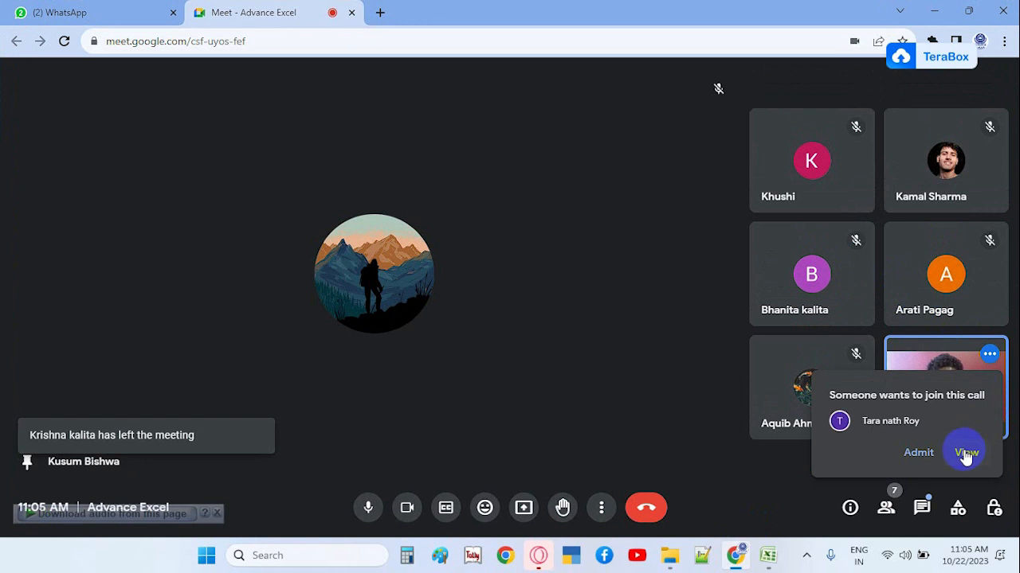
Admit the waiting participant to the Google Meet call and switch back to the Excel workbook.
click(922, 452)
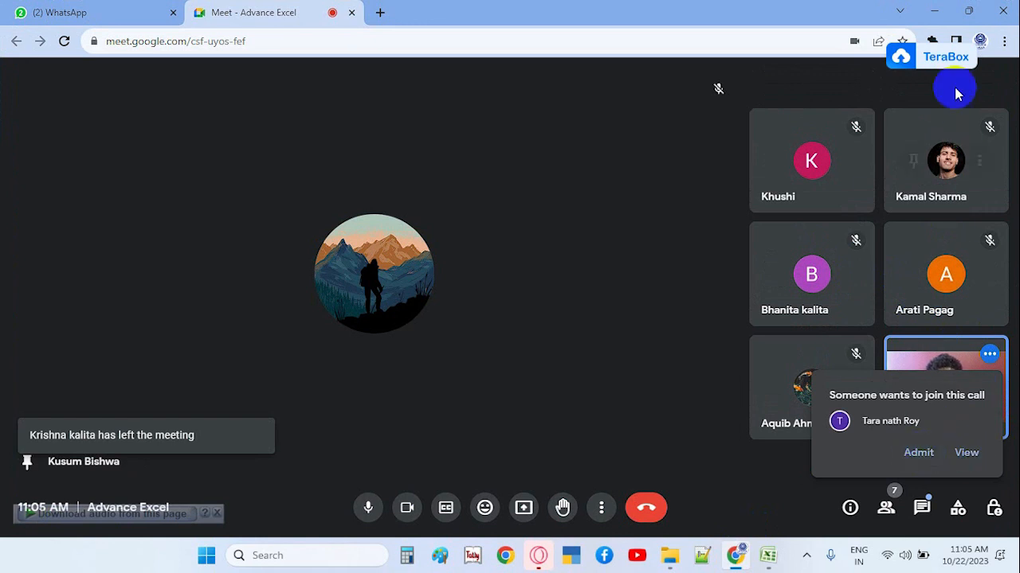
click(934, 11)
click(423, 157)
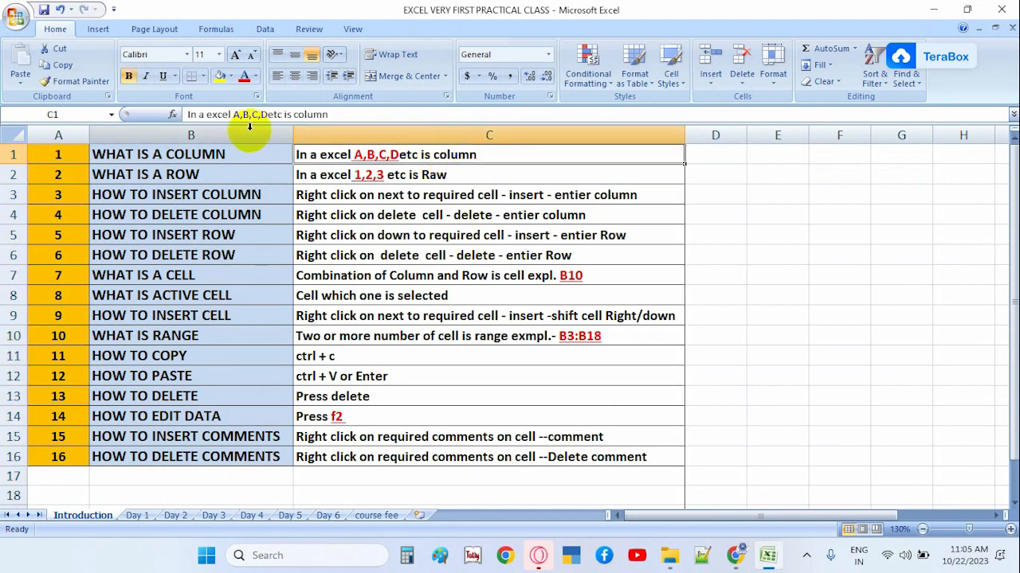
Demonstrate what a column is by selecting whole columns one after another from A to H on the Introduction sheet.
click(232, 156)
click(44, 135)
click(209, 135)
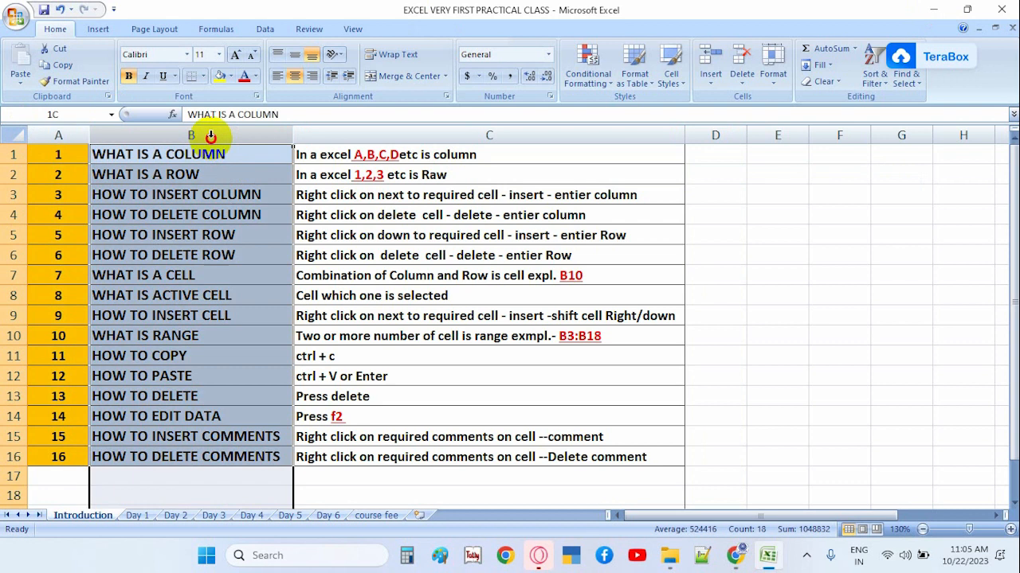
click(406, 134)
click(721, 135)
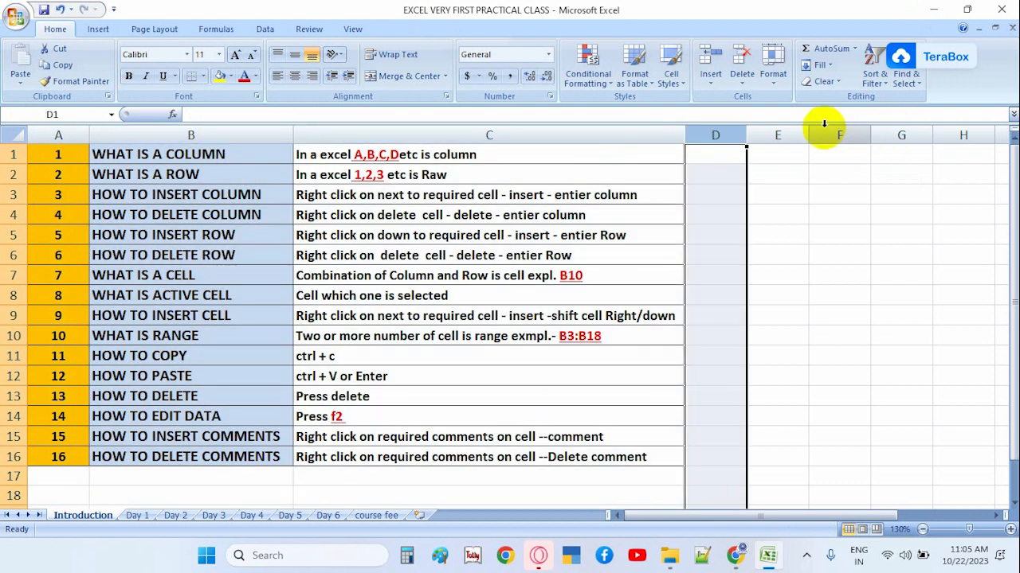
click(796, 135)
click(844, 135)
click(901, 136)
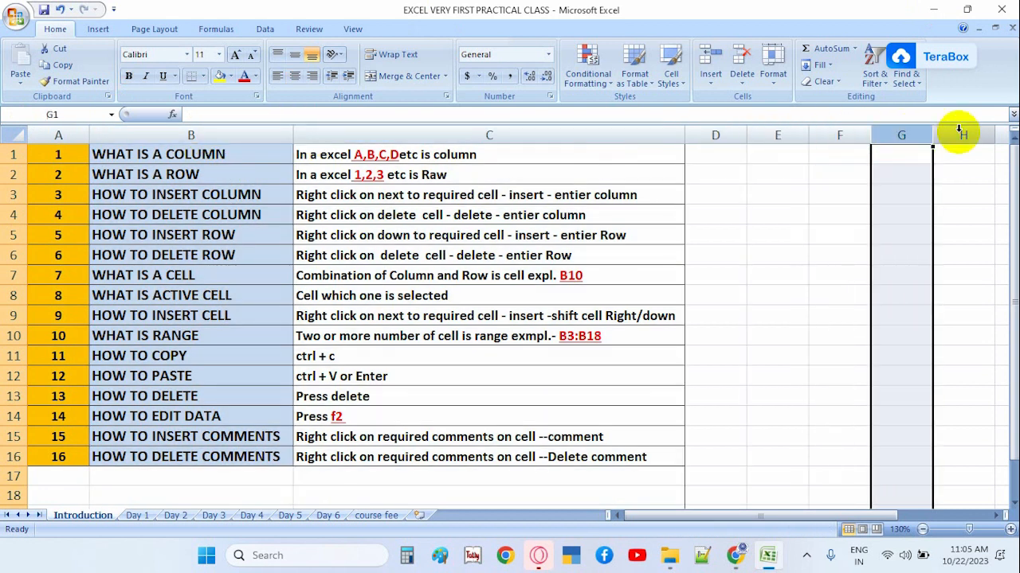
click(962, 134)
drag(786, 154, 765, 451)
click(832, 333)
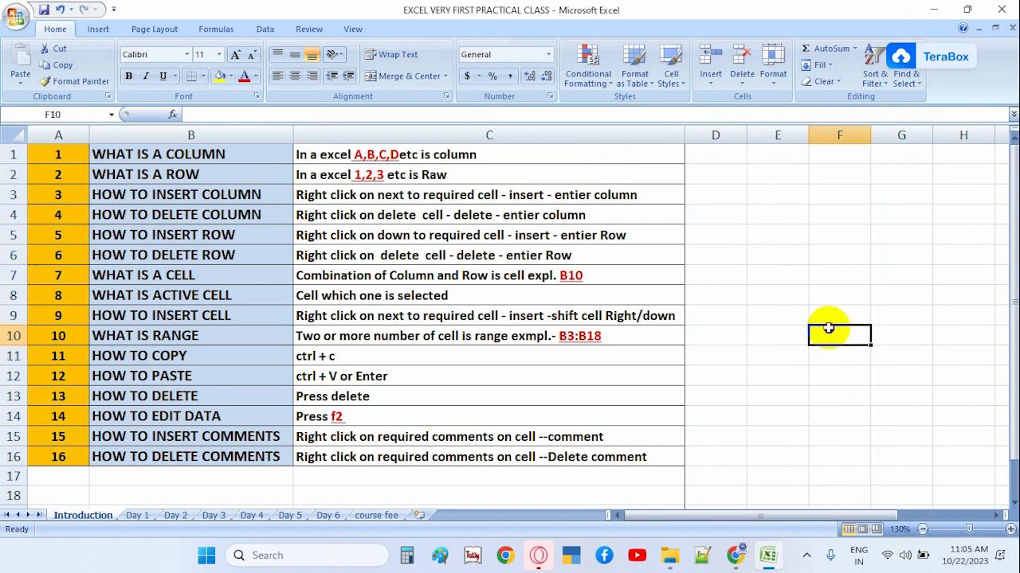
Demonstrate what a row is by selecting rows 1 to 4 in turn, finishing on cell B2.
click(14, 154)
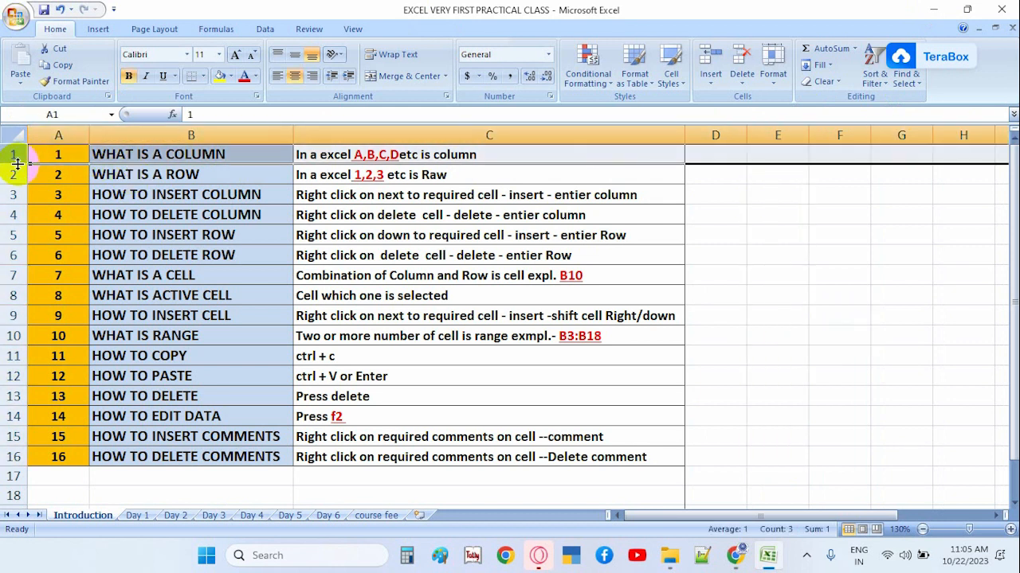
click(13, 174)
click(13, 194)
click(13, 215)
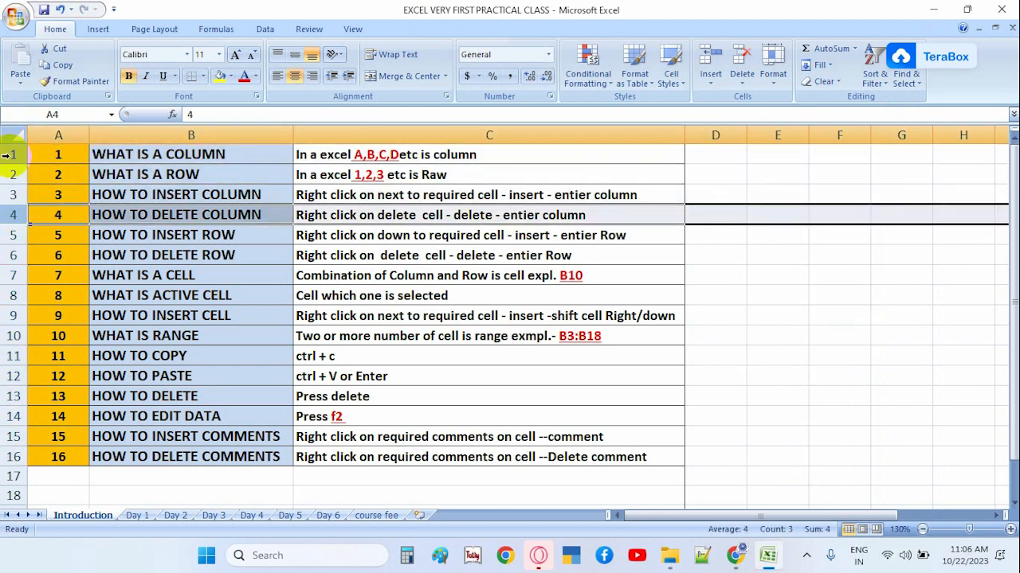
drag(15, 155, 4, 135)
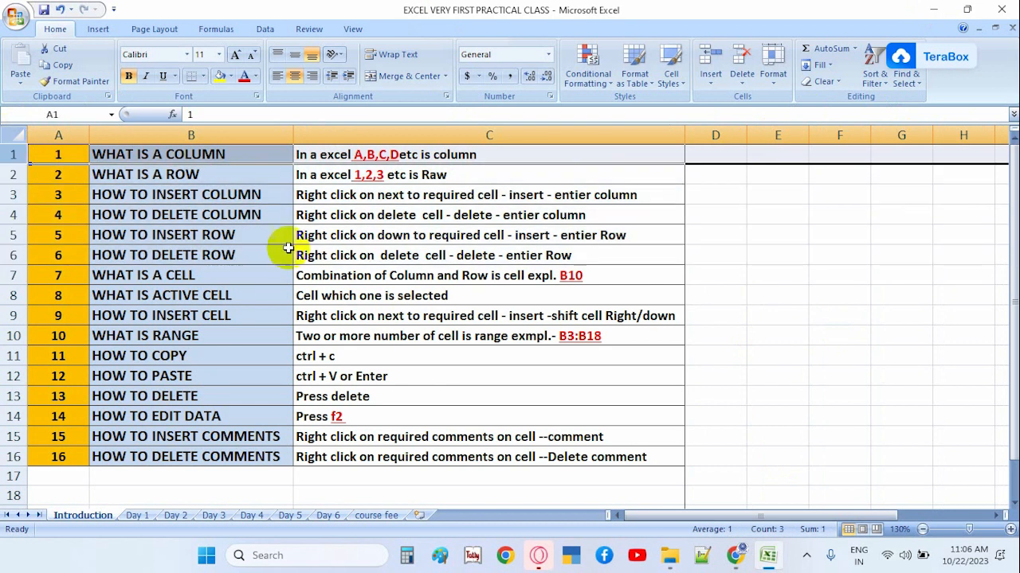
click(733, 191)
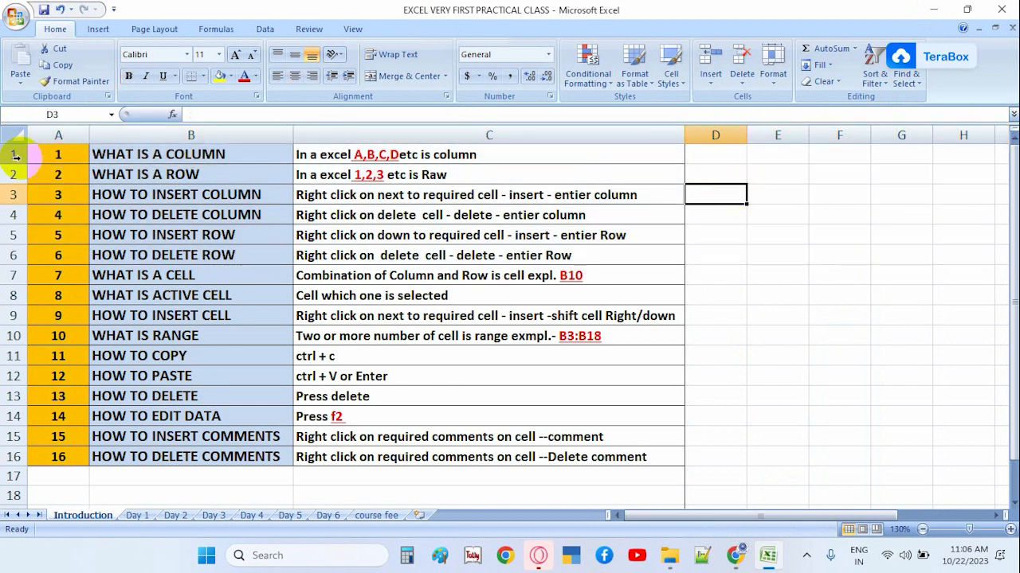
click(53, 151)
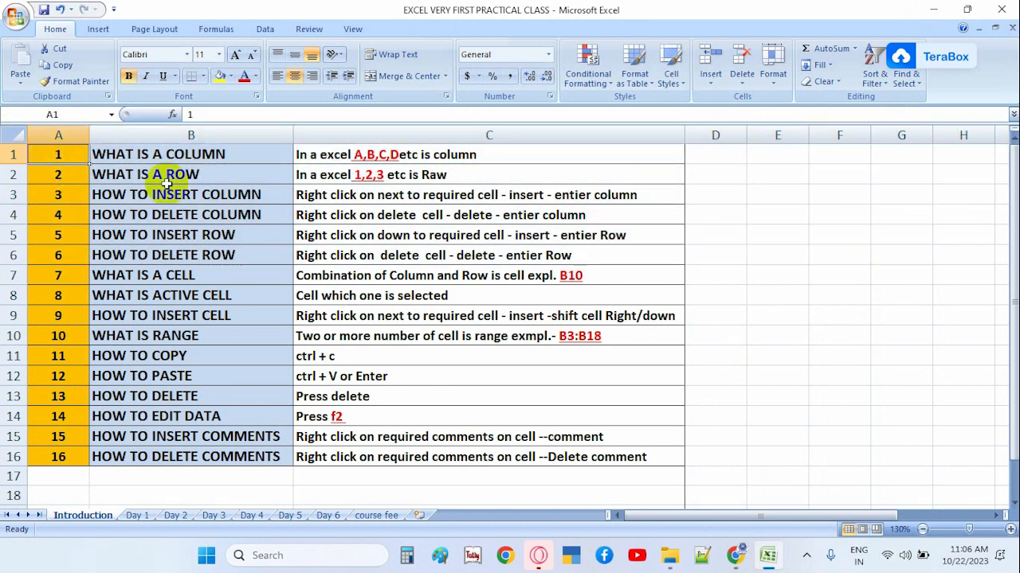
click(209, 174)
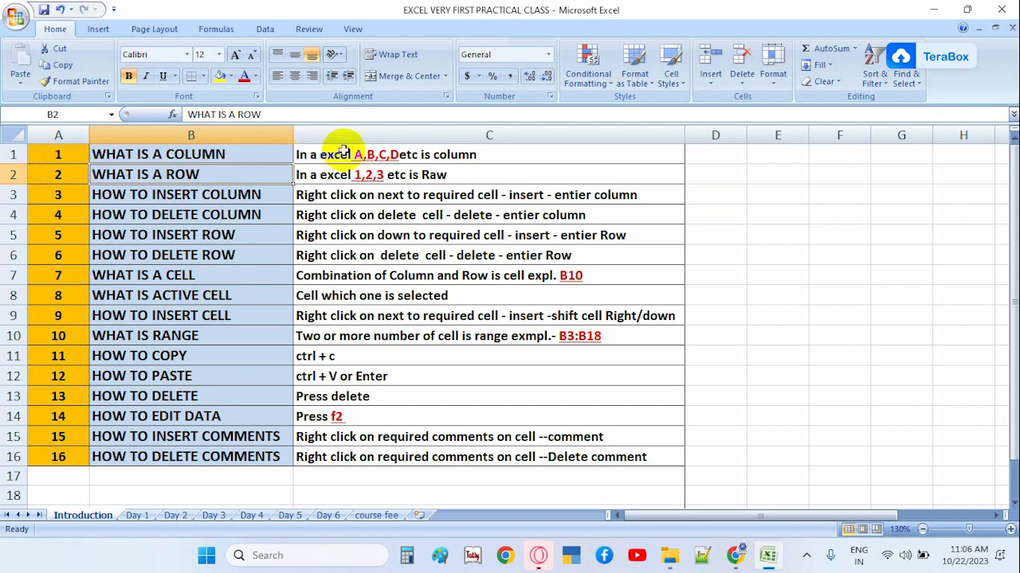
Switch to the Google Meet call, admit the waiting participant, and return to the Excel workbook.
click(736, 555)
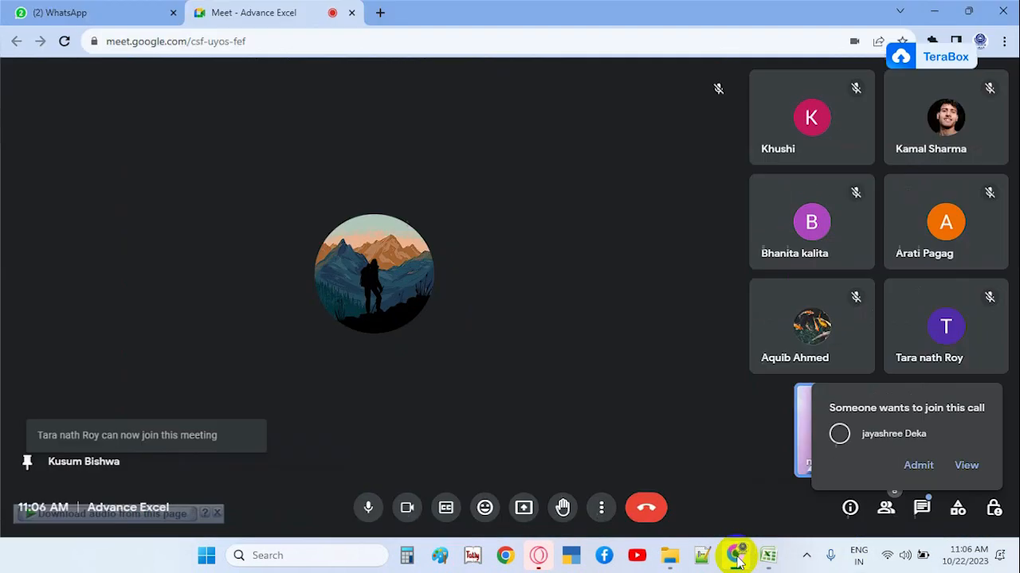
click(914, 452)
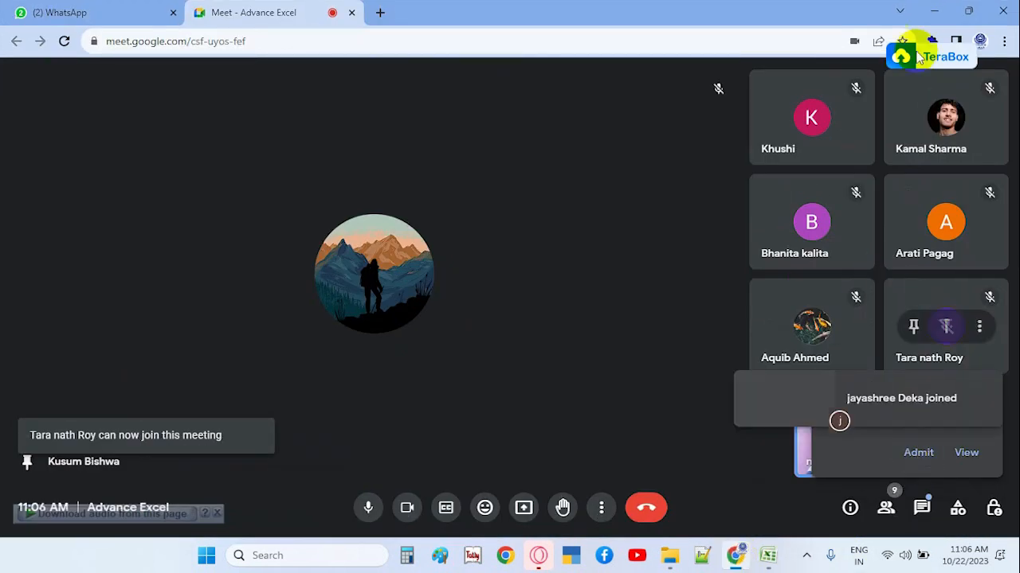
click(938, 11)
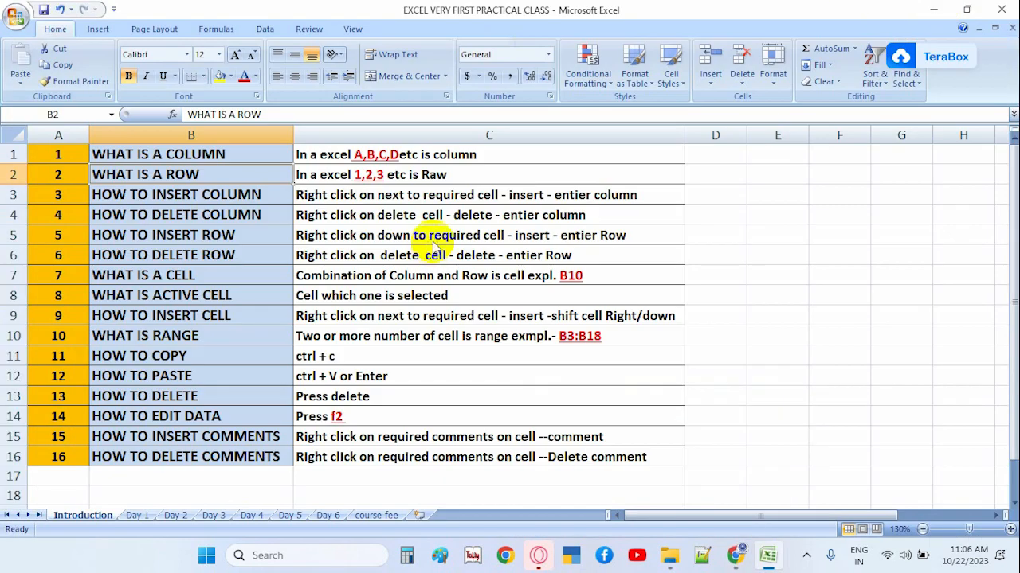
Switch to Google Meet again, admit the next two waiting participants, and go back to the Excel workbook.
click(733, 555)
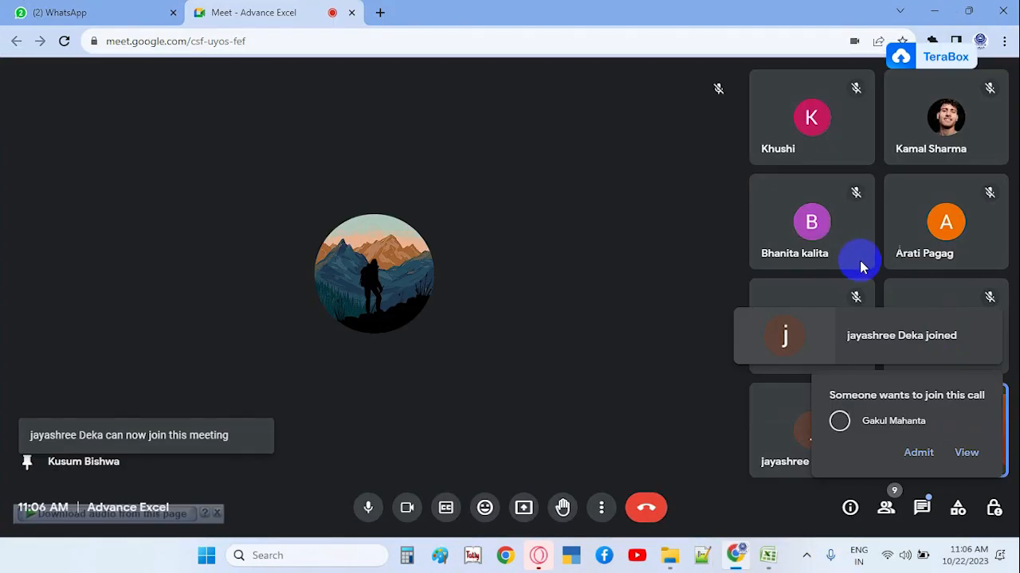
click(920, 452)
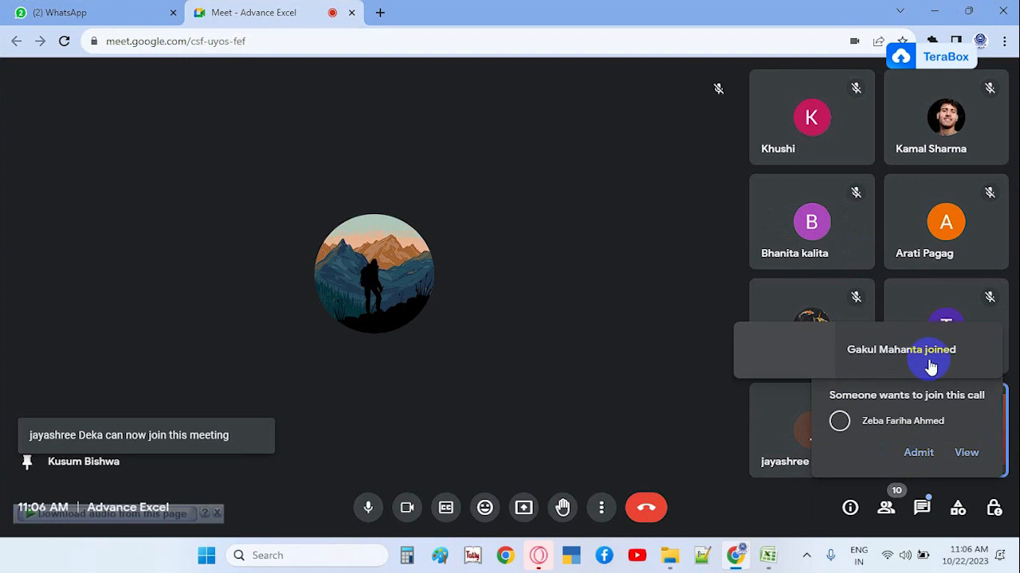
click(921, 455)
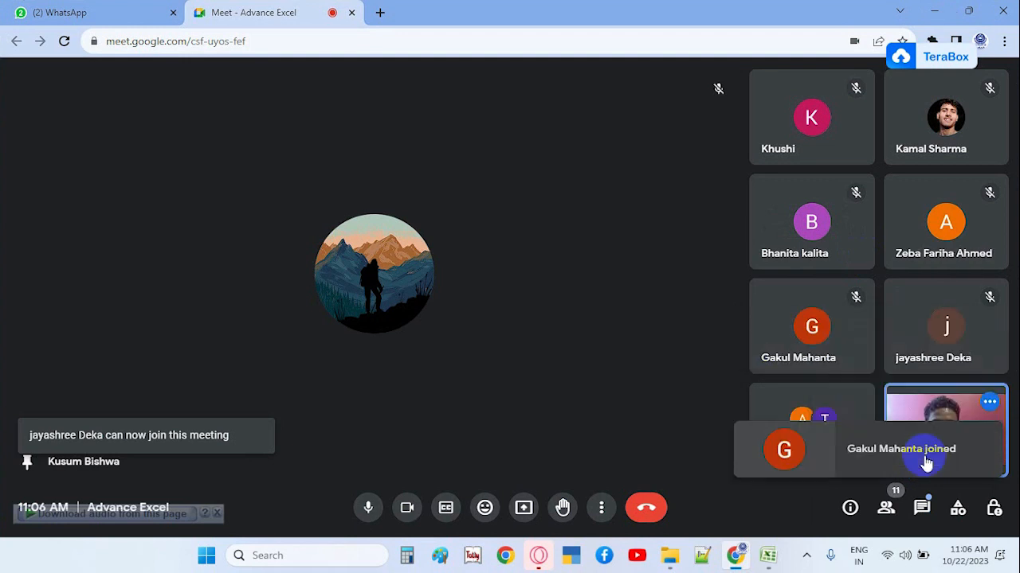
click(931, 12)
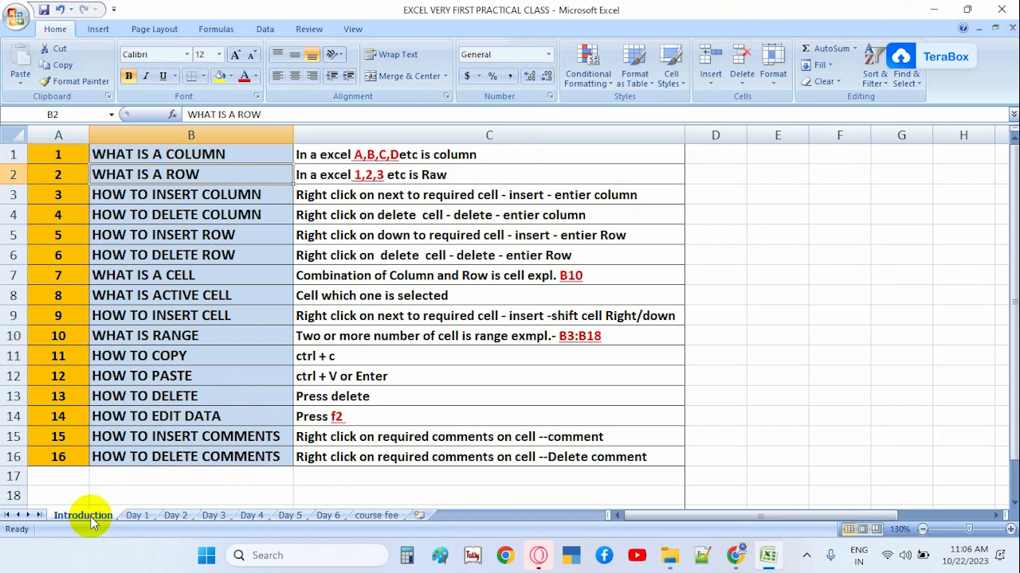
Look through the Day 1, Day 2 and Day 3 sheets and insert two blank worksheets after the course fee sheet.
click(137, 515)
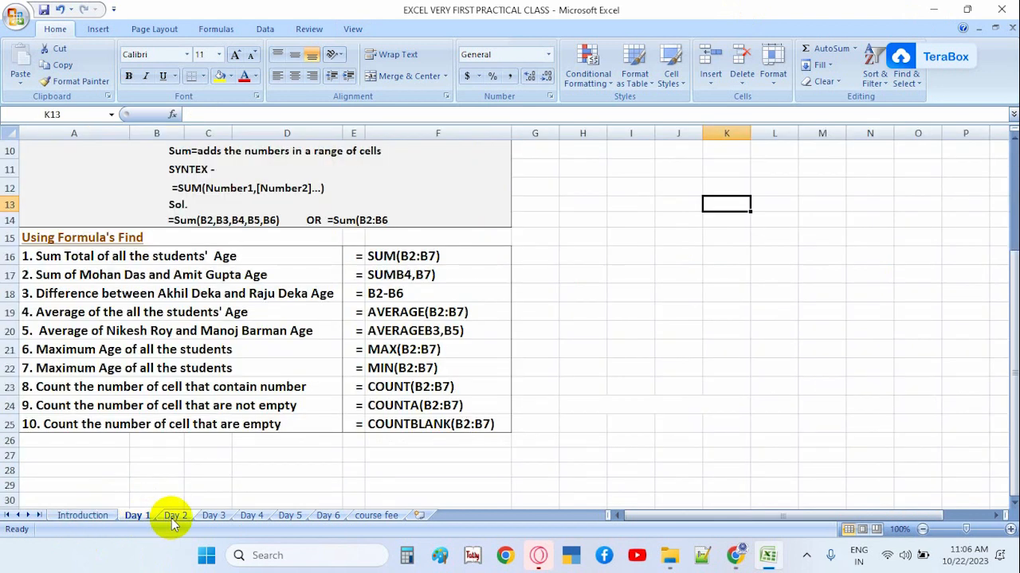
click(173, 518)
click(216, 518)
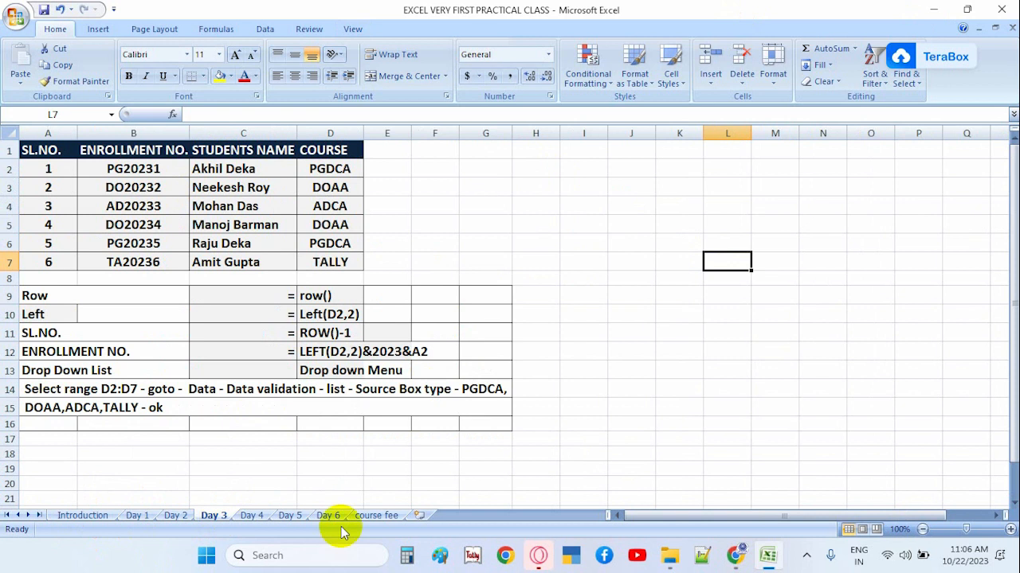
click(419, 516)
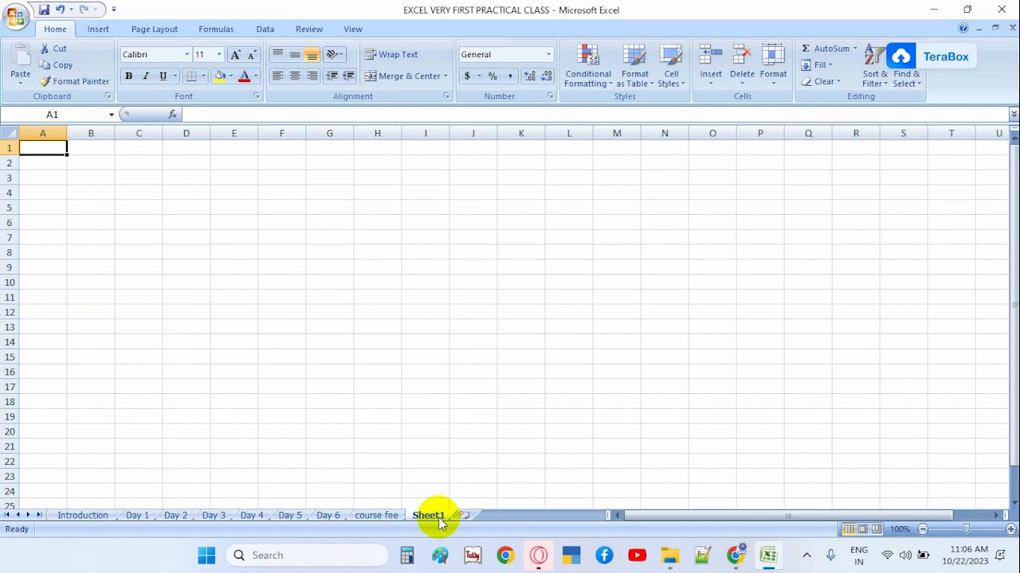
click(463, 516)
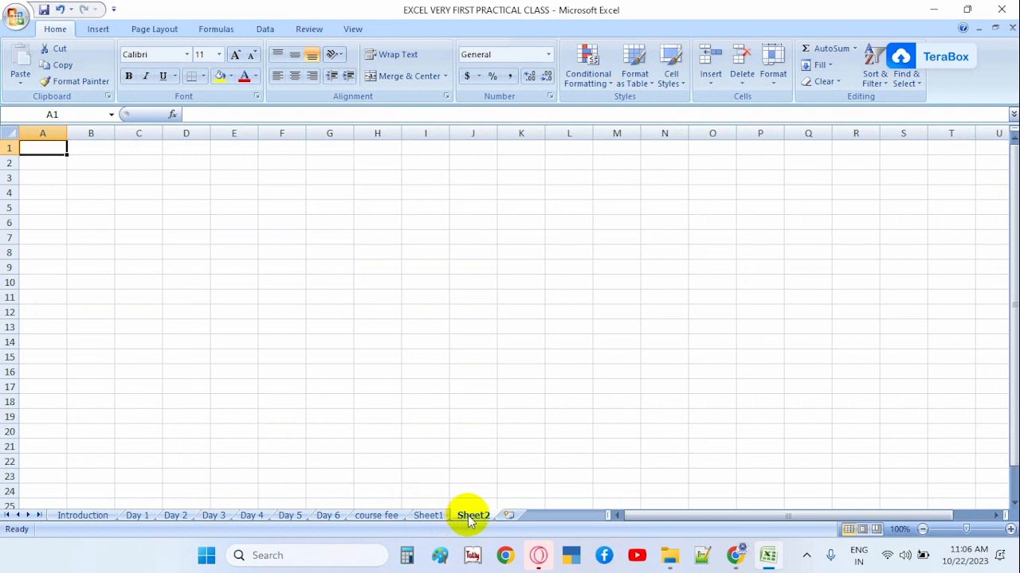
click(84, 516)
right_click(87, 518)
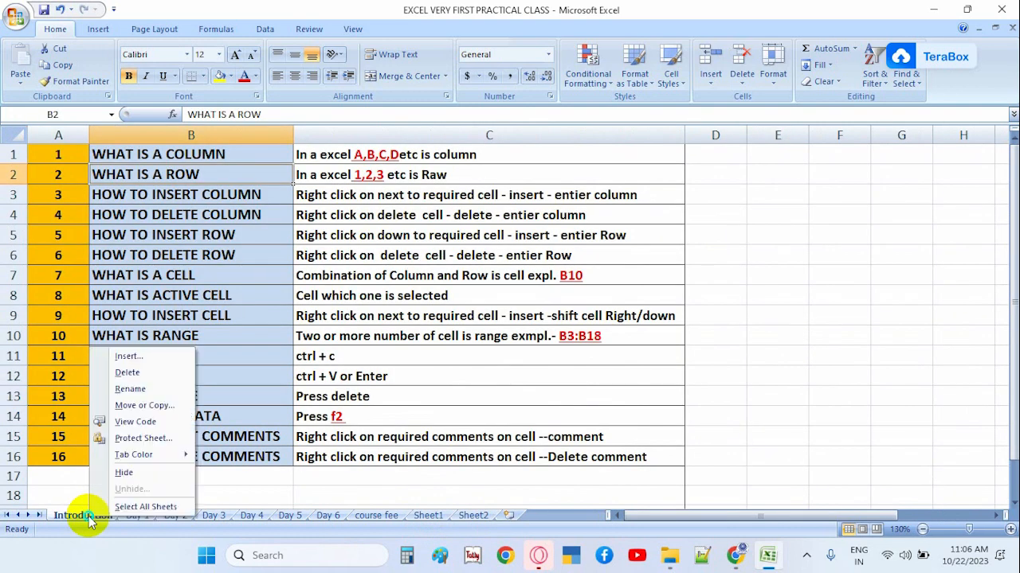
click(129, 389)
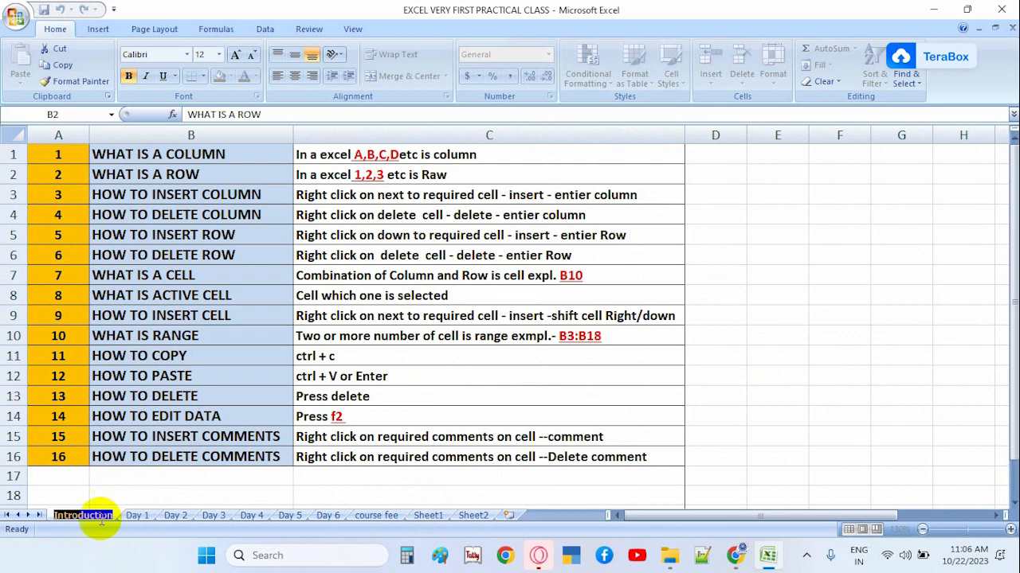
click(141, 491)
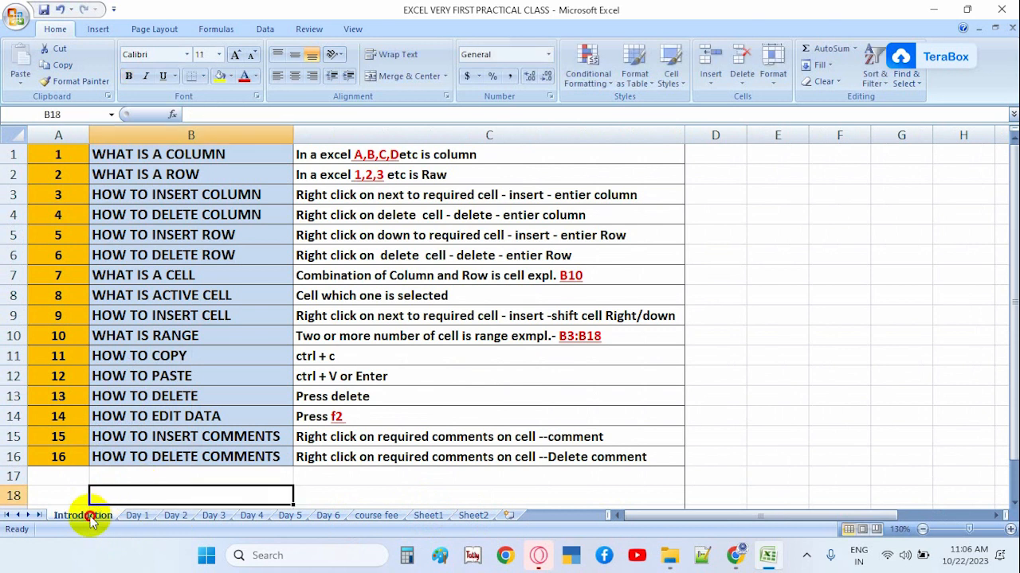
Set the tab color of the Introduction sheet to standard red.
right_click(90, 519)
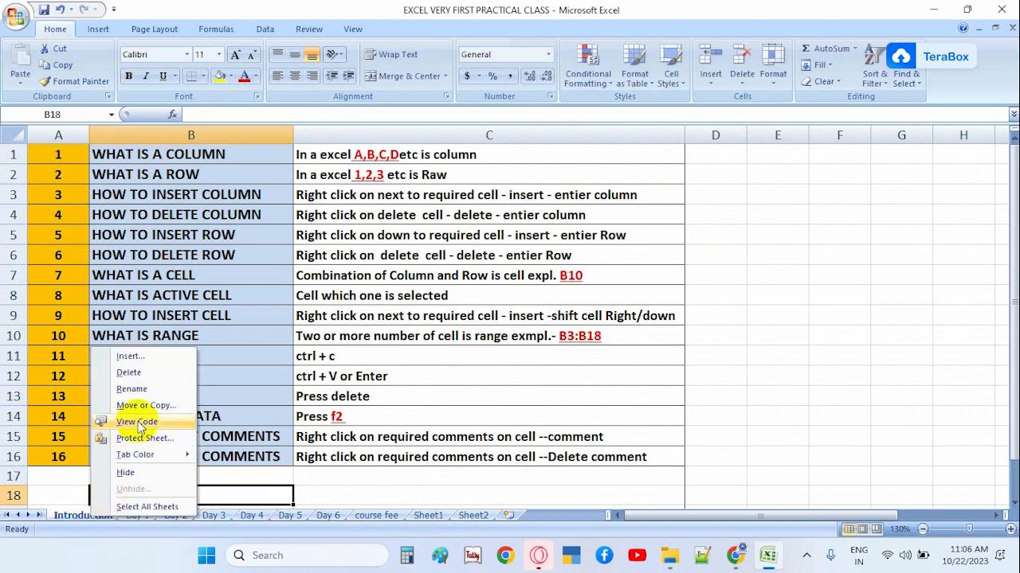
mouse_move(135, 454)
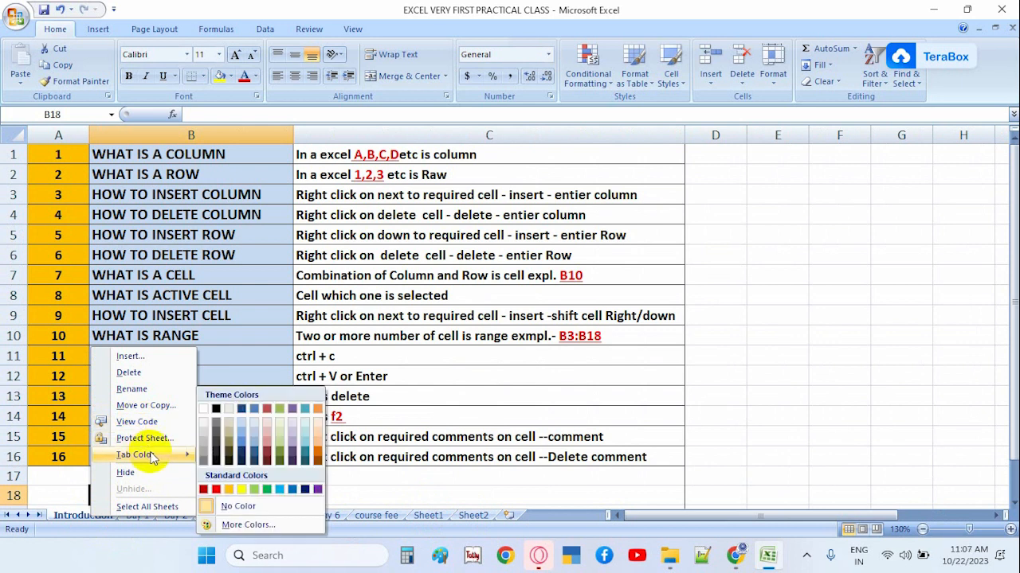
click(216, 491)
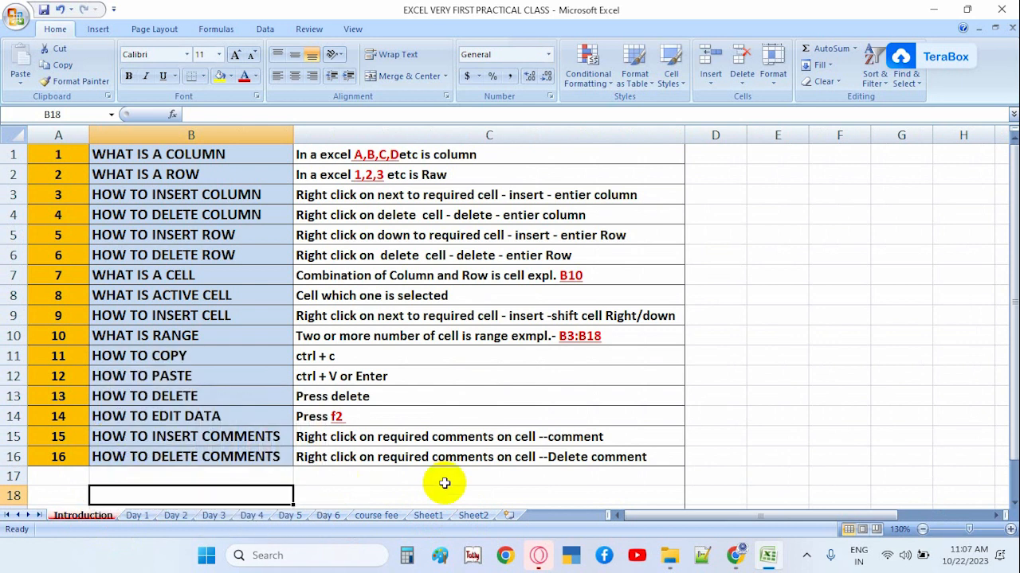
Set the tab color of the Day 1 sheet to standard blue.
click(137, 516)
right_click(135, 515)
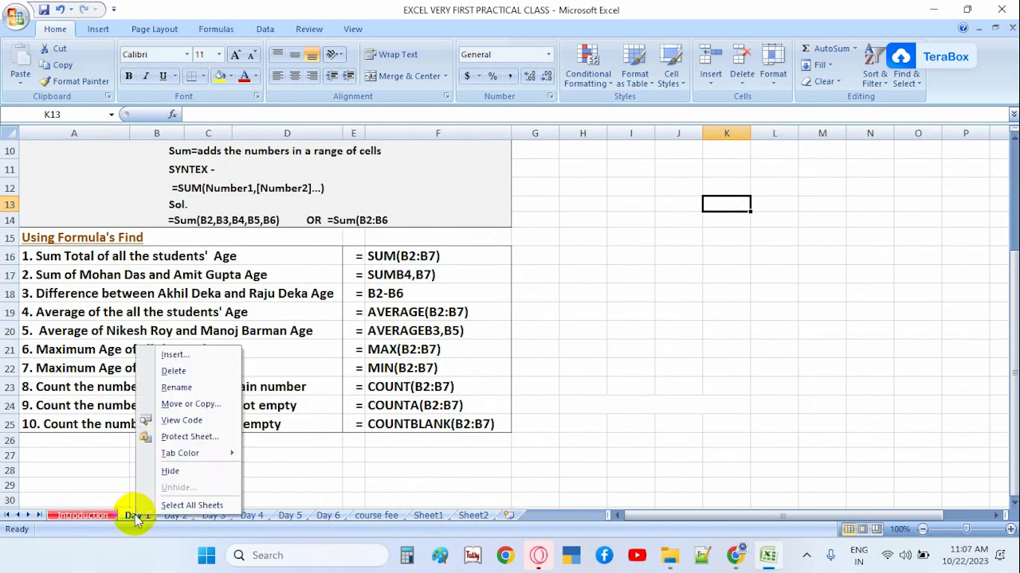
mouse_move(189, 460)
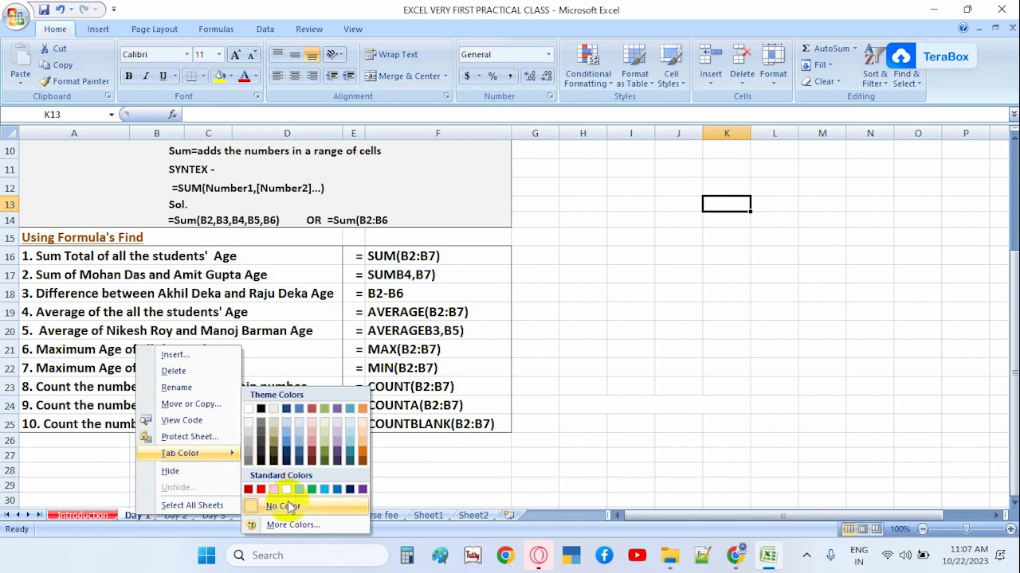
click(333, 489)
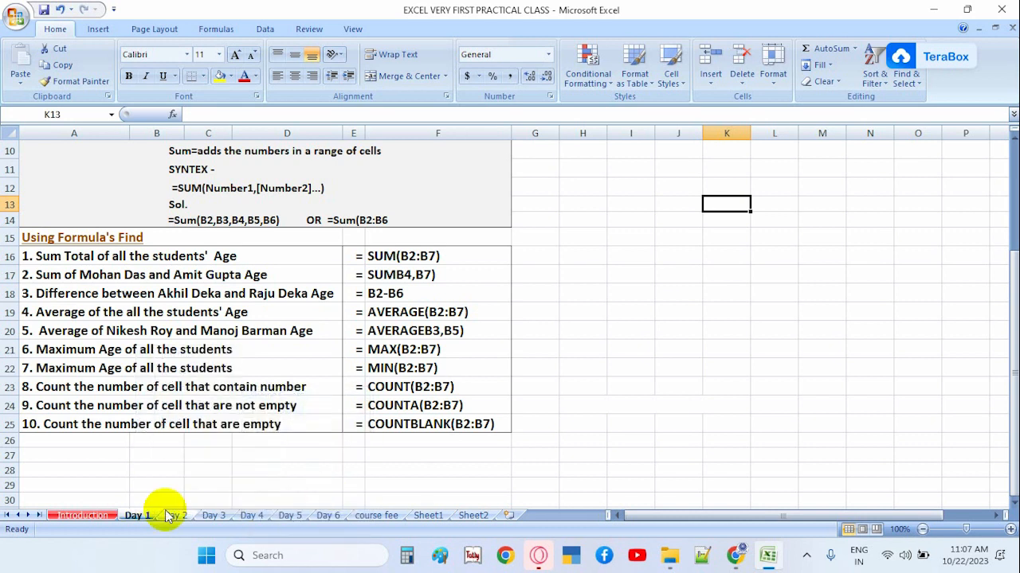
Switch between the Introduction and Day 1 sheets to check their tab colors.
click(80, 517)
click(136, 516)
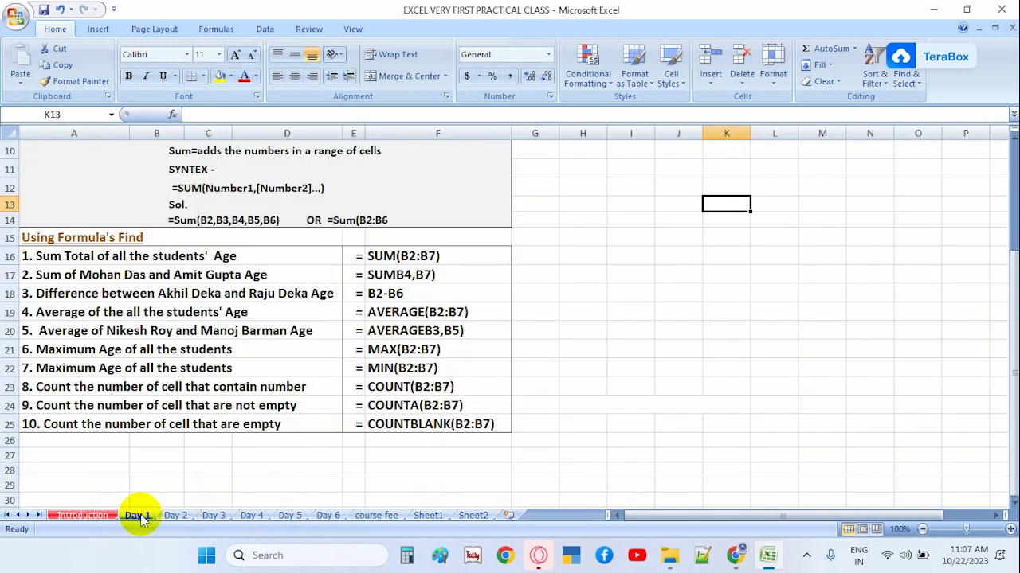
right_click(136, 515)
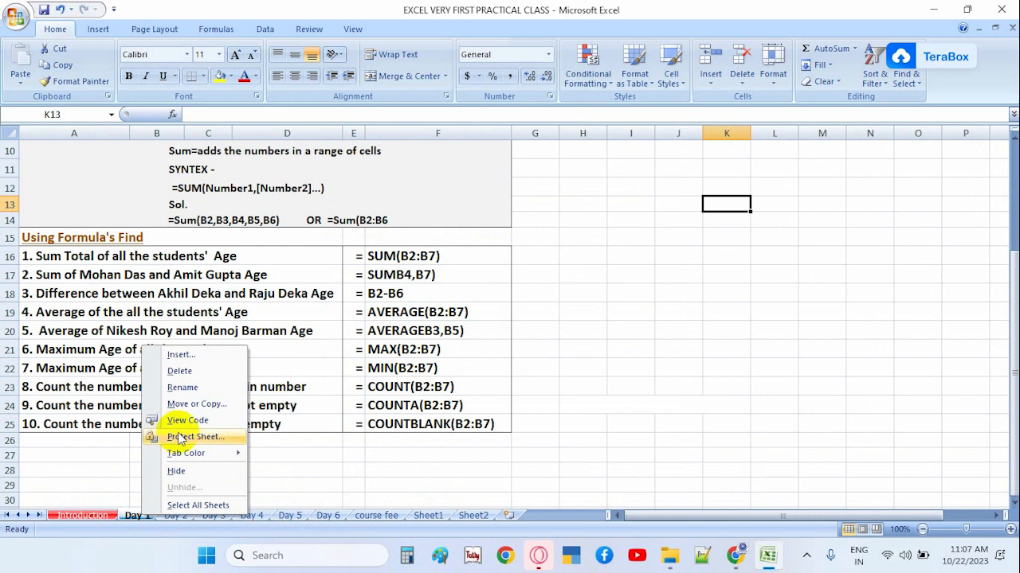
click(416, 447)
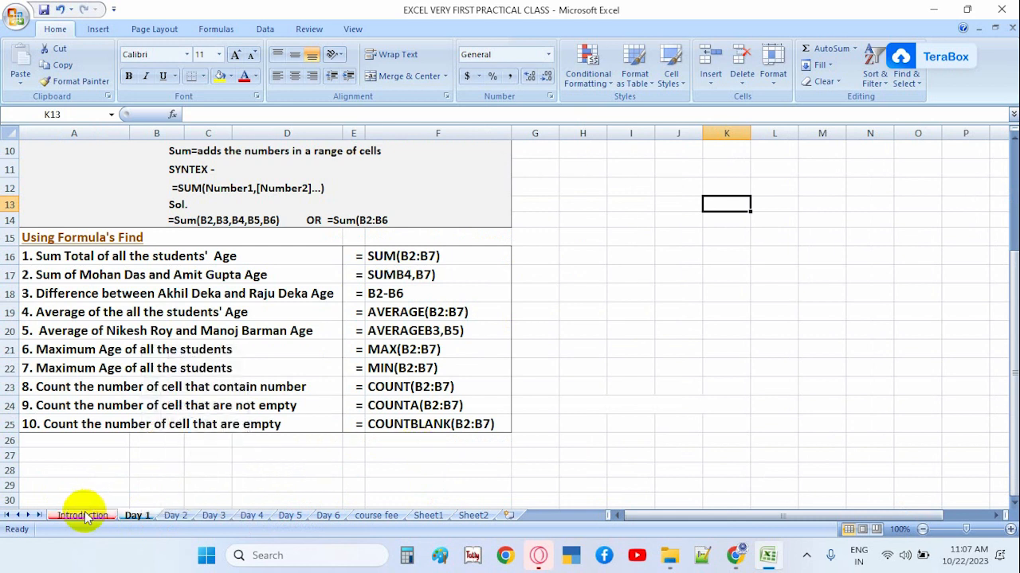
Open the Introduction sheet and select columns A, B, C and D one at a time.
click(84, 515)
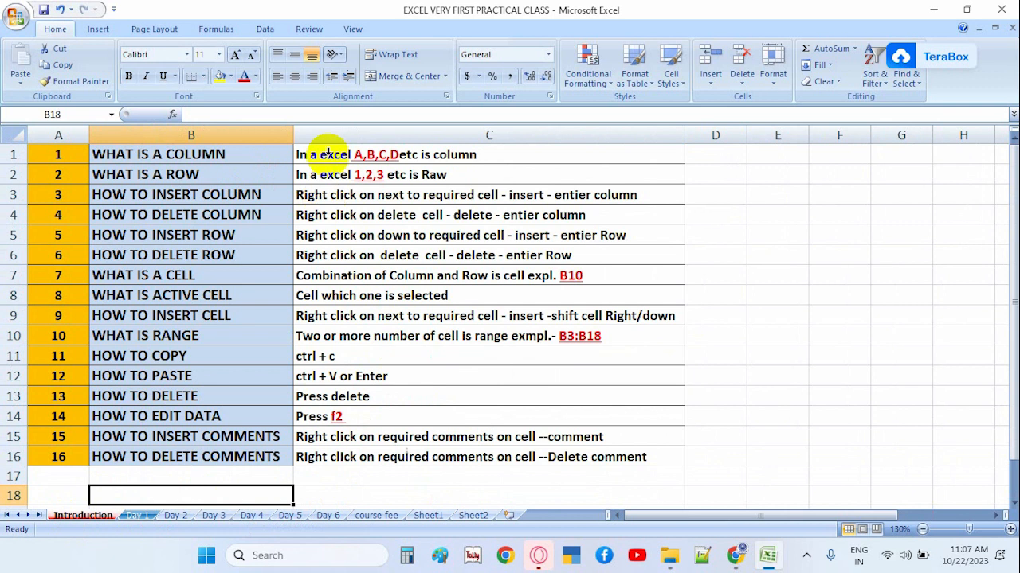
click(70, 135)
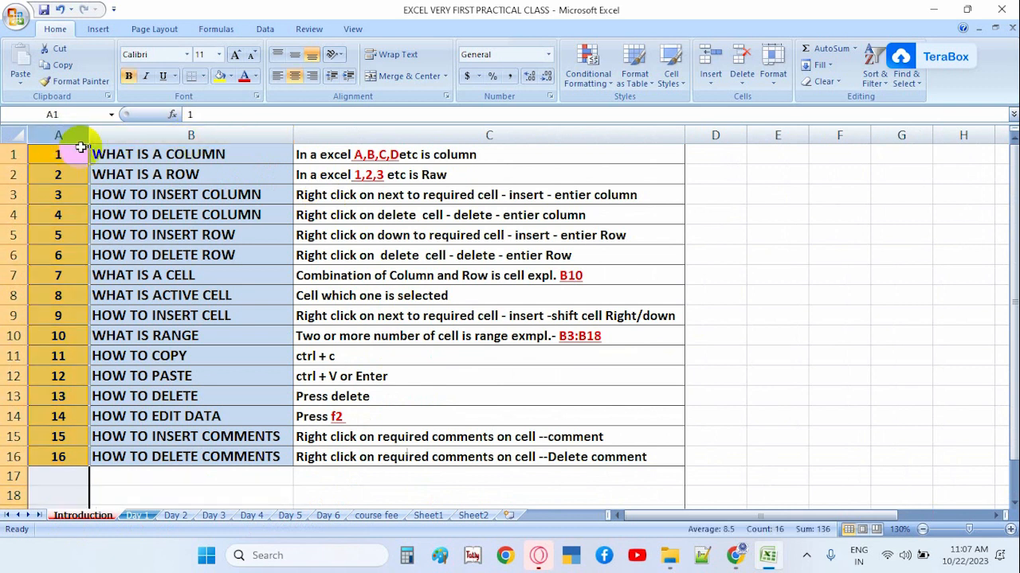
click(140, 136)
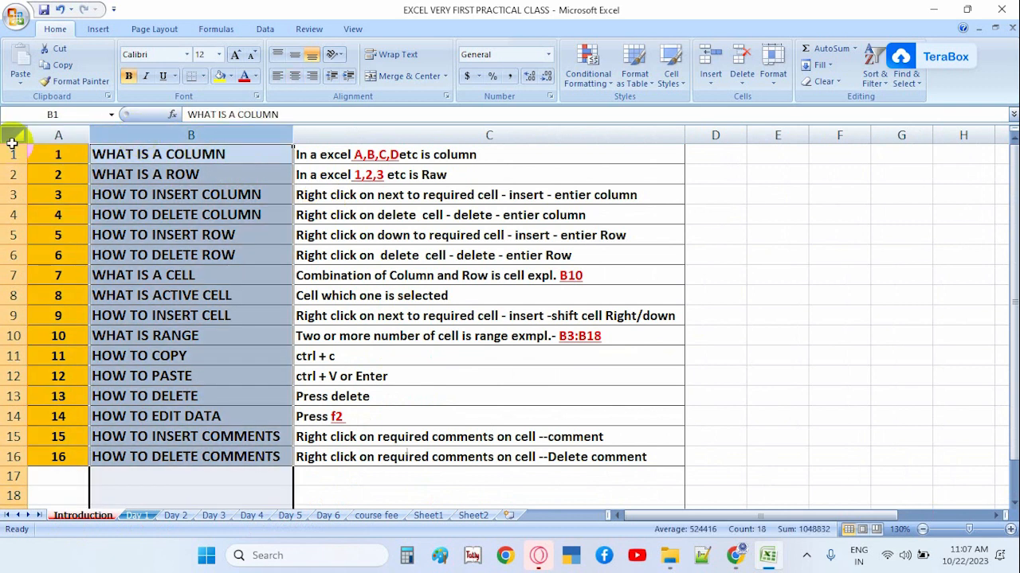
click(423, 133)
click(734, 134)
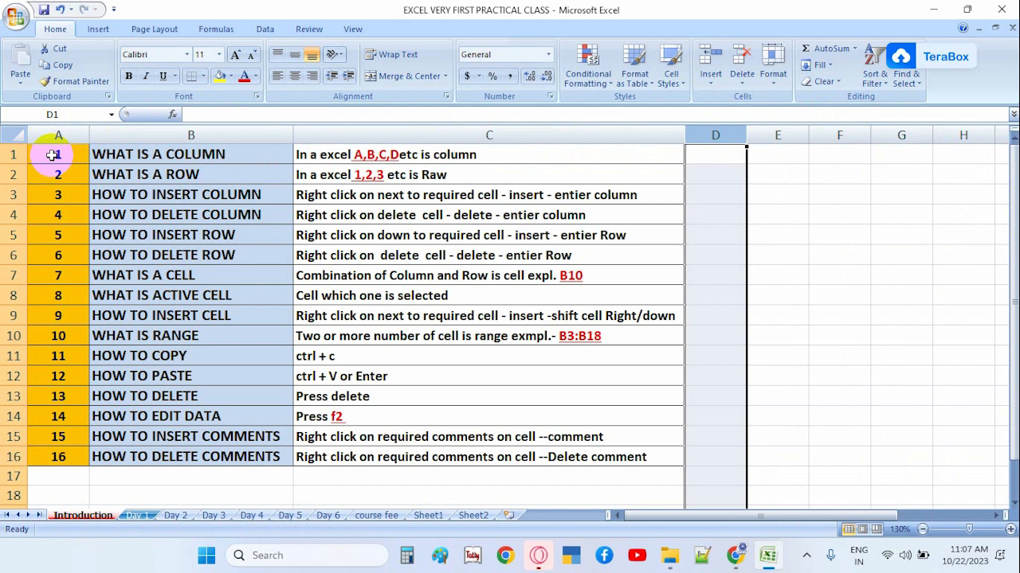
Make row 1 slightly taller, select row 4 and return to cell A1.
click(51, 155)
drag(13, 165, 16, 168)
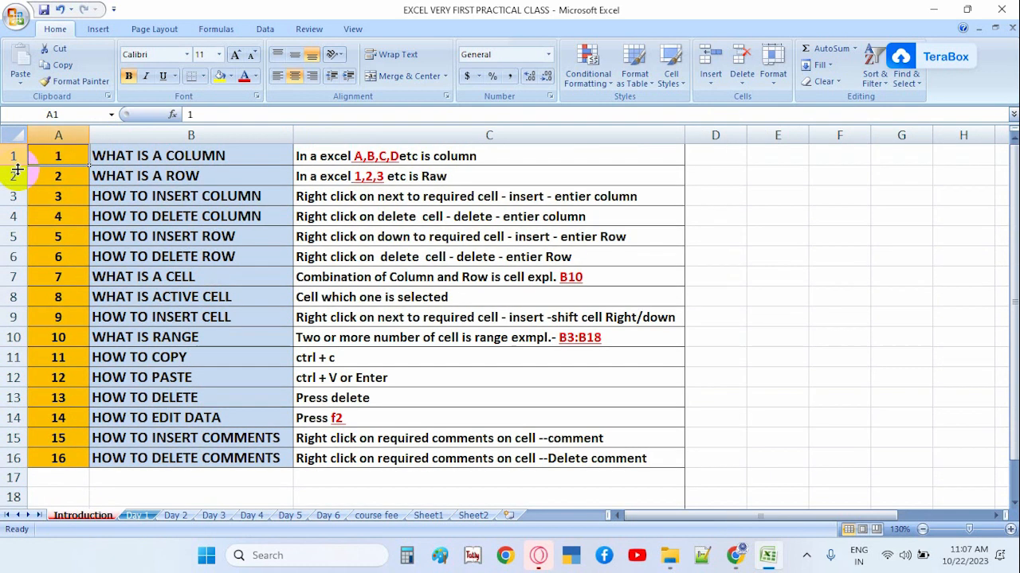
click(12, 216)
click(65, 158)
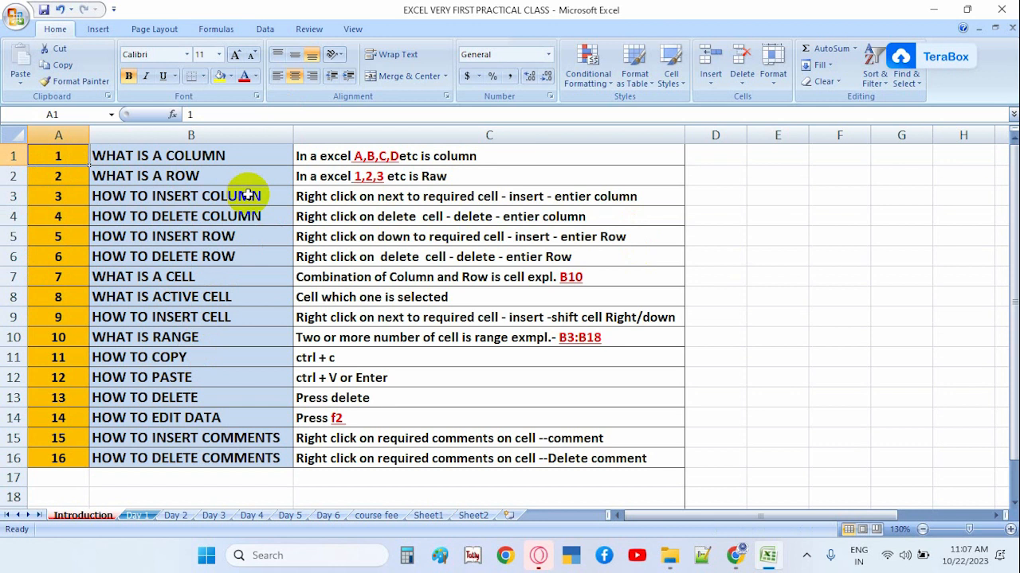
Jump down column A of the Introduction sheet to its last row and switch briefly to Day 1 and back.
key(ctrl+Down)
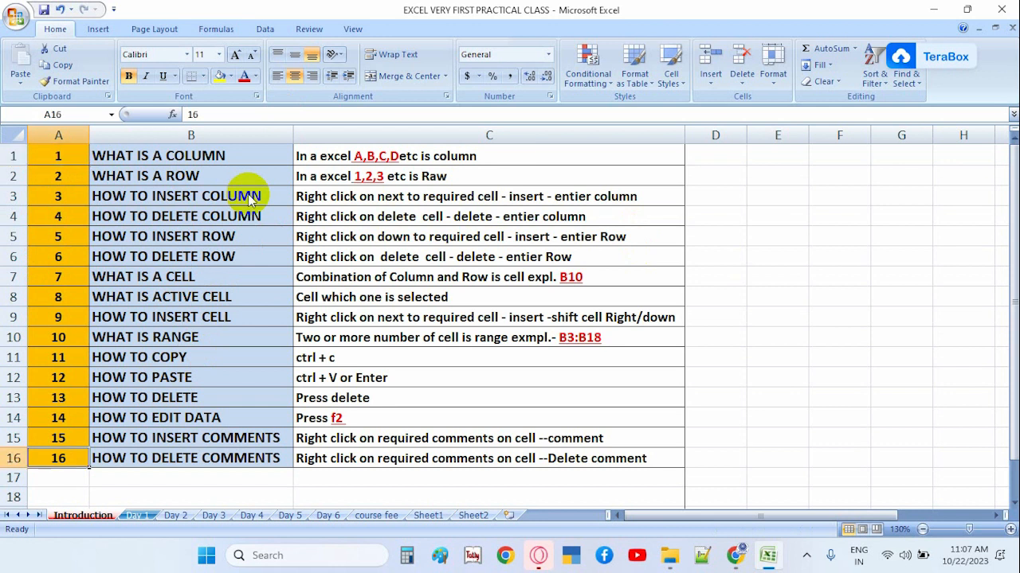
key(ctrl+Down)
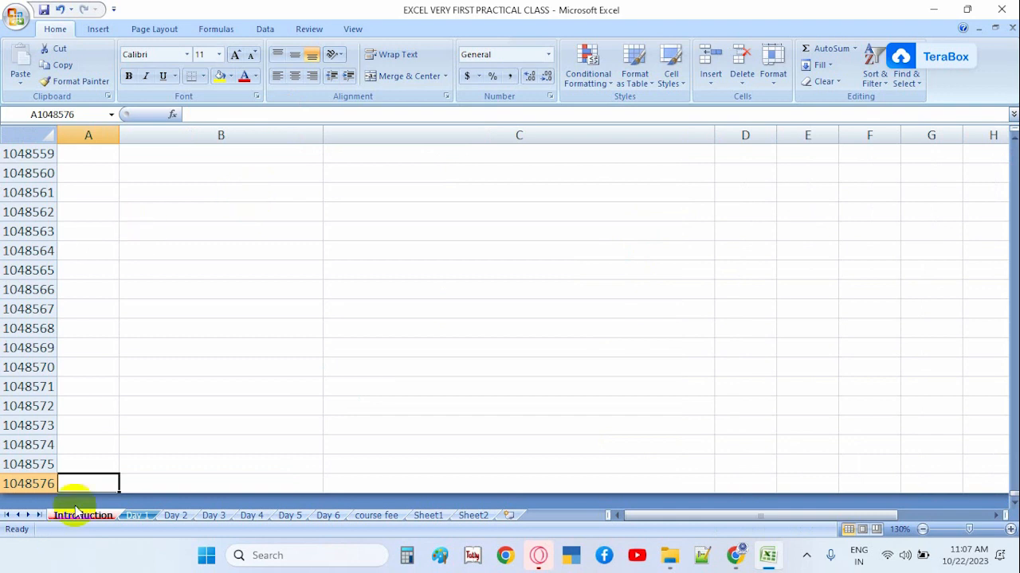
scroll(79, 454, down, 1)
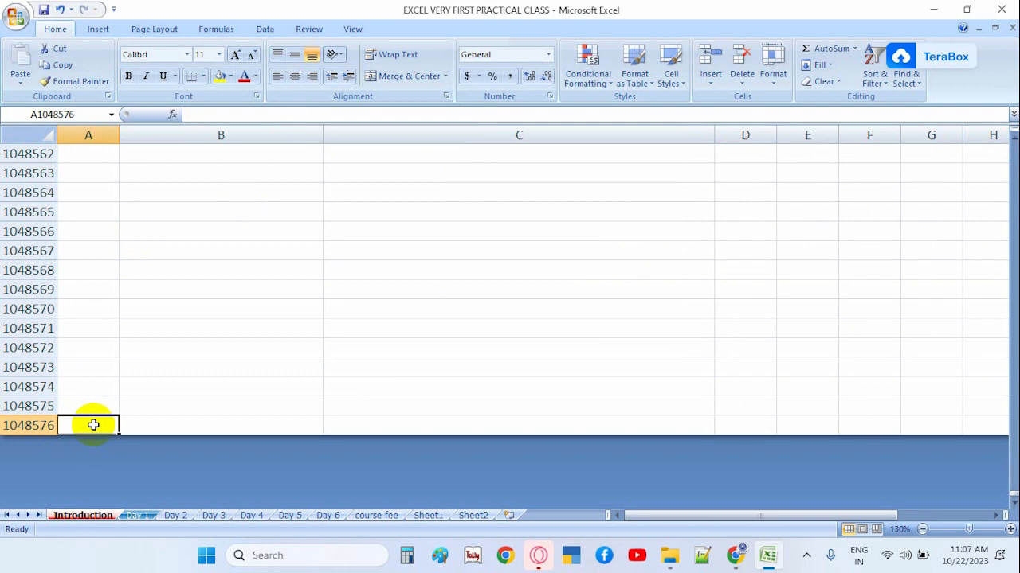
click(137, 515)
click(83, 515)
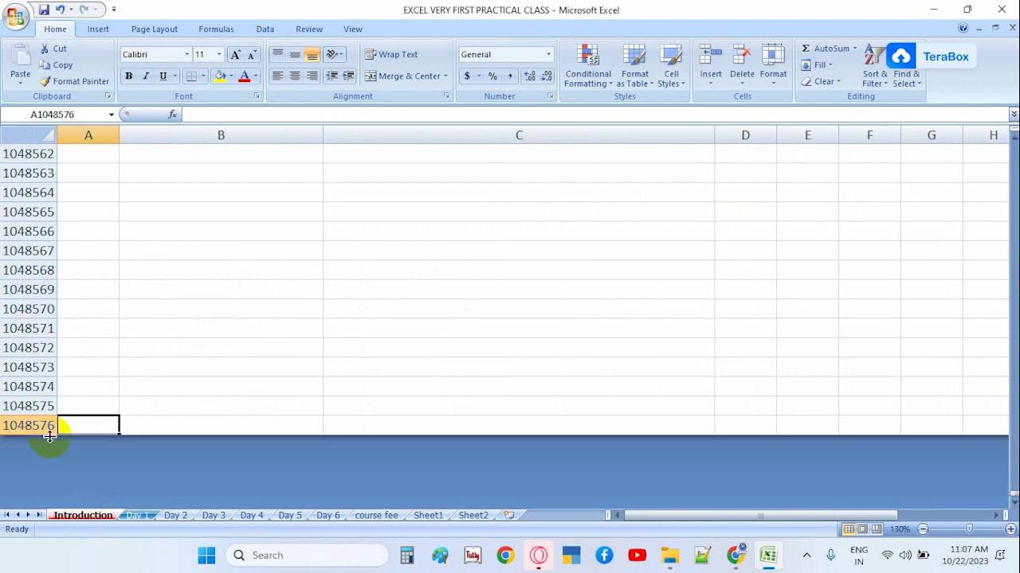
Examine the rows and row numbers at the very end of the Introduction sheet.
scroll(78, 403, up, 11)
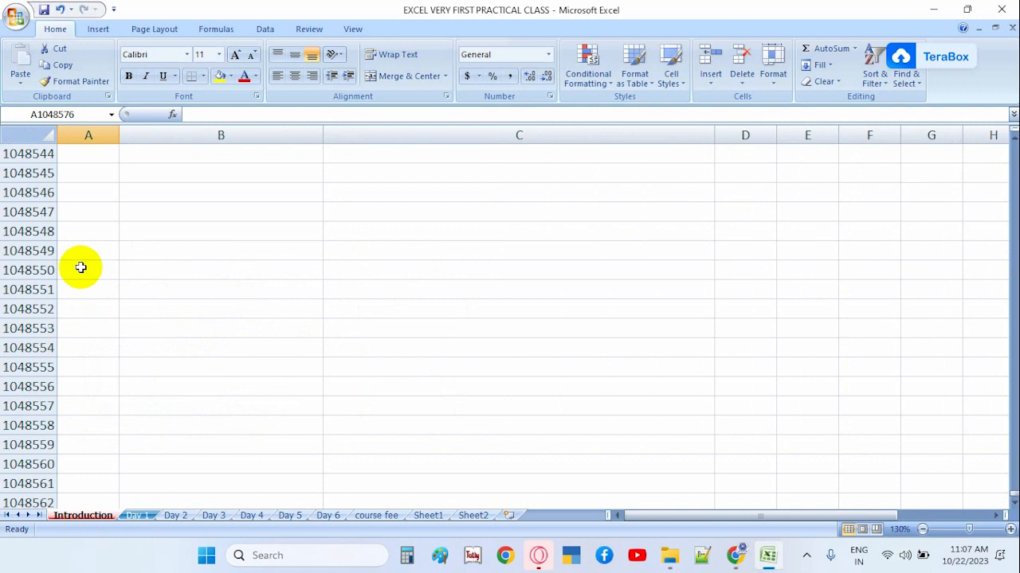
scroll(92, 286, down, 15)
scroll(94, 287, down, 1)
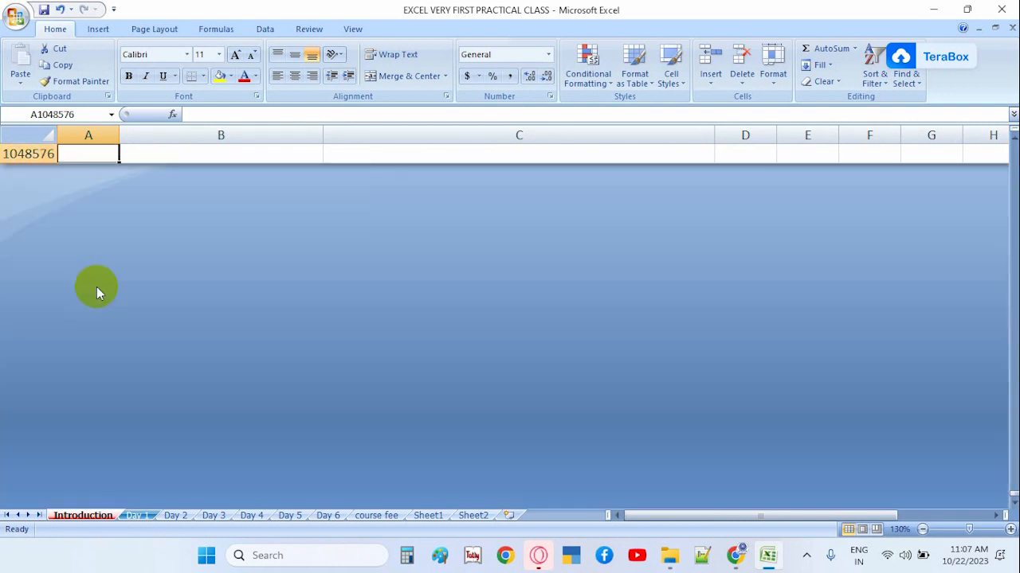
scroll(87, 384, up, 4)
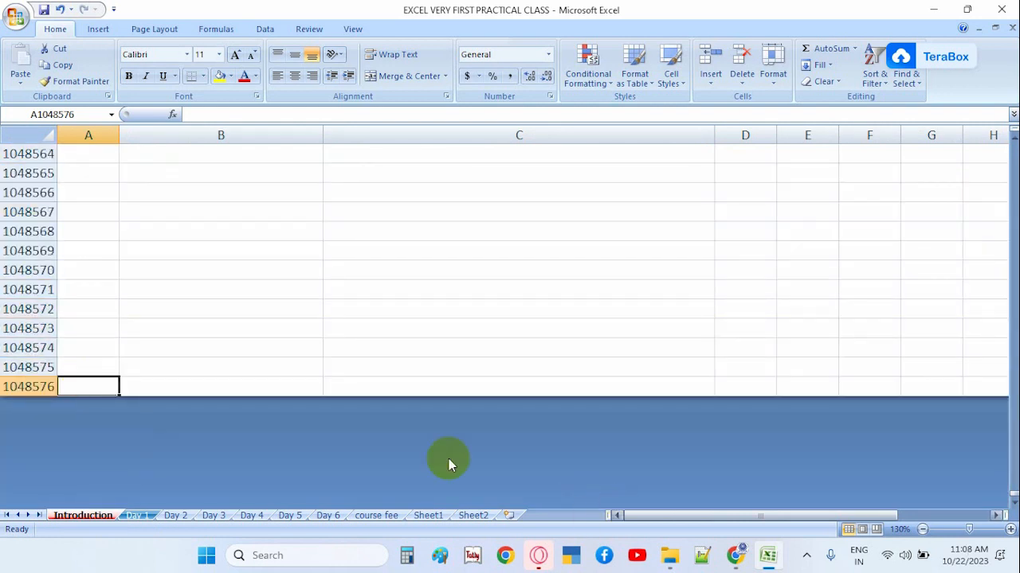
scroll(185, 369, up, 6)
scroll(185, 369, up, 7)
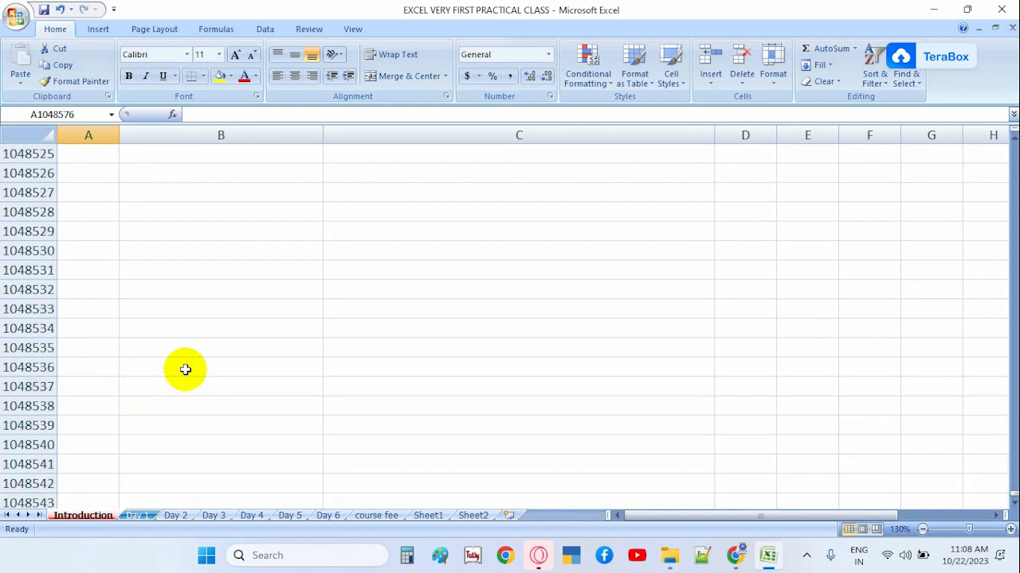
scroll(184, 371, down, 14)
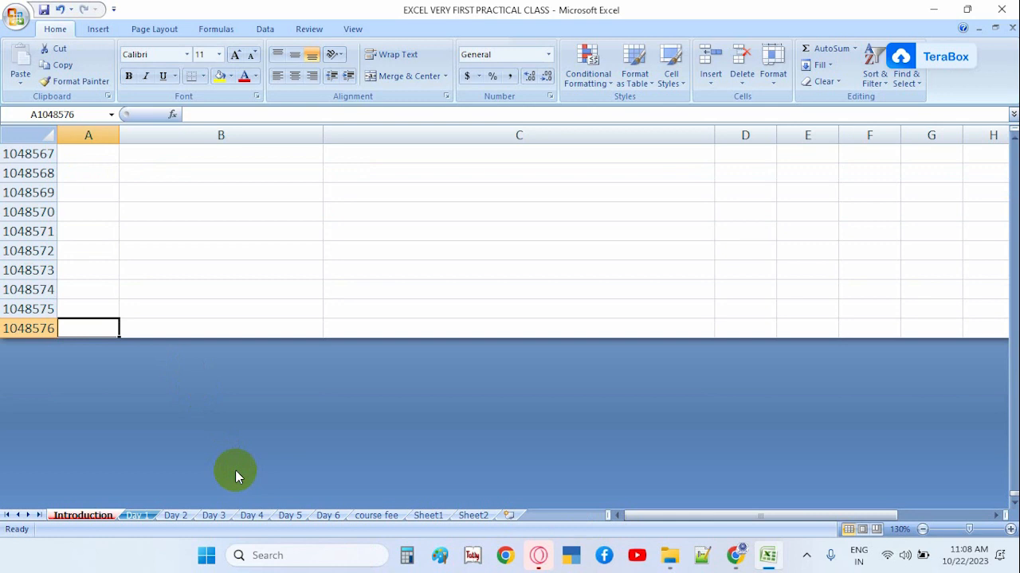
Return to cell A1 and repeat the jump down column A to the sheet's last row and back.
key(ctrl+Up)
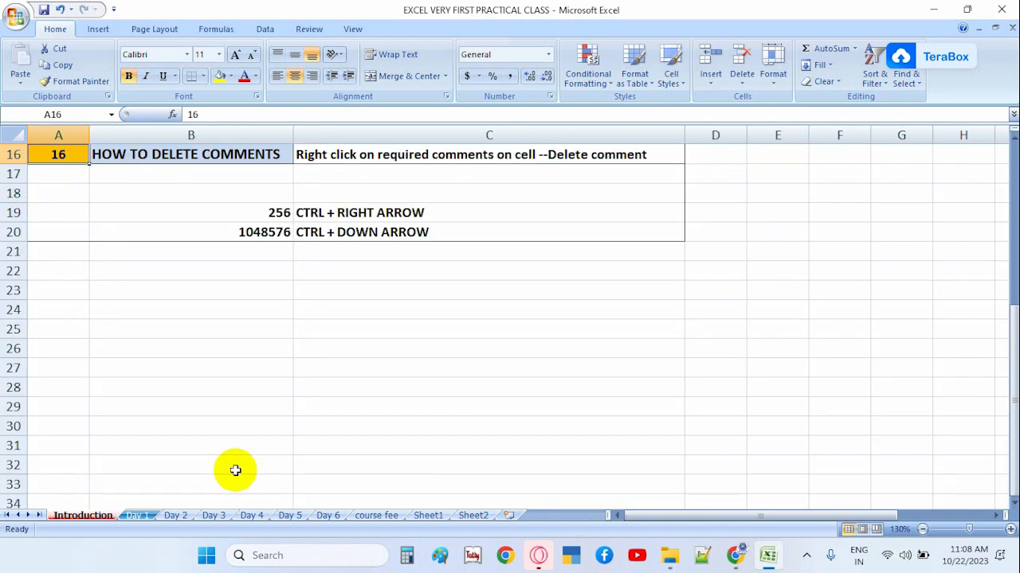
key(ctrl+Up)
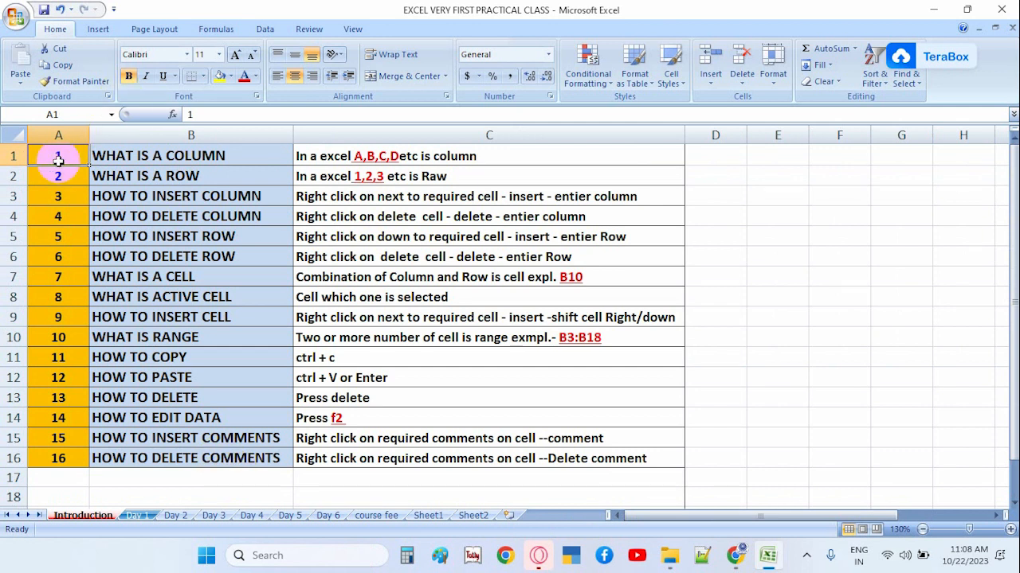
key(ctrl+Down)
key(ctrl+Down)
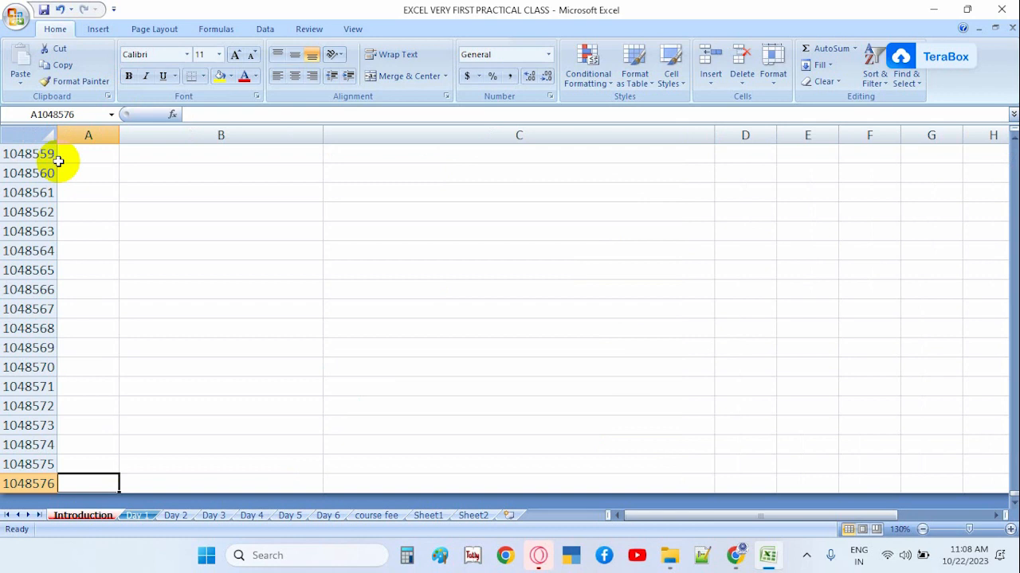
key(ctrl+Up)
key(ctrl+Up)
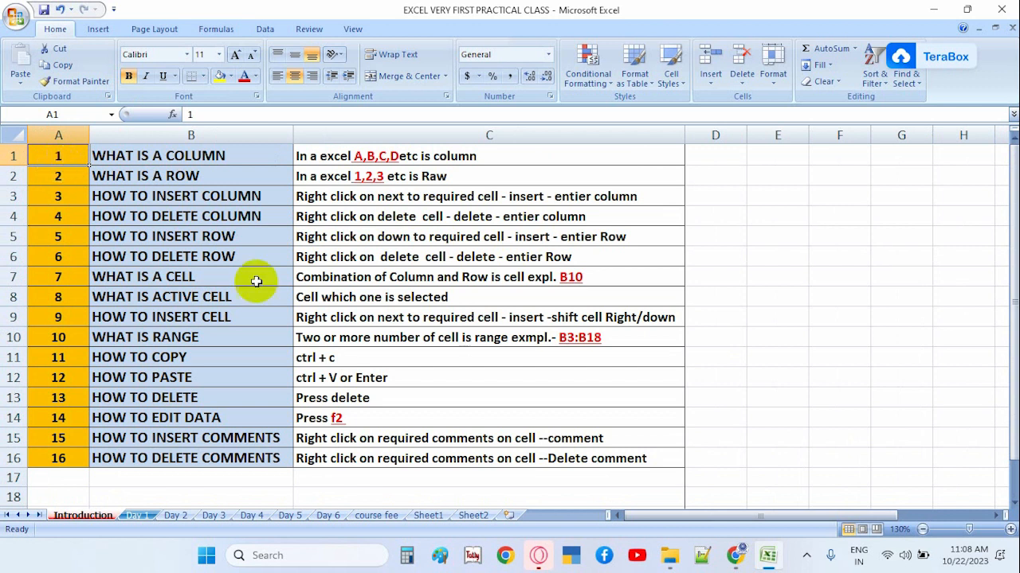
Check the arrow shortcut notes in rows 19 and 20 and jump along row 1 to the sheet's last column.
scroll(257, 282, down, 4)
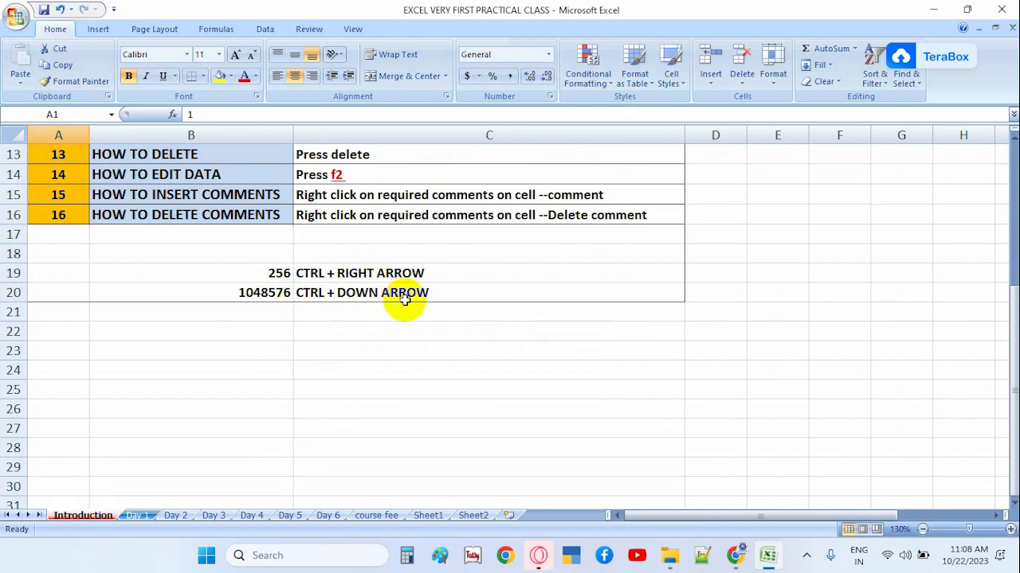
scroll(405, 296, up, 4)
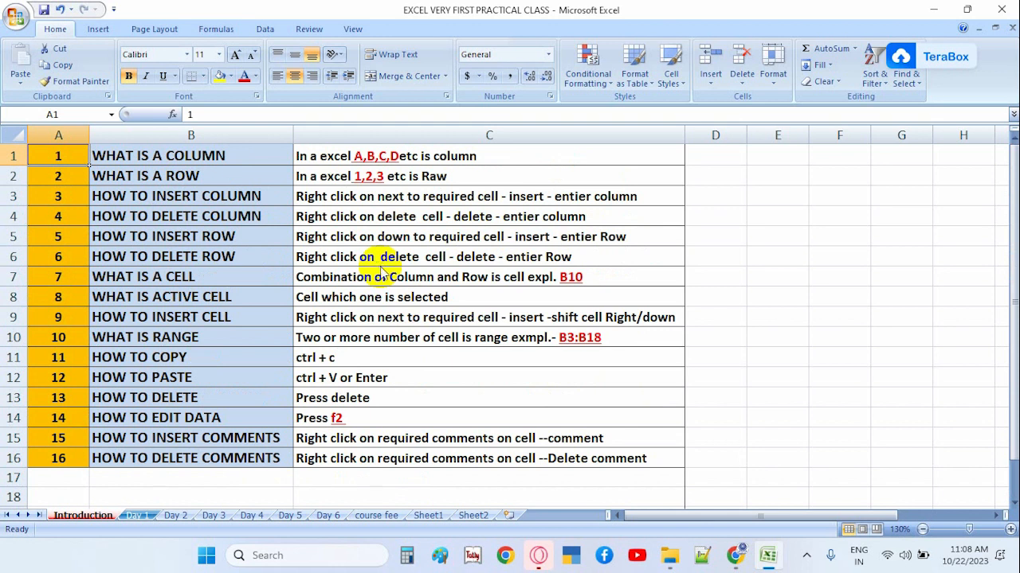
key(ctrl+Right)
key(ctrl+Right)
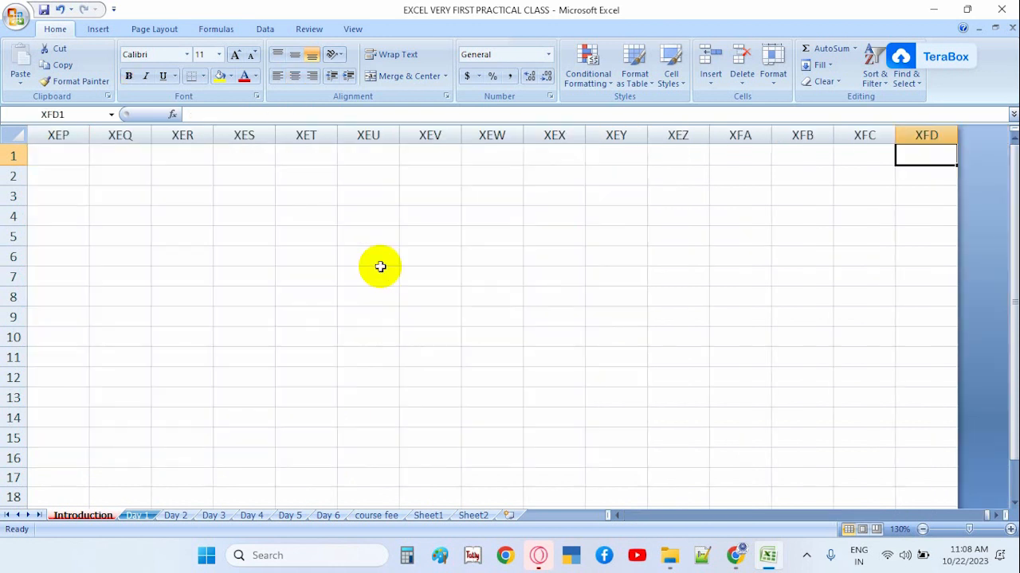
Switch to the Google Meet call, admit the waiting participant and return to Excel.
click(740, 557)
click(921, 453)
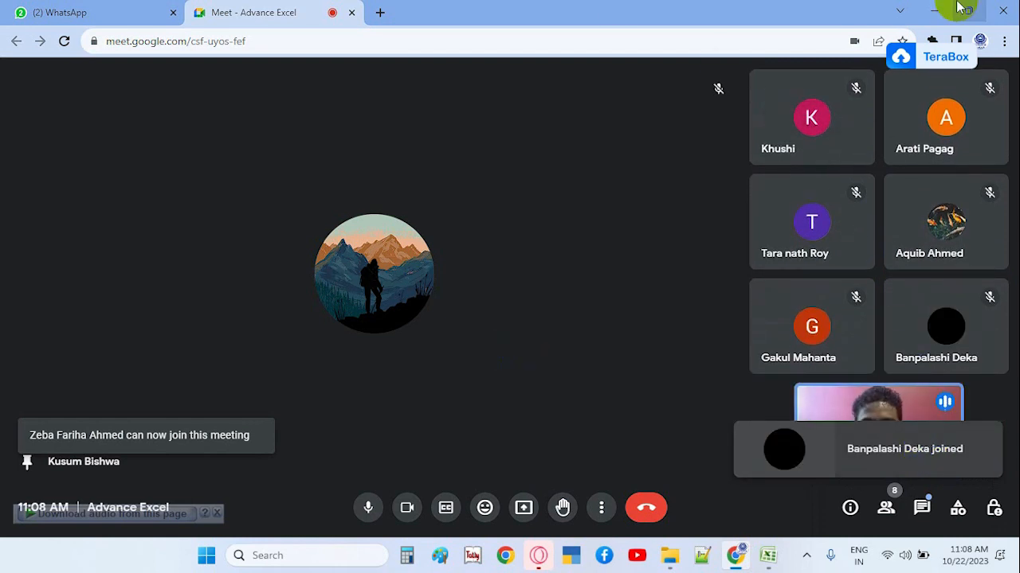
click(933, 10)
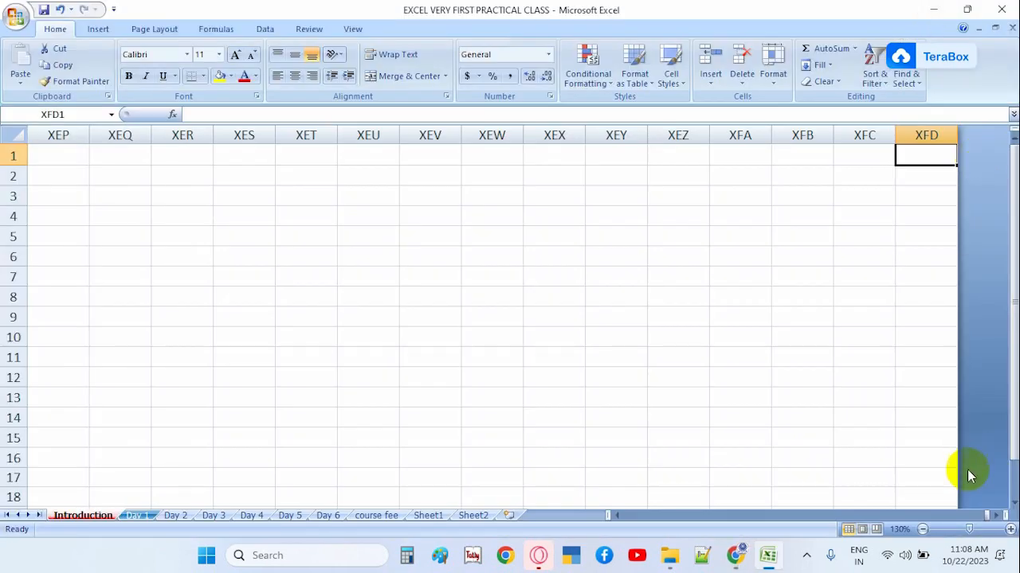
Examine the edge of the Introduction sheet around its last column, XFD.
click(996, 516)
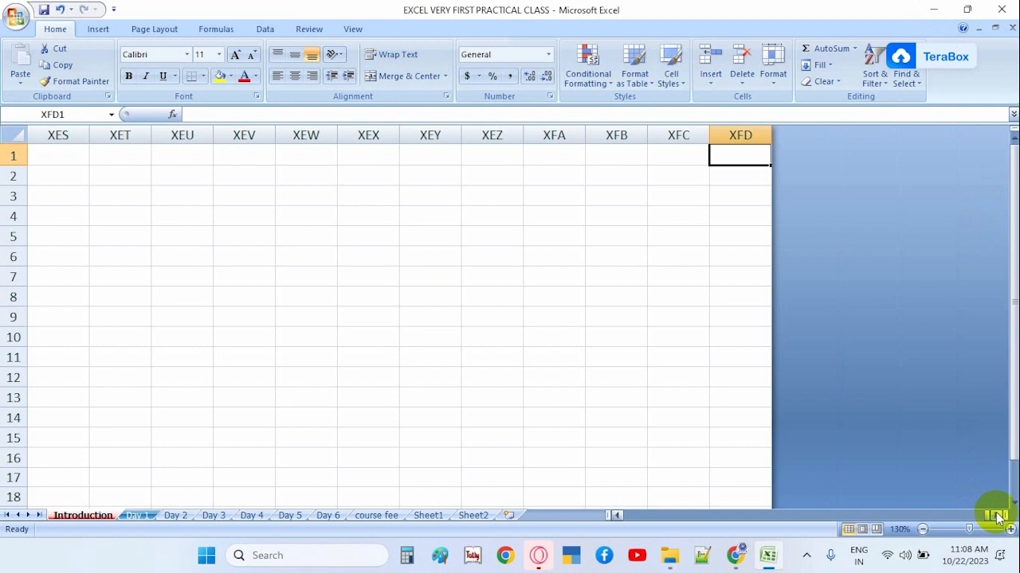
click(617, 516)
click(618, 517)
Switch to the Google Meet call, admit another participant asking to join and return to Excel.
click(735, 555)
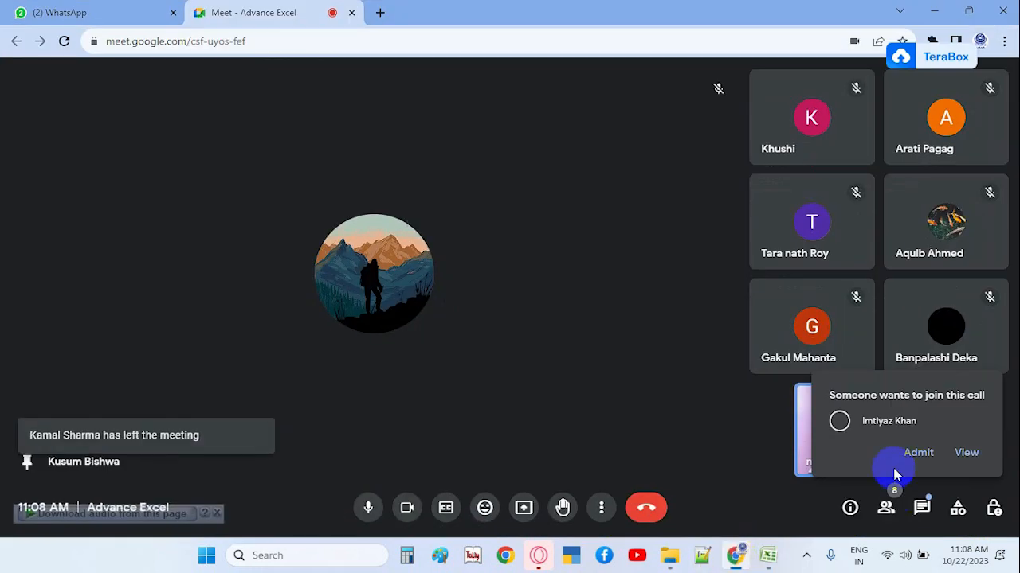
click(918, 454)
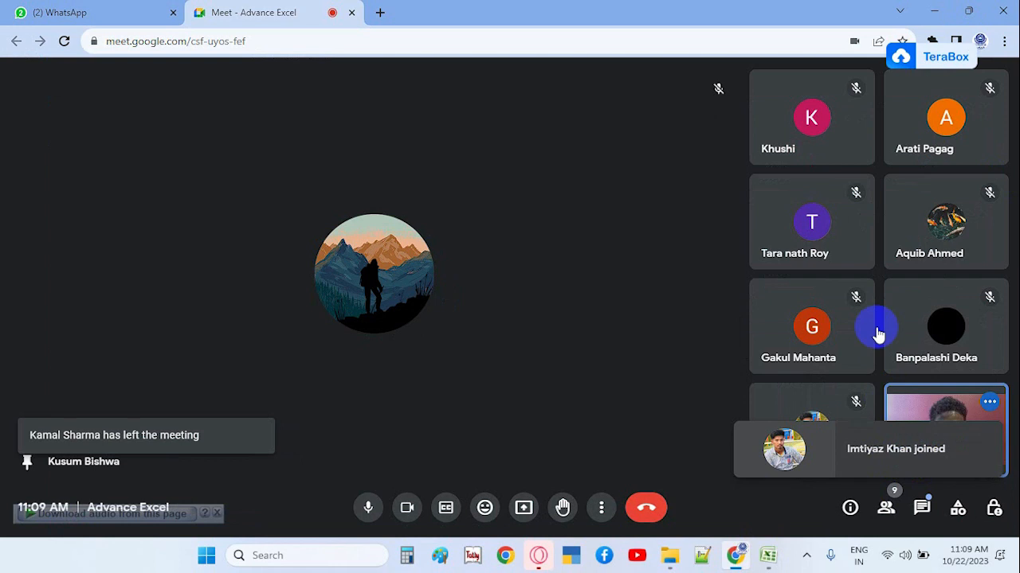
click(937, 10)
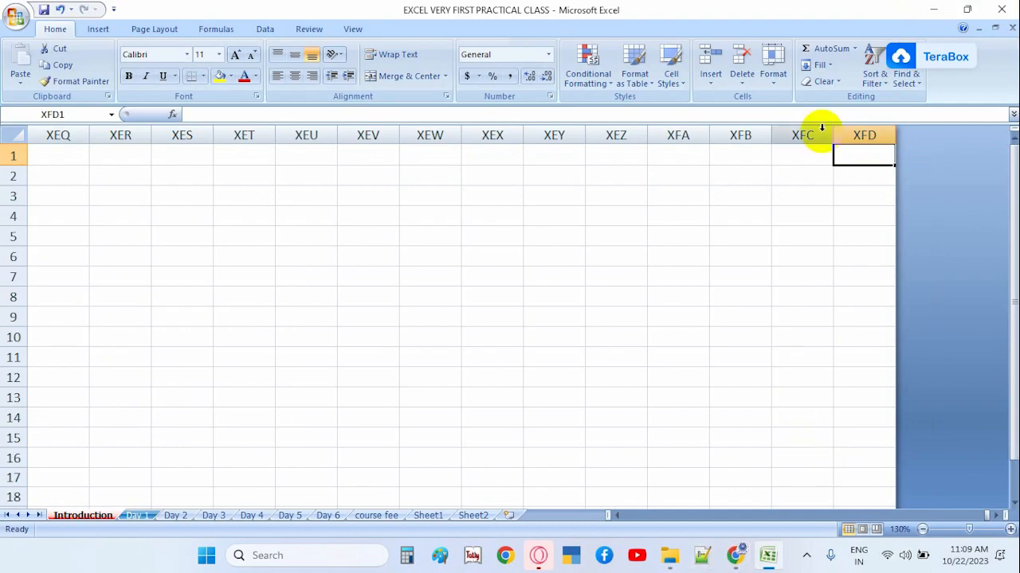
Return to cell A1 and select the column and row count notes in B19:C20.
key(ctrl+Left)
key(ctrl+Left)
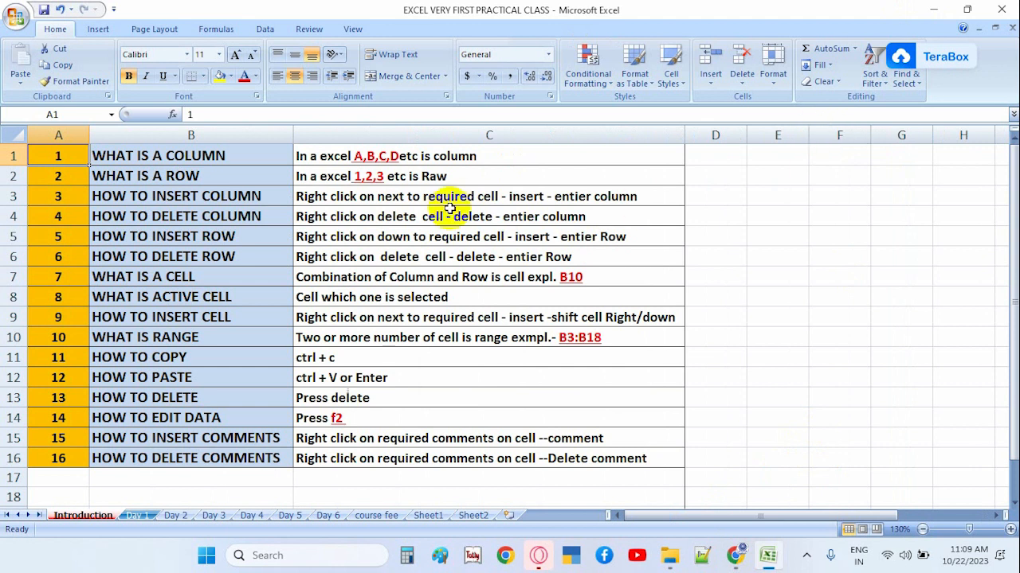
scroll(406, 219, down, 3)
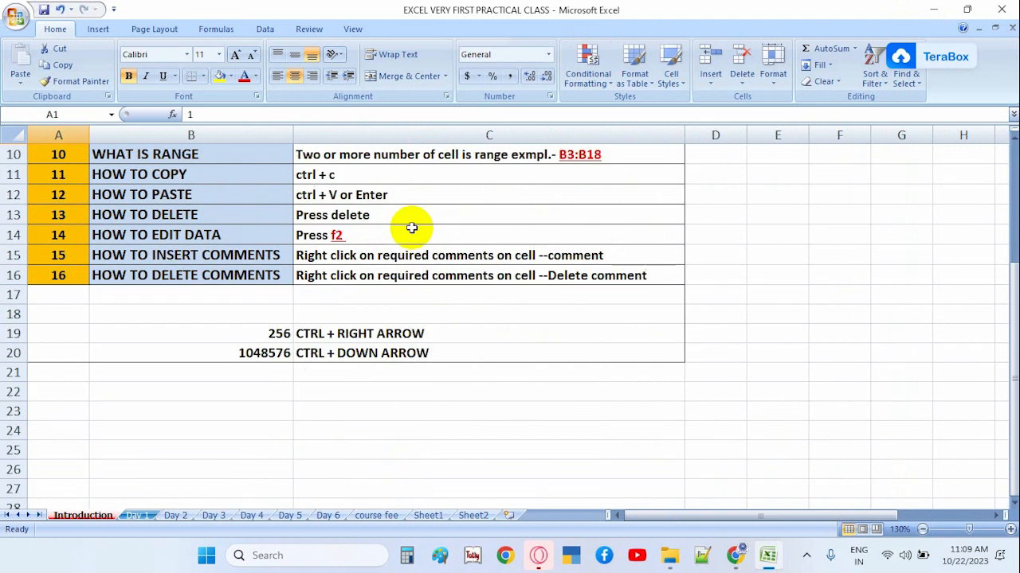
click(269, 334)
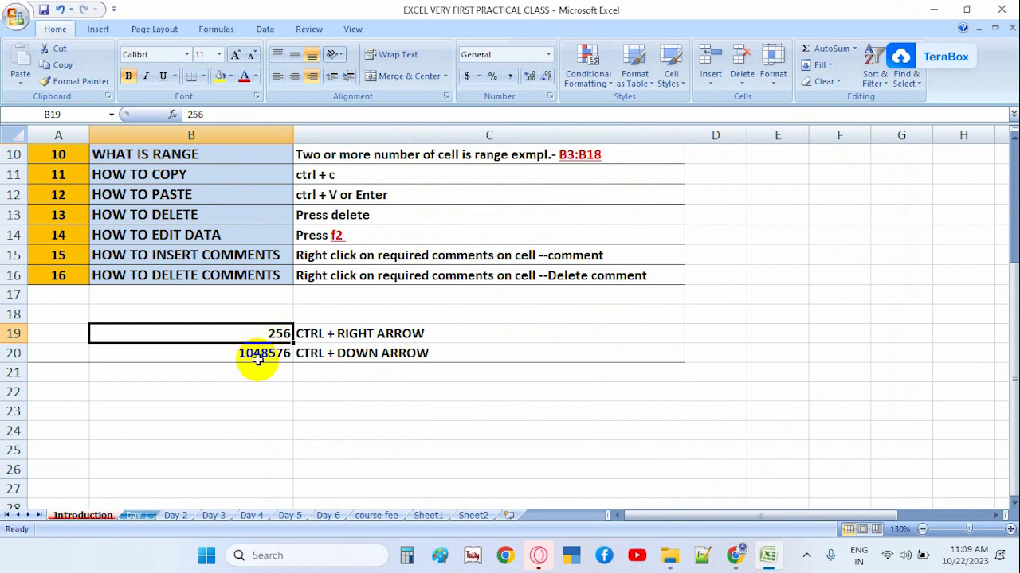
click(255, 359)
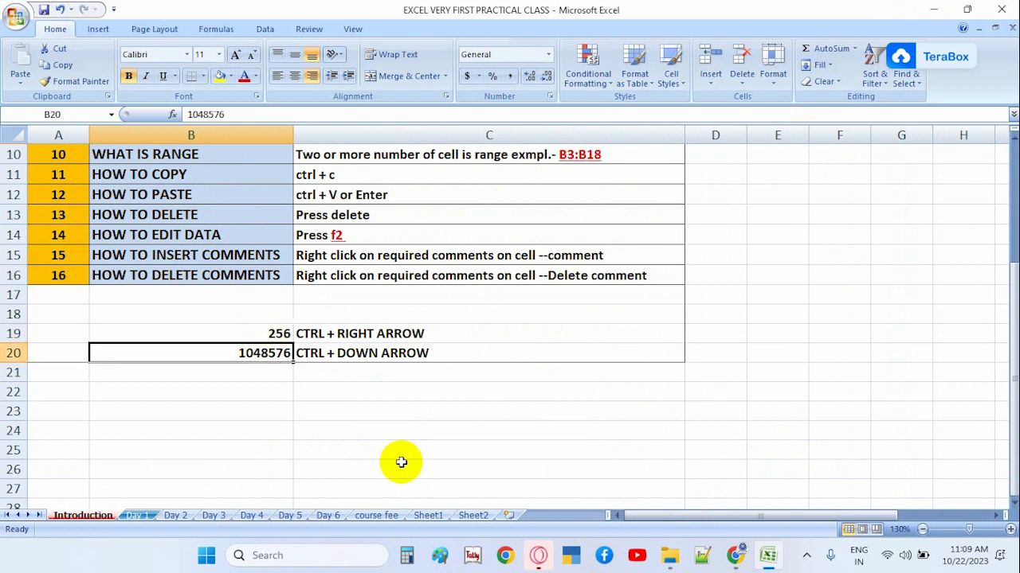
click(296, 334)
drag(292, 334, 409, 356)
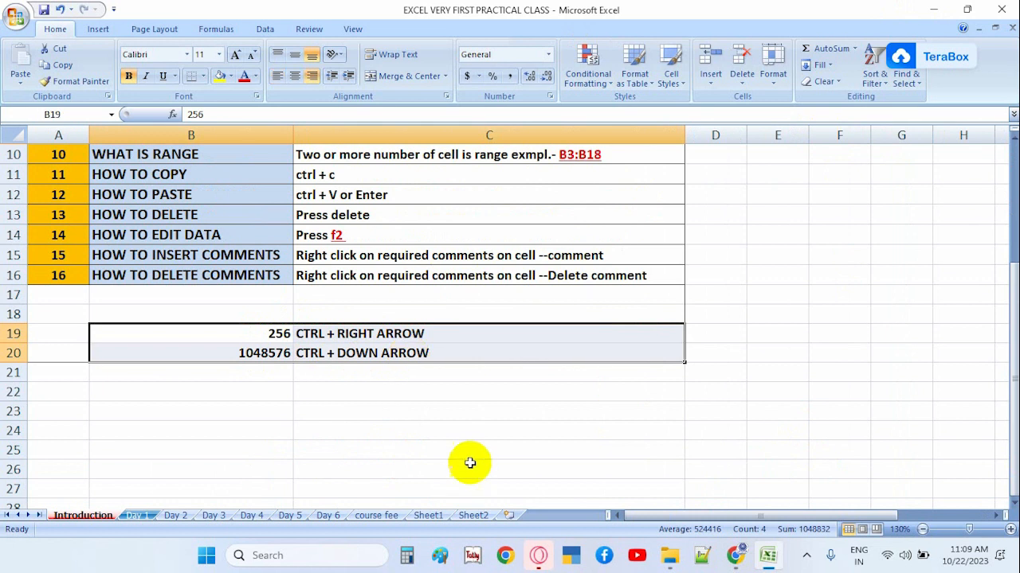
Copy the range A1:C20 on the Introduction sheet.
click(466, 434)
drag(648, 351, 57, 150)
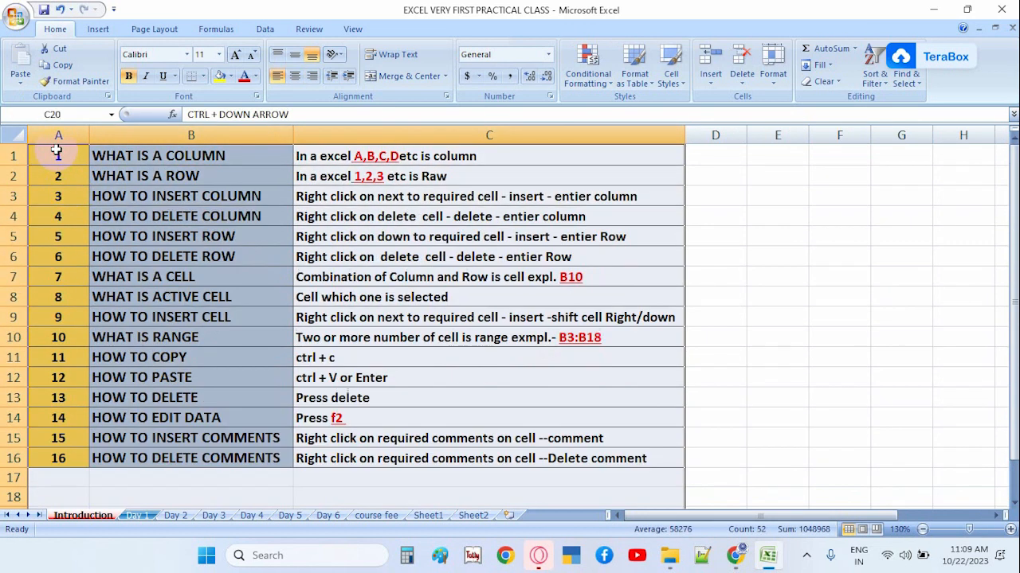
key(ctrl+c)
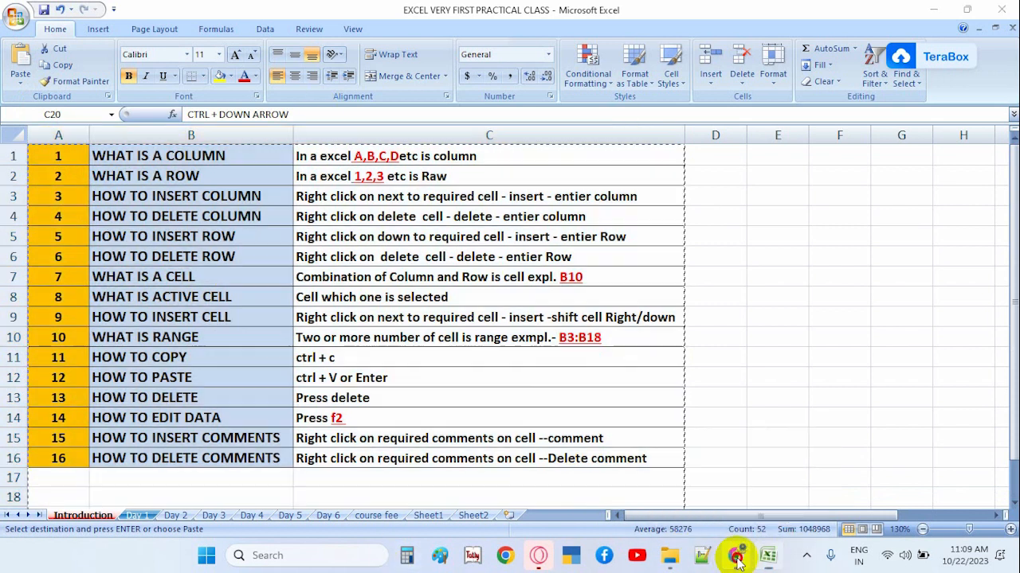
Switch to WhatsApp, paste the copied notes as an image and send it to the NISD(North East)- ALL STUDENTS group, then return to Excel.
click(734, 555)
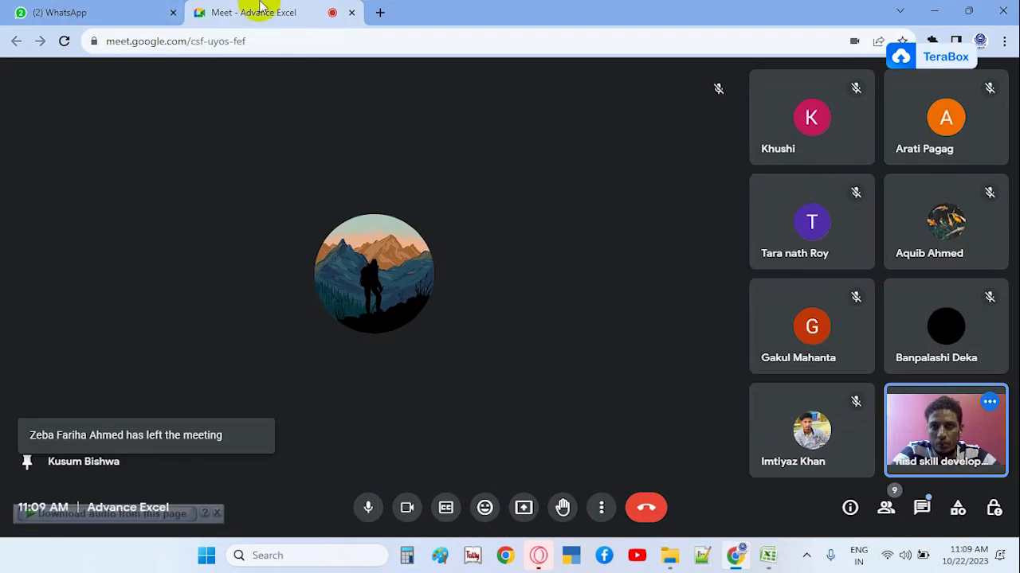
click(52, 23)
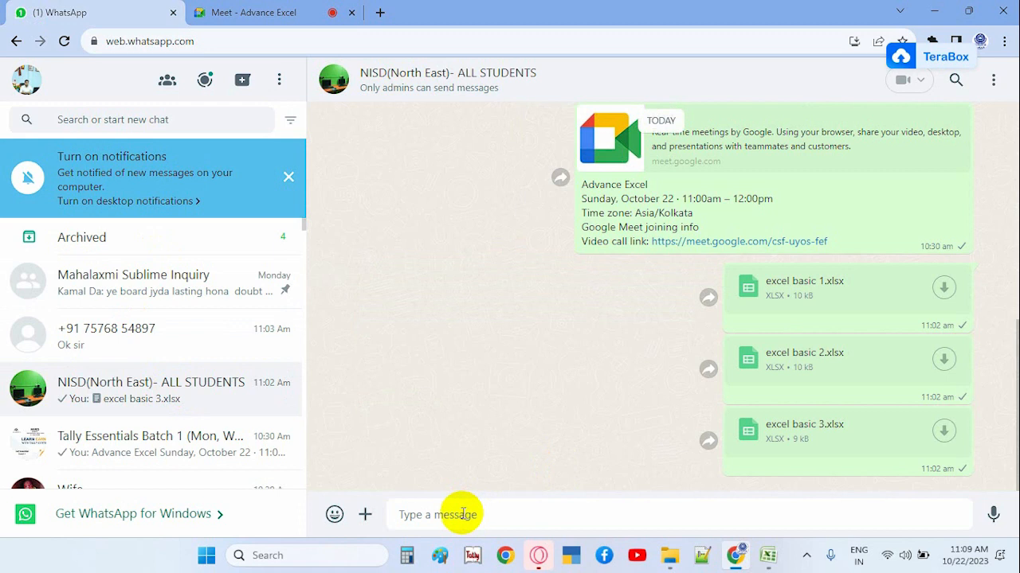
key(ctrl+v)
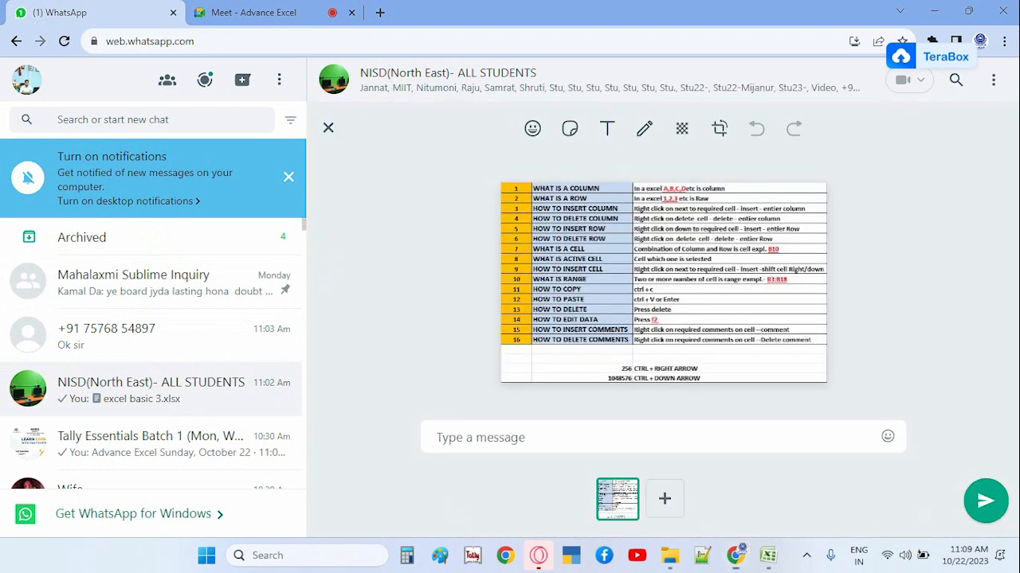
click(986, 502)
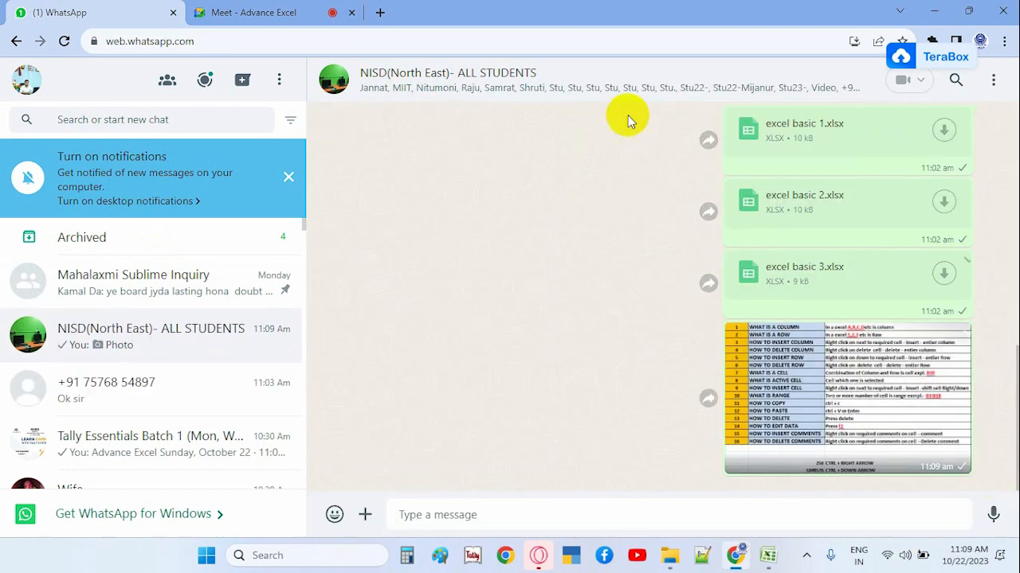
click(930, 11)
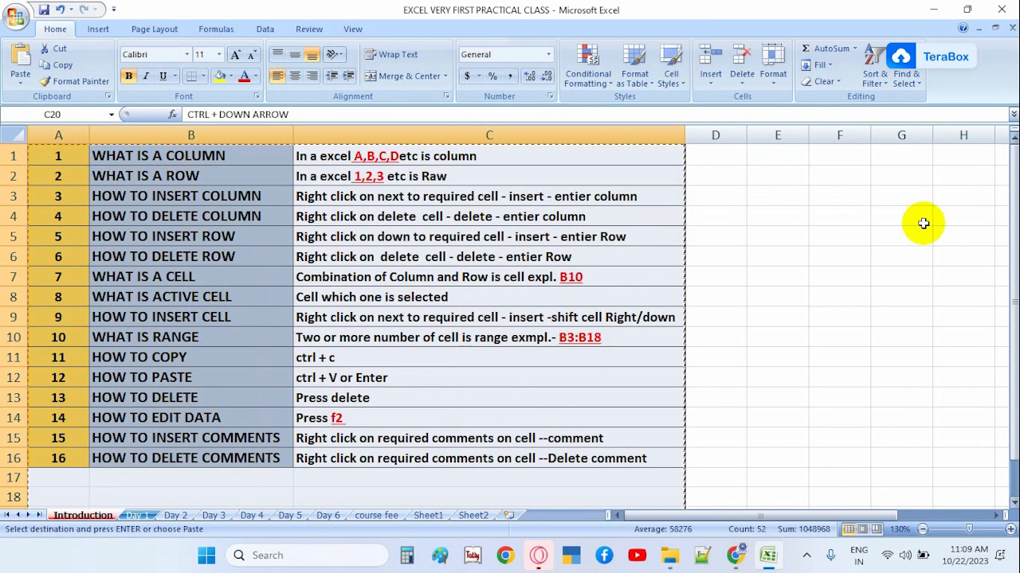
scroll(845, 235, down, 3)
click(739, 292)
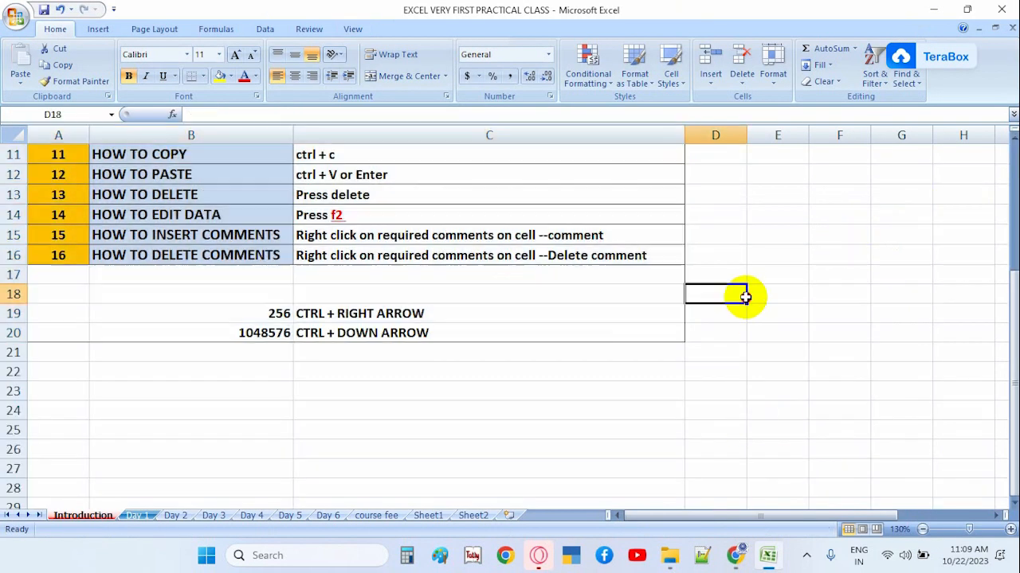
Switch to the Google Meet call, admit the participant asking to join and return to Excel.
click(746, 562)
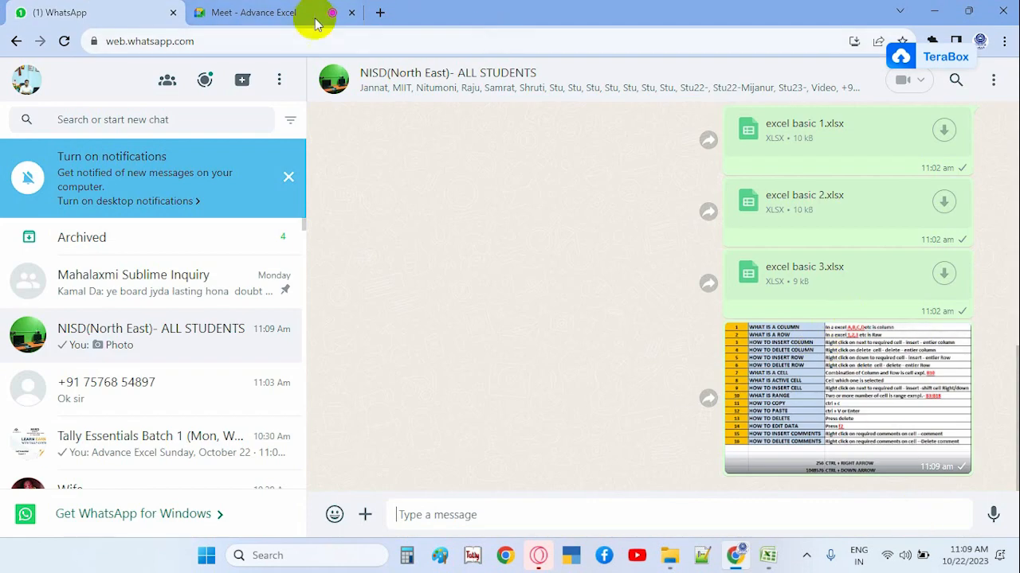
click(281, 16)
click(916, 450)
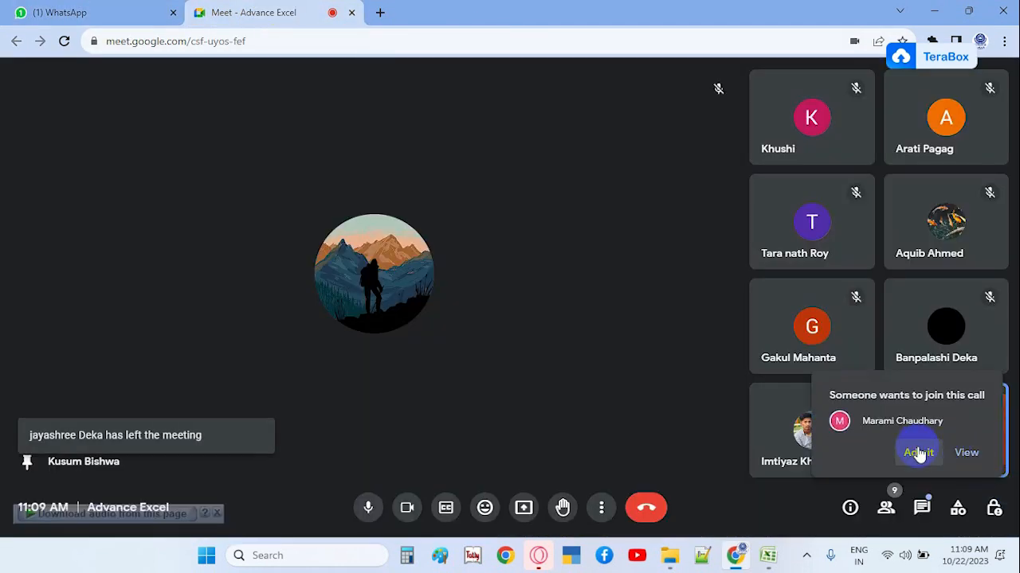
click(934, 11)
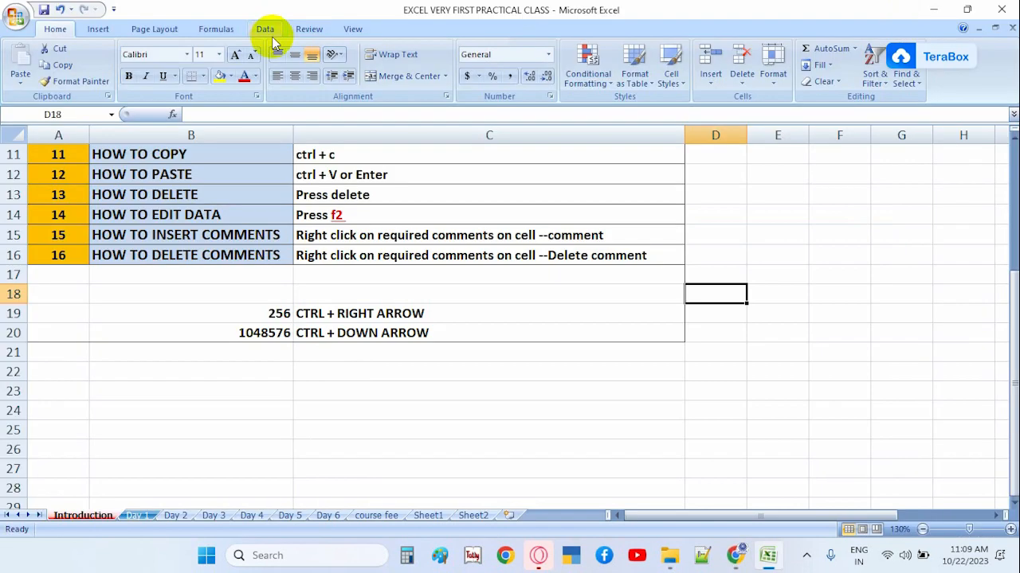
Review the HOW TO INSERT COLUMN topic in B3 and its instructions in C3.
scroll(587, 400, up, 4)
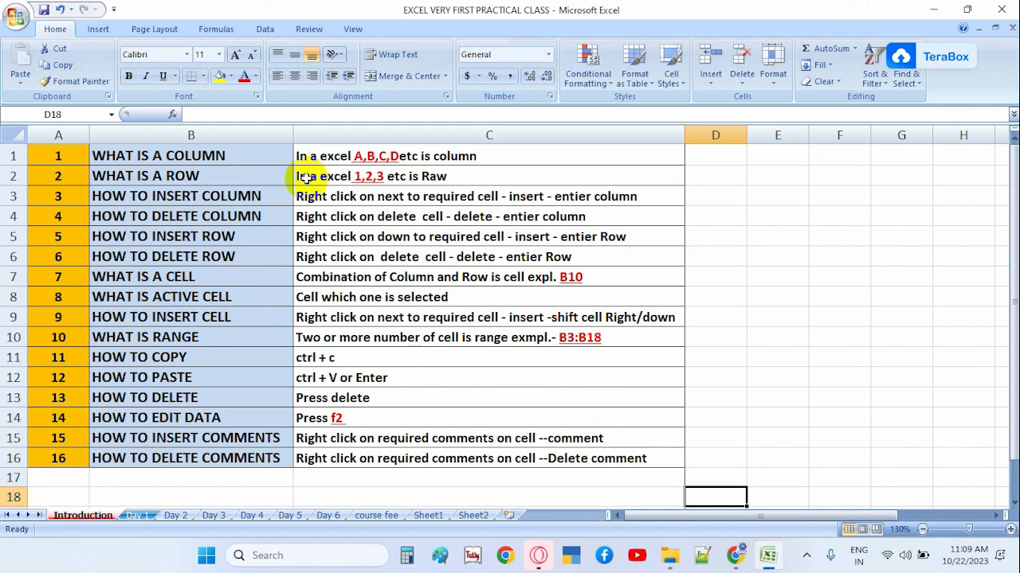
click(128, 197)
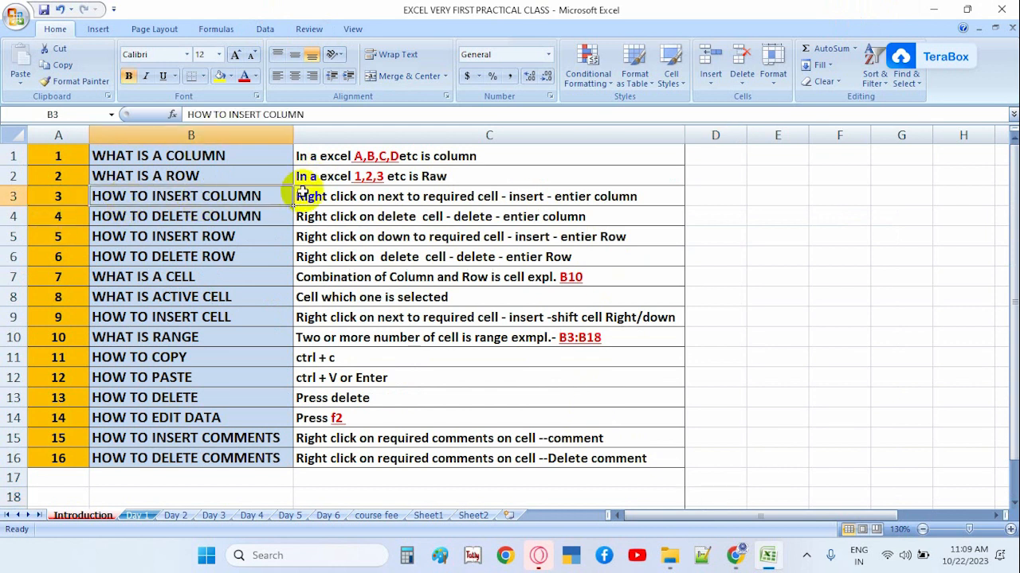
click(341, 196)
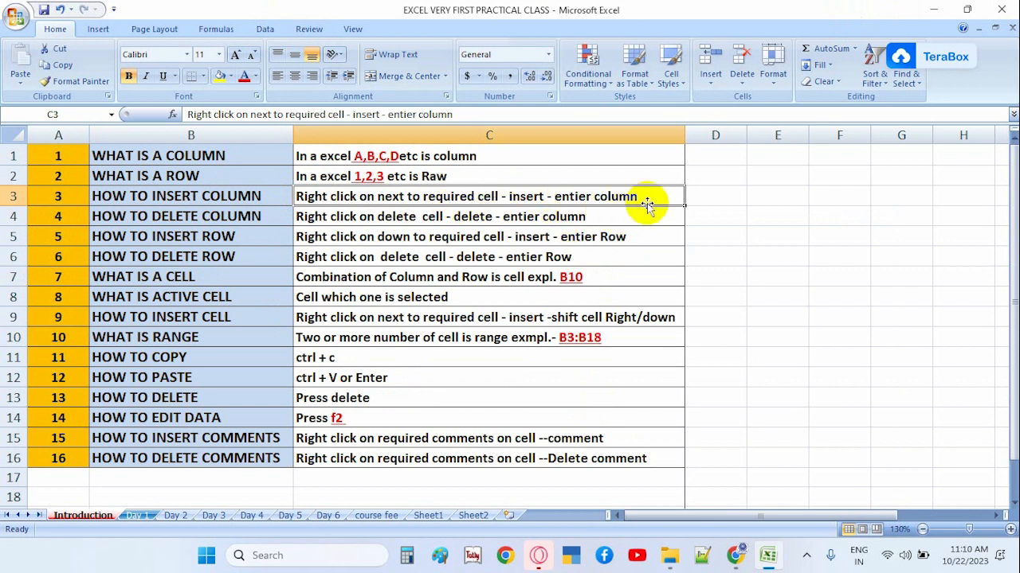
click(277, 194)
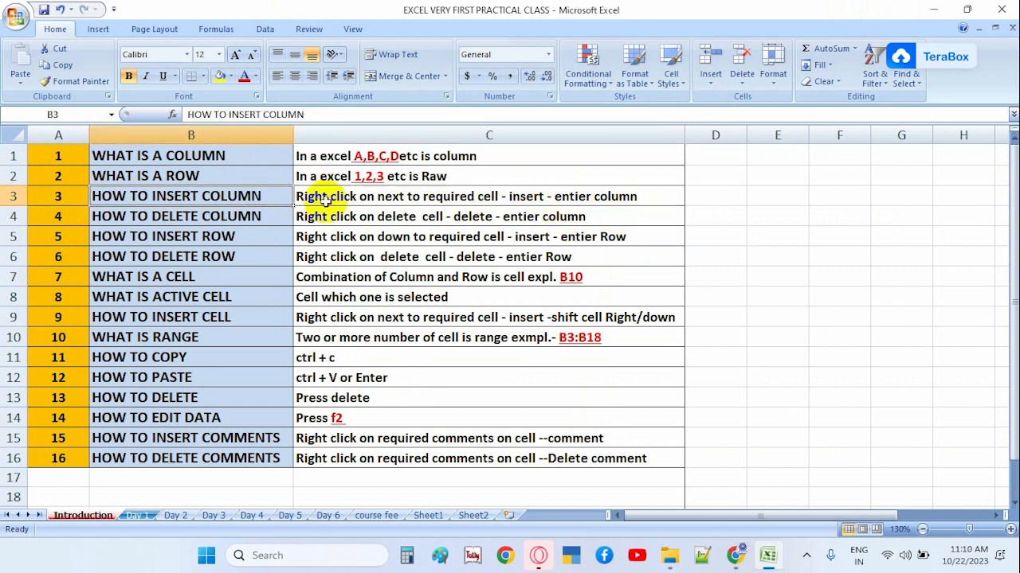
Switch to Google Meet, let in the next waiting participant and go back to the Excel workbook.
click(734, 555)
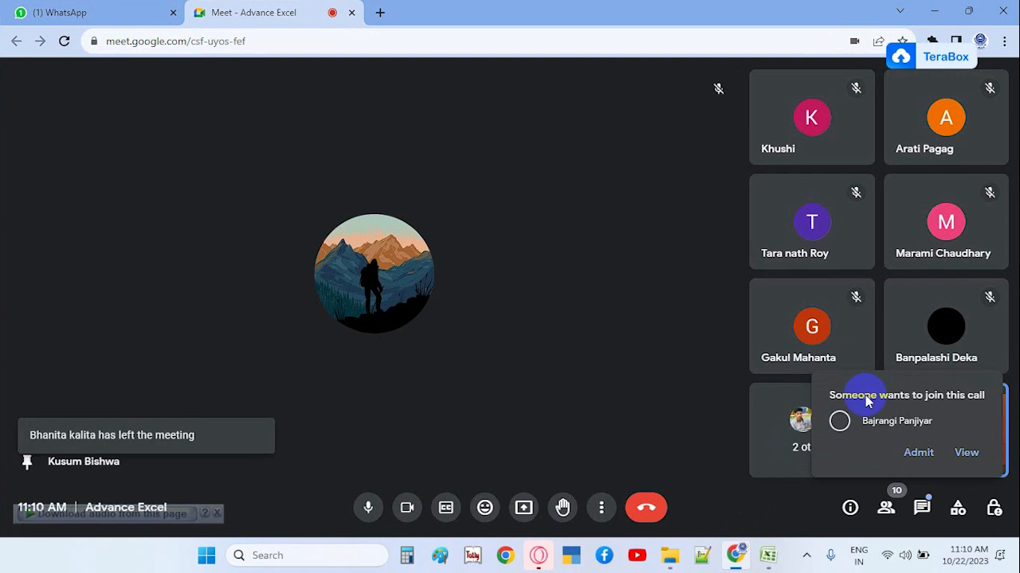
click(916, 451)
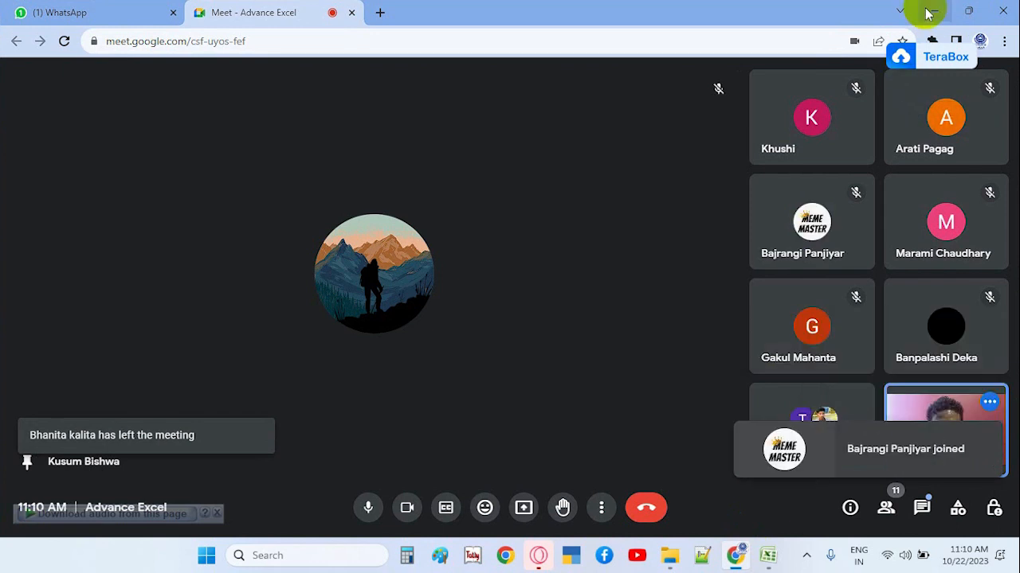
click(966, 11)
click(906, 12)
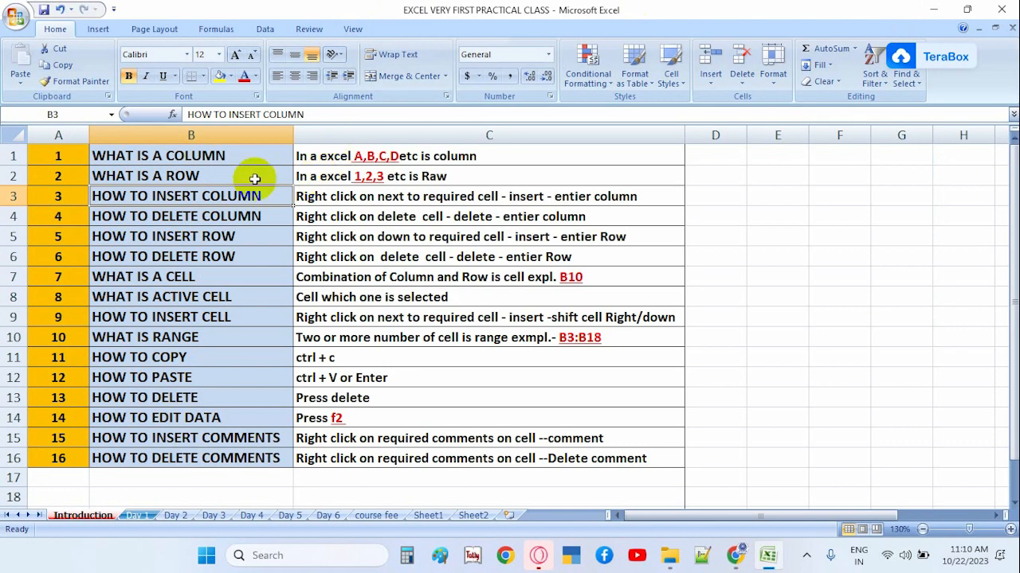
Select columns A and B in turn to point out the place between them for a new column.
click(194, 134)
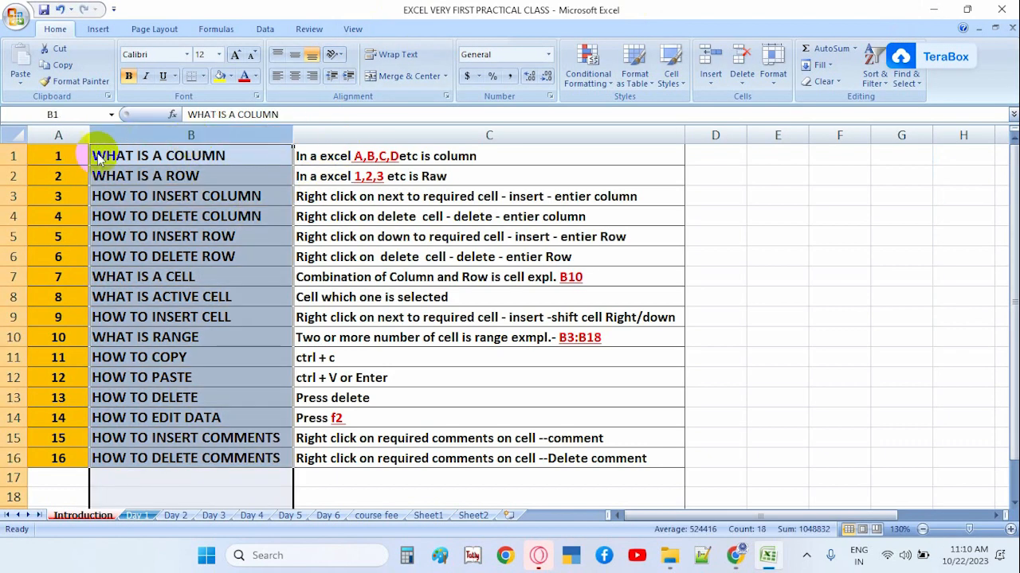
click(62, 133)
click(171, 135)
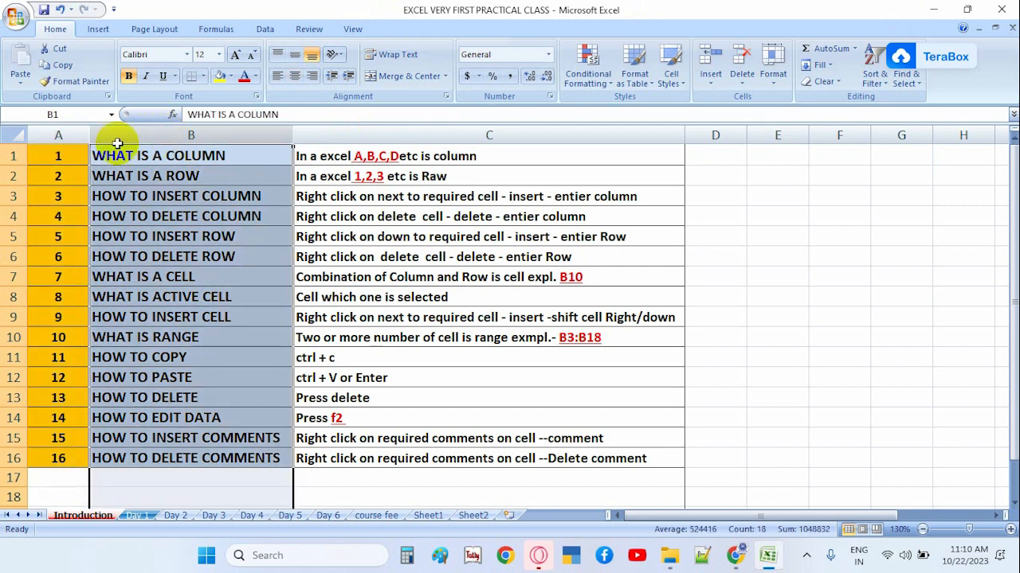
click(54, 133)
click(163, 129)
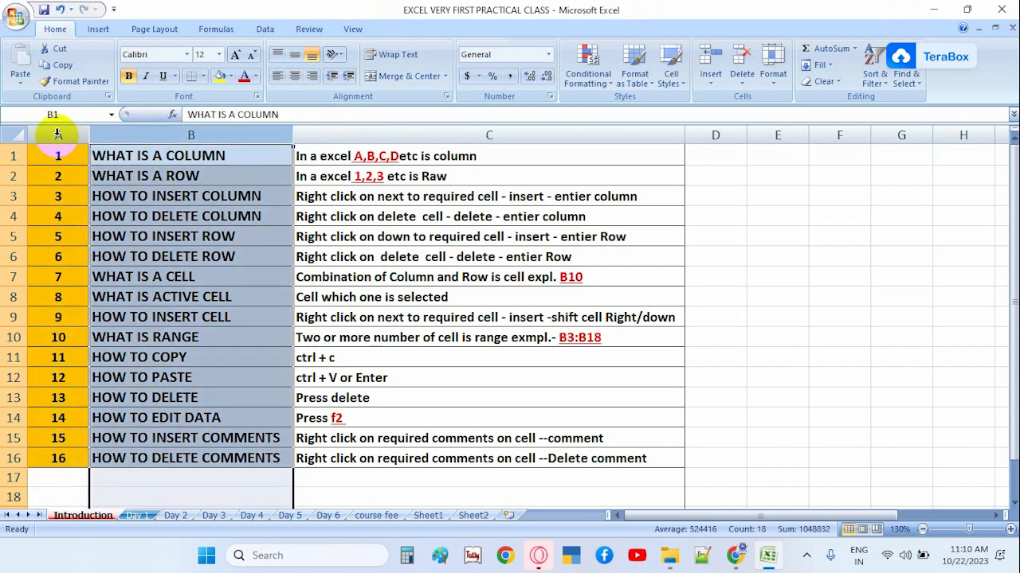
click(68, 159)
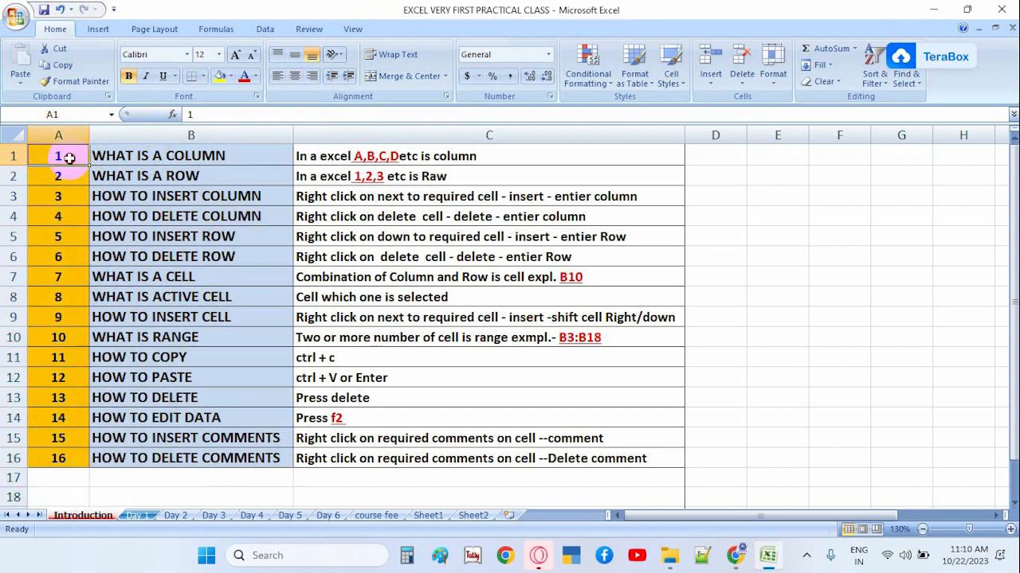
click(139, 157)
click(185, 135)
drag(72, 136, 194, 131)
click(194, 132)
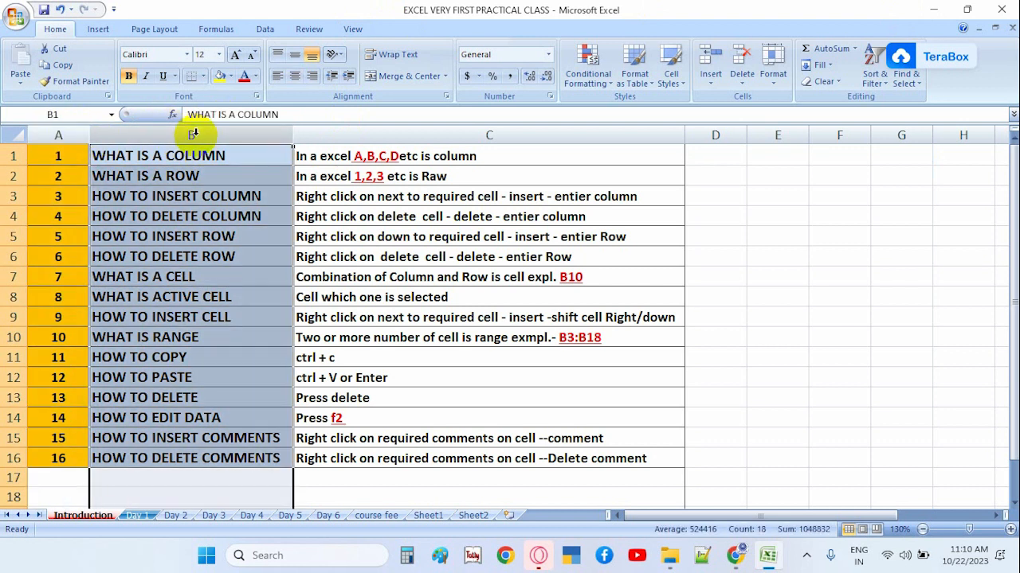
right_click(197, 141)
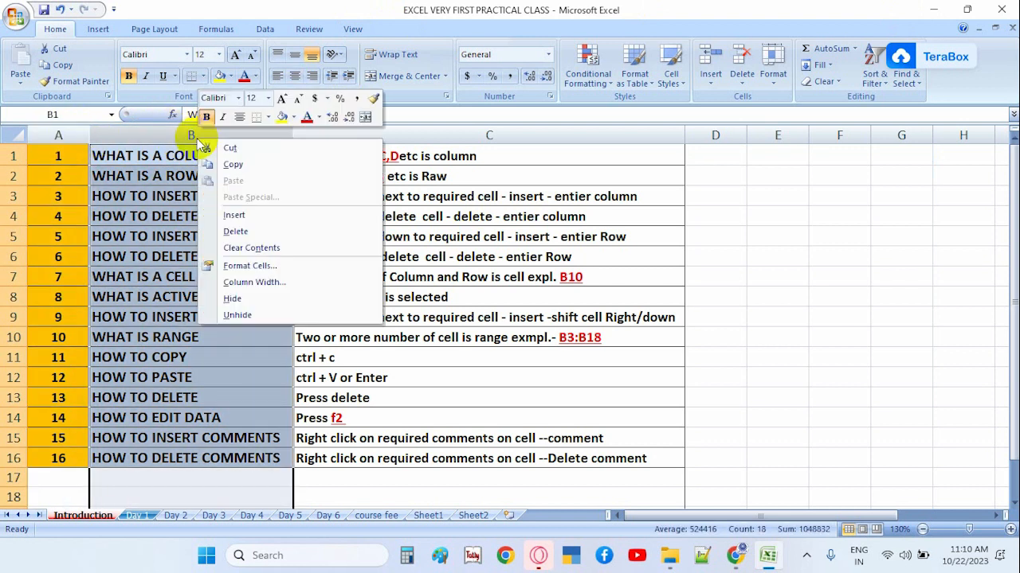
click(165, 200)
Insert an entire column at cell B1, before the WHAT IS A COLUMN topics.
click(186, 156)
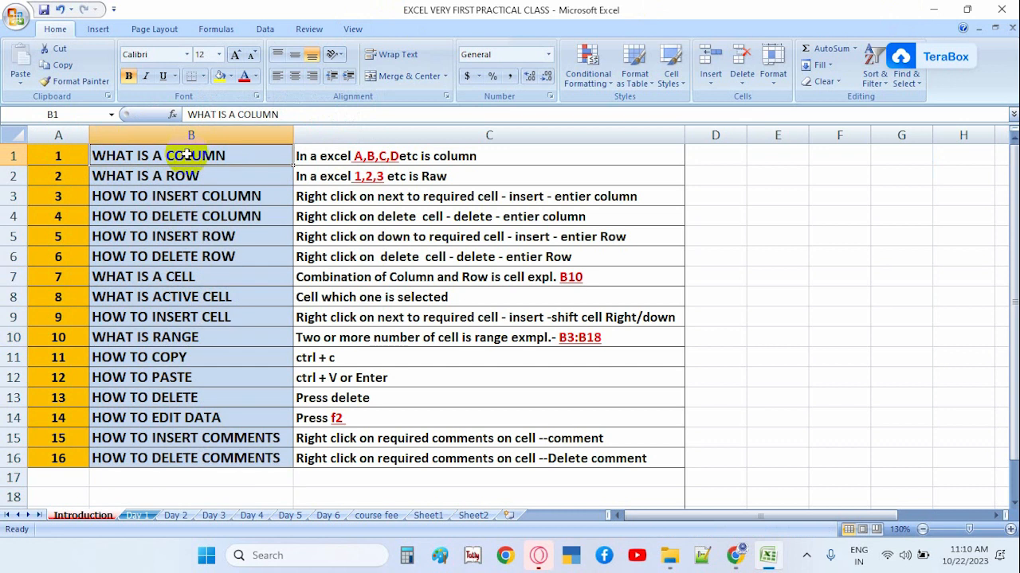
right_click(188, 157)
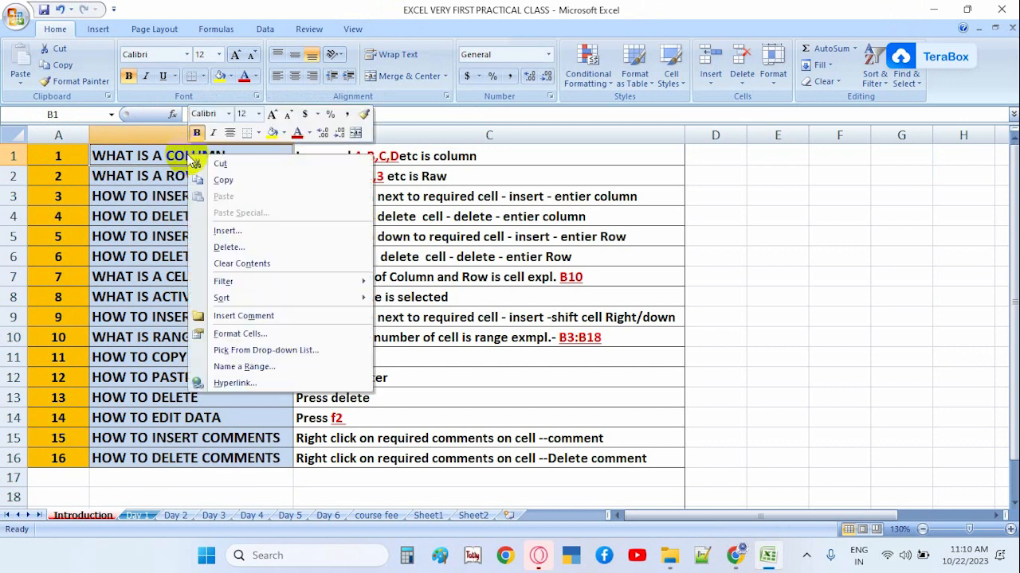
click(231, 231)
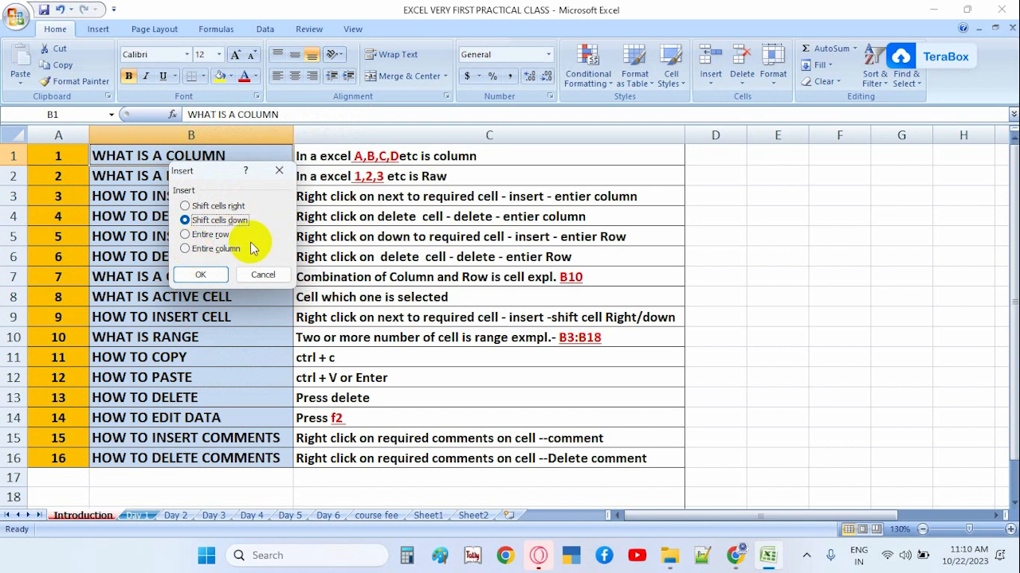
click(197, 249)
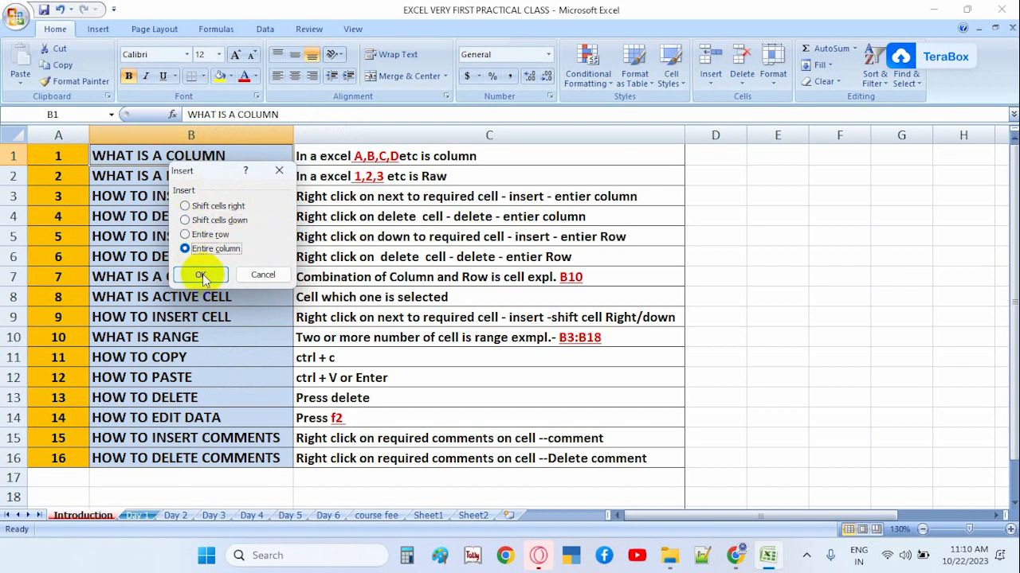
click(200, 274)
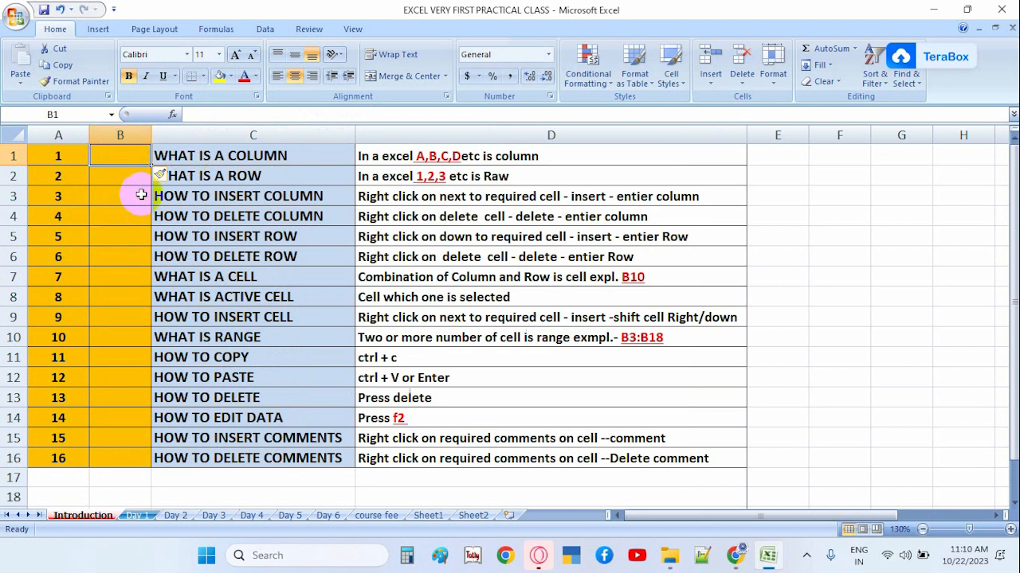
Insert another entire column at cell C2, the WHAT IS A ROW cell.
click(201, 177)
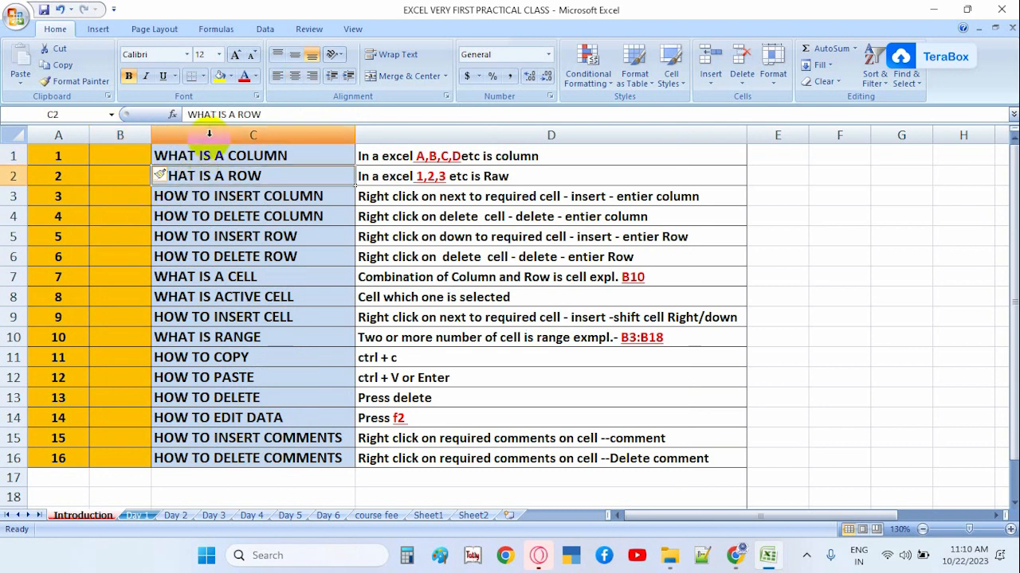
right_click(205, 177)
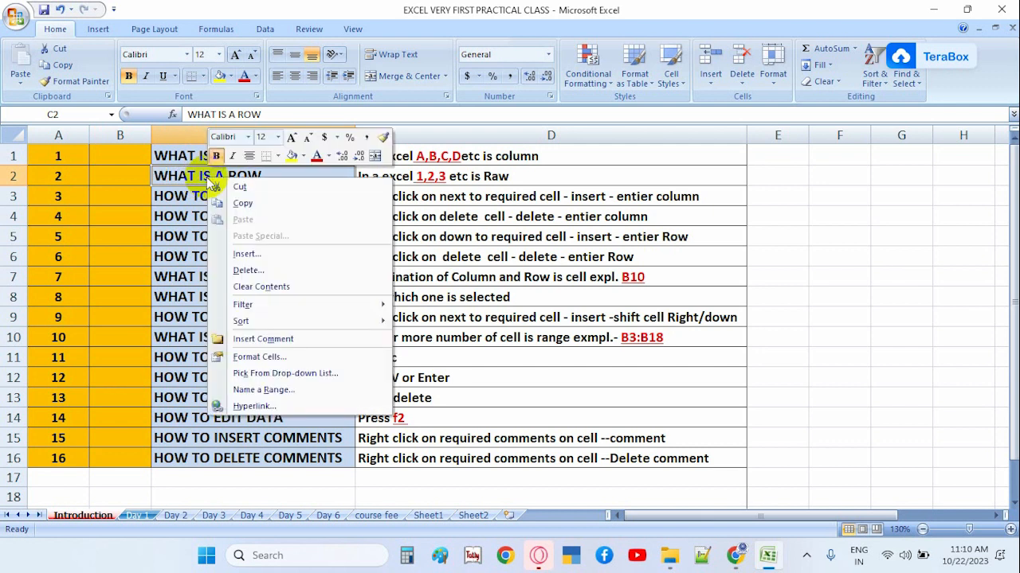
click(252, 259)
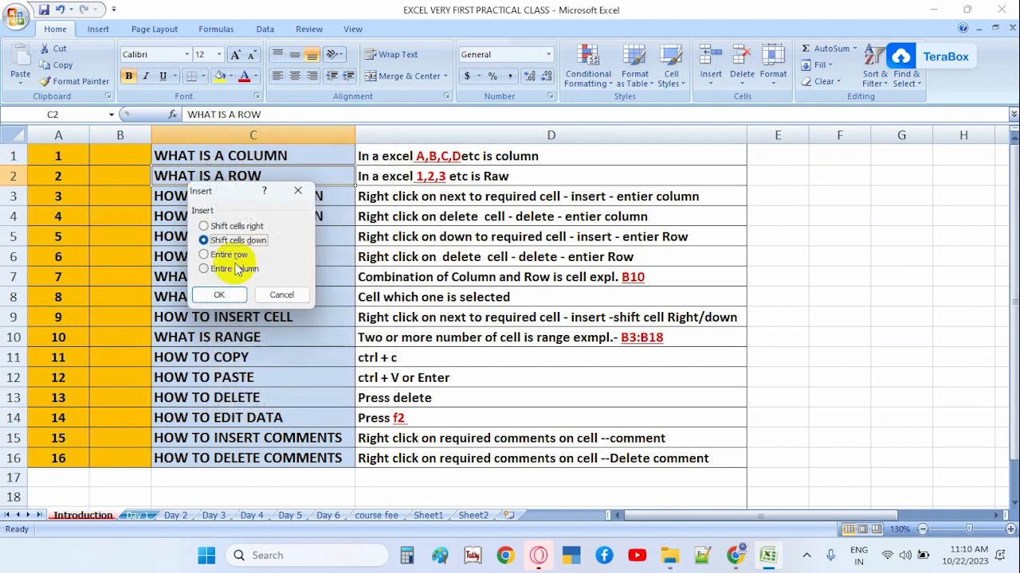
click(236, 271)
click(219, 295)
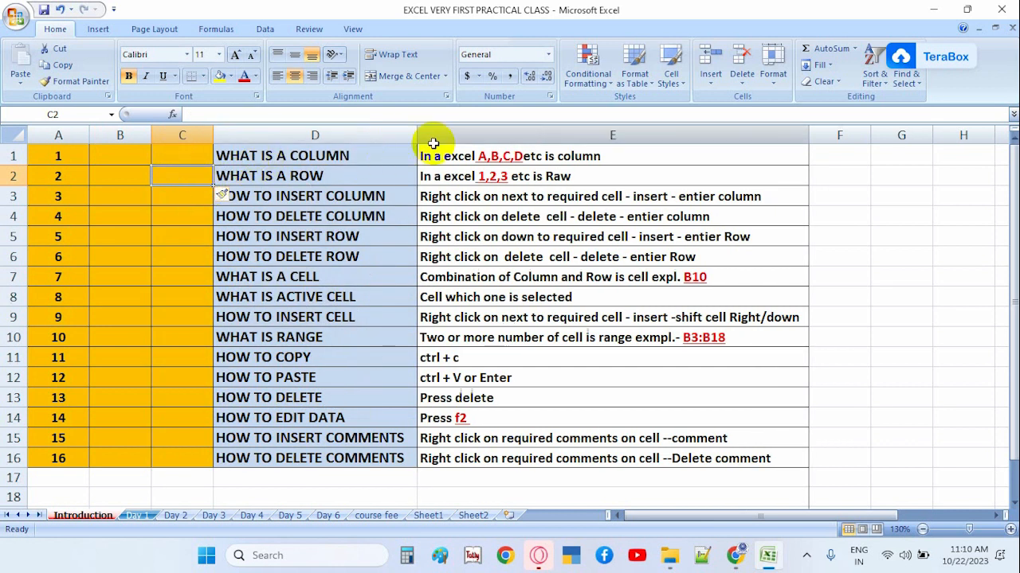
Undo both column insertions and select cell A1.
click(192, 155)
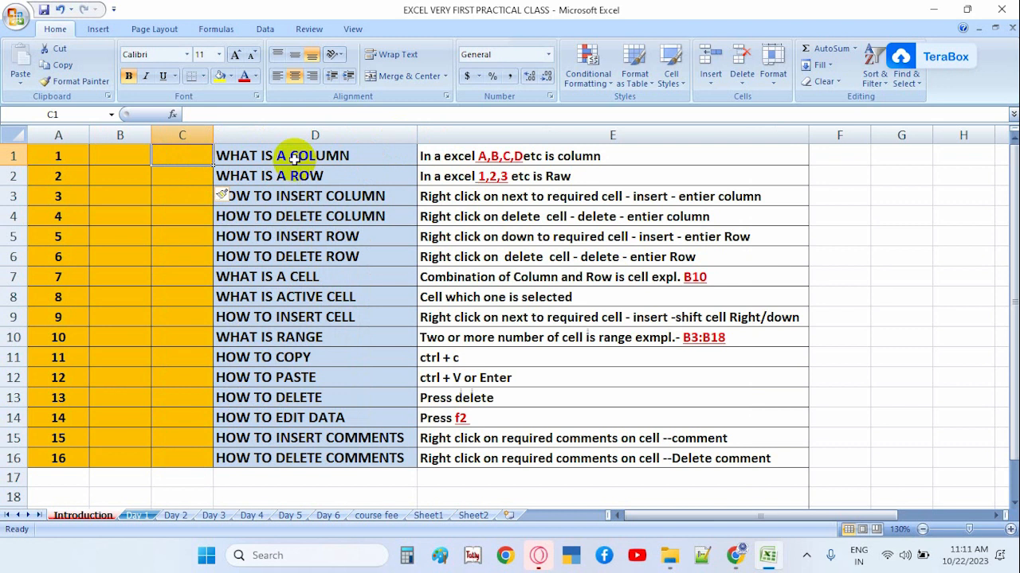
key(ctrl+z)
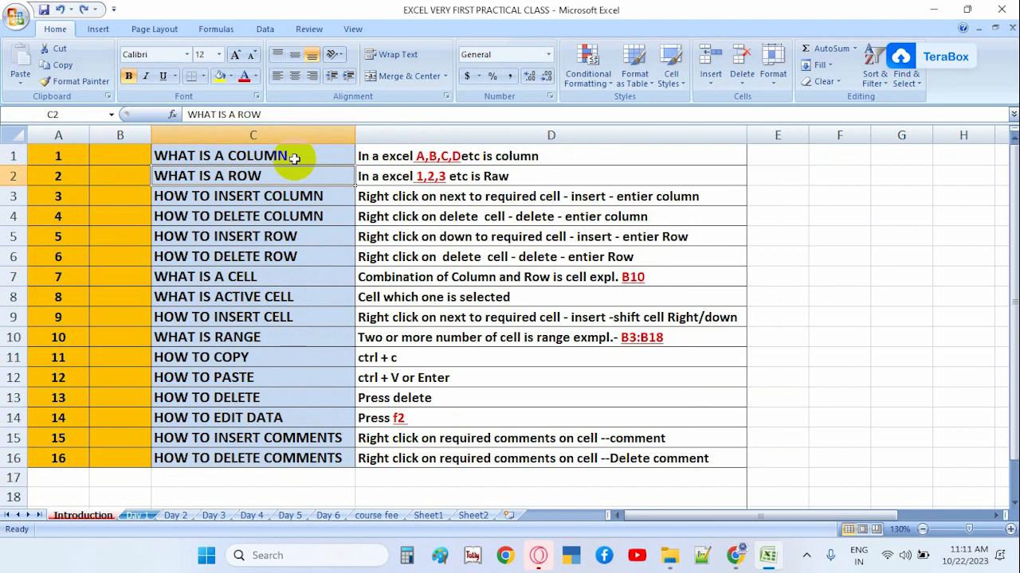
key(ctrl+z)
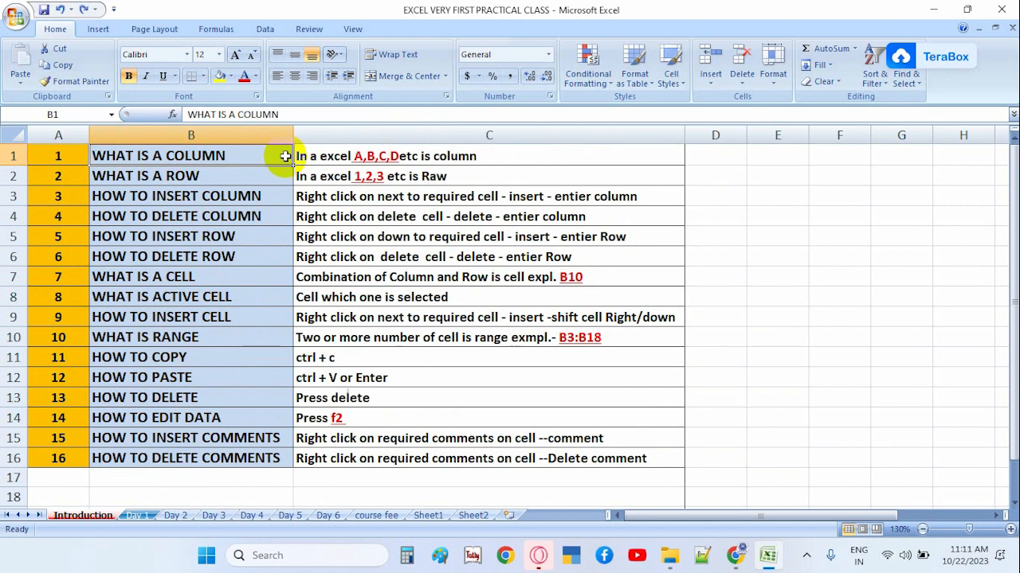
right_click(179, 156)
key(Escape)
click(54, 157)
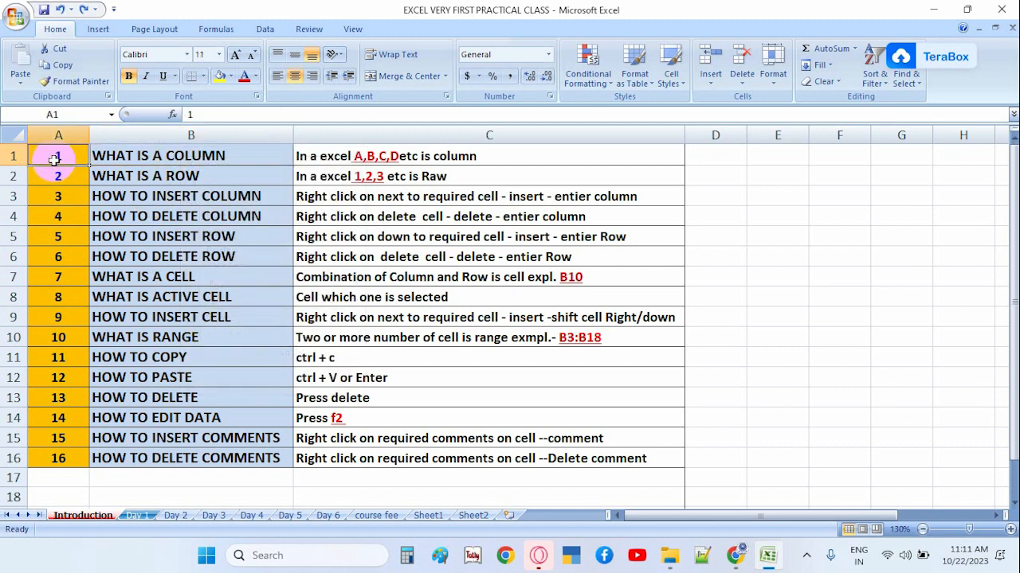
Insert an entire row at cell B2, above the WHAT IS A ROW topic.
click(51, 179)
click(141, 173)
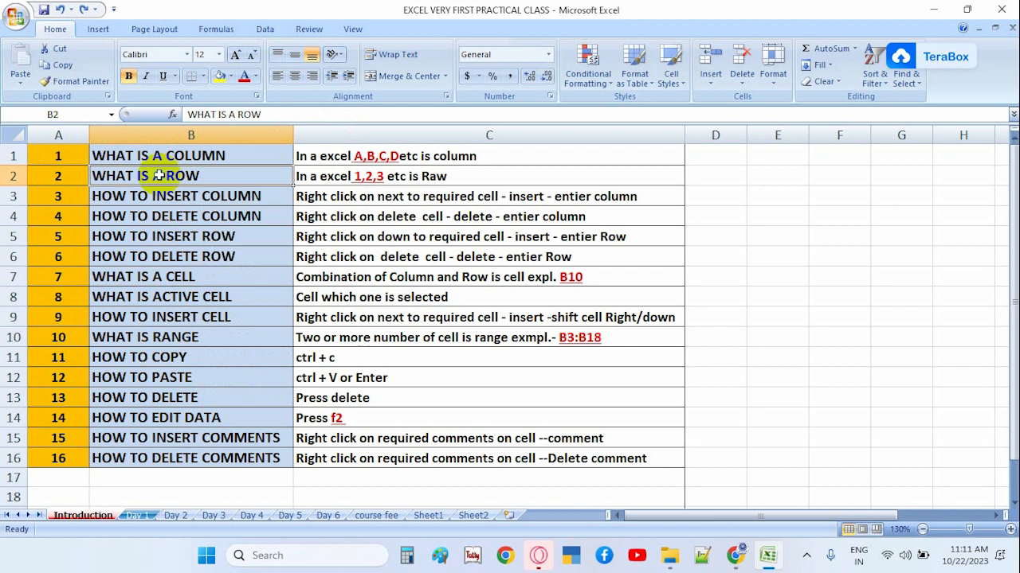
right_click(161, 177)
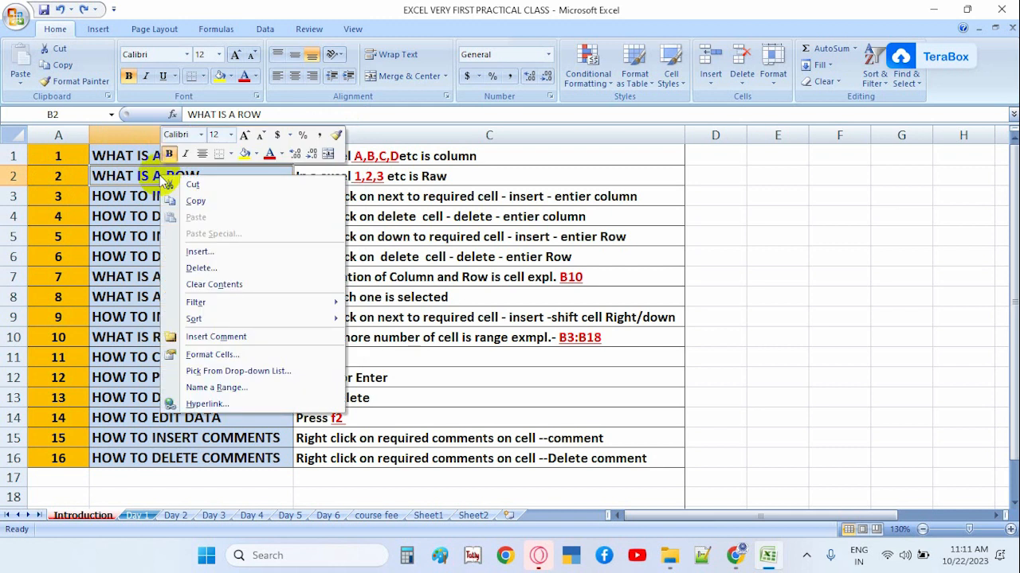
click(200, 251)
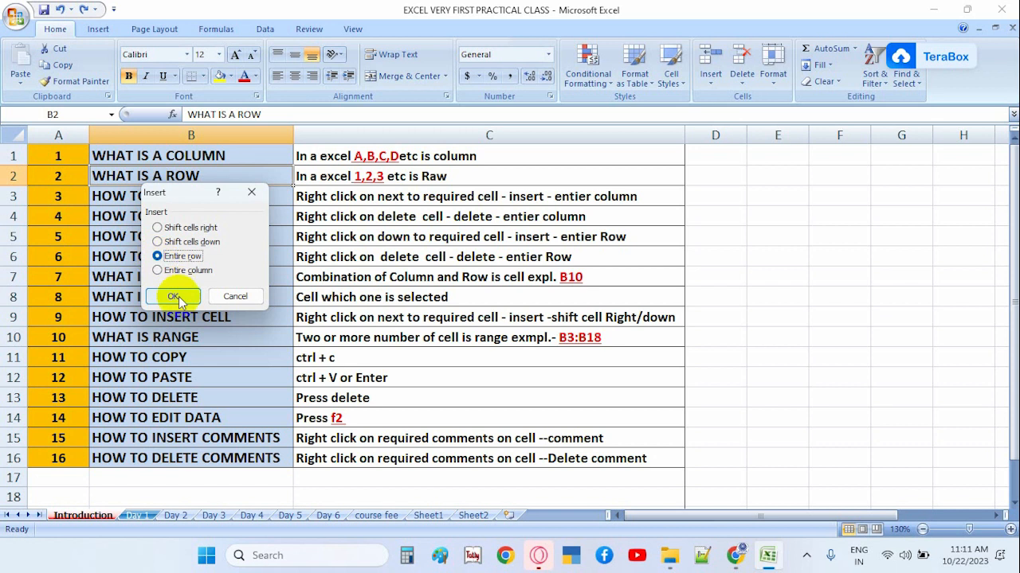
click(173, 296)
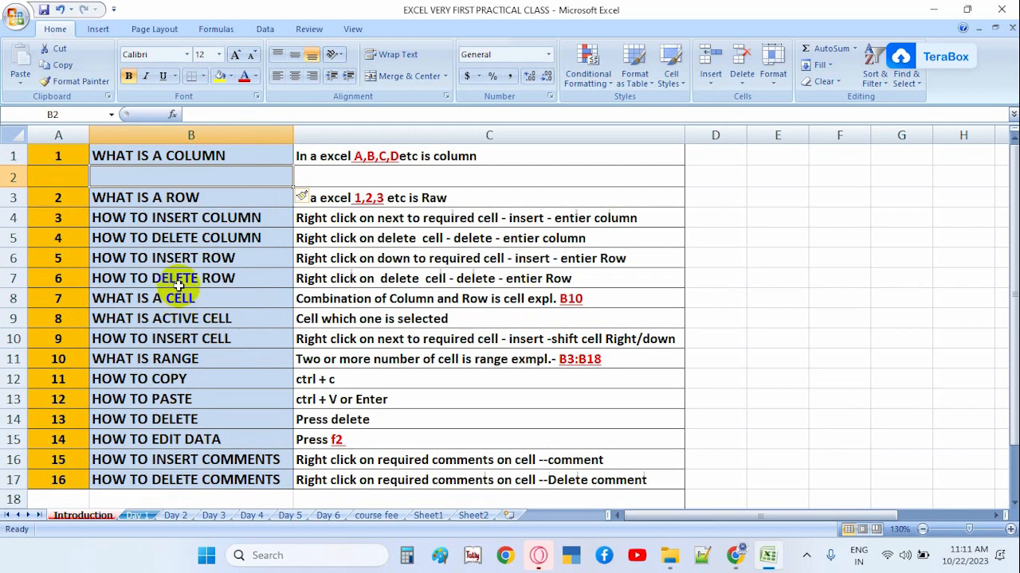
Select cells B2 and C2 to point out the blank row, and undo the row insertion.
click(174, 176)
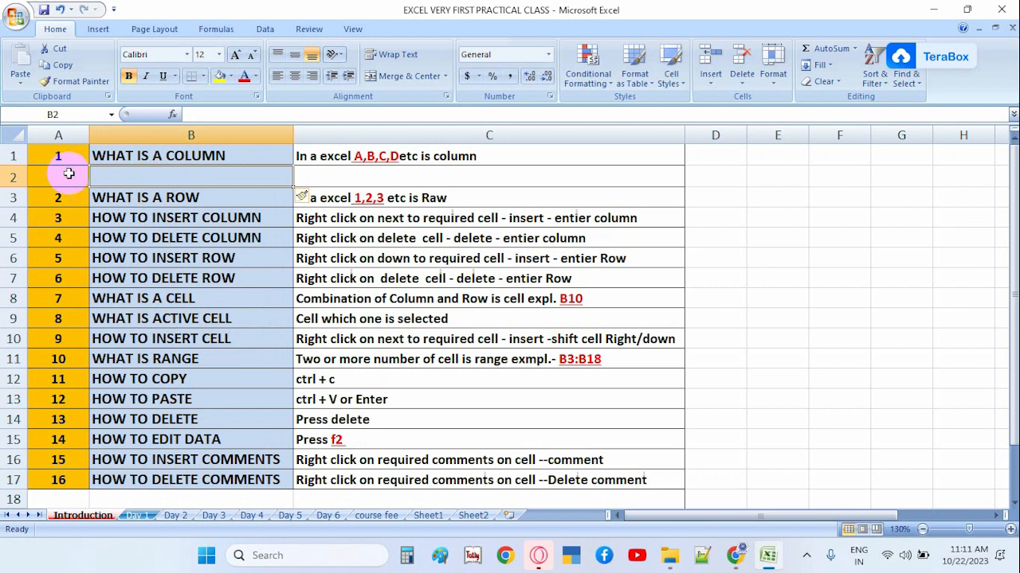
click(346, 170)
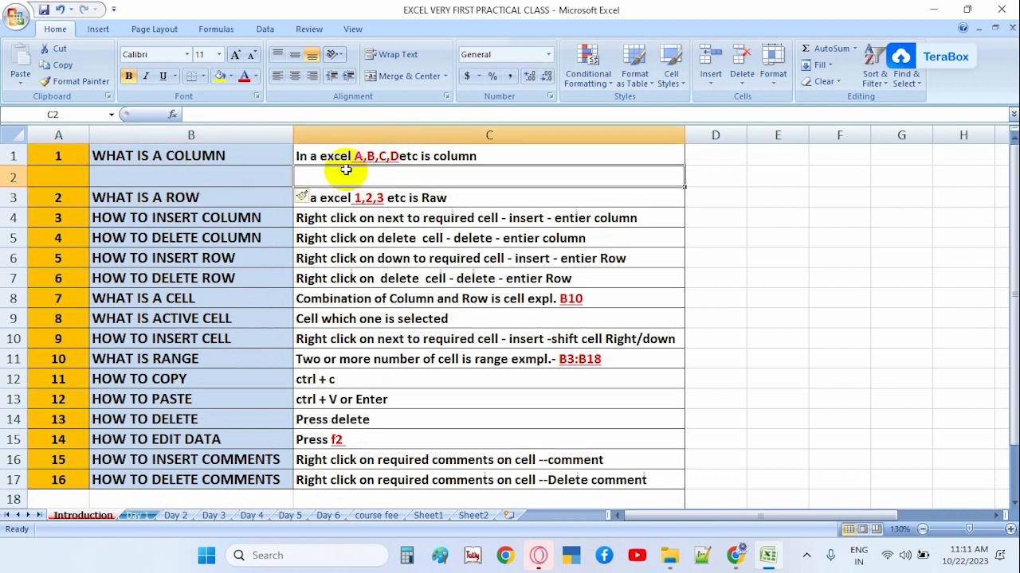
click(145, 176)
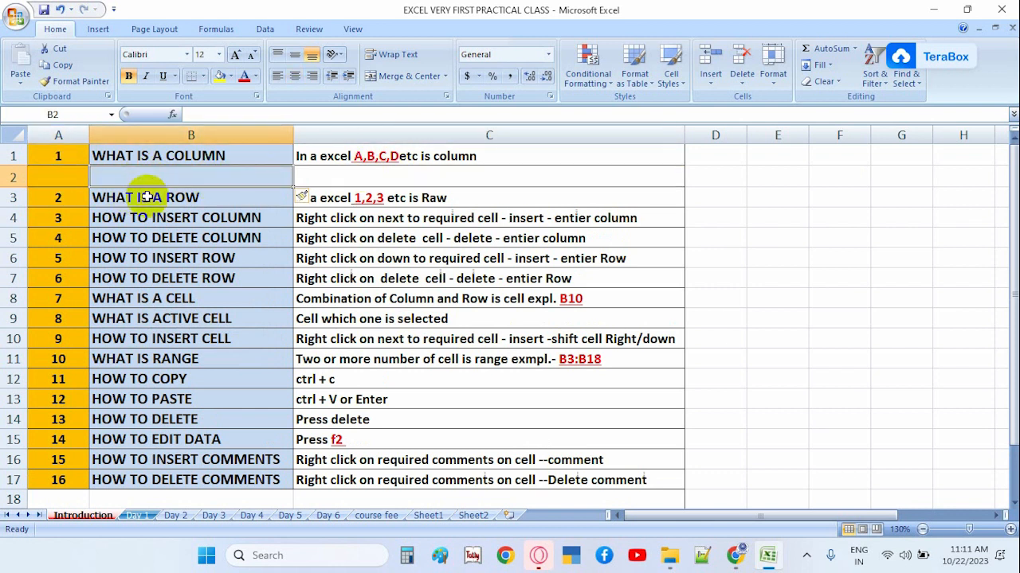
key(ctrl+z)
Insert a single cell at B2, the WHAT IS A ROW cell, shifting the existing cells right.
click(169, 196)
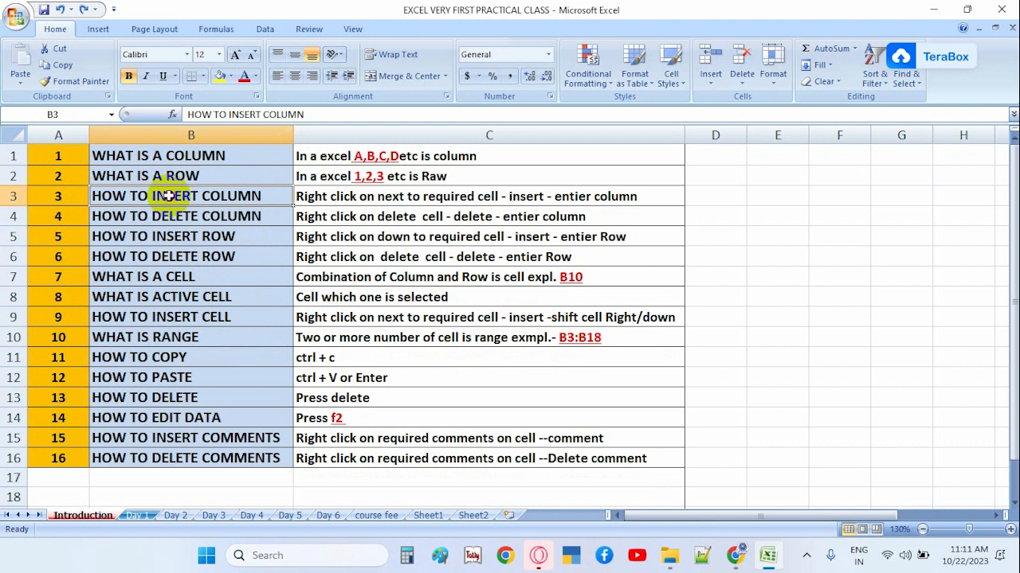
click(162, 173)
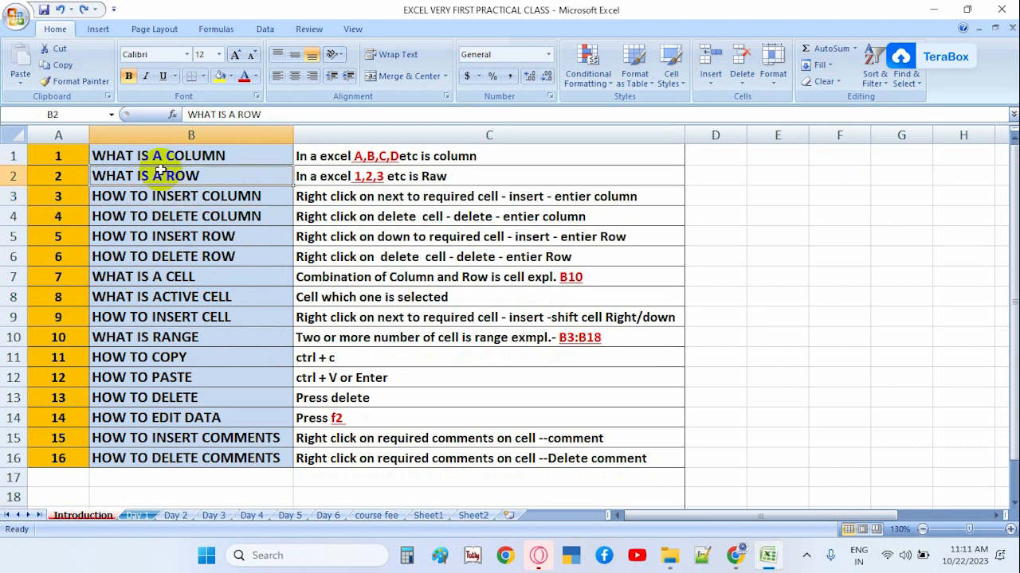
right_click(164, 174)
click(200, 248)
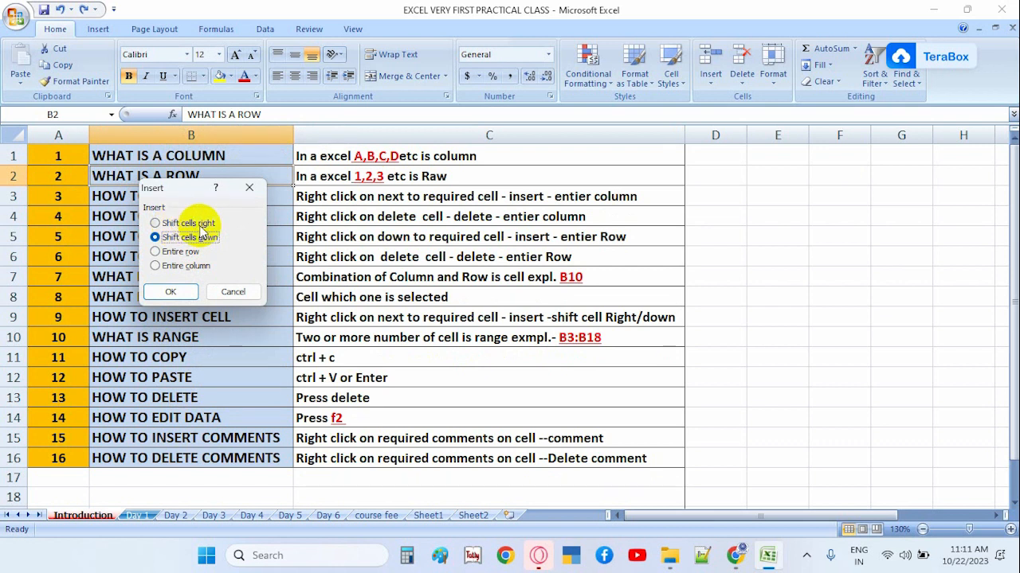
click(190, 224)
click(171, 291)
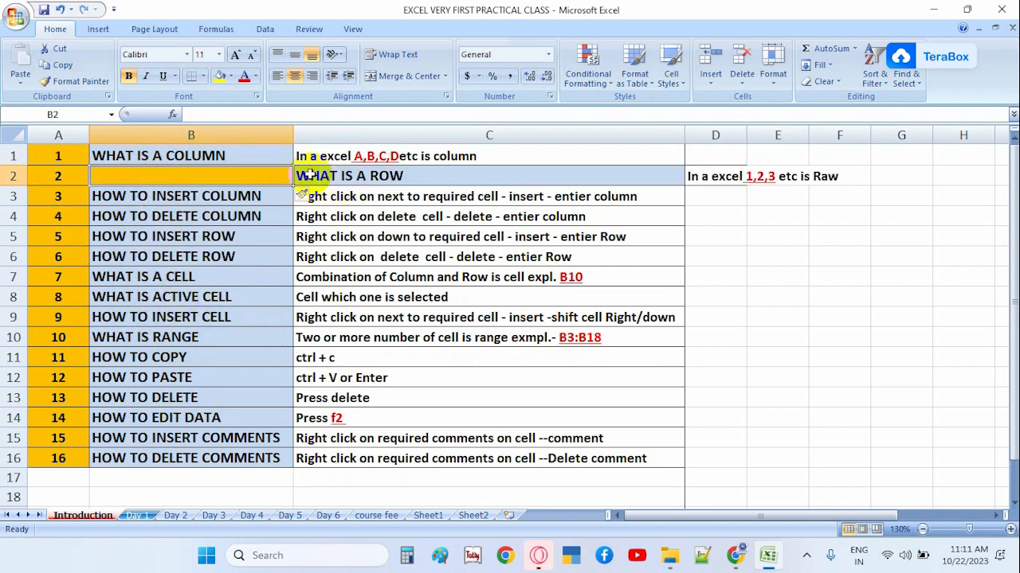
Select the blank cell B2 and undo the insertion that shifted cells right.
click(201, 182)
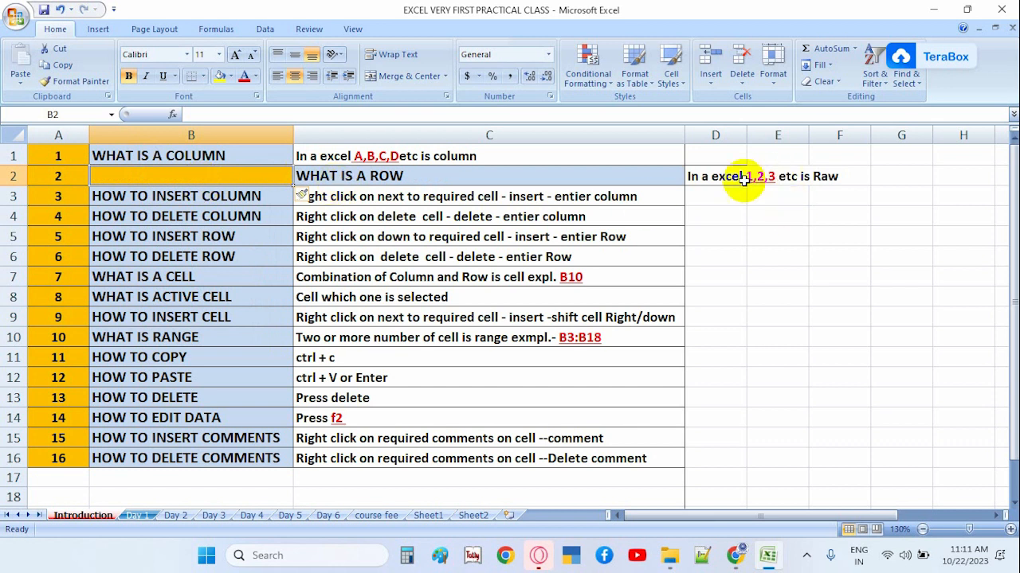
click(239, 185)
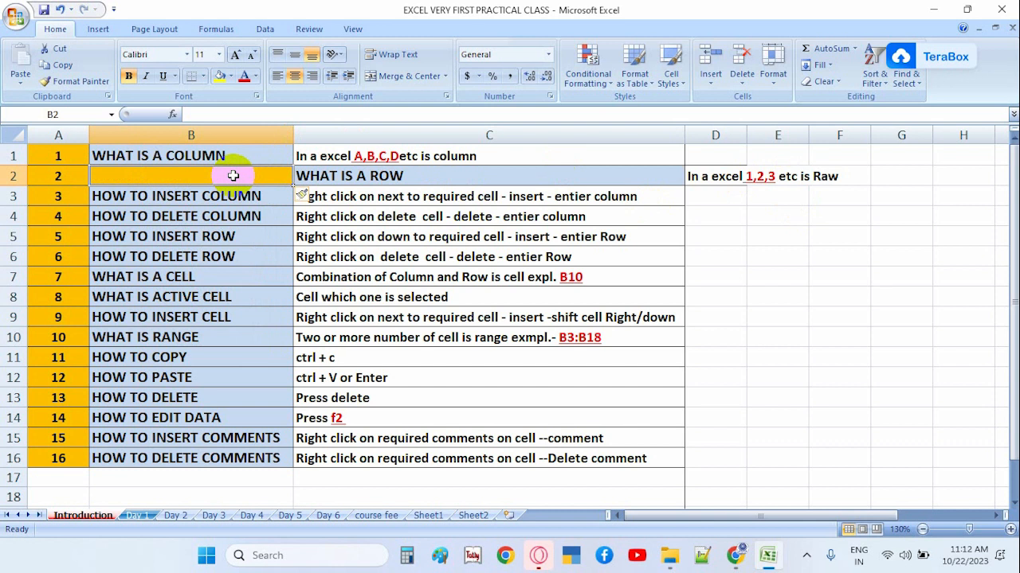
key(ctrl+z)
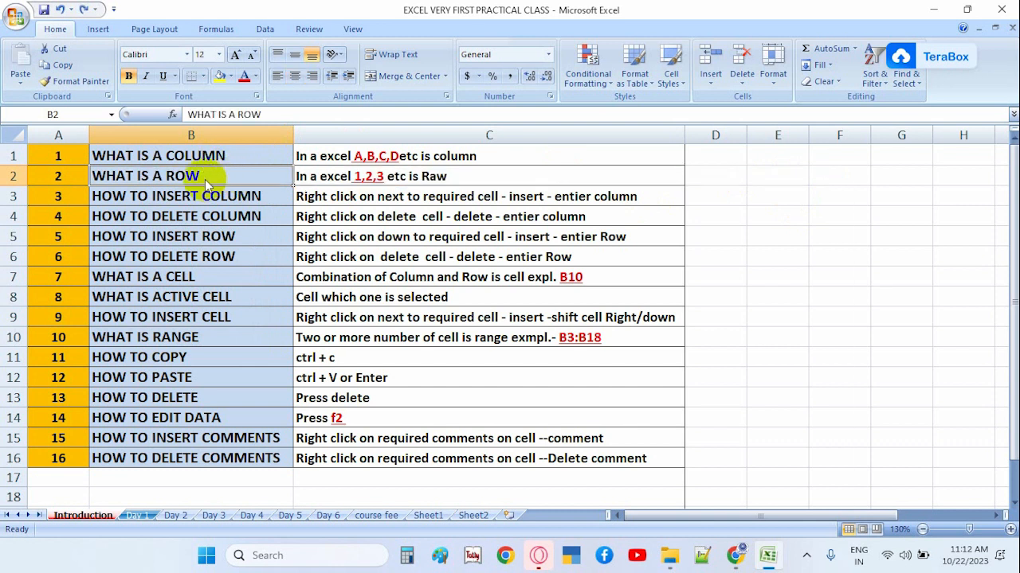
Insert a single cell at B2 with the cells shifted down, and undo that insertion.
right_click(205, 183)
click(248, 258)
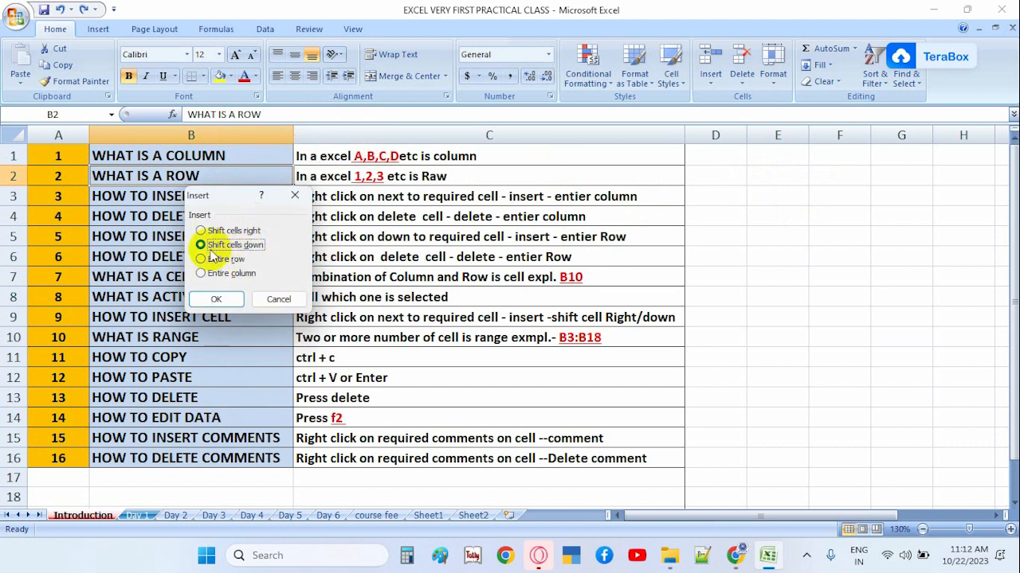
click(216, 299)
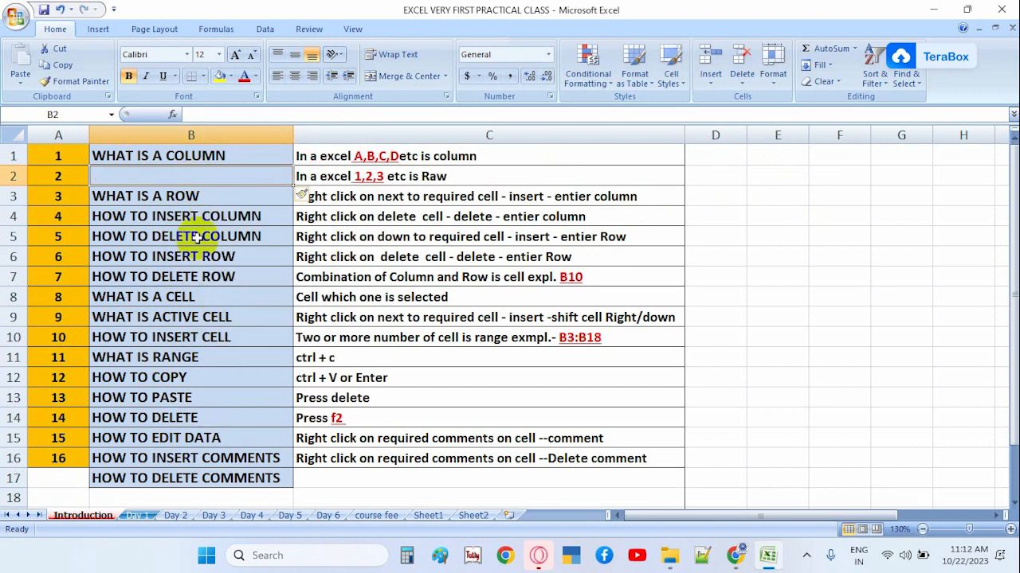
key(ctrl+z)
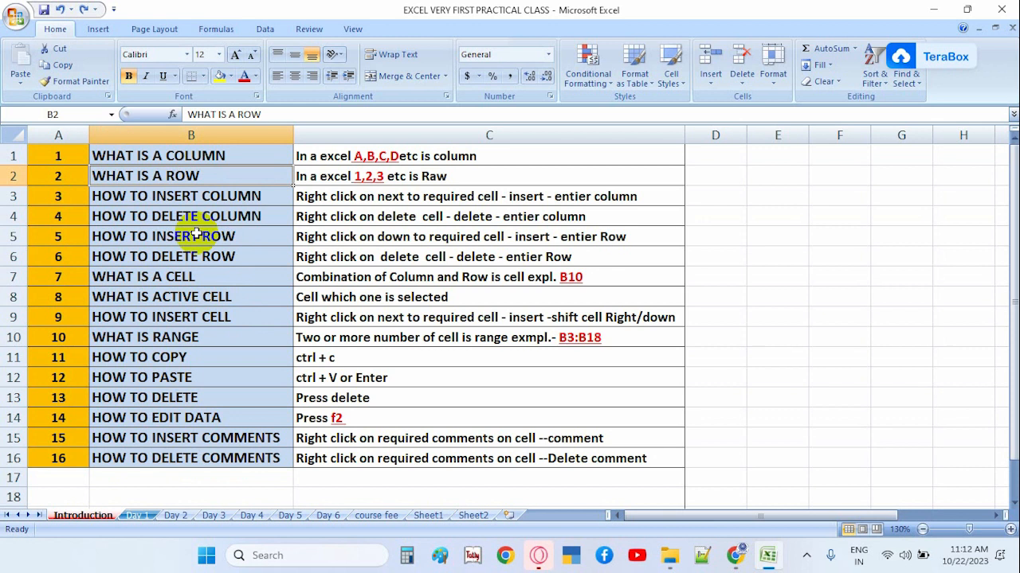
Select cells B1 and B2 and the whole column B to point out where cells can be inserted.
click(195, 156)
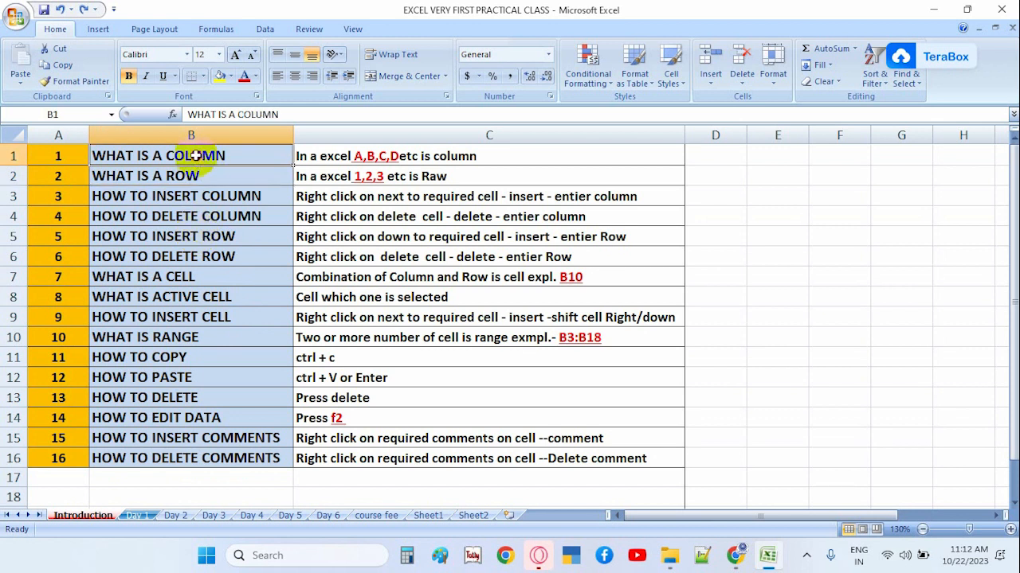
click(200, 176)
right_click(201, 178)
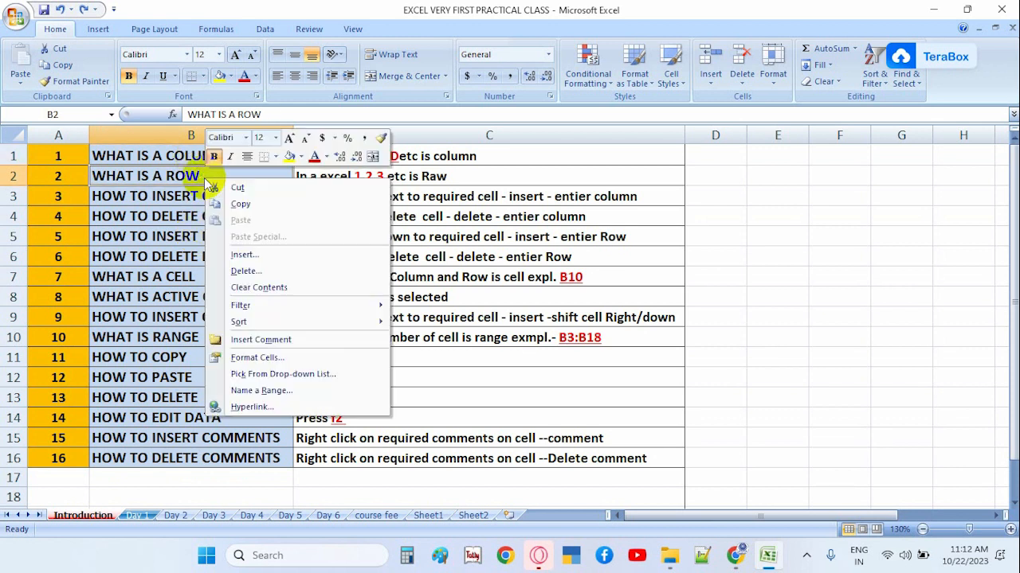
click(193, 172)
click(187, 136)
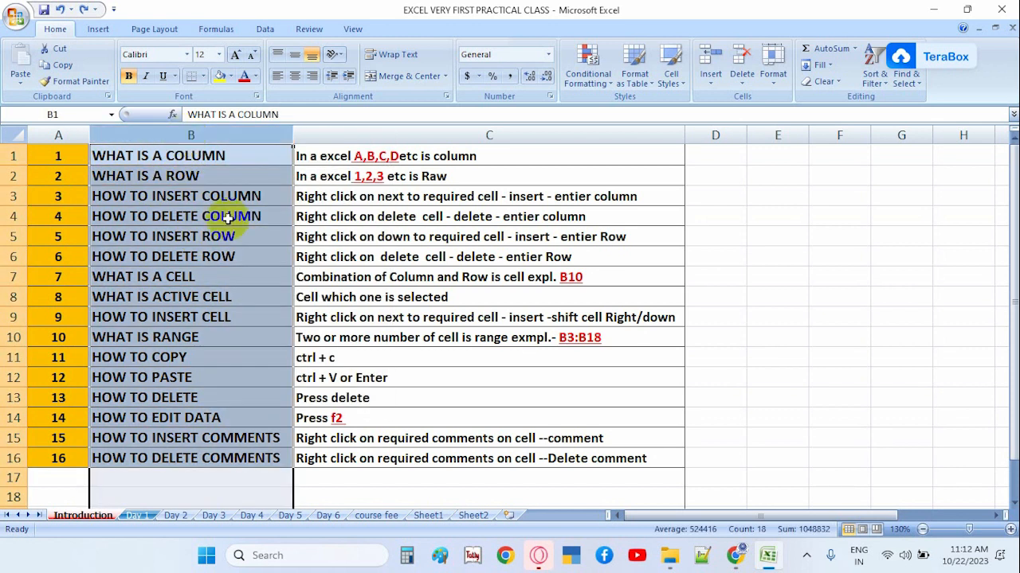
click(825, 269)
click(210, 156)
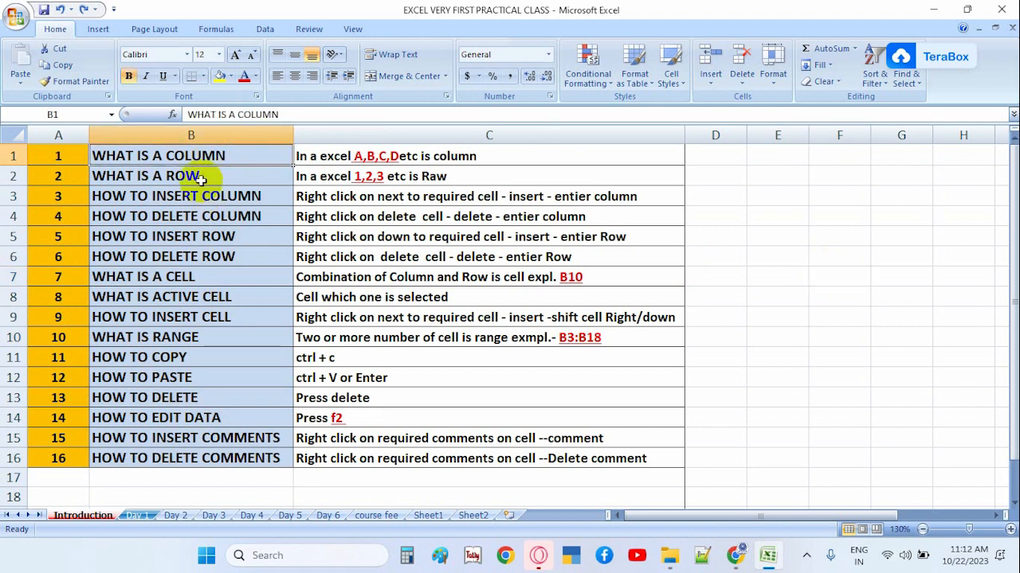
click(206, 180)
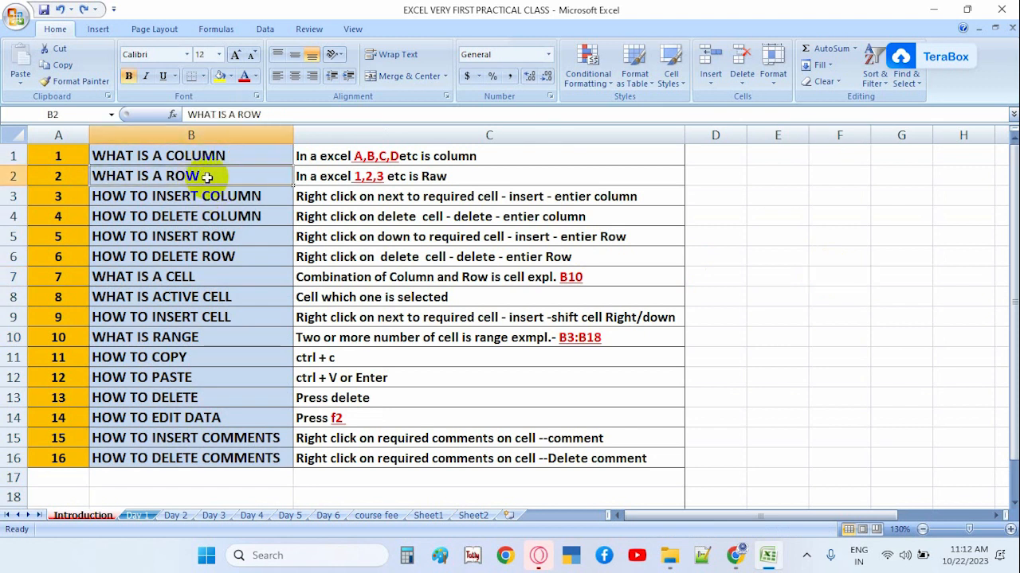
click(779, 276)
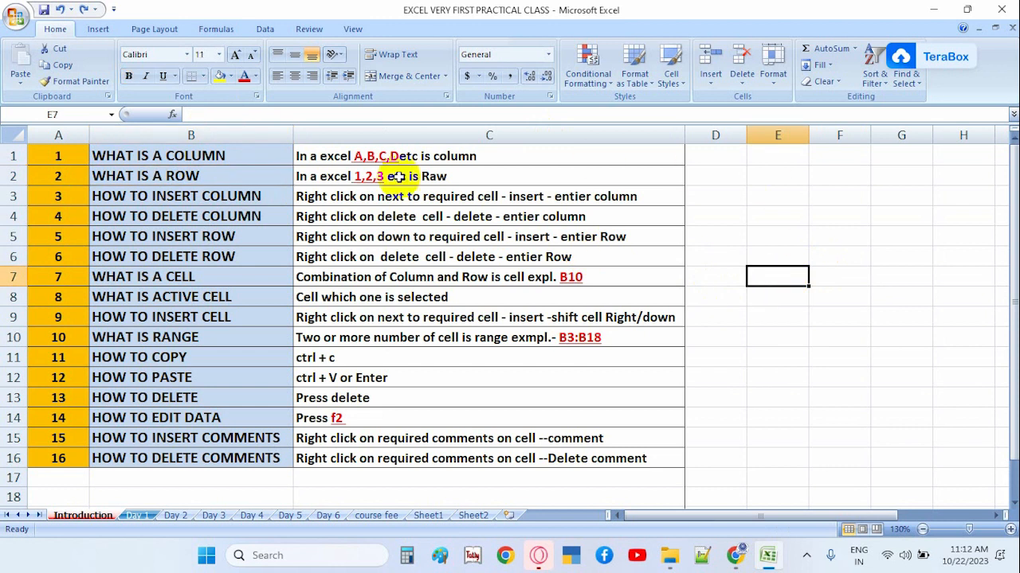
Enter the example text "cell" in E3, clear it again and select cell E6.
click(65, 168)
click(273, 202)
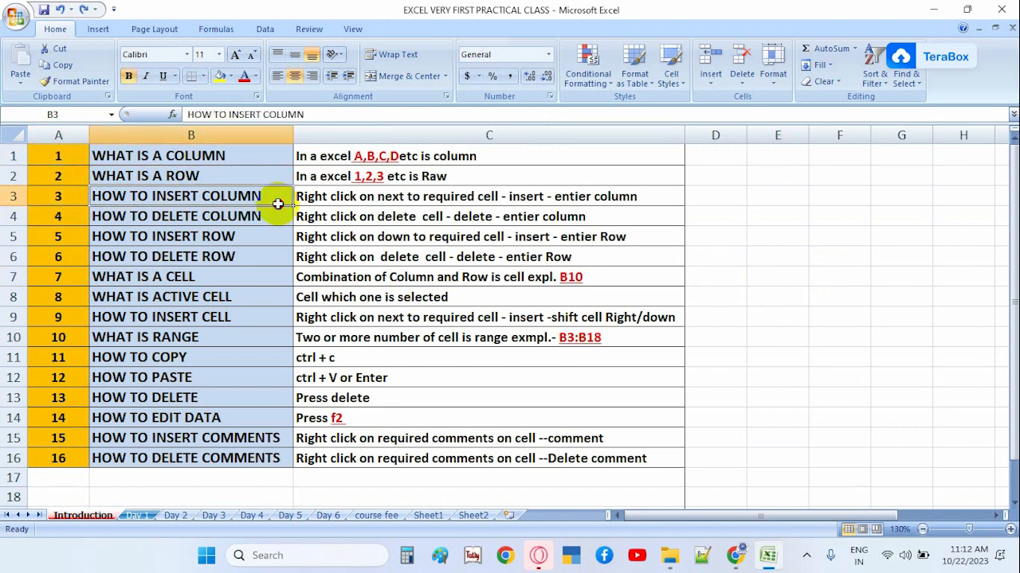
click(575, 223)
click(737, 251)
click(860, 209)
click(801, 196)
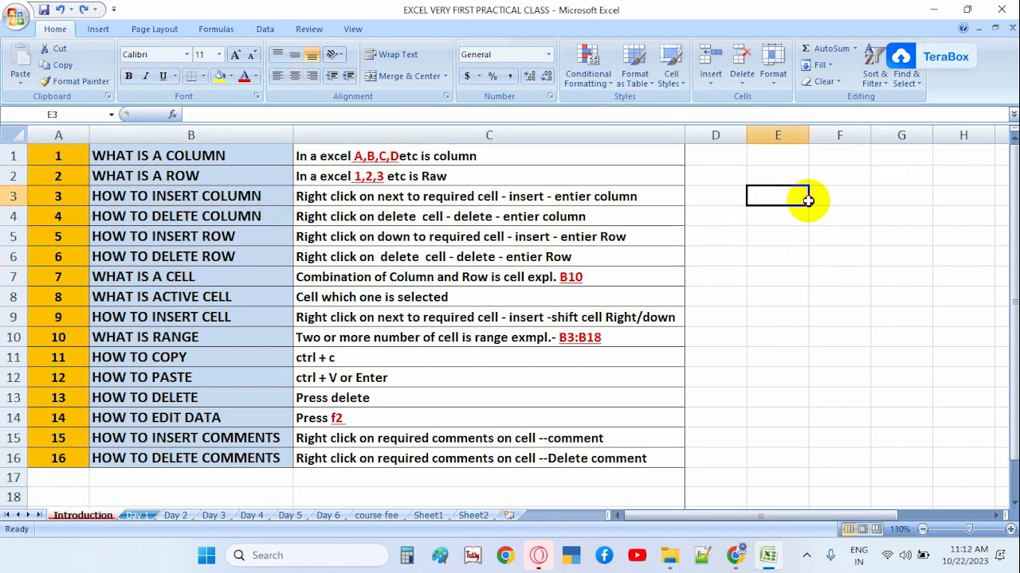
text(cell)
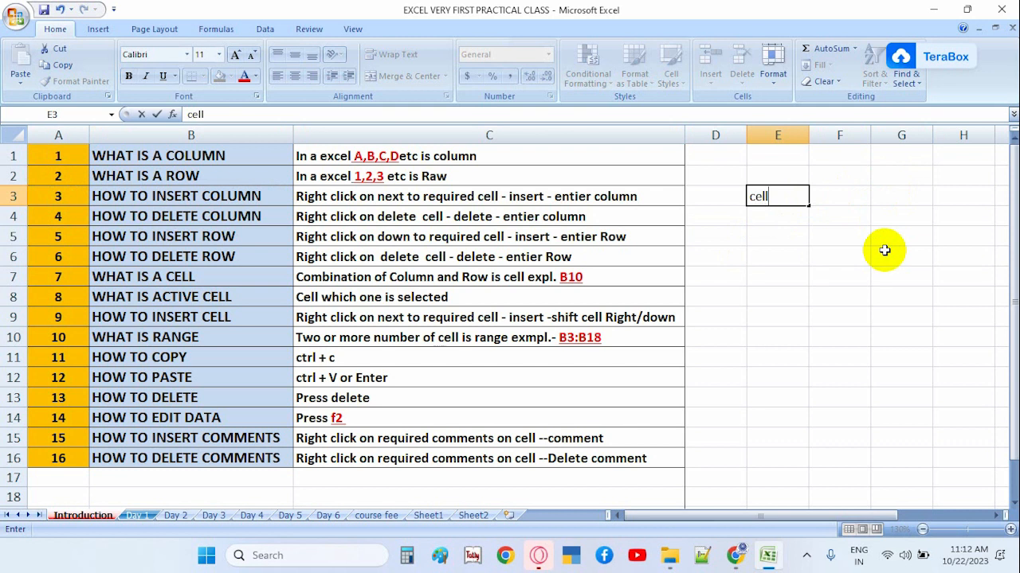
click(886, 253)
click(784, 196)
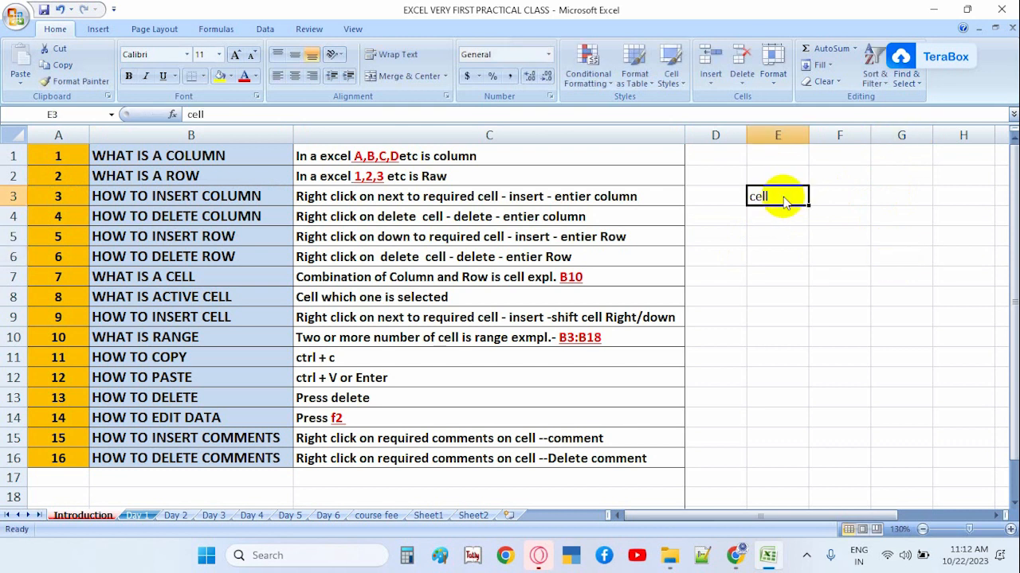
click(772, 256)
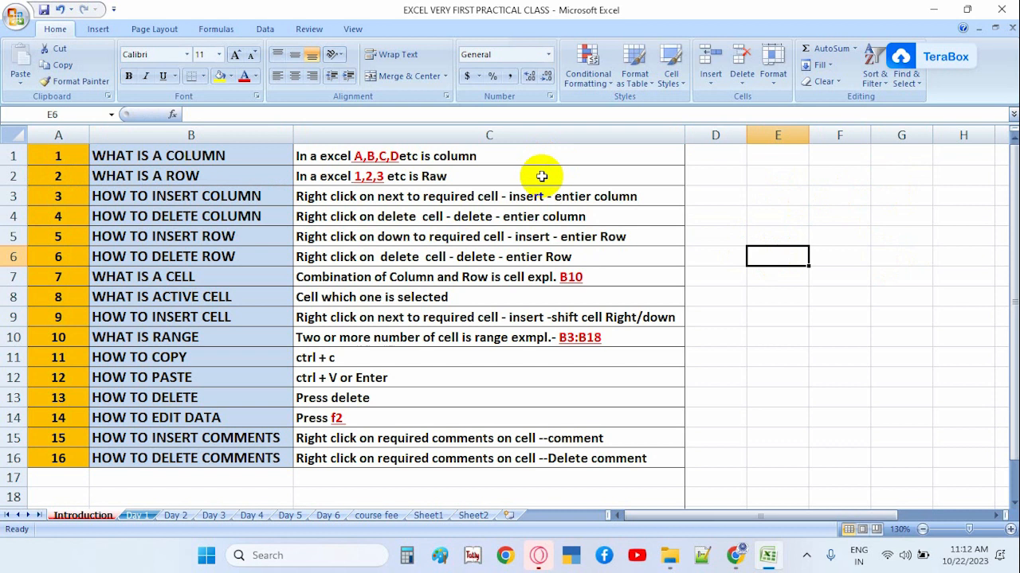
Show the insert options for cell B2, the WHAT IS A ROW cell, and close them without inserting.
click(163, 157)
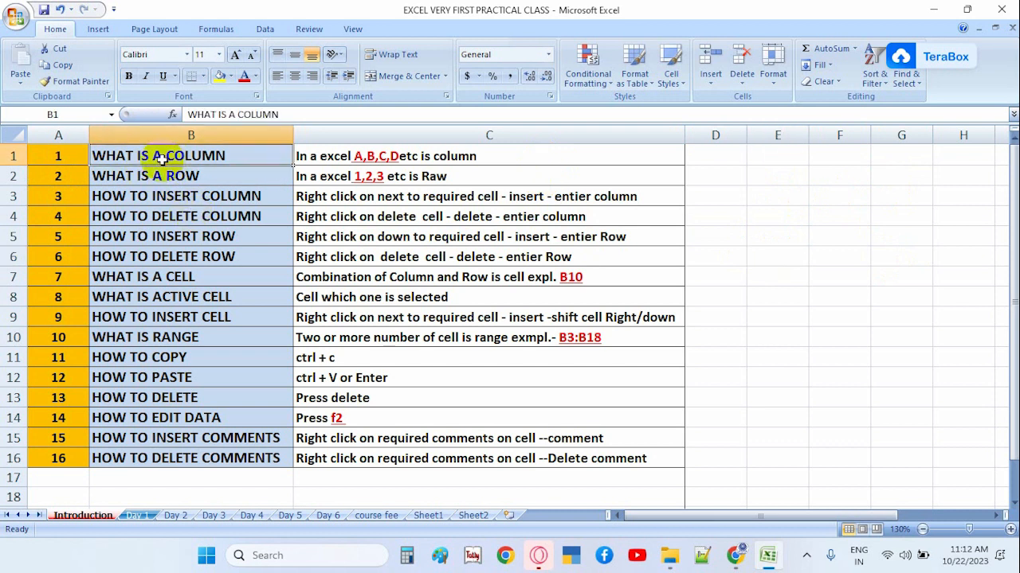
click(162, 179)
right_click(162, 178)
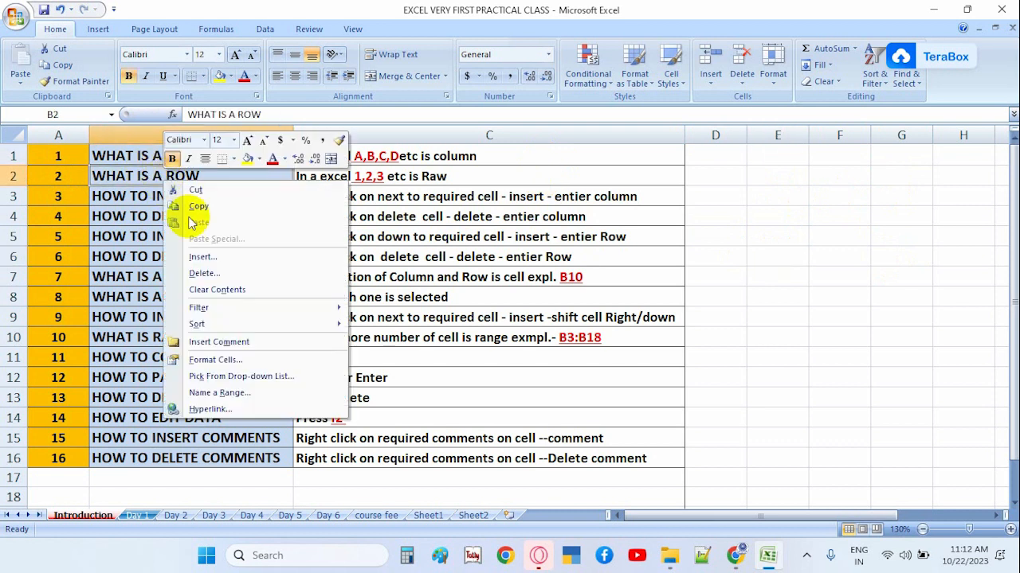
click(199, 256)
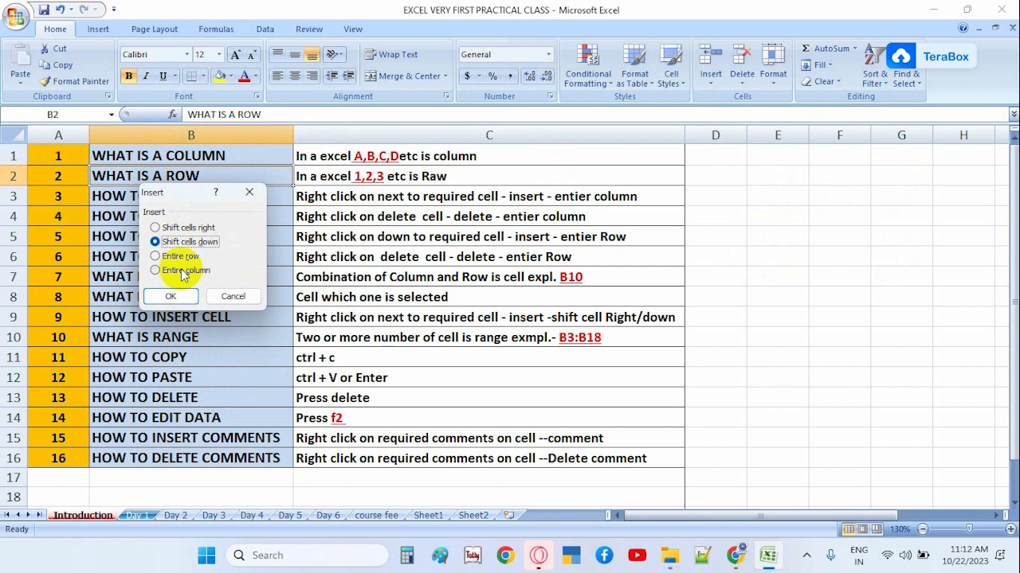
click(233, 297)
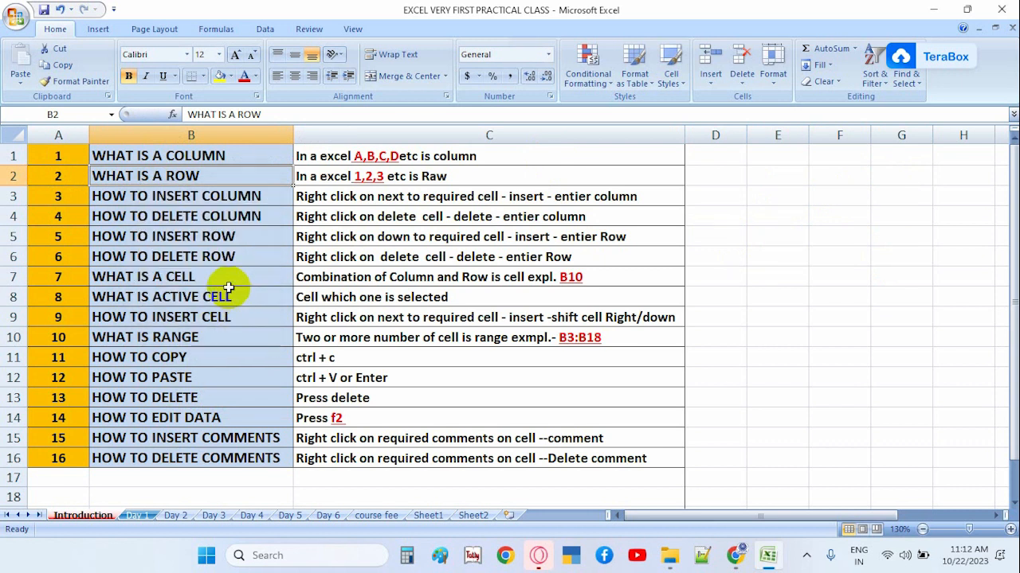
Select the HOW TO DELETE COLUMN topic in B4, column B and cell B1 to point them out.
click(209, 218)
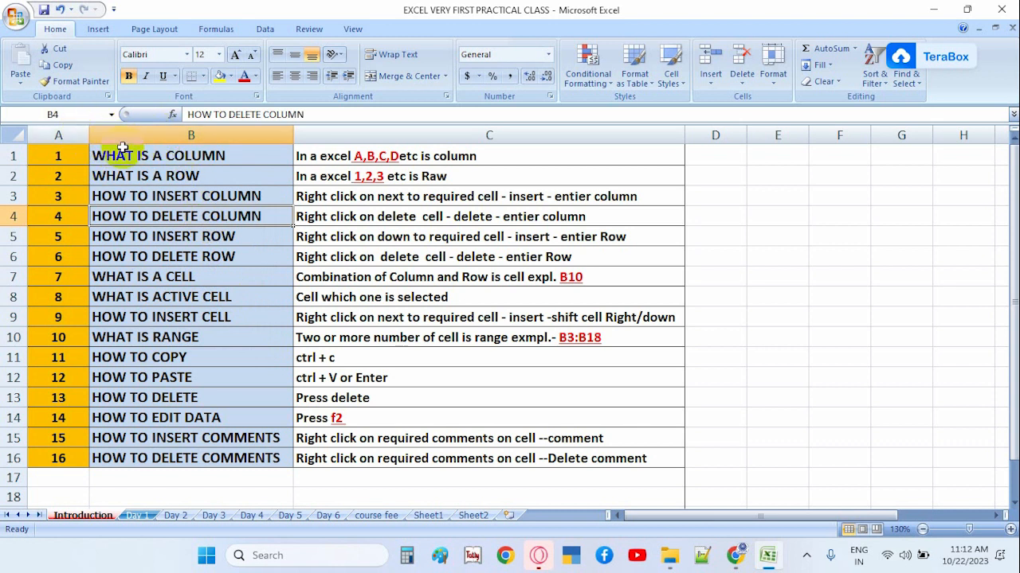
click(181, 133)
key(Return)
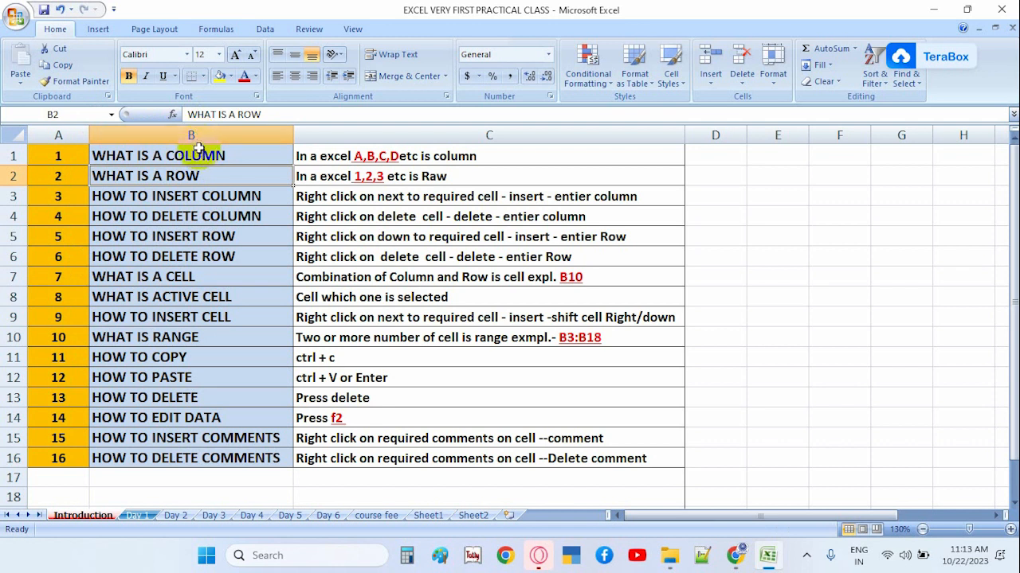
click(197, 155)
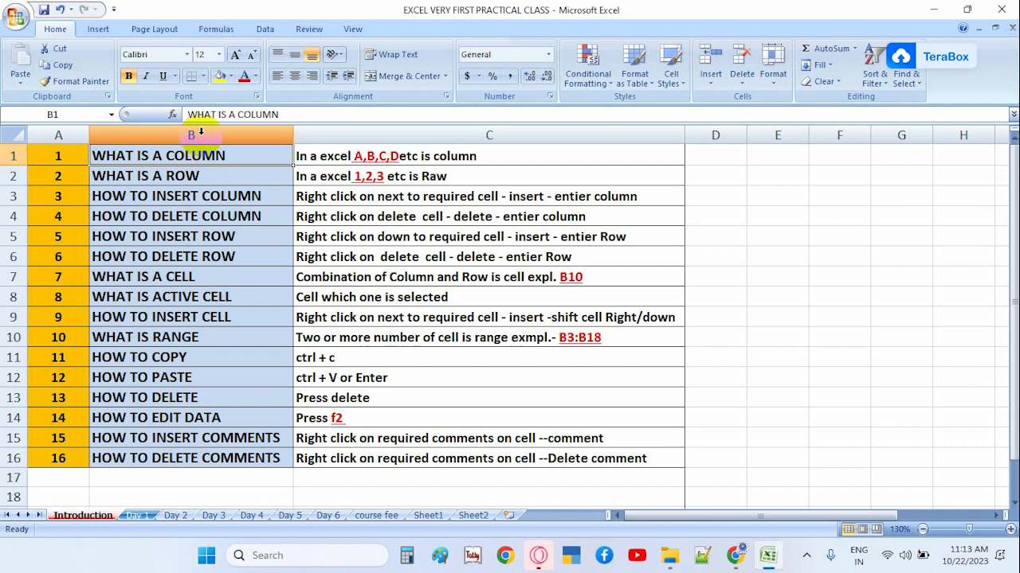
Select the whole of column B and look down its length past row 150, returning to the top of the sheet.
click(201, 133)
scroll(214, 231, down, 20)
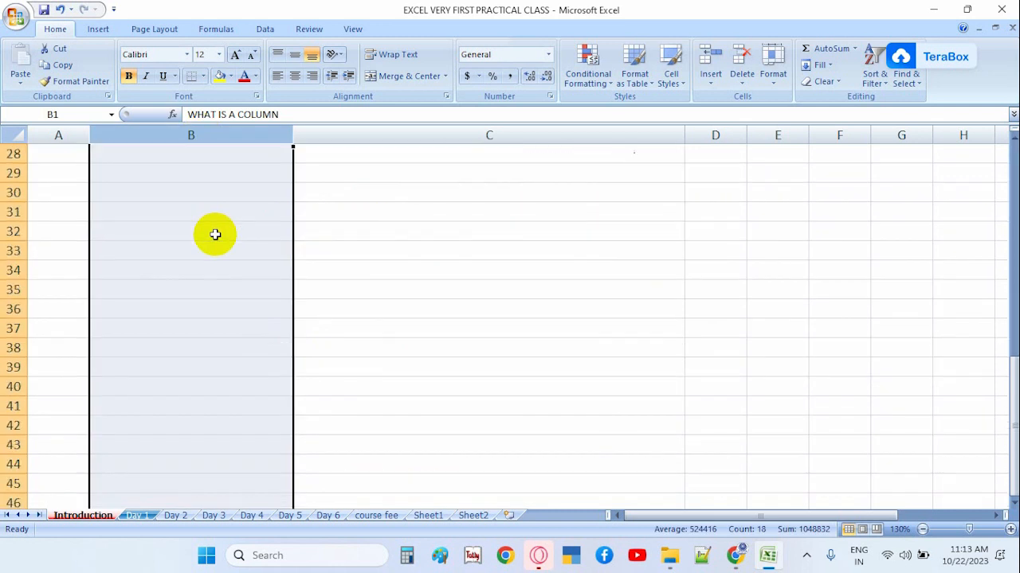
scroll(215, 235, down, 20)
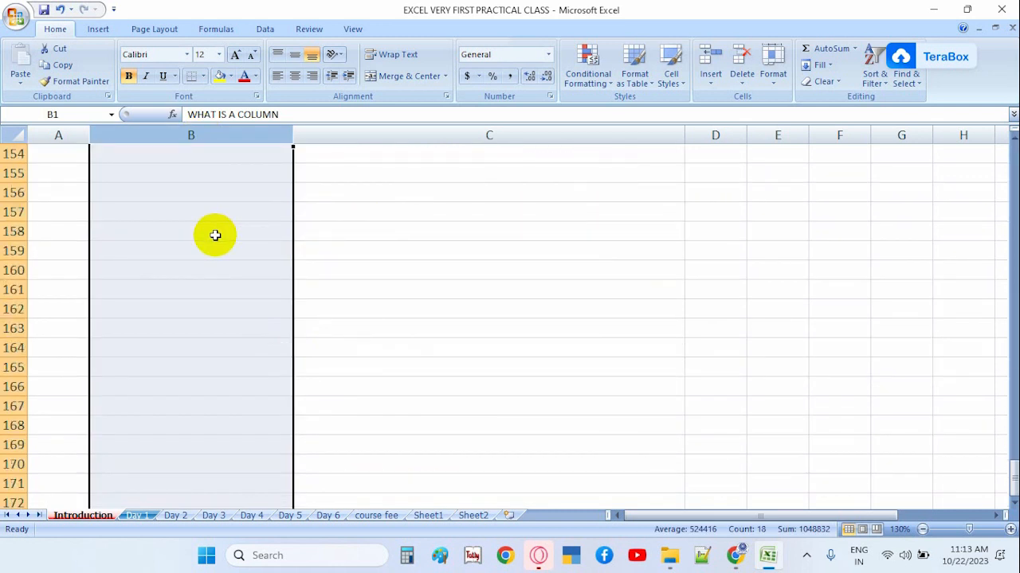
scroll(215, 239, up, 20)
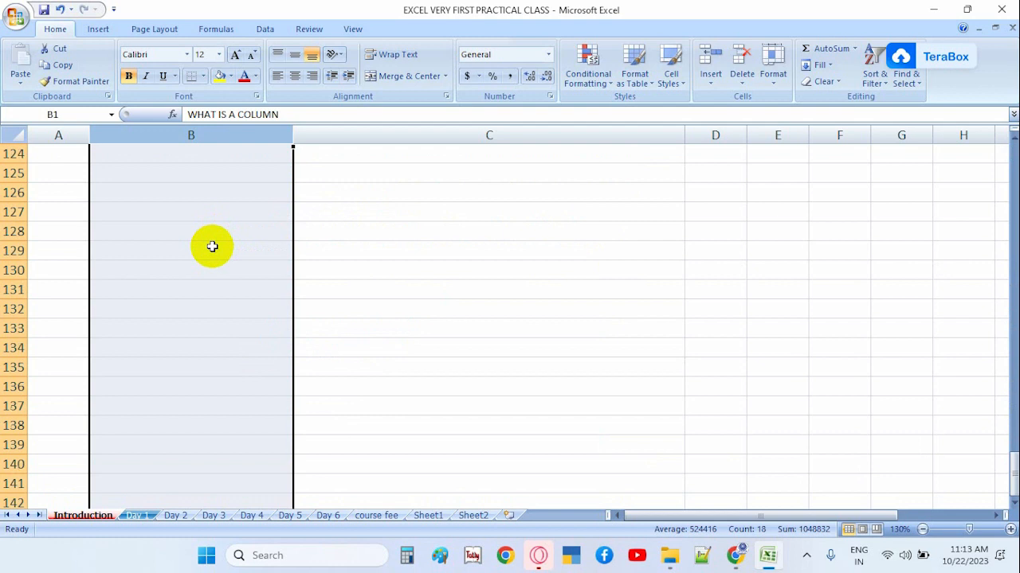
scroll(212, 247, up, 12)
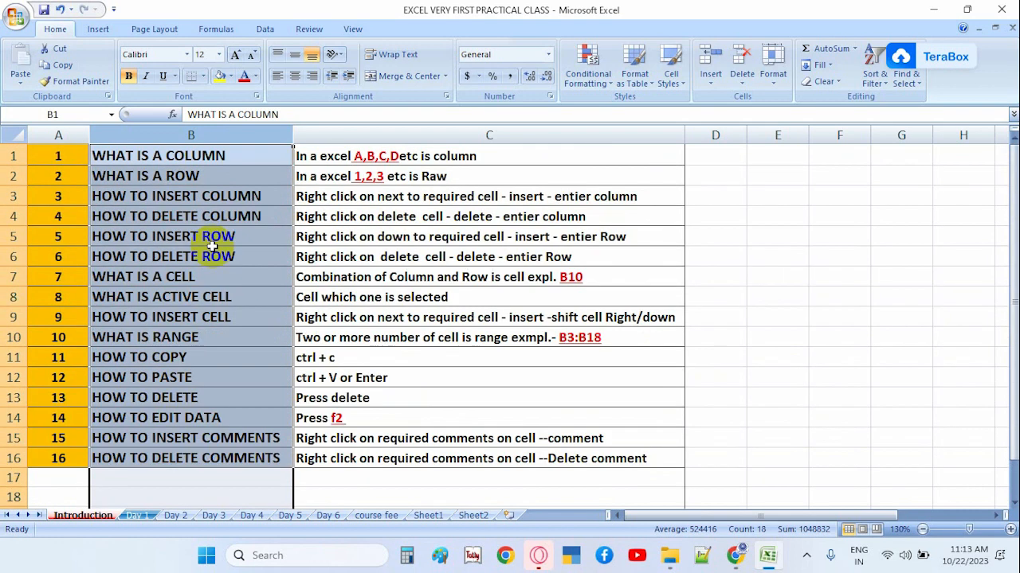
Select columns C, E, D and B one after another to point out whole columns.
click(417, 135)
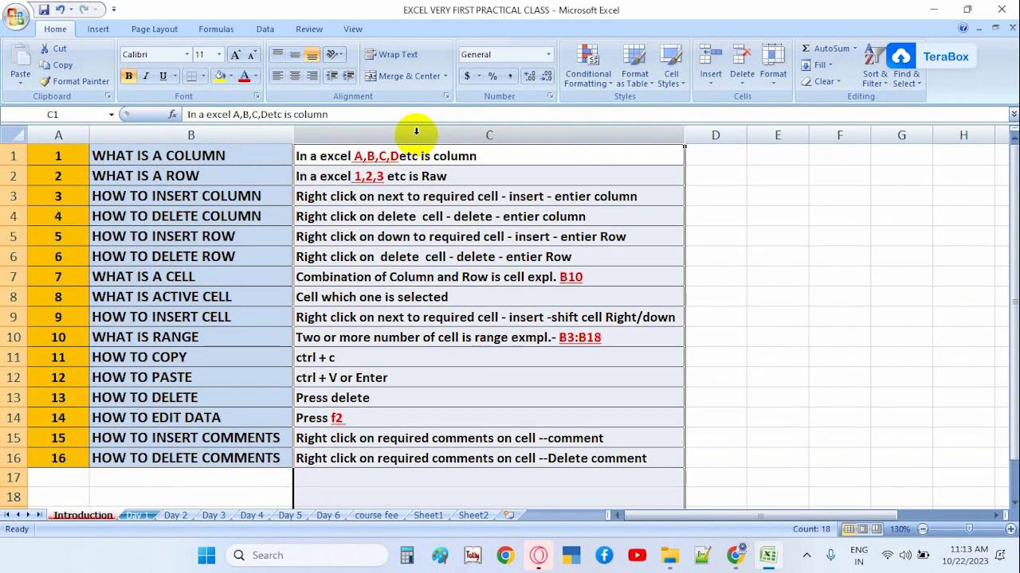
click(757, 134)
click(714, 135)
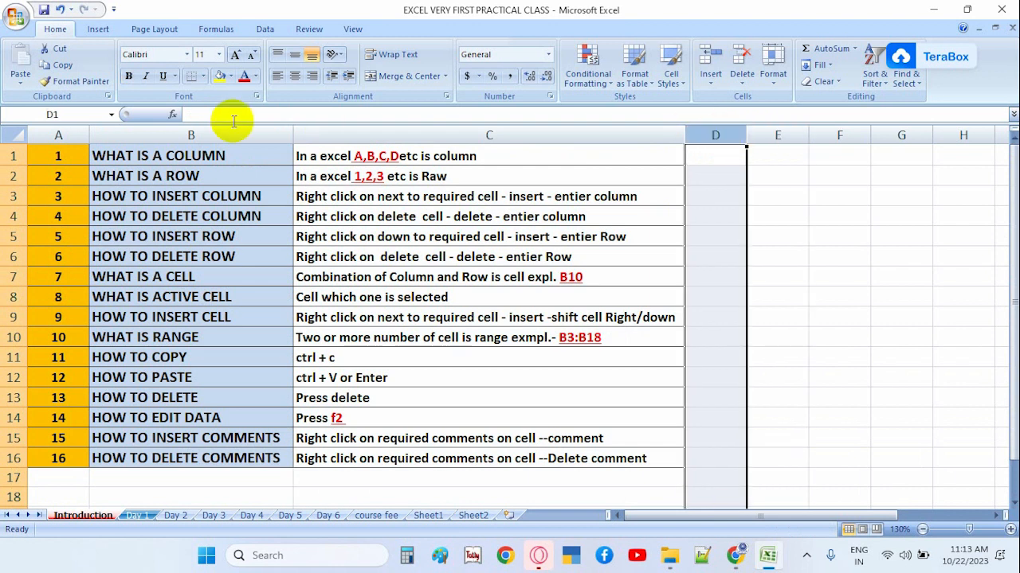
click(196, 135)
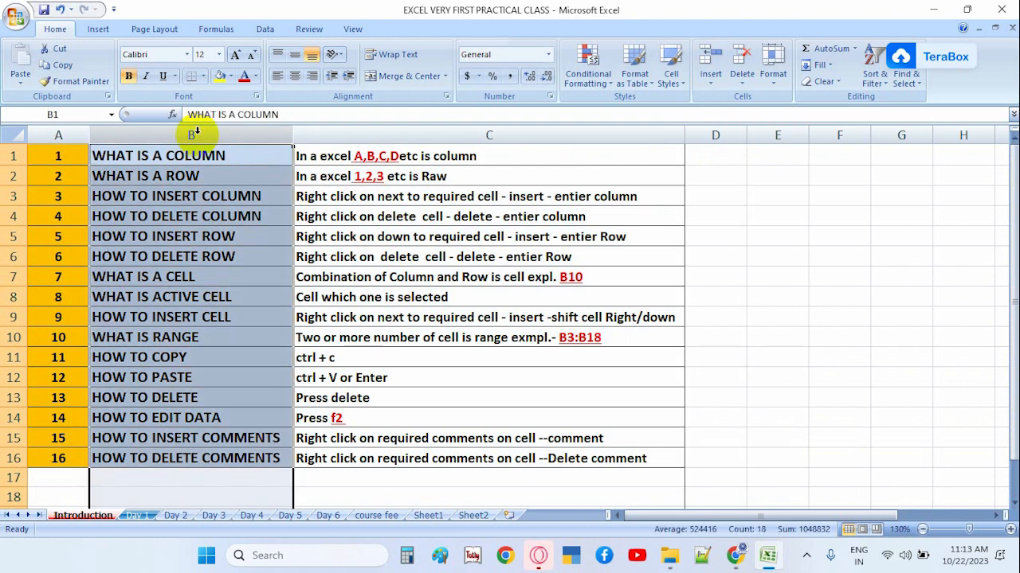
Select only the filled range B1:B16, and then the whole of column B, to contrast the two selections.
drag(170, 157, 189, 461)
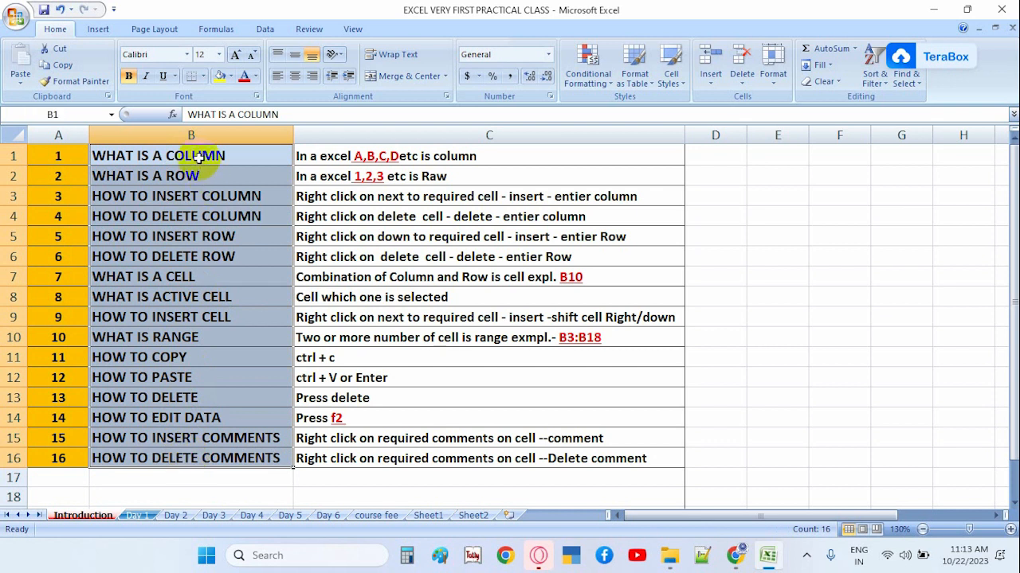
click(194, 131)
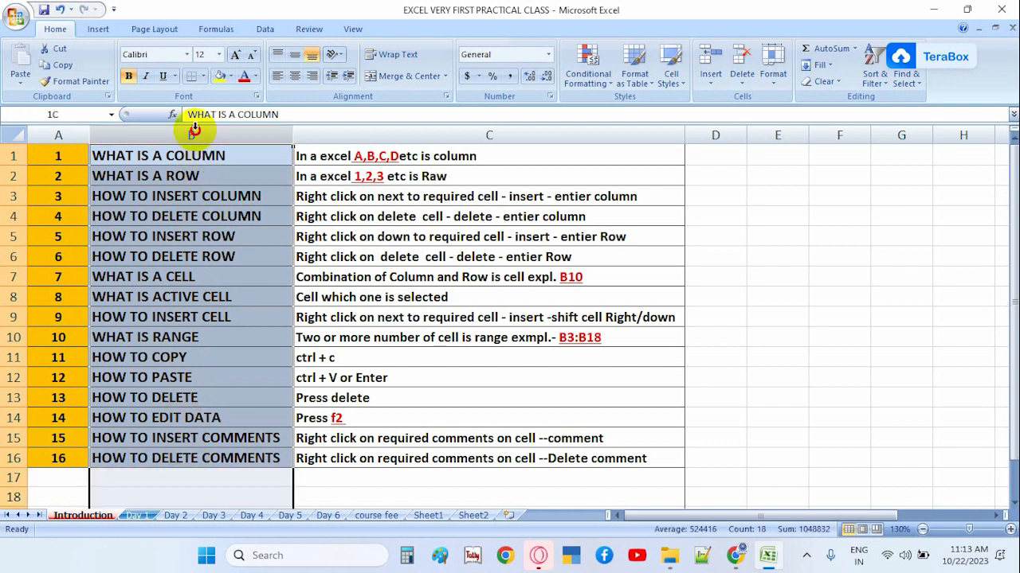
scroll(218, 253, down, 14)
scroll(218, 252, up, 14)
Insert an empty column before column B from the whole-column selection, and undo the insertion.
right_click(211, 138)
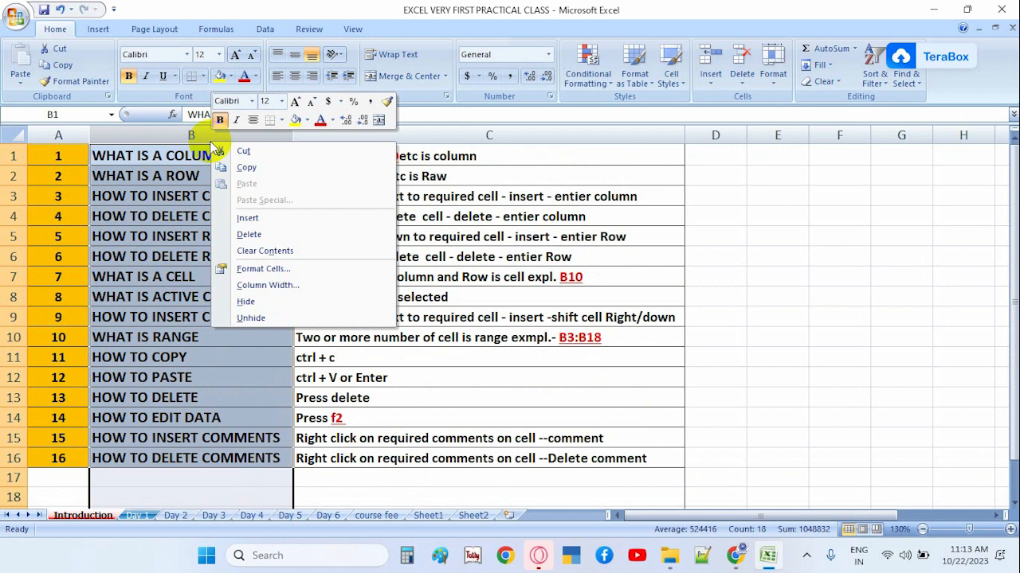
click(247, 217)
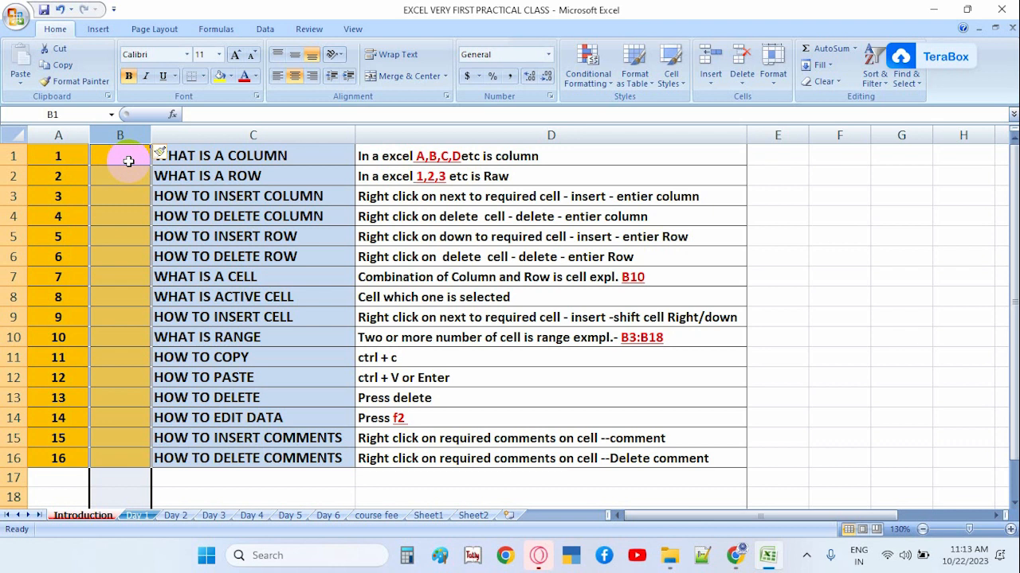
key(ctrl+z)
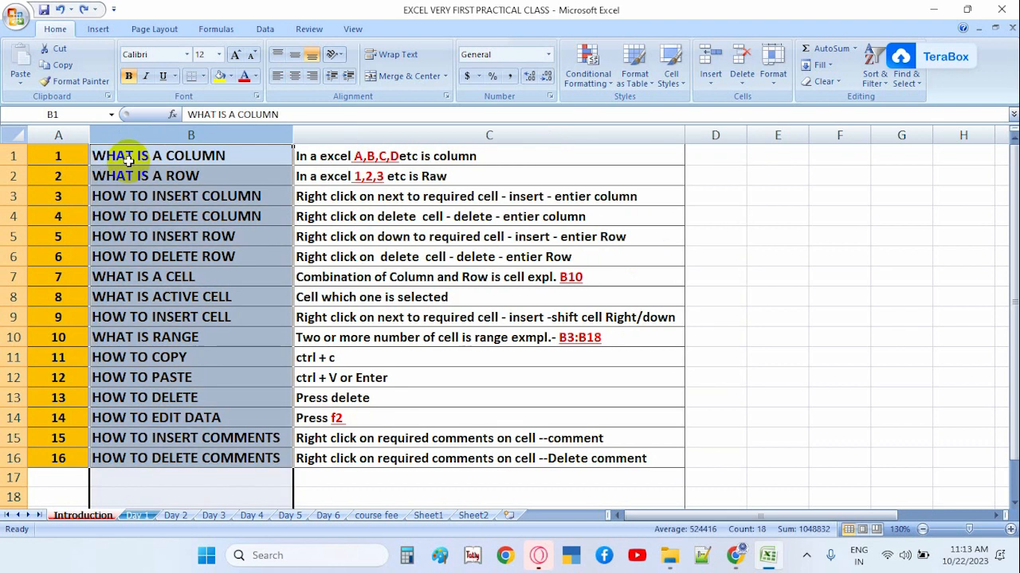
Select rows 1 to 5 individually to point out whole rows.
click(9, 176)
click(11, 155)
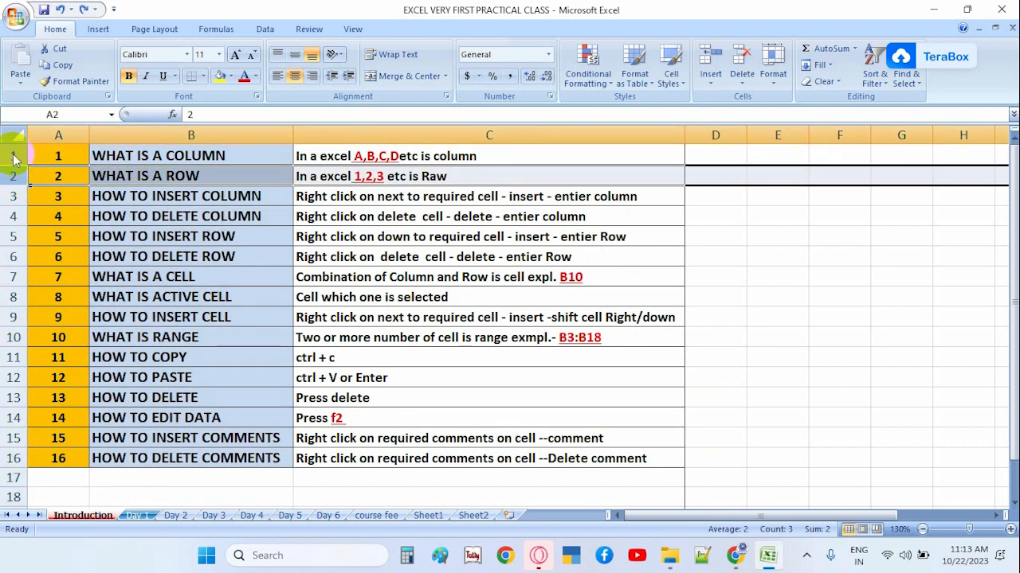
click(11, 177)
click(11, 196)
click(12, 219)
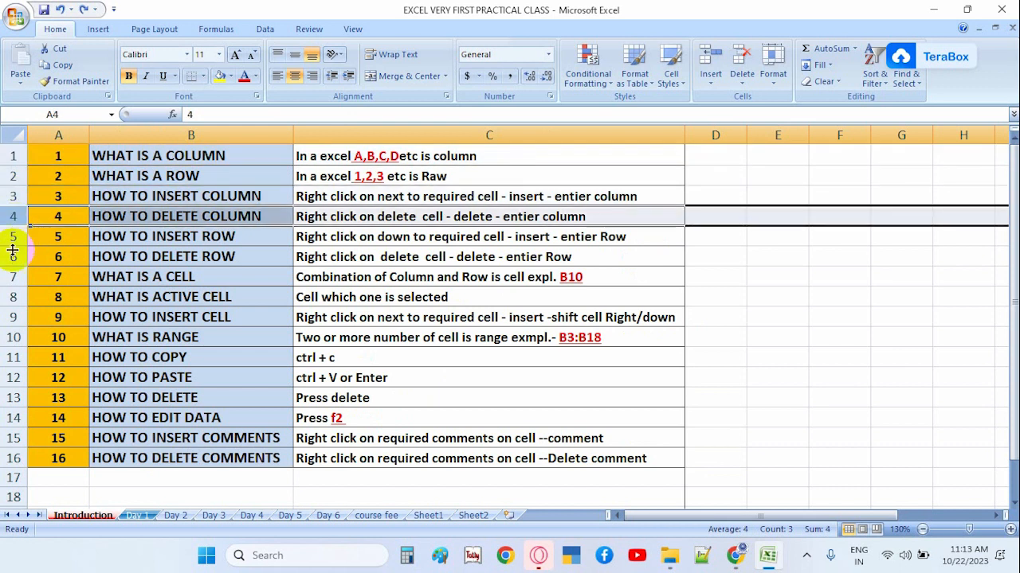
click(6, 236)
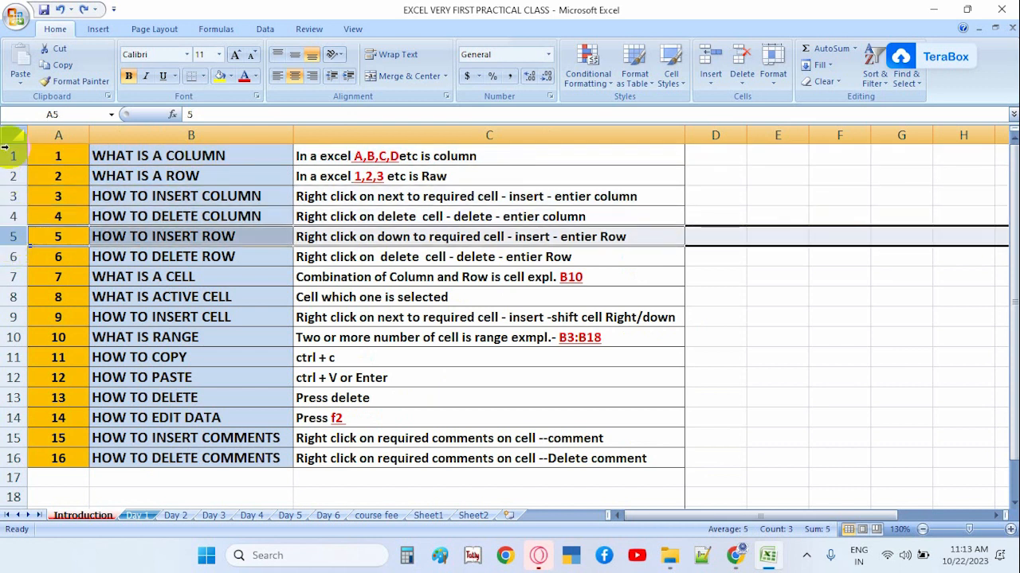
Insert an empty row above the WHAT IS A COLUMN row from the whole-row selection, and undo the insertion.
click(12, 155)
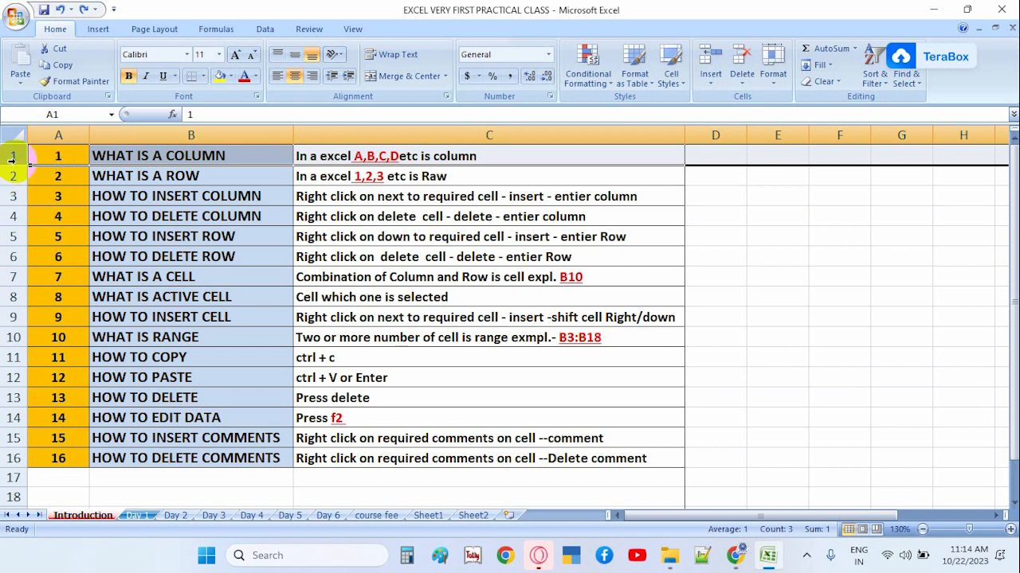
right_click(48, 155)
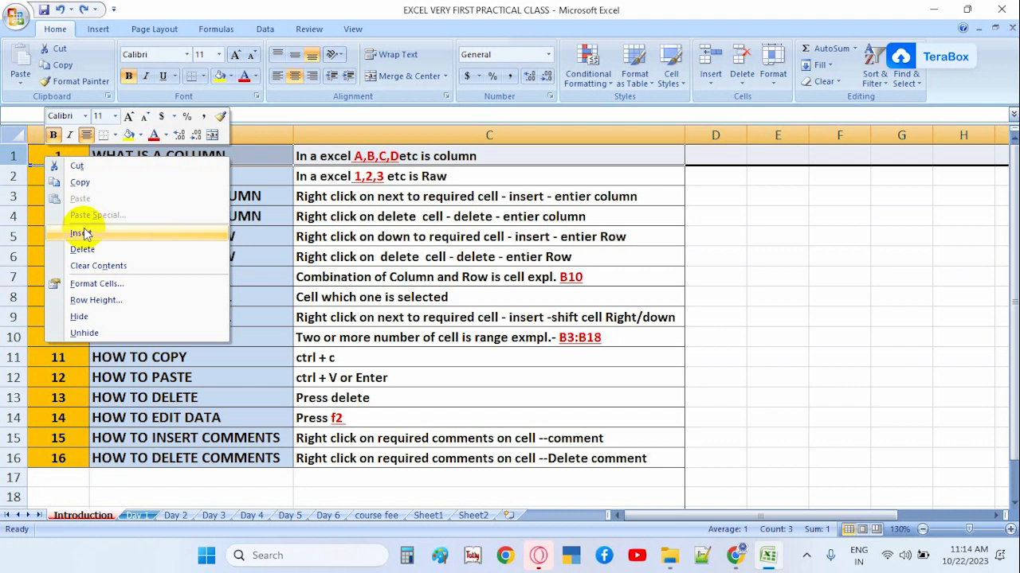
click(12, 155)
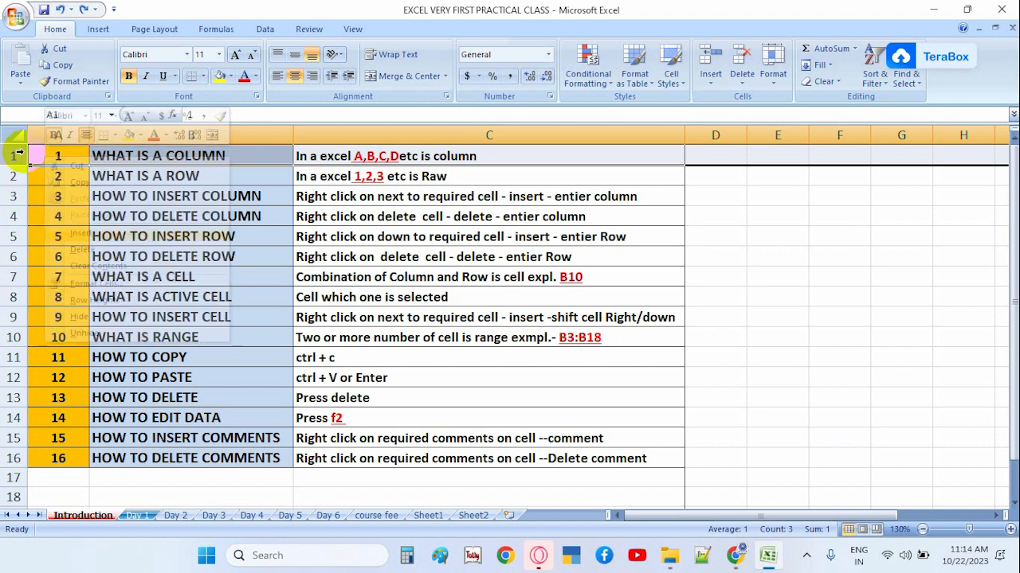
right_click(122, 151)
right_click(18, 152)
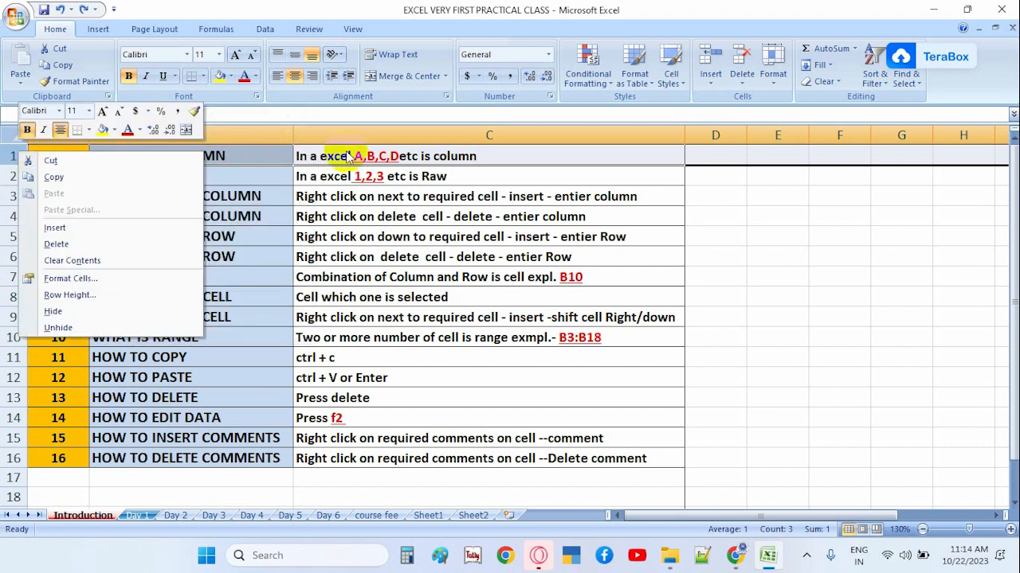
right_click(473, 152)
click(510, 228)
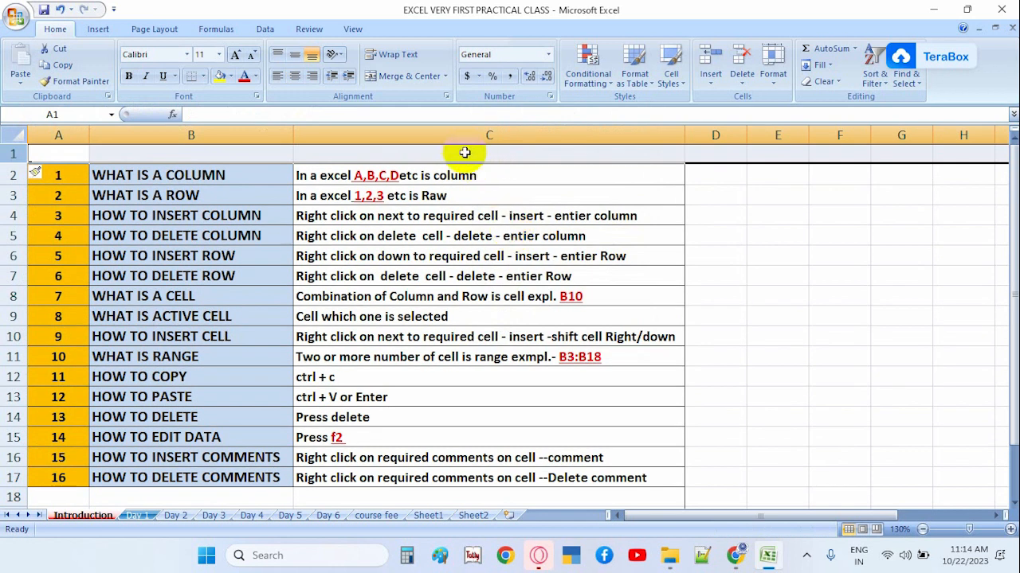
key(ctrl+z)
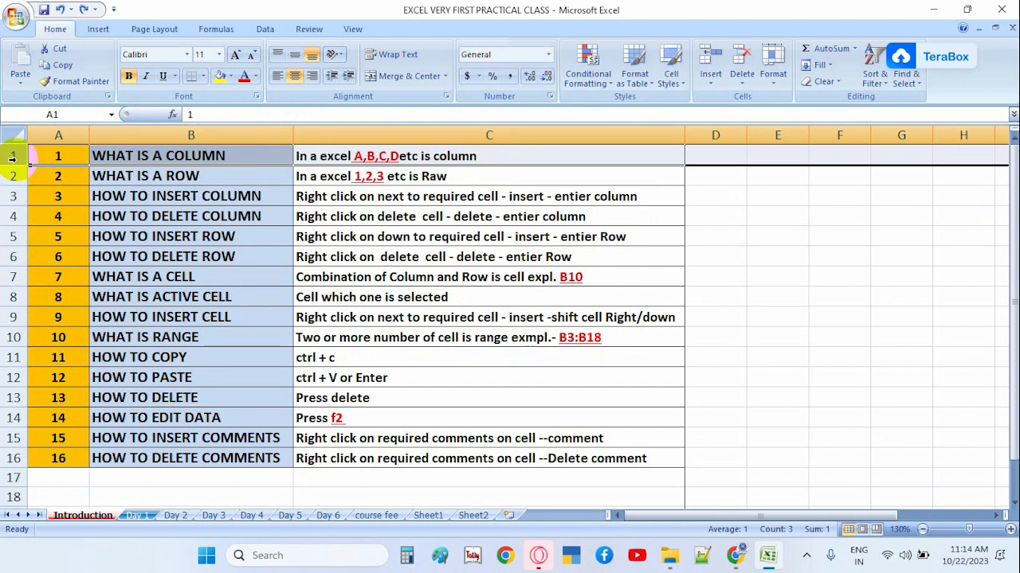
Select the topics in B3, B4 and B5 and the explanation in C4 to point out how to delete a column.
click(182, 197)
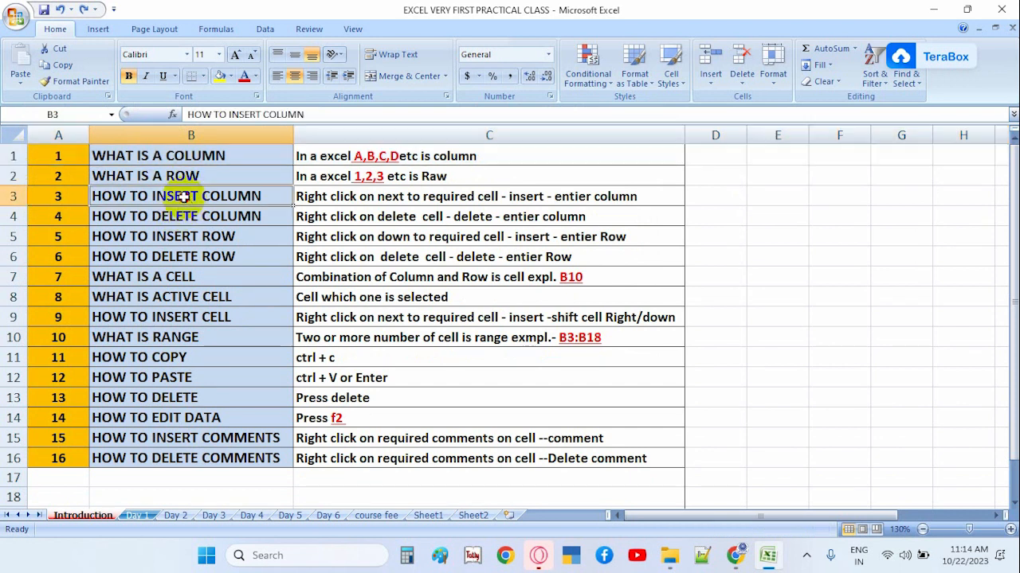
click(186, 216)
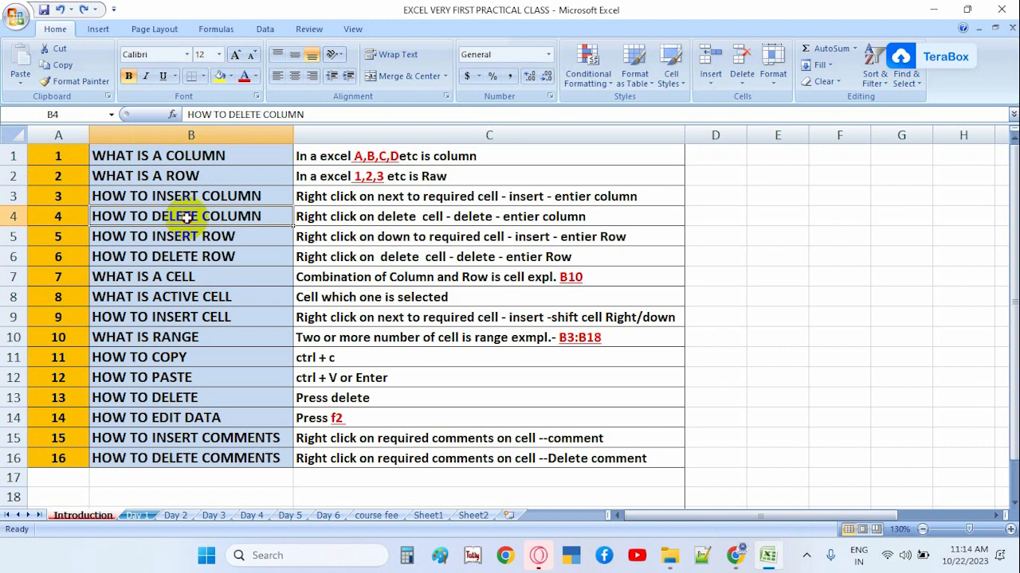
click(141, 236)
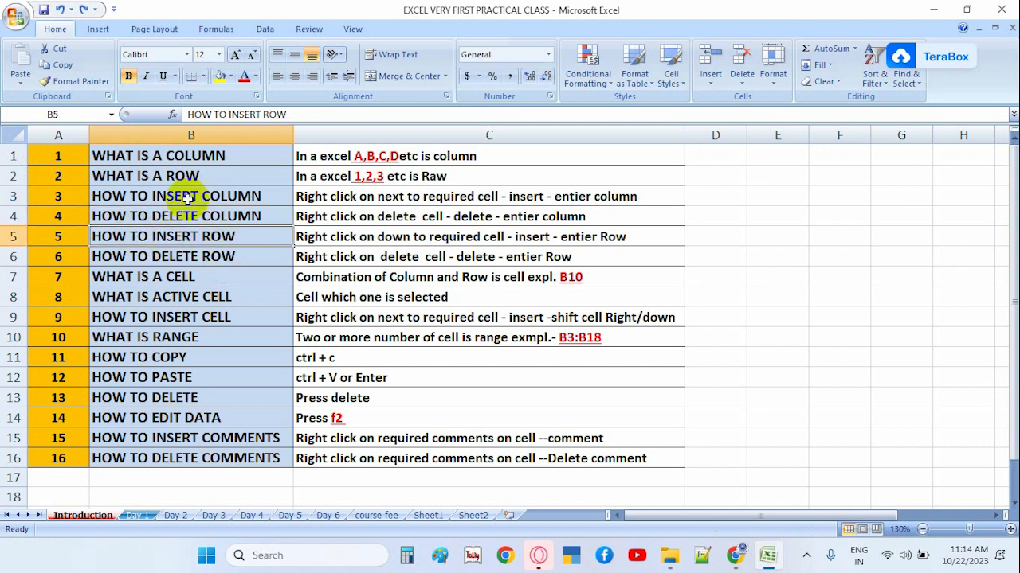
click(195, 220)
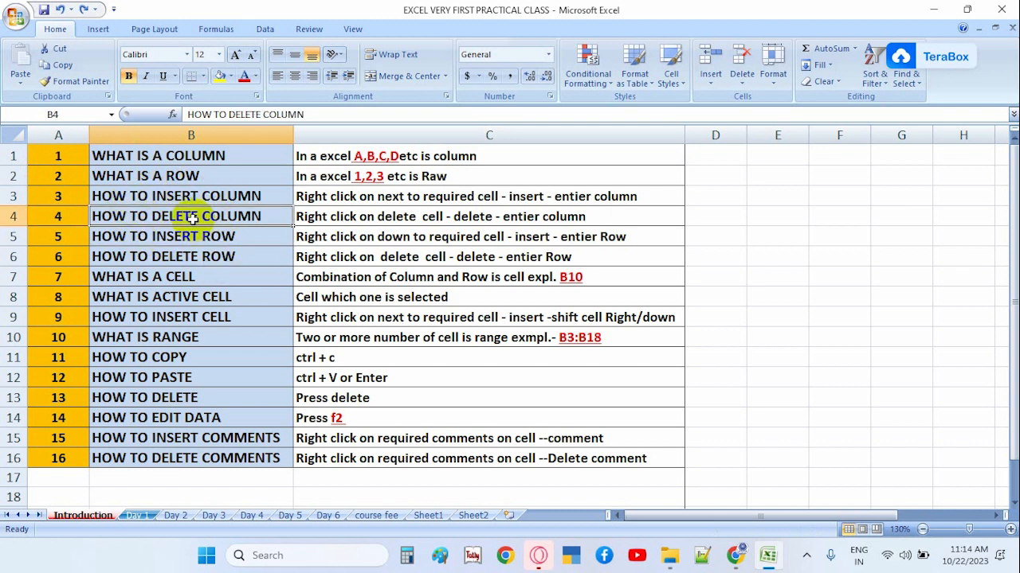
click(352, 220)
Delete the entire column containing the HOW TO DELETE COLUMN cell B4, and undo the deletion.
click(251, 217)
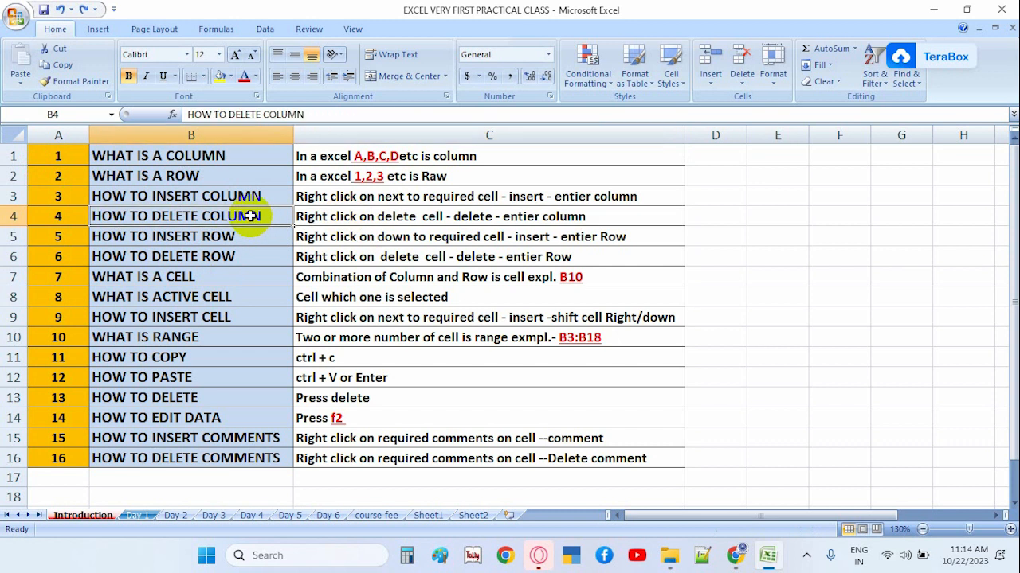
right_click(251, 216)
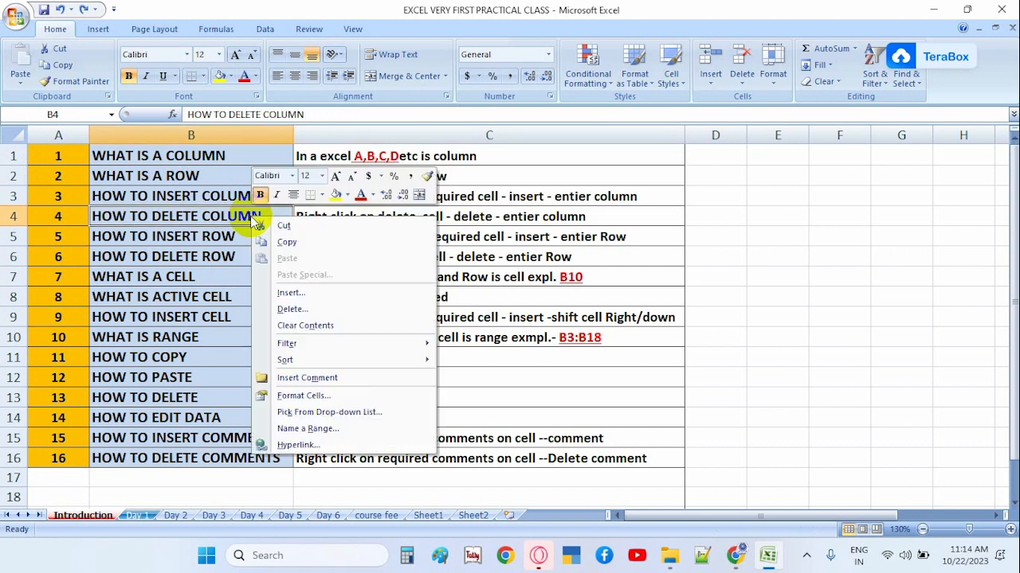
click(290, 310)
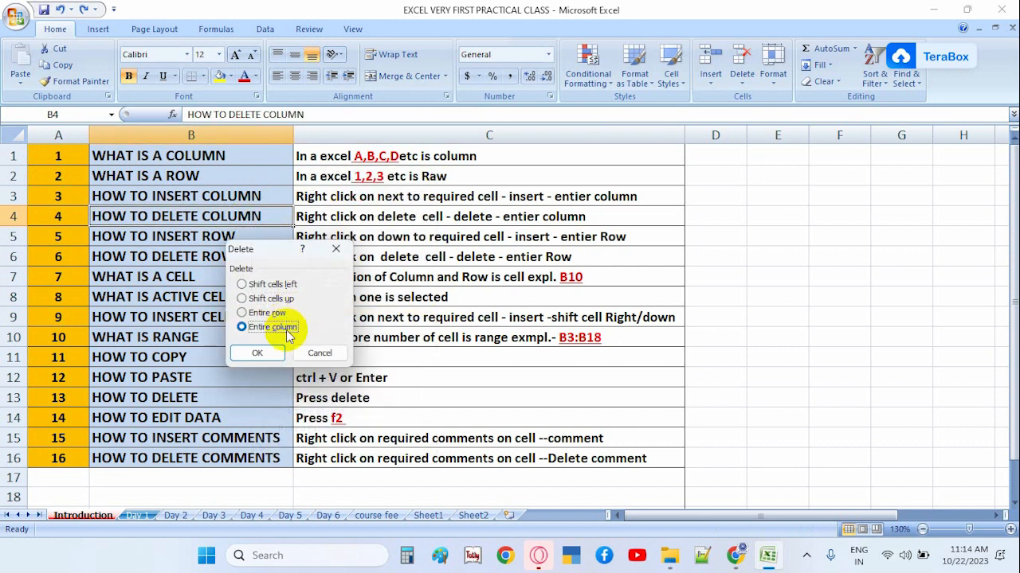
click(272, 355)
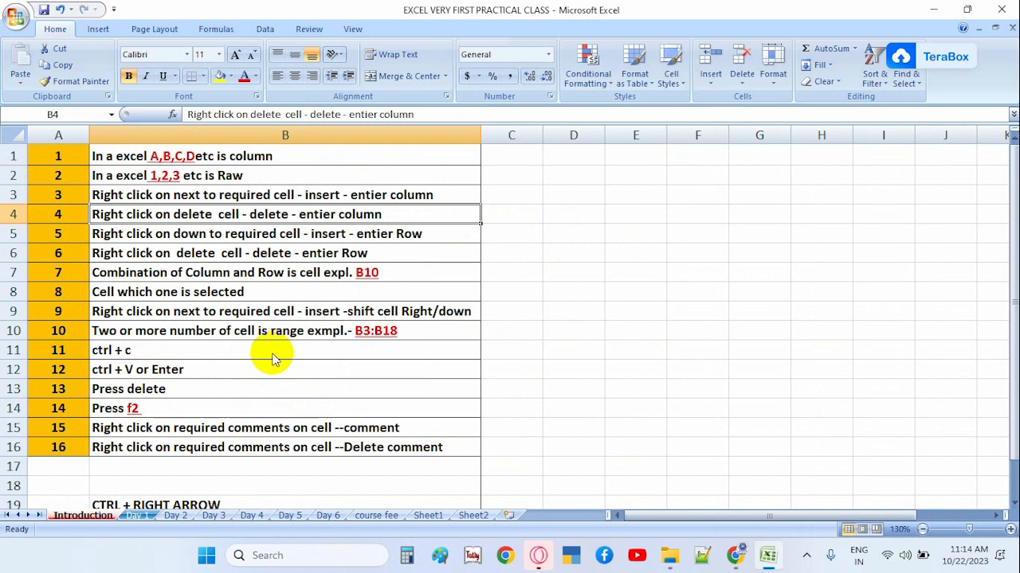
key(ctrl+z)
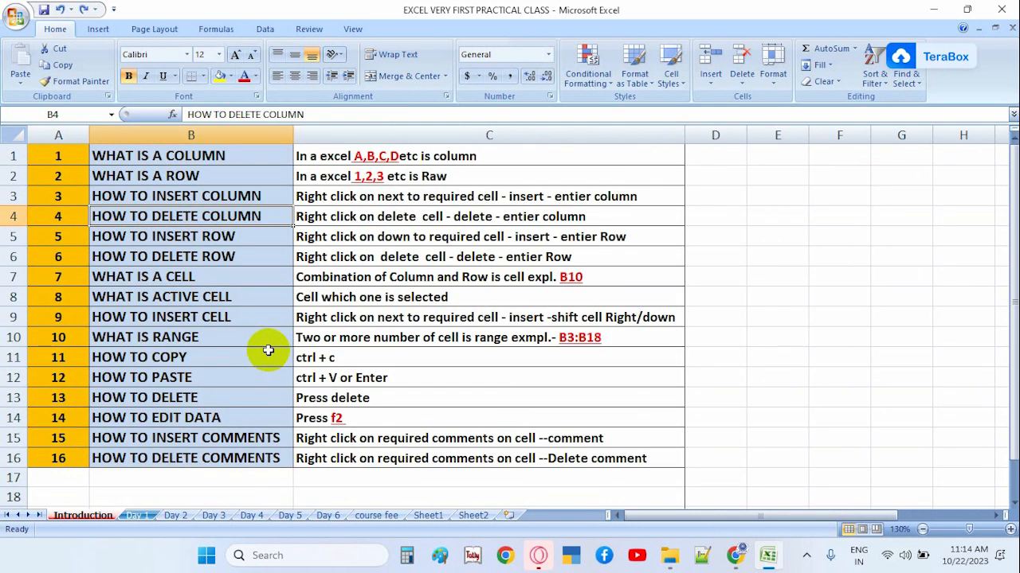
Delete the whole of row 4, the HOW TO DELETE COLUMN row, and undo the deletion.
click(11, 216)
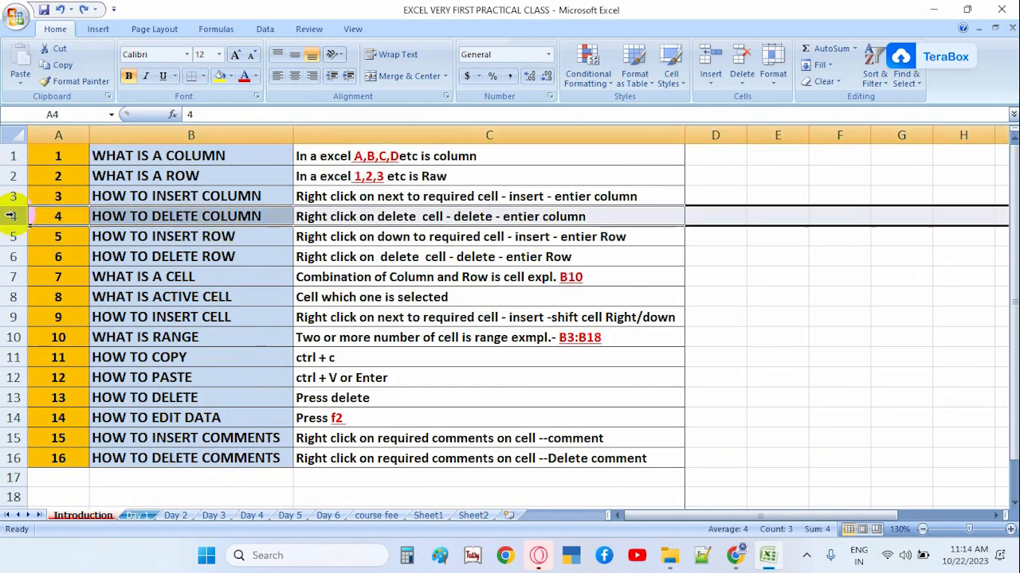
right_click(12, 216)
click(51, 306)
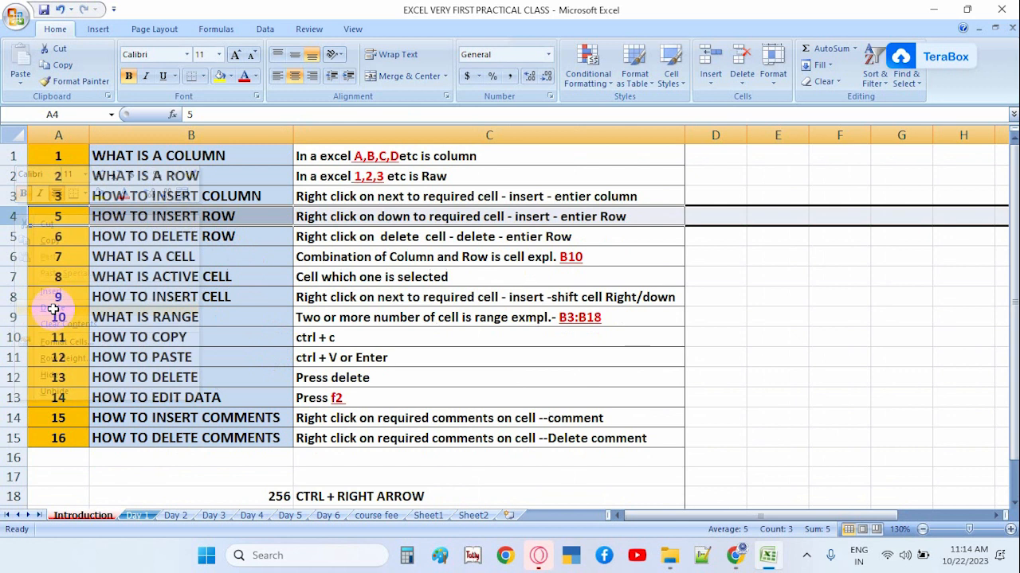
key(ctrl+z)
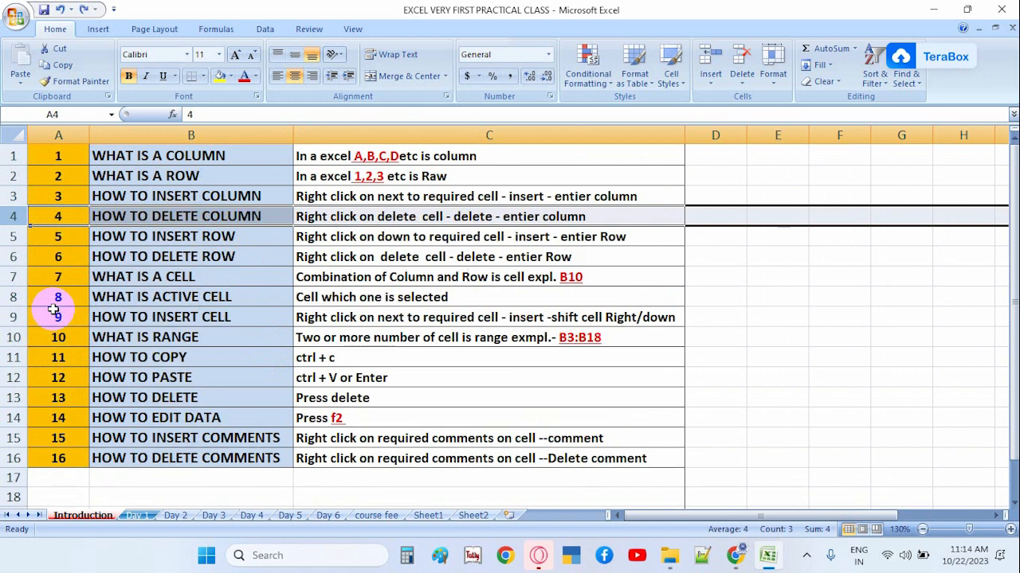
Switch to the Google Meet call in Chrome and admit the participant waiting to join.
click(735, 556)
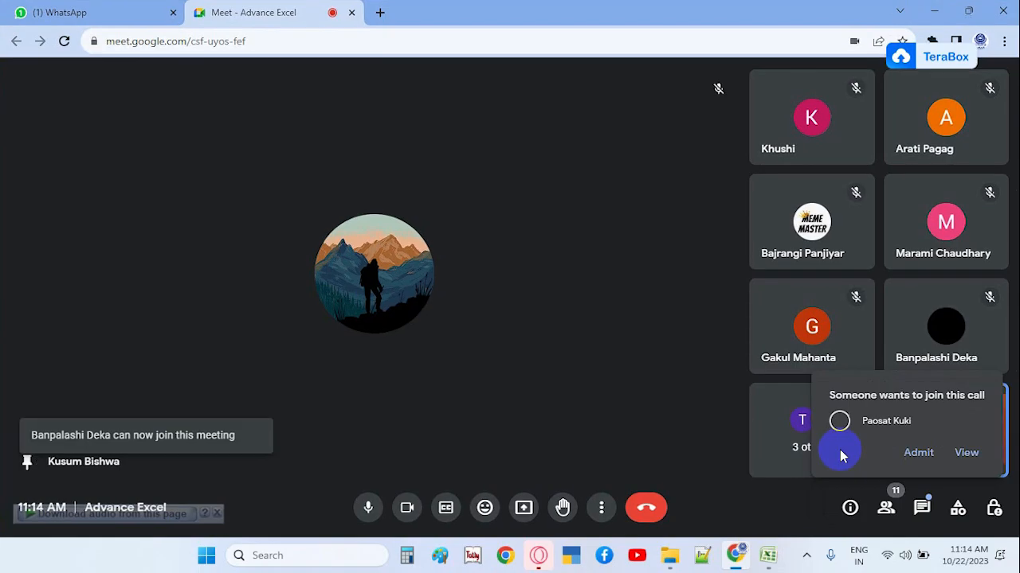
click(919, 454)
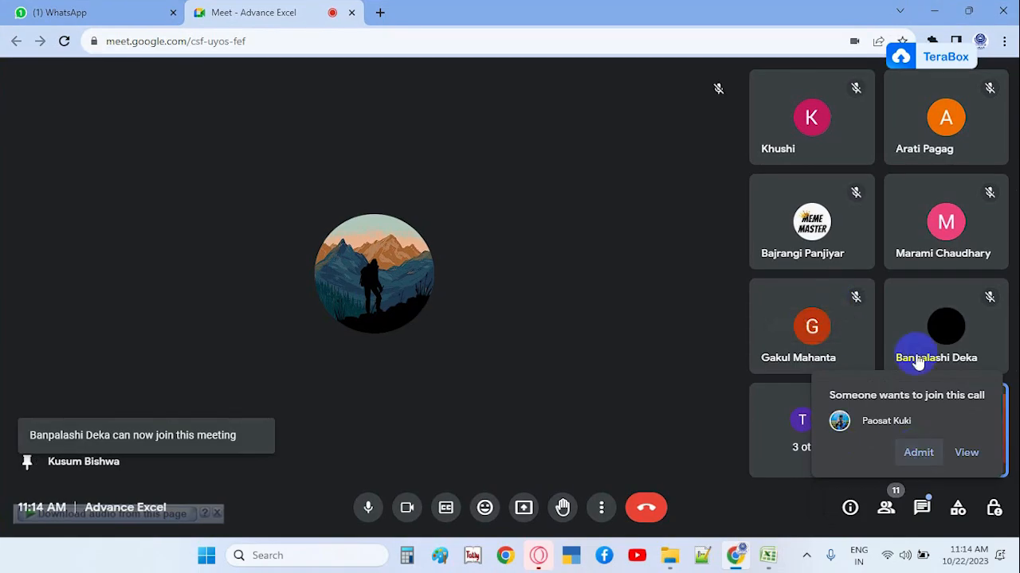
Return to the Excel workbook, delete the whole of column B, and undo the deletion.
click(934, 12)
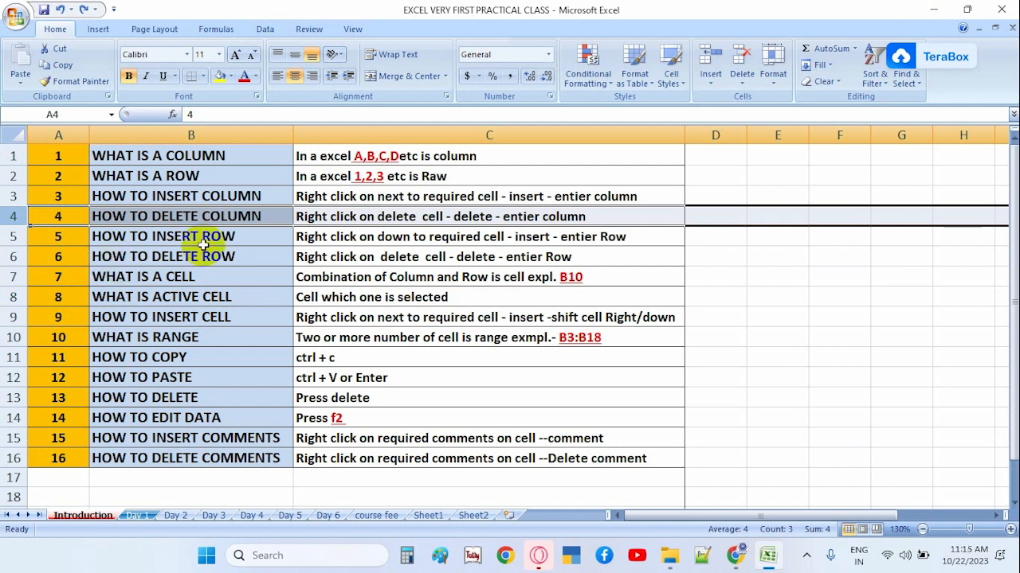
click(205, 133)
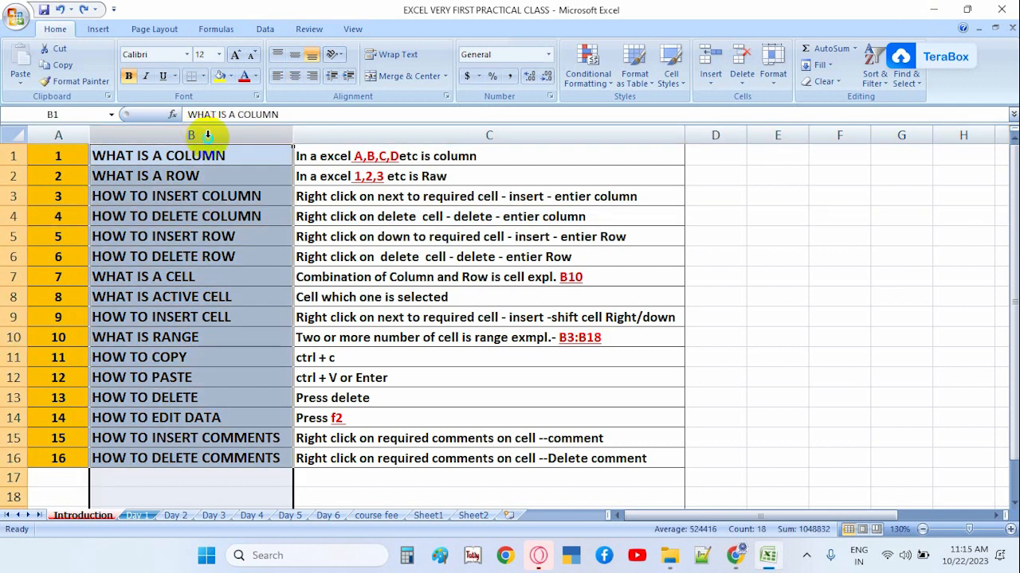
right_click(207, 136)
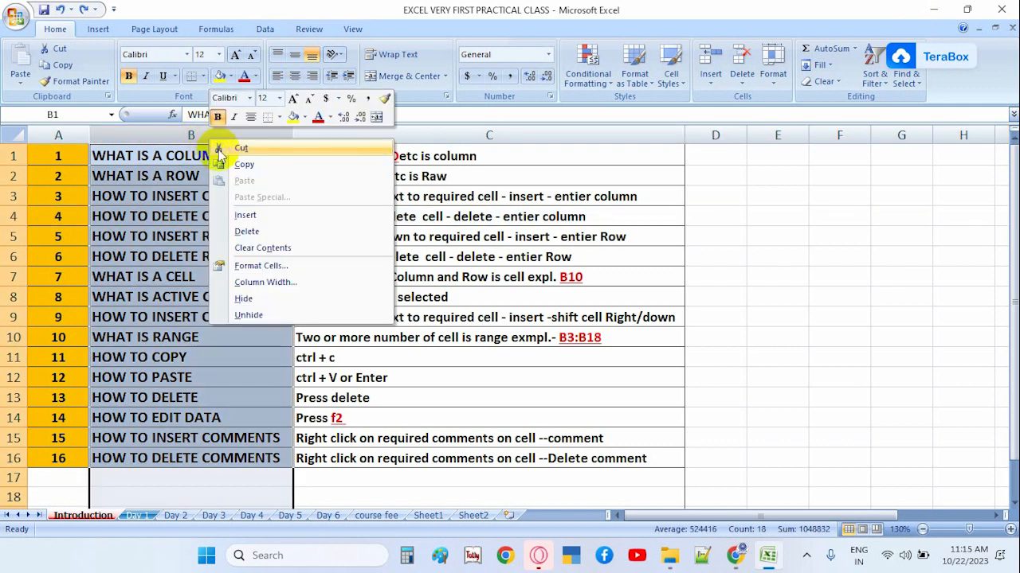
click(268, 231)
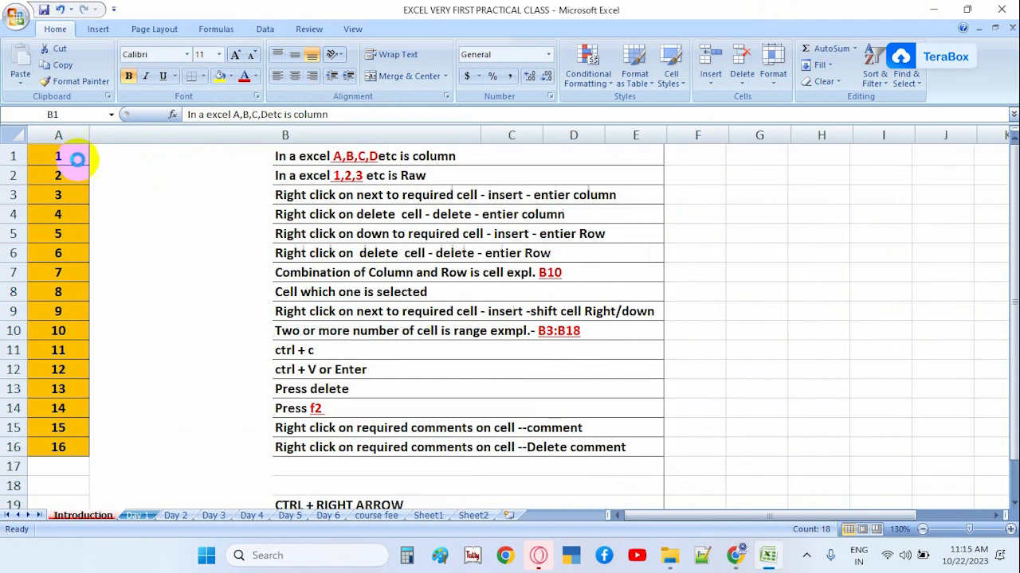
key(ctrl+z)
Delete the whole of row 3, the HOW TO INSERT COLUMN row, and undo the deletion.
click(13, 196)
right_click(14, 197)
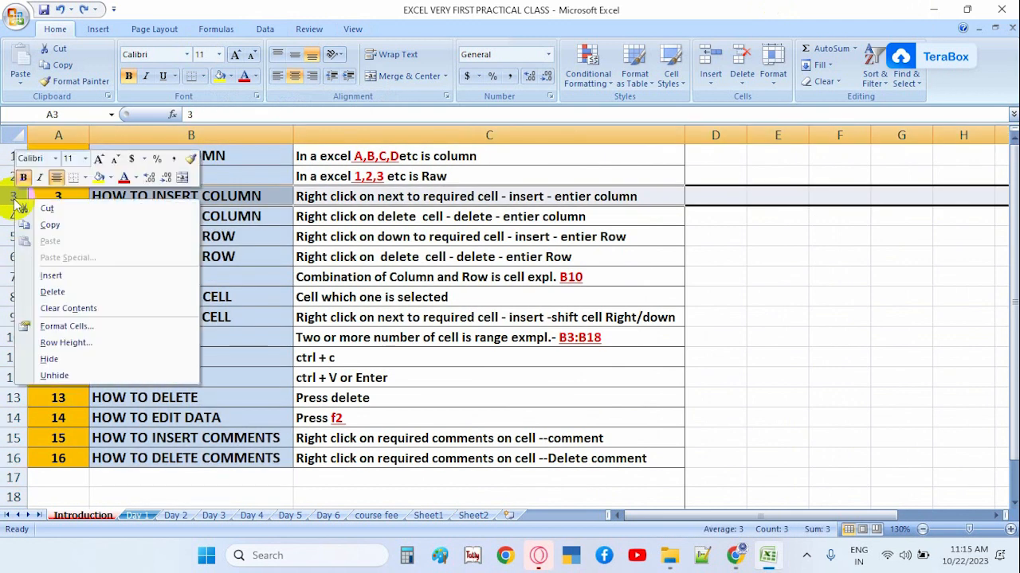
click(52, 292)
key(ctrl+z)
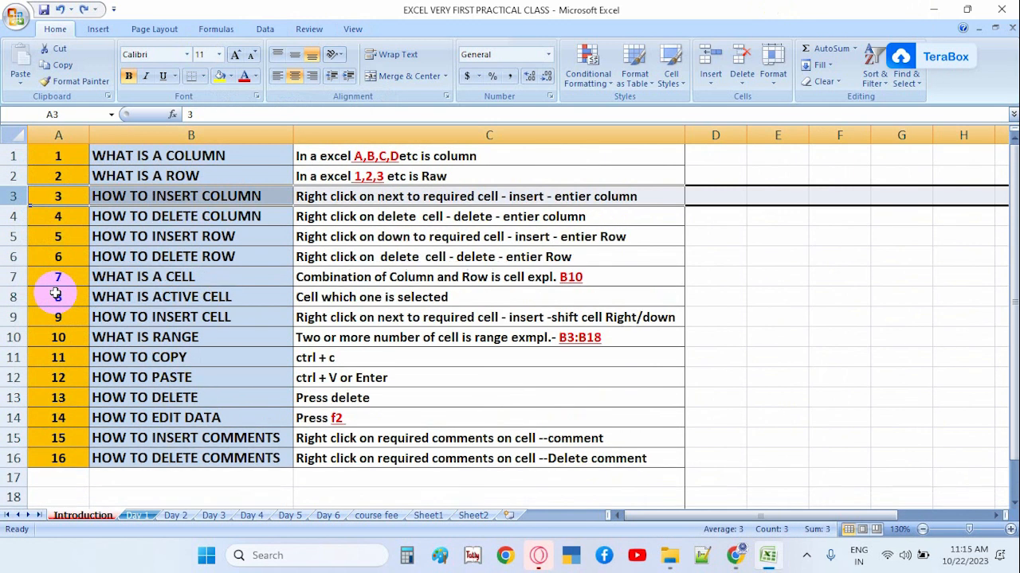
click(768, 358)
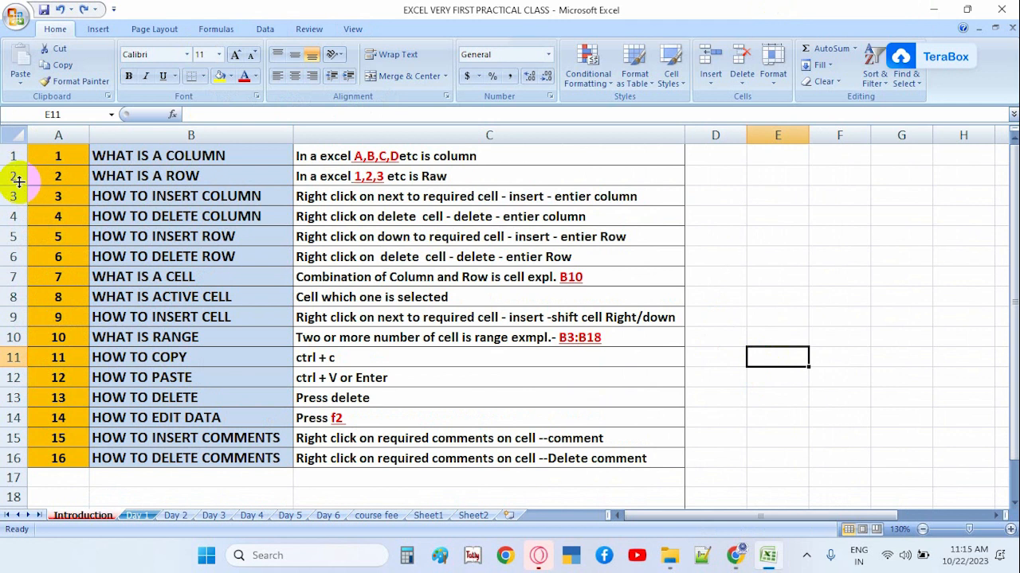
Delete rows 2 to 6 together and undo the deletion.
drag(12, 175, 8, 256)
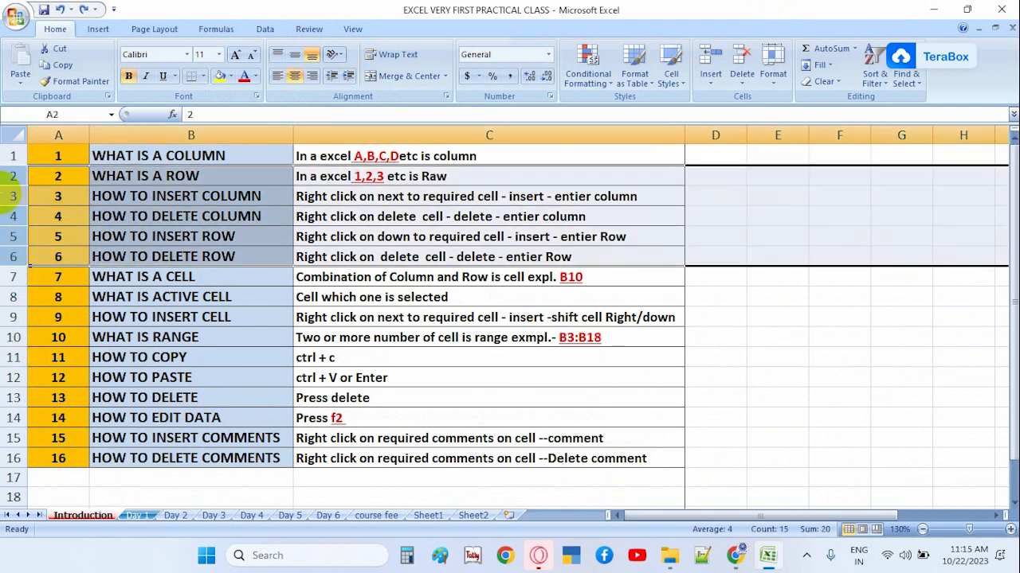
right_click(6, 176)
click(62, 273)
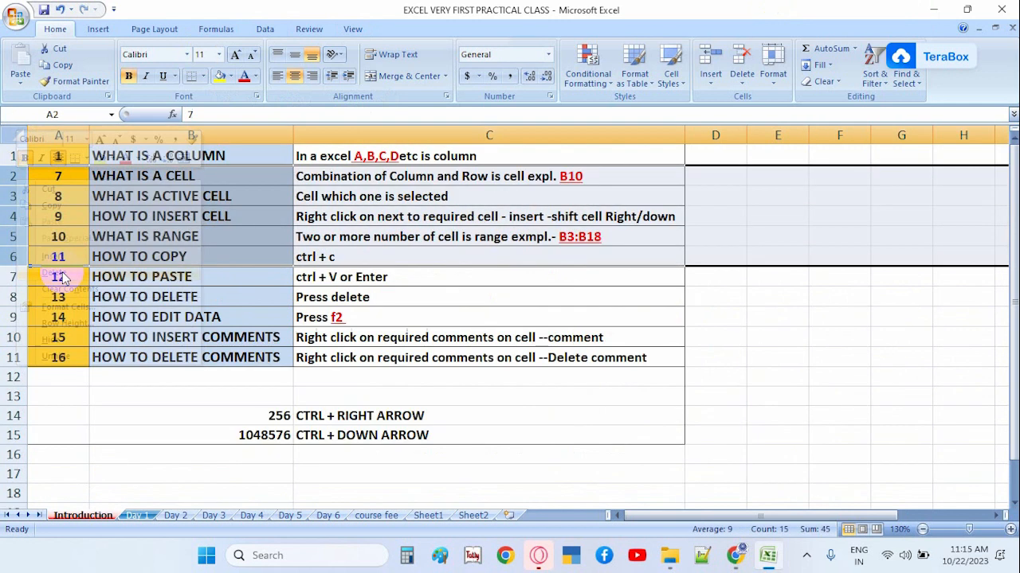
key(ctrl+z)
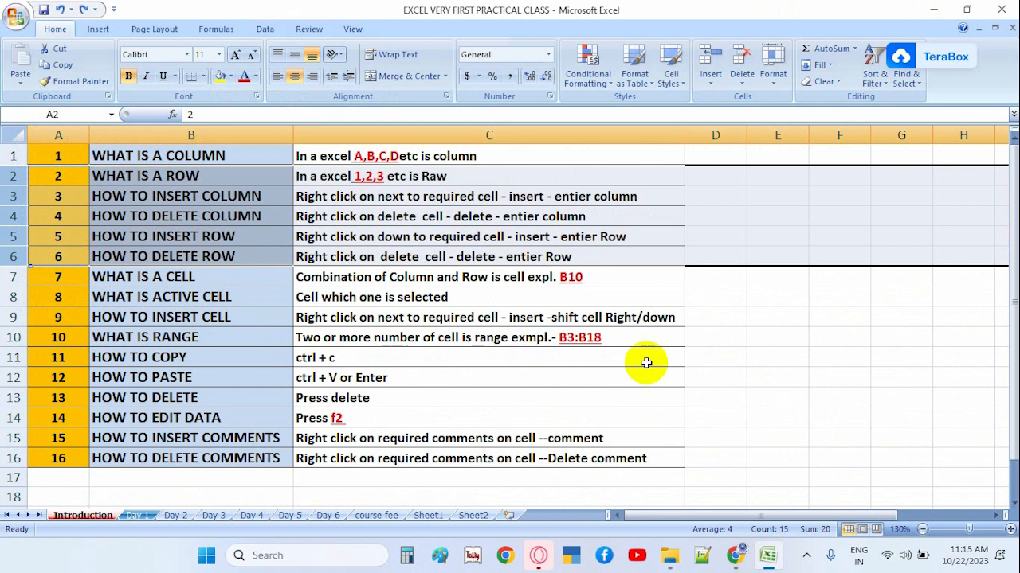
click(715, 358)
Delete columns B and C together and undo the deletion.
drag(211, 136, 420, 138)
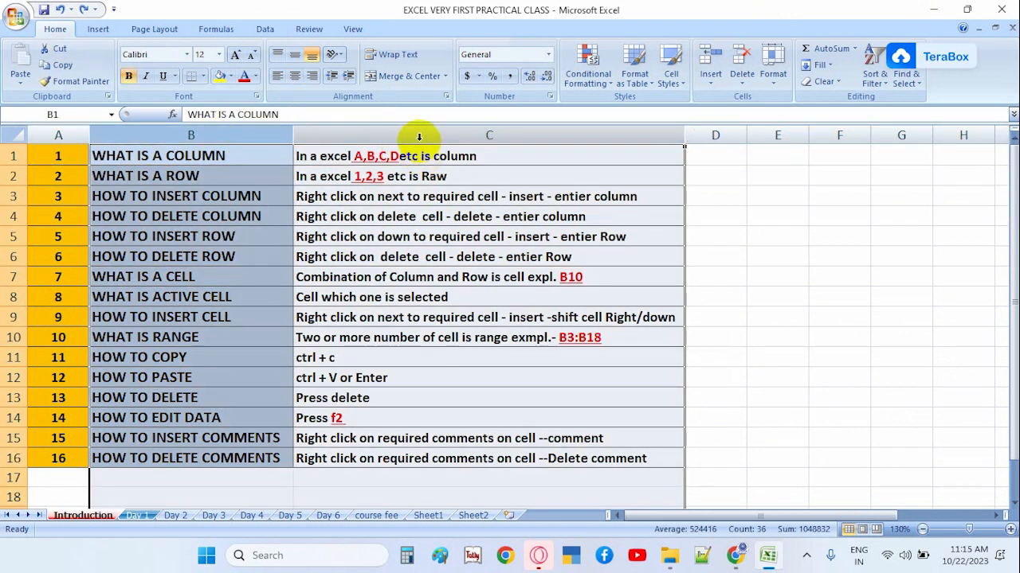
right_click(413, 137)
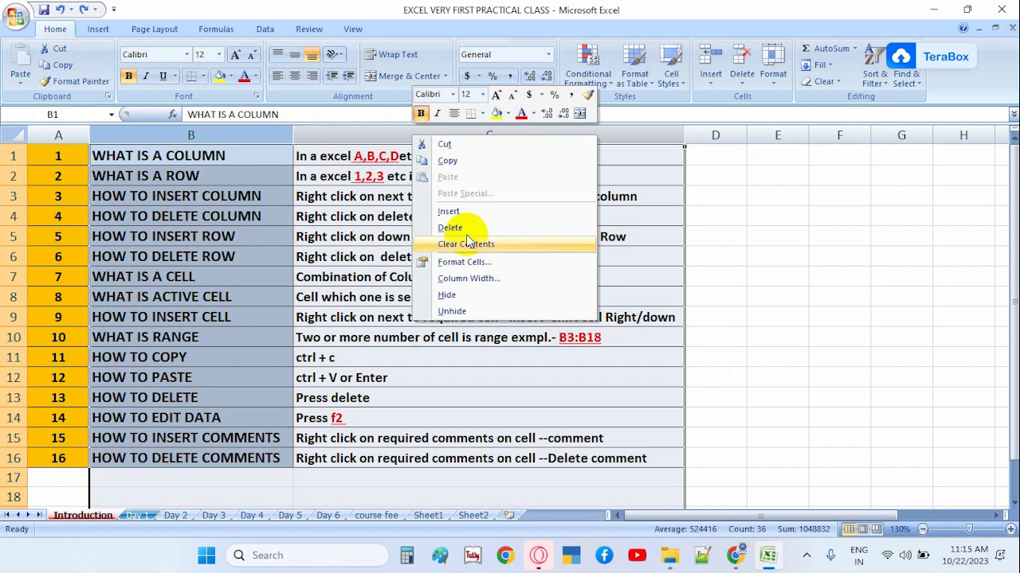
click(454, 227)
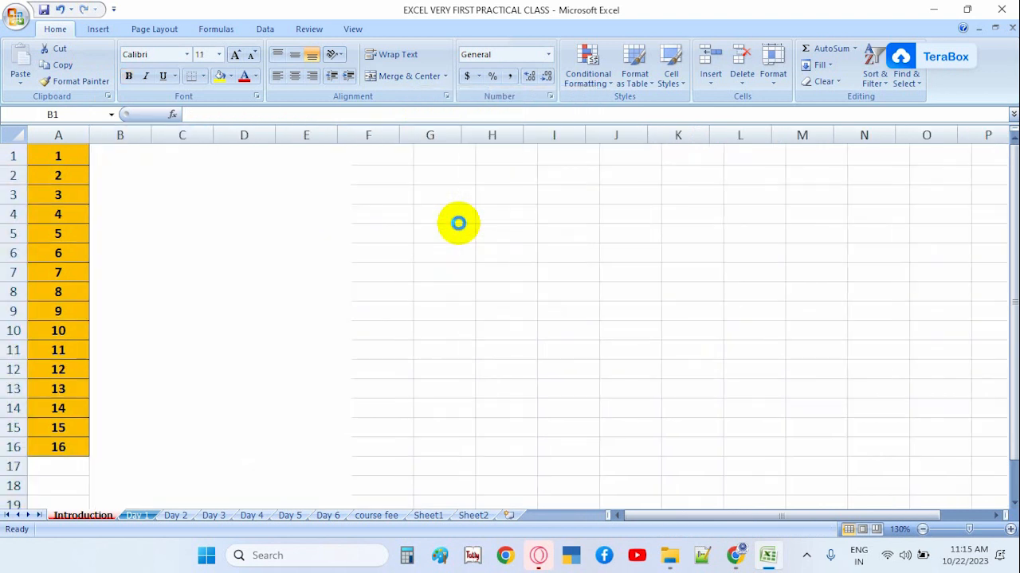
key(ctrl+z)
click(866, 335)
Select the whole of column B, and select the whole of column A starting from cell A2.
click(193, 136)
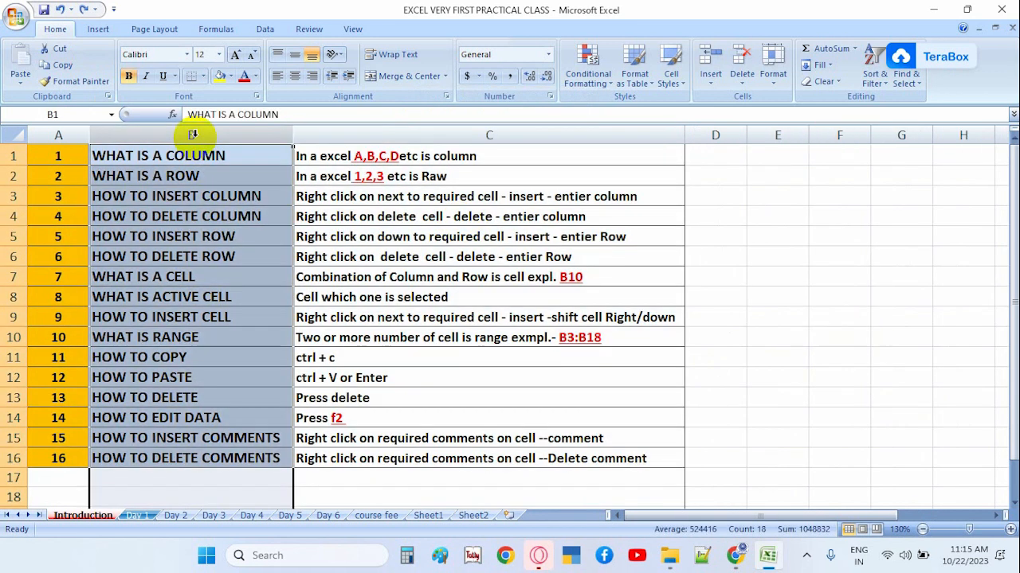
click(837, 358)
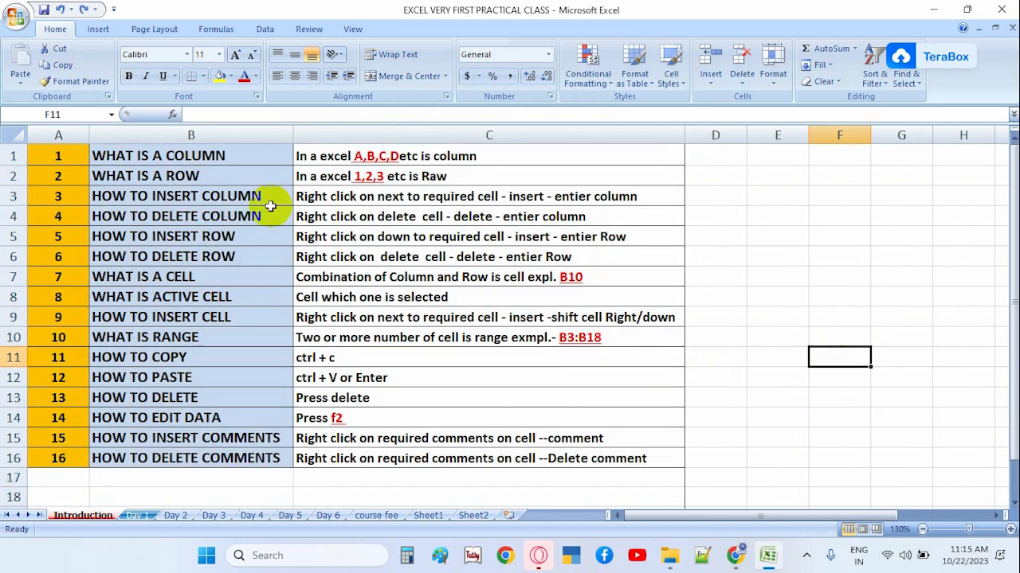
click(159, 217)
click(73, 178)
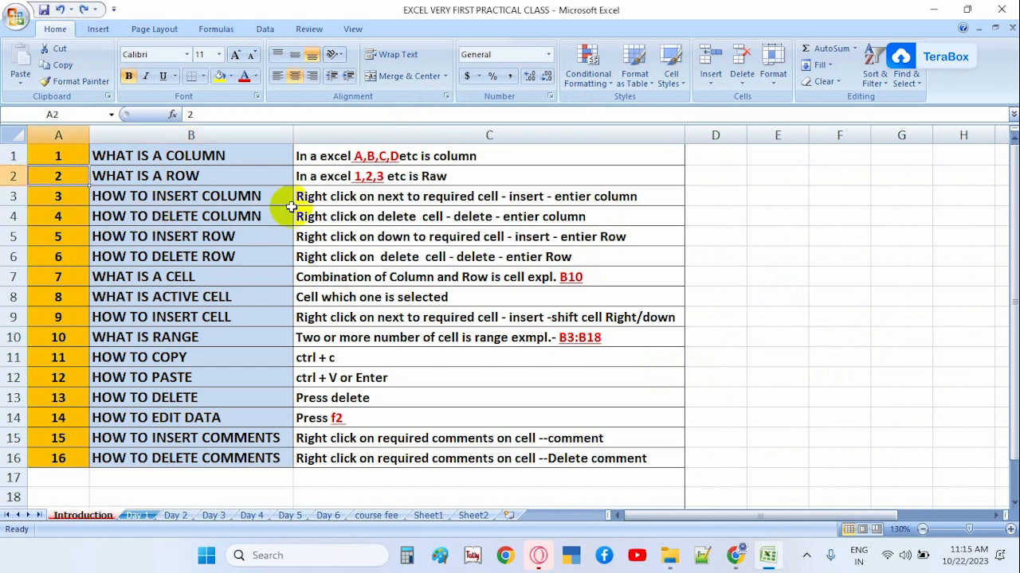
key(ctrl+space)
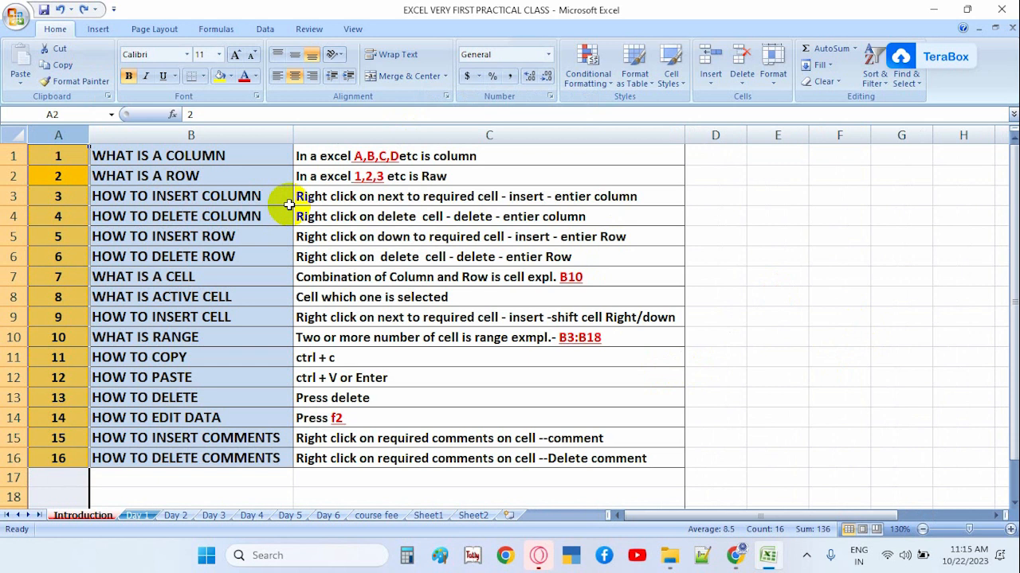
click(67, 187)
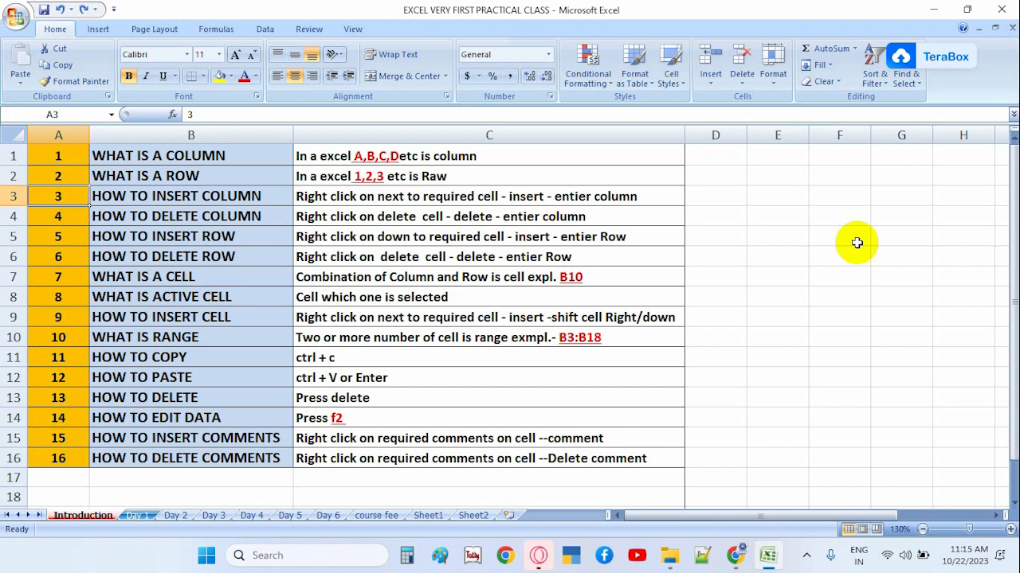
Select the whole of column E starting from cell E3, and release the selection onto cell E4.
click(792, 196)
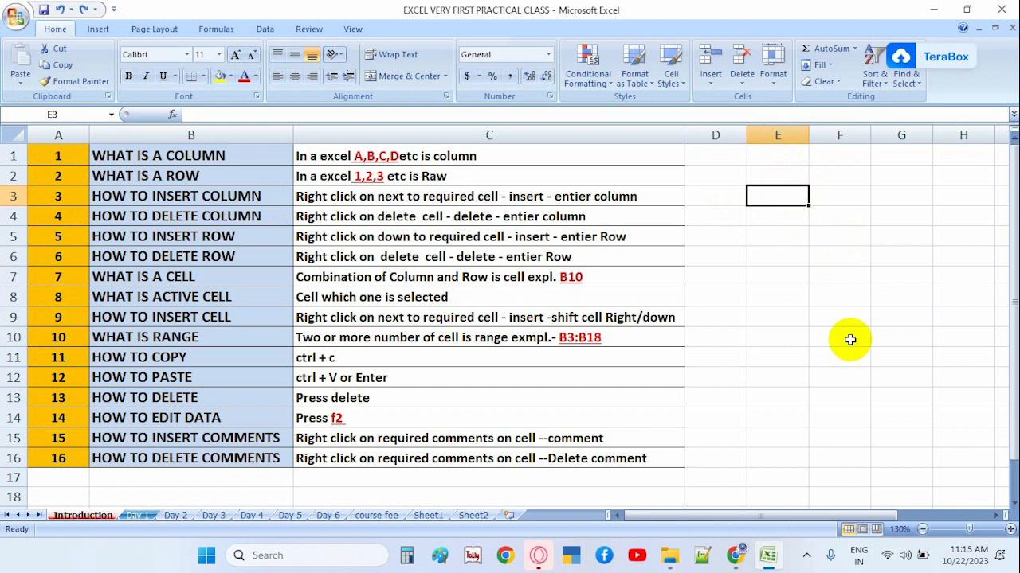
key(ctrl+space)
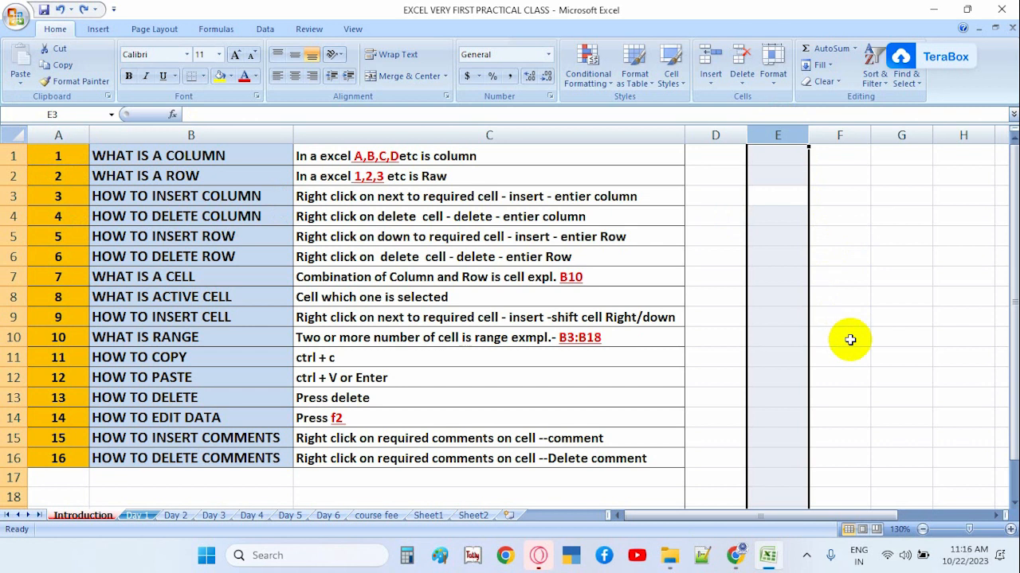
key(Down)
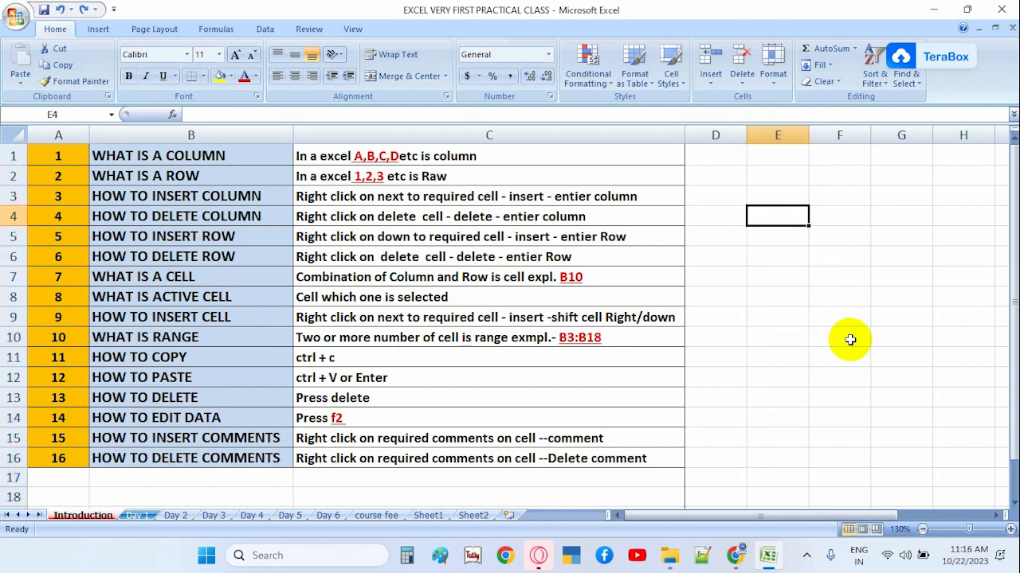
Move up column E to cell E2, select the whole of row 2 from it, and release the selection.
key(Up)
key(Up)
key(Up)
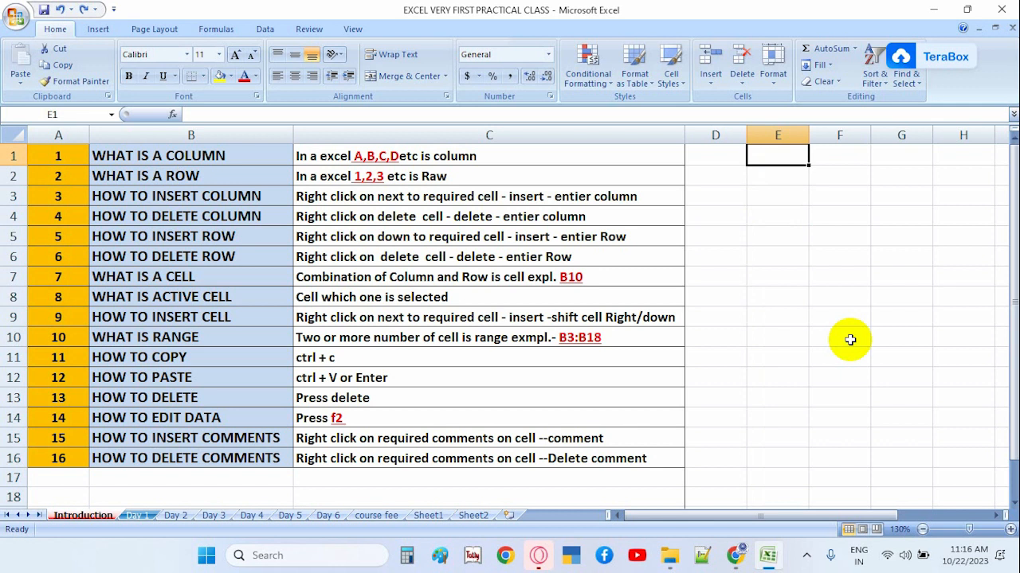
key(Down)
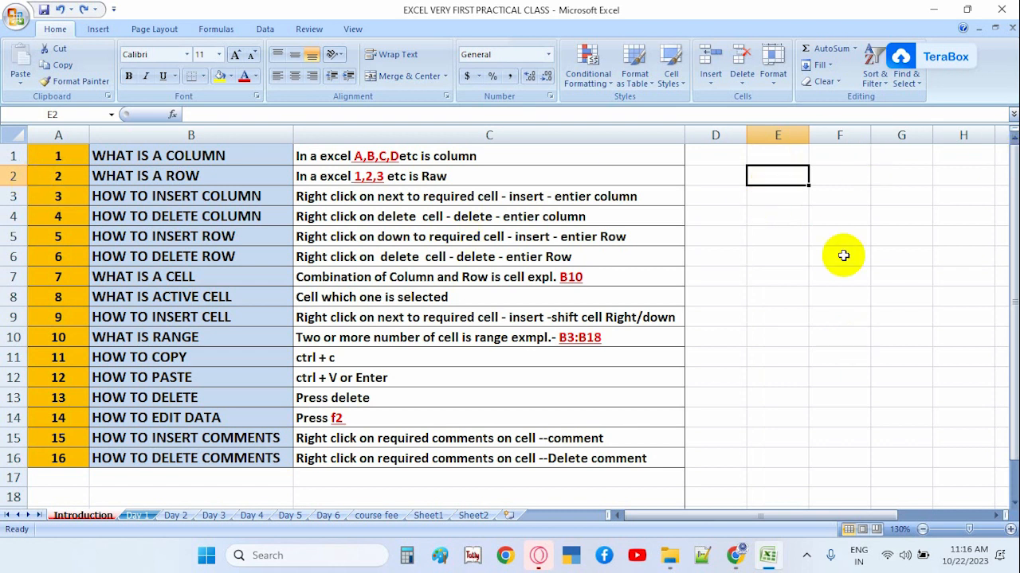
key(shift+space)
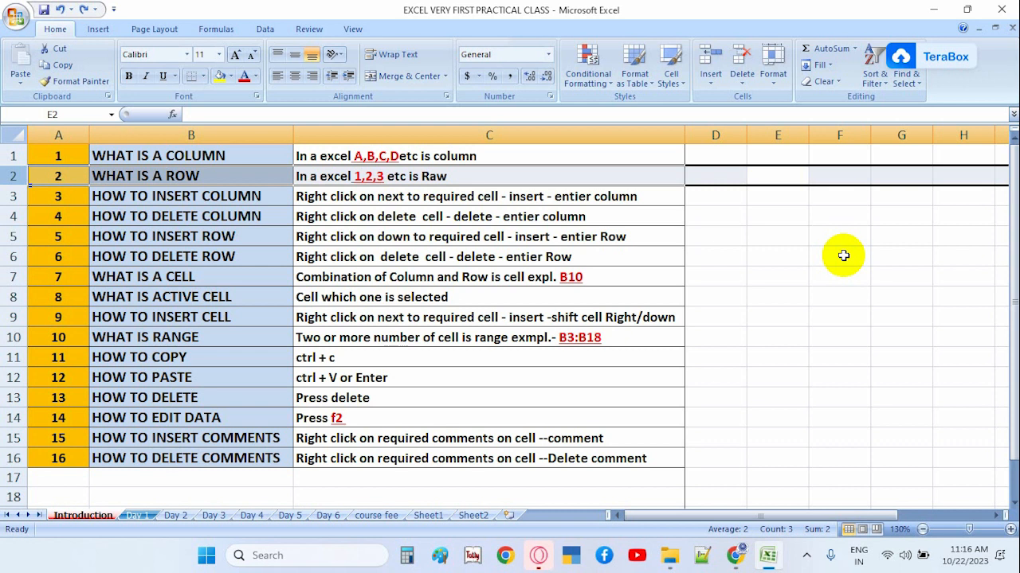
click(799, 232)
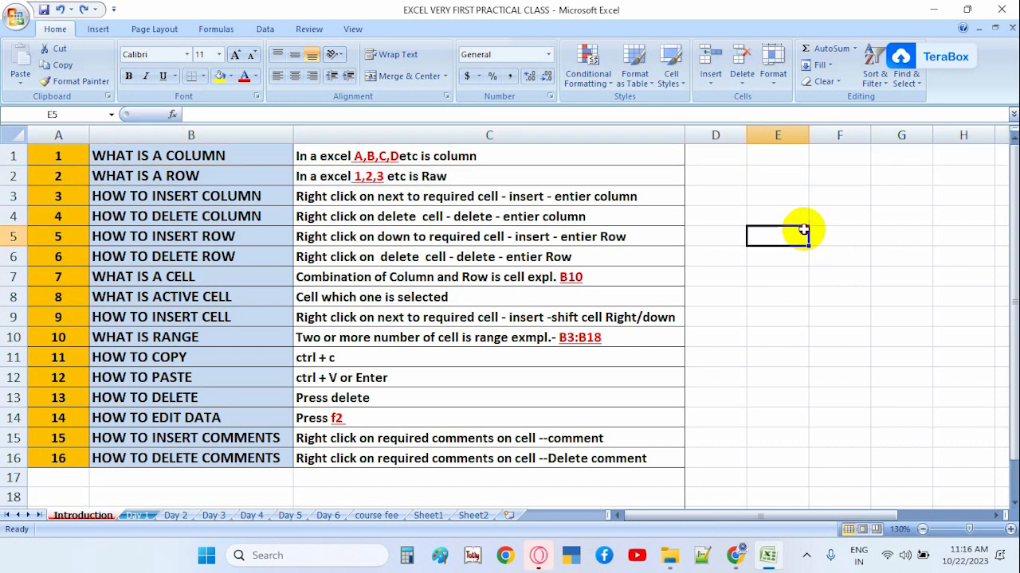
Point out individual cells by selecting E3, E2, F6, A1, C1 and D1, and view the context menu of cell B2.
click(773, 194)
click(769, 174)
click(768, 203)
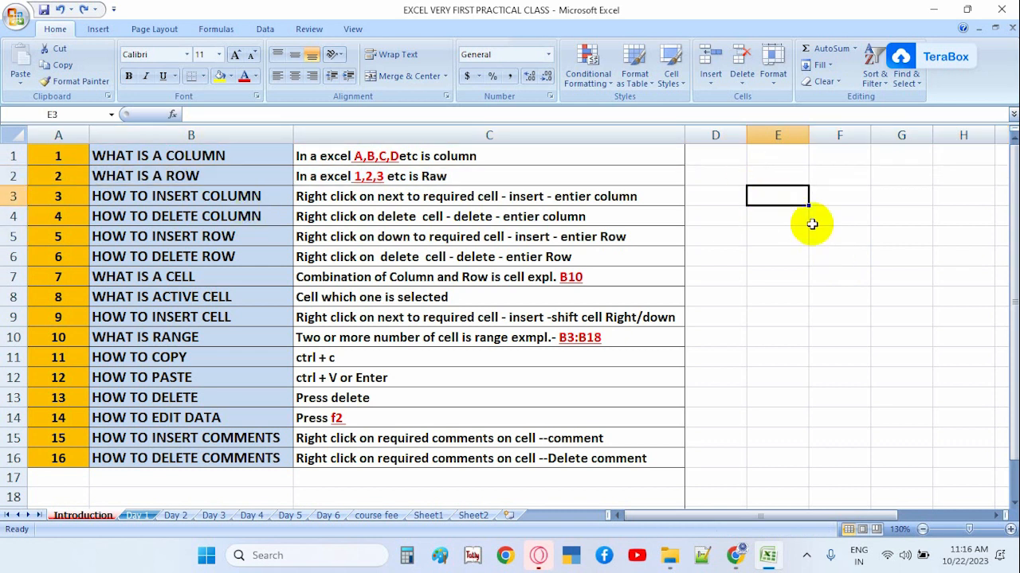
click(822, 258)
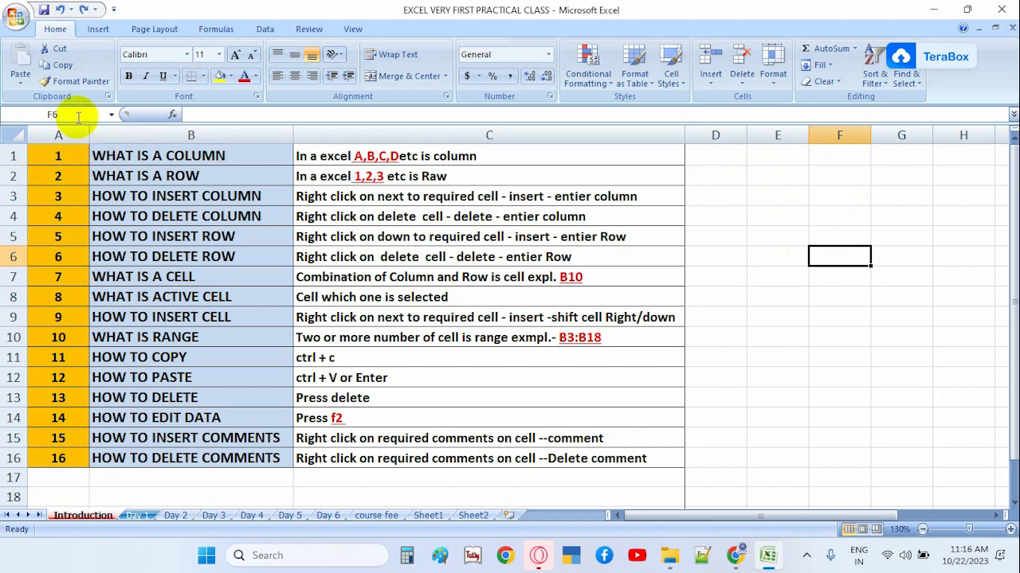
click(64, 154)
click(352, 156)
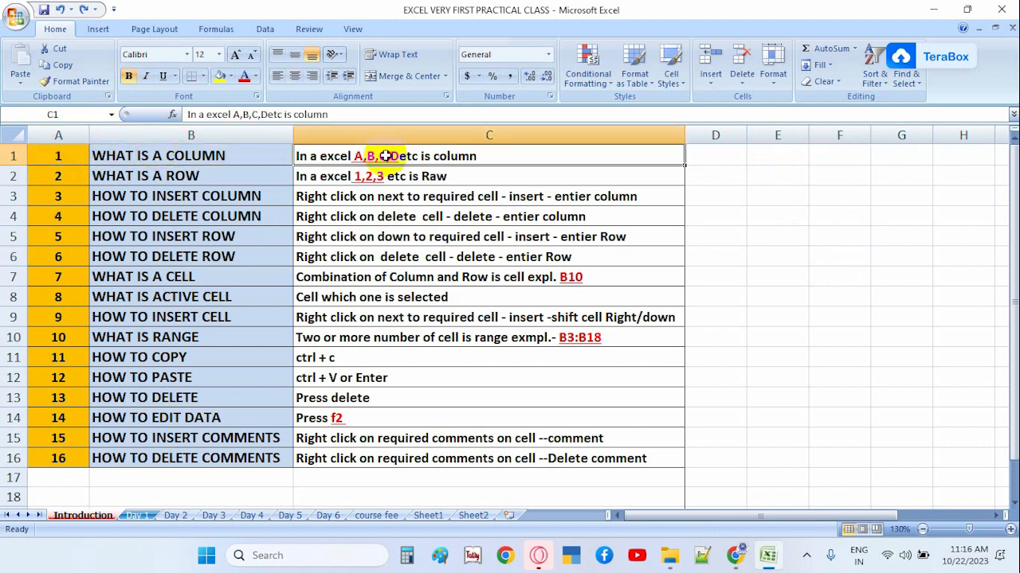
click(727, 159)
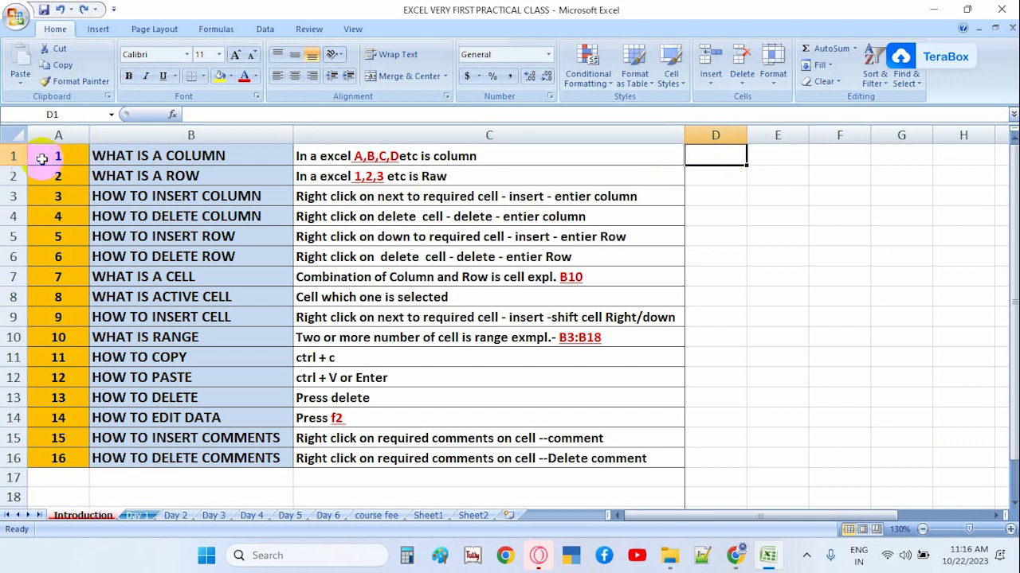
right_click(212, 180)
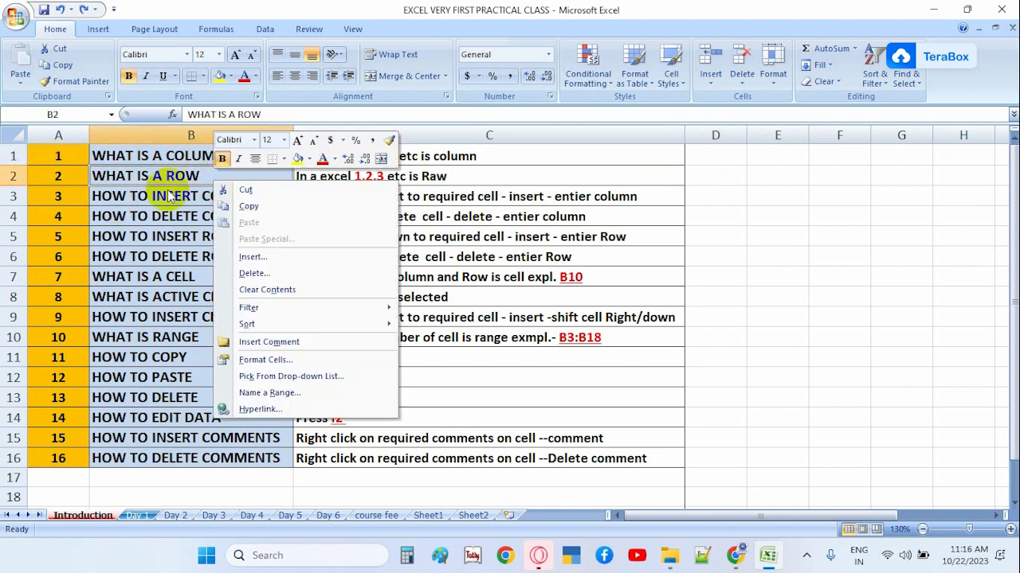
click(749, 275)
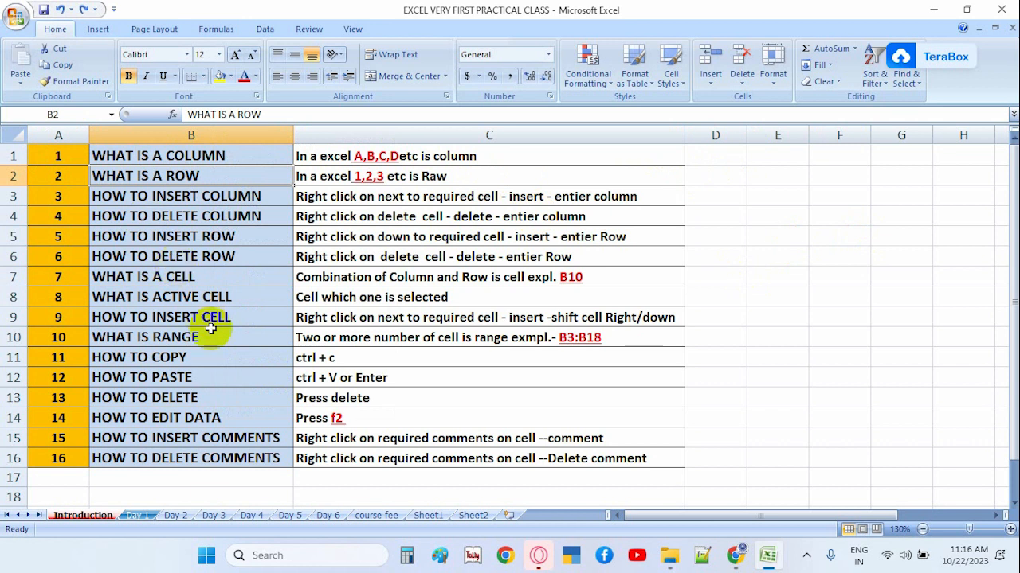
Select the WHAT IS A CELL topic in B7 and its explanation in C7, and illustrate the example with column B and cell B10.
click(144, 281)
click(349, 283)
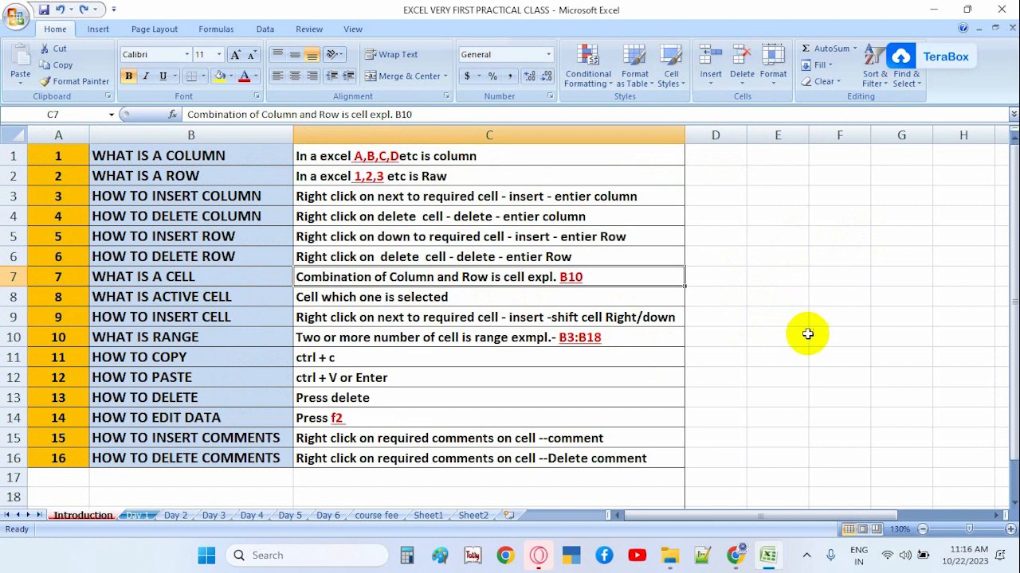
click(767, 273)
click(216, 131)
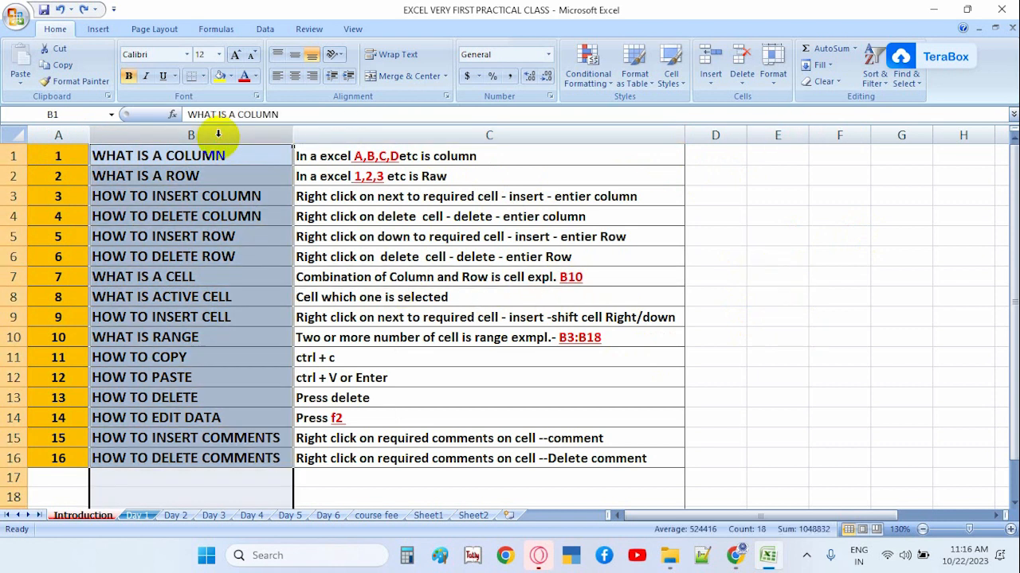
click(132, 343)
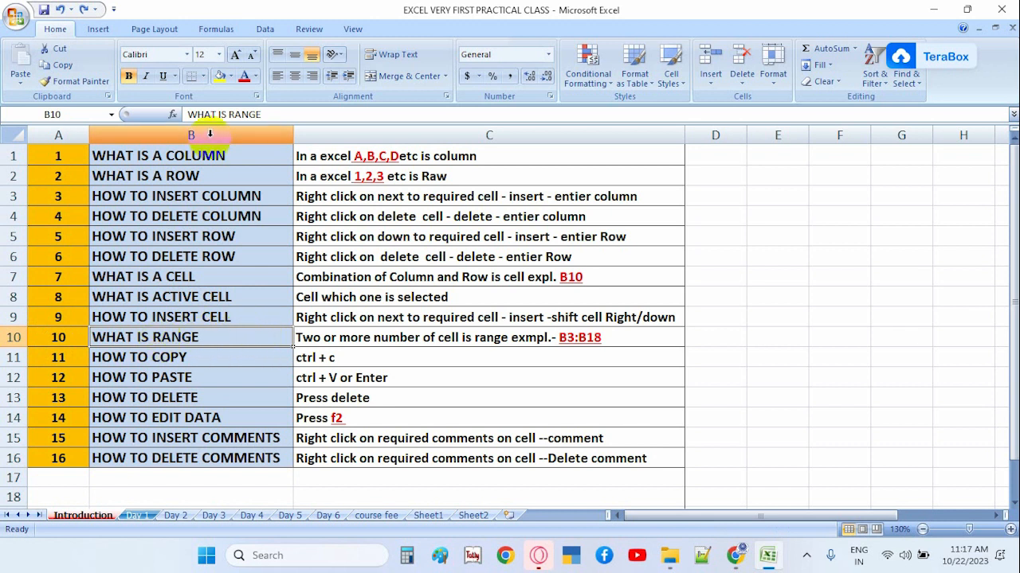
click(762, 316)
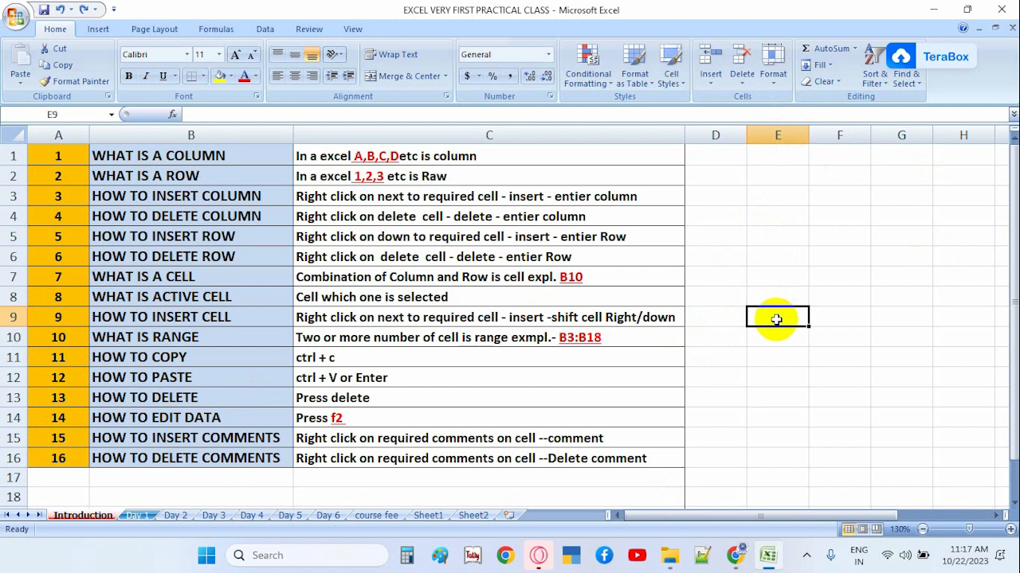
Select individual empty cells beside the table one at a time, such as E7, F3, E8, D3 and E9, to illustrate single cells.
click(774, 280)
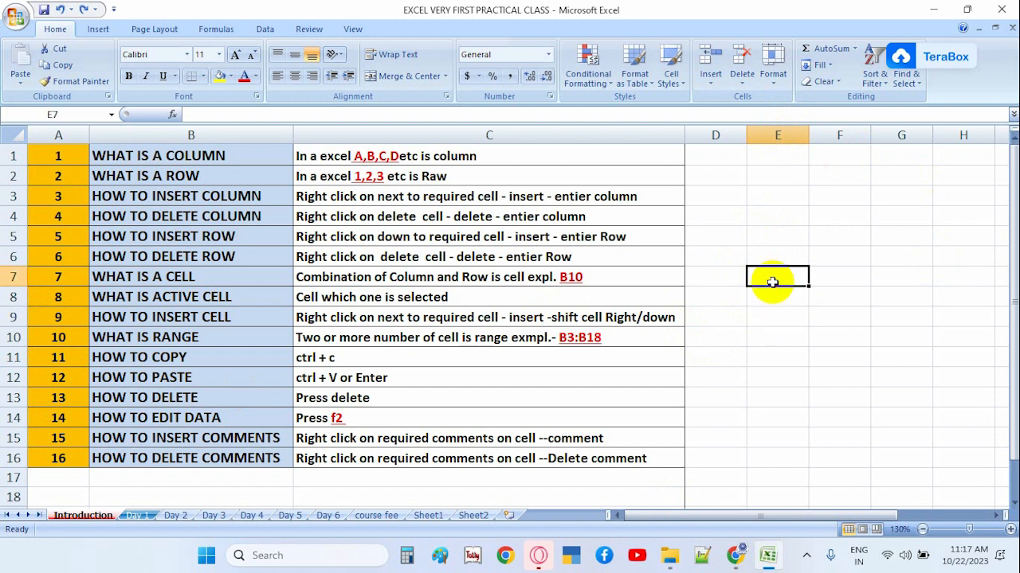
click(776, 221)
click(901, 218)
click(832, 216)
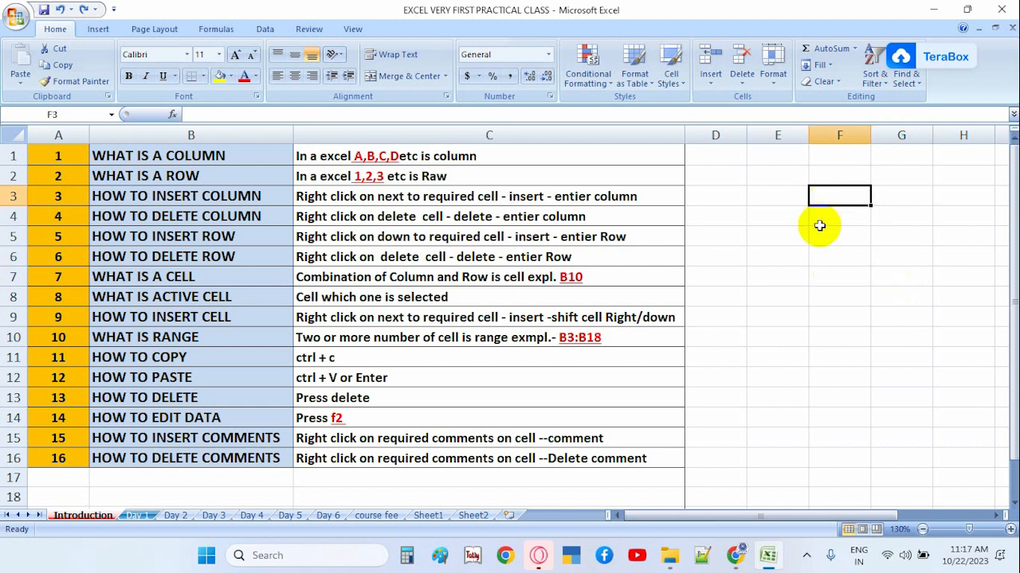
click(815, 290)
click(770, 296)
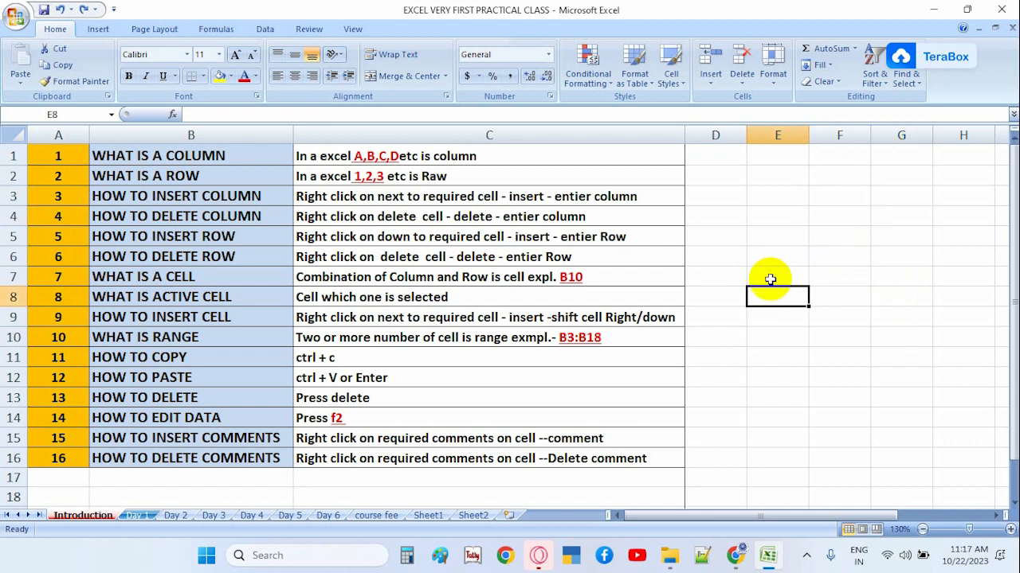
click(766, 277)
click(739, 234)
click(773, 218)
click(712, 195)
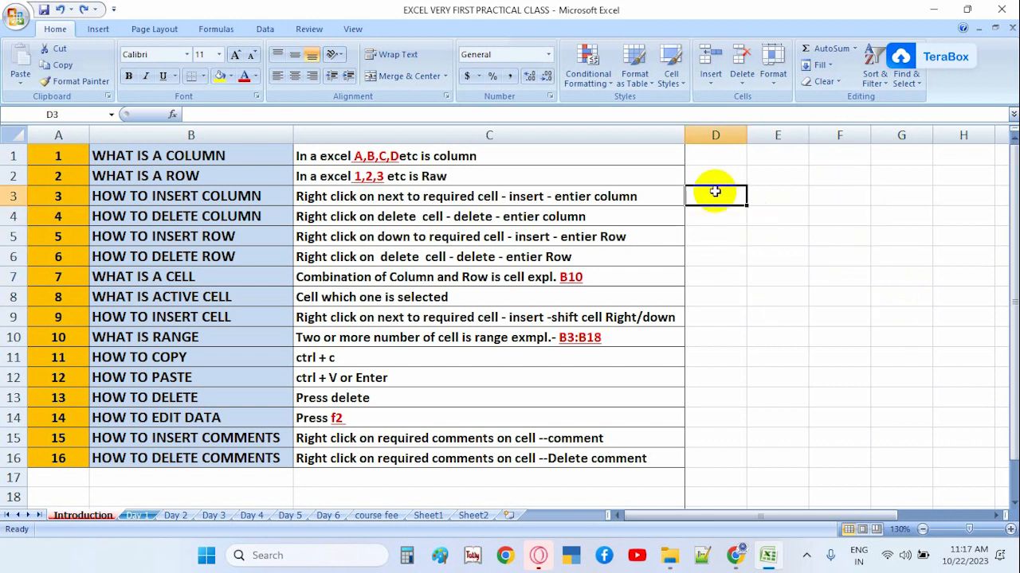
click(773, 312)
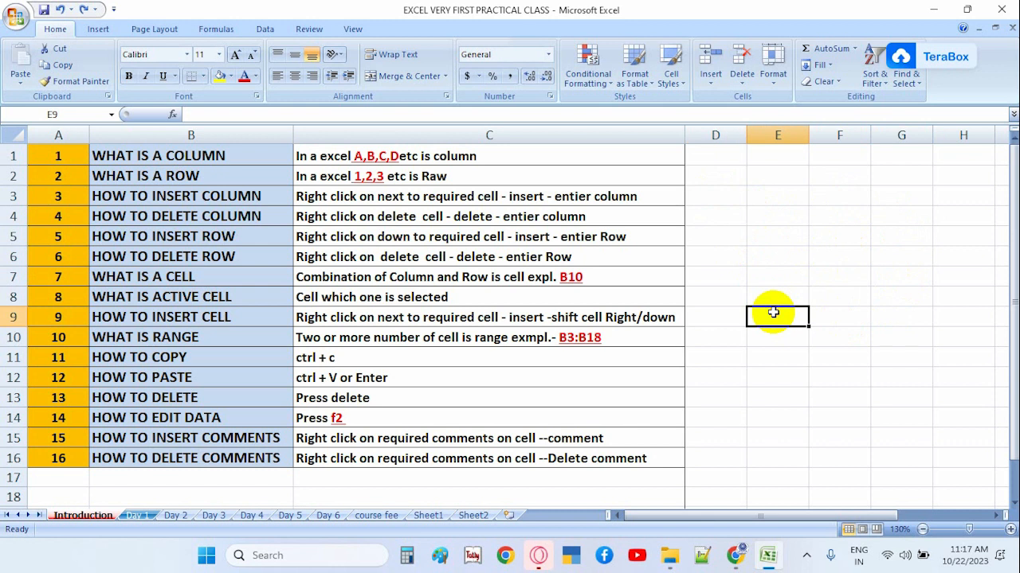
Select cells E3, F4, E5, G5 and G3 in turn as further examples of individual cells.
scroll(777, 318, down, 5)
scroll(785, 326, up, 5)
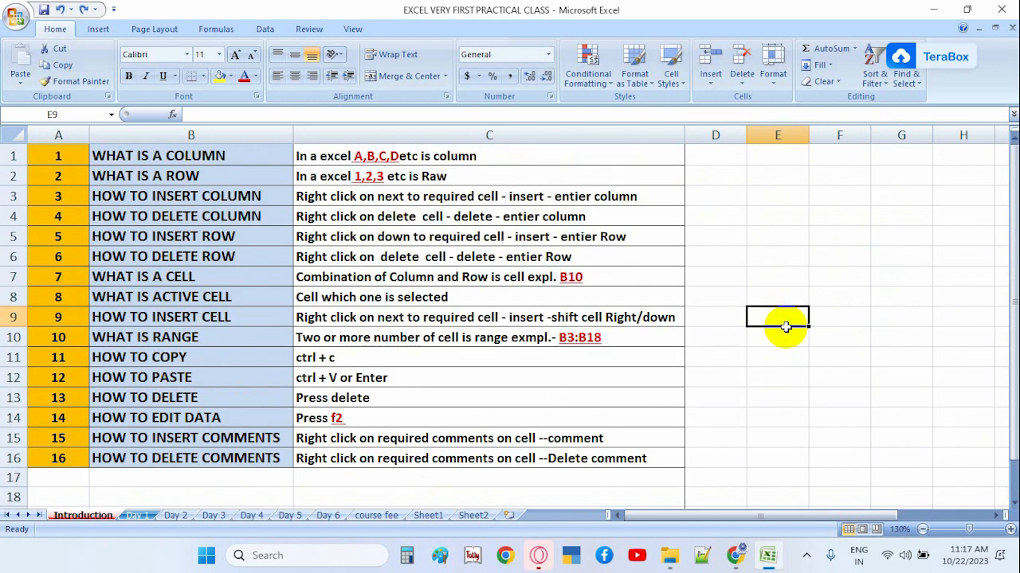
click(785, 195)
click(832, 224)
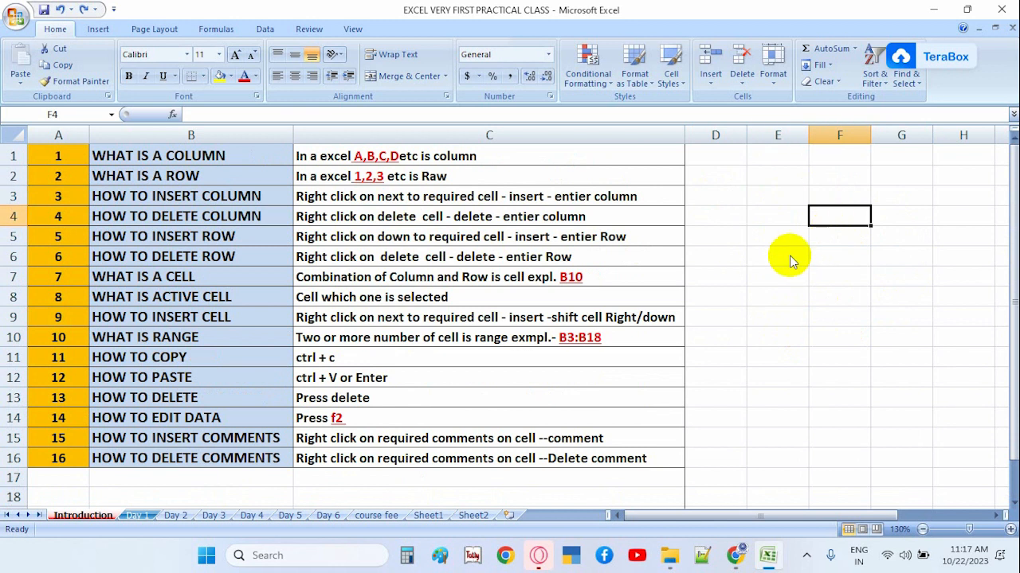
click(777, 235)
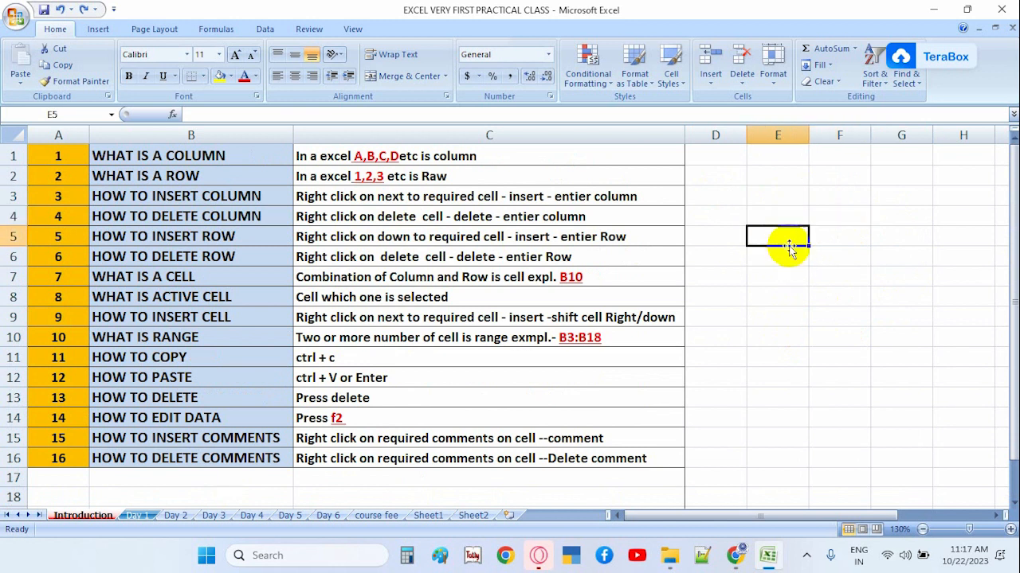
click(905, 237)
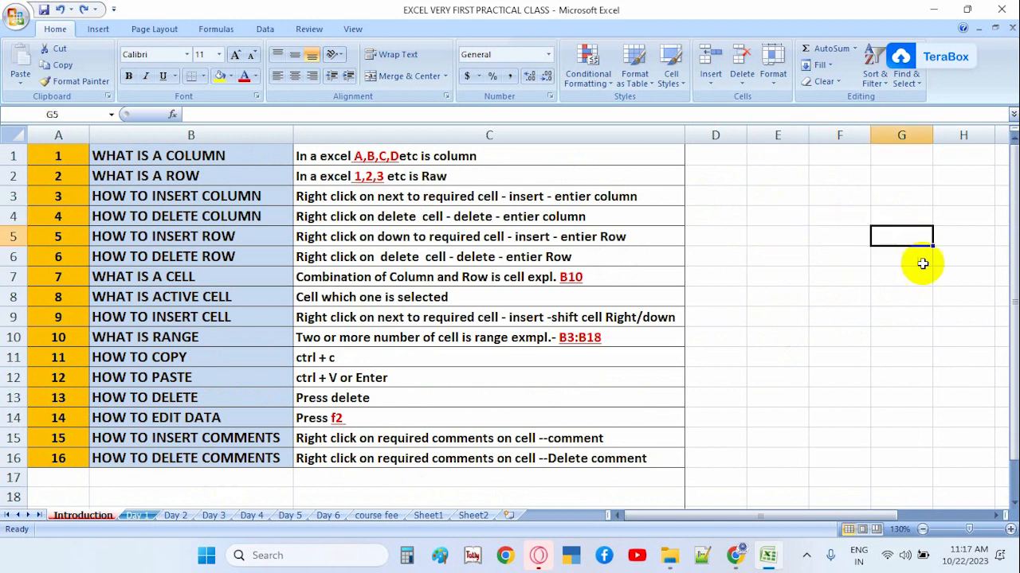
click(902, 198)
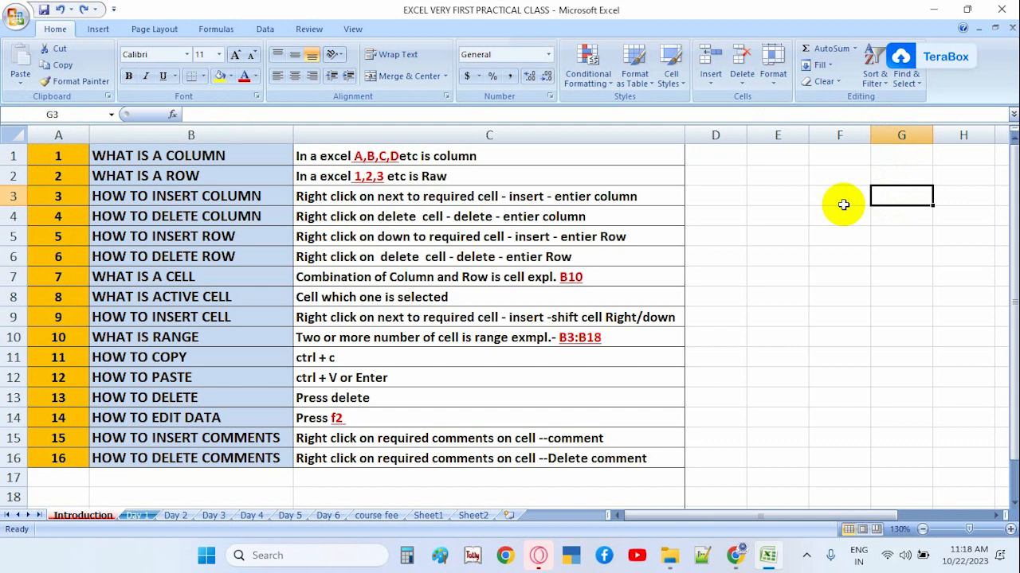
Select the WHAT IS ACTIVE CELL topic in B8 and make B1, B4, E4 and F6 the active cell in turn.
click(165, 298)
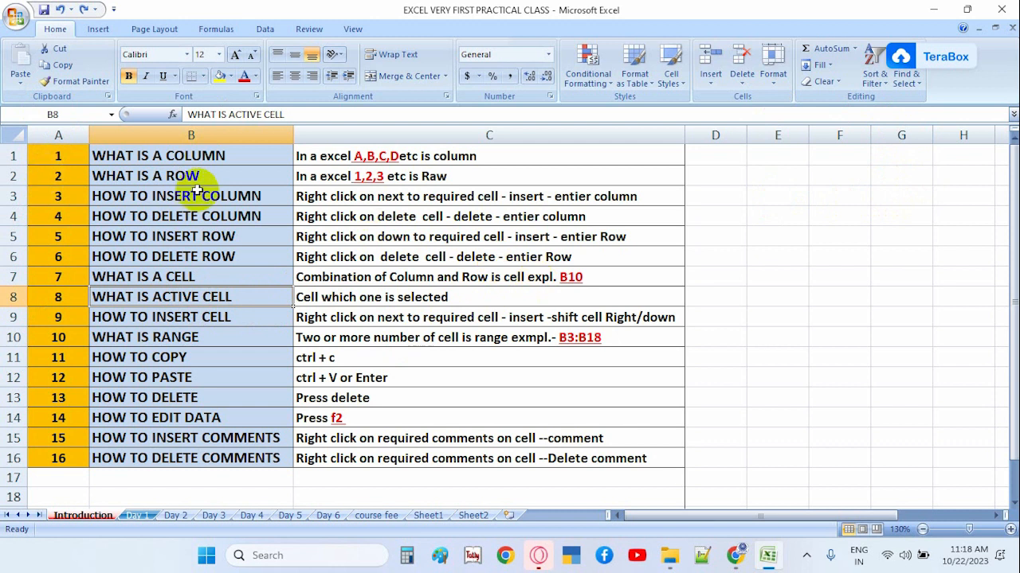
click(185, 156)
click(170, 216)
click(796, 219)
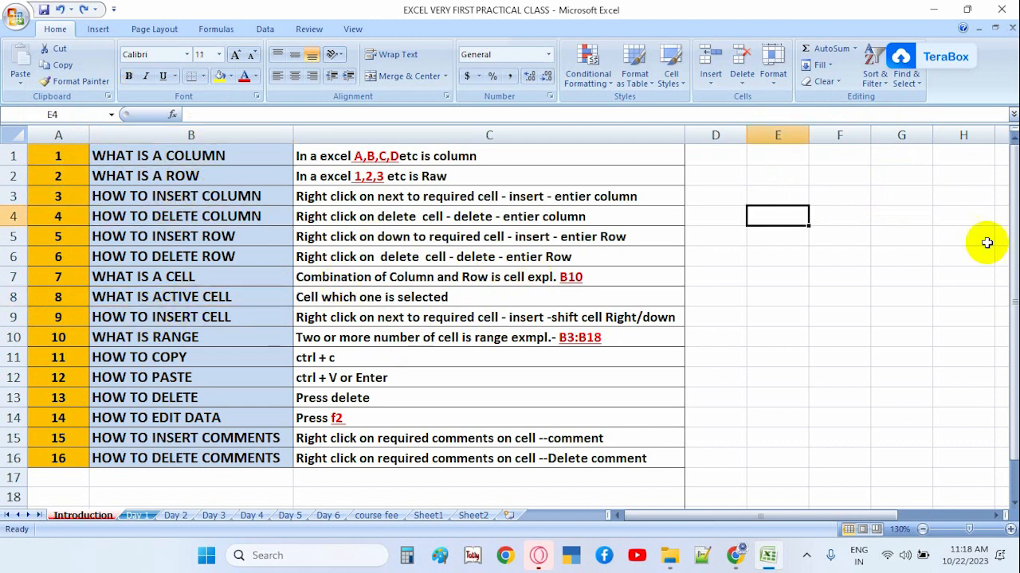
click(845, 256)
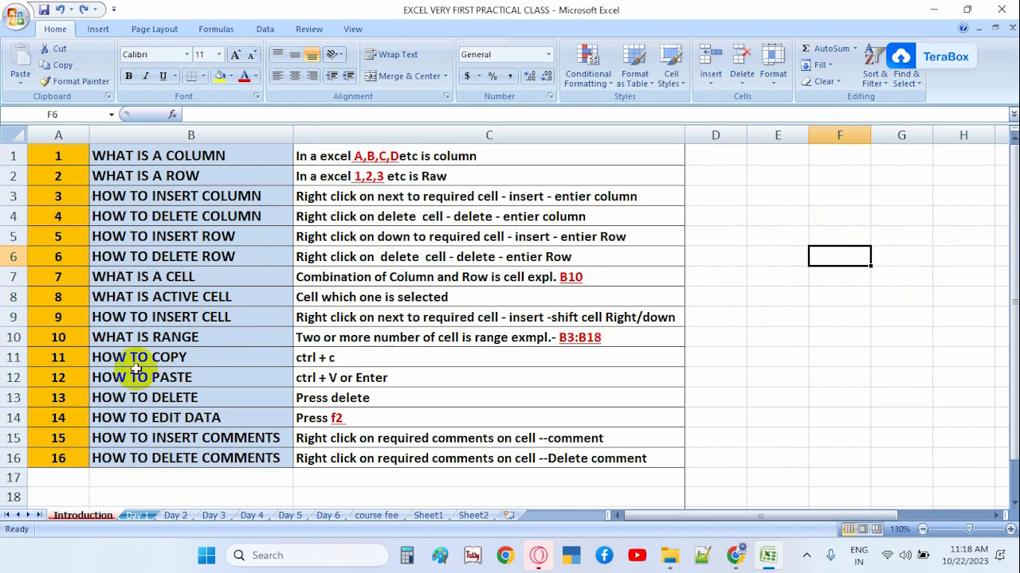
Introduce the WHAT IS RANGE topic in B10 and select the range E1:E10 as an example.
click(117, 338)
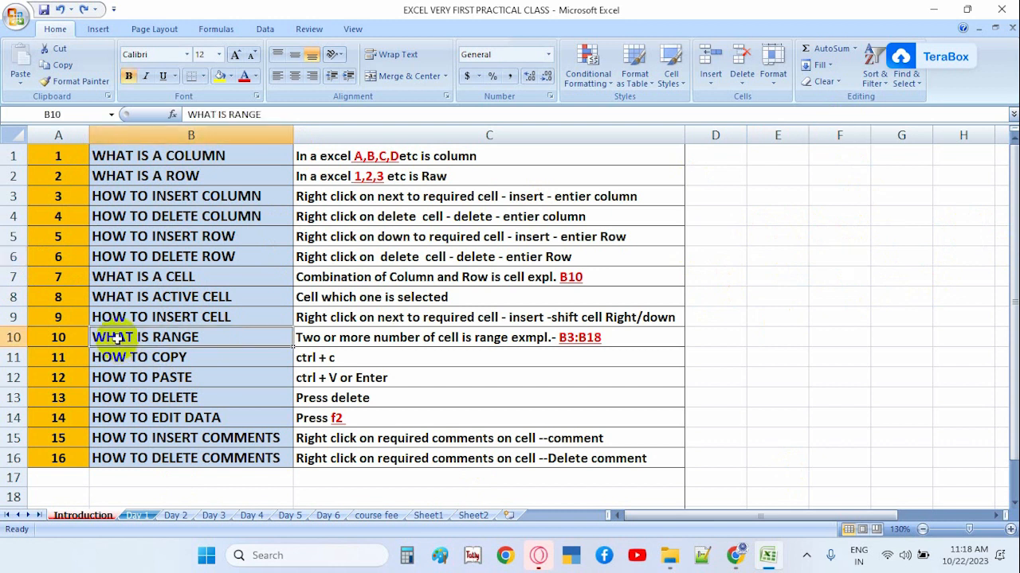
click(364, 352)
click(787, 335)
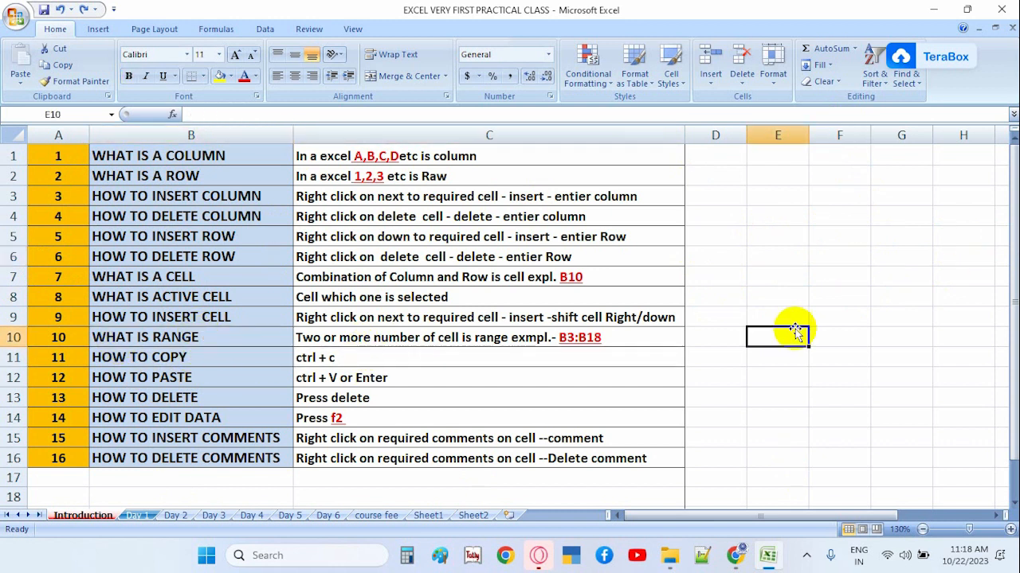
click(778, 136)
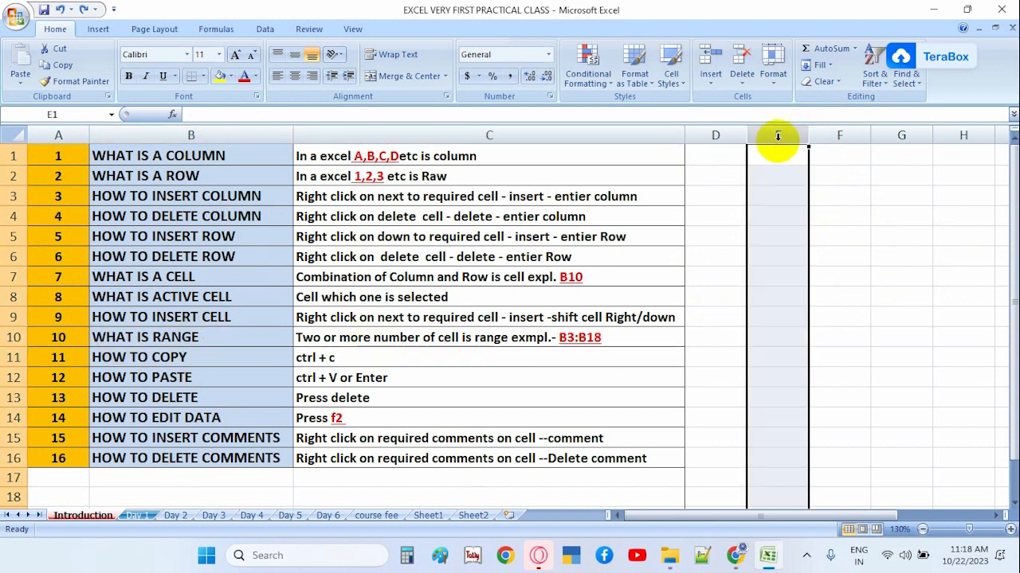
click(778, 212)
drag(773, 151, 766, 345)
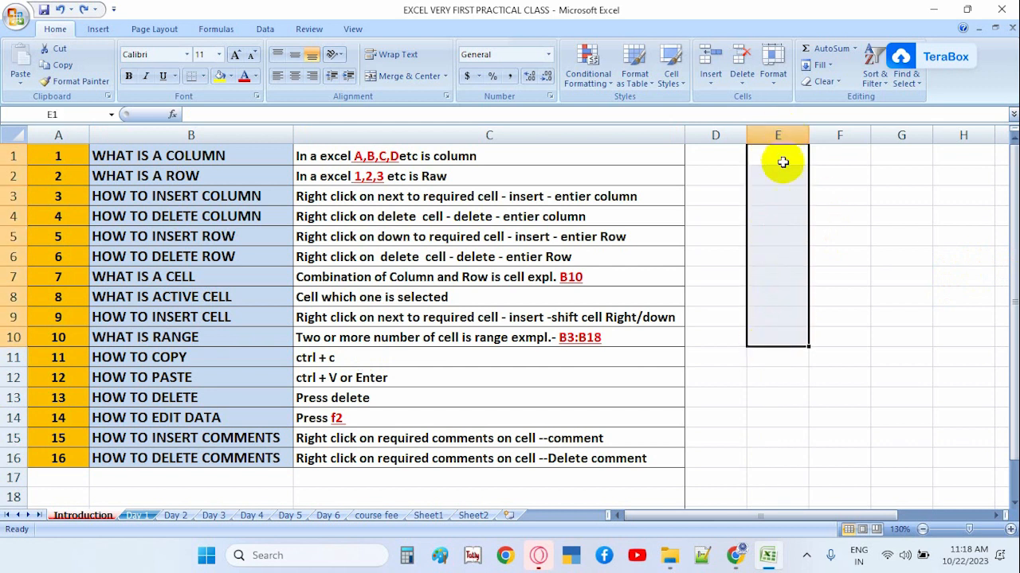
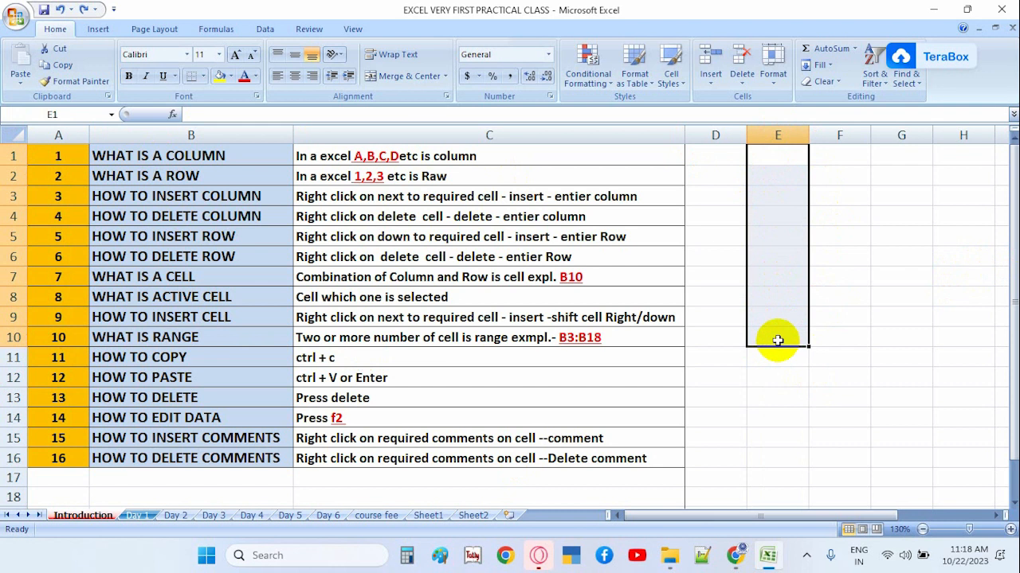
Enter the range reference E1:E10 as text in cell E4.
click(778, 212)
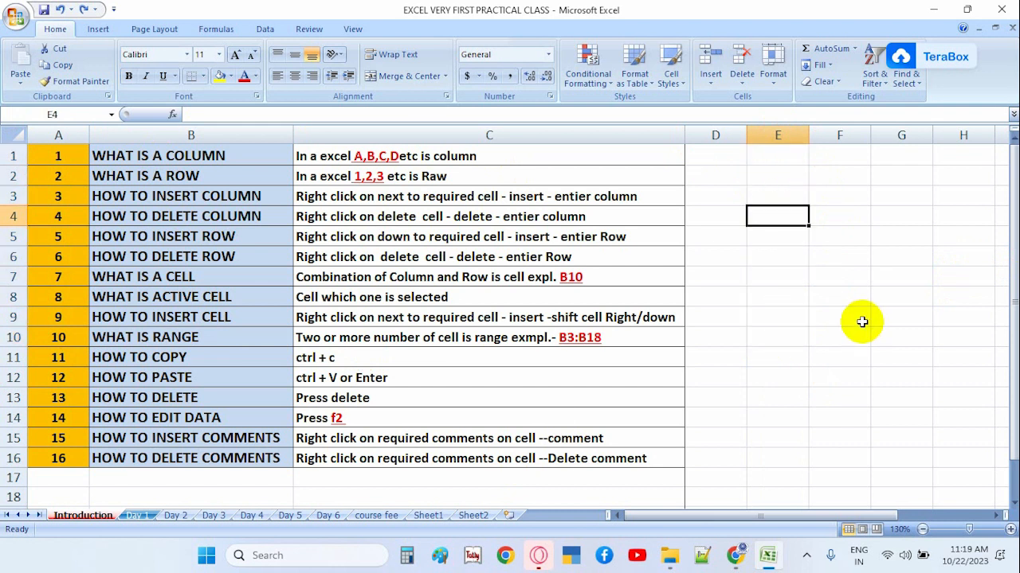
key(Caps_Lock)
text(E1:E10)
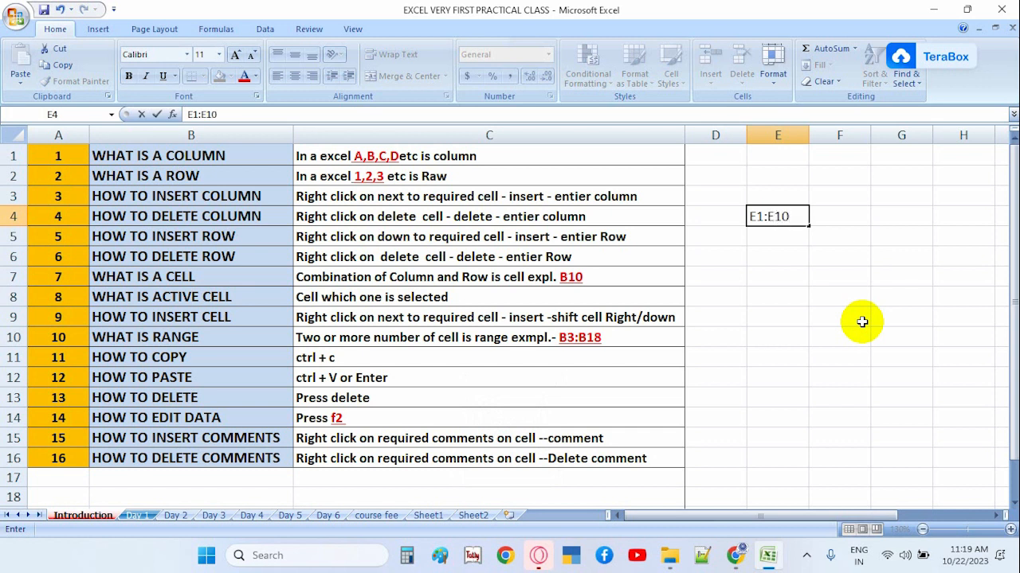
click(849, 256)
Highlight the range E1:E10 and its end cells E1 and E10 to explain the reference, and clear the text in E4.
drag(766, 153, 789, 337)
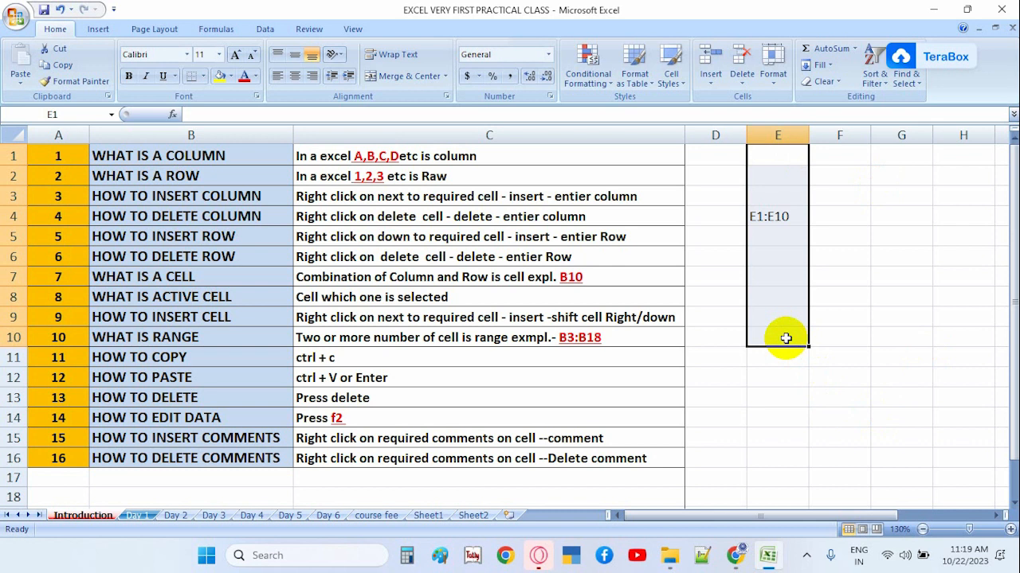
click(776, 153)
click(787, 335)
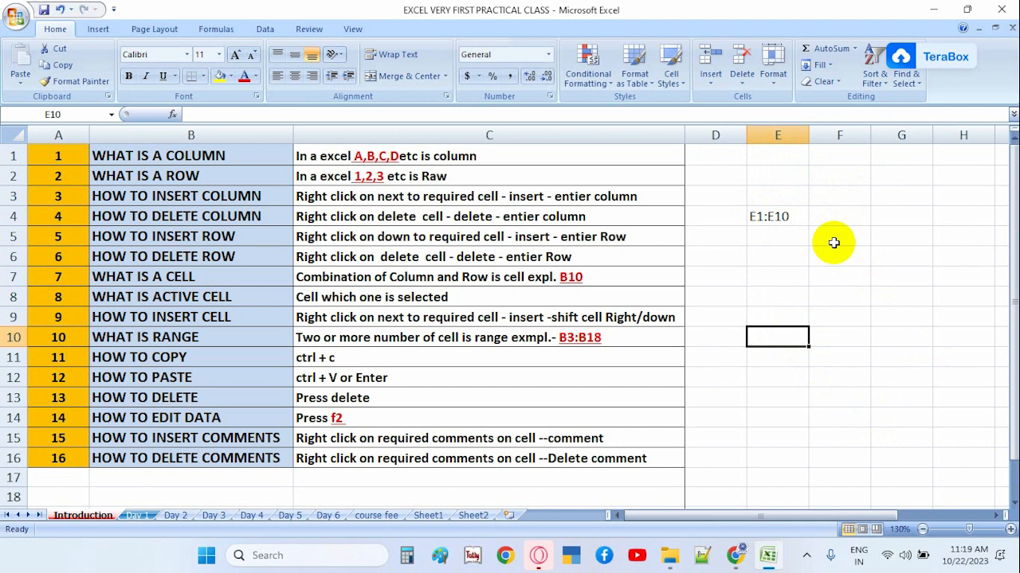
drag(777, 156, 791, 313)
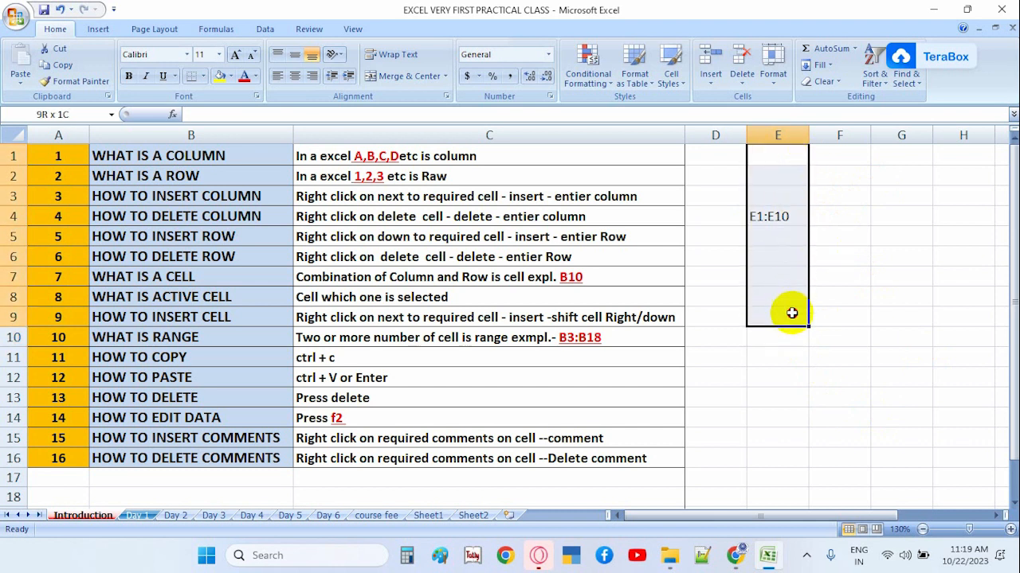
click(785, 217)
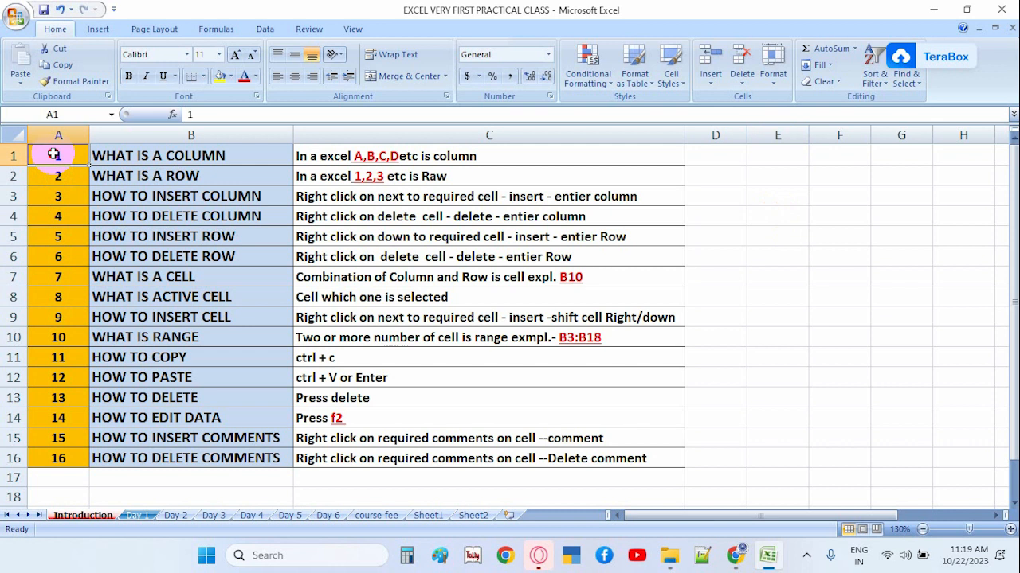
Select the range A1:A10 and point out its first cell A1 and last cell A10.
drag(50, 153, 47, 339)
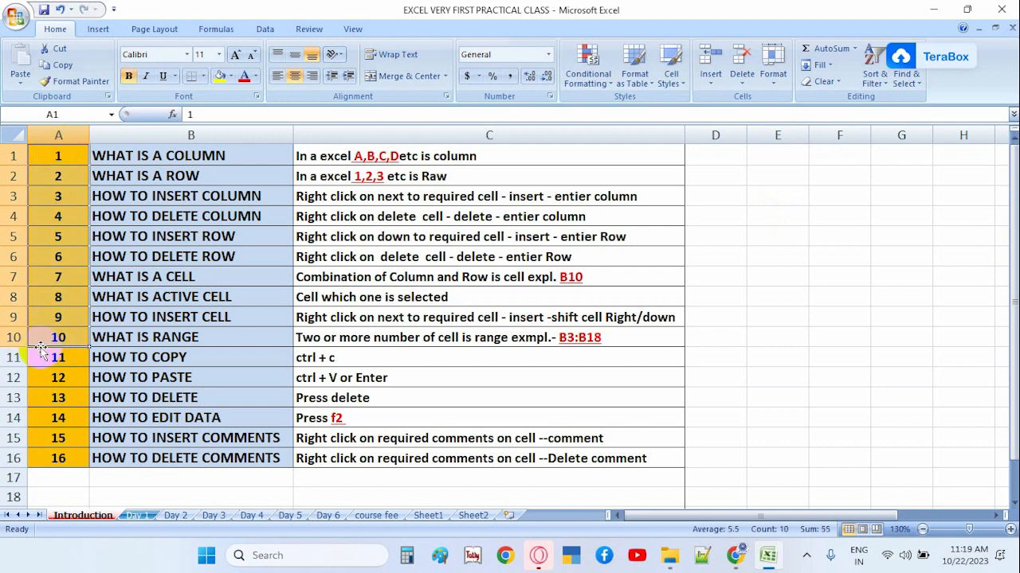
click(58, 155)
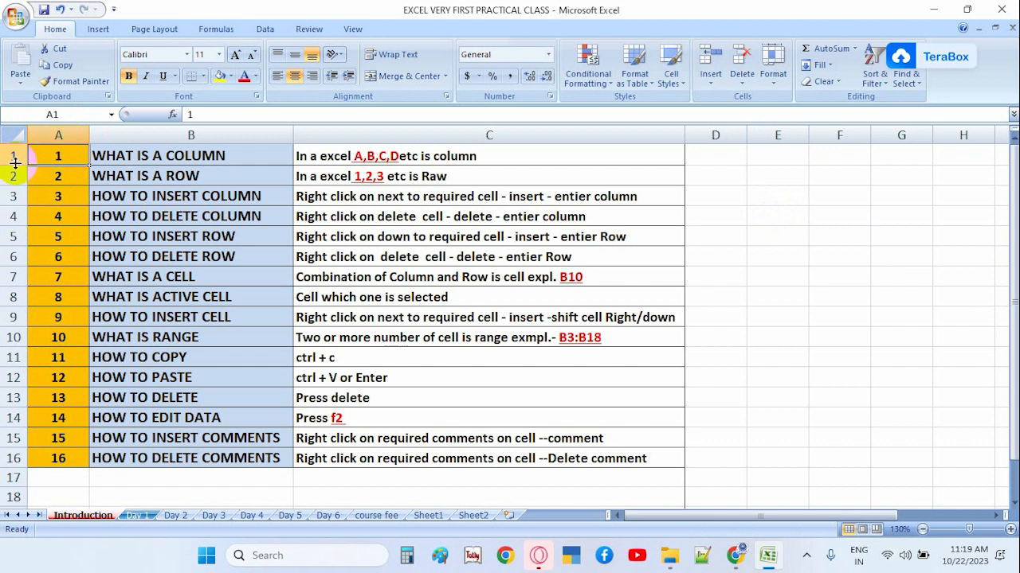
click(61, 334)
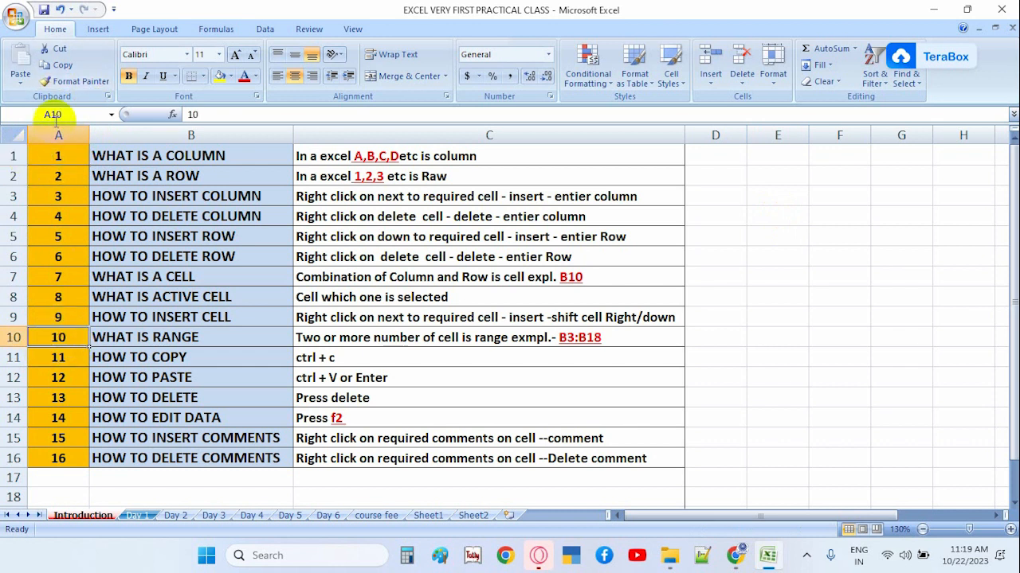
click(57, 155)
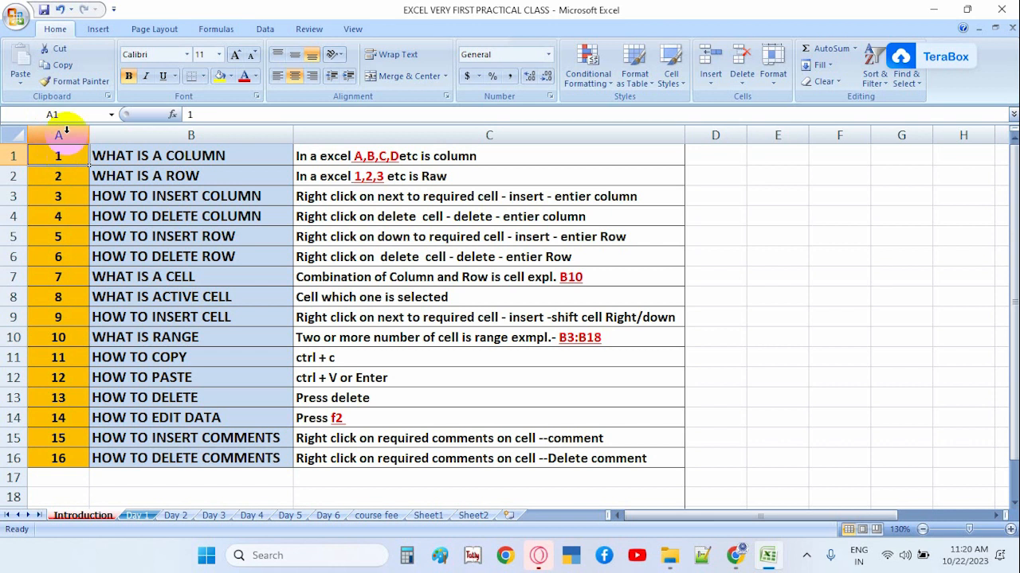
click(56, 337)
Enter the range reference A1:A10 in cell E3 as an example, and delete it from the cell.
click(762, 201)
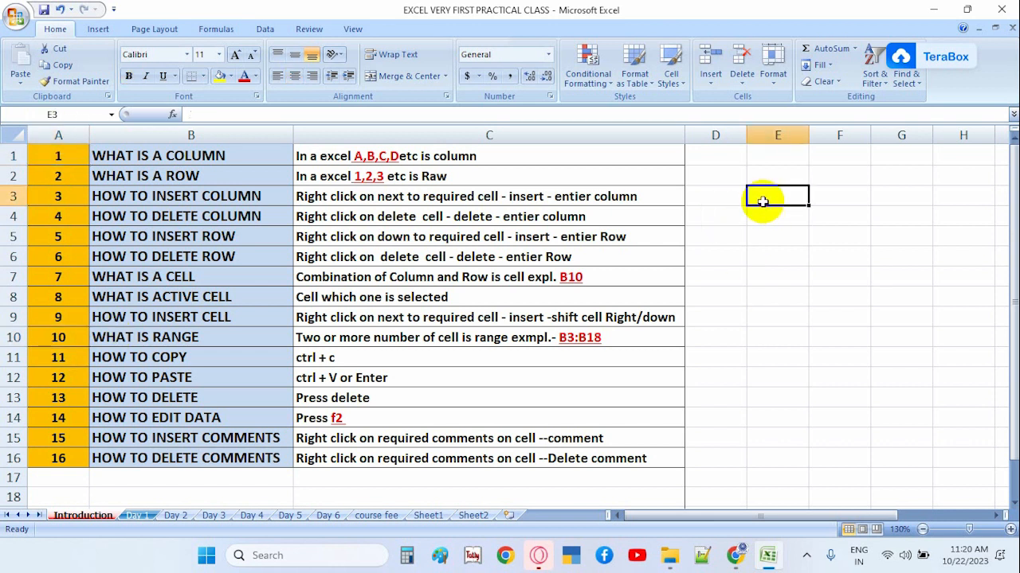
text(A)
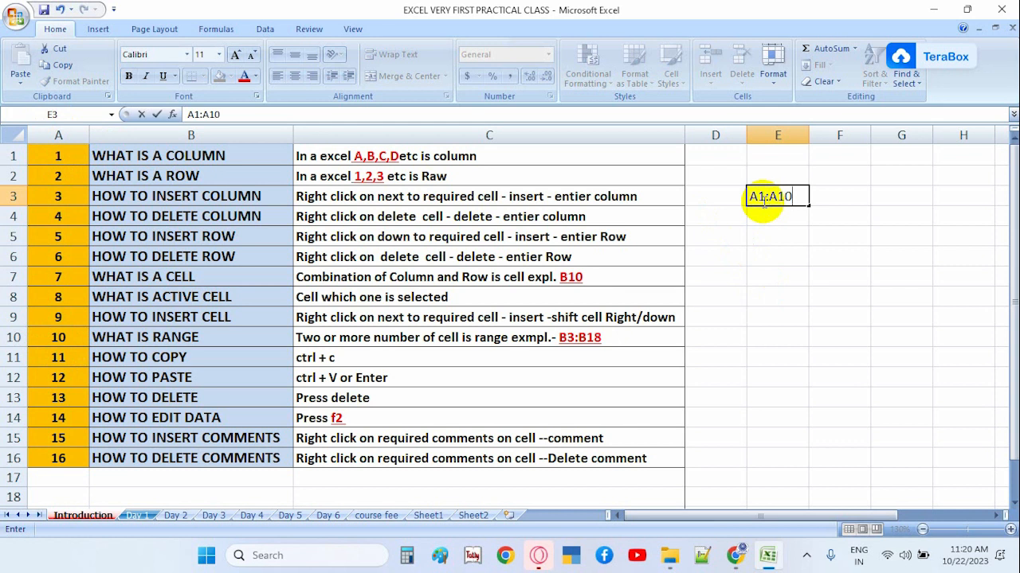
text(1:A10)
click(824, 254)
click(769, 197)
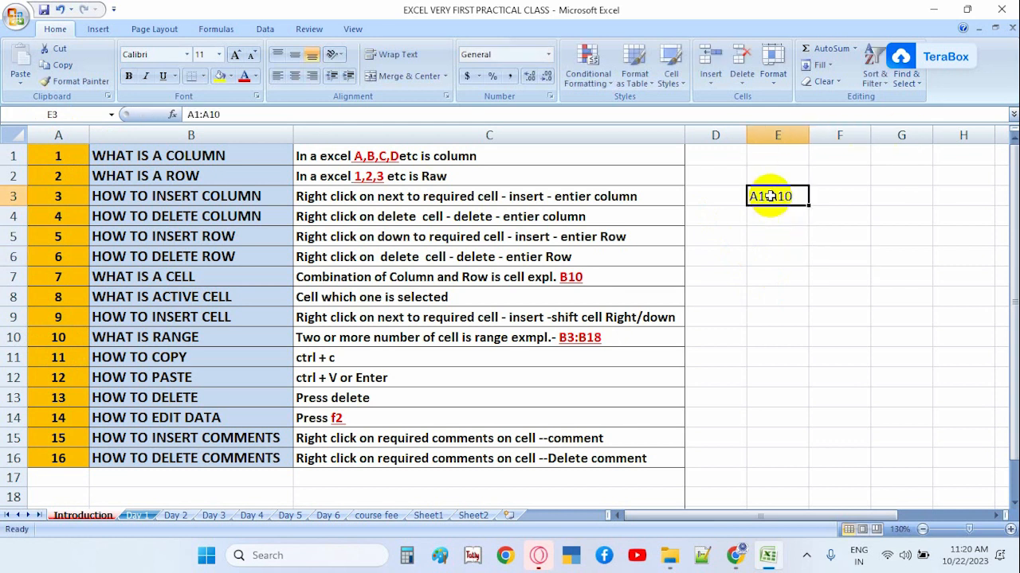
key(Delete)
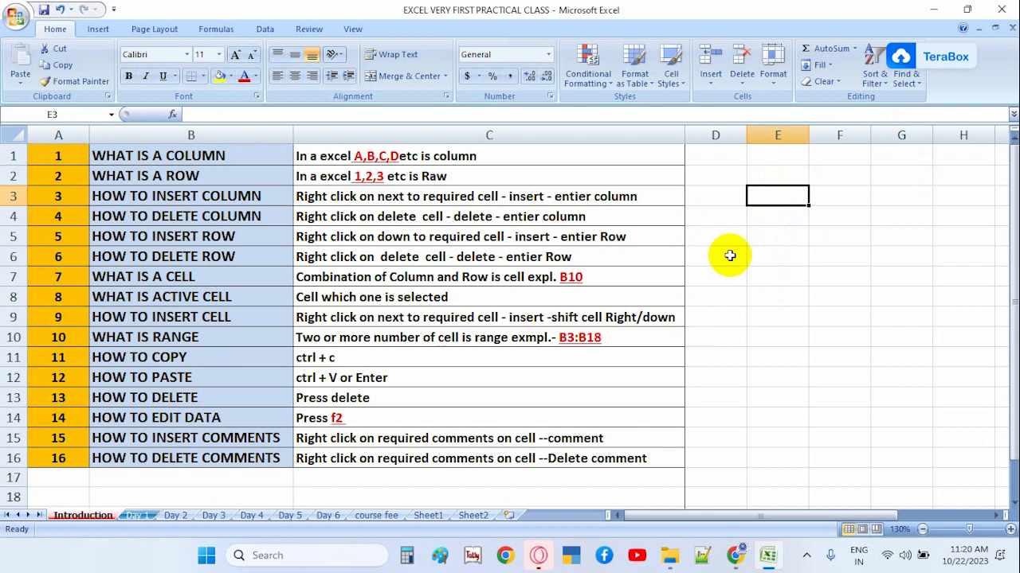
Copy the HOW TO COPY cell B11 into cell E5, and undo the paste.
click(779, 216)
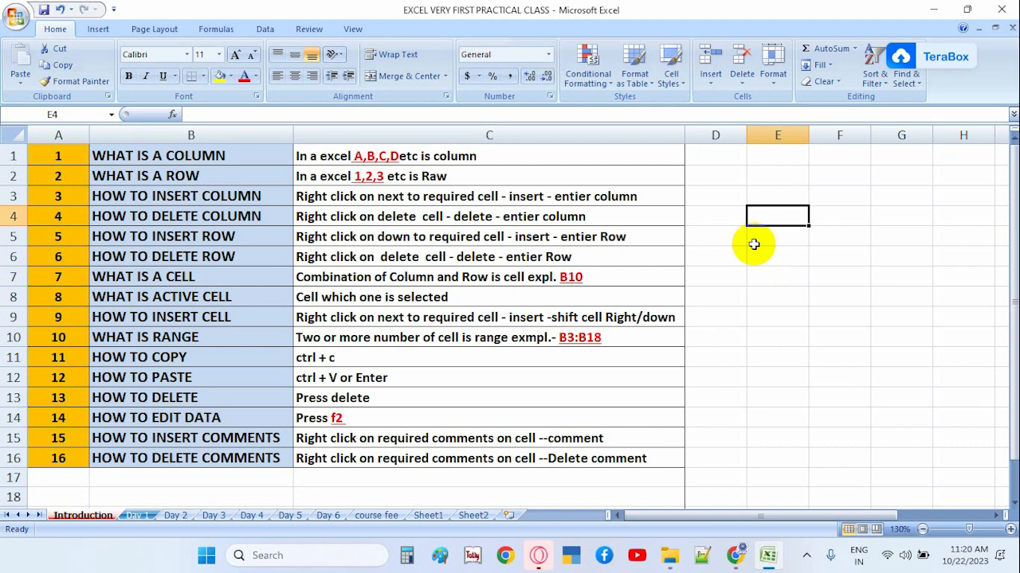
click(163, 360)
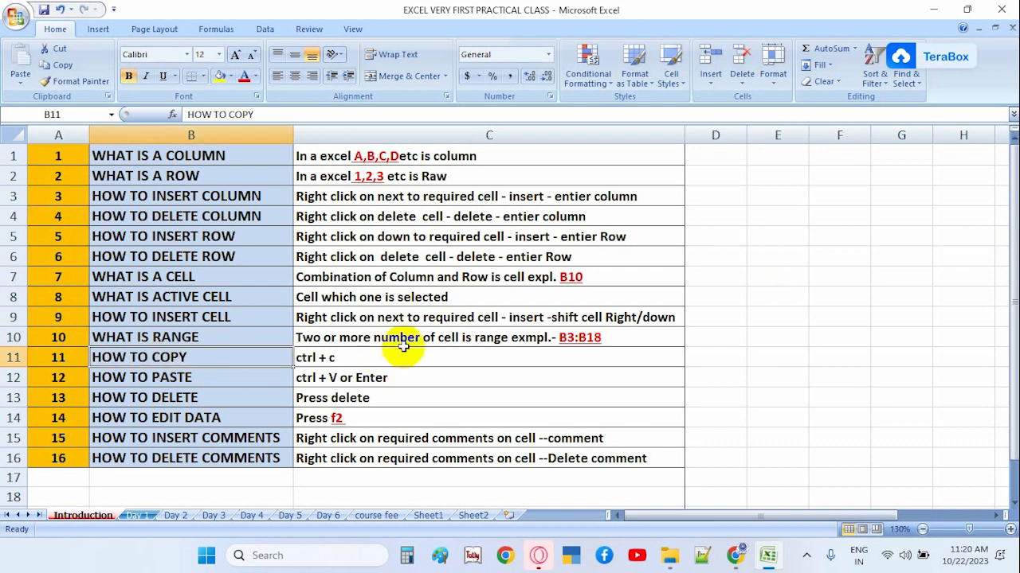
right_click(218, 357)
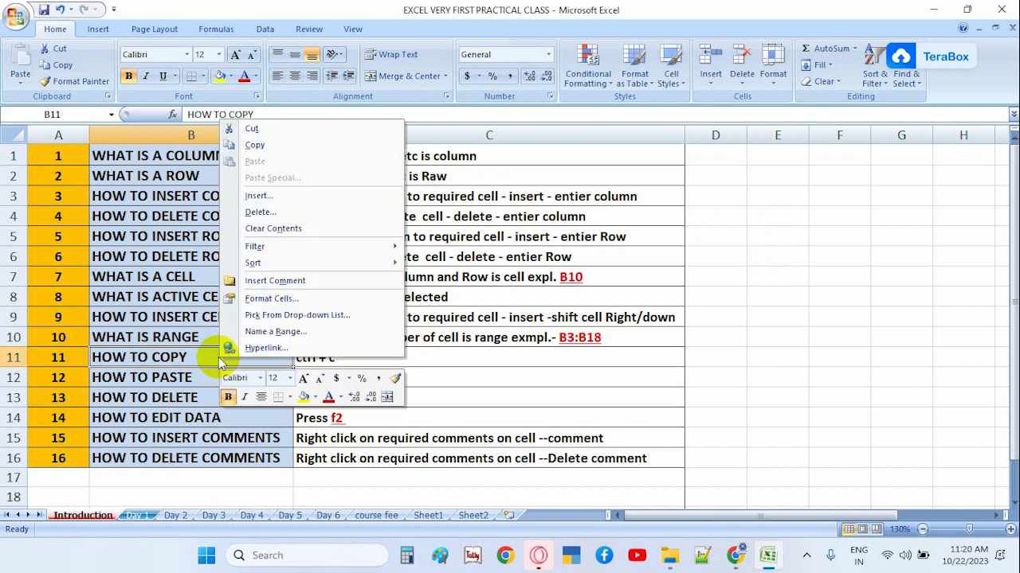
click(257, 144)
click(785, 235)
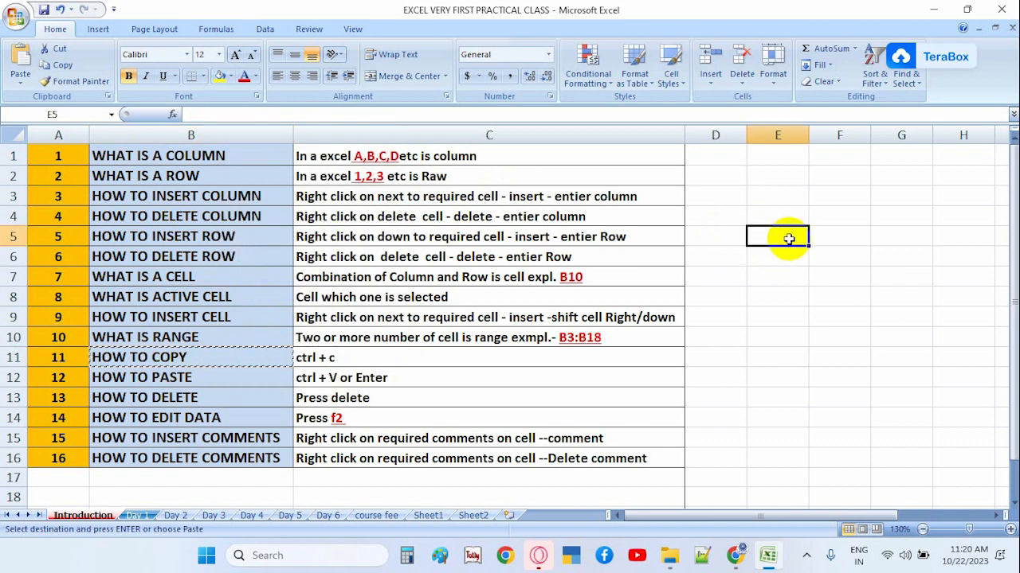
right_click(787, 236)
click(825, 282)
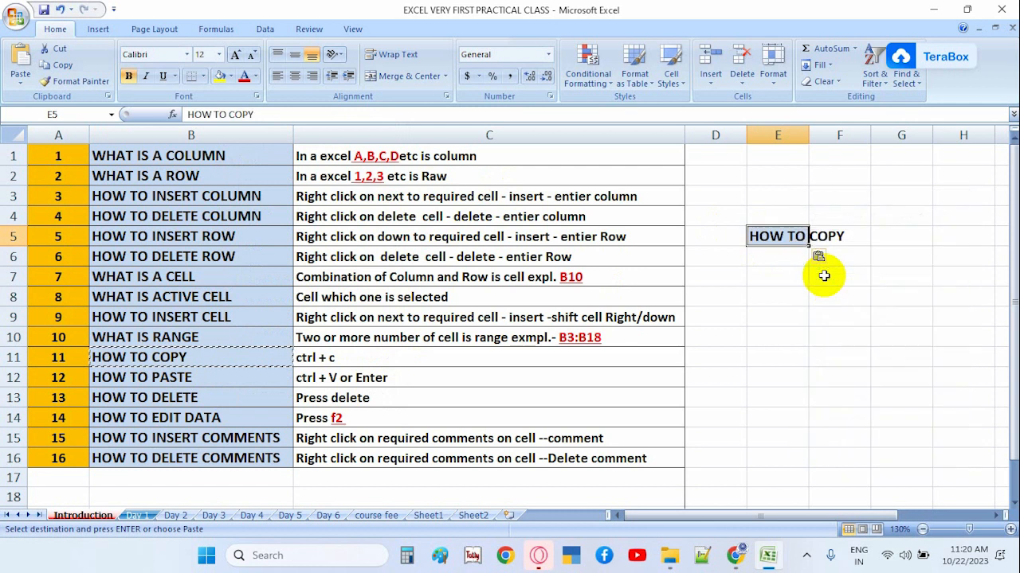
click(876, 293)
key(ctrl+z)
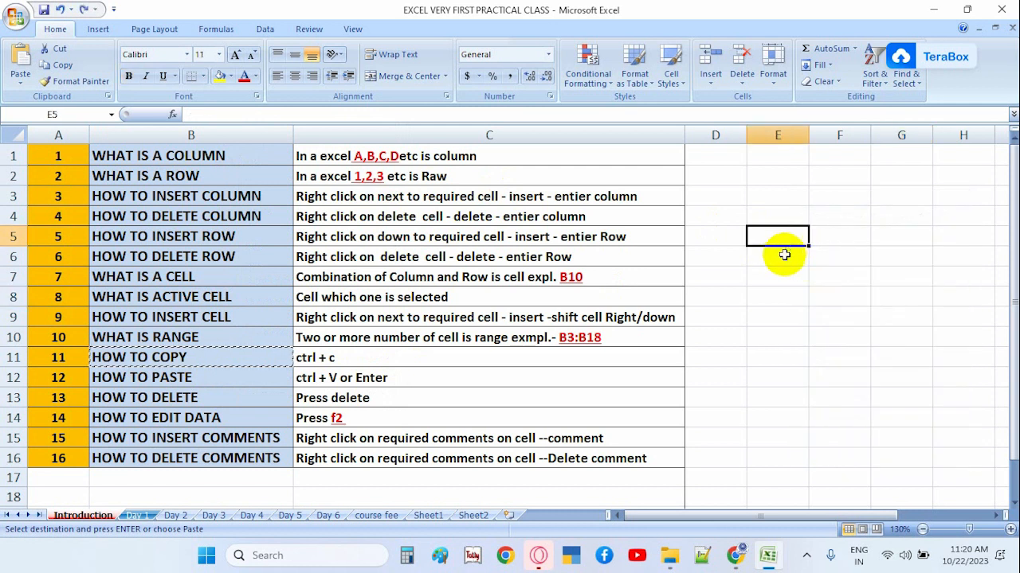
key(Escape)
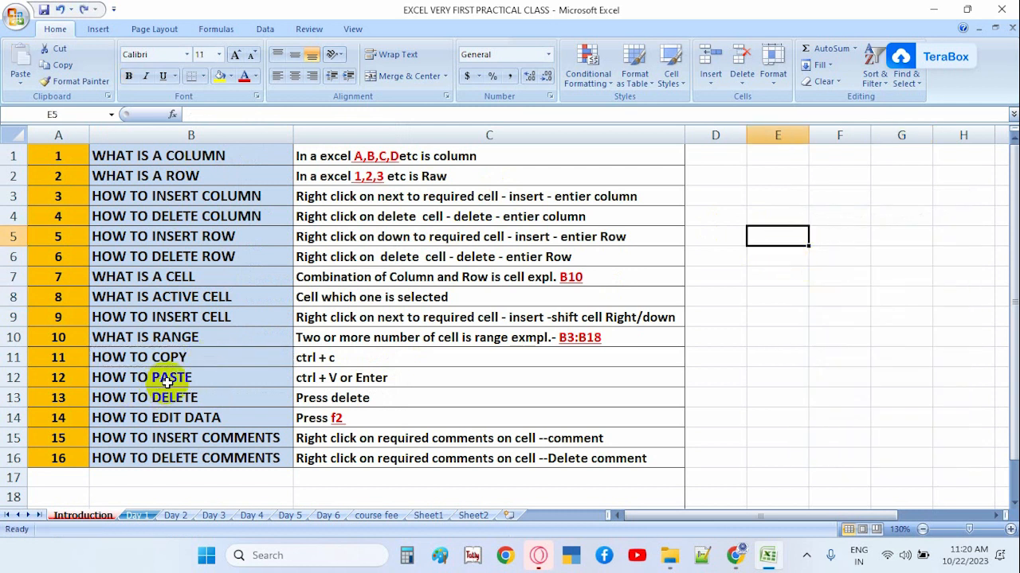
Delete the text of the HOW TO DELETE cell B13 and undo the deletion.
click(166, 381)
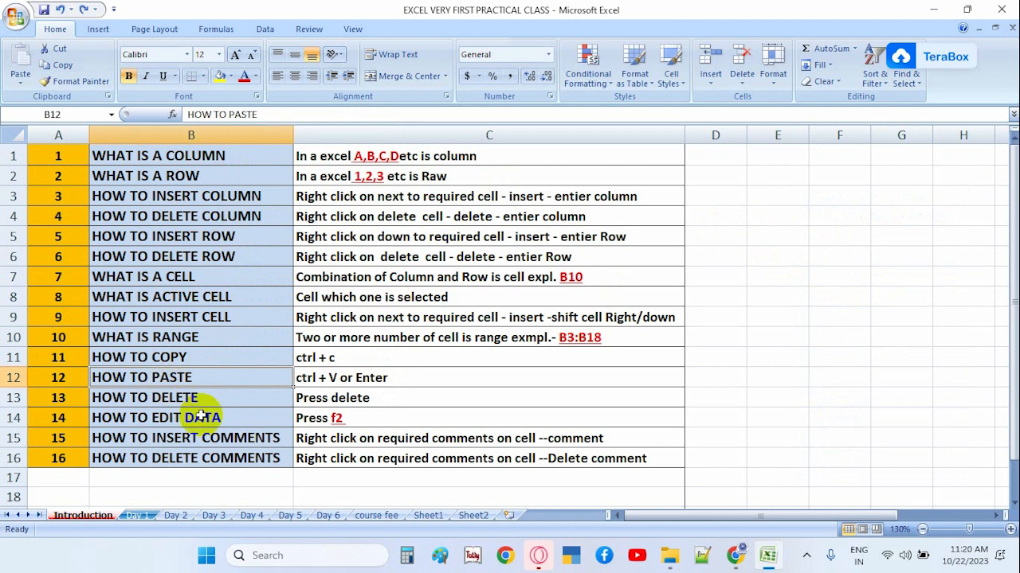
click(184, 399)
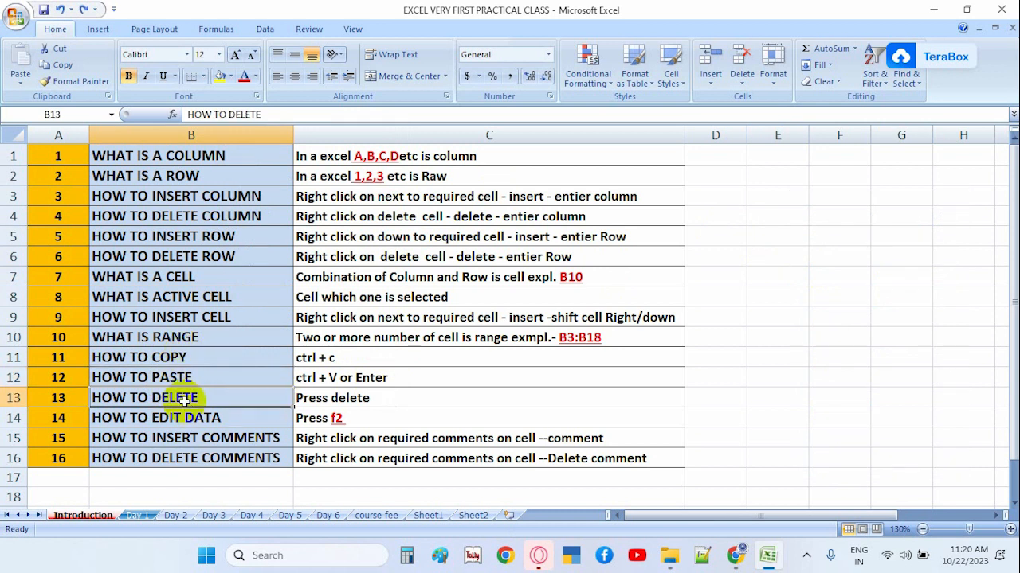
key(Delete)
key(ctrl+z)
Open the Delete options for cell B13 and cancel them.
right_click(185, 402)
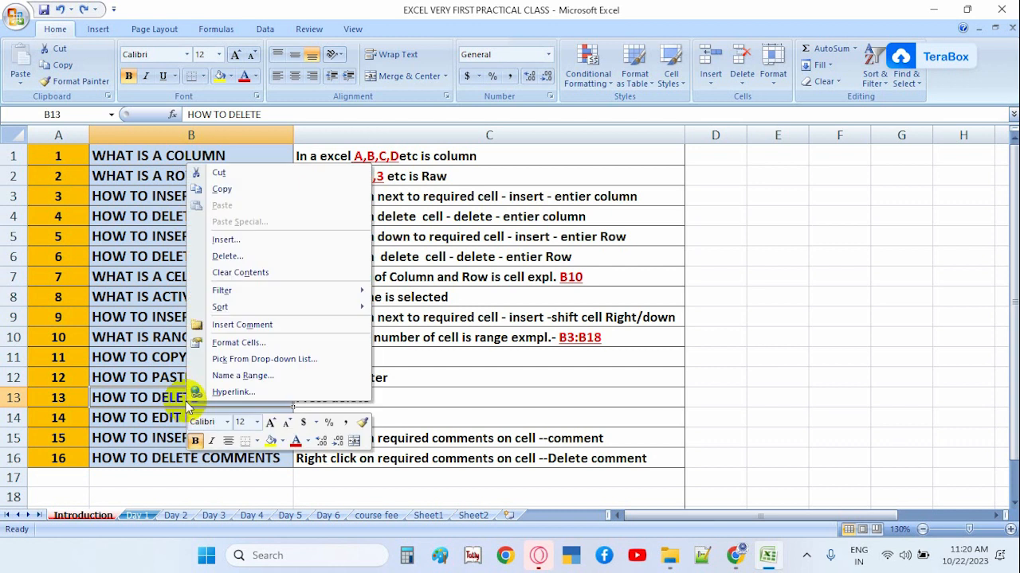
click(244, 257)
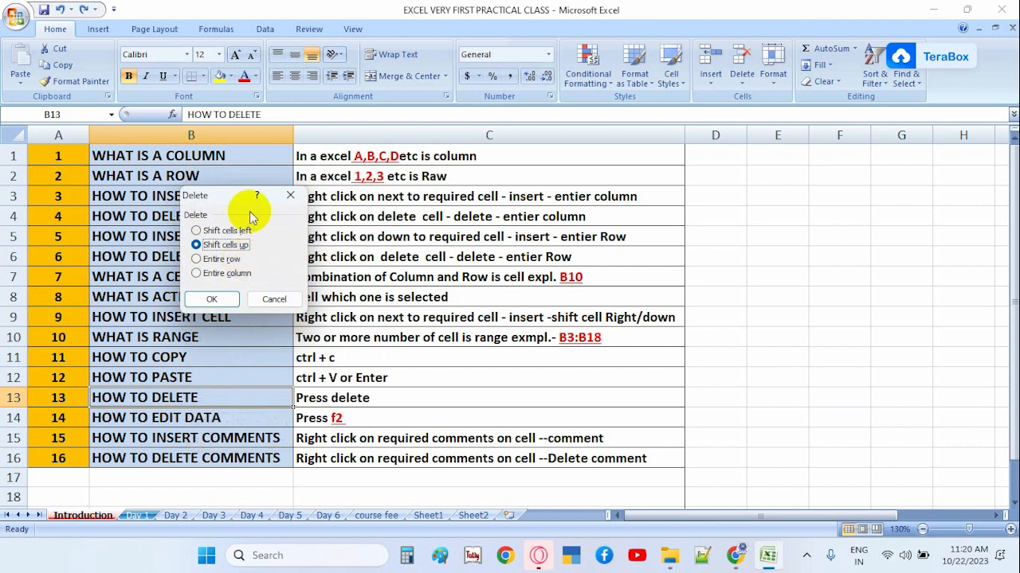
click(274, 299)
click(487, 402)
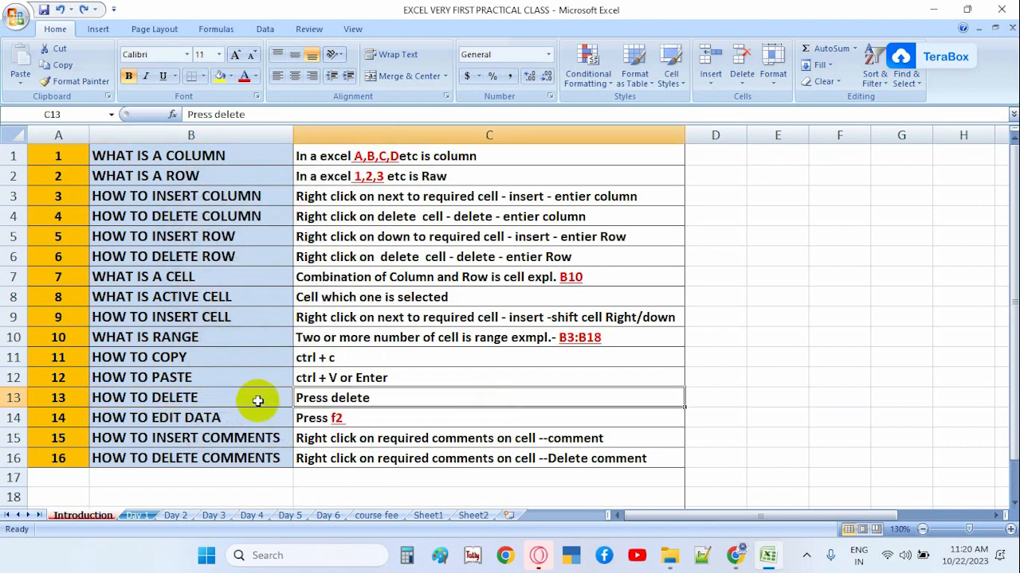
Repeat the demonstration of clearing the contents of B13, and restore the text.
click(205, 406)
key(Delete)
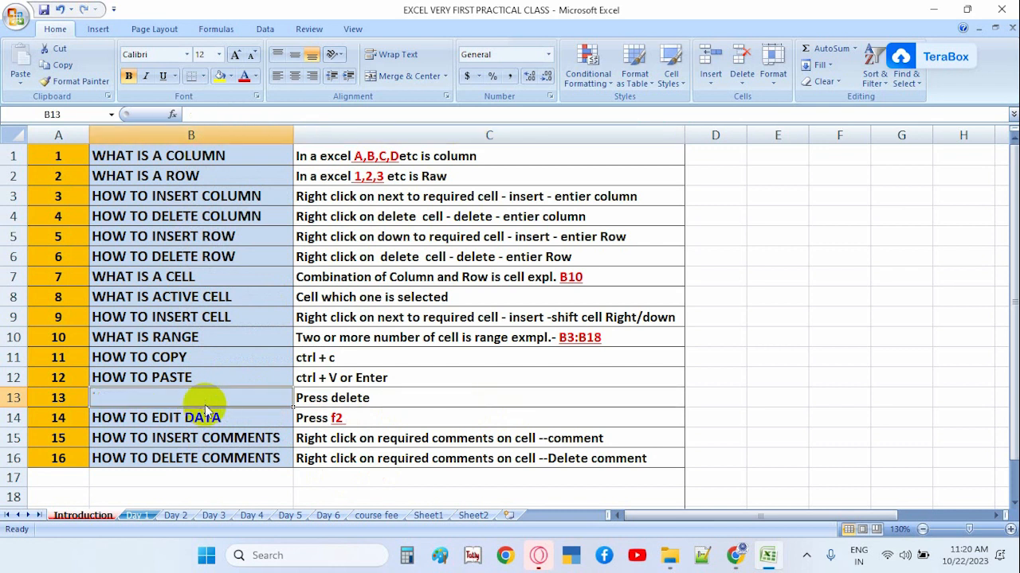
key(ctrl+z)
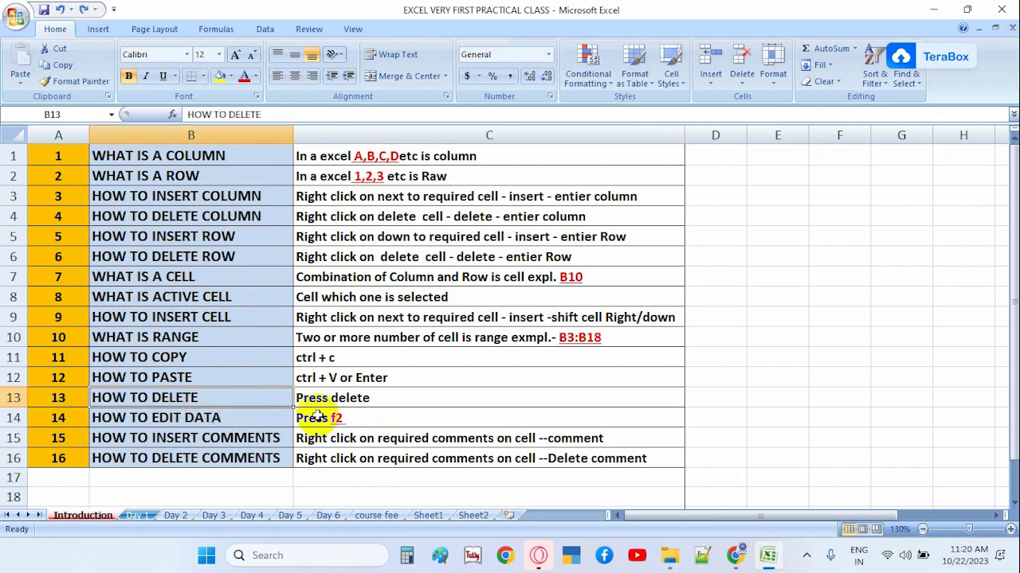
Examine how the formula bar shows the contents of cells such as B1, C4, C15 and C16.
click(784, 391)
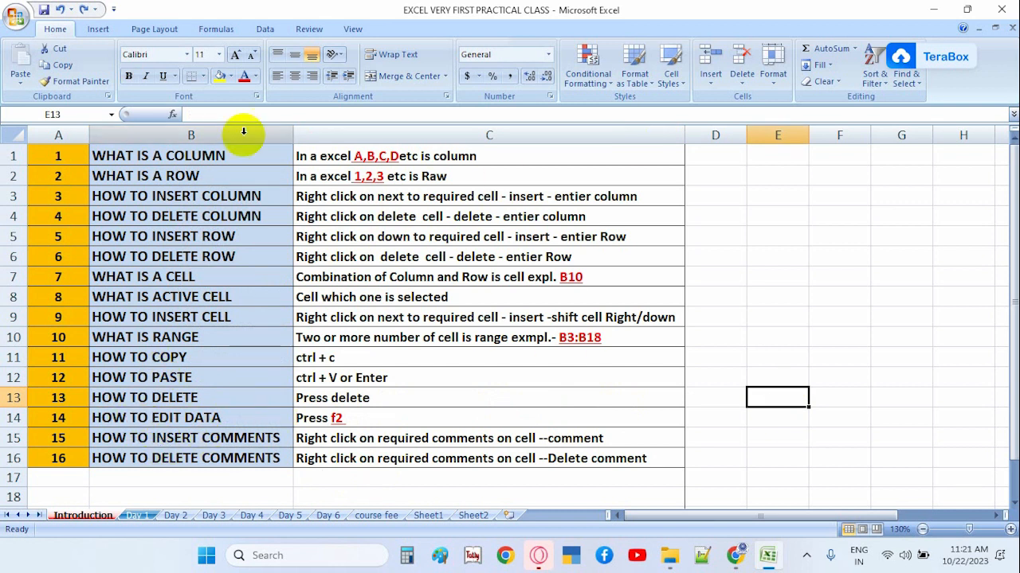
click(182, 157)
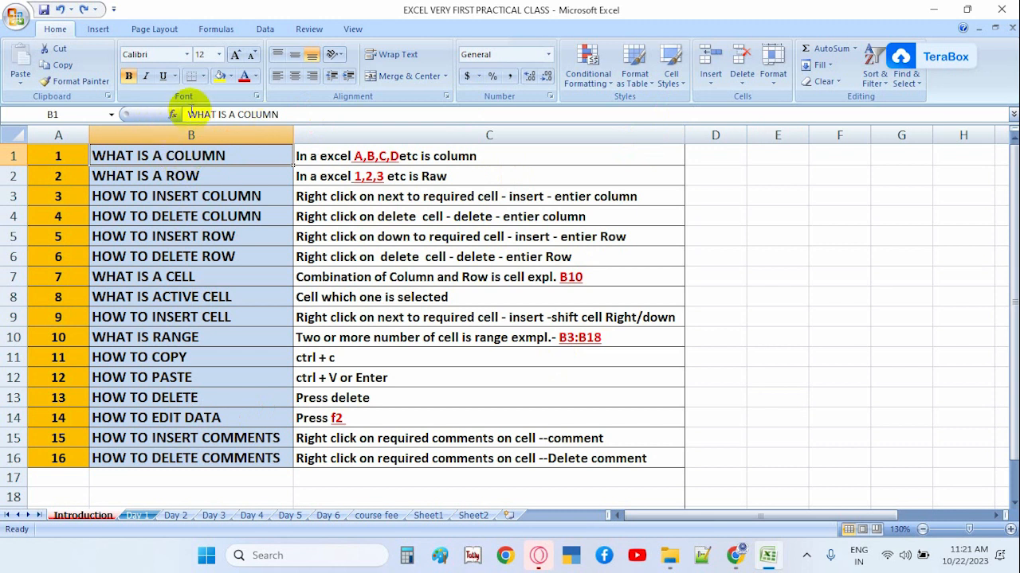
click(298, 110)
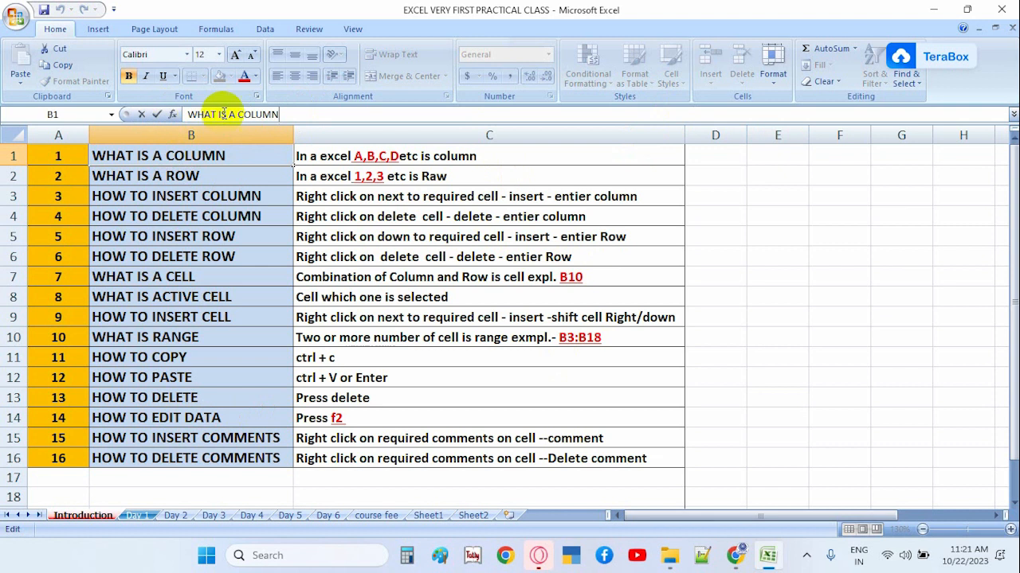
click(820, 277)
click(573, 225)
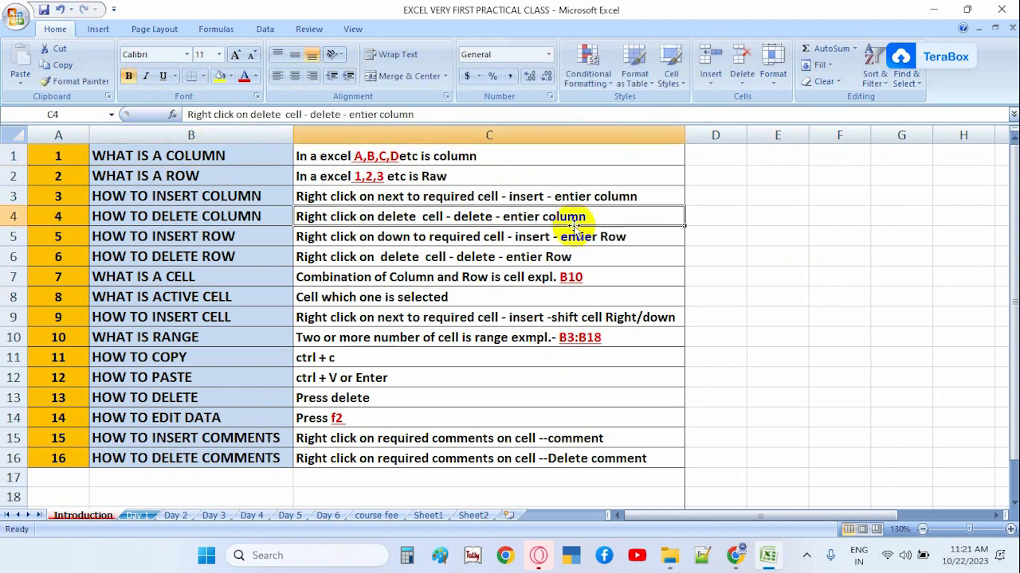
click(509, 339)
click(479, 441)
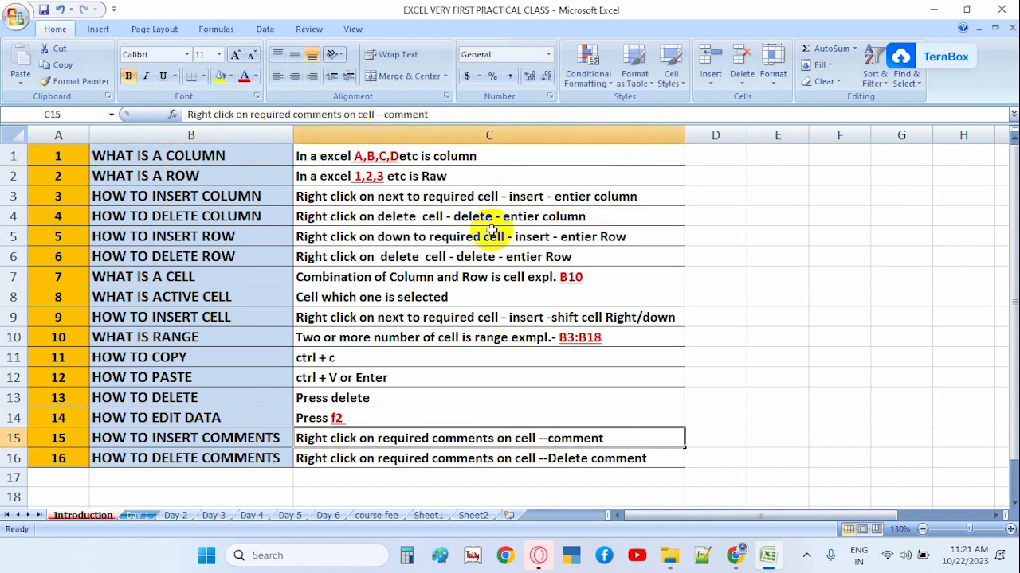
click(537, 458)
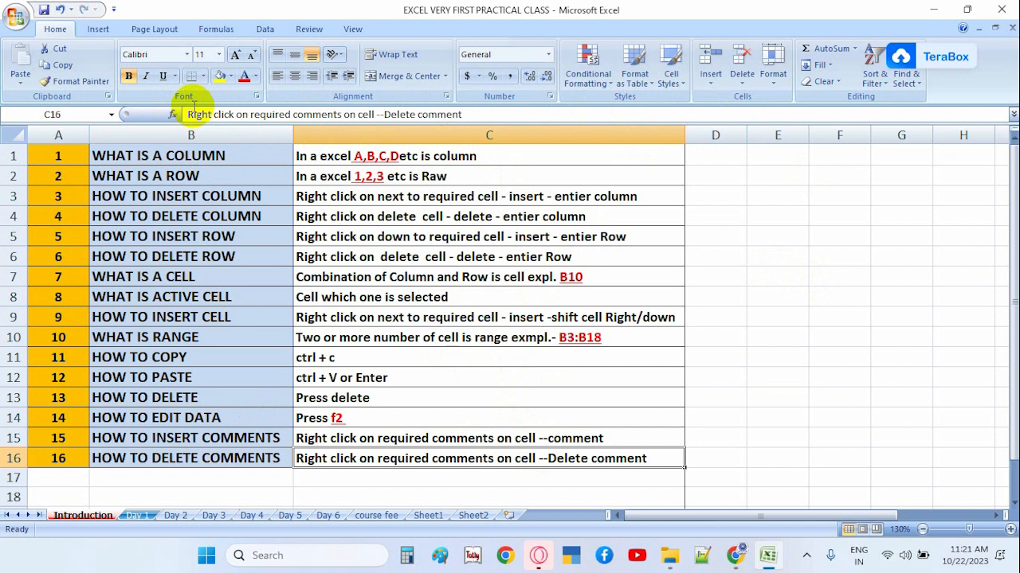
drag(911, 310, 901, 300)
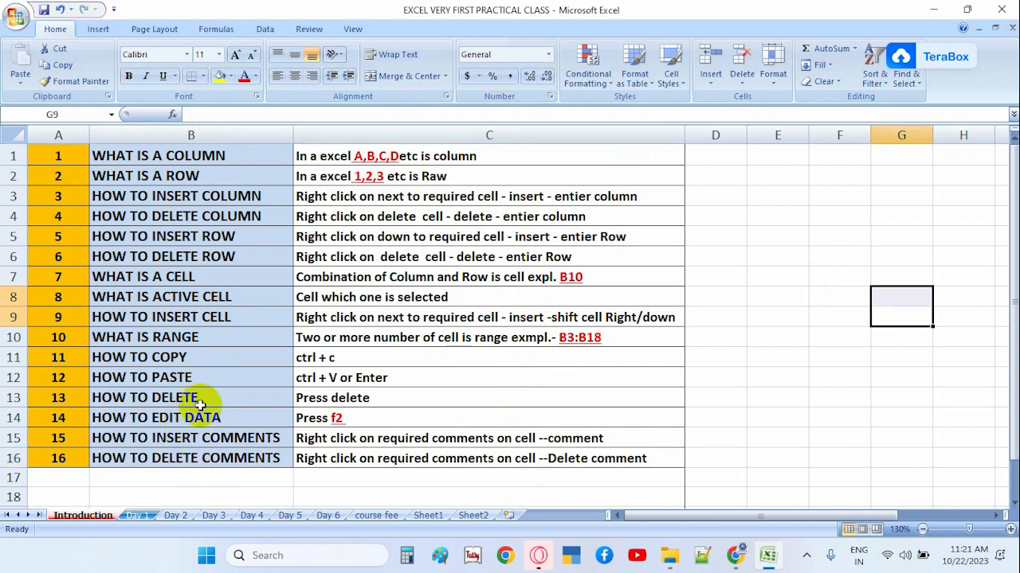
Open cell B3 for editing, append EXCE to HOW TO INSERT COLUMN, and take the added text out again.
click(217, 196)
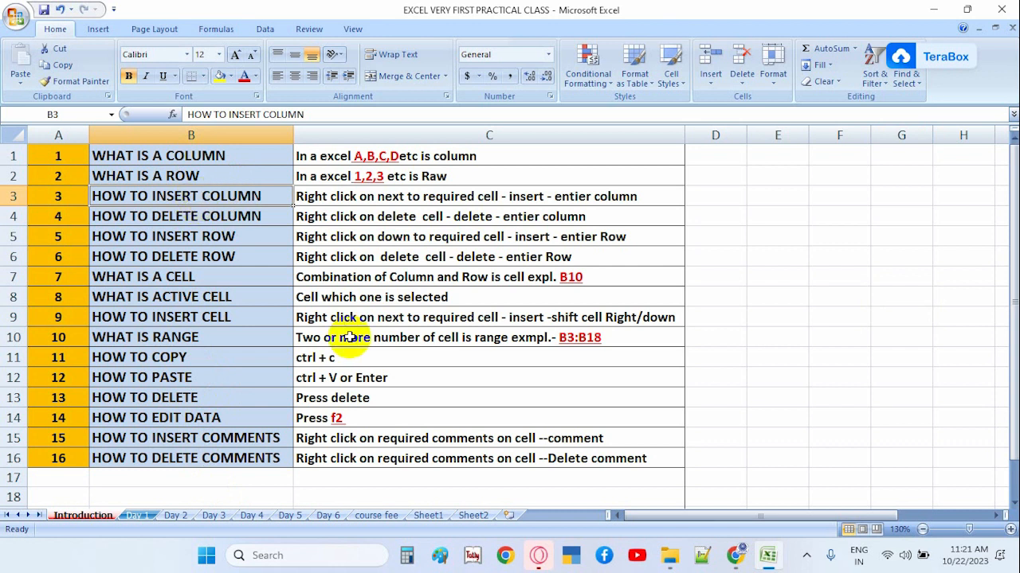
key(F2)
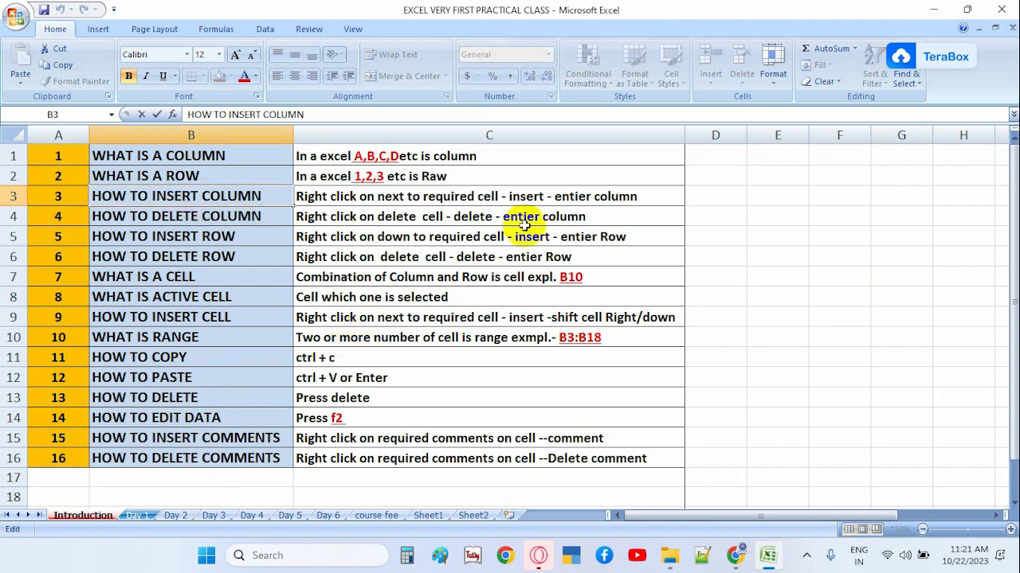
text(EXCE)
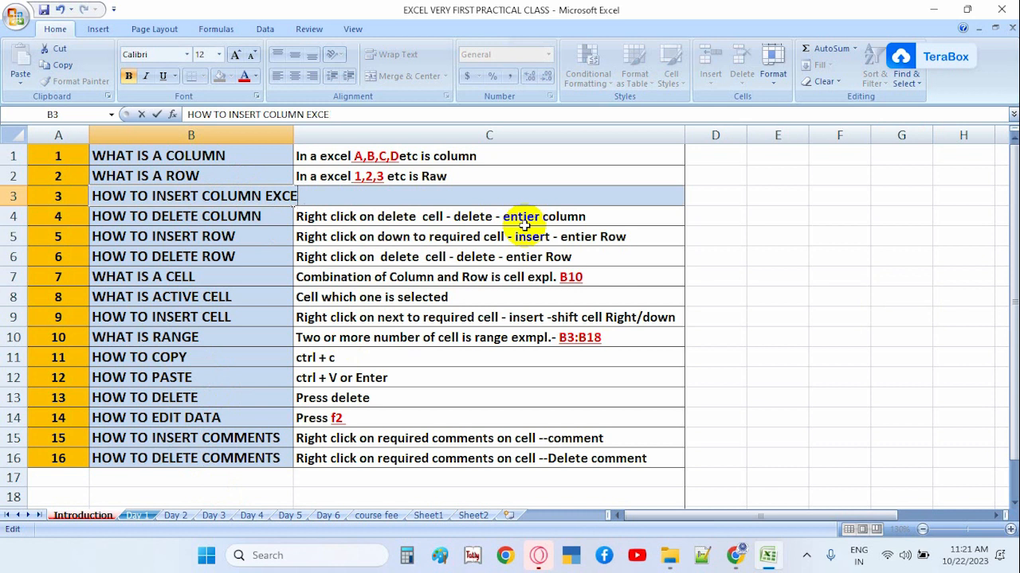
key(Return)
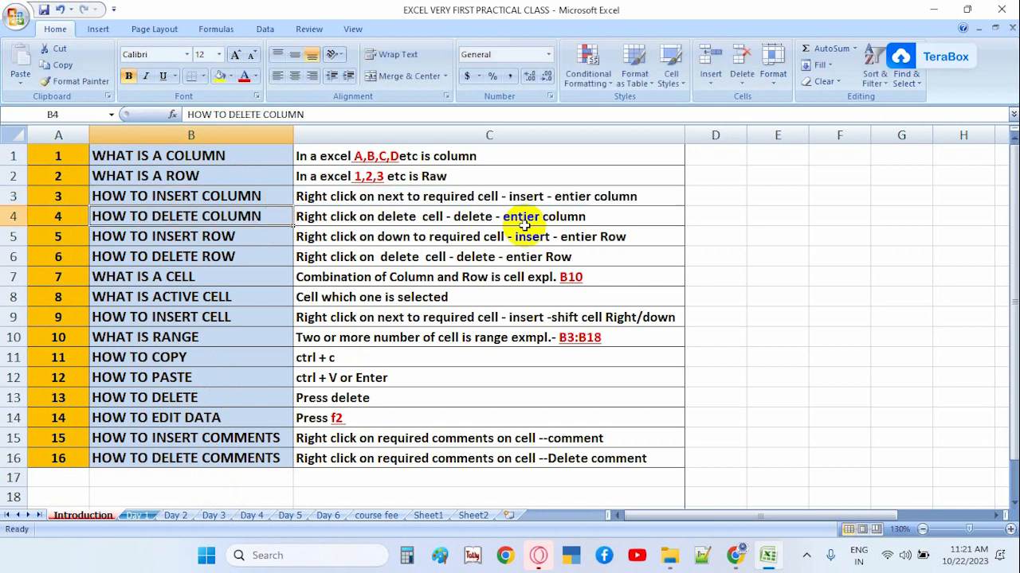
Open the explanation text in cell C3 for editing twice, leaving the cell each time.
click(450, 210)
click(483, 197)
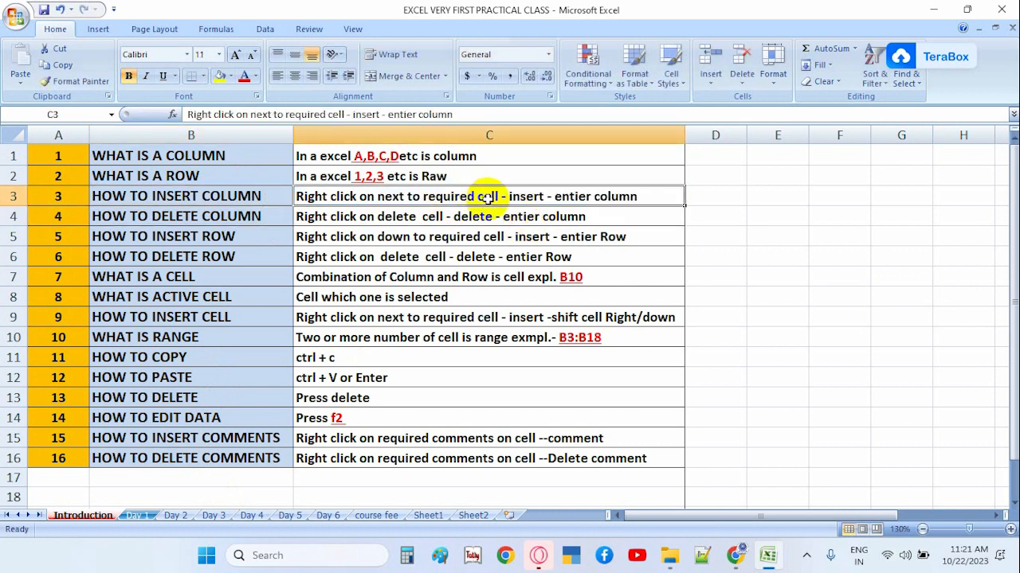
key(F2)
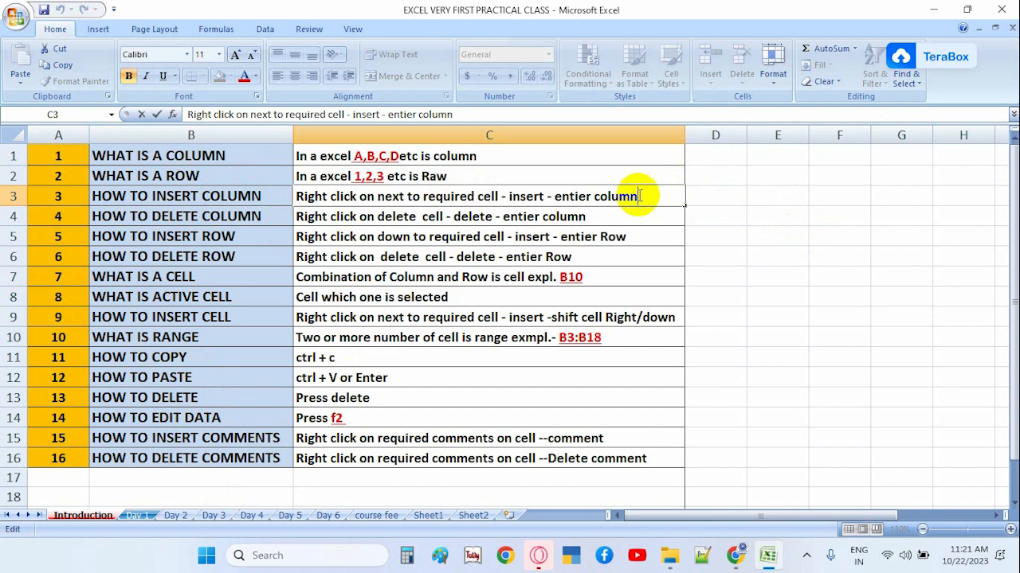
click(773, 235)
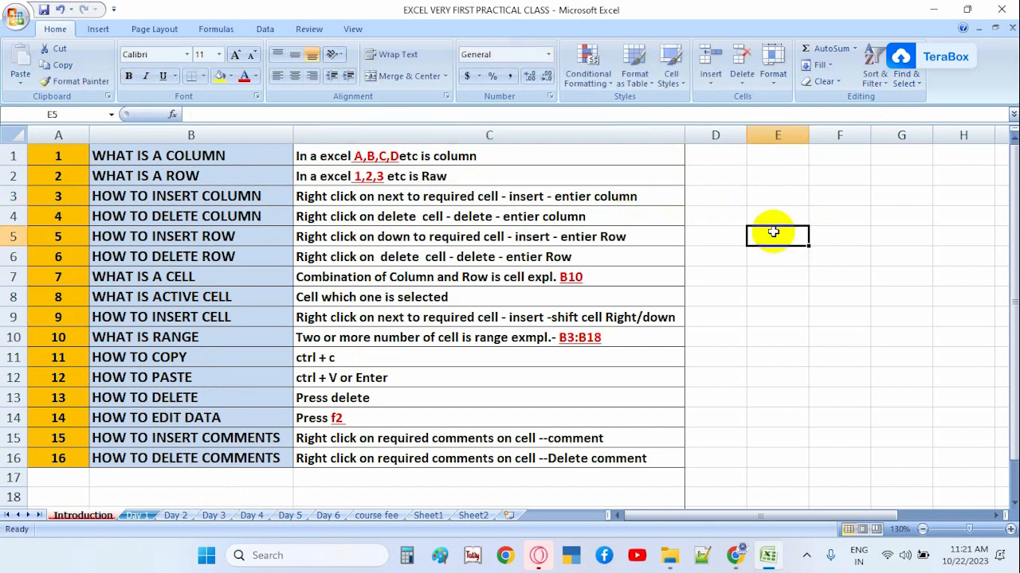
click(583, 195)
key(F2)
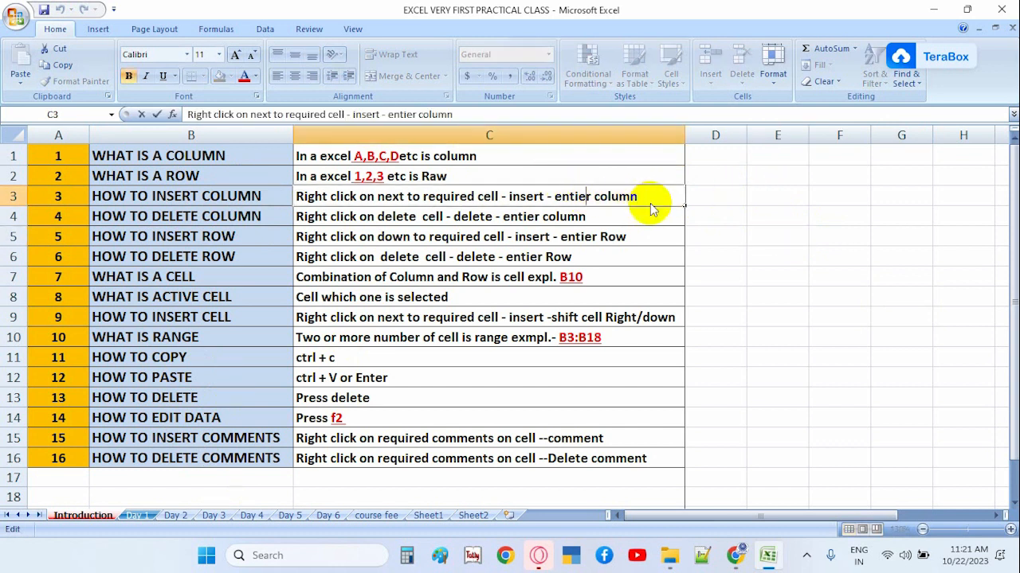
click(898, 243)
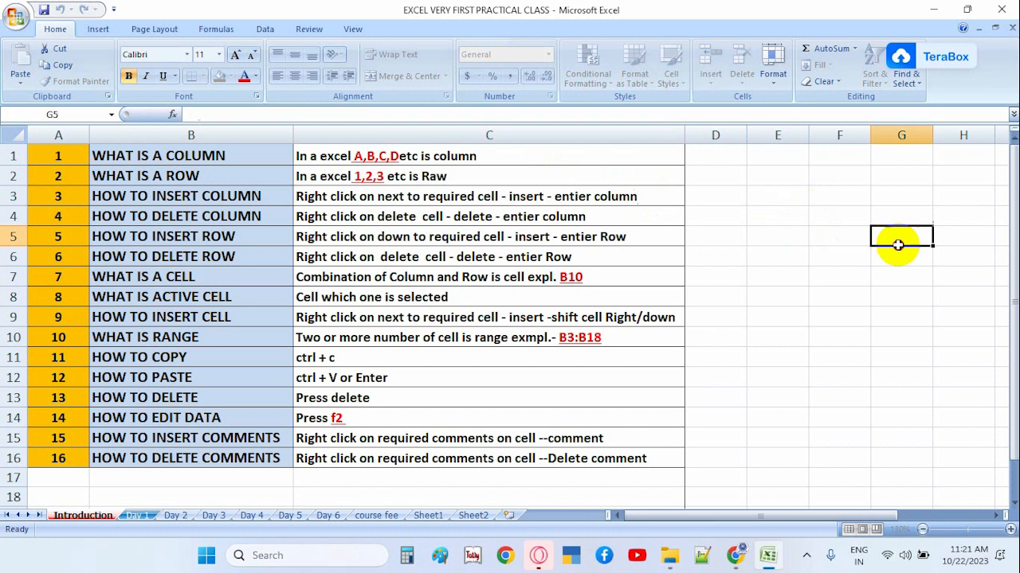
Move the active cell from G5 to C3, open its text for editing once more, and leave the cell.
key(Left)
key(Left)
key(Left)
key(Left)
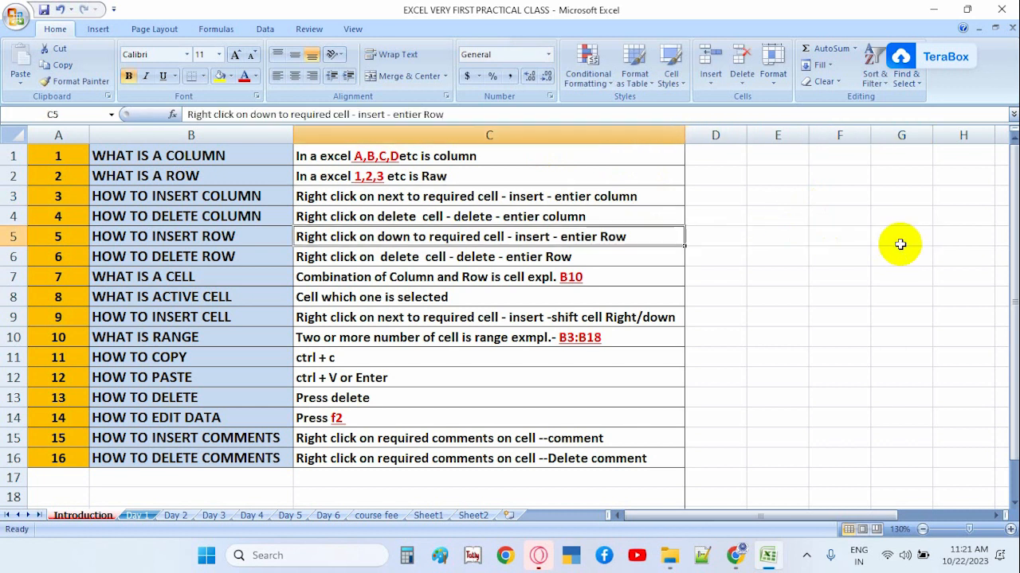
key(Up)
key(Up)
key(Up)
key(Down)
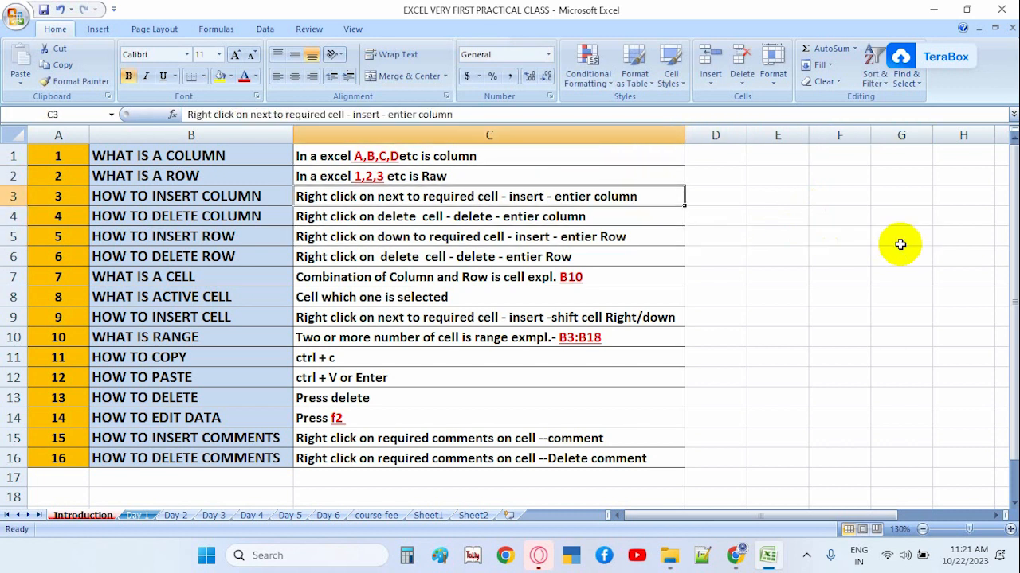
key(F2)
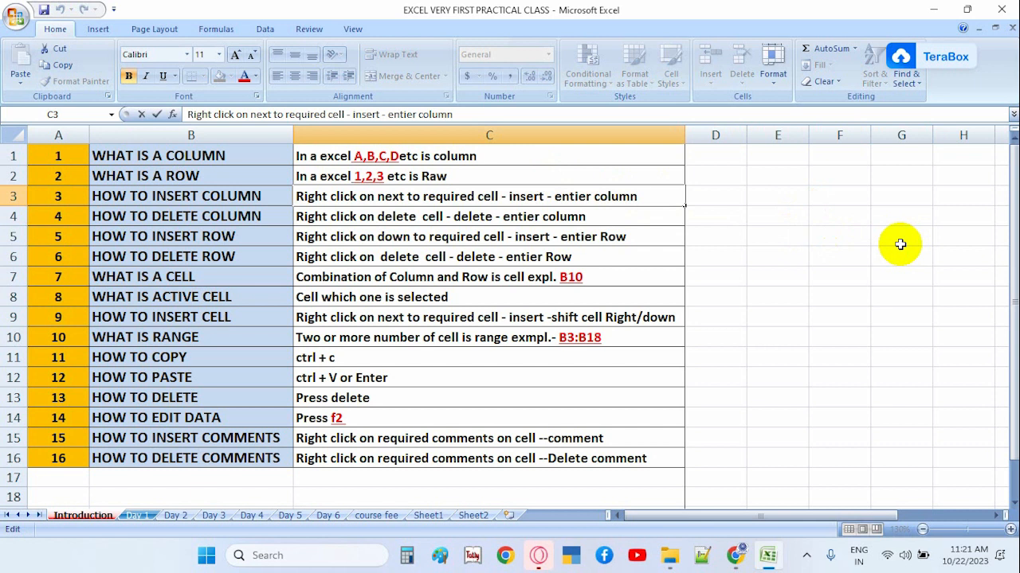
click(844, 235)
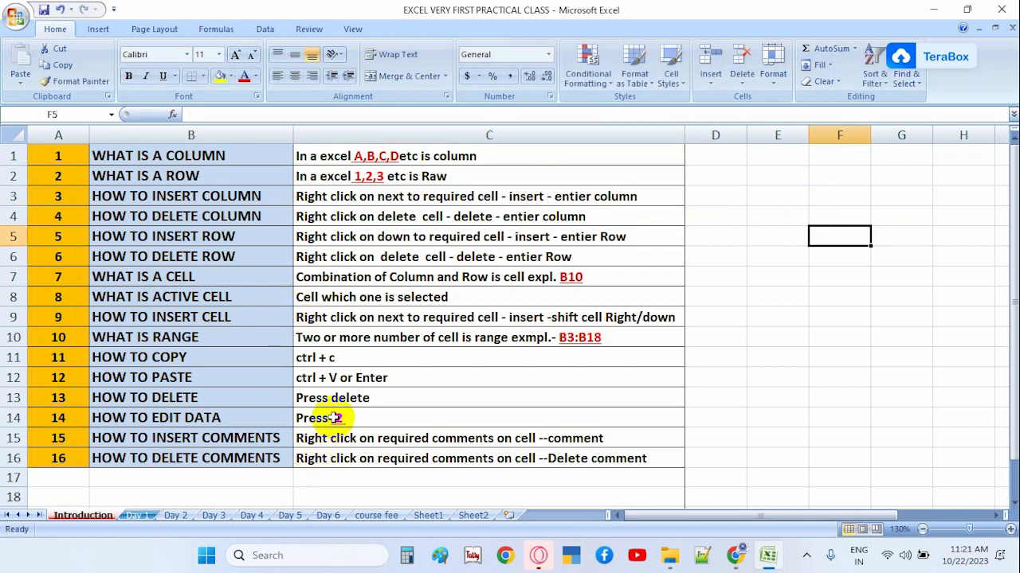
Insert a comment reading EXCEL CLASS on cell C1.
click(164, 440)
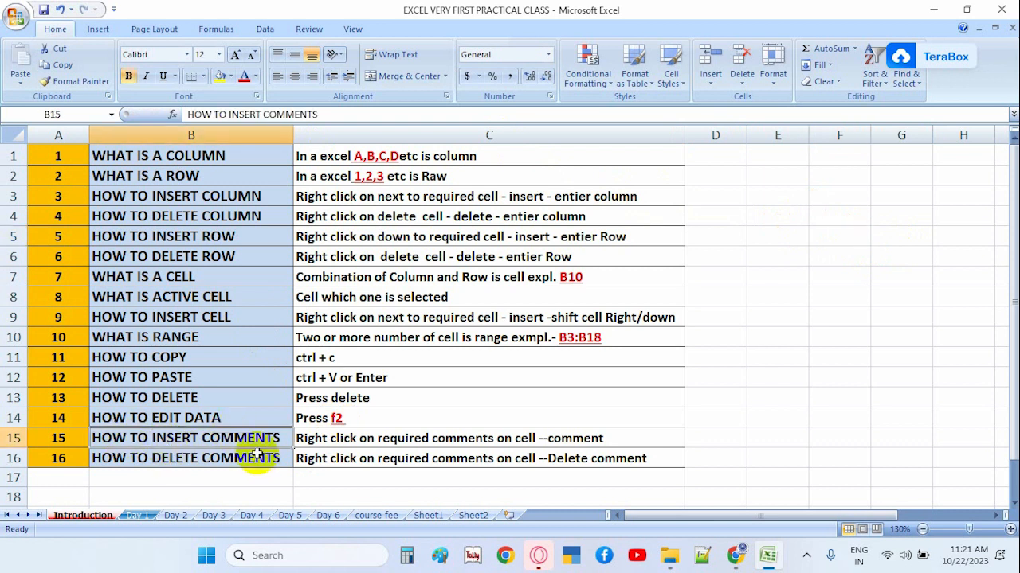
click(534, 159)
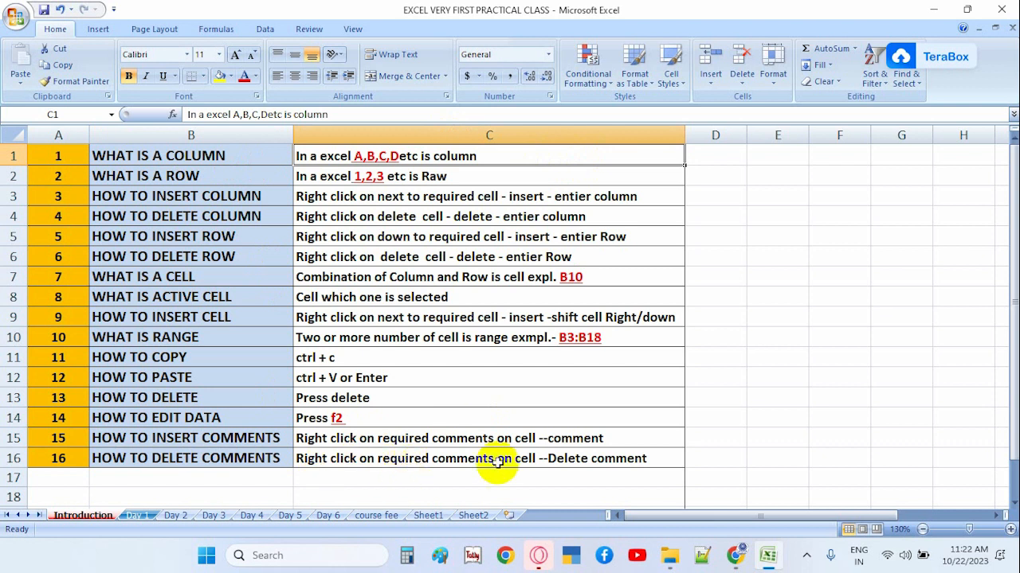
click(447, 440)
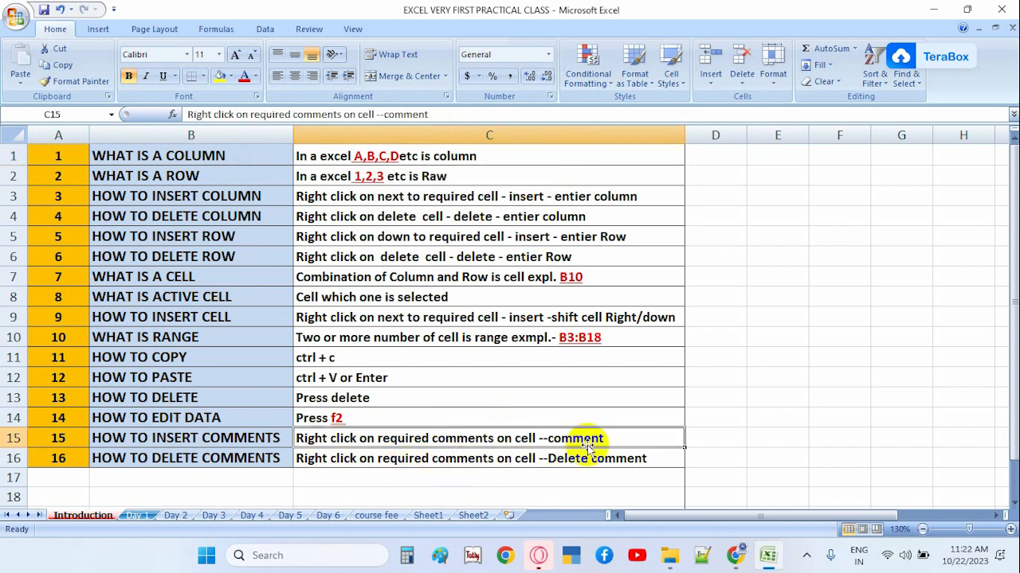
right_click(590, 155)
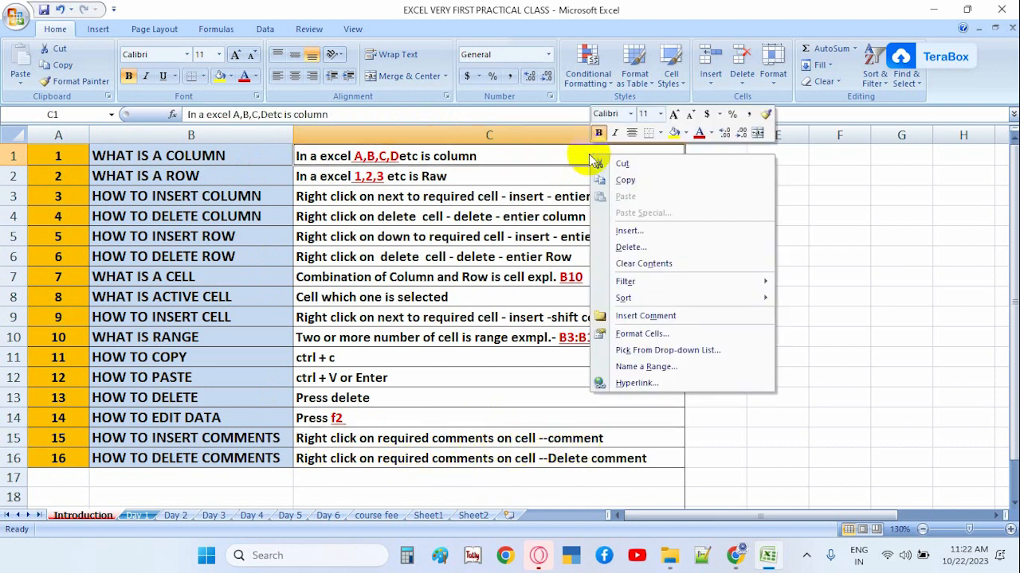
click(646, 316)
drag(762, 154, 687, 153)
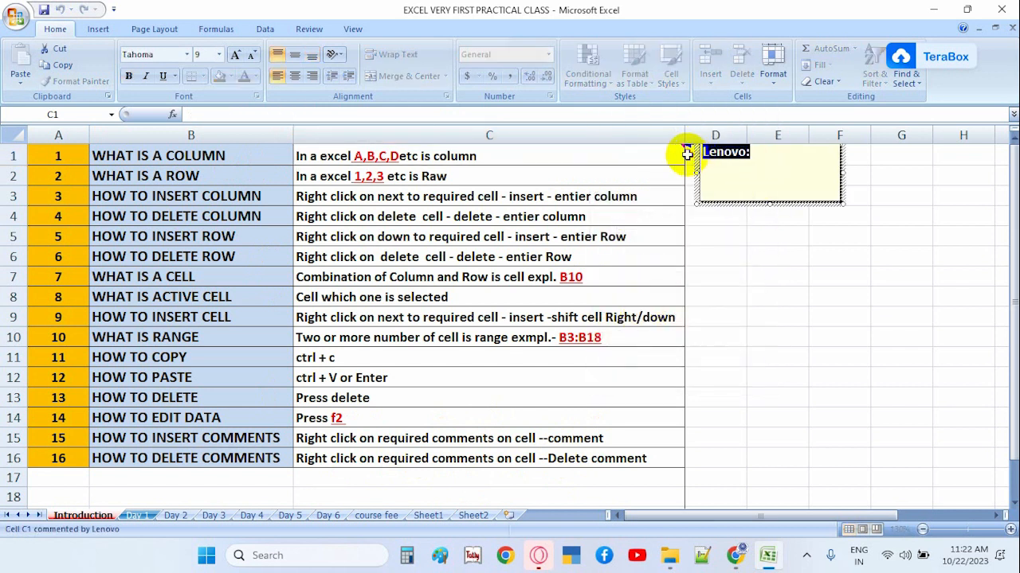
text(EXCEL CLASS)
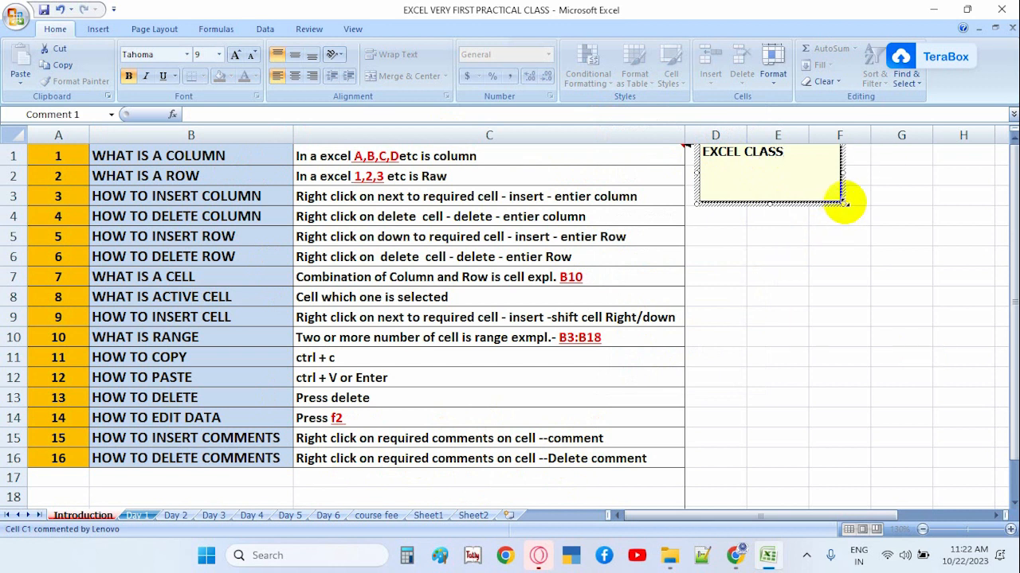
Shrink the comment box on C1 to fit its text and leave the comment.
drag(841, 203, 754, 185)
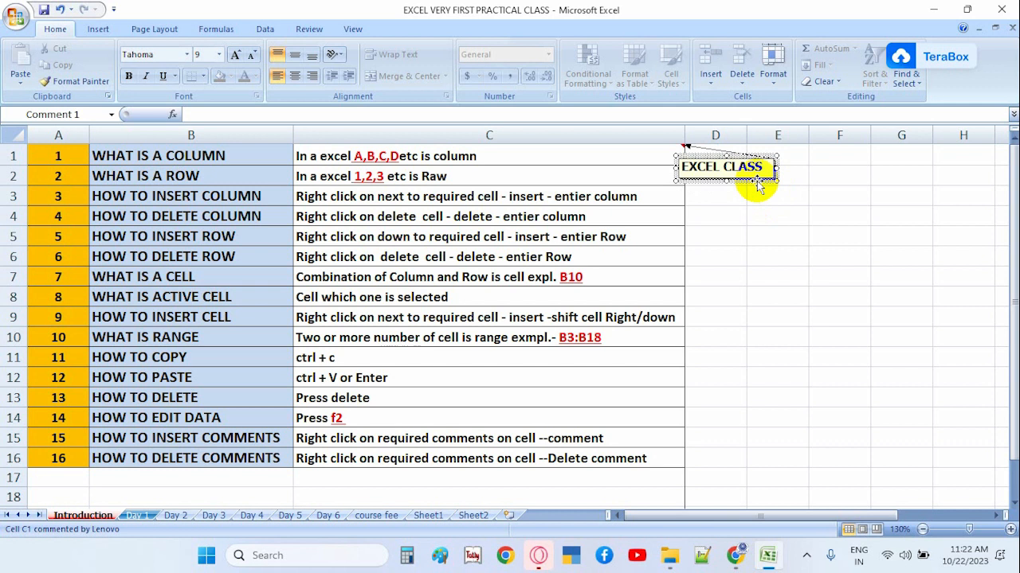
click(851, 212)
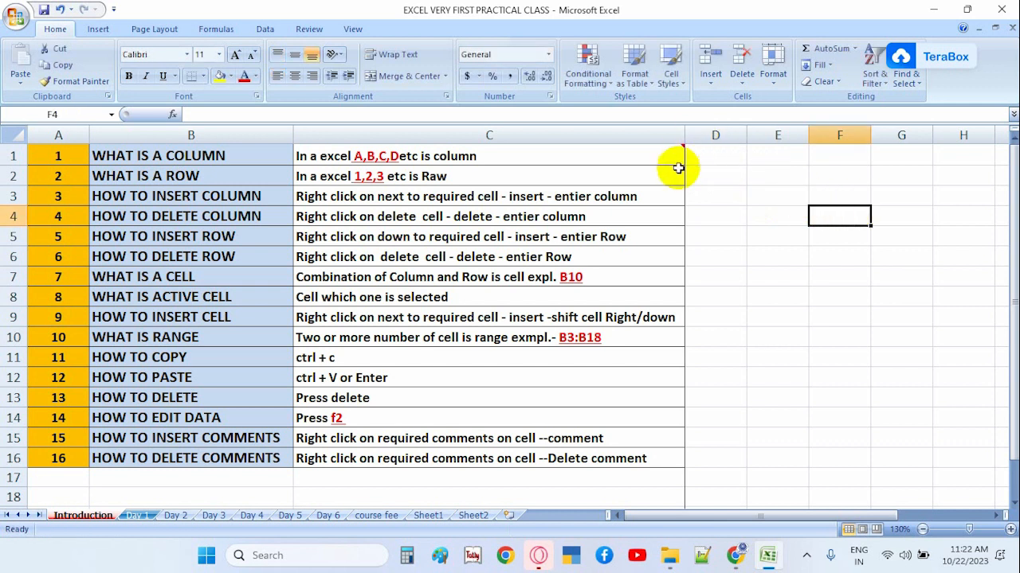
Display the comment attached to C1 from another active cell to check its text.
click(791, 322)
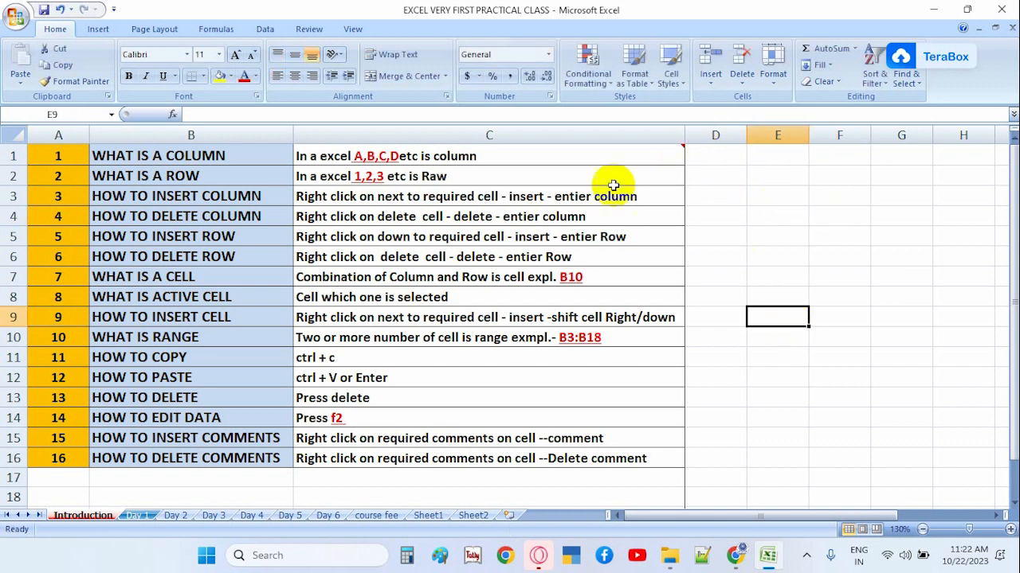
mouse_move(675, 150)
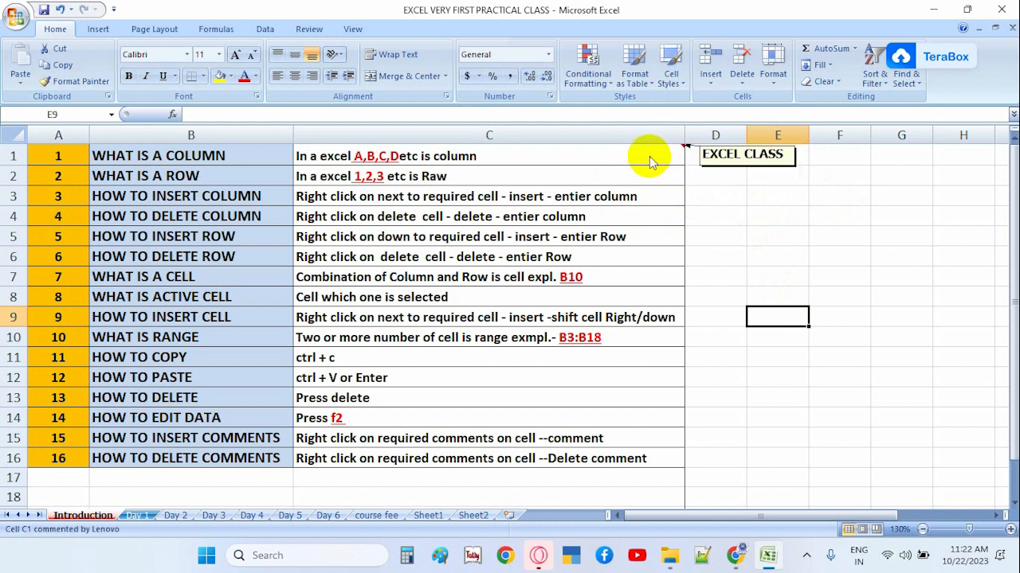
click(649, 156)
drag(764, 253, 757, 237)
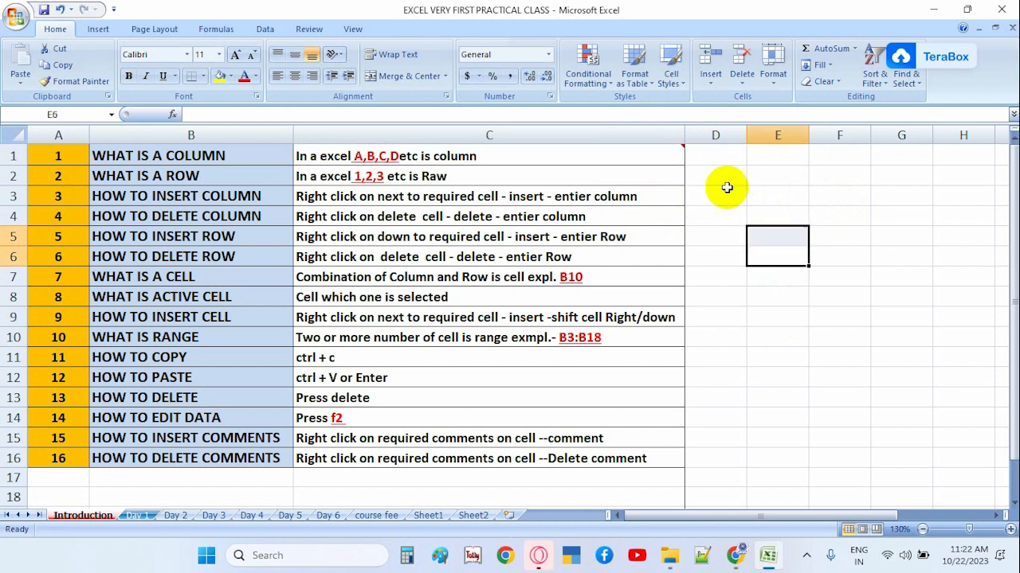
Delete the comment from cell C1 and deselect the cell.
click(667, 153)
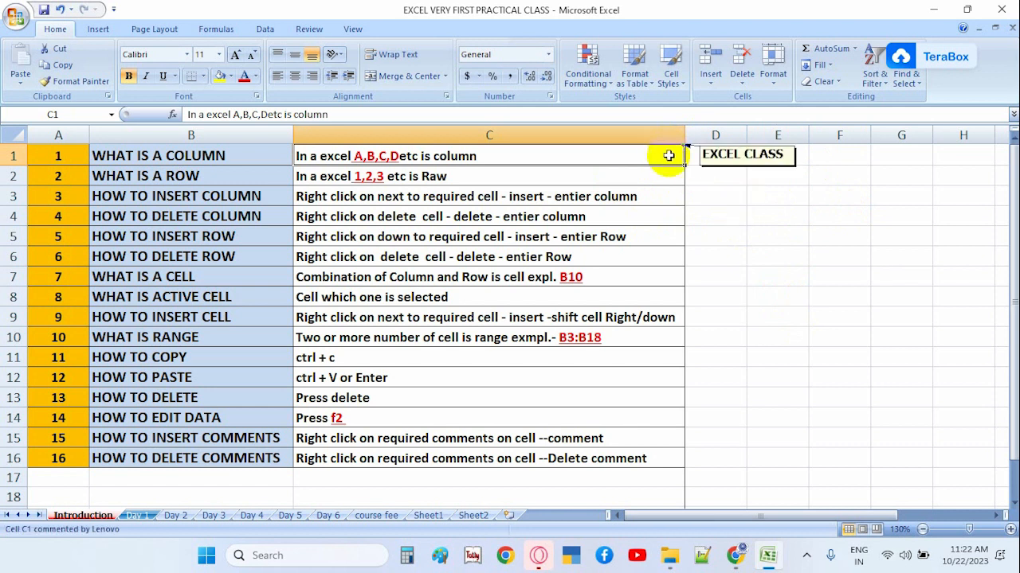
right_click(667, 156)
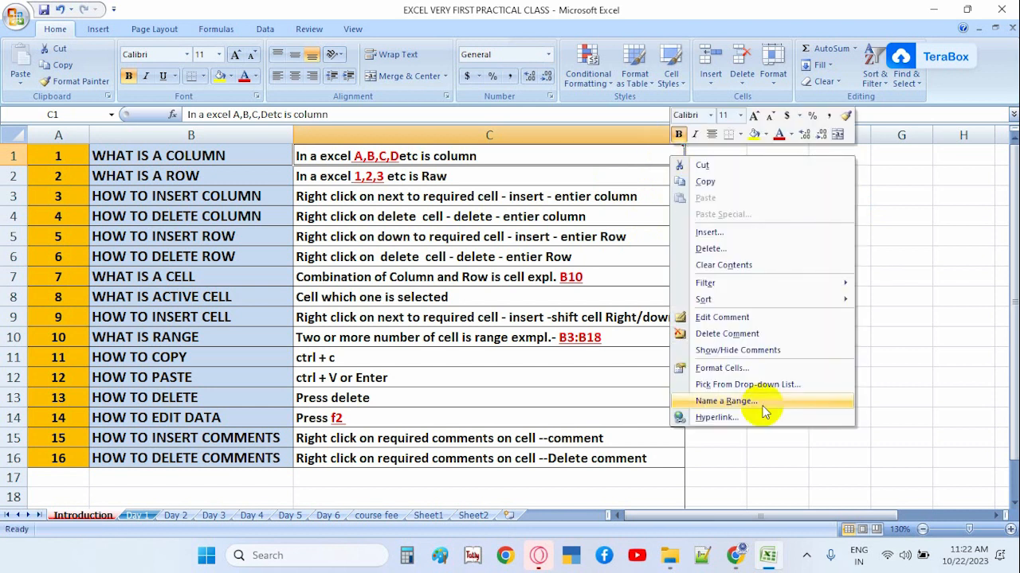
click(725, 334)
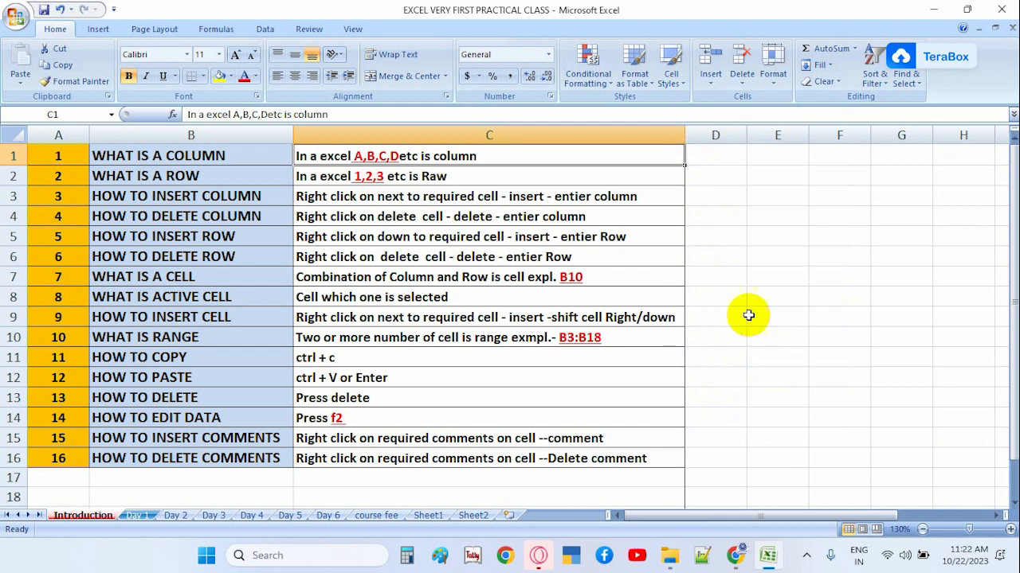
click(820, 282)
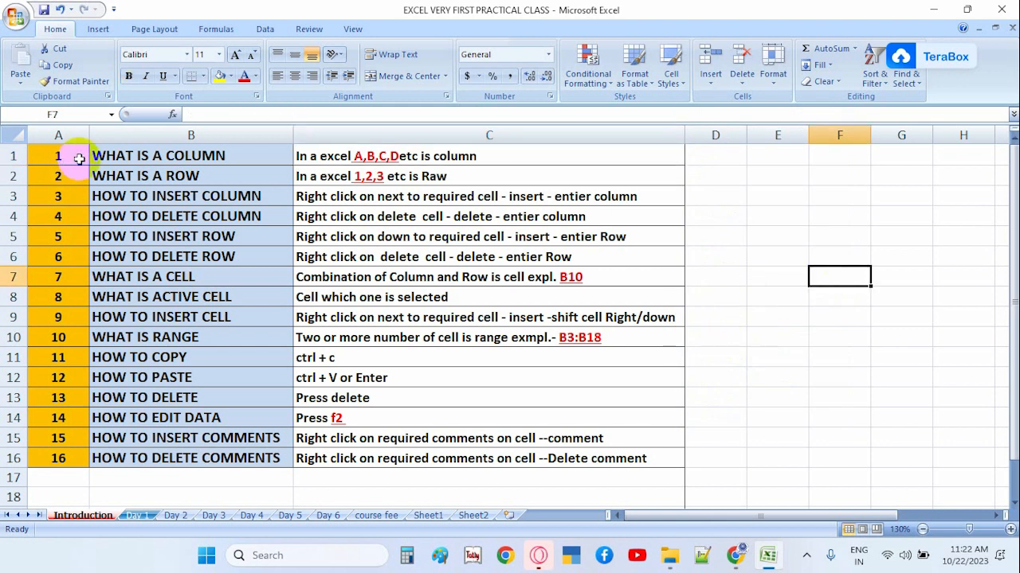
Review the full topic list in A1:C16 and the arrow-key shortcut notes below it.
drag(80, 154, 578, 462)
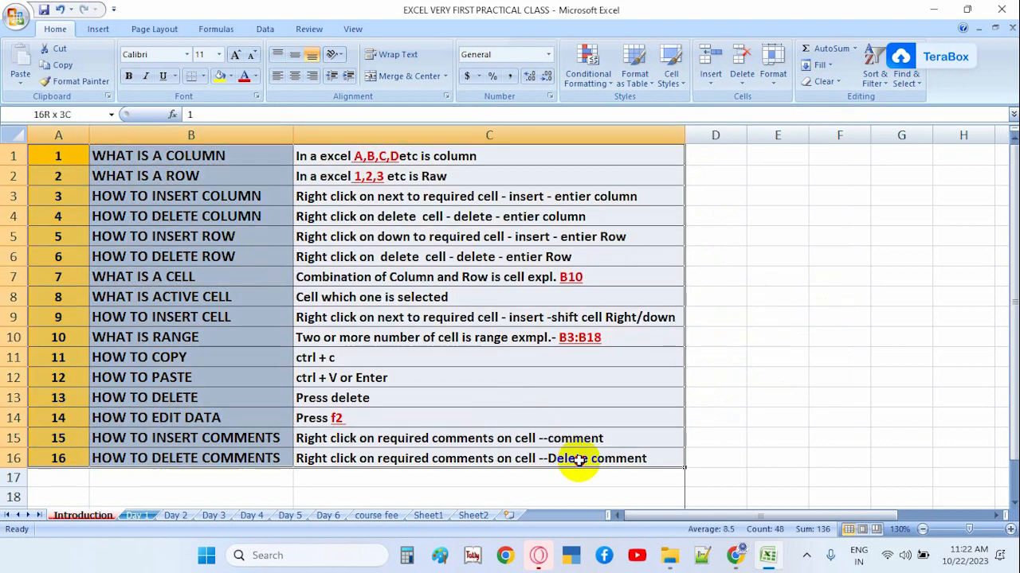
scroll(590, 446, down, 2)
click(778, 373)
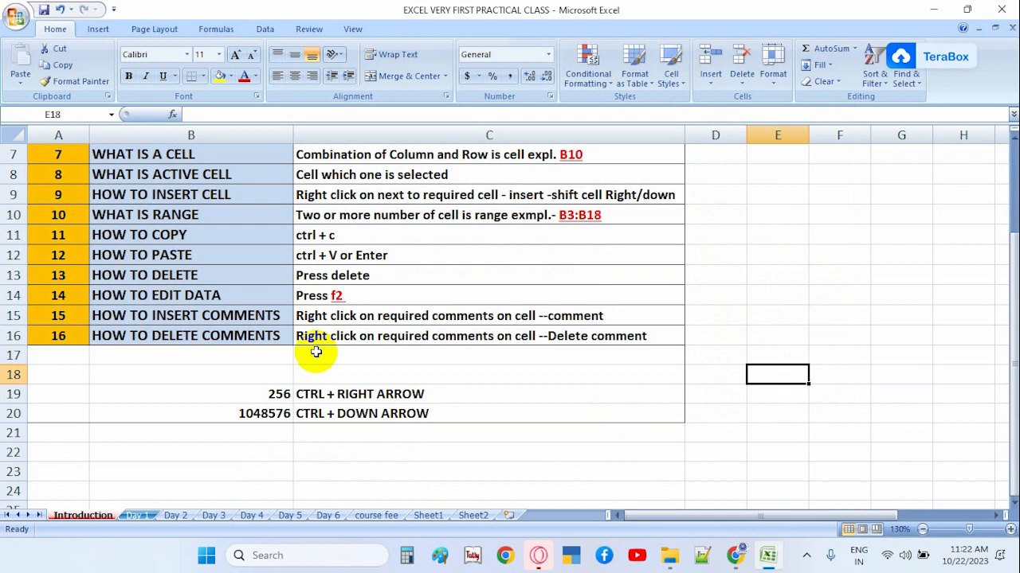
scroll(330, 395, up, 2)
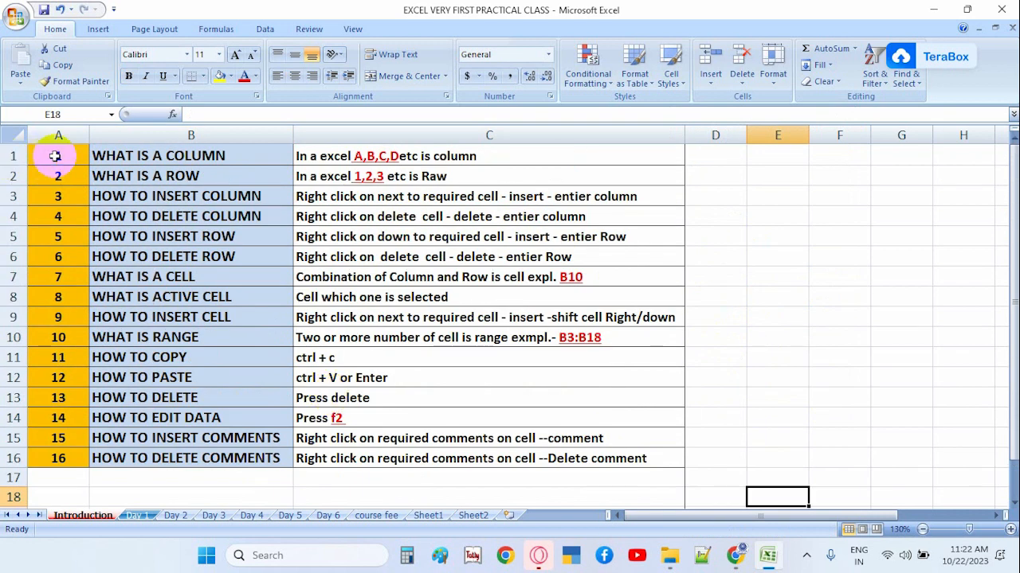
drag(56, 156, 604, 456)
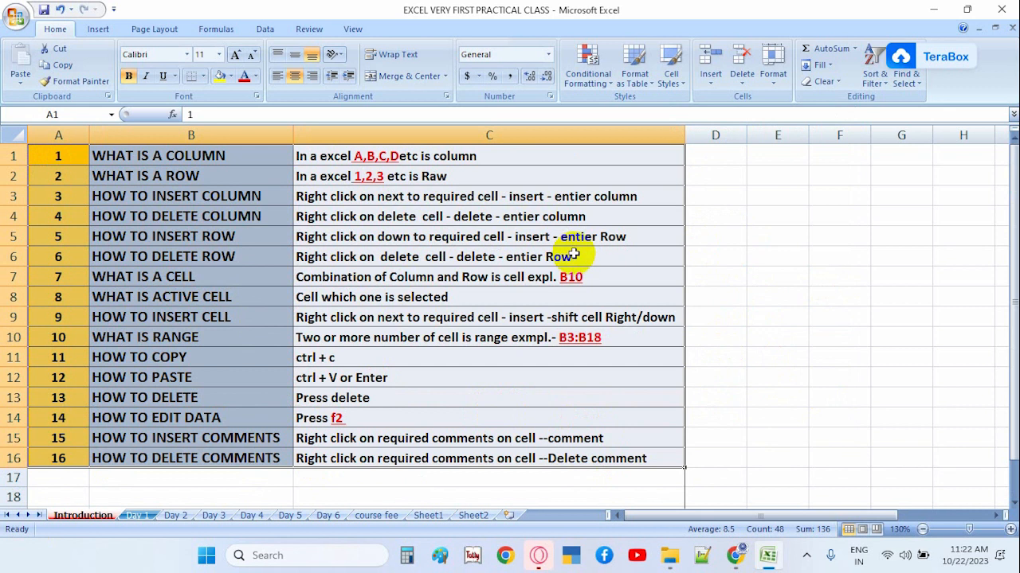
scroll(340, 307, down, 2)
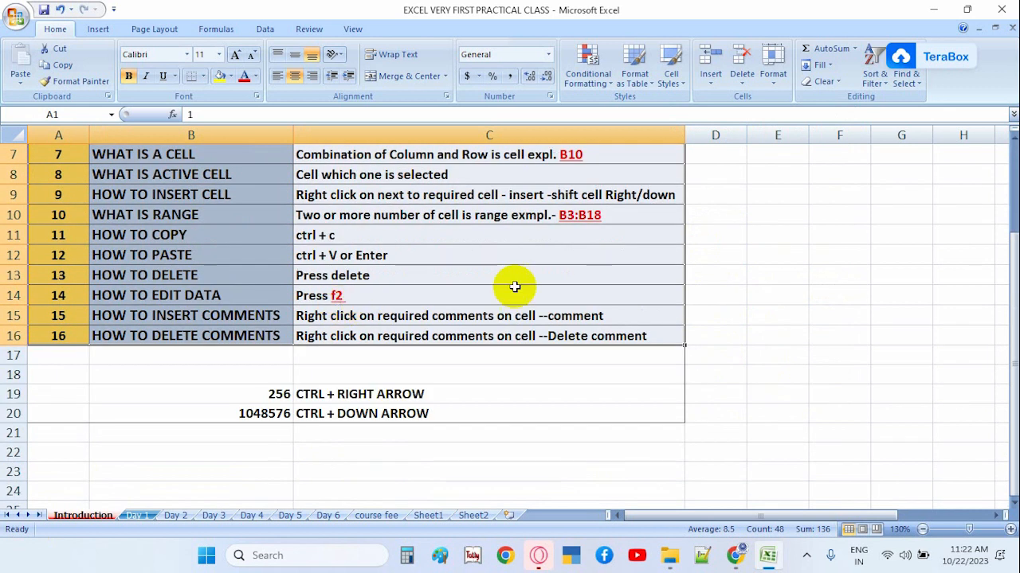
click(770, 297)
scroll(173, 330, up, 2)
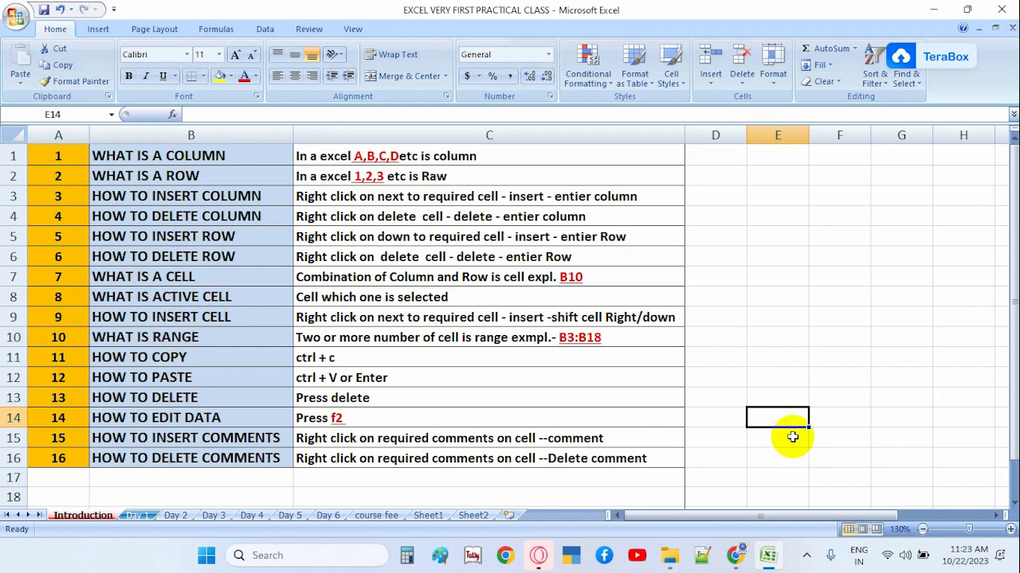
Switch to the Google Meet call in Chrome and check the list of contributors in the meeting.
mouse_move(738, 562)
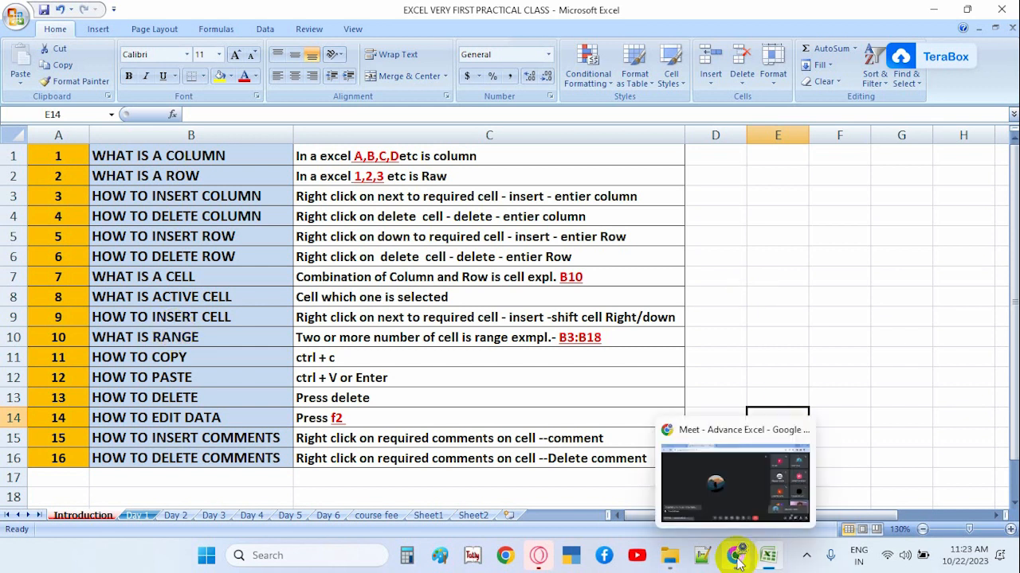
click(754, 482)
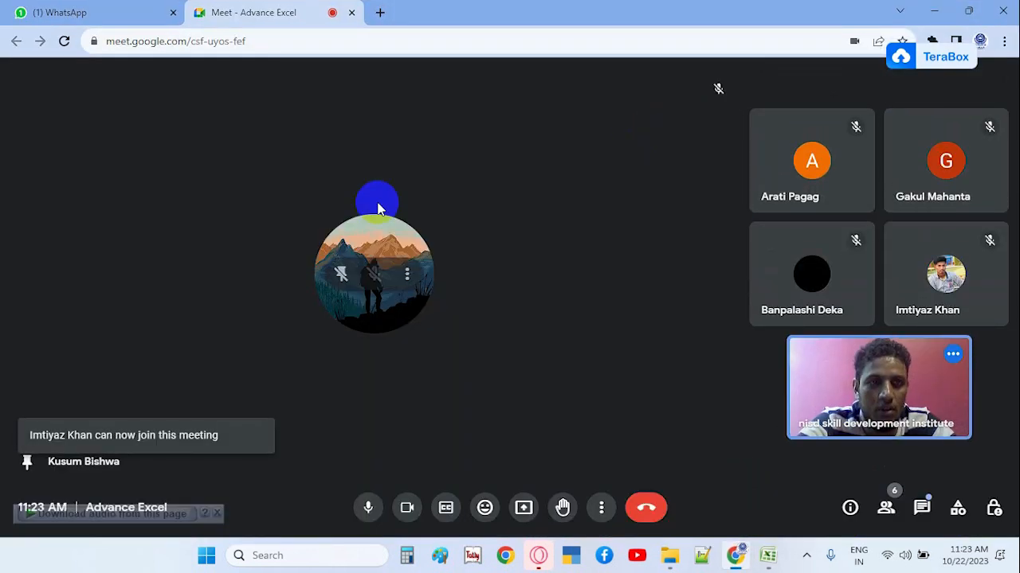
click(885, 510)
scroll(872, 367, down, 1)
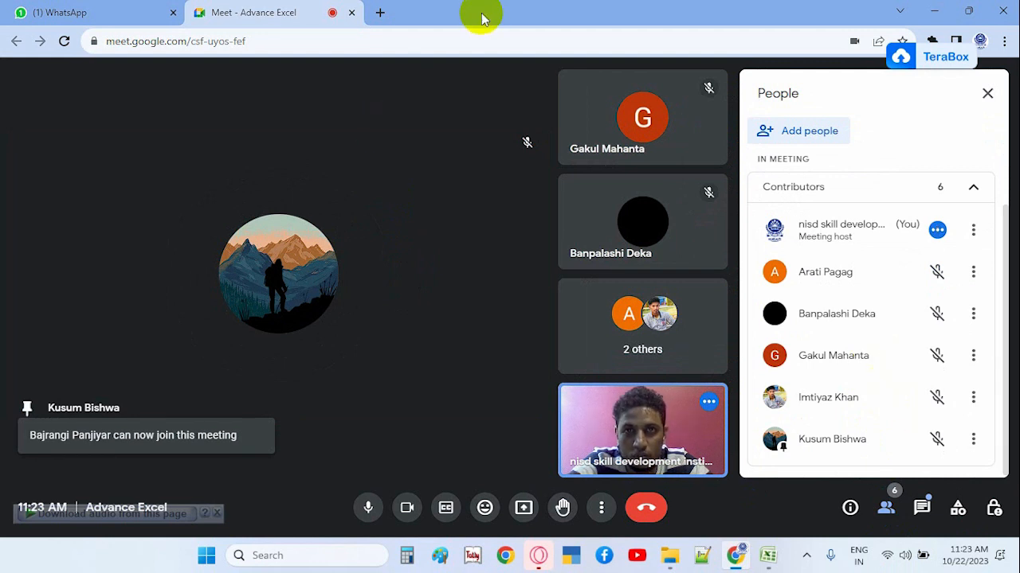
click(972, 193)
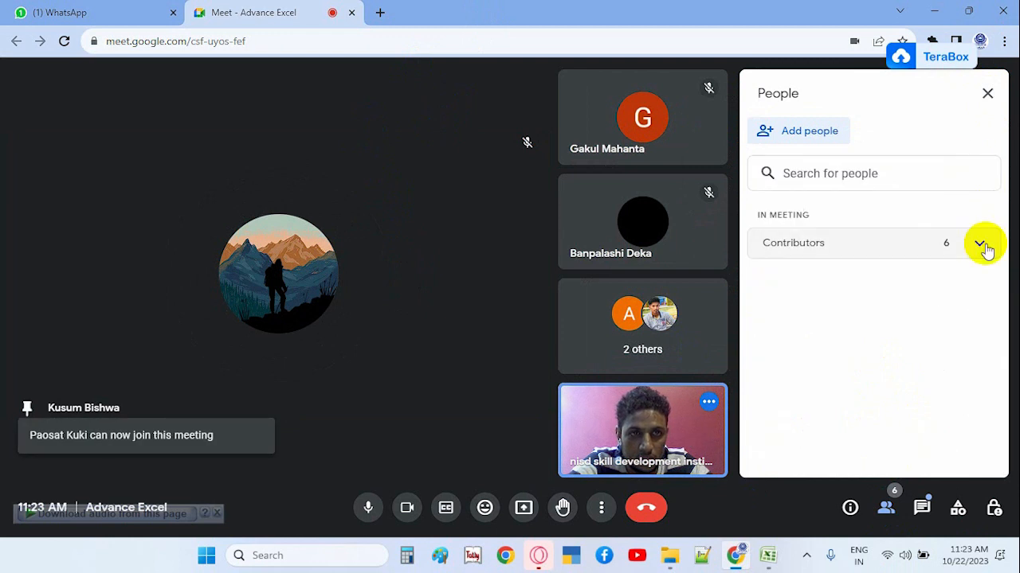
click(982, 246)
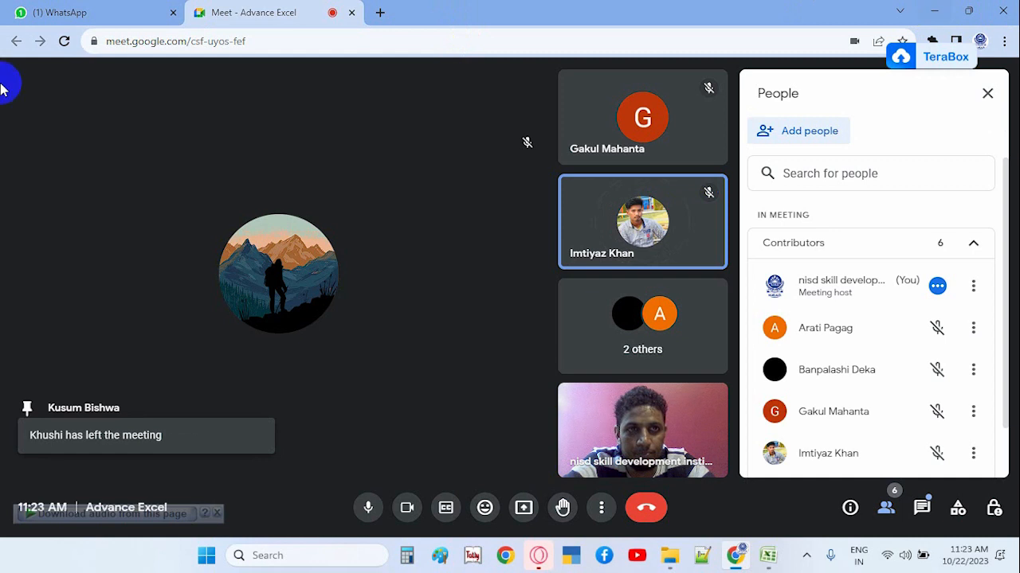
Look at the students' group chat in WhatsApp, return to Excel and review the Introduction sheet's shortcut notes.
click(72, 12)
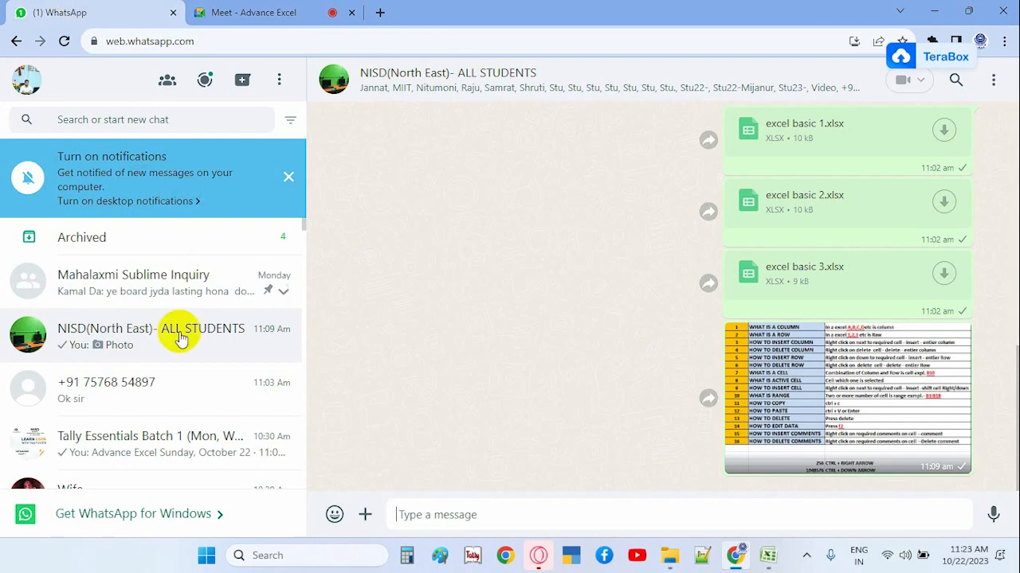
click(933, 11)
scroll(451, 411, down, 2)
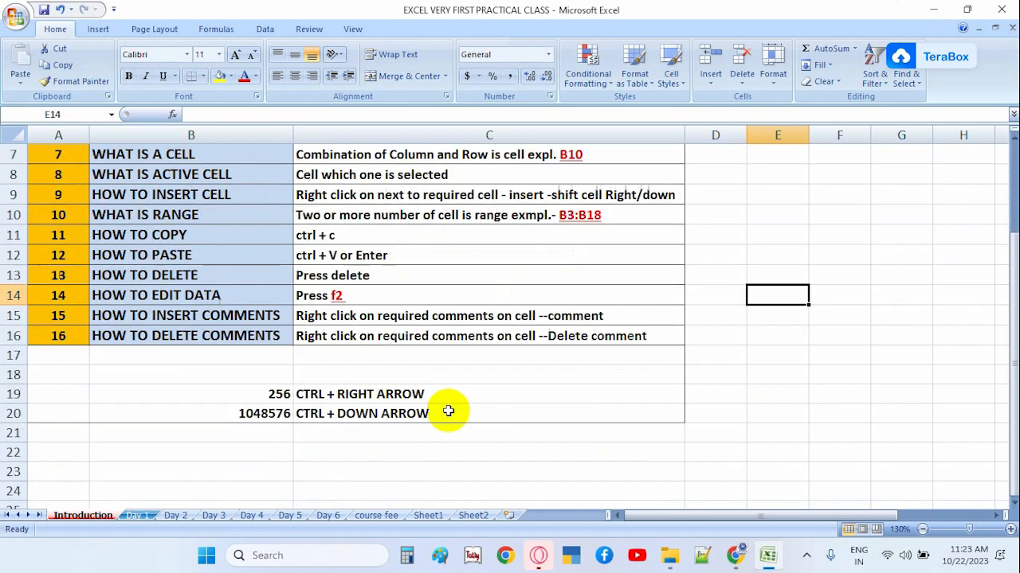
scroll(143, 478, up, 2)
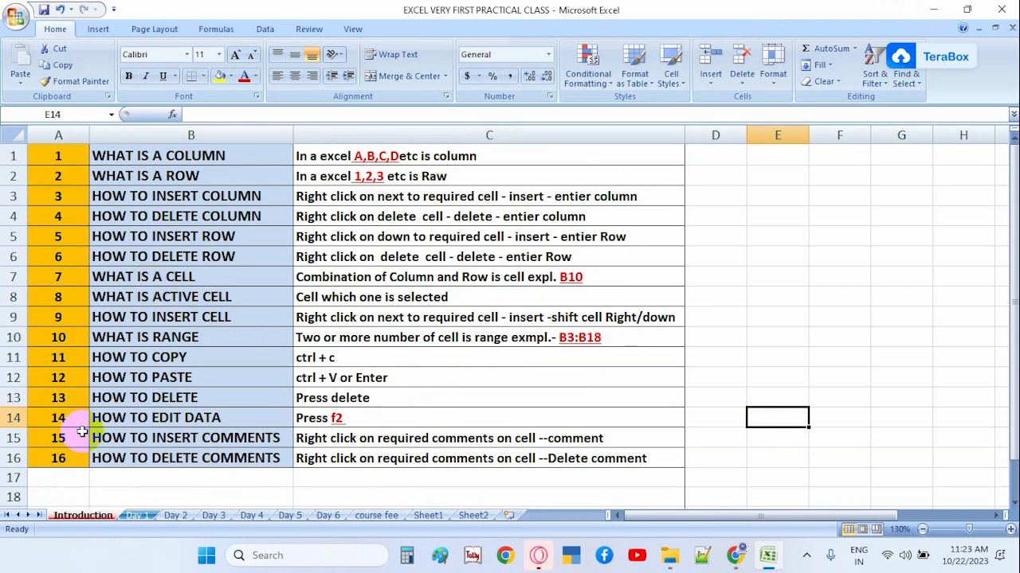
Open the Day 1 sheet and highlight the student name and age table in A1:B7.
click(137, 516)
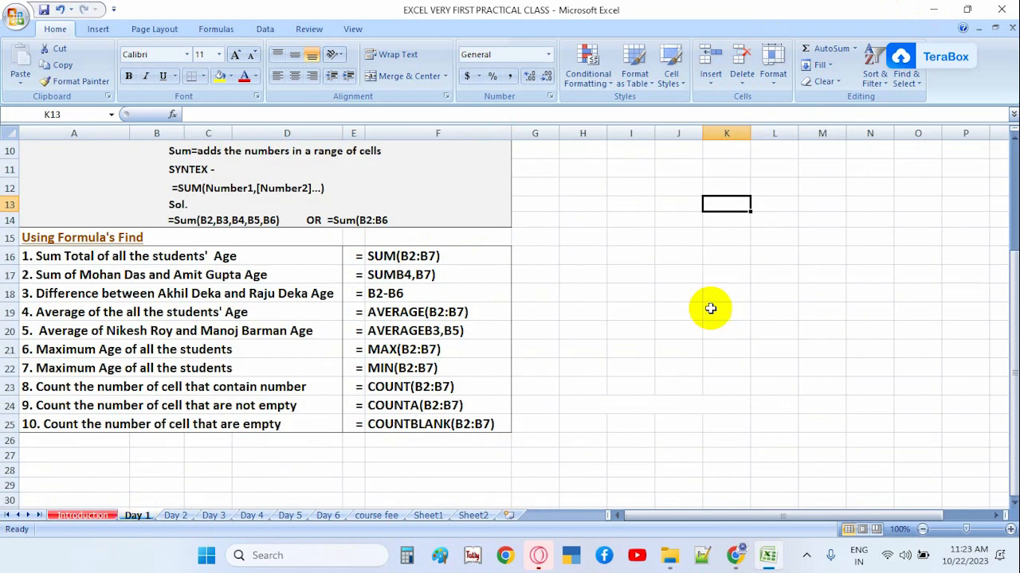
click(676, 387)
scroll(284, 292, up, 3)
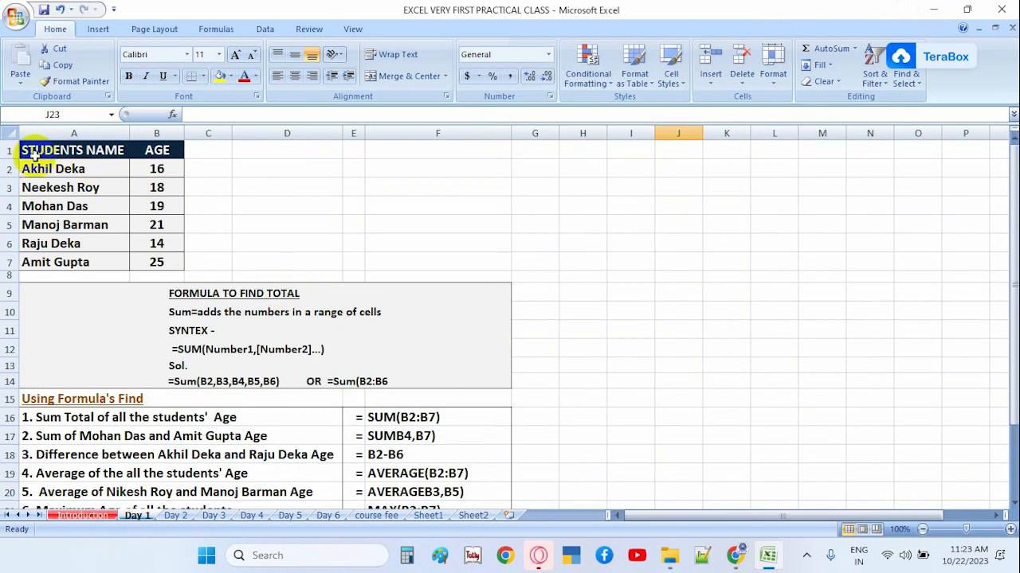
drag(31, 148, 159, 260)
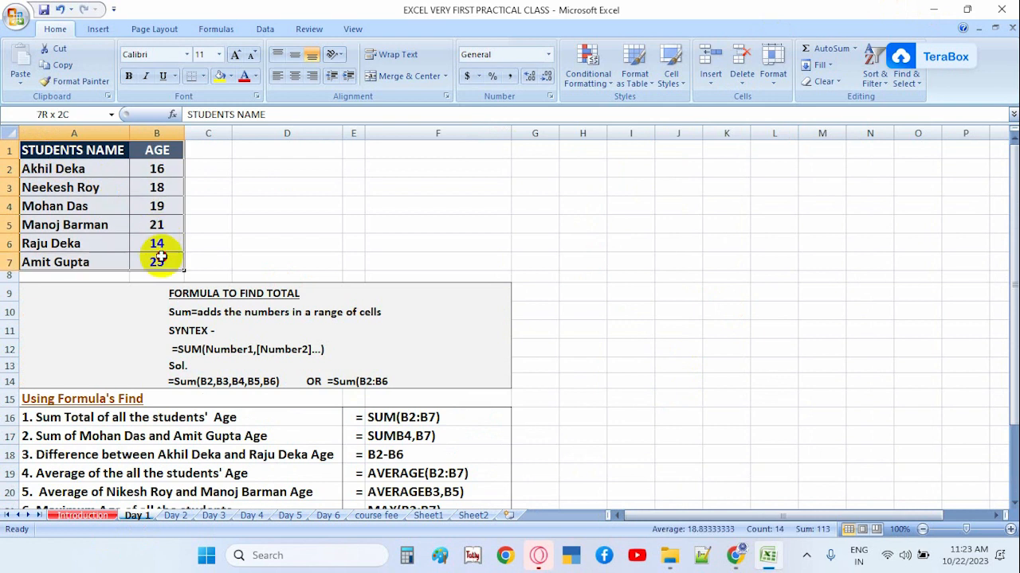
click(325, 234)
Point out the table's two headings, the student names in A2:A7 and the ages in B2:B7.
click(96, 155)
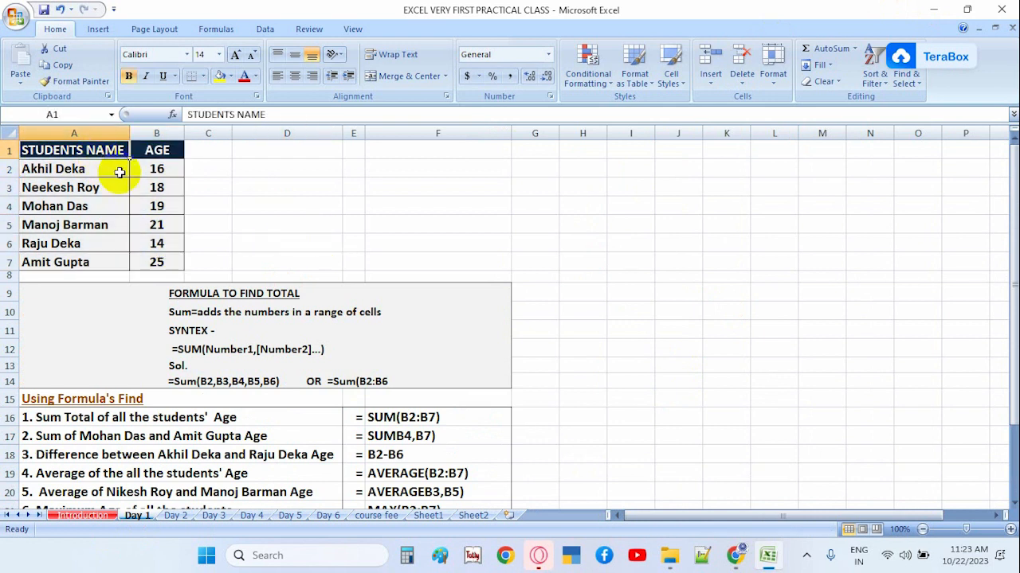
click(159, 150)
drag(92, 169, 85, 267)
click(362, 204)
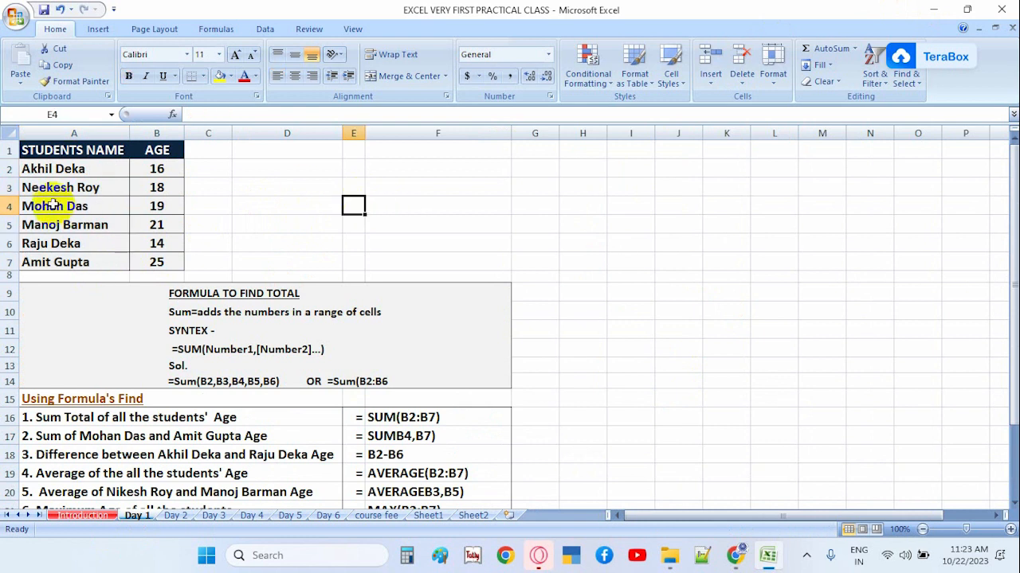
click(61, 172)
click(61, 191)
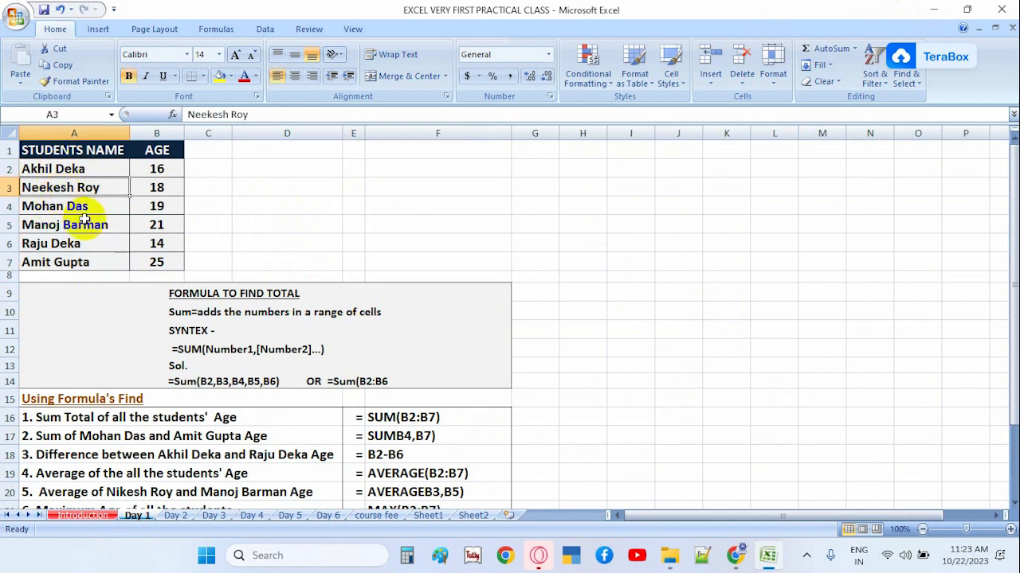
click(58, 206)
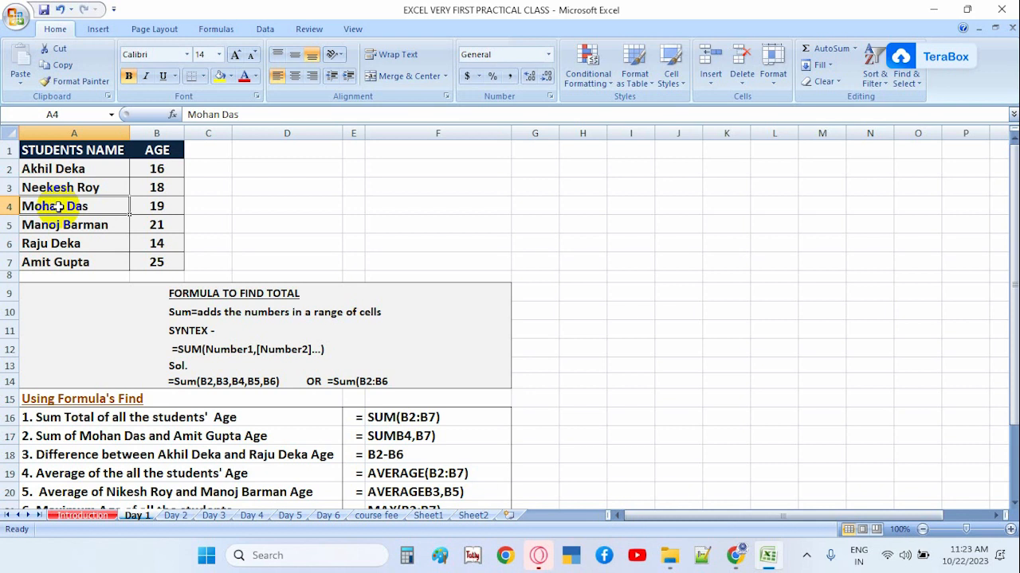
click(61, 263)
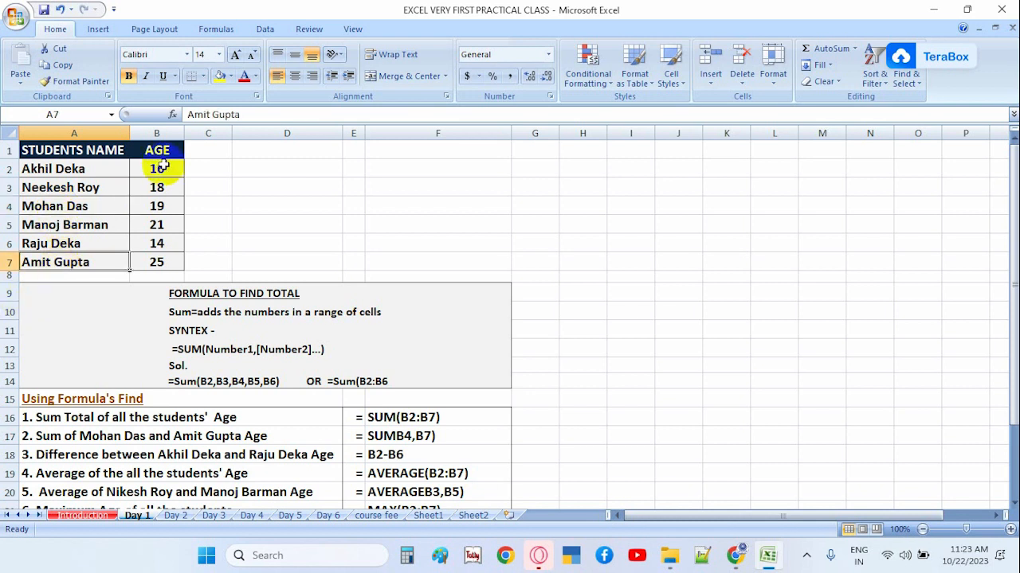
drag(159, 169, 170, 258)
click(316, 222)
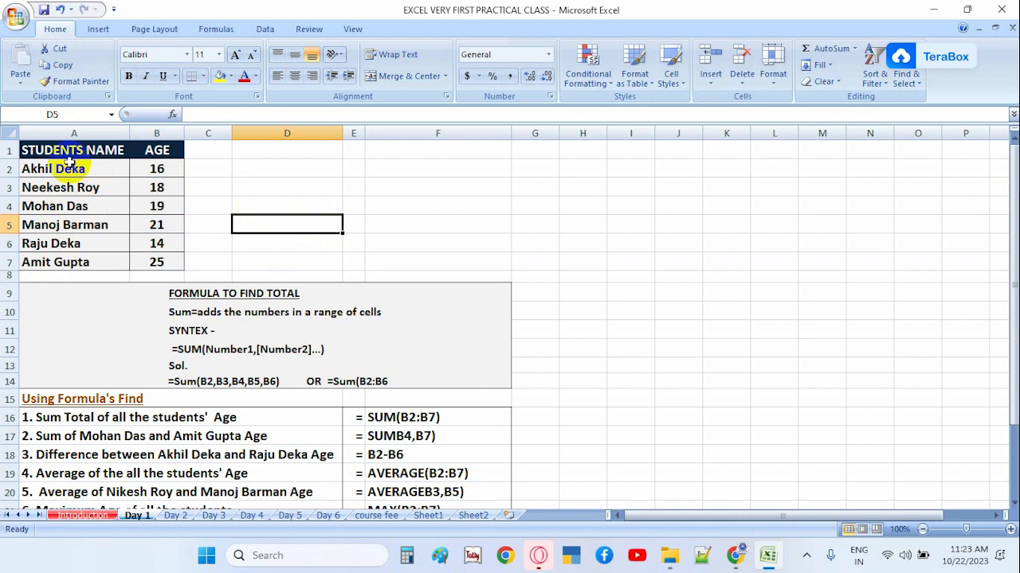
Highlight the whole student table A1:B7 and look over the exercises listed below it.
drag(62, 156, 140, 267)
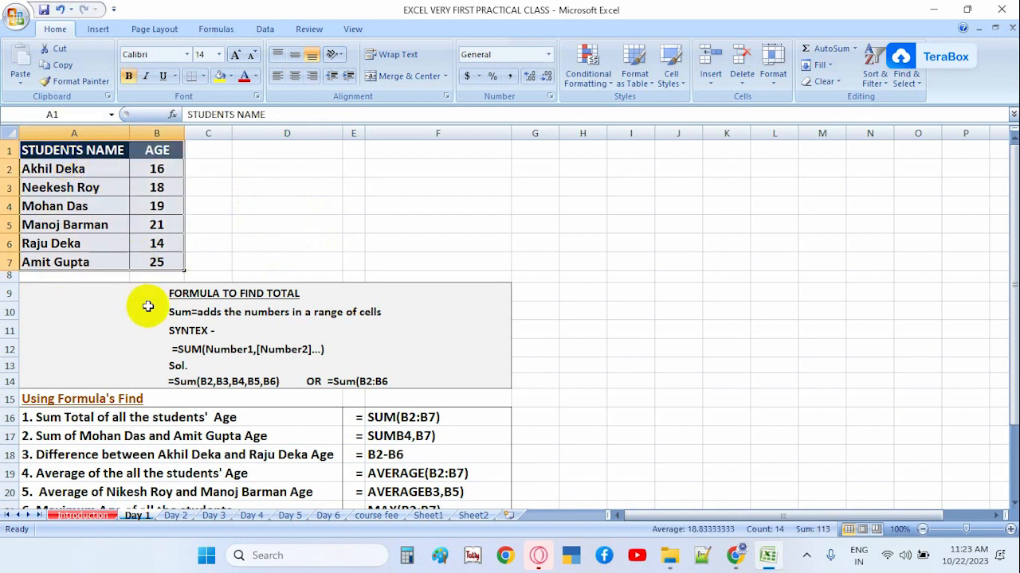
scroll(148, 306, down, 2)
click(613, 306)
scroll(102, 274, up, 2)
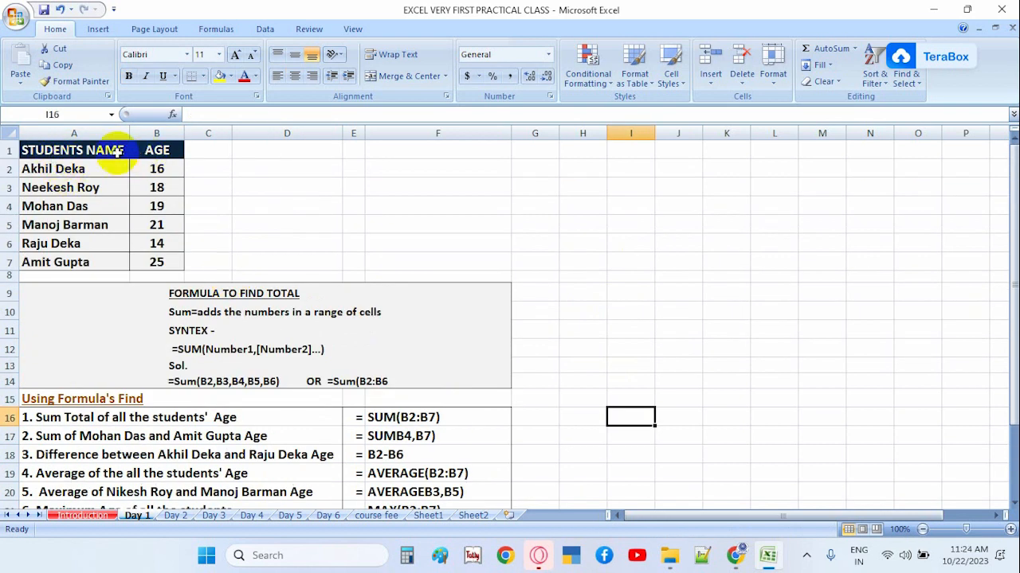
drag(71, 153, 181, 256)
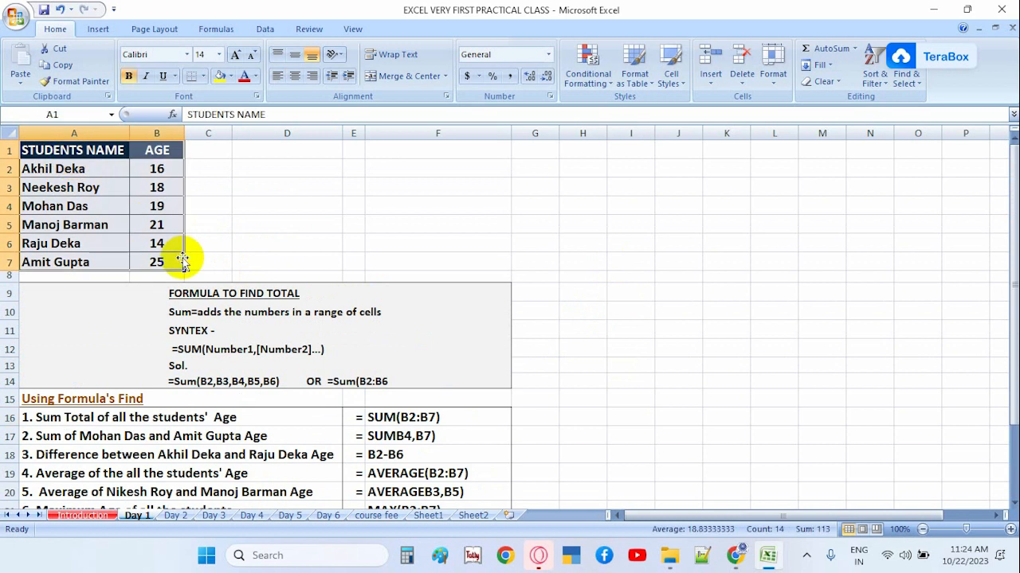
click(257, 202)
click(154, 170)
click(368, 191)
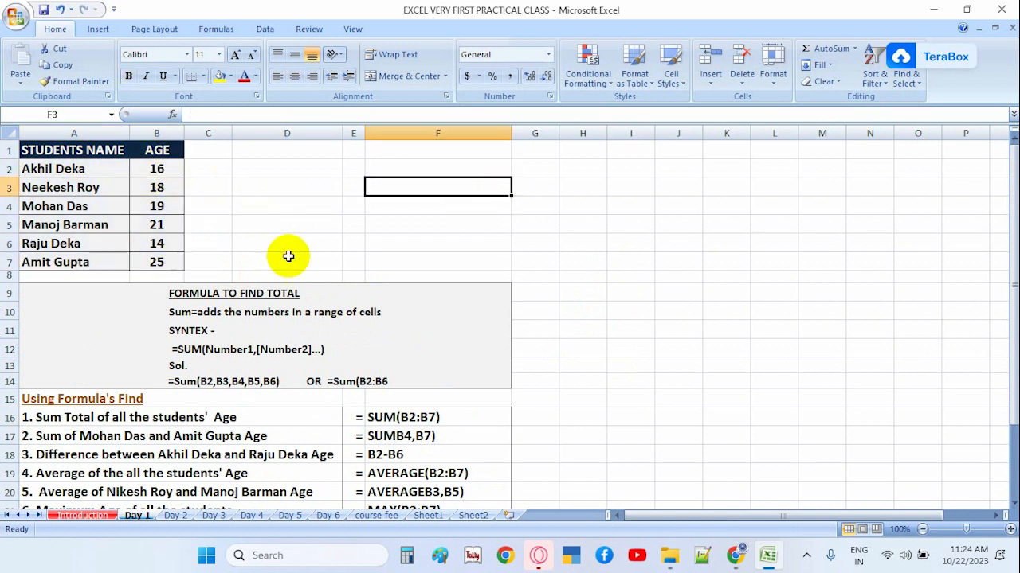
Review the first exercise in A16, the sum total of all students' ages, and highlight the ages in B2:B7.
scroll(288, 256, down, 2)
scroll(283, 255, up, 2)
scroll(281, 255, down, 2)
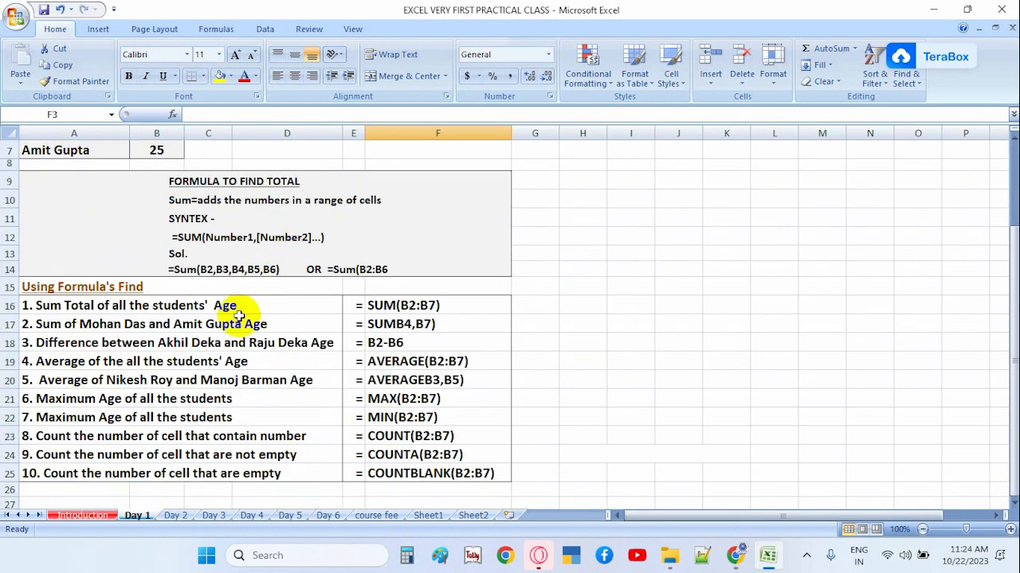
click(40, 313)
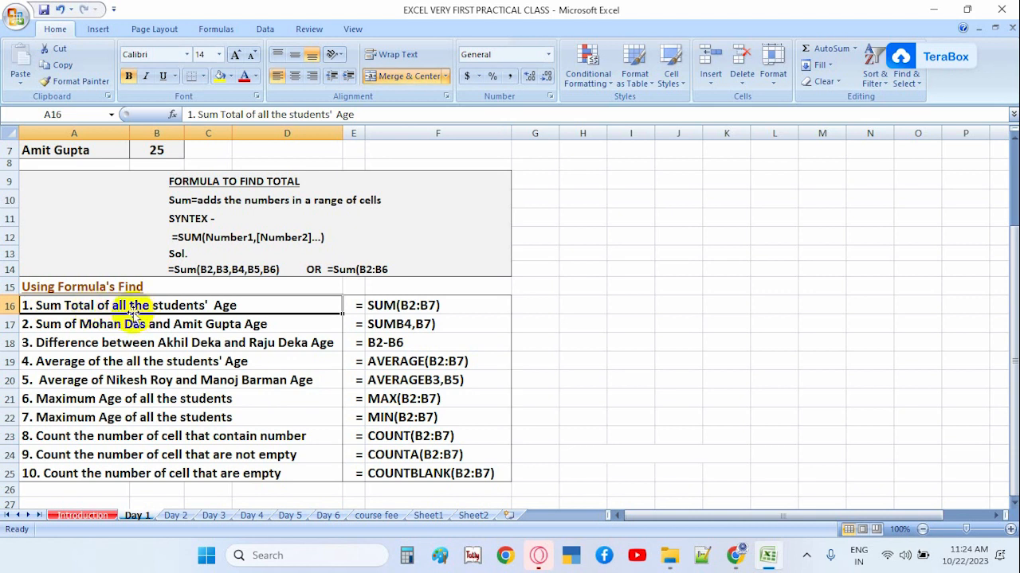
scroll(645, 290, up, 2)
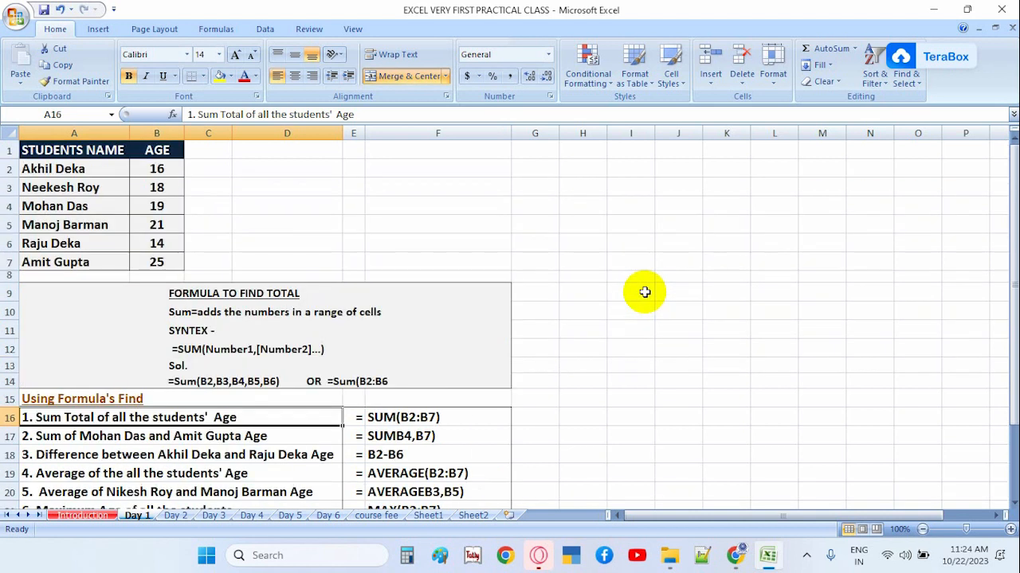
drag(158, 169, 180, 257)
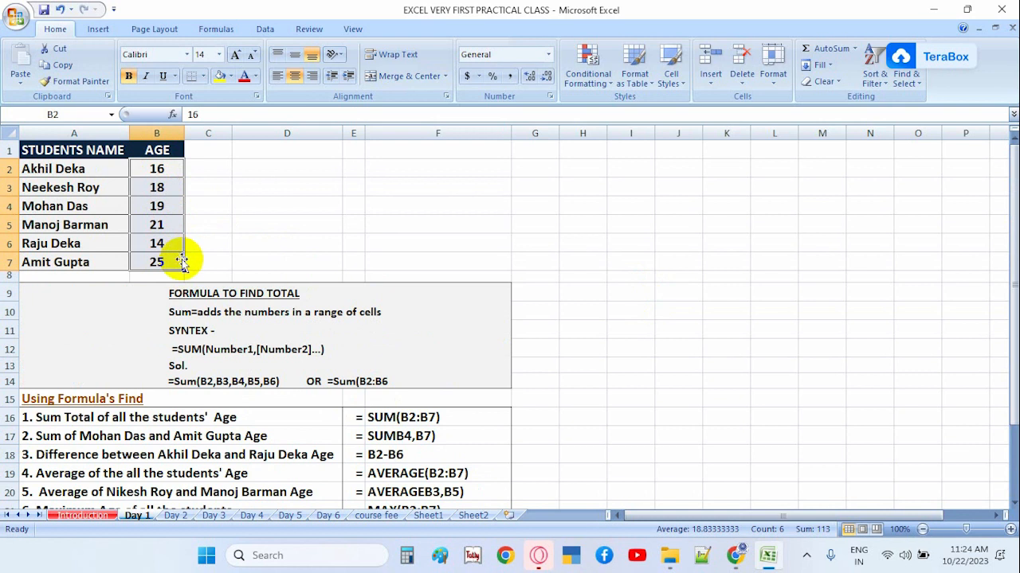
Begin a SUM formula in cell H2 for the total of all the students' ages.
click(583, 152)
click(570, 166)
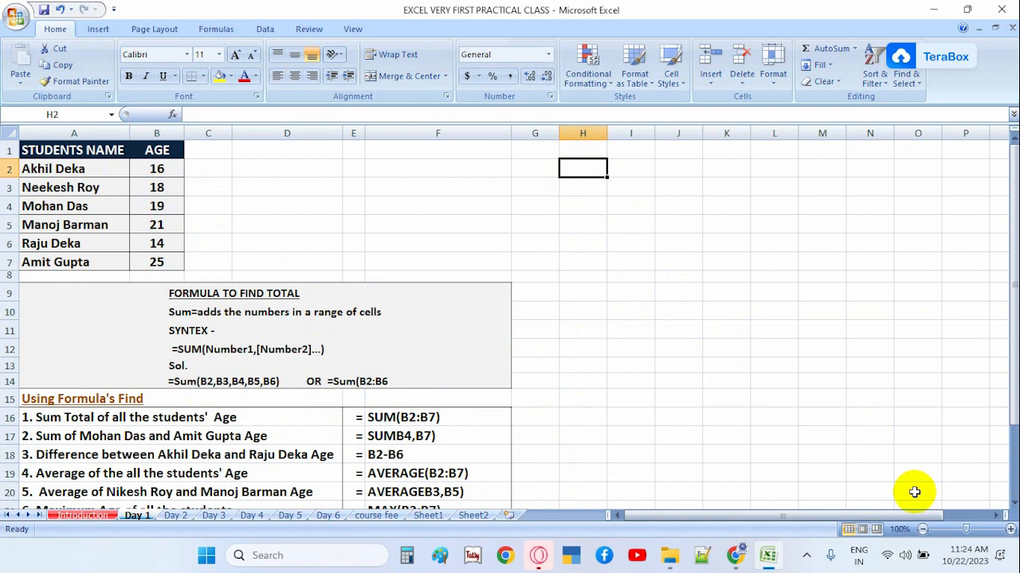
text(=SUM)
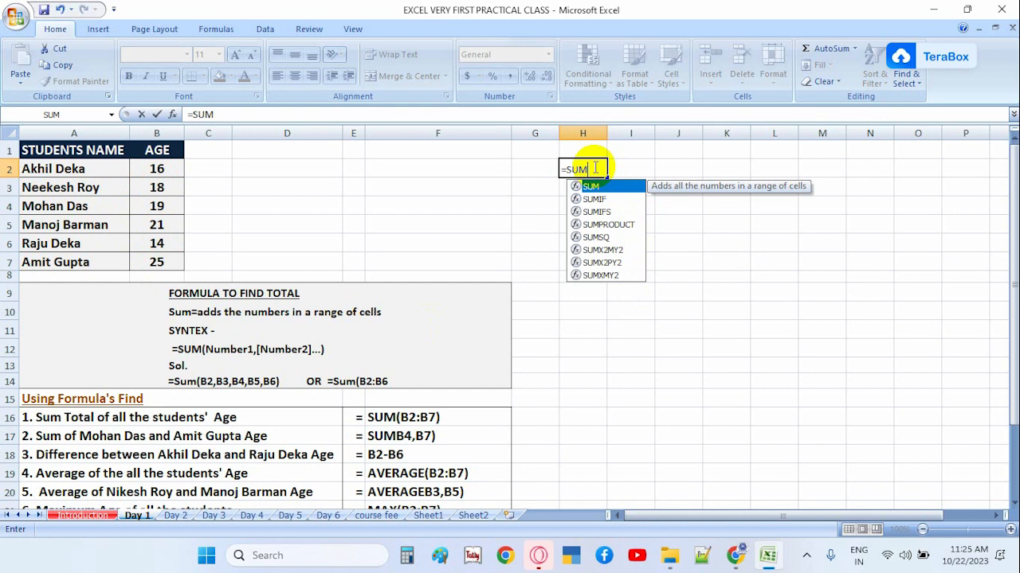
text(()
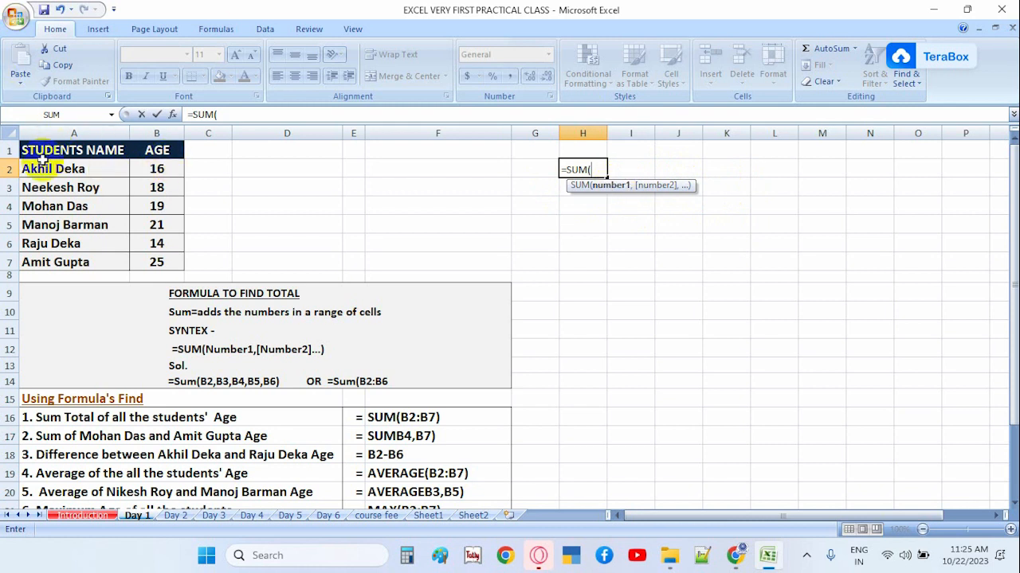
click(157, 169)
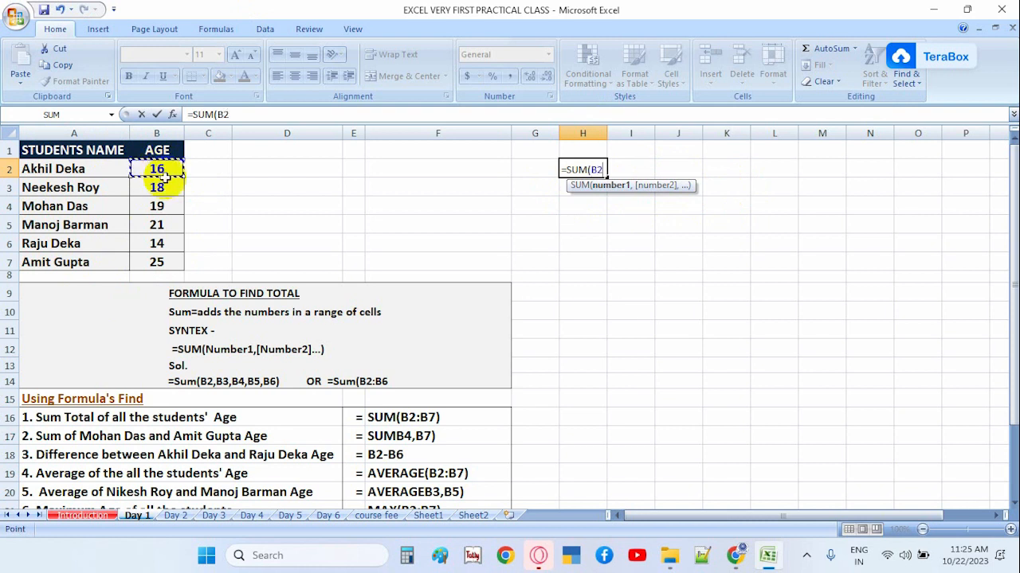
key(BackSpace)
key(BackSpace)
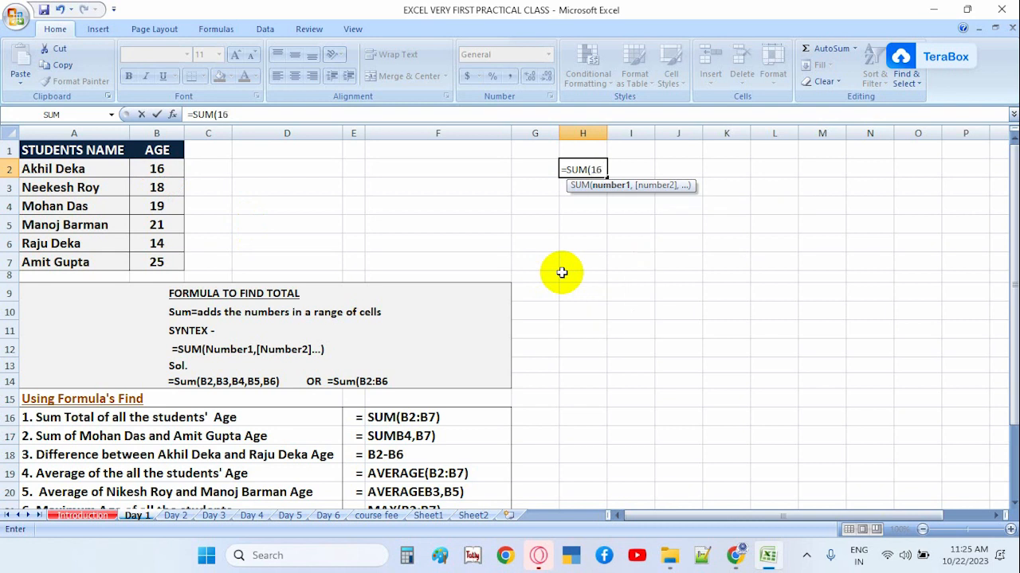
Complete the formula in H2 with the ages as plain numbers, =SUM(16,18,19,21,14,25), and check it.
text(16,1)
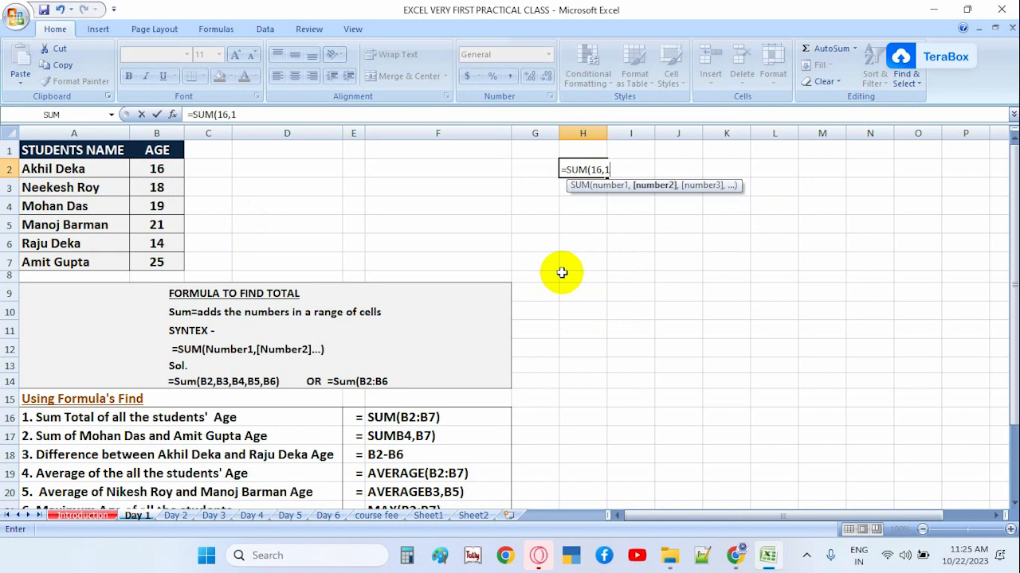
text(8)
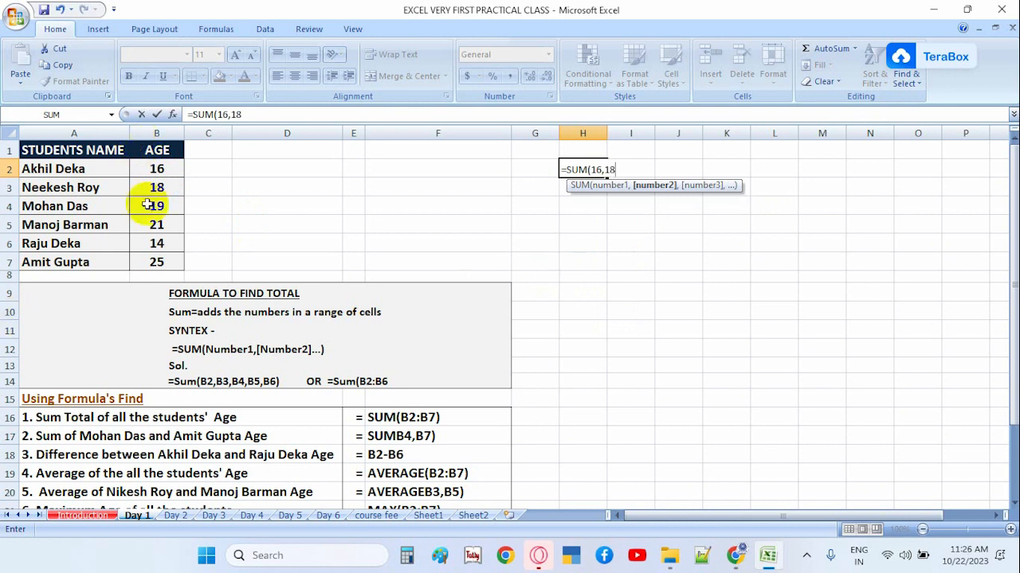
text(,)
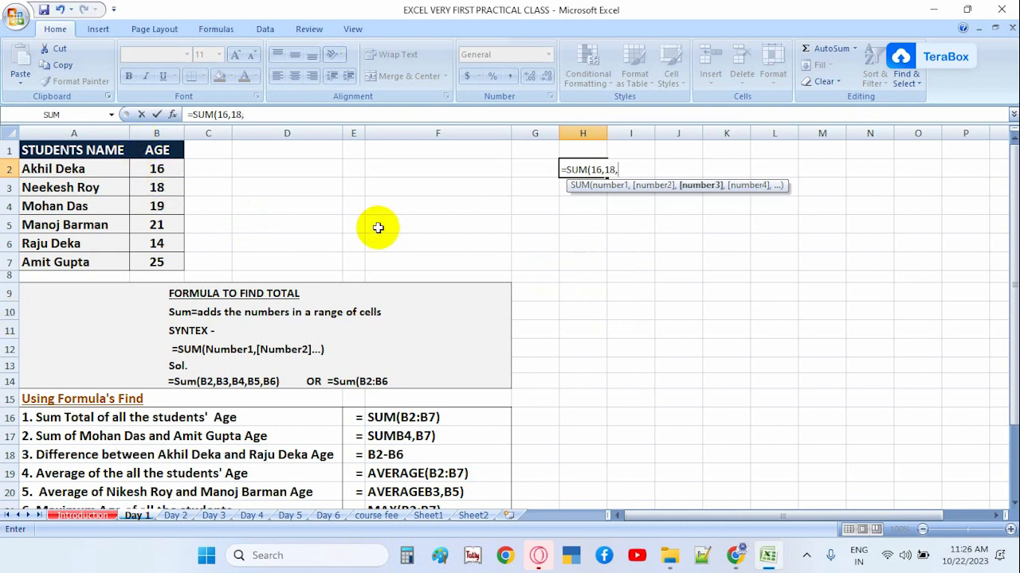
text(19,21)
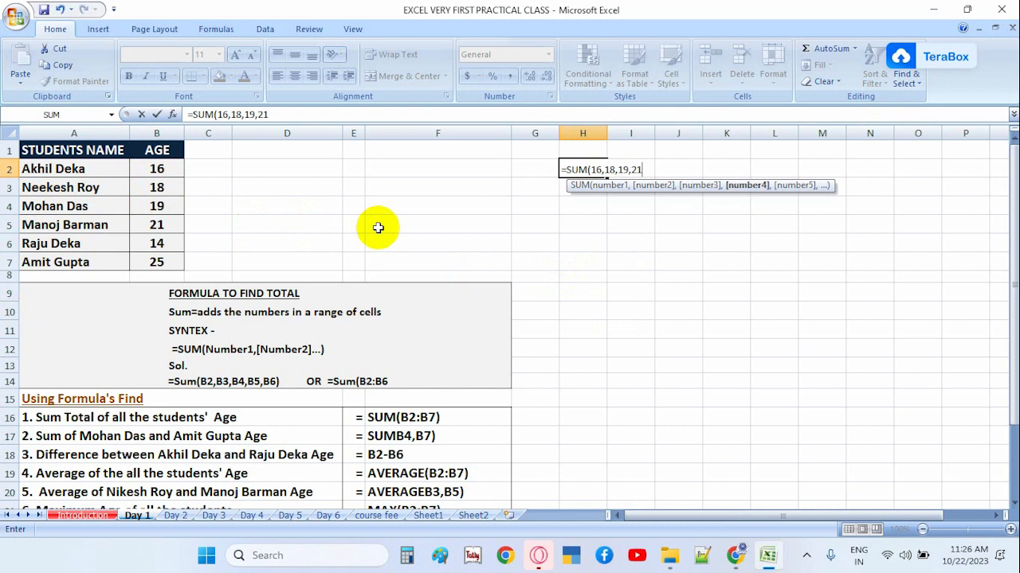
text(,14,25)
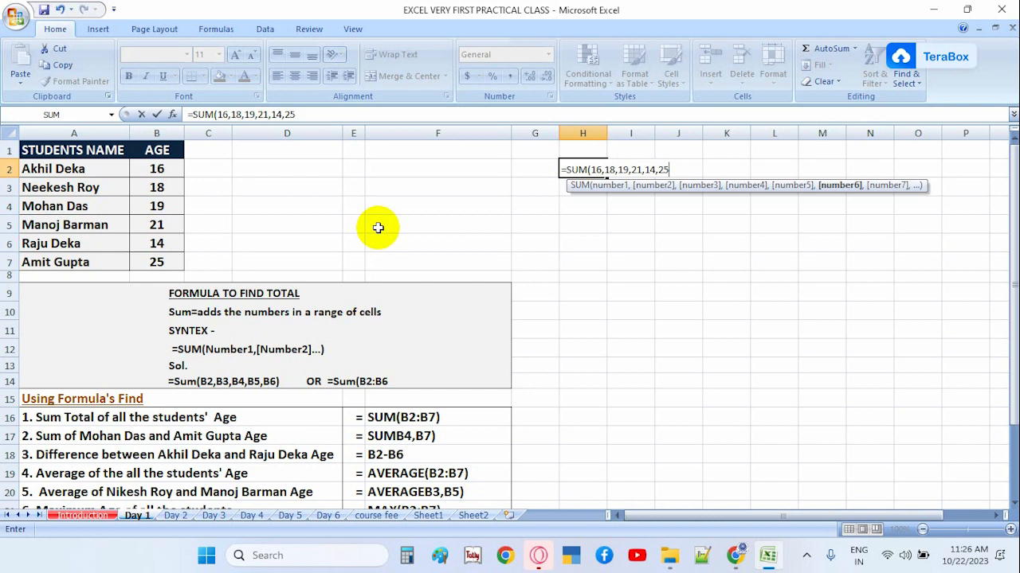
text())
key(Return)
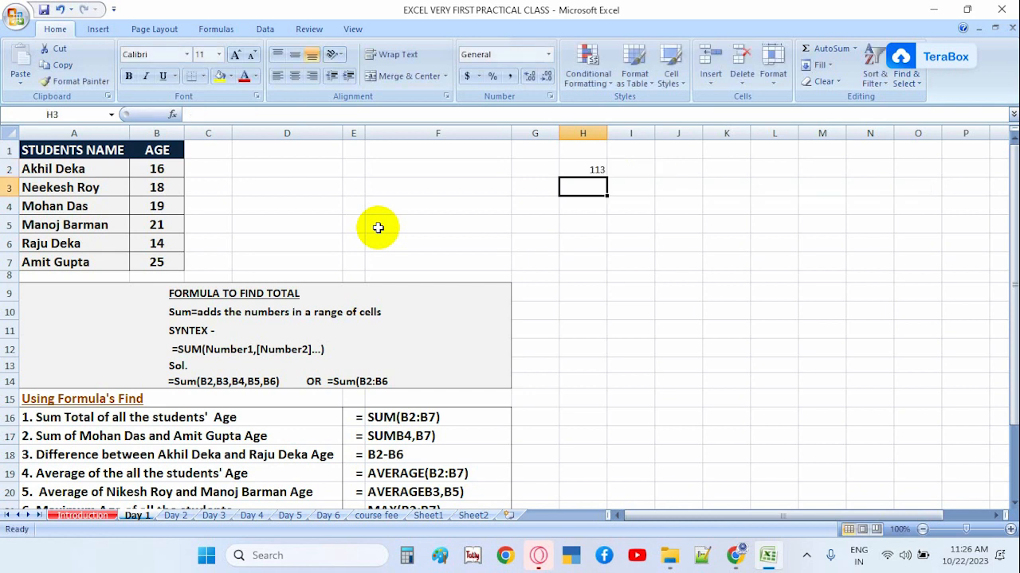
click(573, 170)
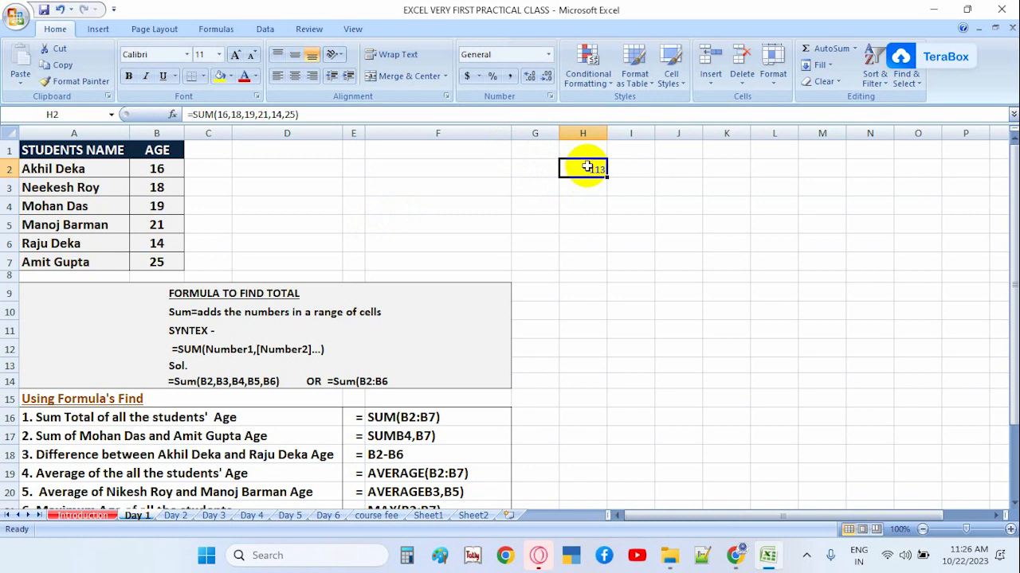
Enter =SUM(B2,B2,B4,B5,B6,B7) in H3 to total the ages through individual cell references.
click(589, 188)
text(=)
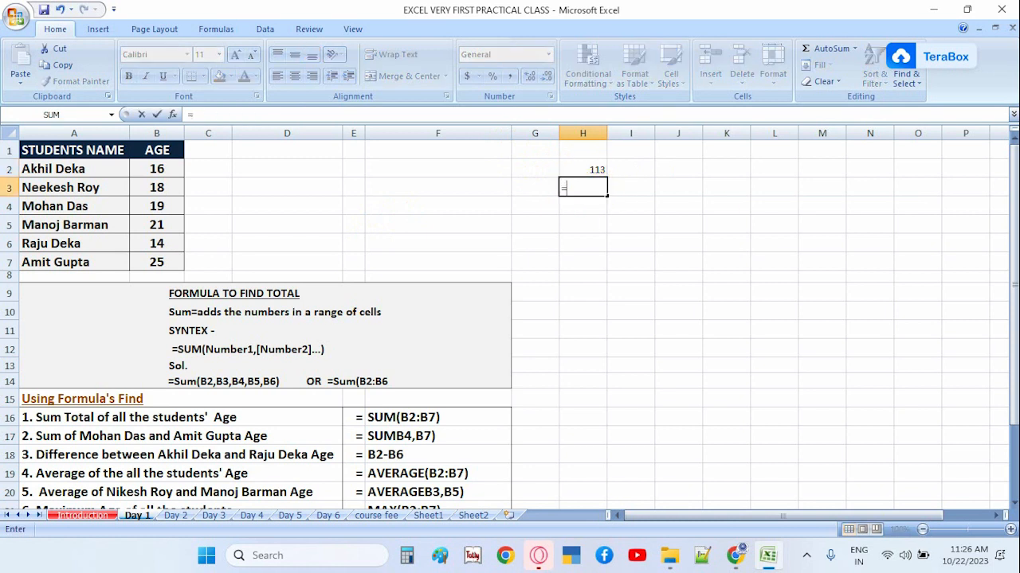
text(SUM()
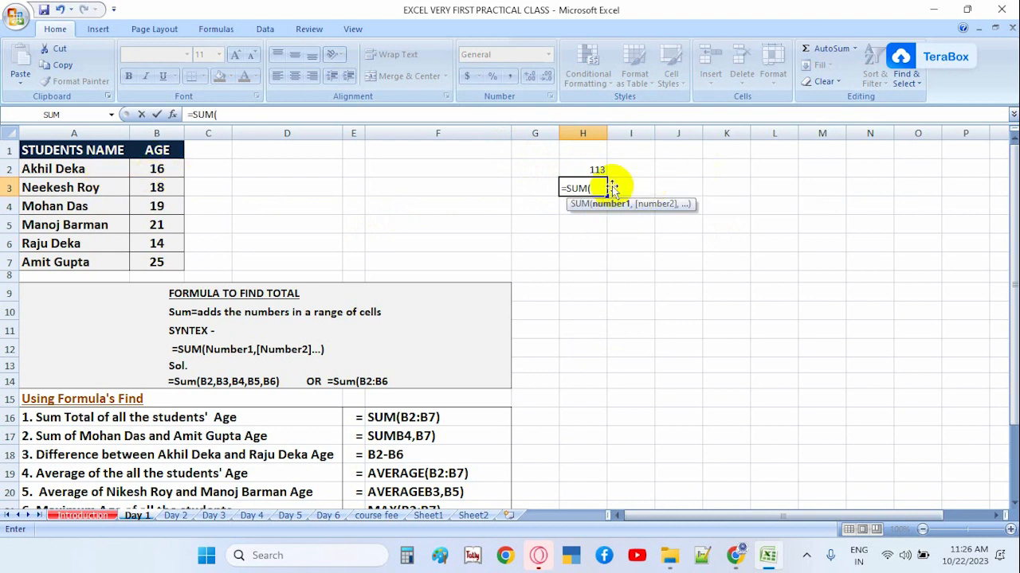
click(157, 167)
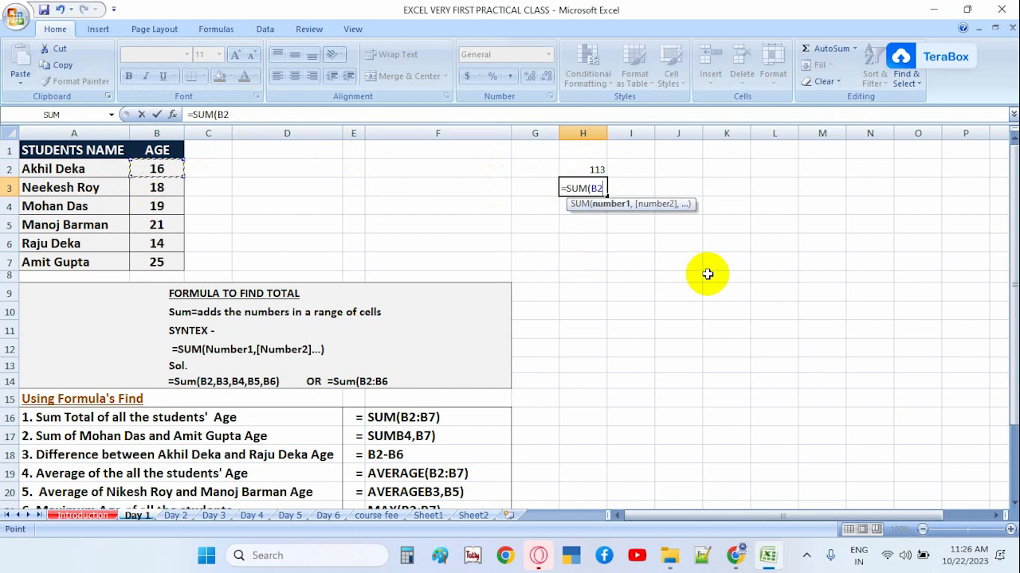
text(,)
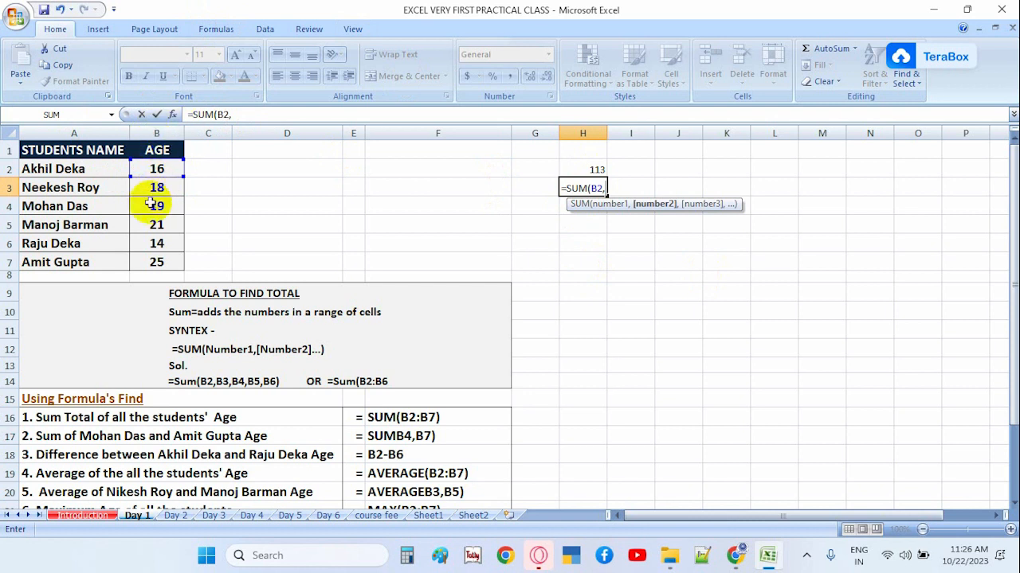
text(B2)
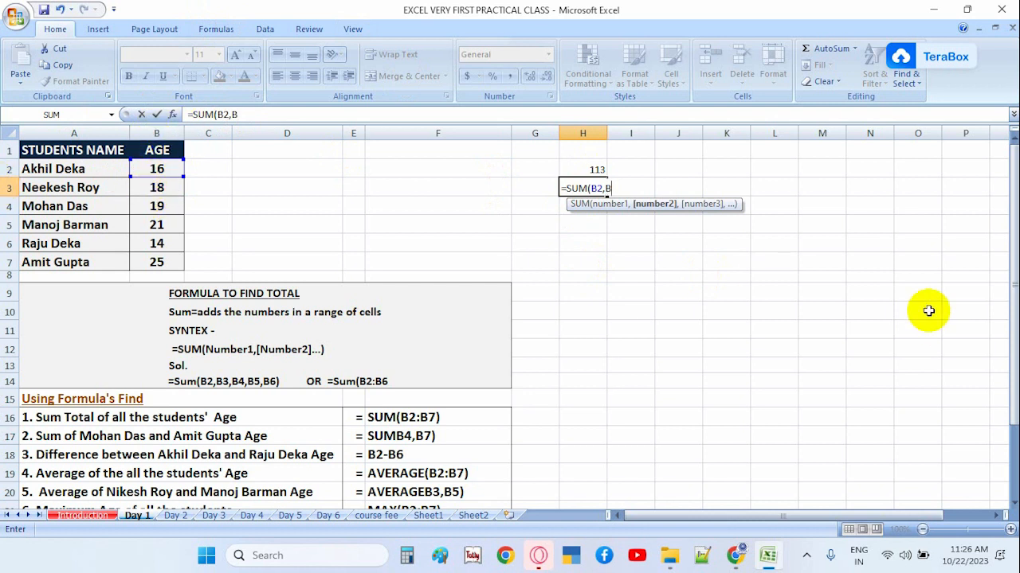
text(,)
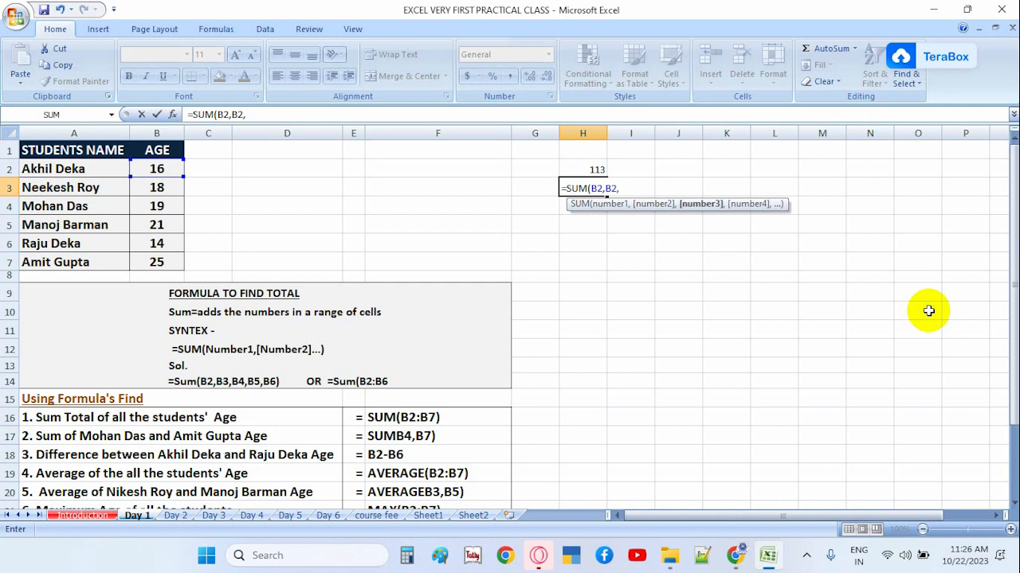
text(B4,B5)
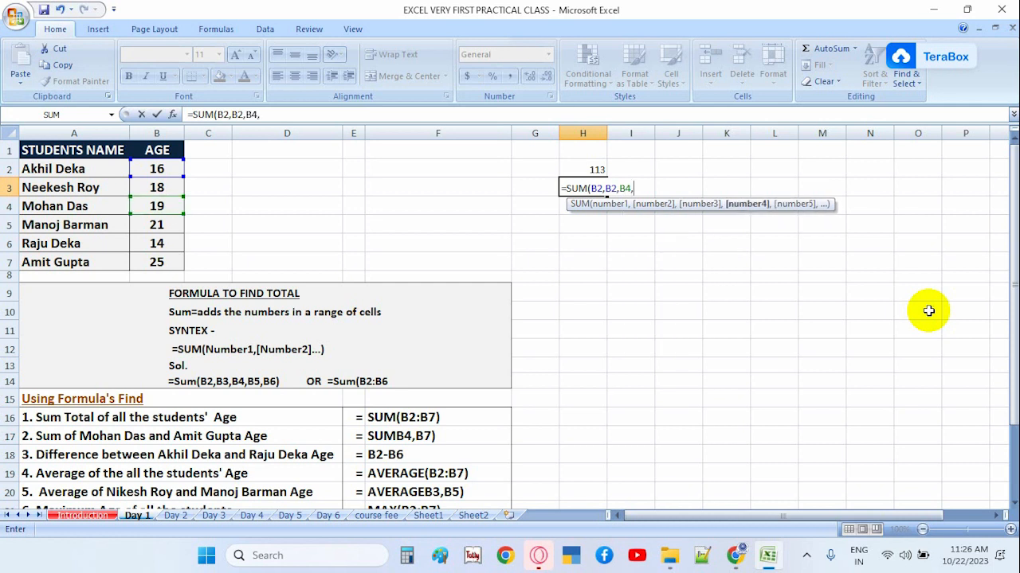
text(,B6)
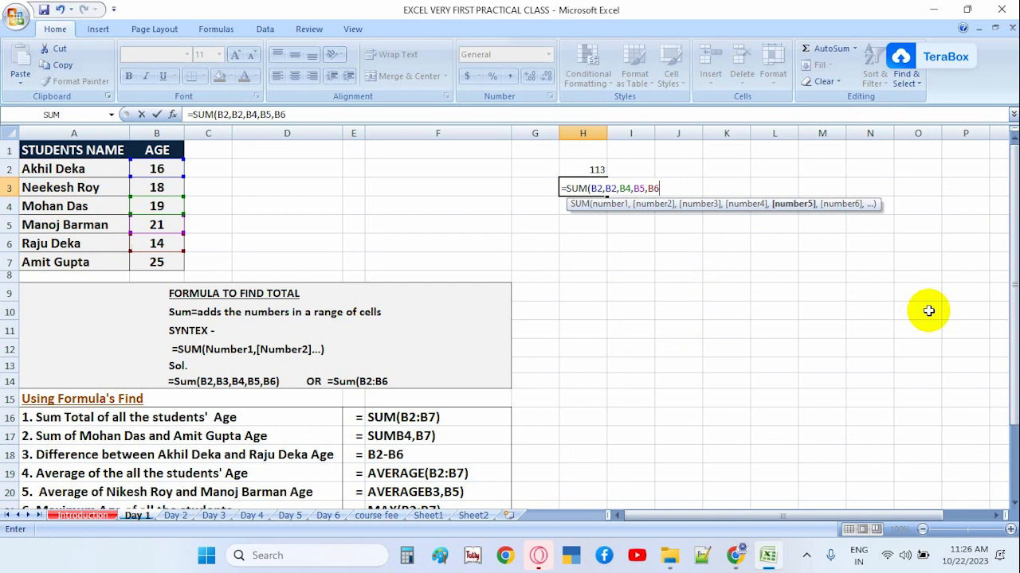
text(,B7)
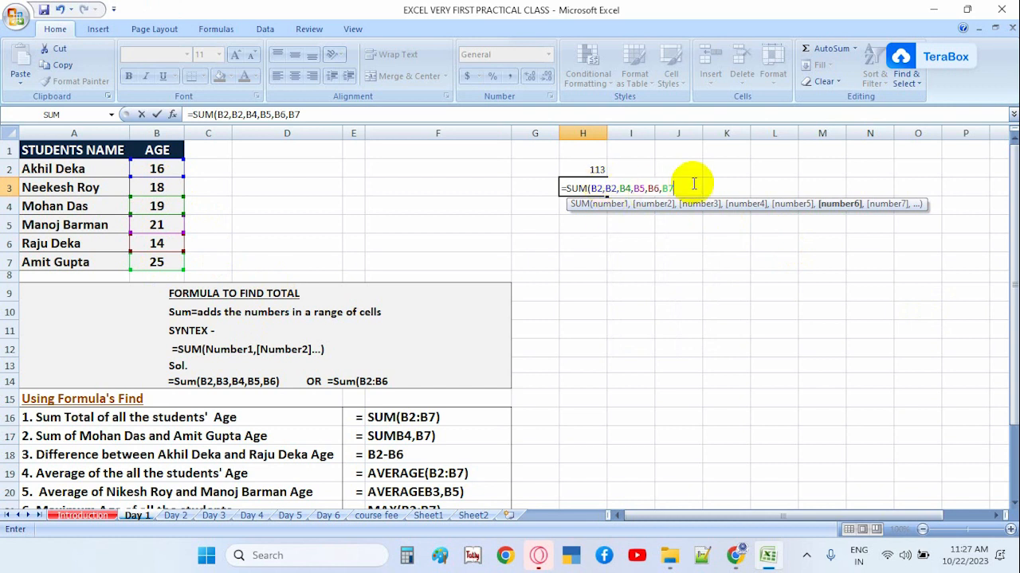
text())
key(Return)
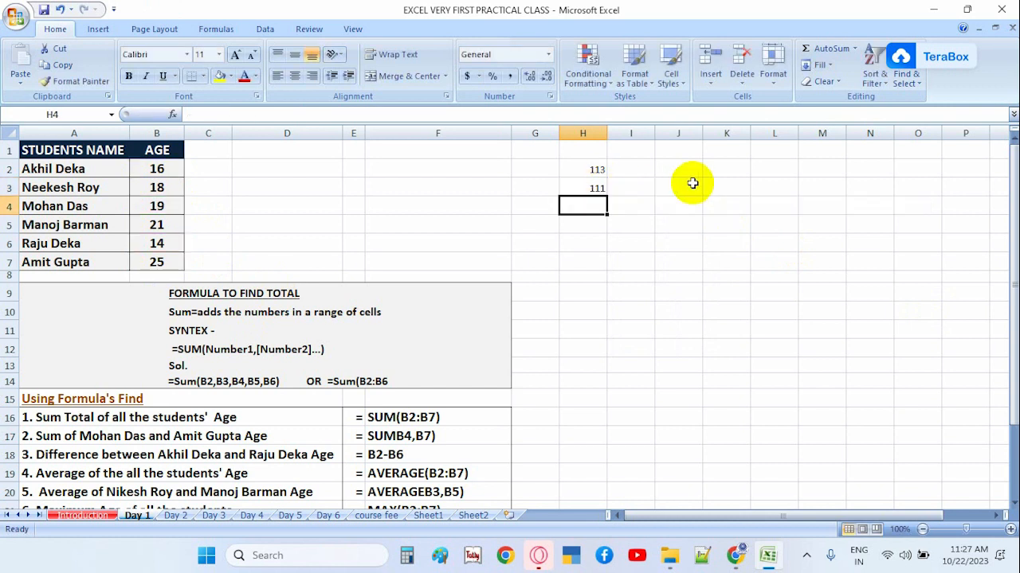
Compare the formulas in H2 and H3, and remove the row number from the second B2 reference in H3.
click(596, 186)
click(596, 168)
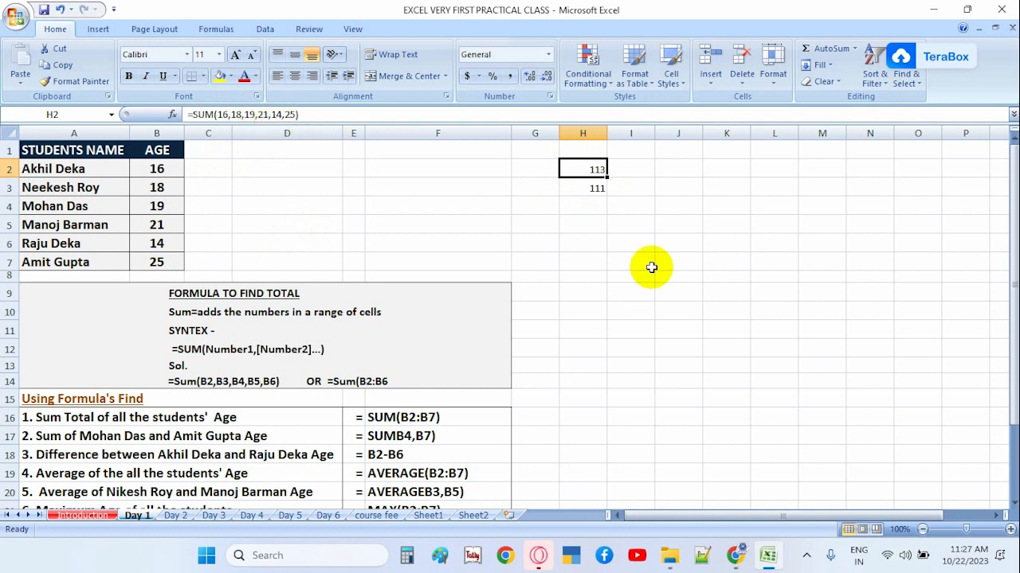
click(589, 186)
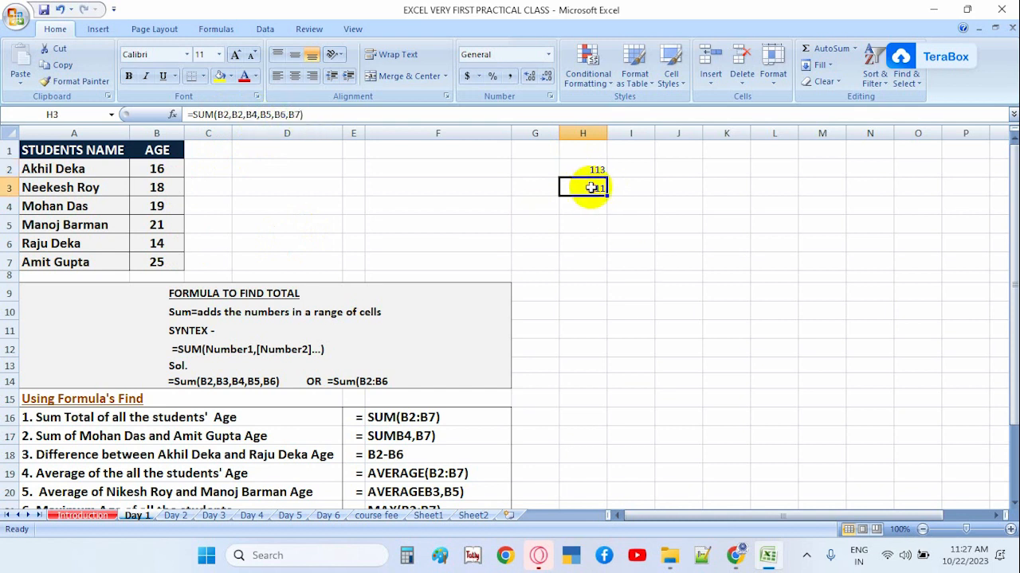
click(243, 114)
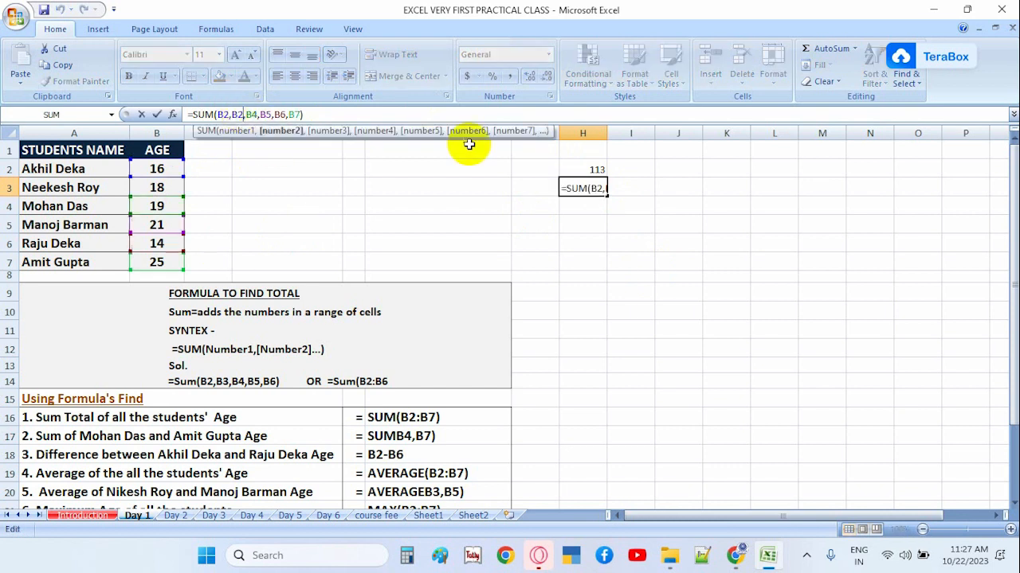
key(BackSpace)
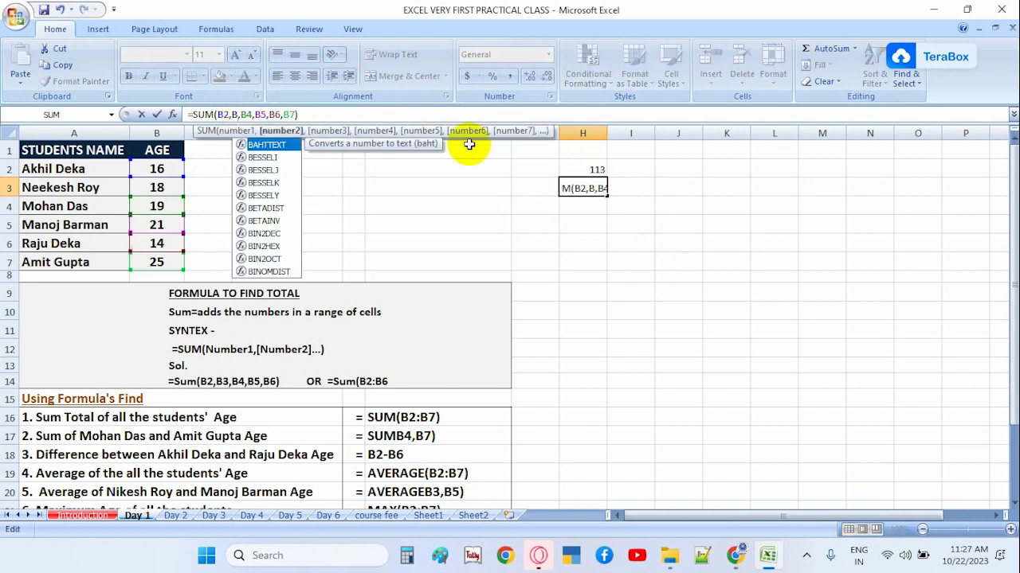
Complete the formula in H3 as =SUM(B2,B3,B4,B5,B6,B7).
text(3)
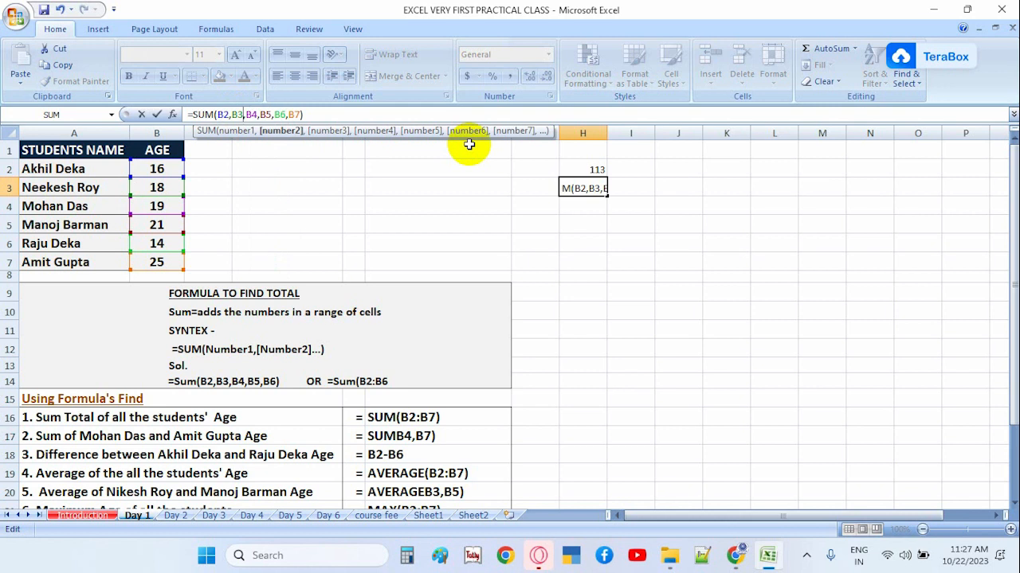
key(Return)
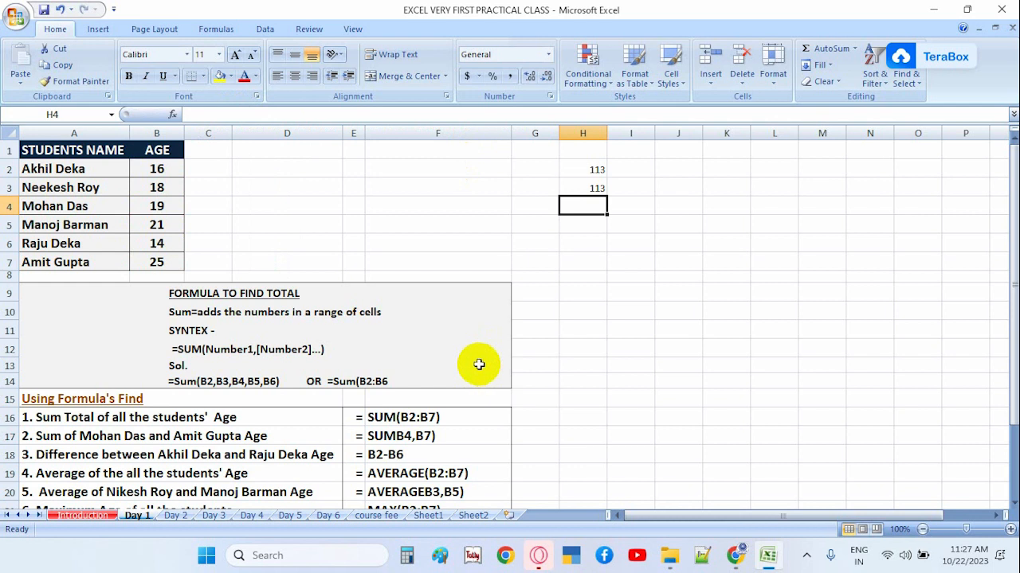
click(694, 237)
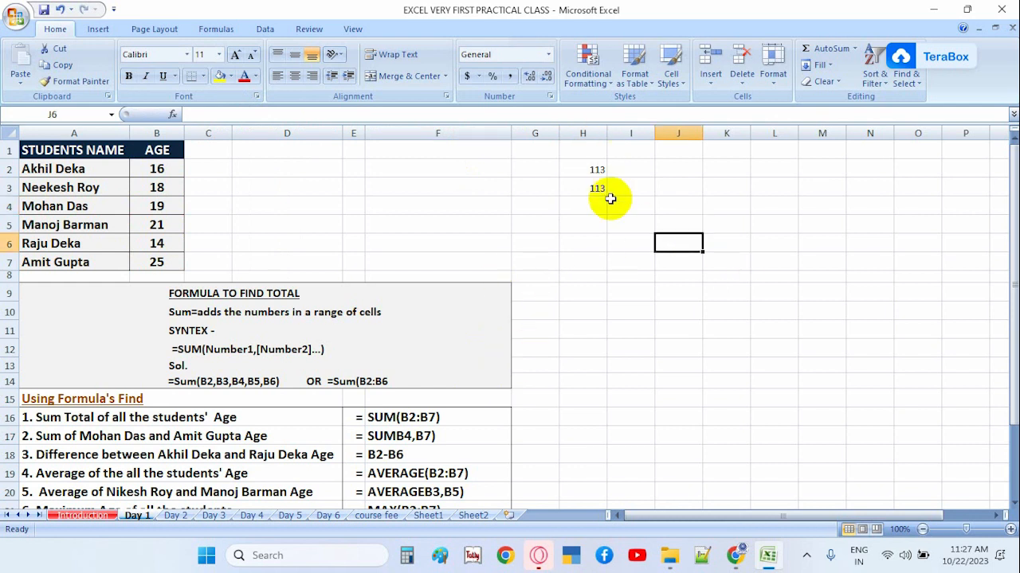
click(597, 169)
click(732, 333)
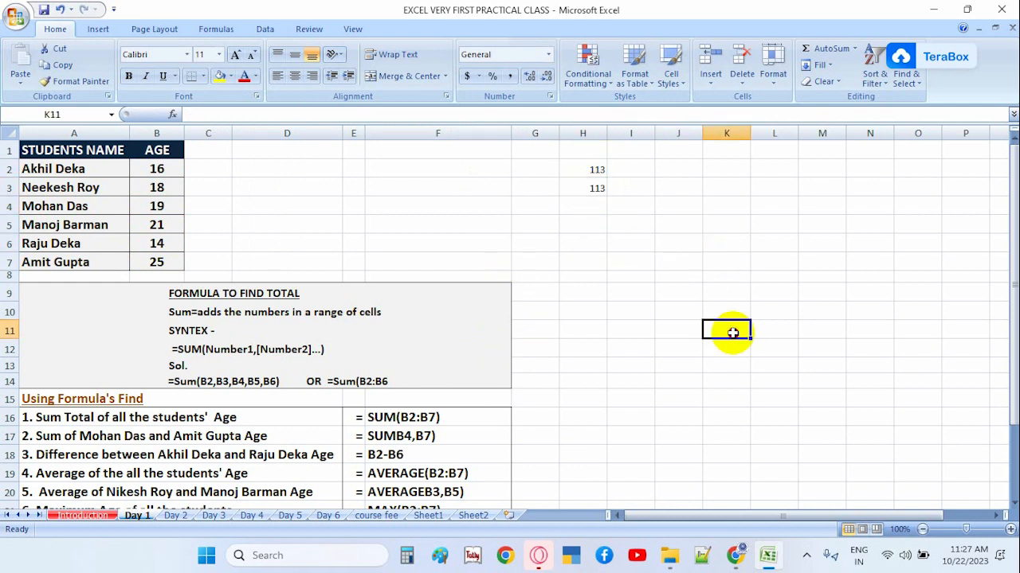
Change the age in cell B3 to 17.
click(154, 186)
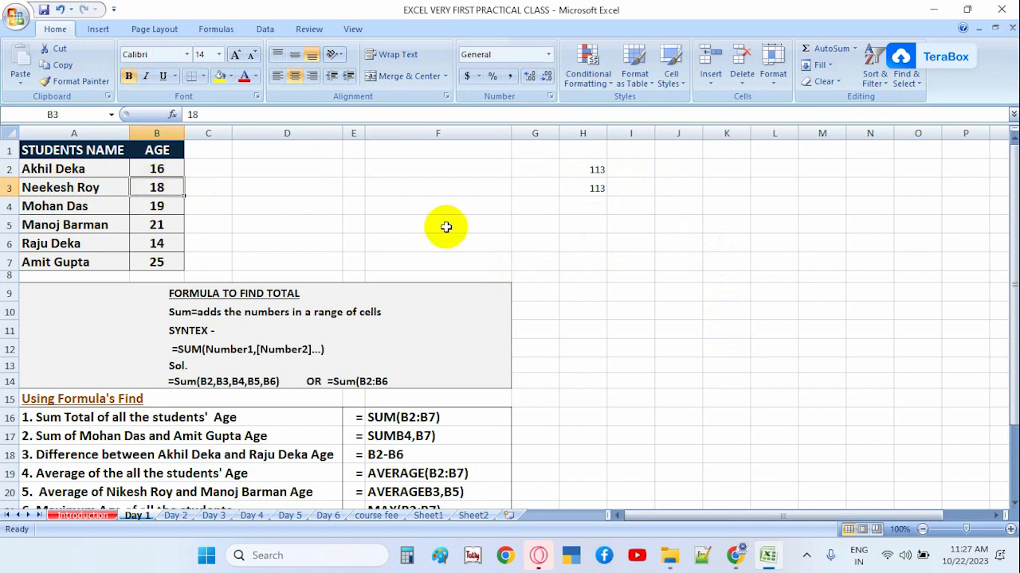
text(1)
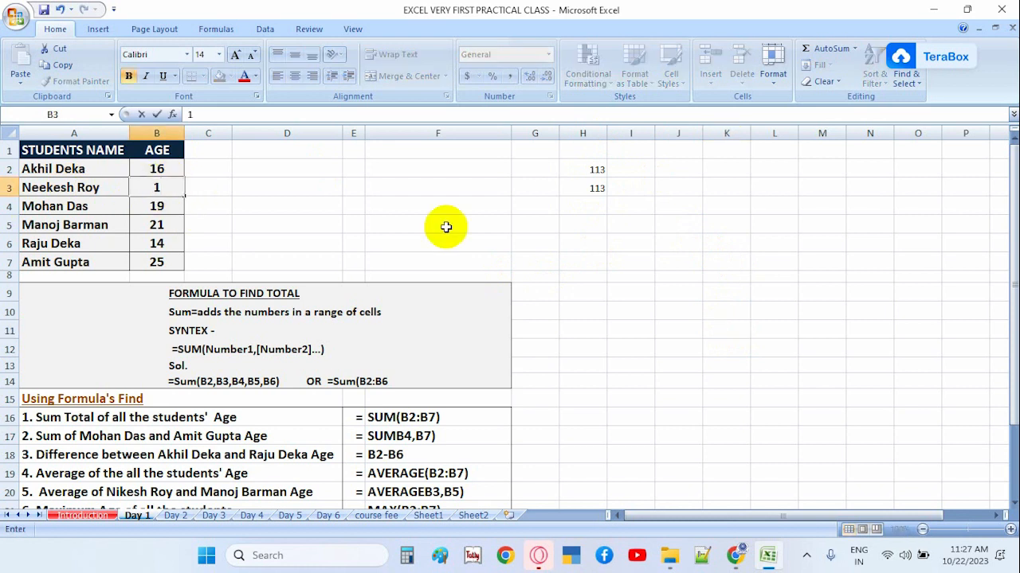
text(6)
key(BackSpace)
text(7)
key(Return)
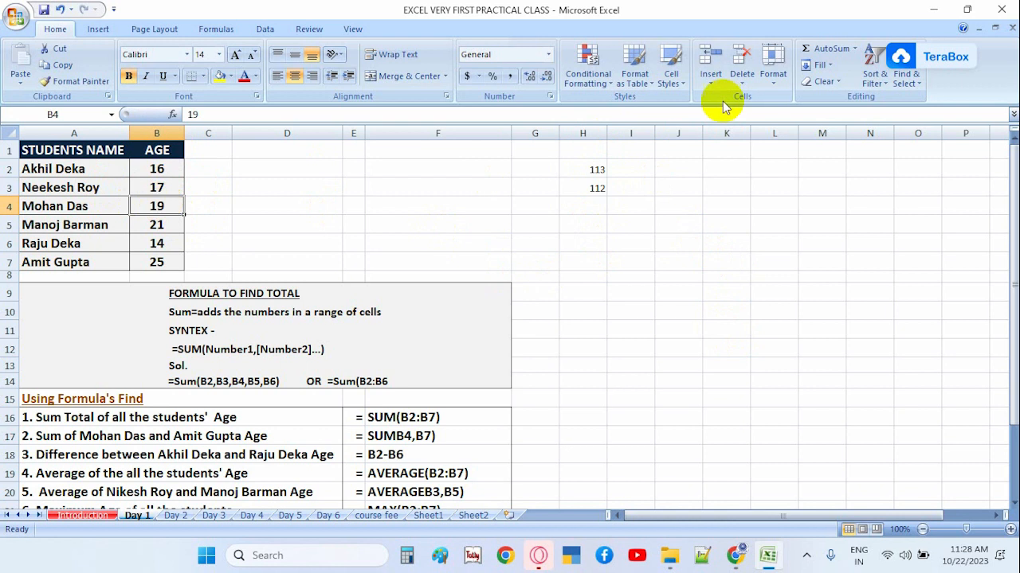
Increase the font size of the two totals in H2:H3 to 20.
click(587, 168)
click(593, 186)
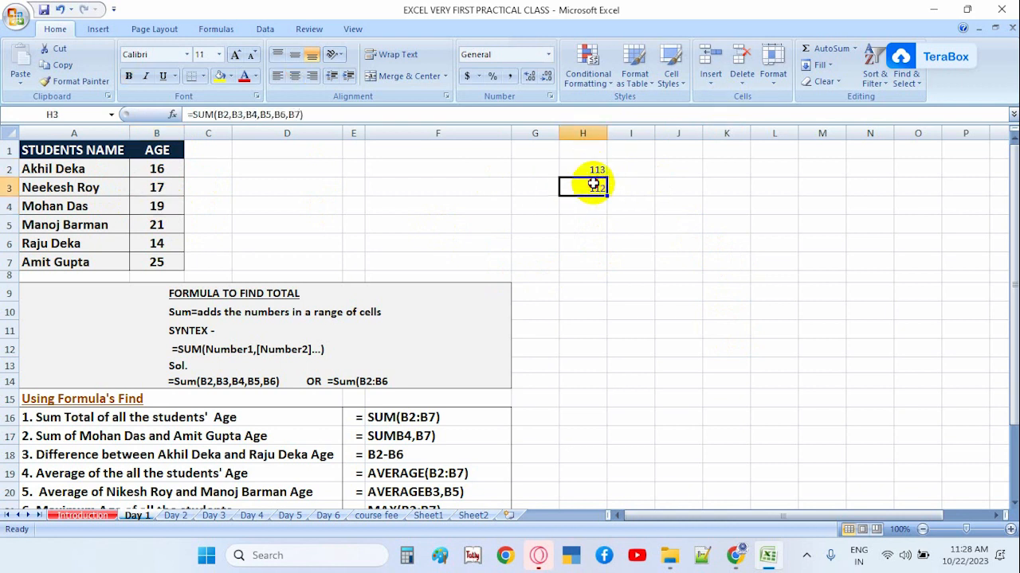
drag(584, 169, 587, 188)
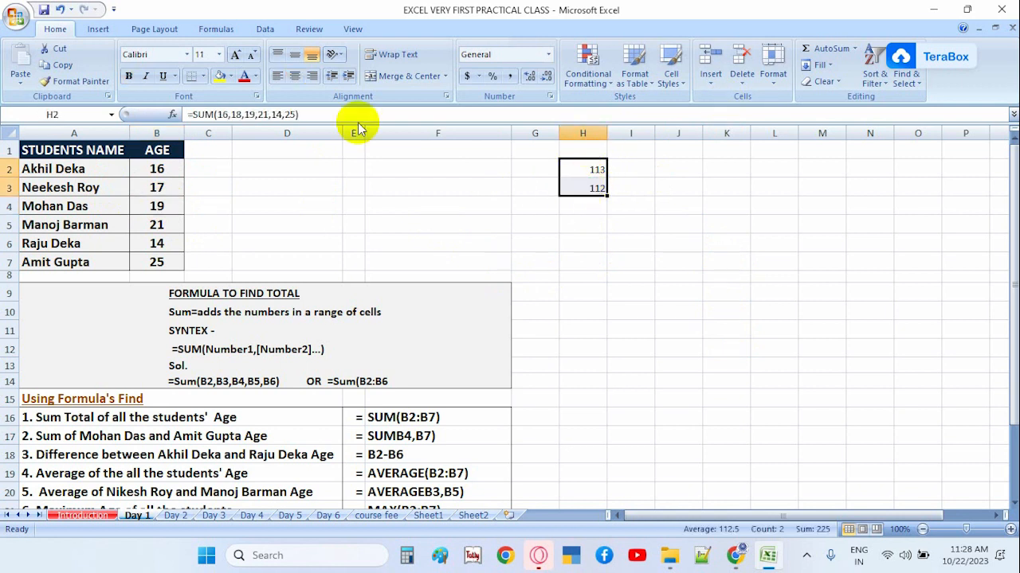
click(236, 55)
click(236, 56)
click(236, 56)
click(236, 56)
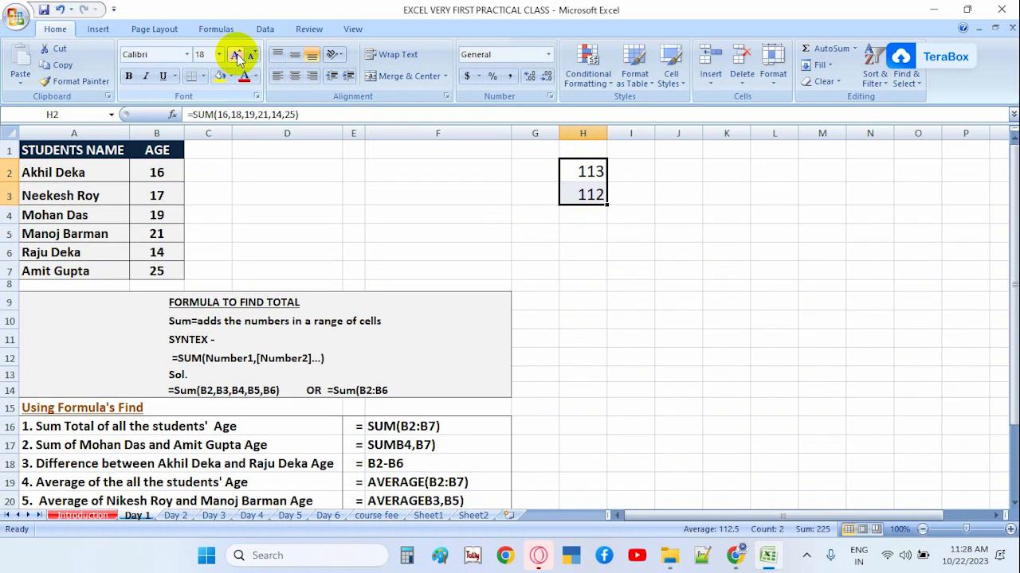
click(235, 56)
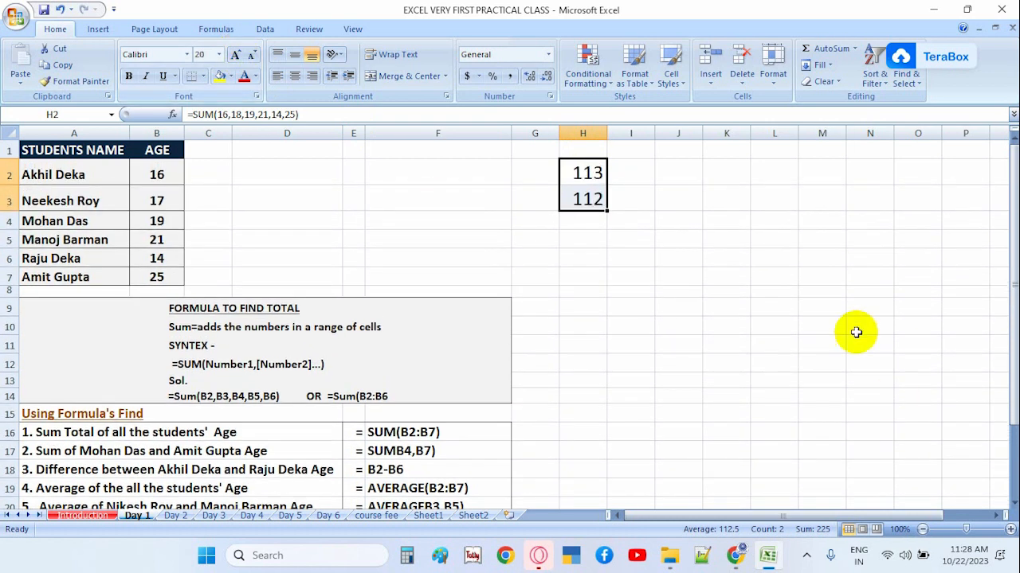
click(824, 310)
Compare the formula with typed numbers in H2 against the cell-reference formula in H3.
click(583, 172)
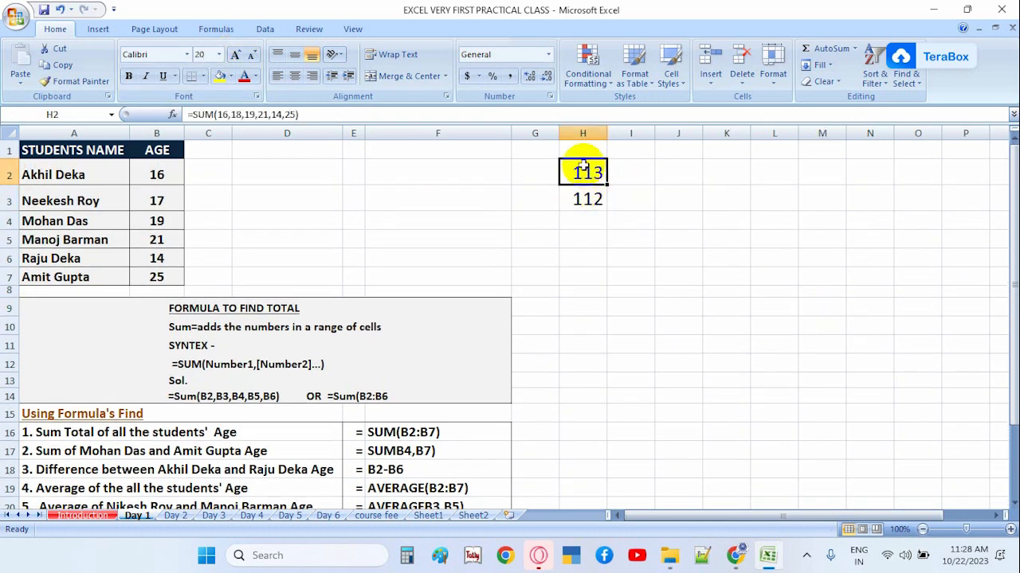
click(587, 202)
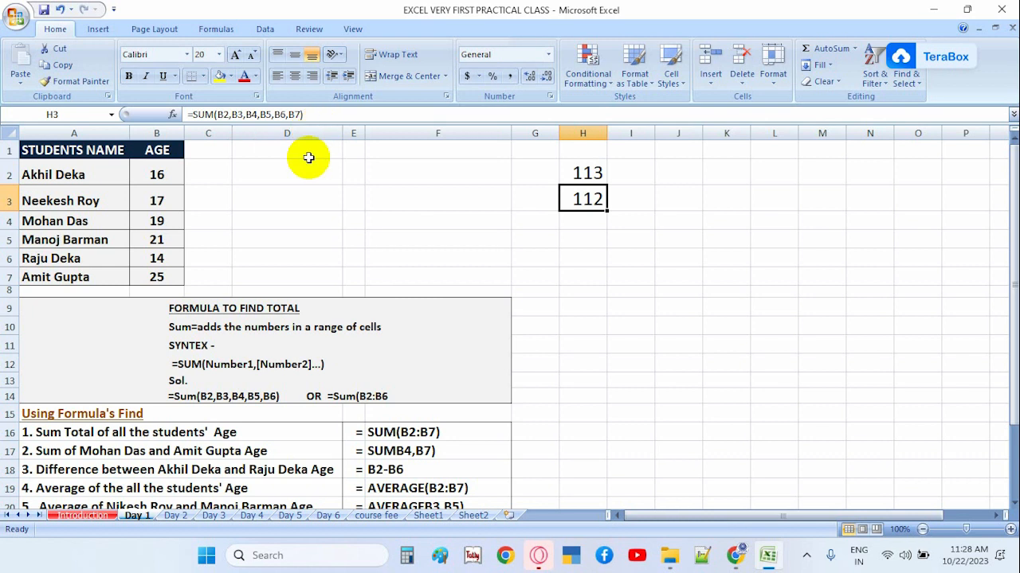
click(585, 172)
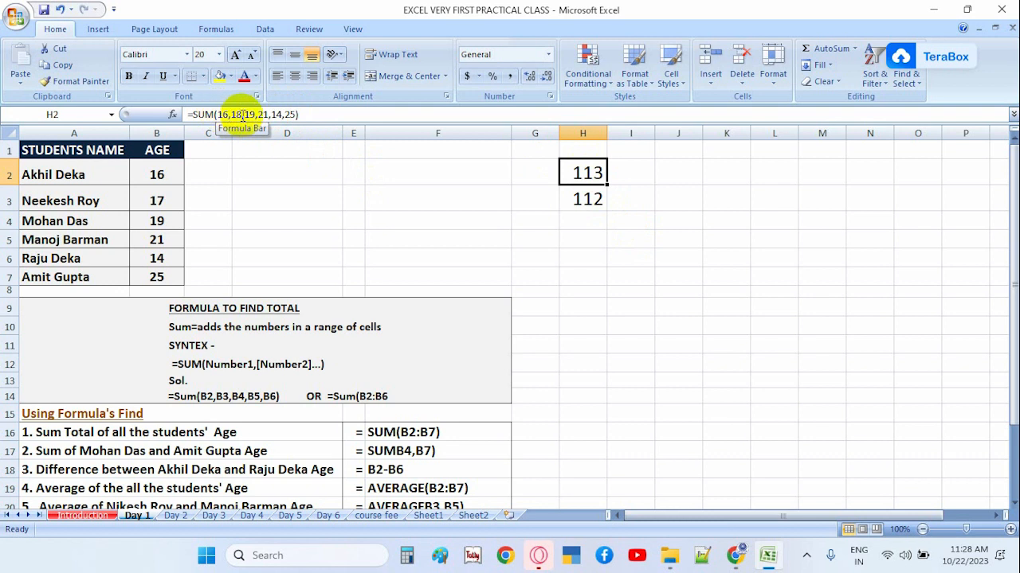
click(667, 293)
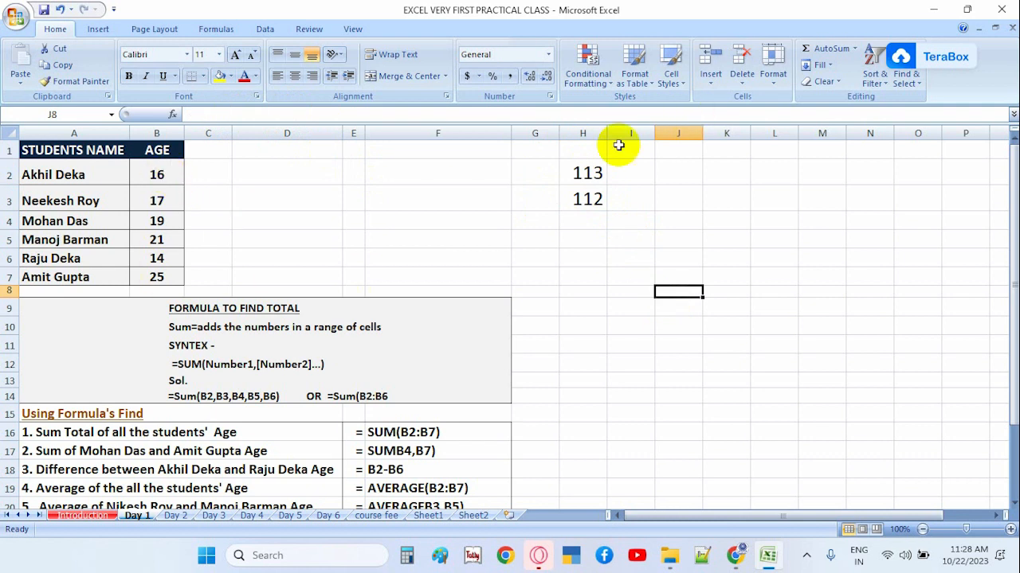
Delete the typed-number total in H2 and move the cell-reference total from H3 into its place.
click(583, 173)
key(Delete)
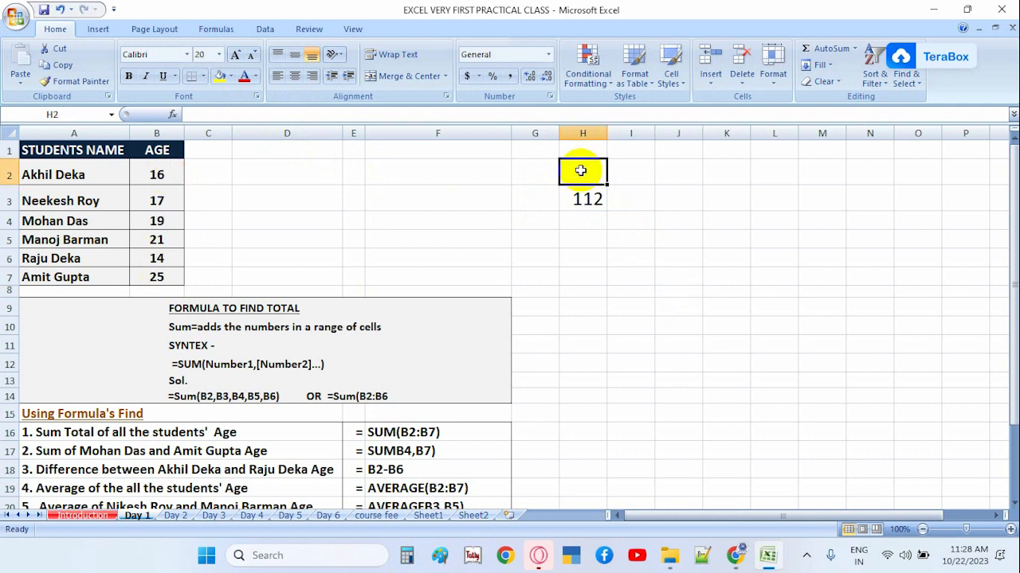
click(587, 199)
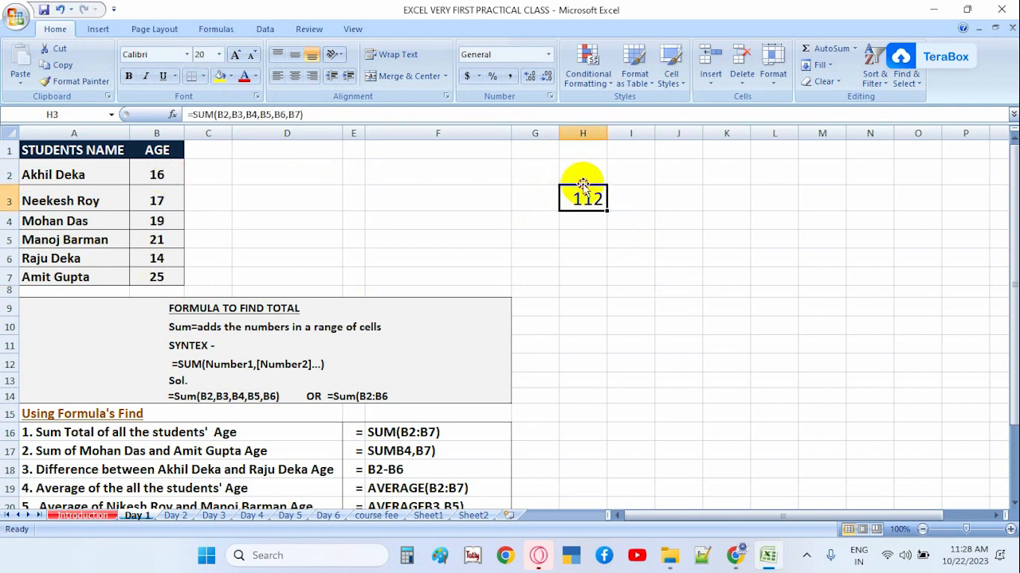
drag(583, 186, 587, 163)
click(762, 210)
click(568, 170)
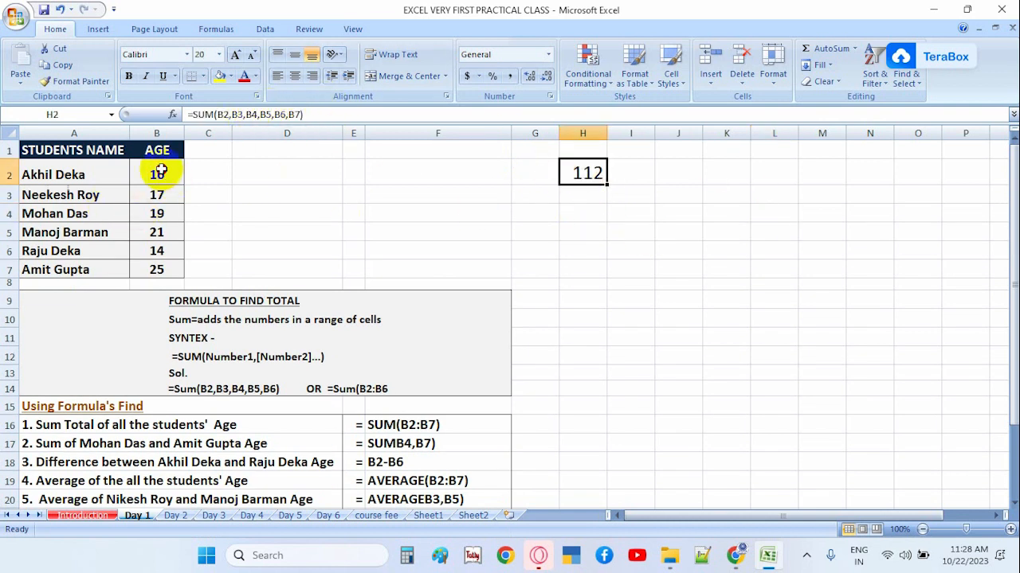
Examine the age range B2:B7 and check which cells the SUM formula in H2 refers to.
drag(160, 172, 163, 270)
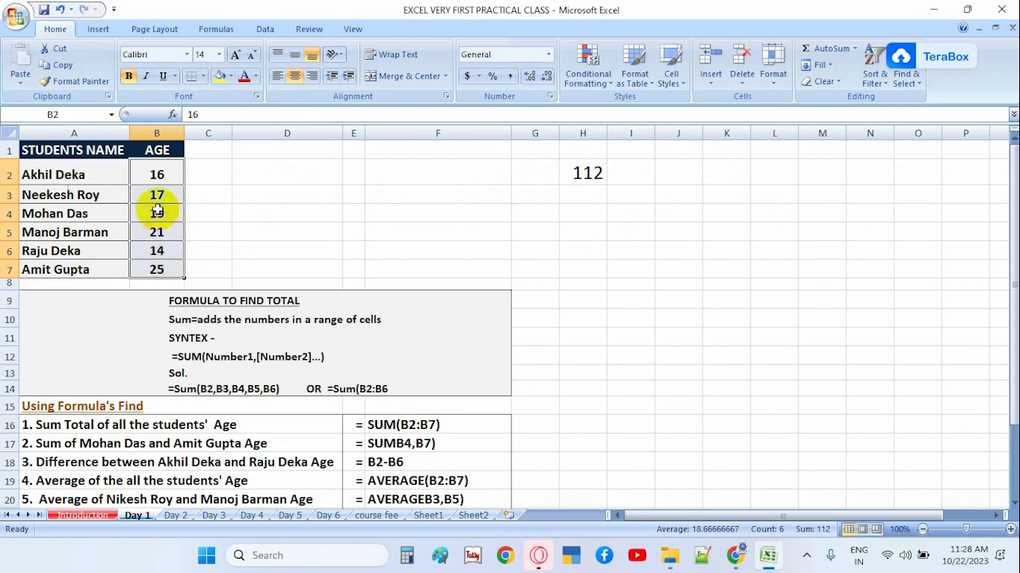
click(233, 195)
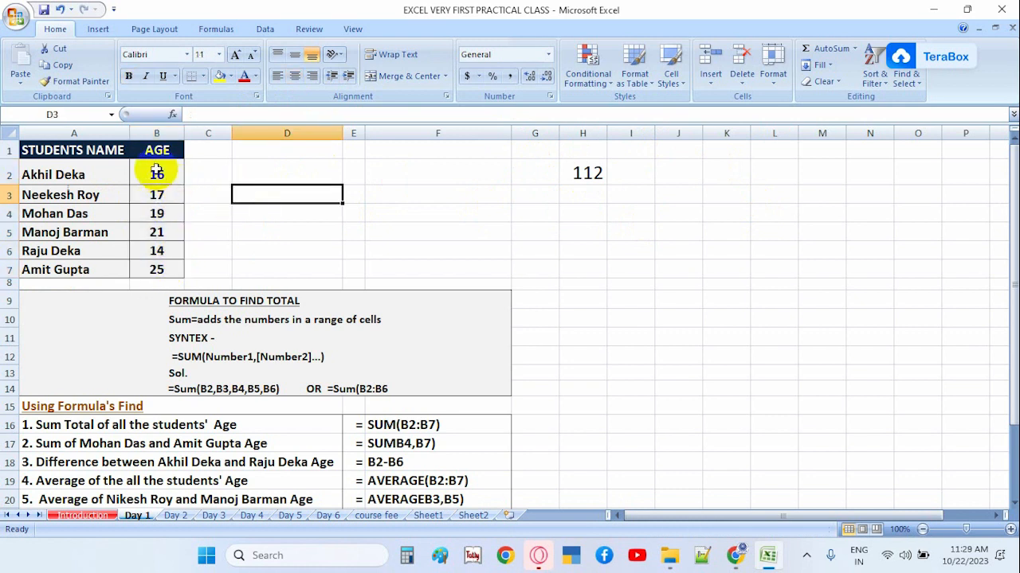
drag(157, 171, 169, 269)
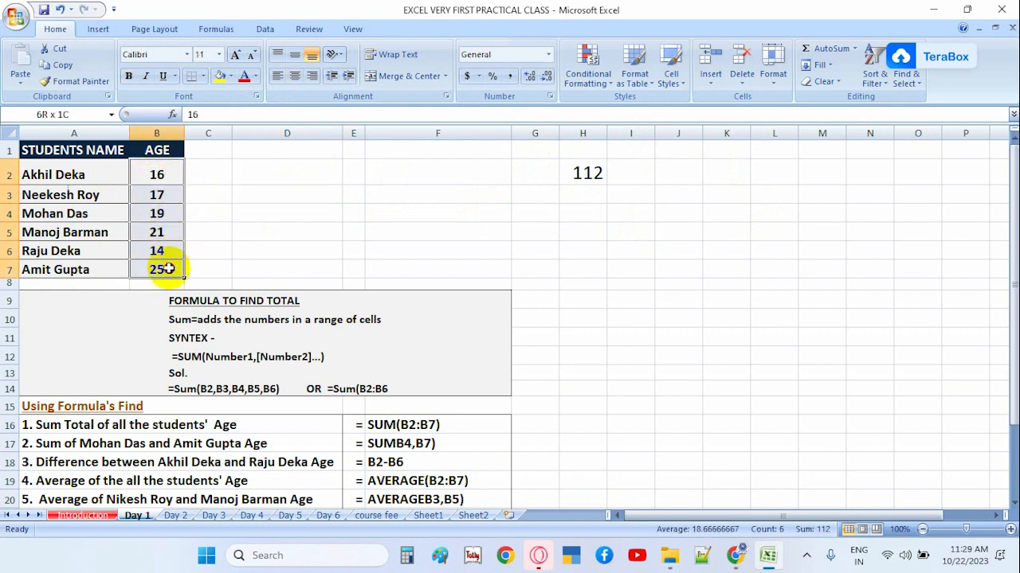
click(588, 172)
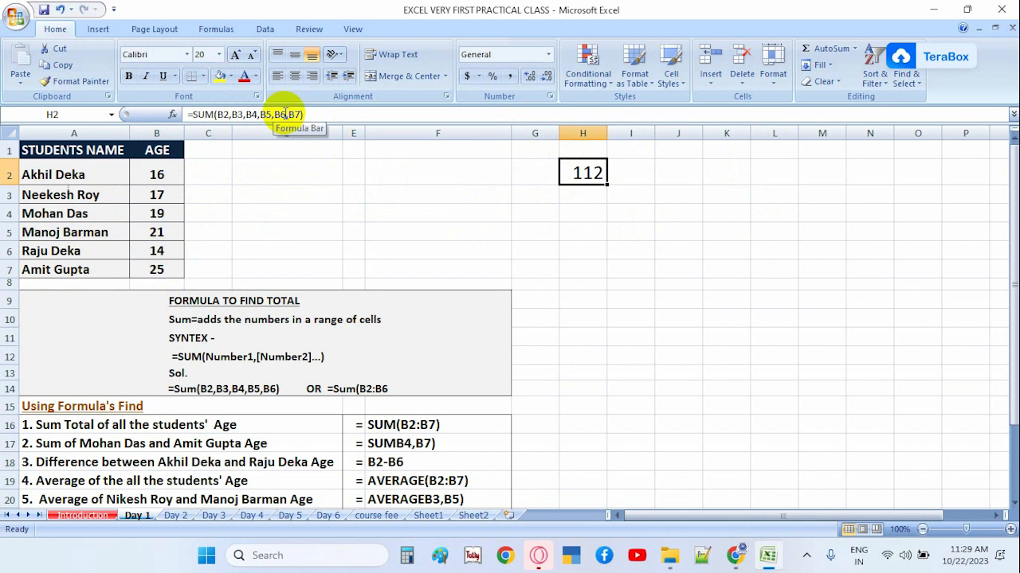
click(786, 168)
Enter a RANDBETWEEN formula in cell M2 with bottom value 90 and top value 45.
click(820, 172)
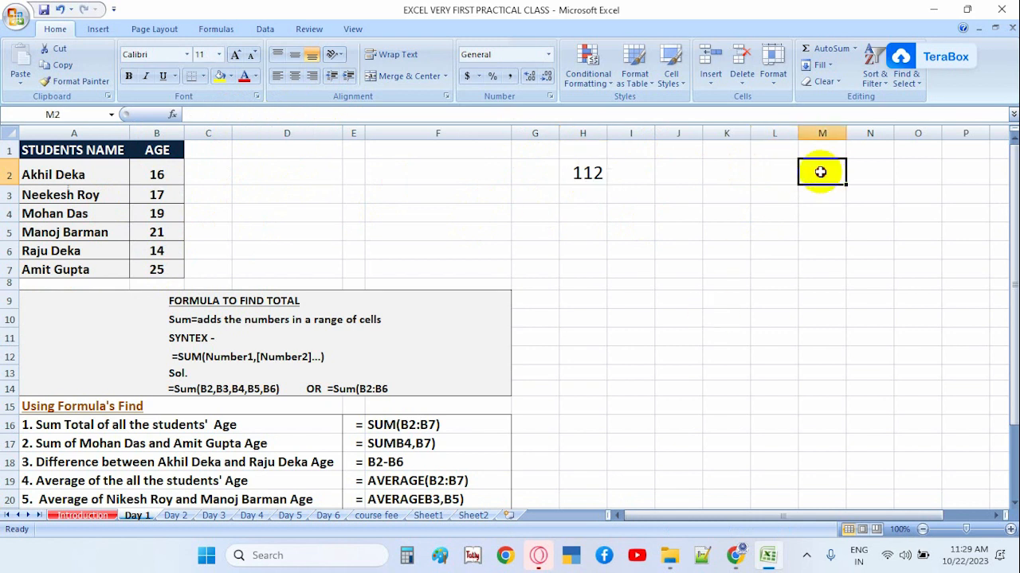
scroll(832, 241, down, 15)
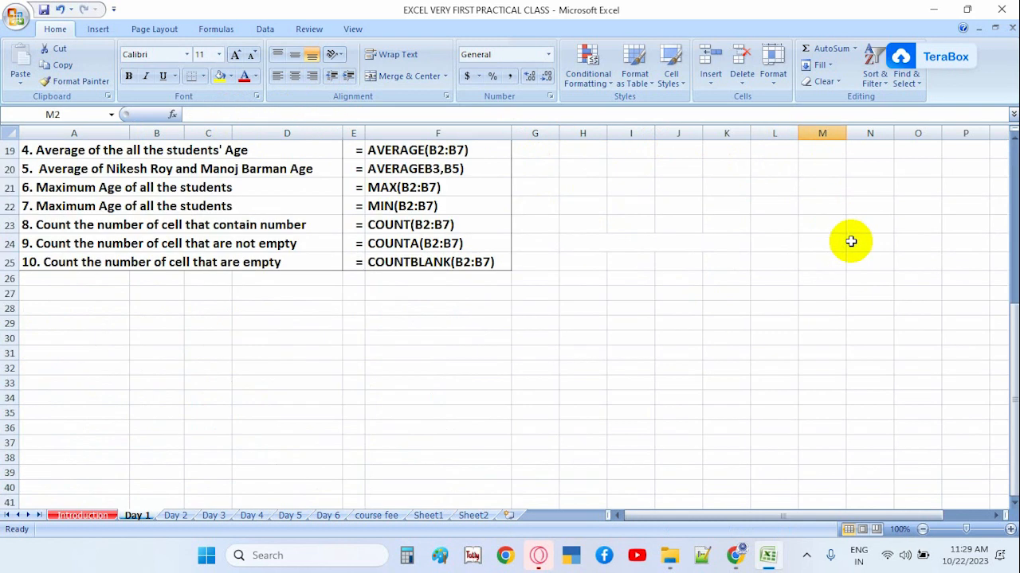
scroll(853, 253, up, 9)
scroll(857, 259, up, 6)
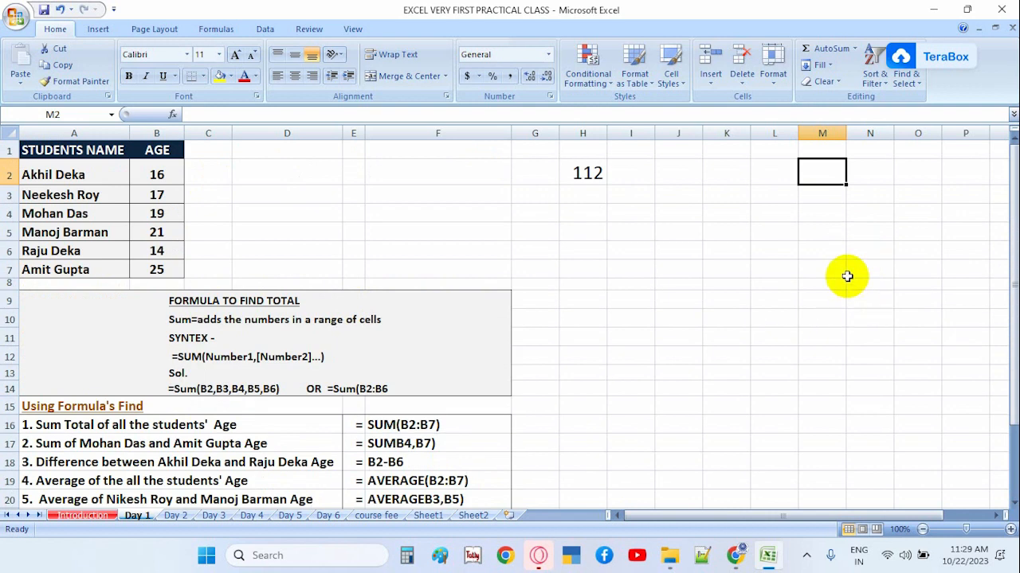
text(=RAND)
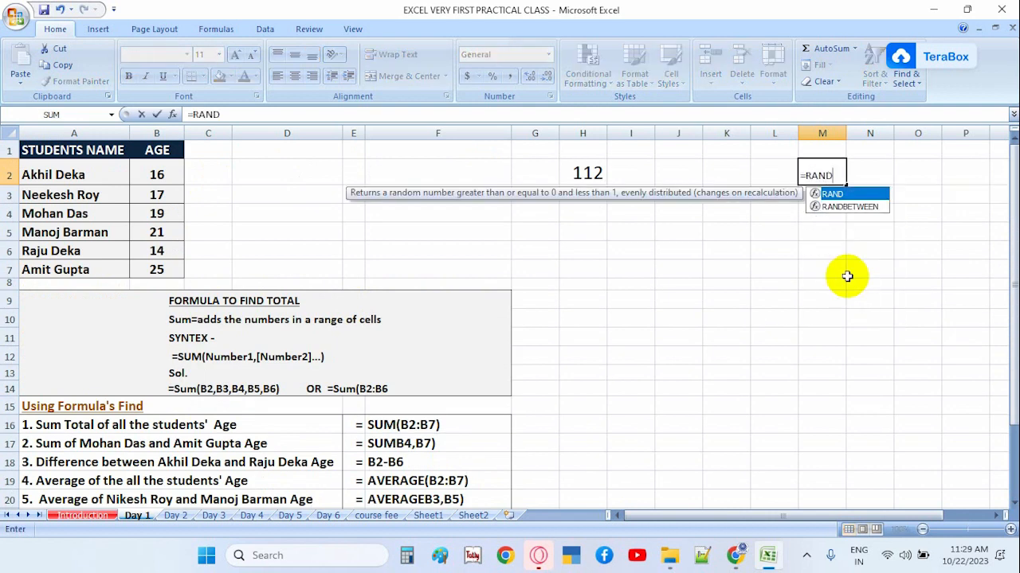
text(B)
key(Tab)
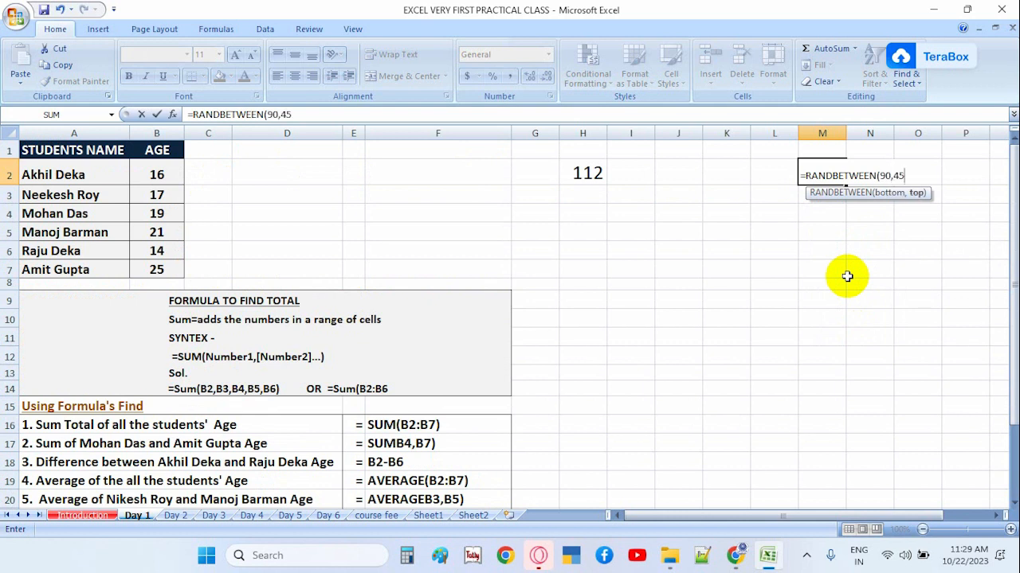
key(Return)
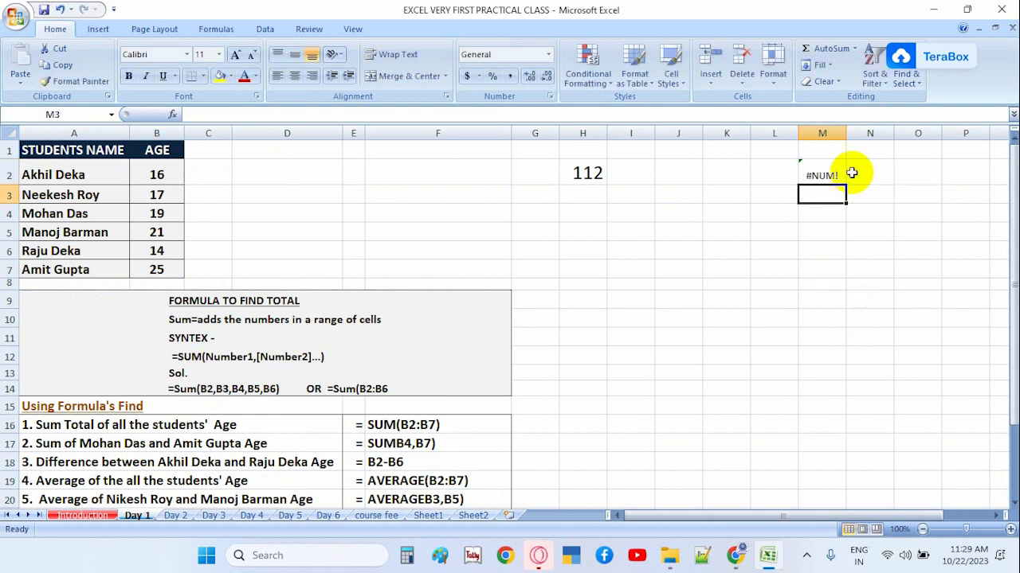
Narrow column M slightly and change the top value of the RANDBETWEEN formula in M2 to 96.
drag(846, 132, 836, 132)
click(816, 175)
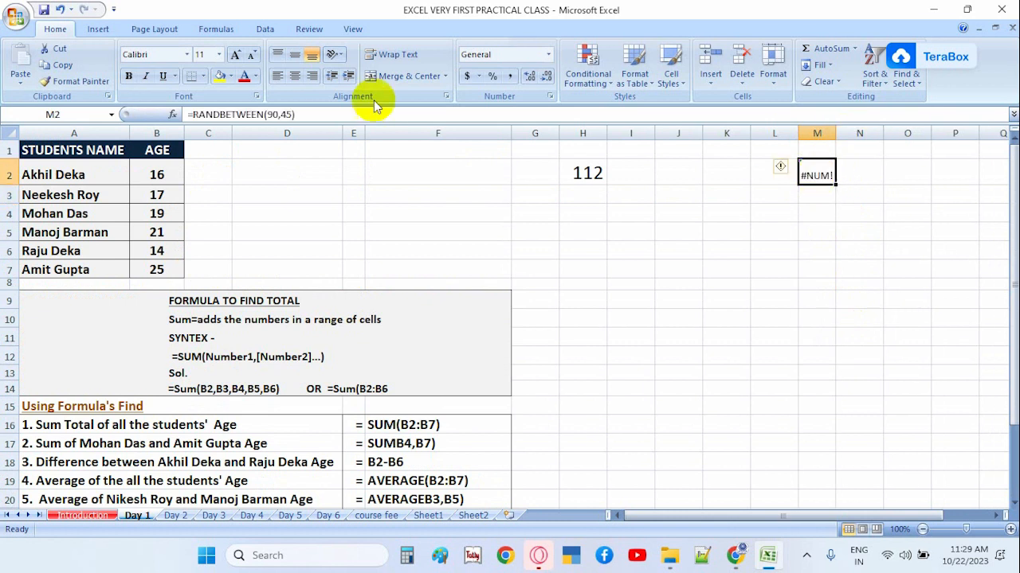
click(291, 116)
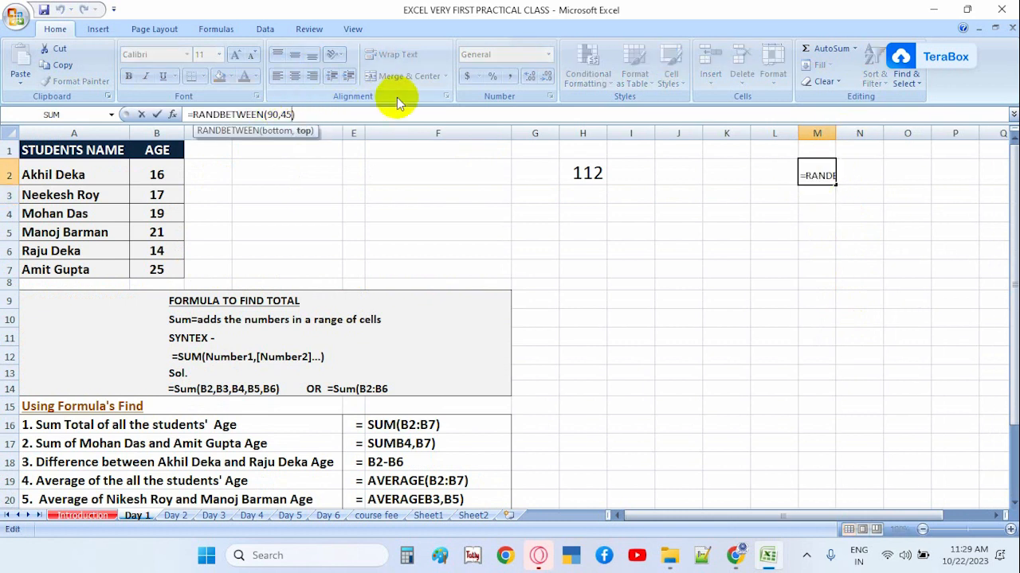
key(BackSpace)
key(BackSpace)
text(99)
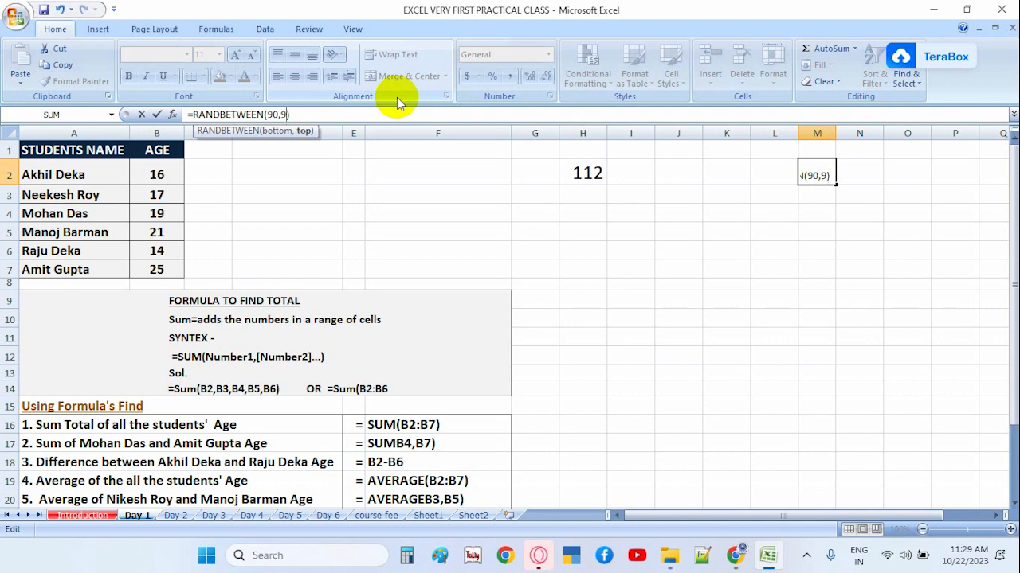
key(Return)
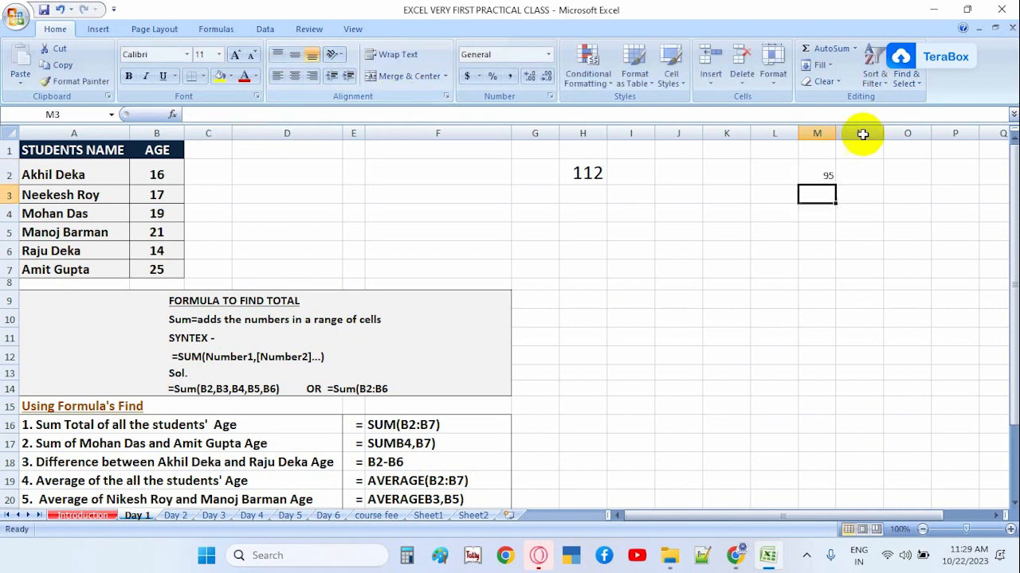
Fill the RANDBETWEEN formula from M2 down to row 610.
click(824, 180)
drag(835, 185, 810, 433)
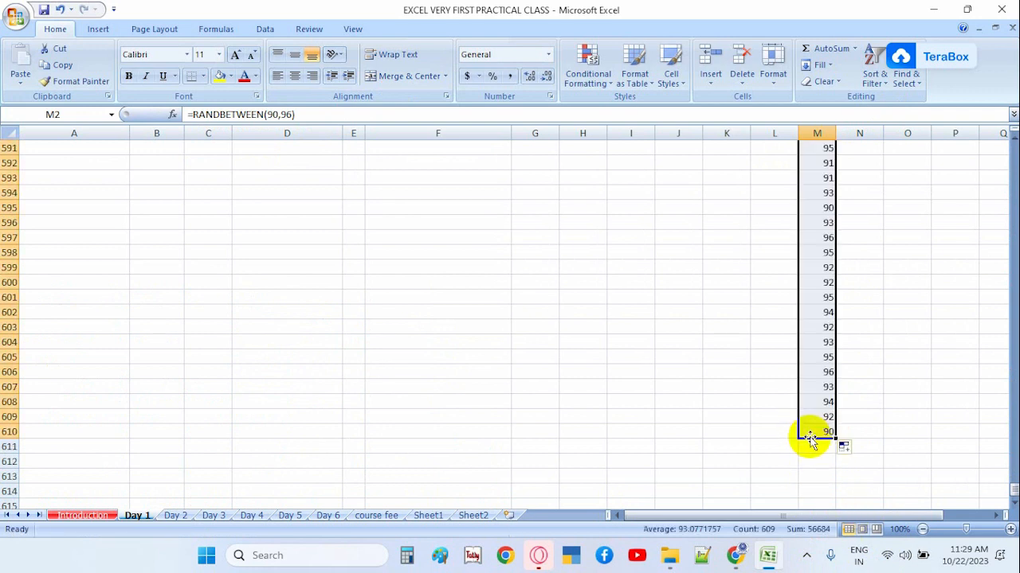
Replace the RANDBETWEEN formulas in M2:M610 with their values and format the numbers bold, centred and size 12.
right_click(824, 388)
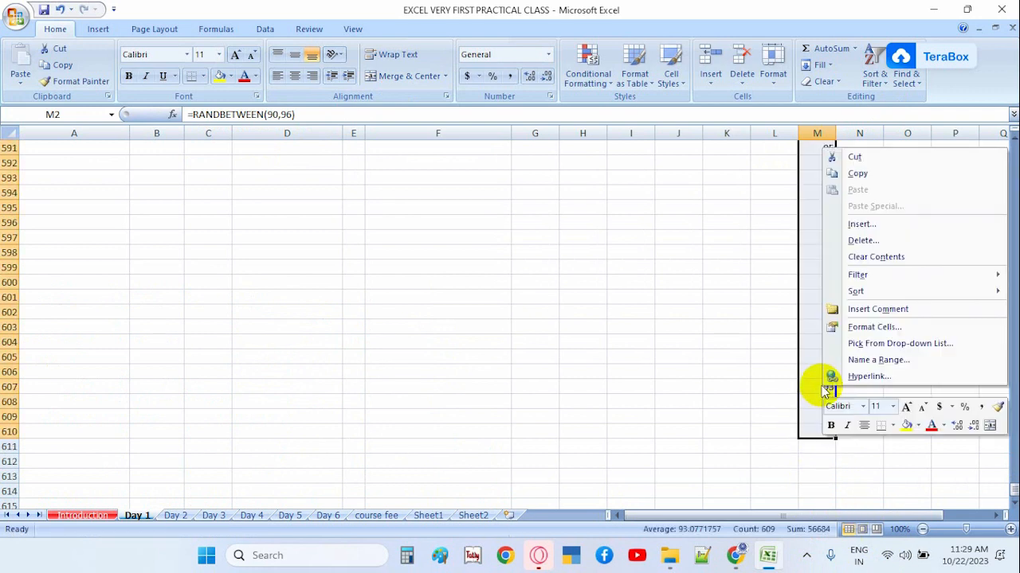
click(857, 173)
right_click(816, 195)
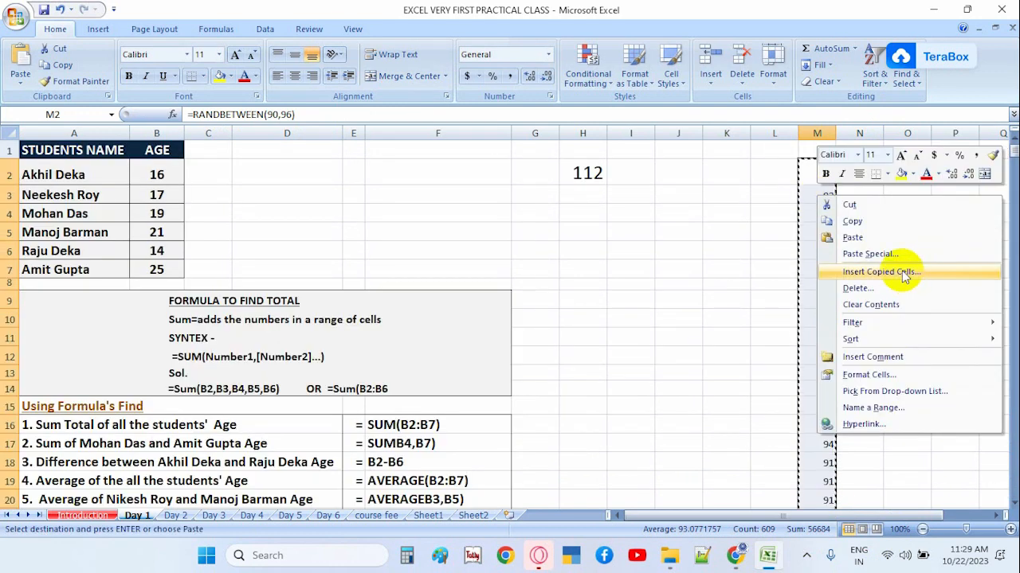
click(879, 251)
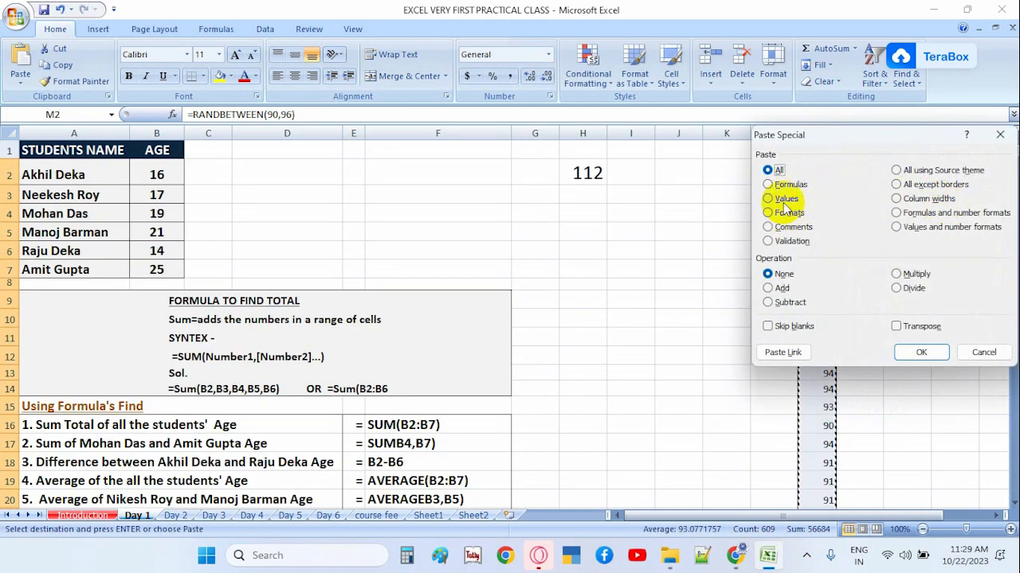
click(916, 351)
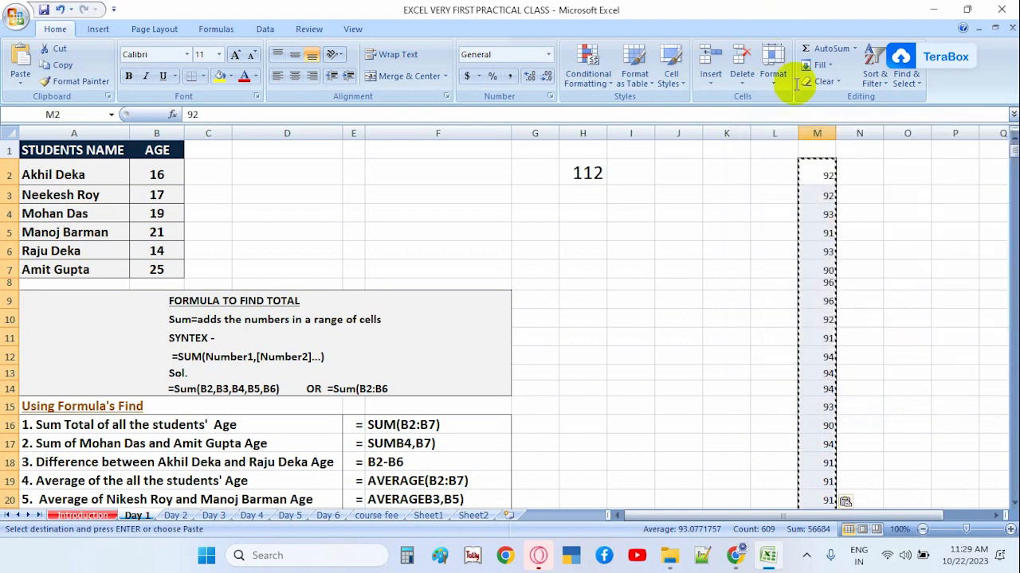
click(293, 75)
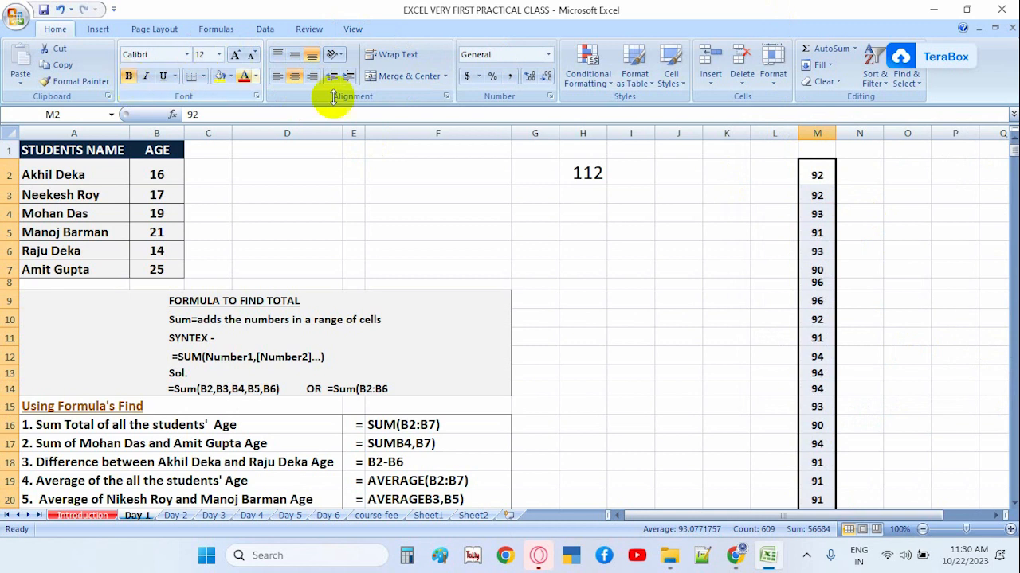
click(846, 231)
Look through the numbers in column M down to row 610 and return to the top of the sheet.
scroll(868, 227, down, 6)
scroll(868, 227, down, 20)
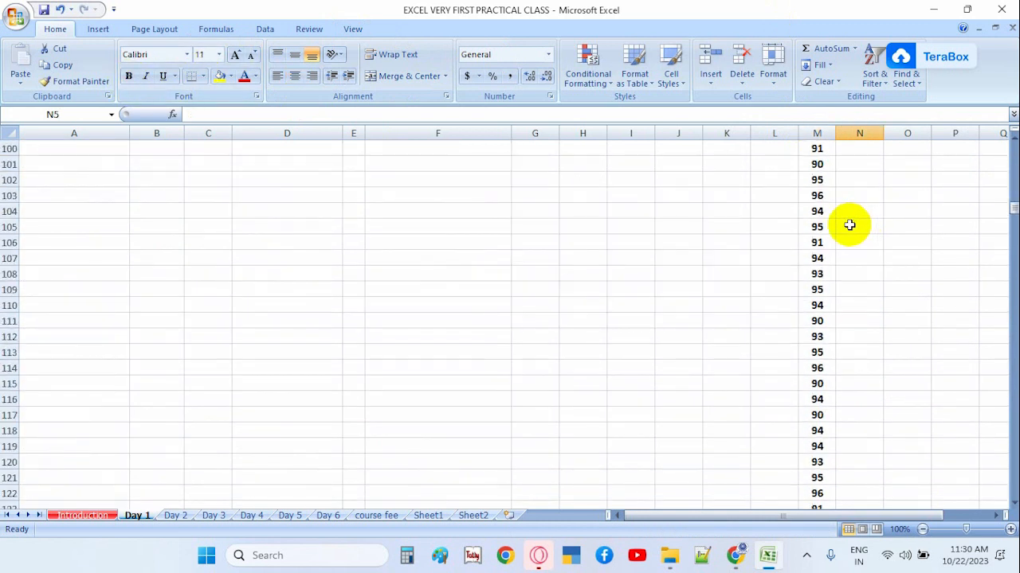
scroll(845, 220, down, 20)
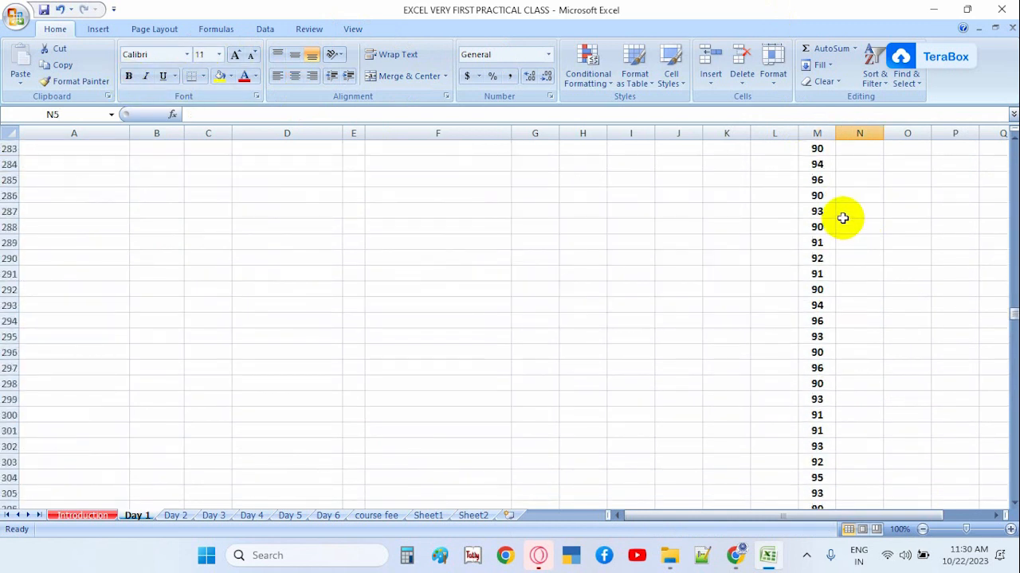
scroll(846, 221, down, 20)
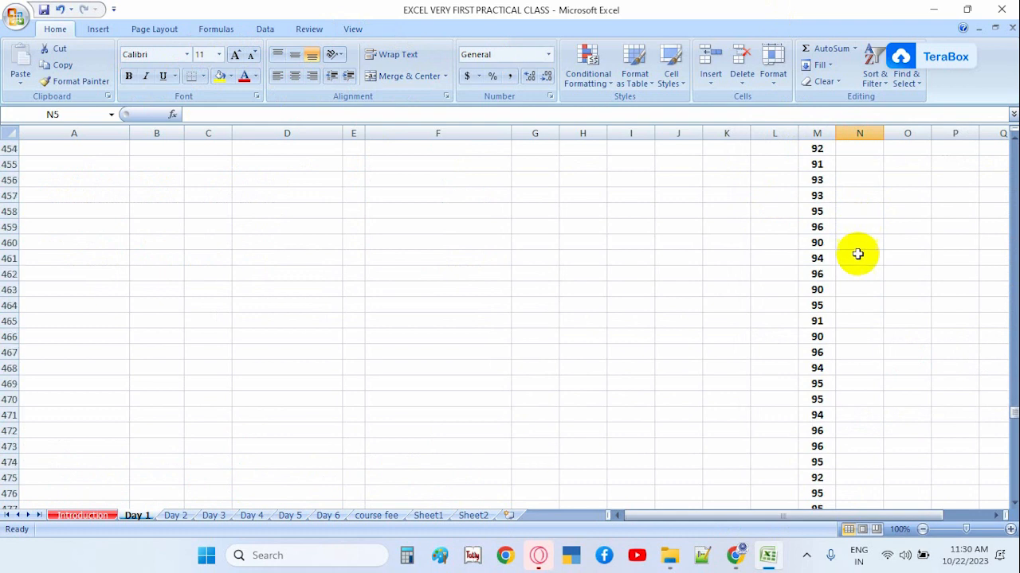
scroll(868, 246, down, 10)
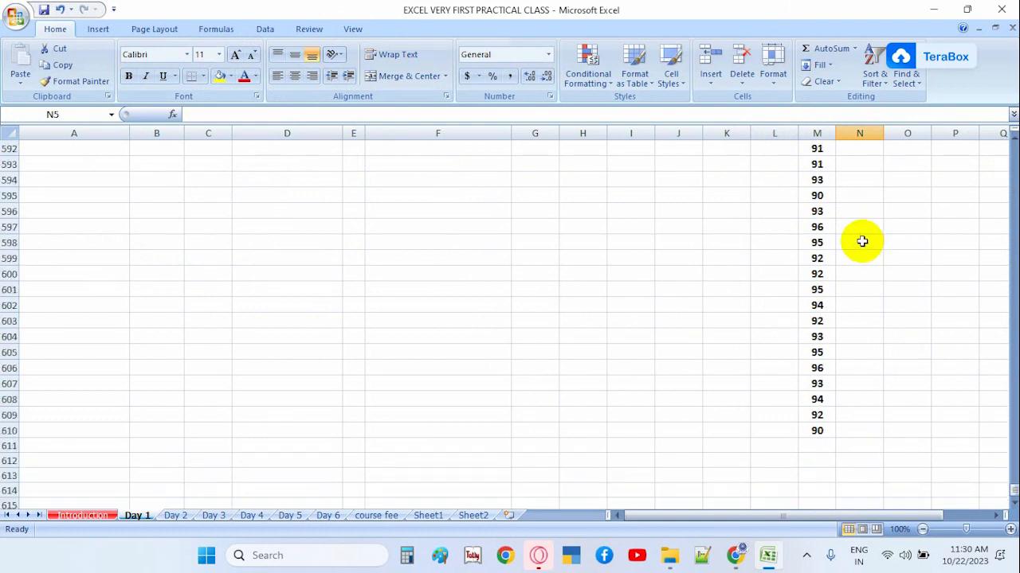
drag(1012, 477, 985, 130)
click(578, 196)
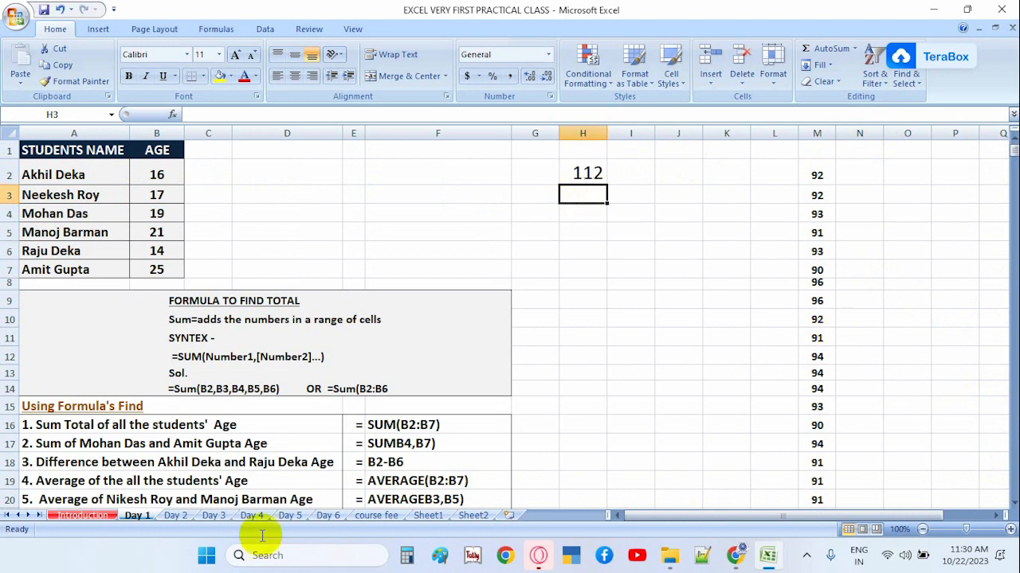
Review the range definition in row 10 of the Introduction sheet and return to the Day 1 sheet.
click(76, 515)
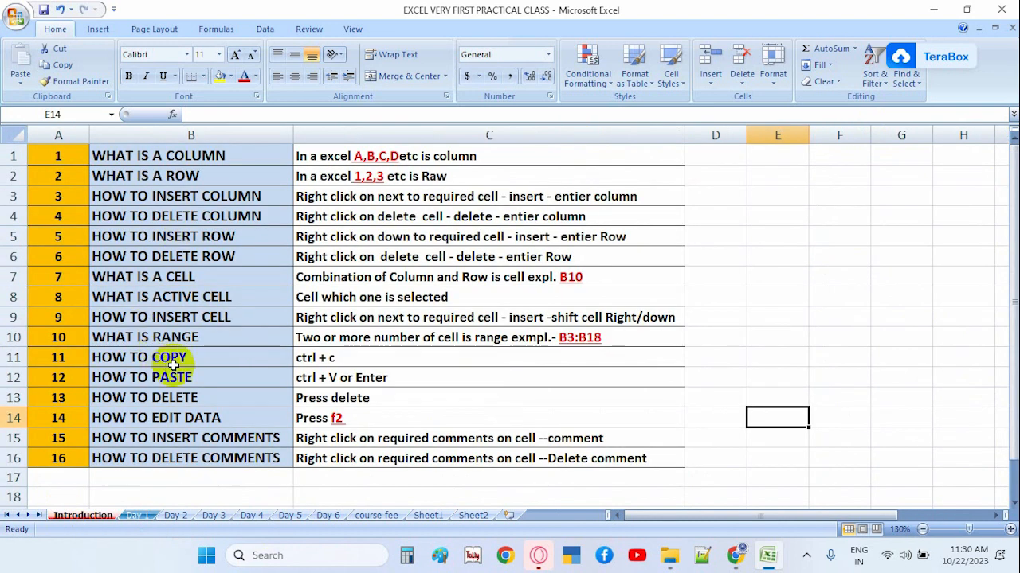
click(183, 339)
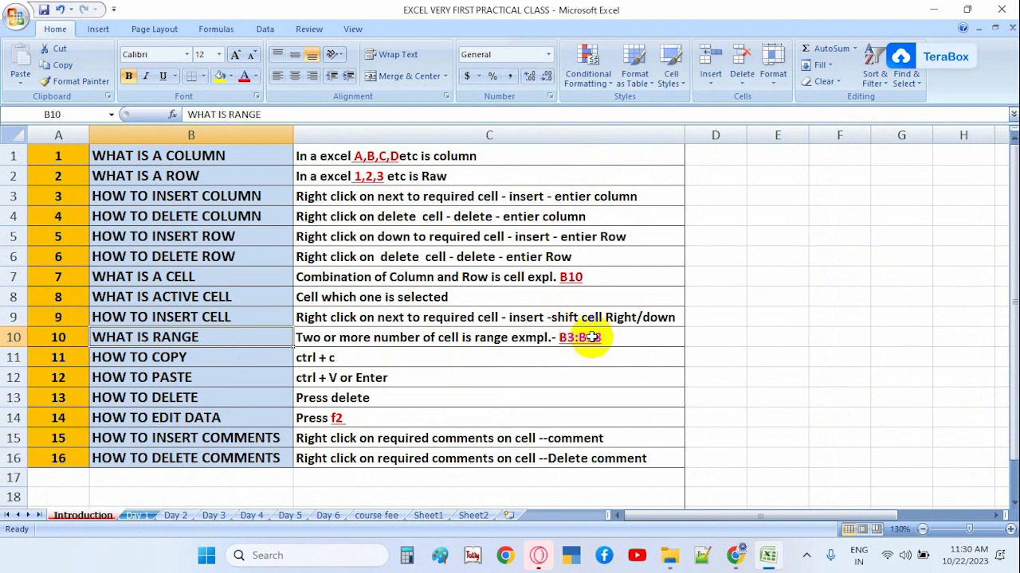
click(139, 516)
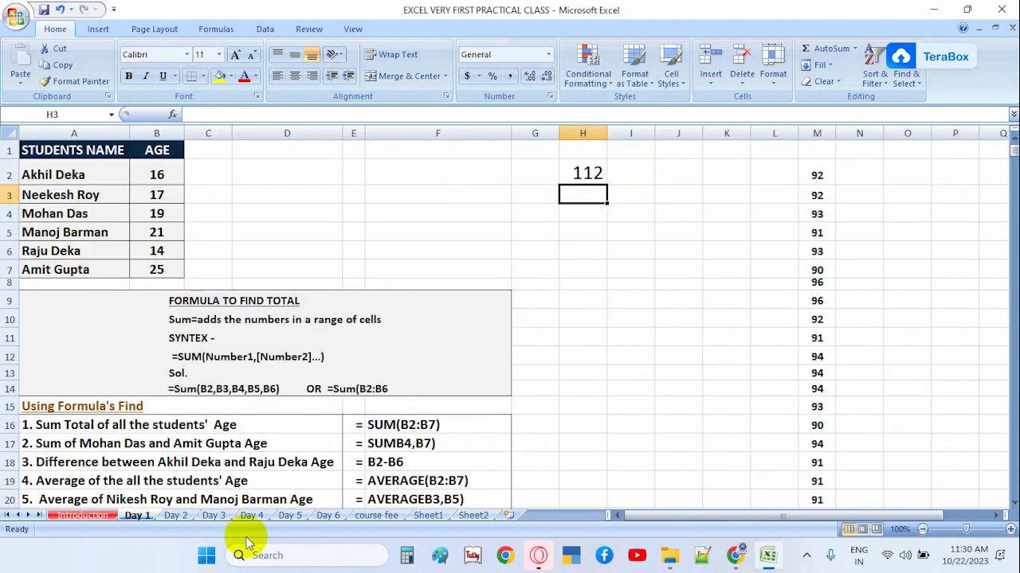
Check the cell addresses of the first and last numbers in column M.
click(816, 175)
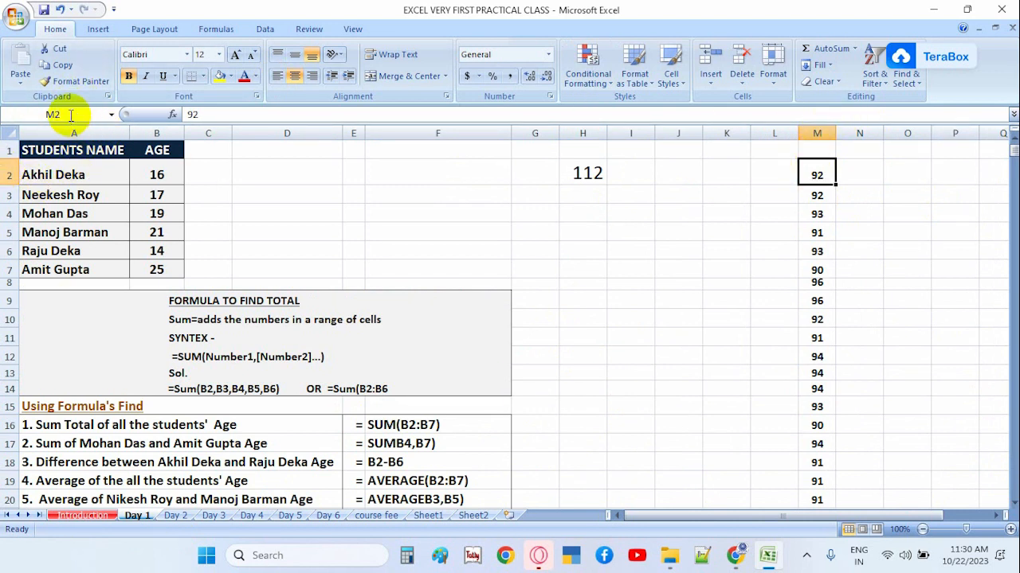
click(845, 188)
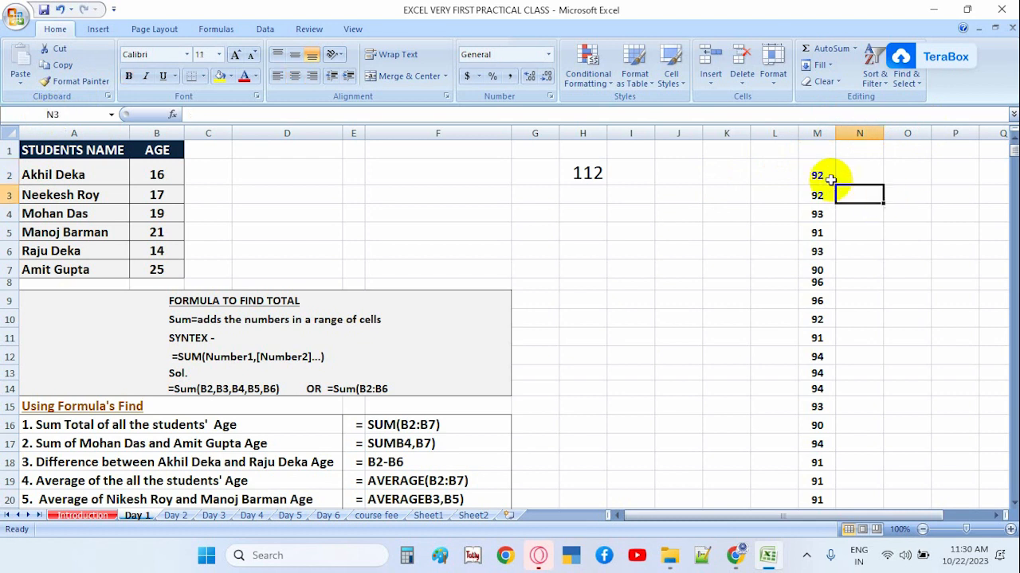
click(828, 173)
scroll(846, 267, down, 17)
scroll(846, 267, down, 20)
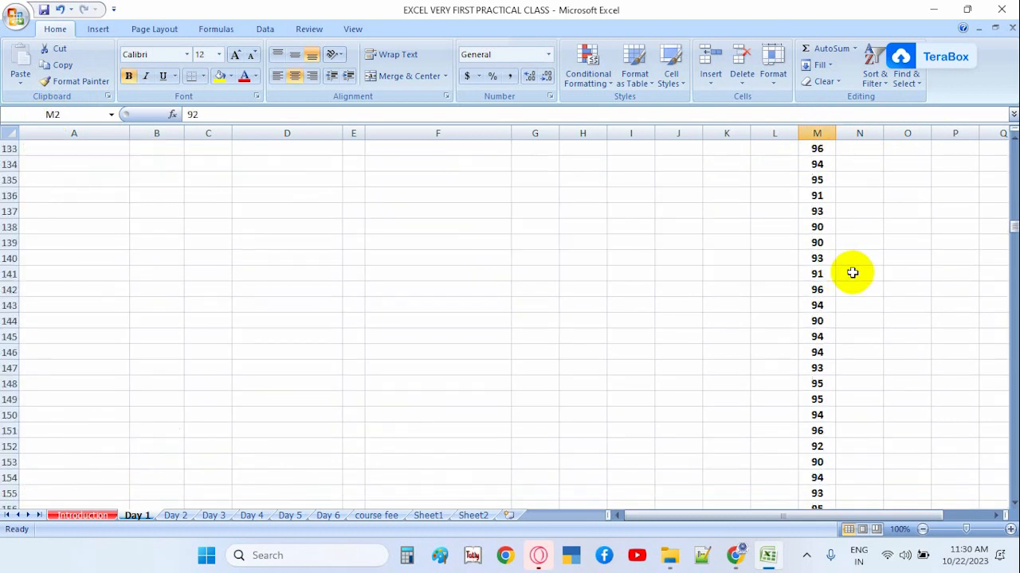
scroll(853, 283, down, 20)
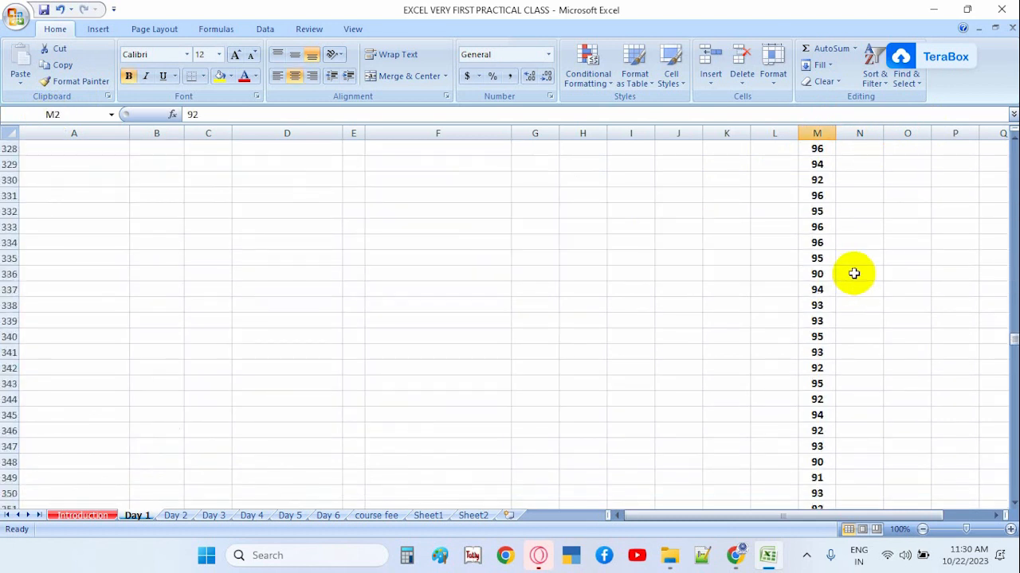
scroll(857, 275, down, 20)
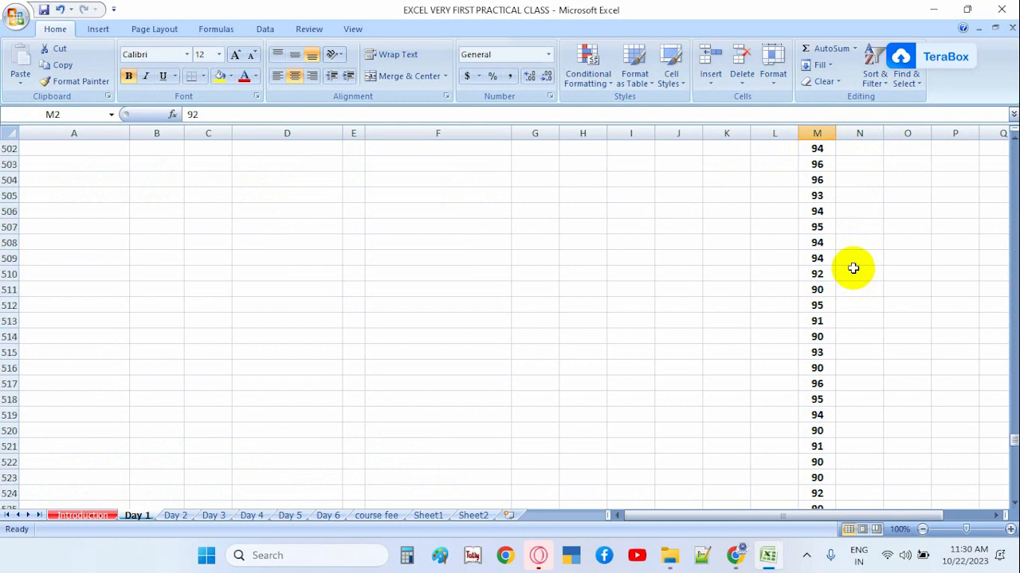
scroll(855, 271, down, 9)
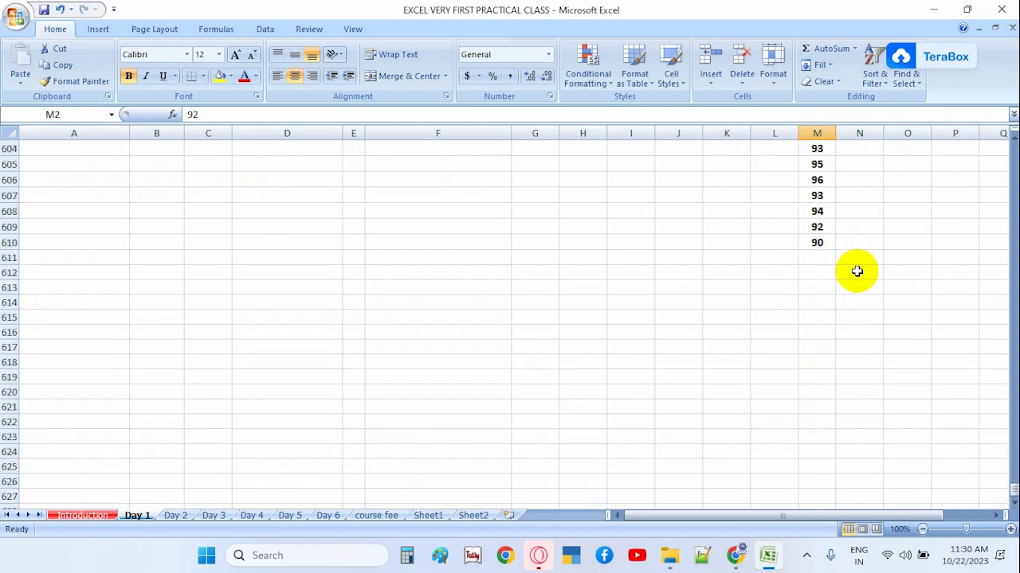
click(816, 242)
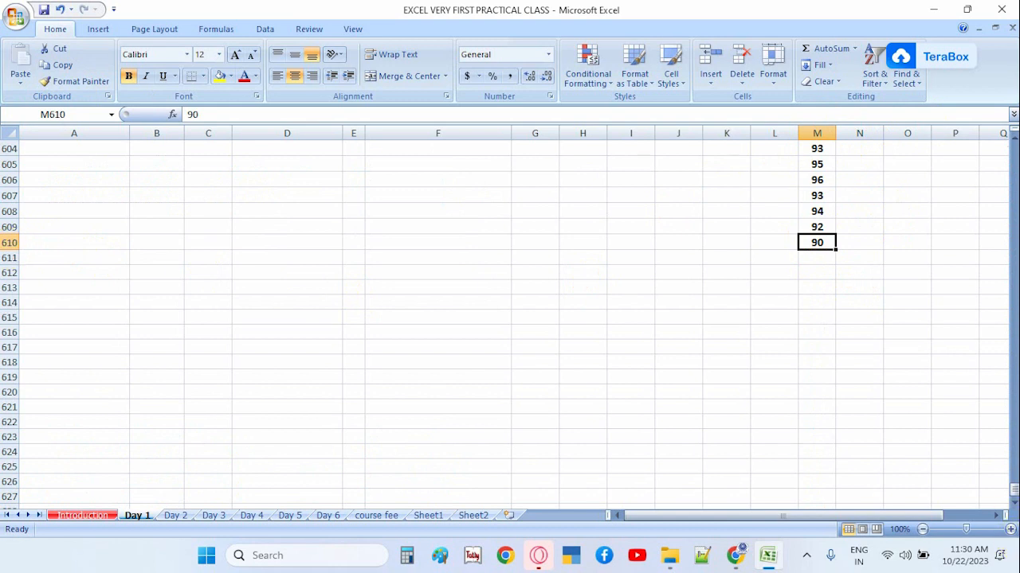
Jump back and forth between the first and last filled cells of column M, finishing at M2.
key(ctrl+Up)
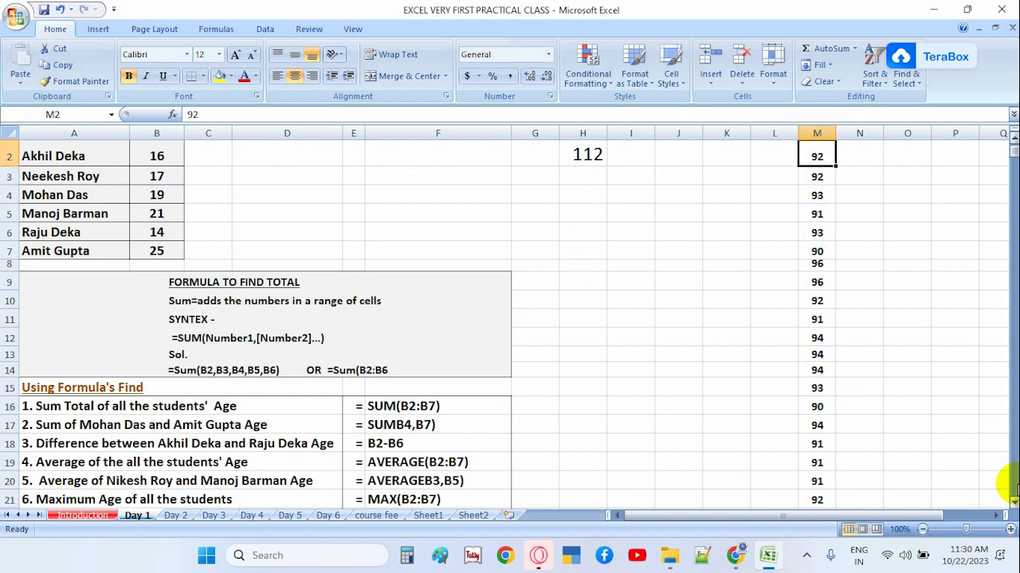
key(ctrl+Down)
key(ctrl+Up)
scroll(868, 366, down, 5)
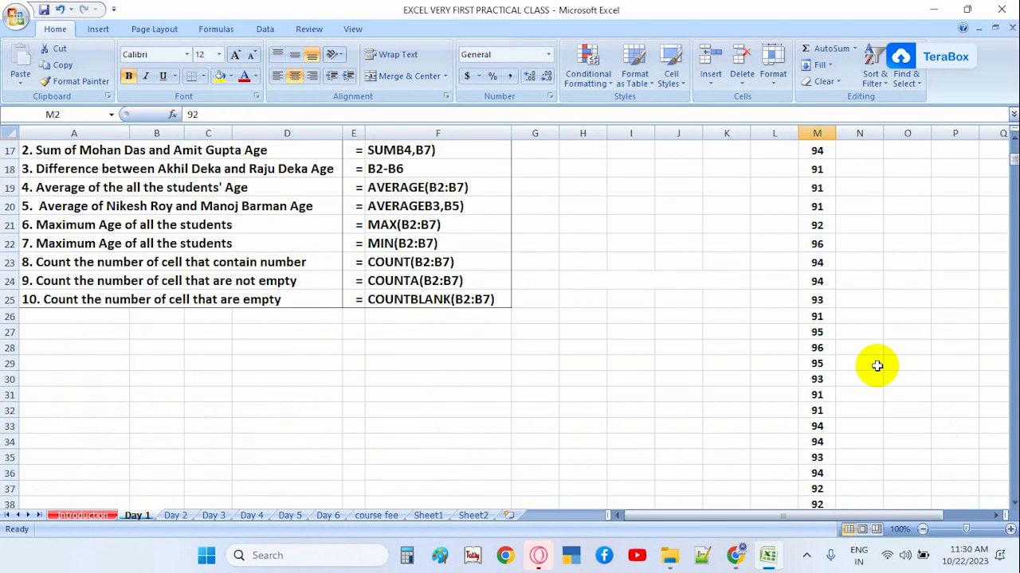
scroll(879, 368, up, 6)
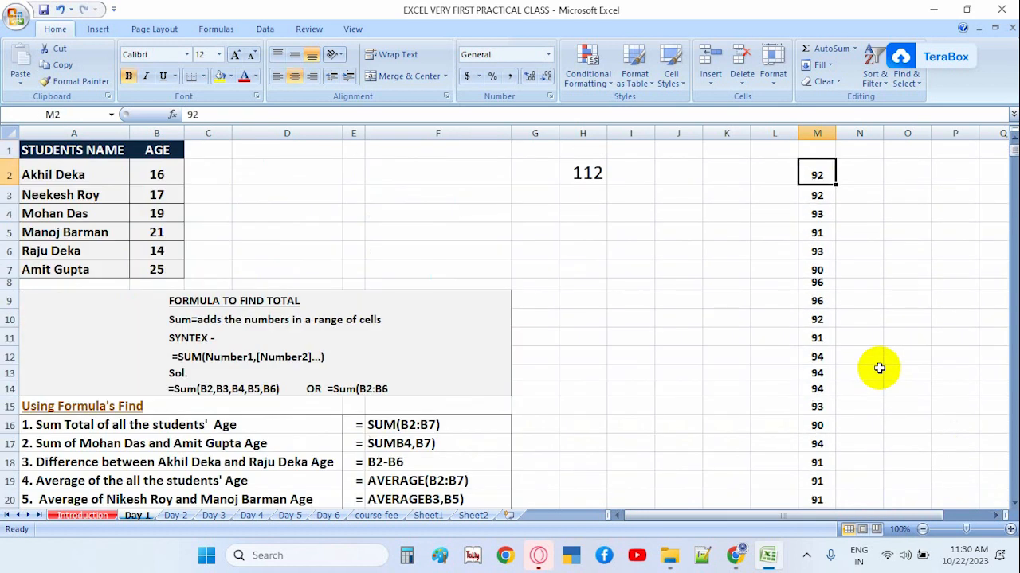
key(ctrl+Down)
key(ctrl+Up)
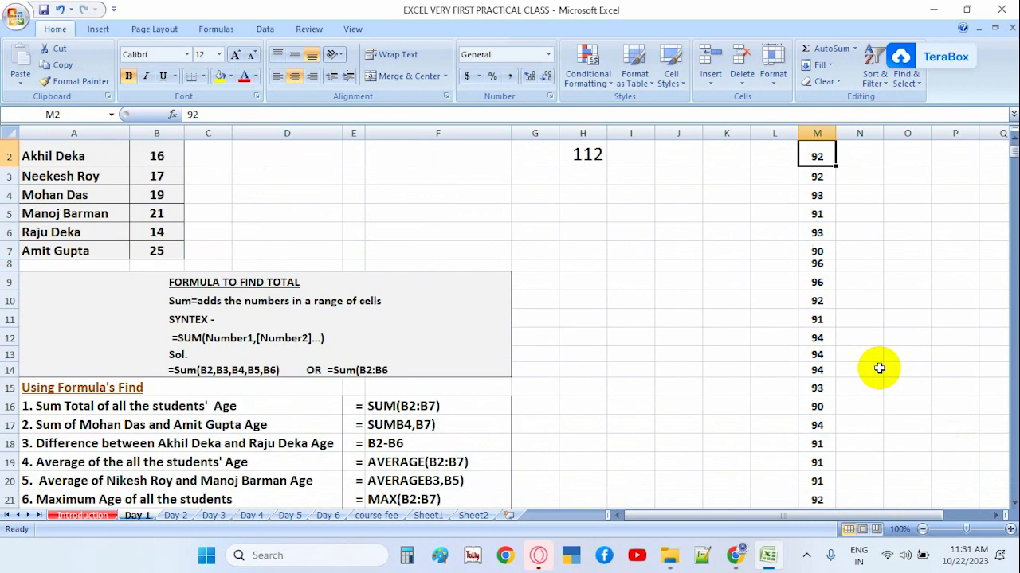
scroll(881, 363, up, 1)
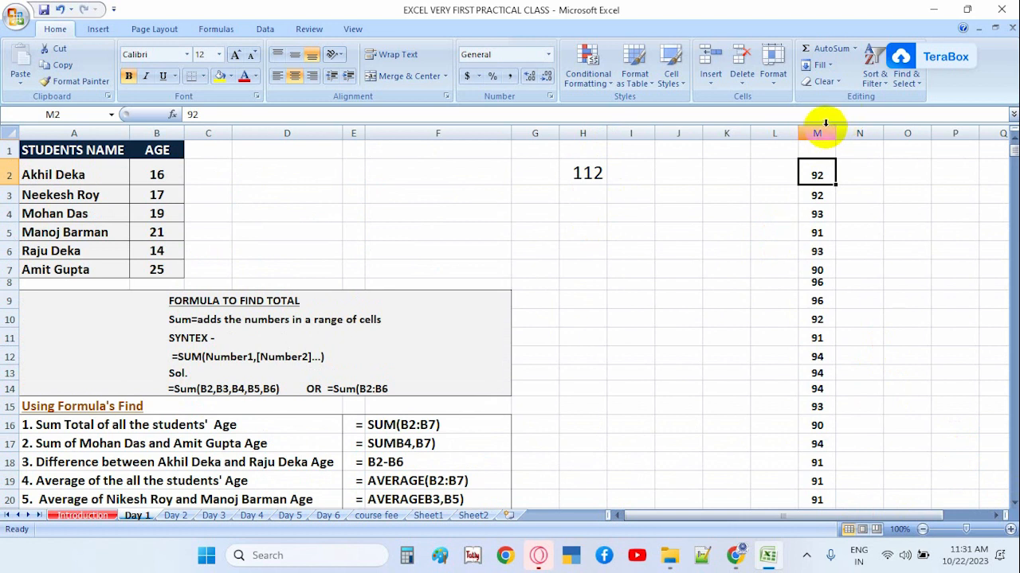
Enter the formula =SUM(M2:M610) in cell H3.
click(574, 195)
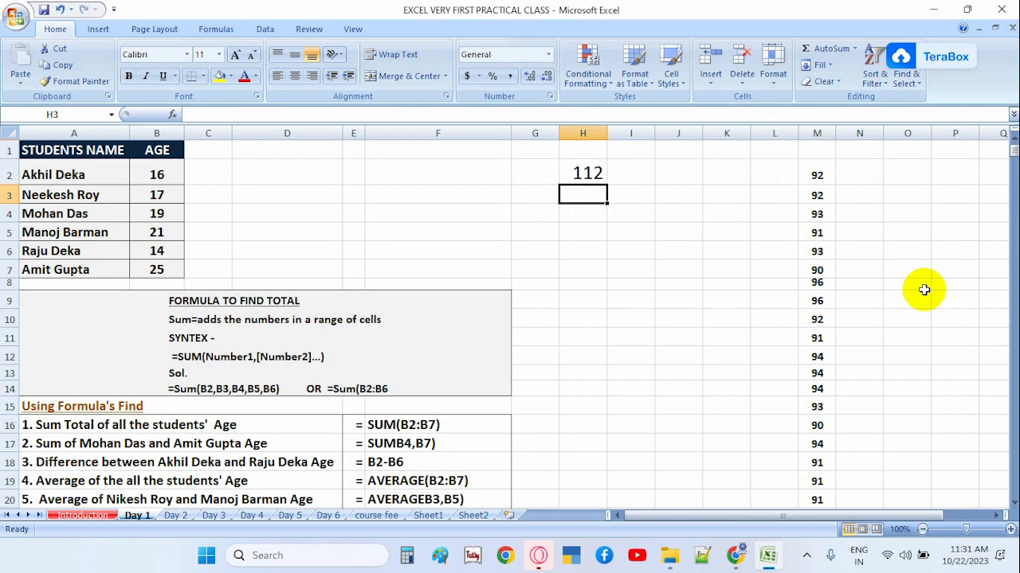
text(=SUM()
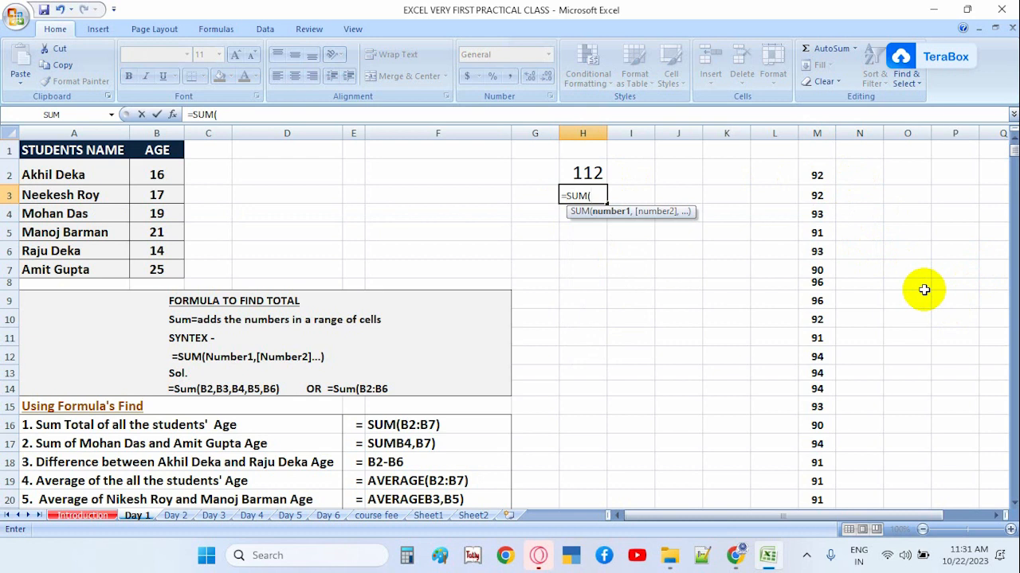
text(M2:)
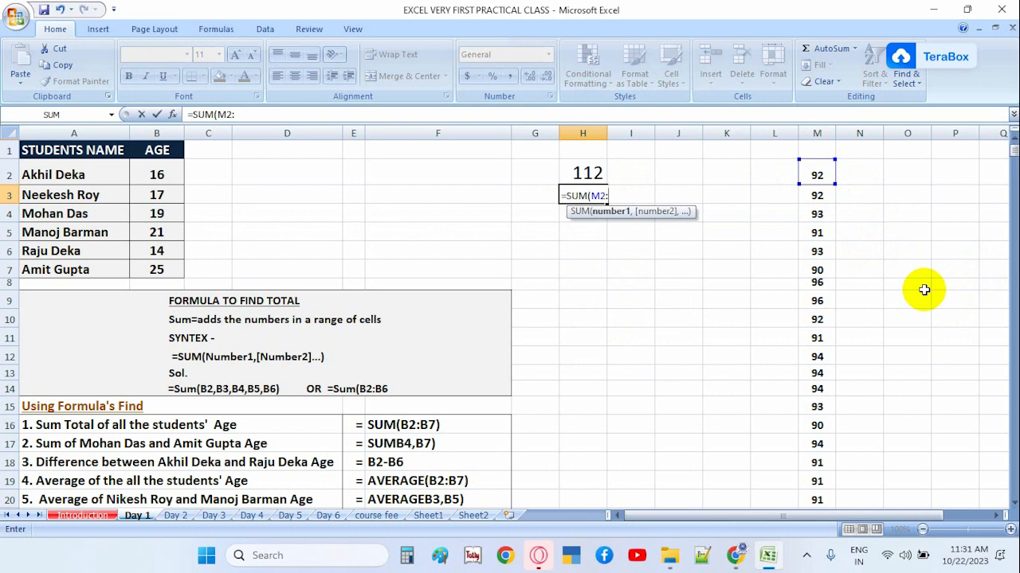
text(M)
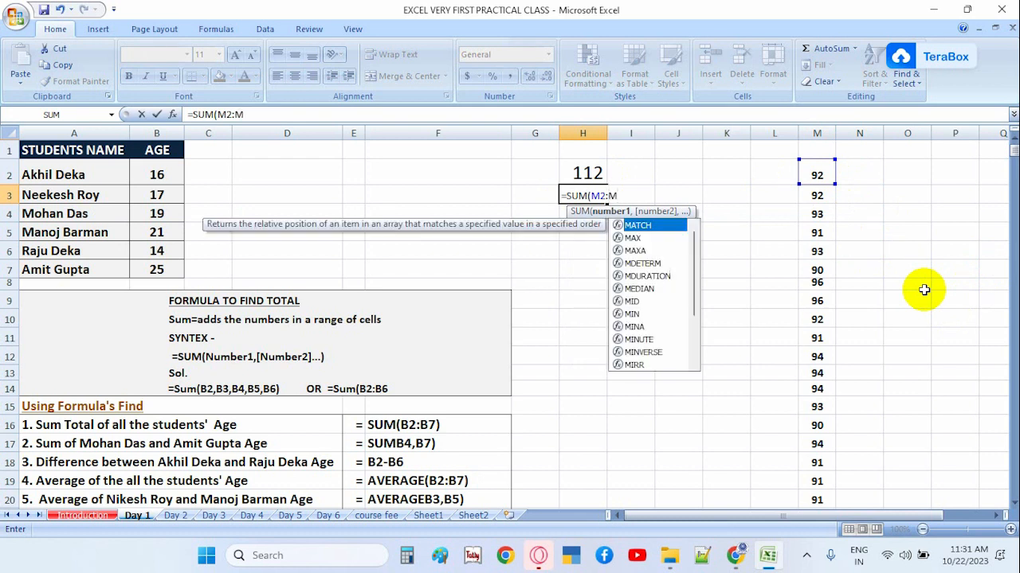
text(610)
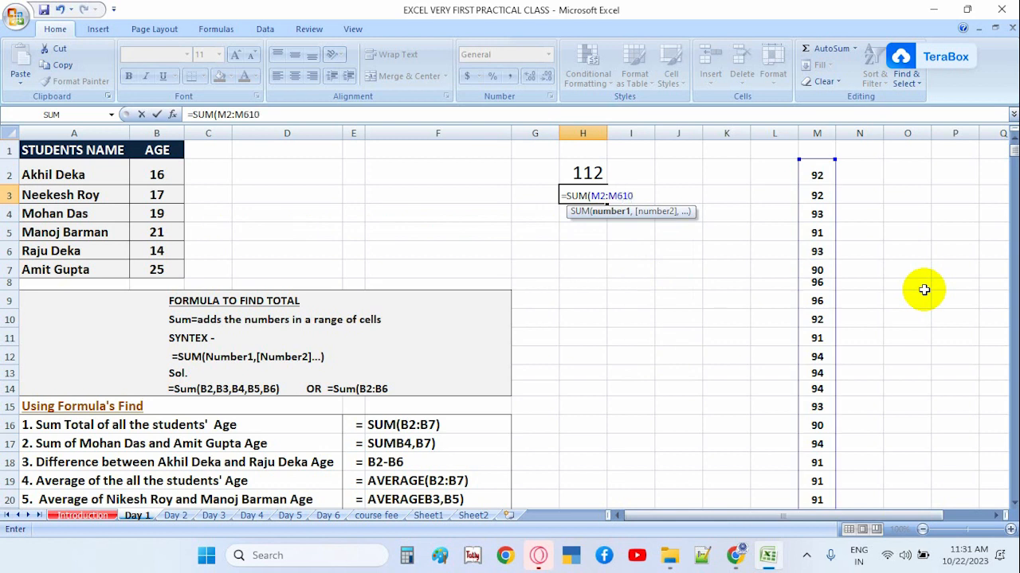
text())
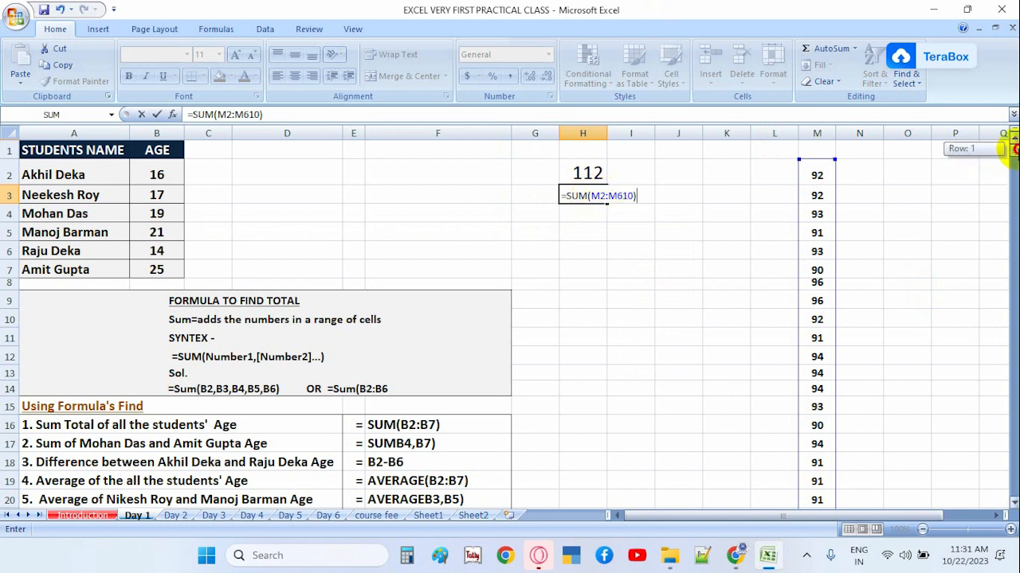
drag(1013, 150, 1008, 129)
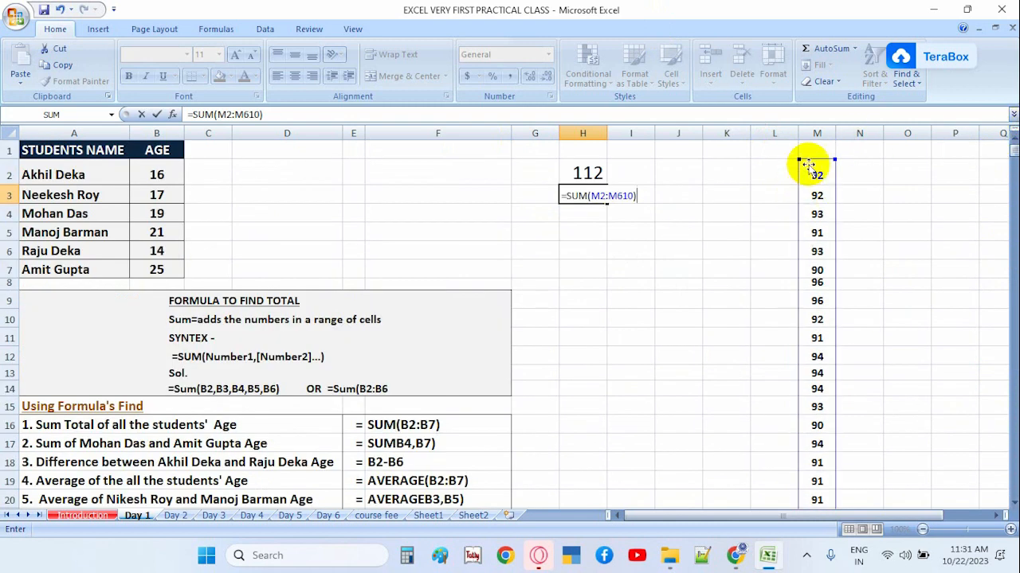
key(Return)
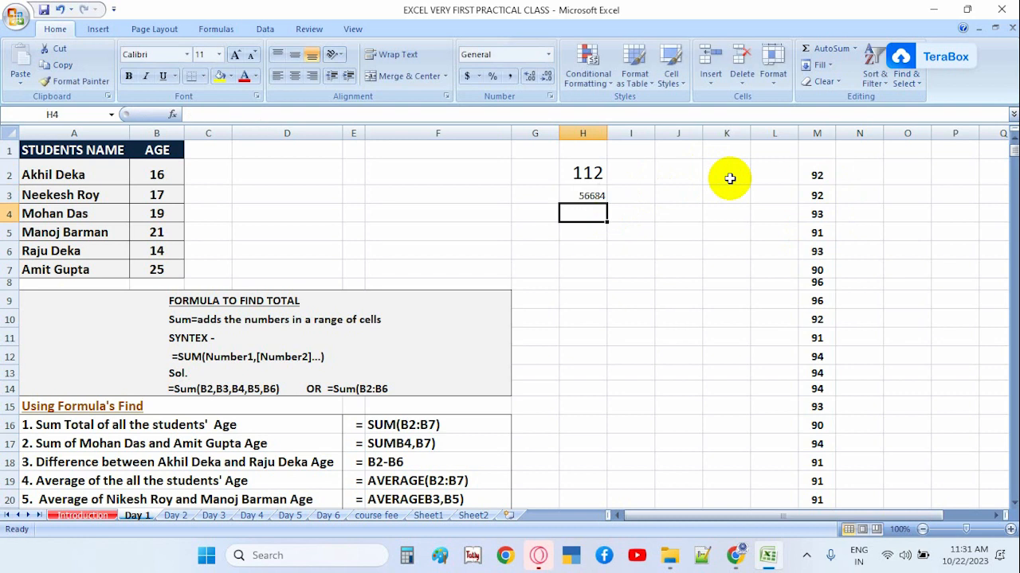
Increase the font size of the total in H3 to 16.
click(566, 196)
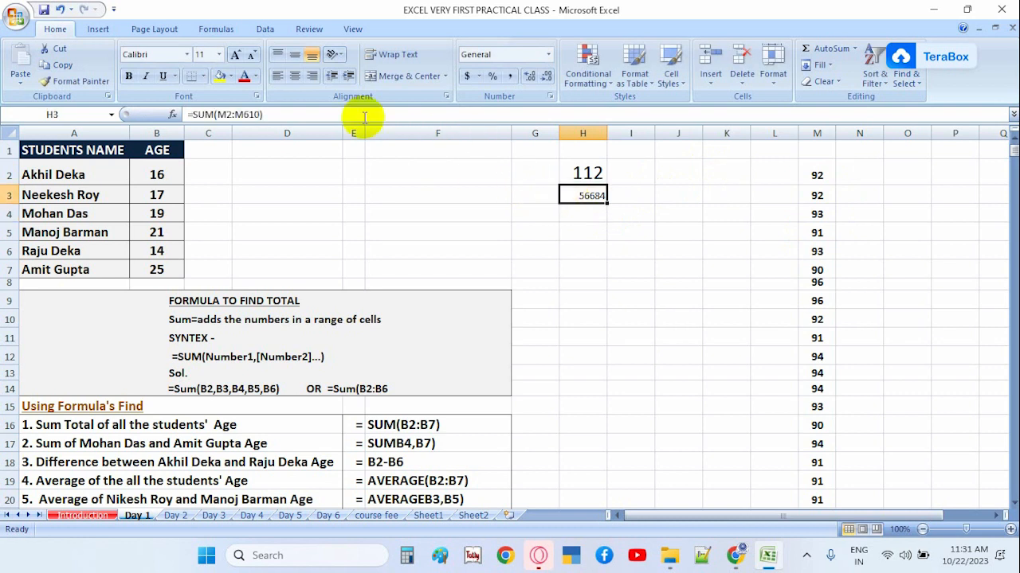
click(238, 54)
click(238, 55)
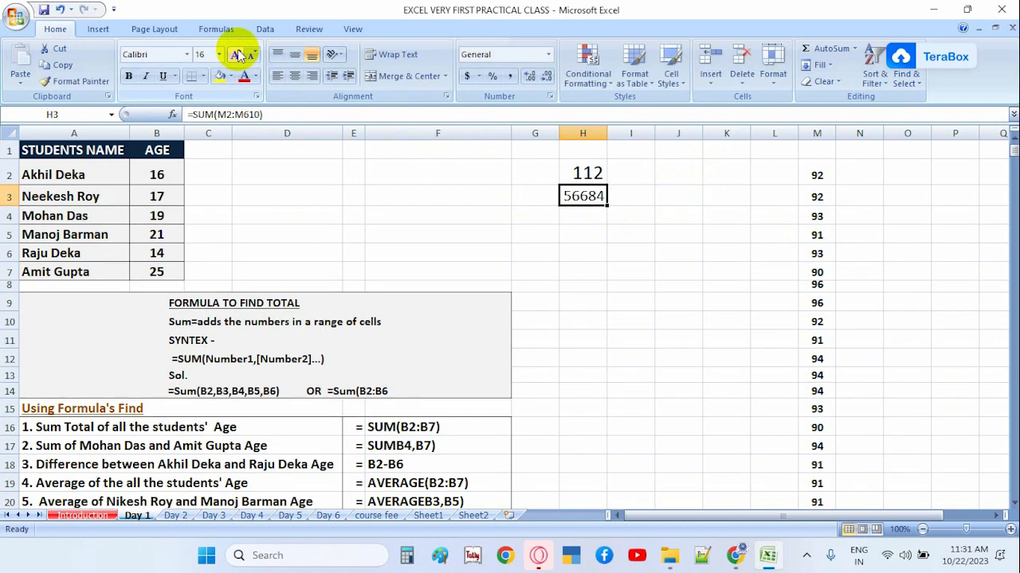
Make the total in H3 bold.
click(129, 75)
click(658, 199)
click(582, 196)
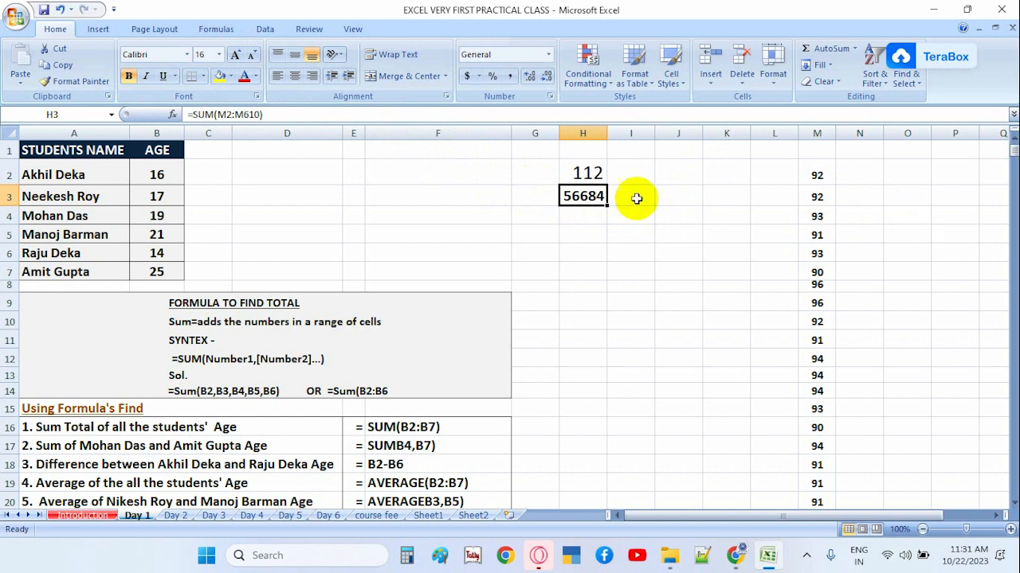
Review the first numbers of column M (M2:M10) and the formula behind the age total in H2.
click(816, 175)
drag(817, 175, 837, 314)
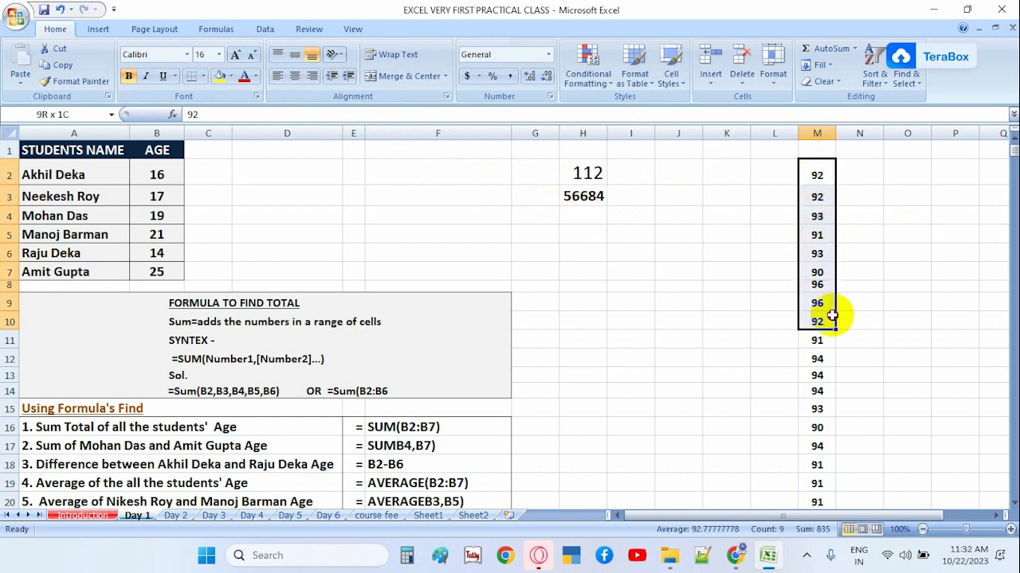
click(954, 271)
click(594, 173)
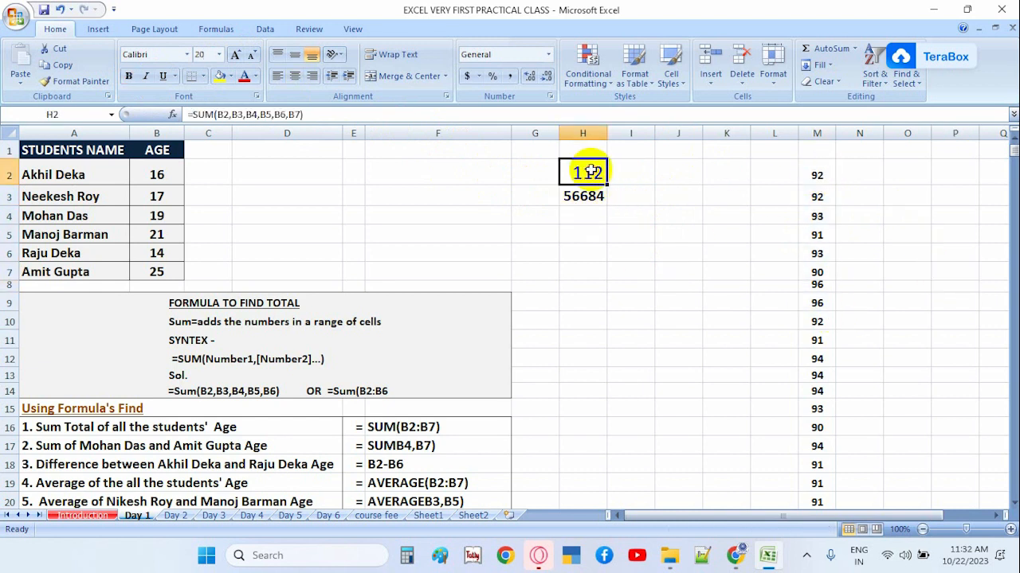
click(651, 230)
Clear the column M total from cell H3.
click(584, 196)
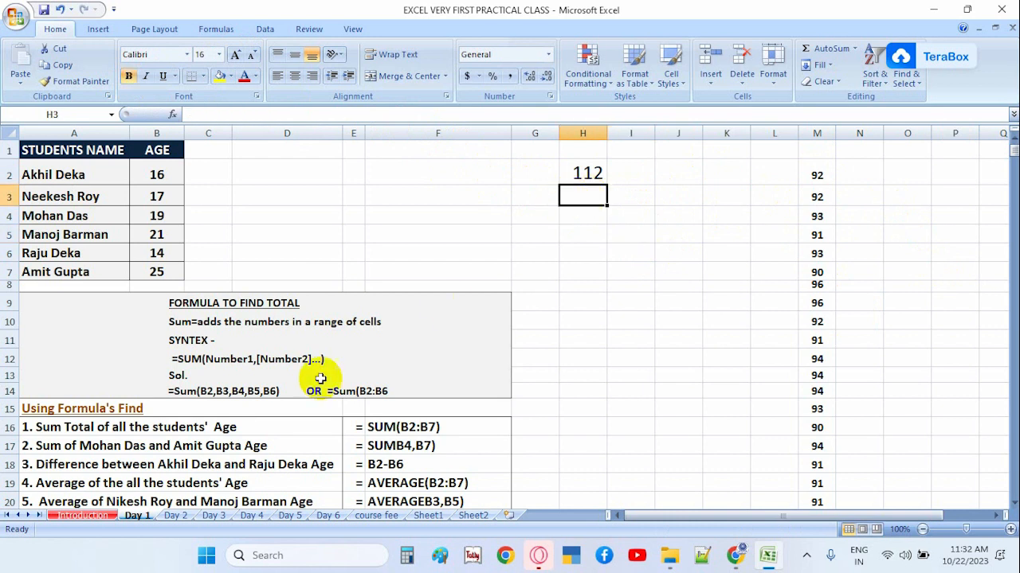
scroll(315, 379, down, 1)
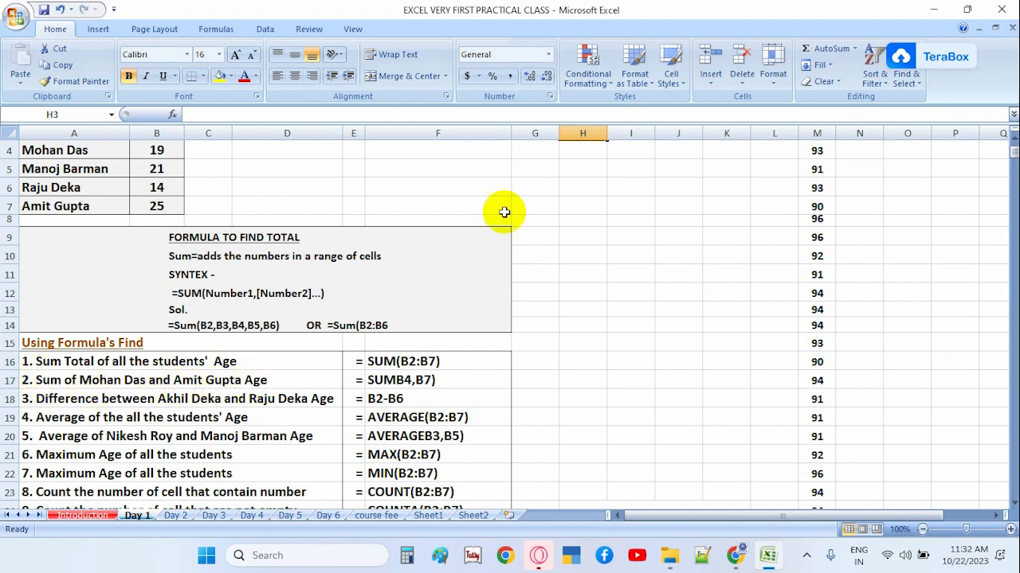
scroll(517, 231, up, 1)
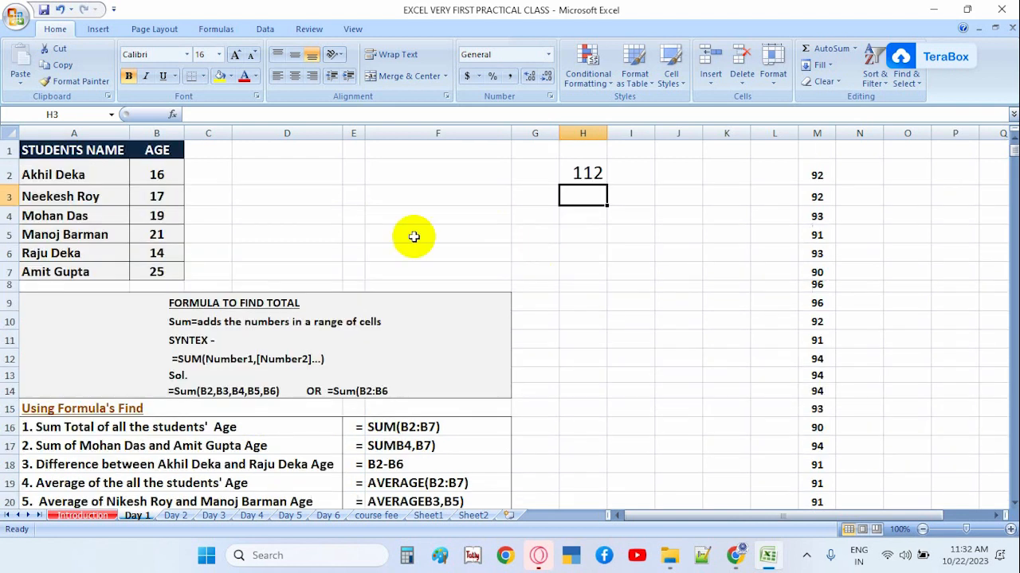
Change the second student's age in B3 to 18.
click(159, 216)
click(153, 195)
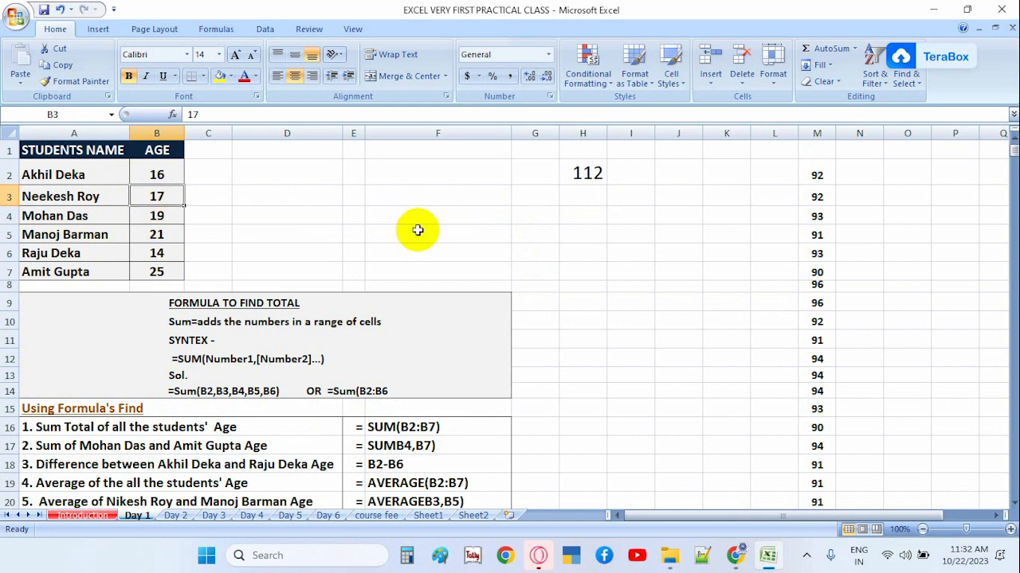
text(1)
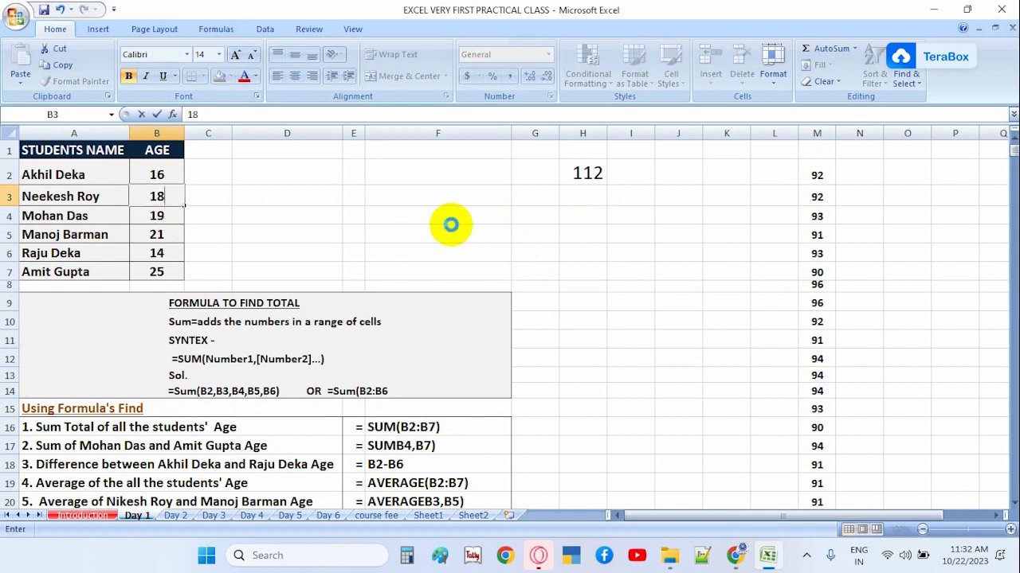
key(Return)
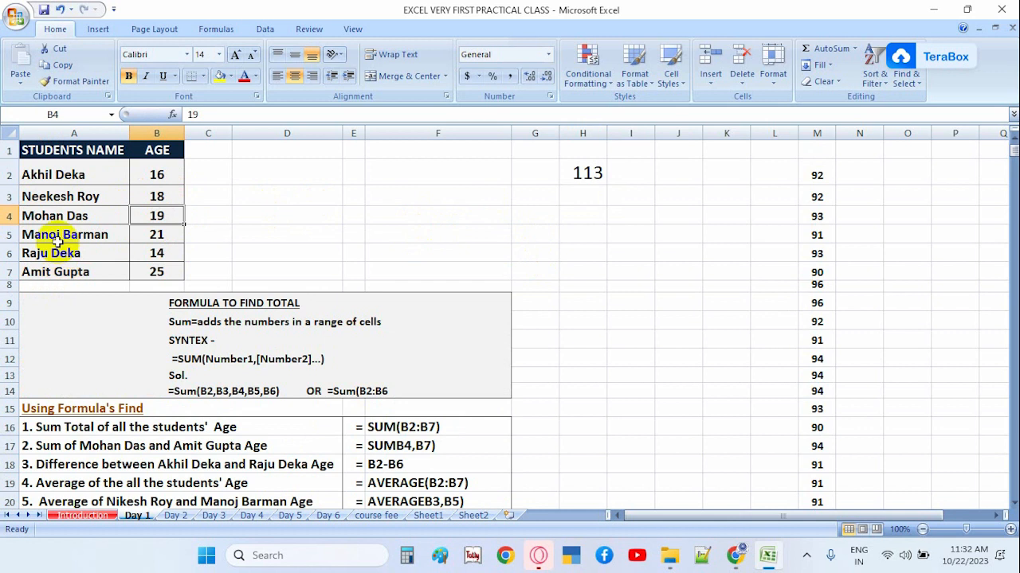
Check the ages in B4 and B7 of the two students named in exercise 2.
scroll(79, 239, down, 4)
scroll(170, 321, up, 4)
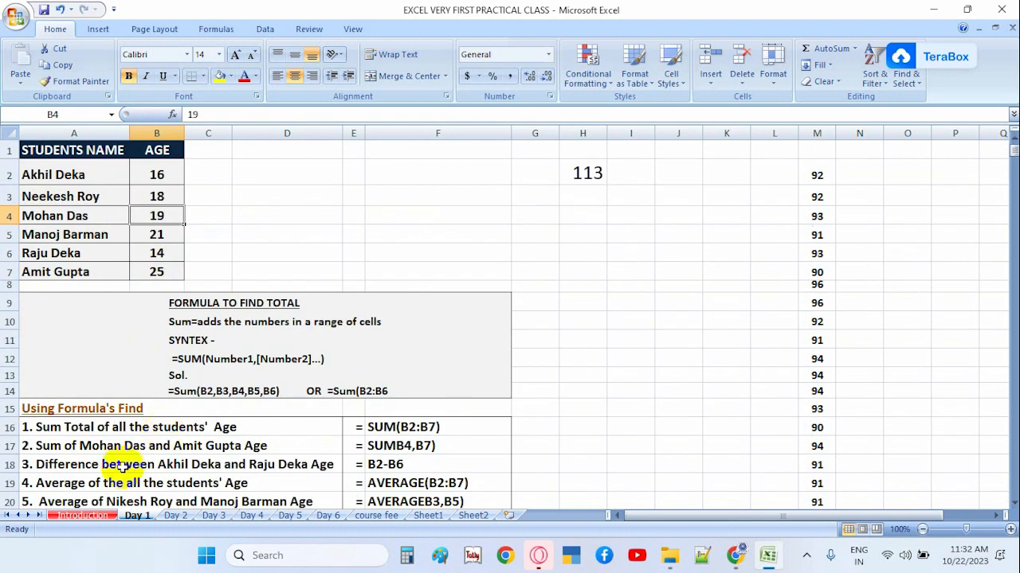
click(152, 271)
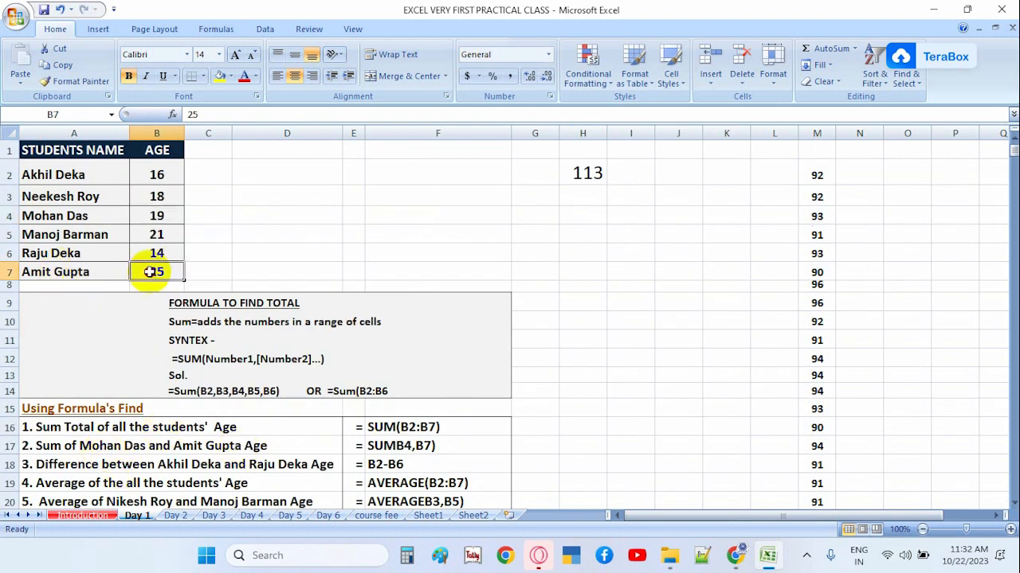
click(157, 215)
click(151, 272)
click(157, 216)
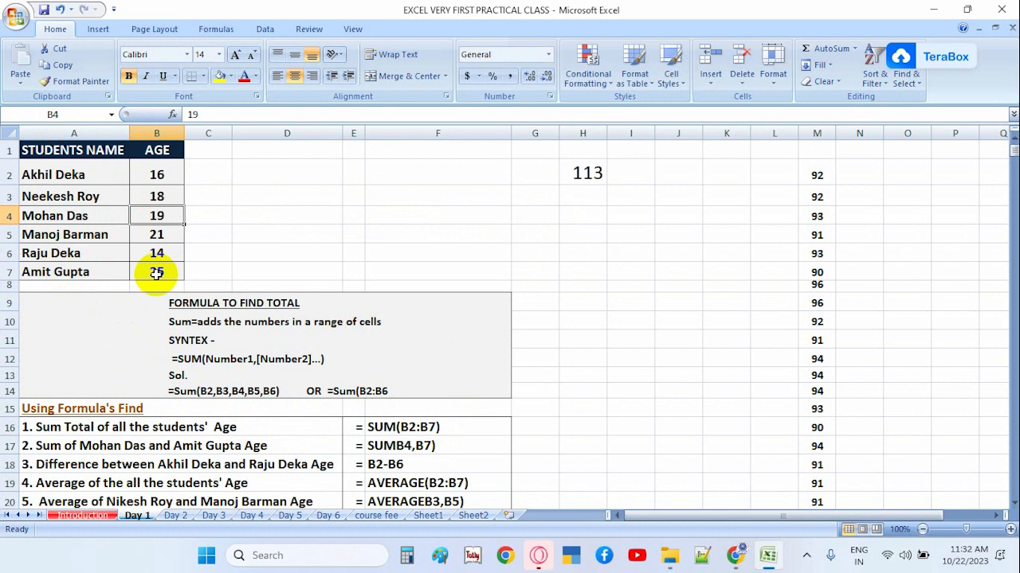
click(155, 274)
click(156, 215)
click(149, 273)
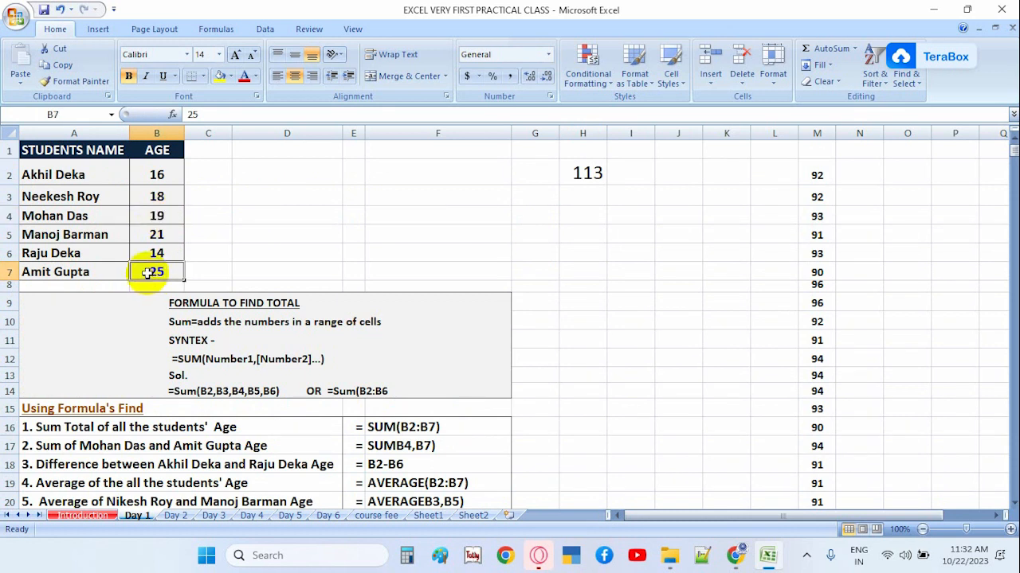
Enter the formula =SUM(B4,B7) in H3 to add the two students' ages for exercise 2.
click(587, 195)
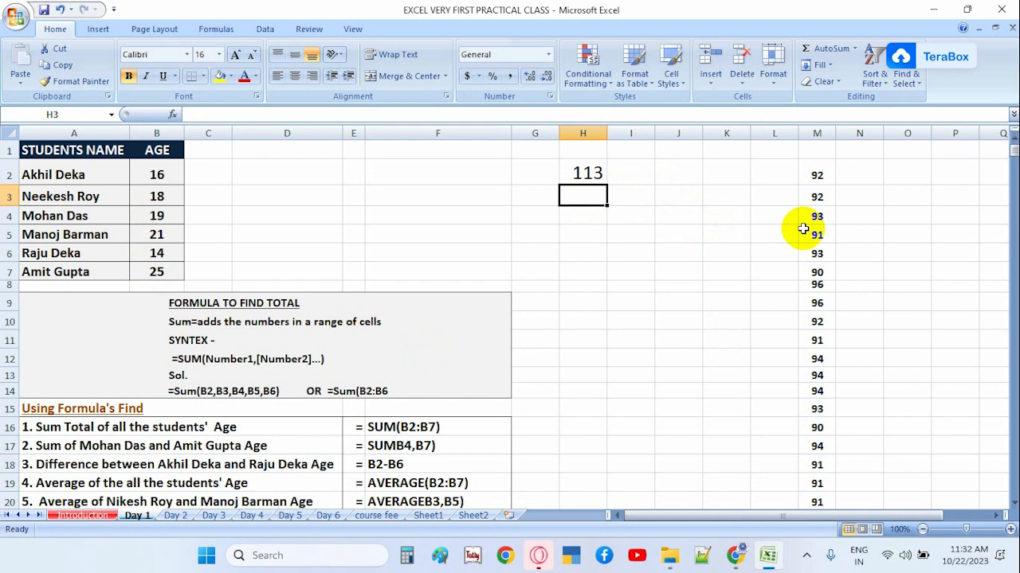
text(=SUM)
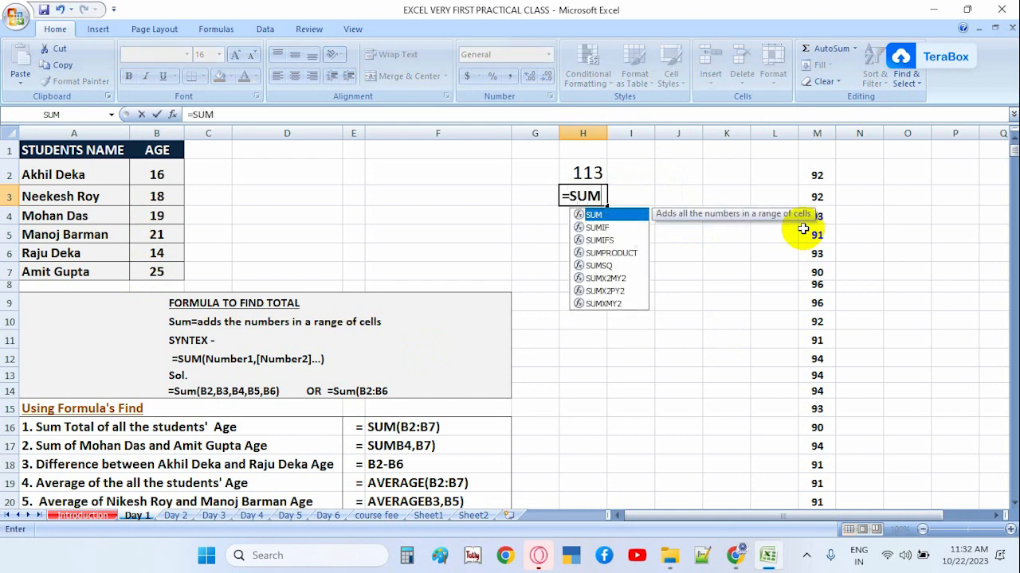
text(()
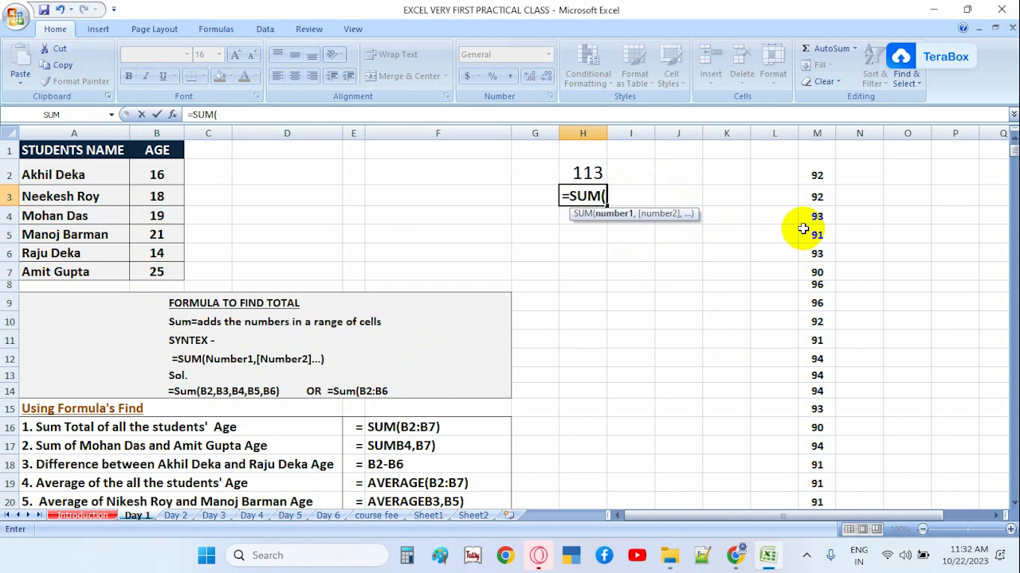
click(155, 213)
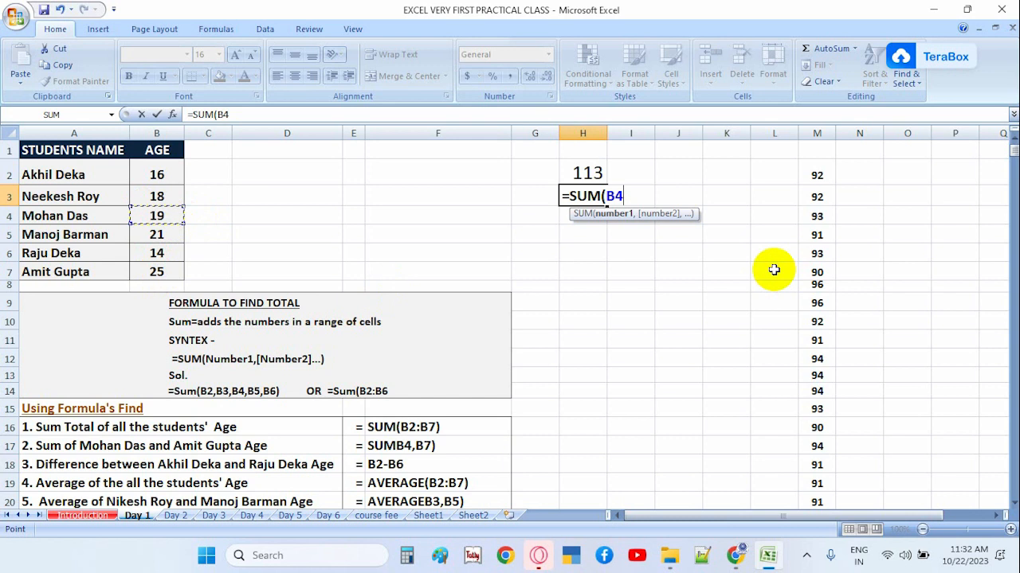
text(,)
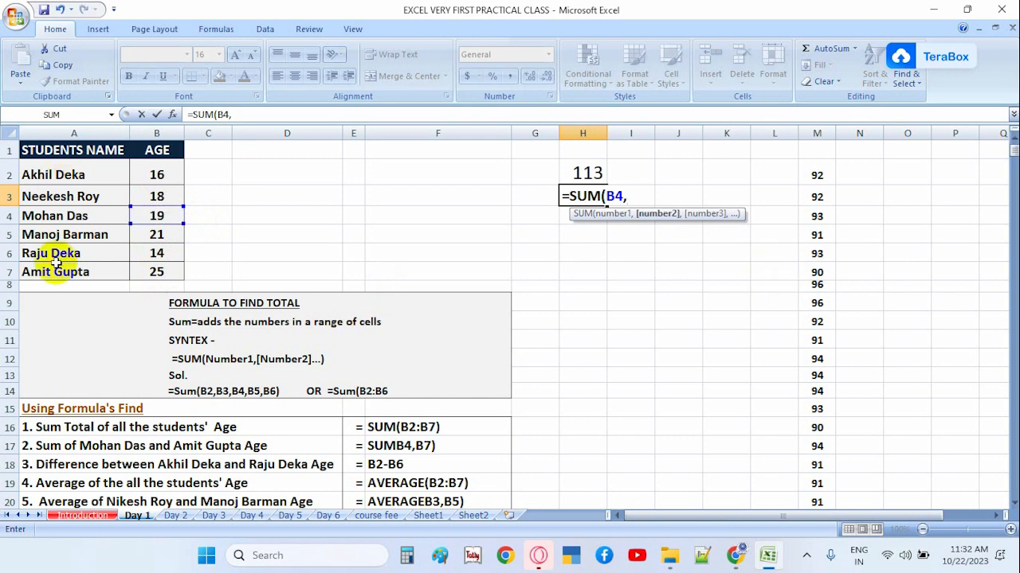
click(151, 273)
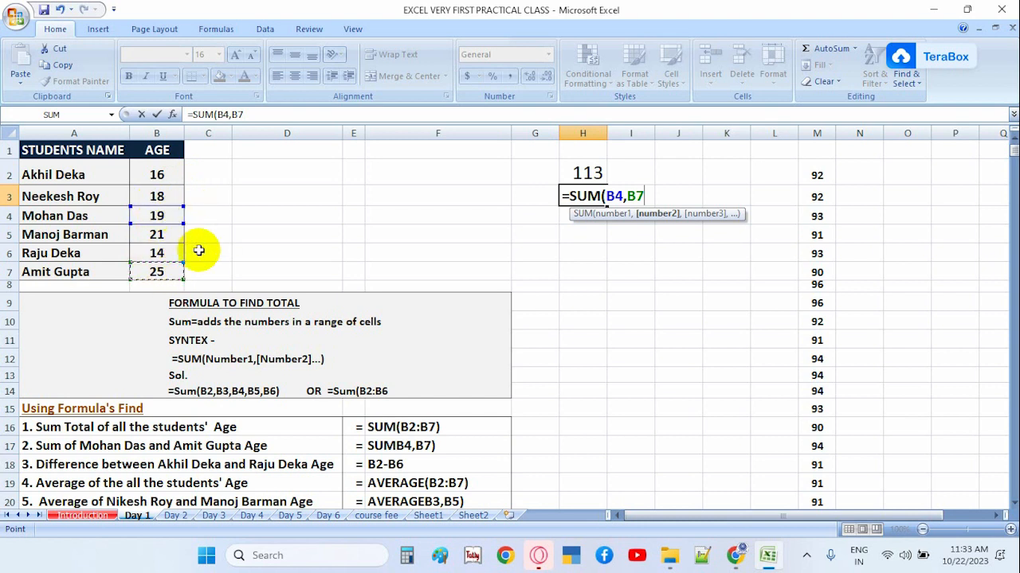
text())
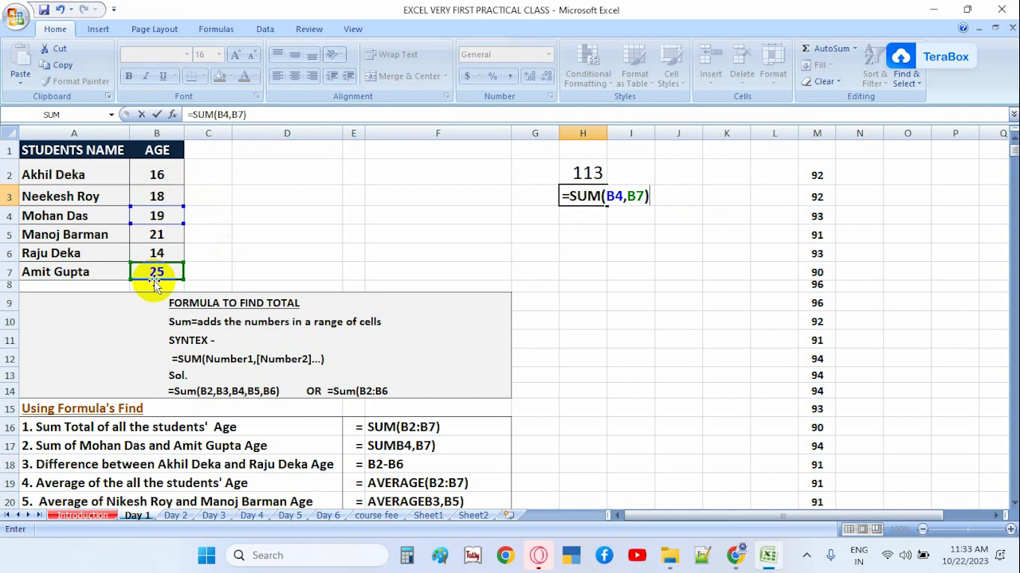
key(Return)
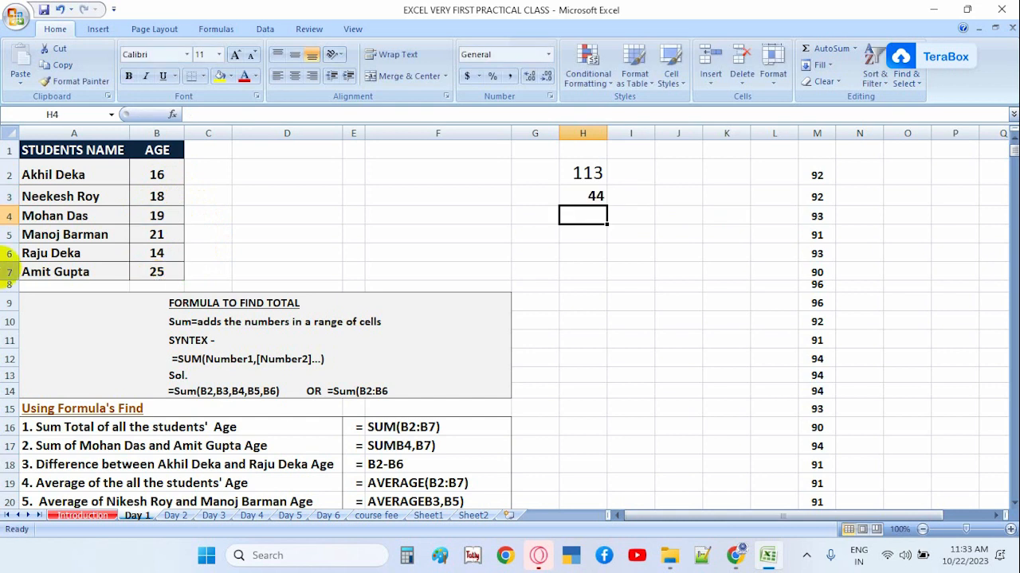
Enter the formula =B2-B6 in H4 to find the age difference asked for in exercise 3.
click(83, 465)
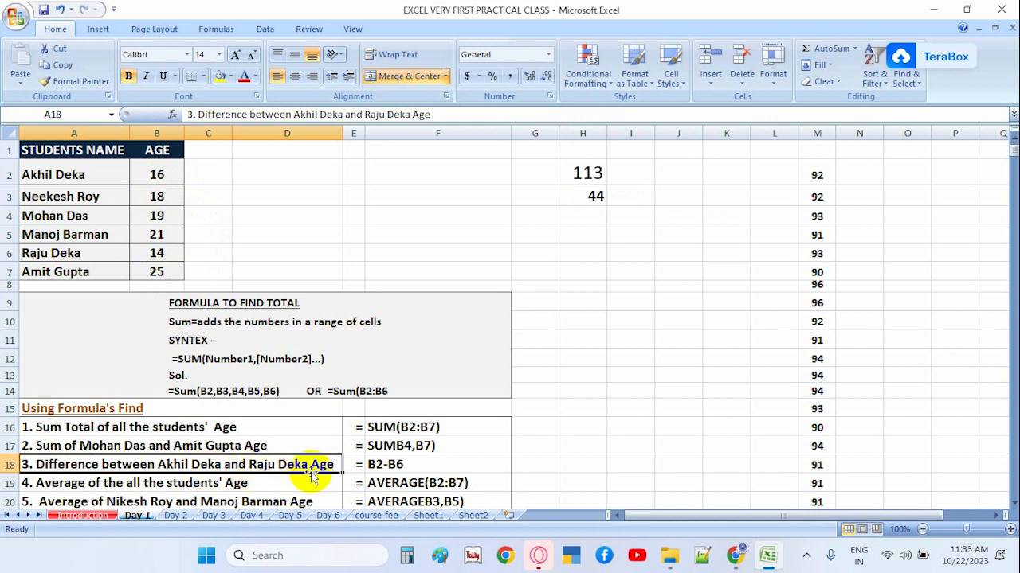
click(588, 210)
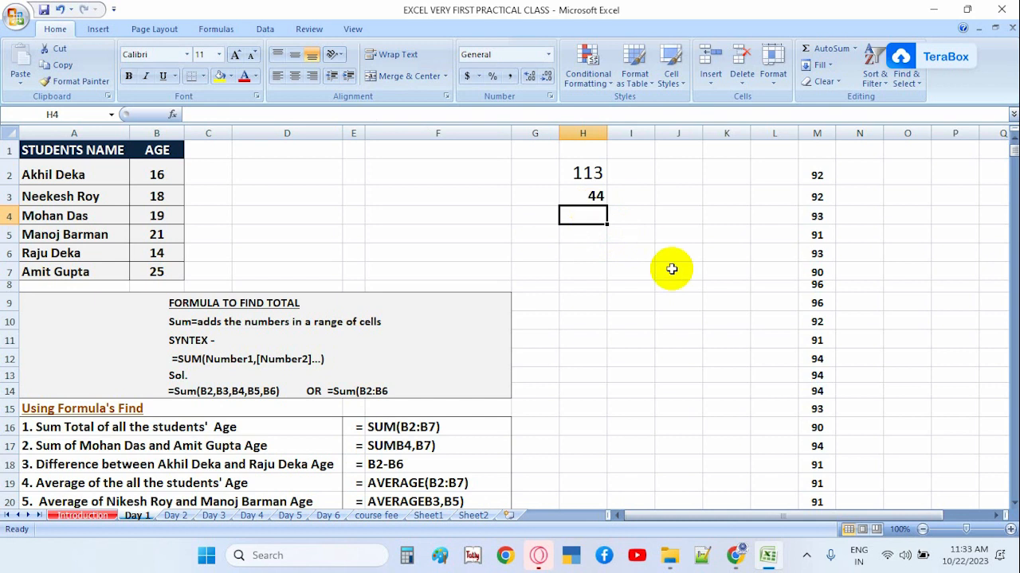
text(=)
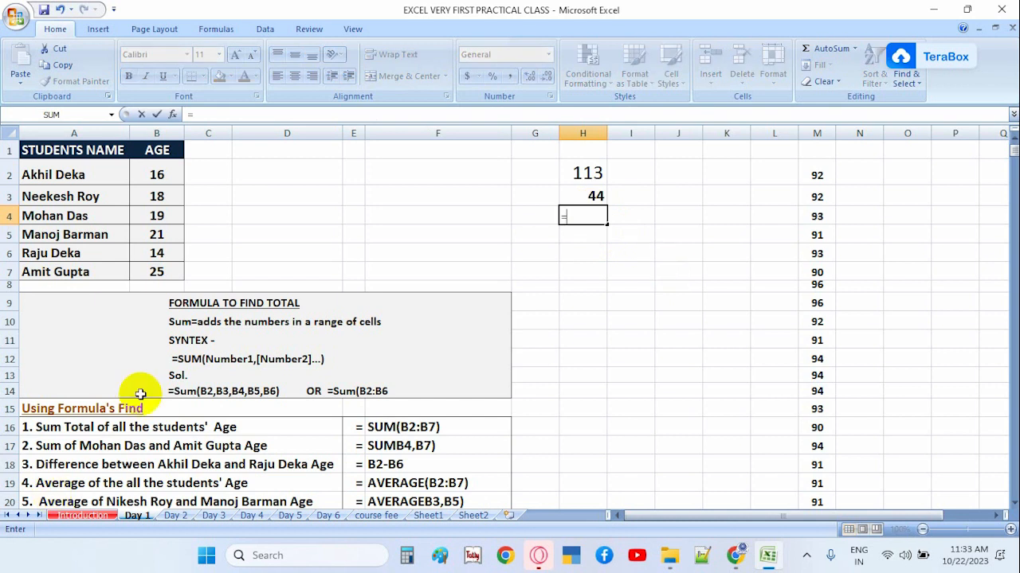
click(160, 216)
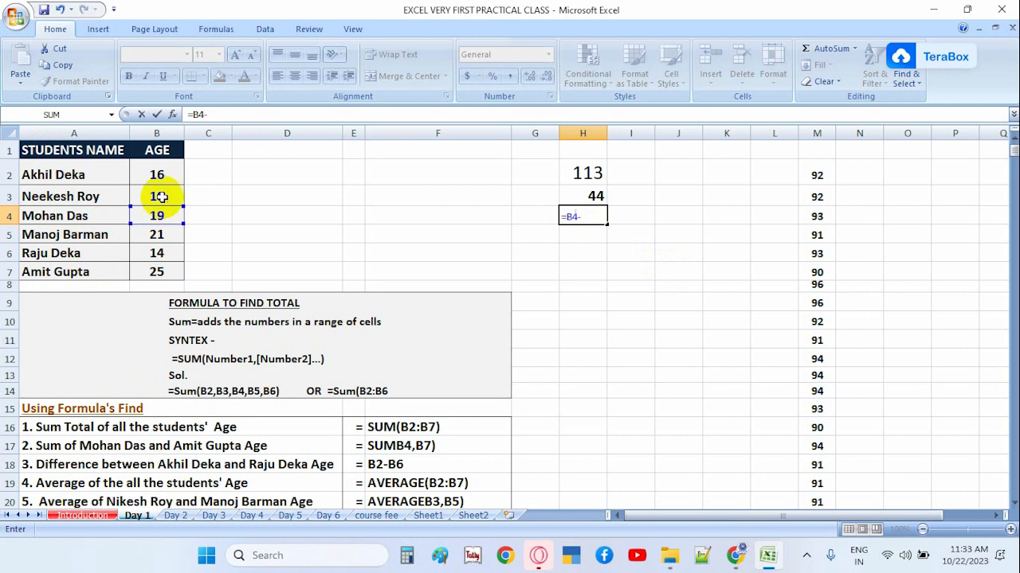
key(BackSpace)
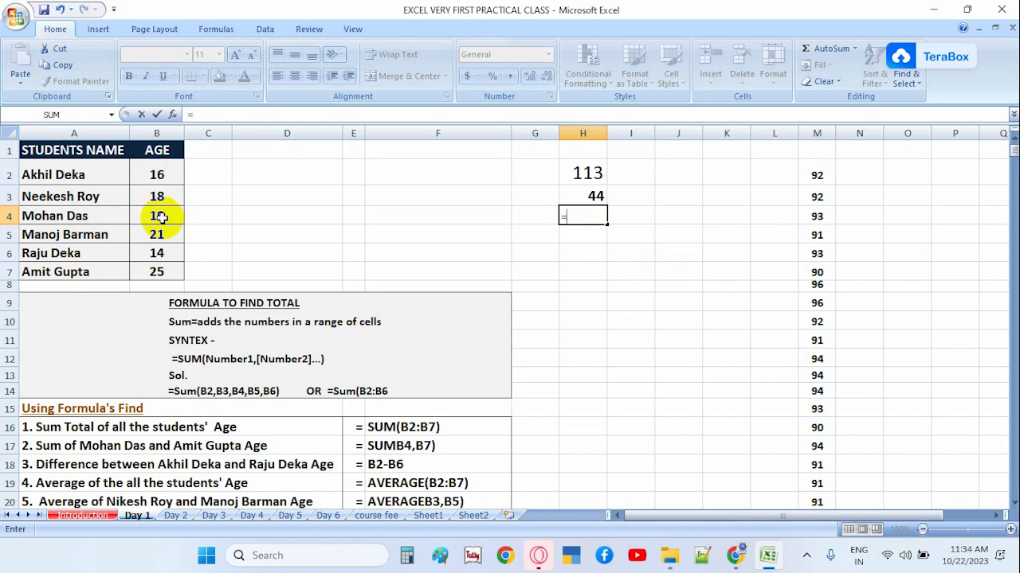
click(156, 174)
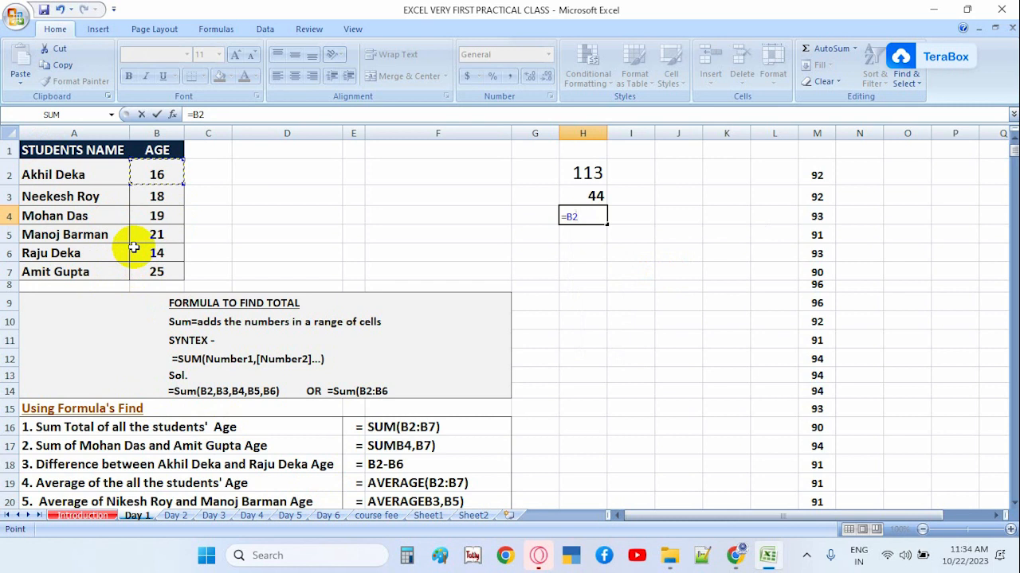
text(-)
click(169, 255)
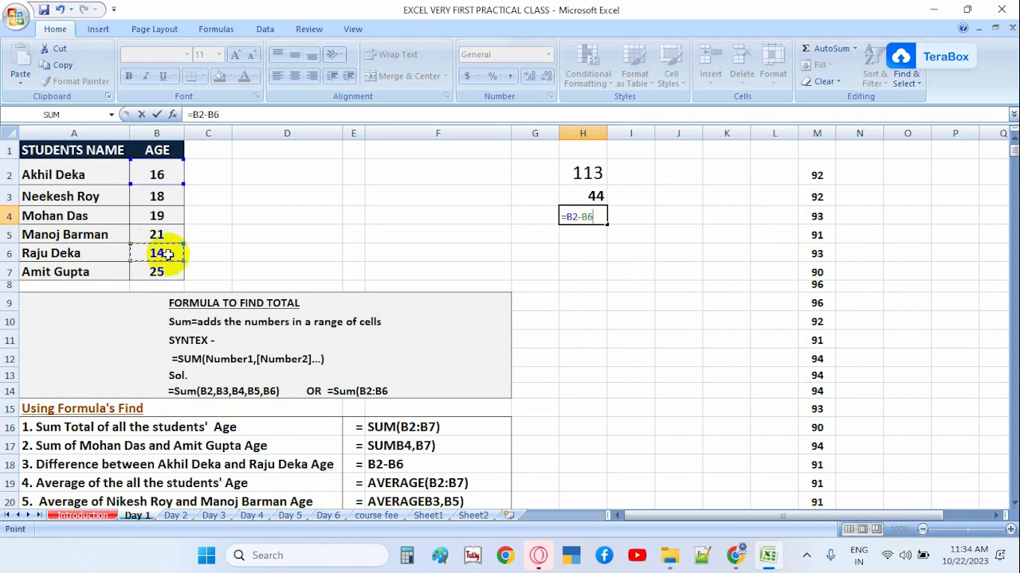
key(Return)
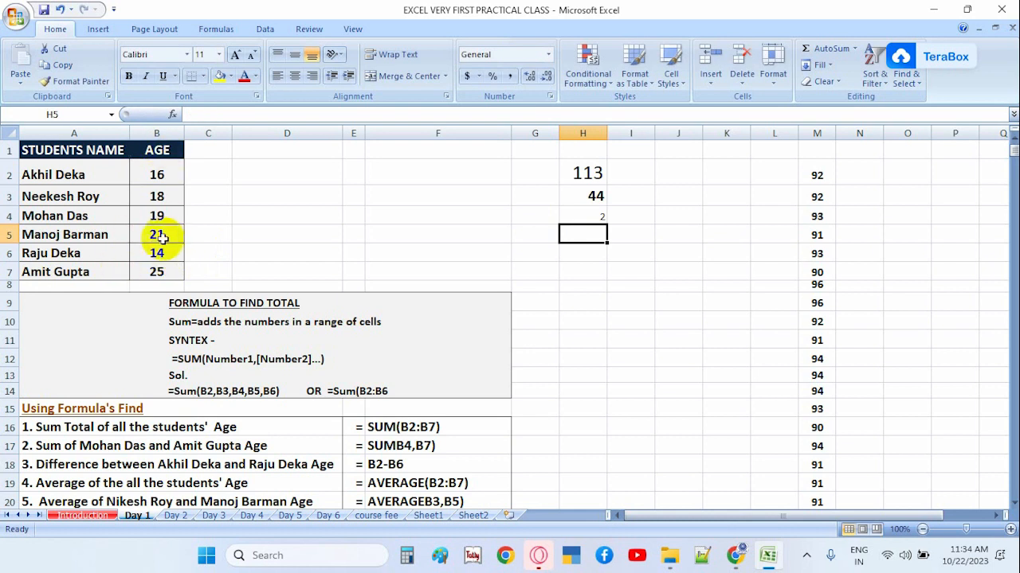
Make the age difference in H4 bold and increase its font size to 16.
click(567, 215)
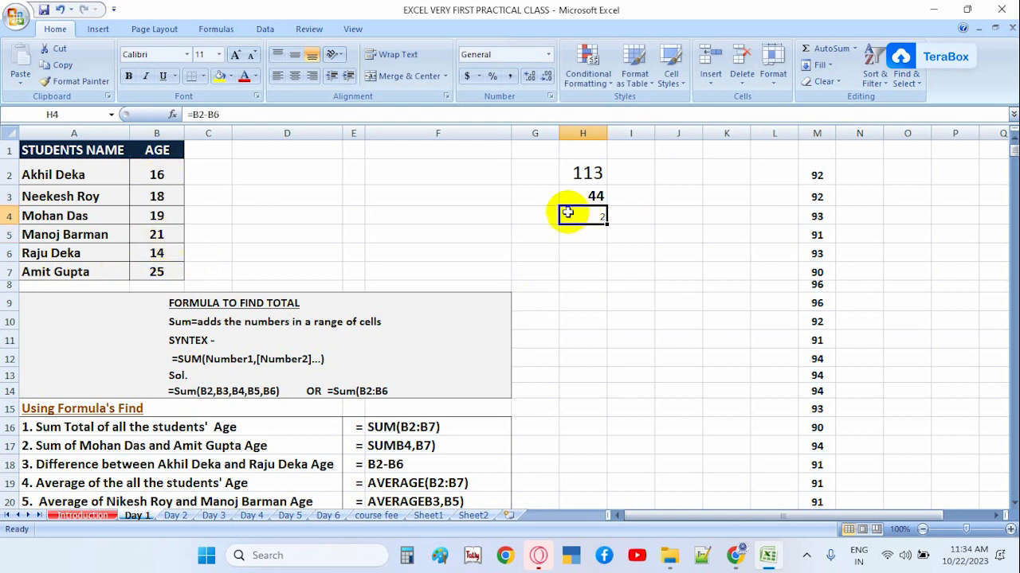
click(128, 76)
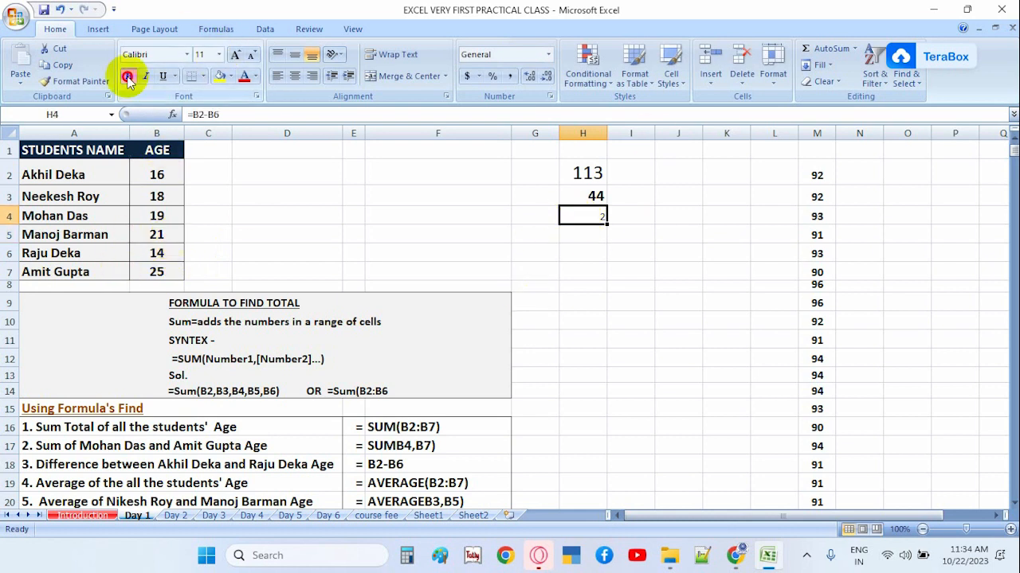
click(237, 60)
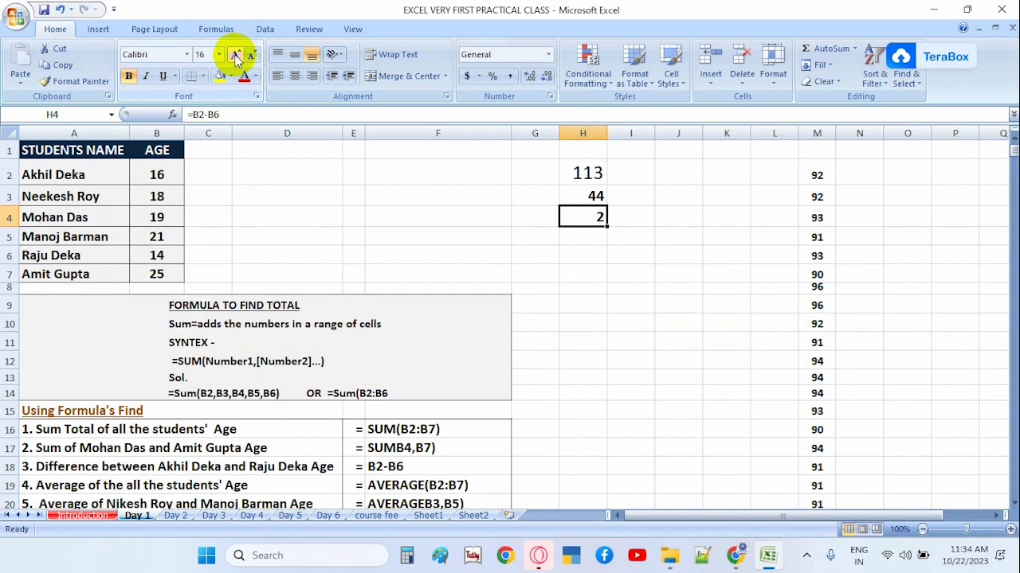
scroll(366, 325, down, 2)
scroll(369, 325, up, 2)
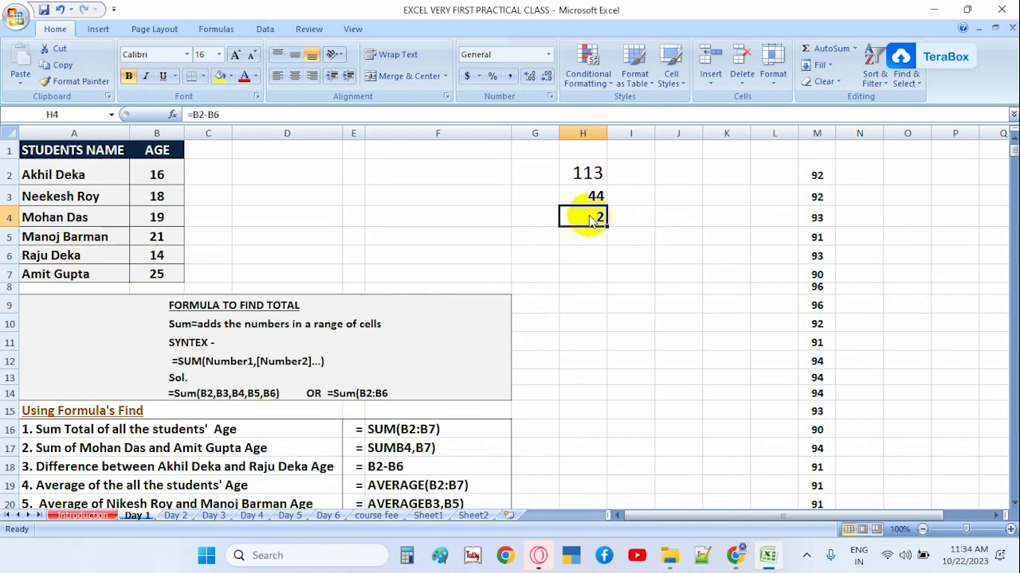
Select the numbers in M2:M9 and the following cell M10 for a look at column M.
click(687, 290)
drag(813, 173, 814, 306)
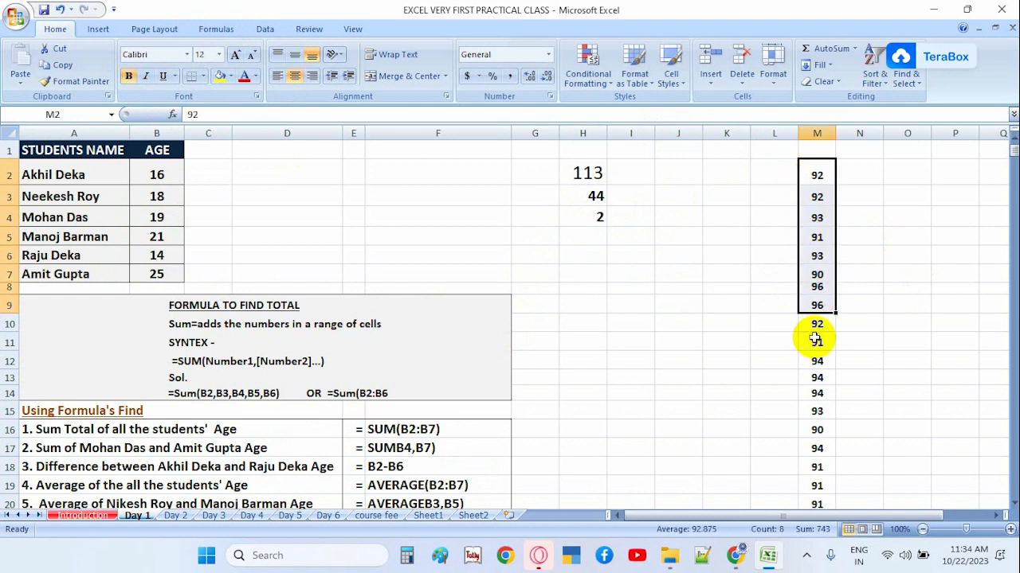
click(816, 326)
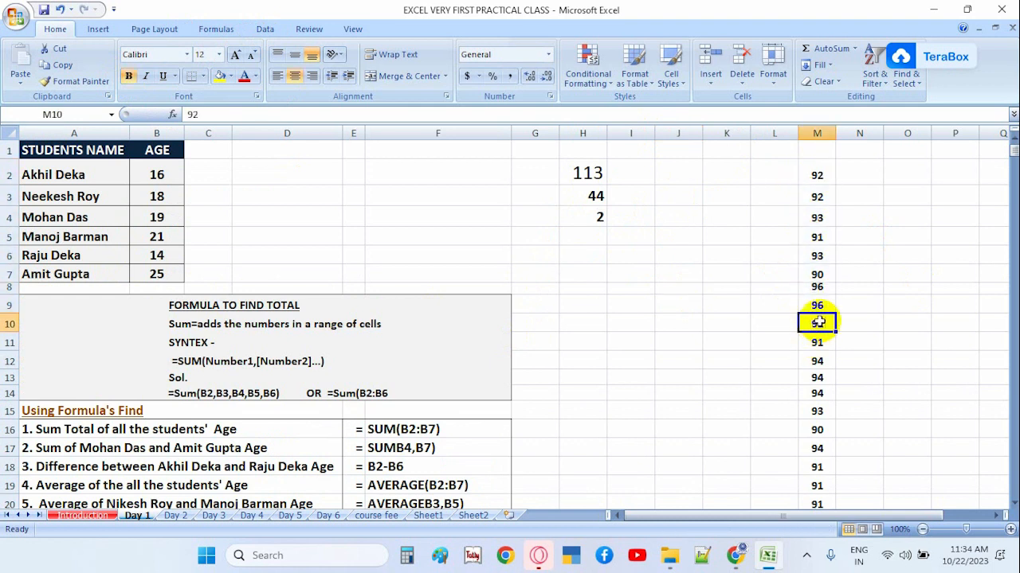
Examine M2:M9 against the single cell M10, and the ages B2:B6 against B7, as examples of a range minus one cell.
drag(814, 179, 824, 298)
click(818, 324)
drag(820, 172, 828, 303)
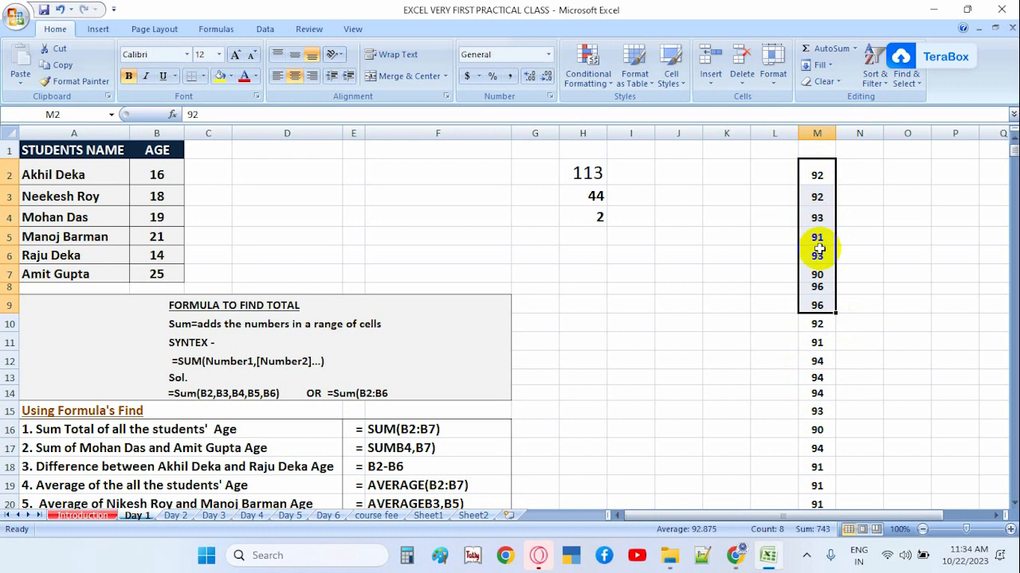
click(822, 325)
click(679, 322)
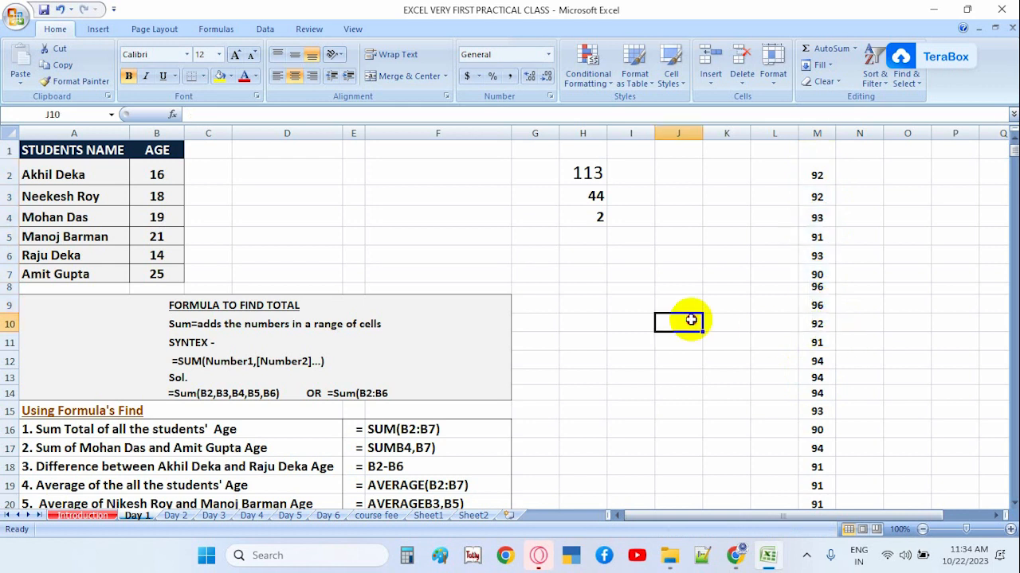
click(584, 239)
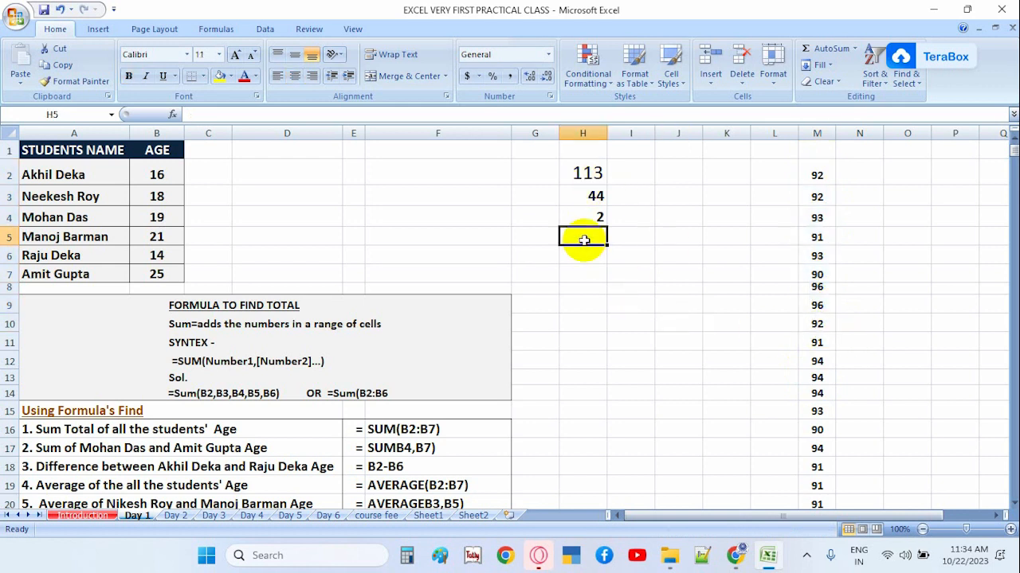
drag(162, 173, 175, 256)
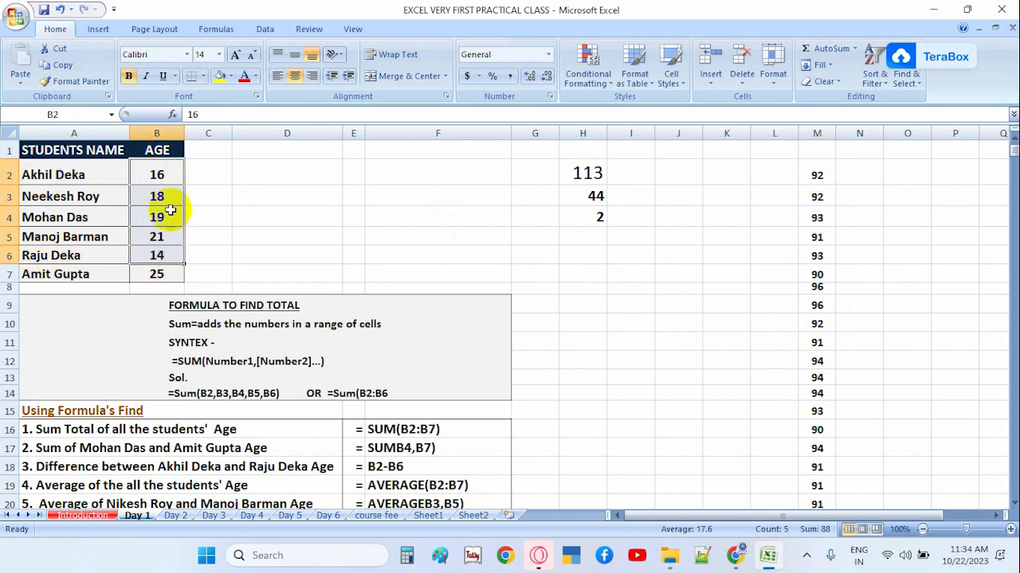
click(160, 274)
Enter the formula =SUM(B2:B6)-B7 in H5 to subtract the last student's age from the sum of the others, and check it against B2:B6.
click(597, 235)
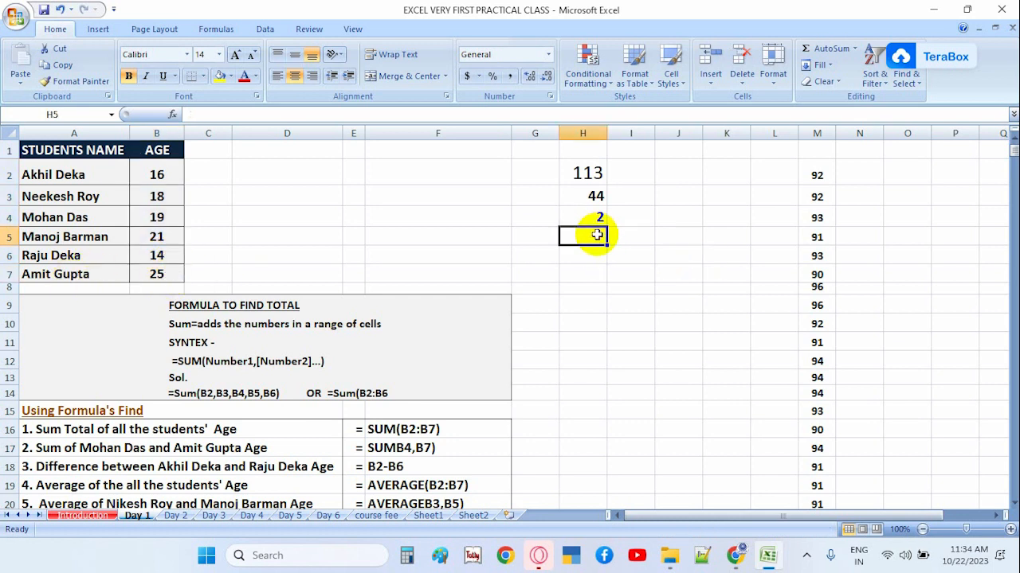
text(=)
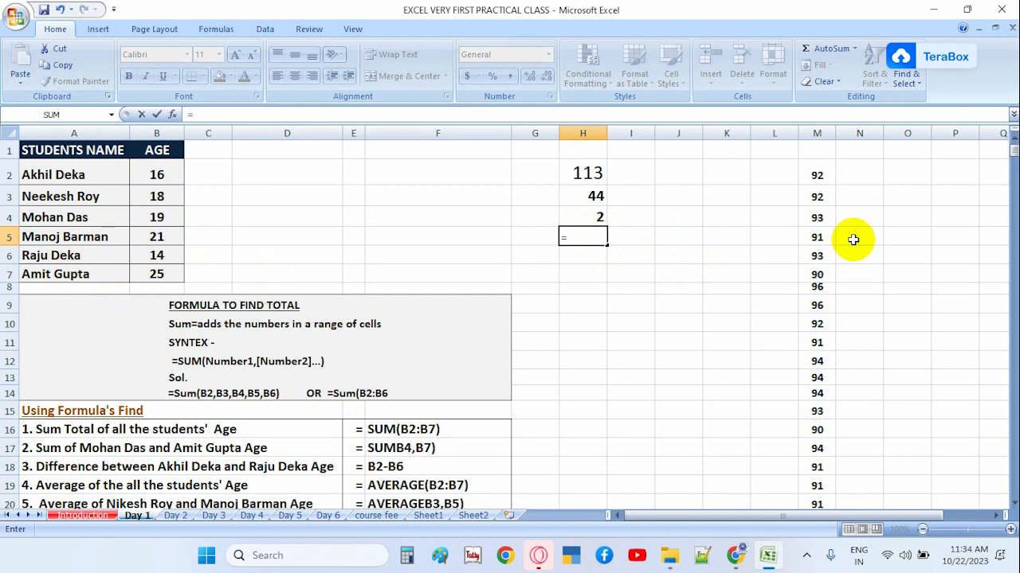
text(SUM()
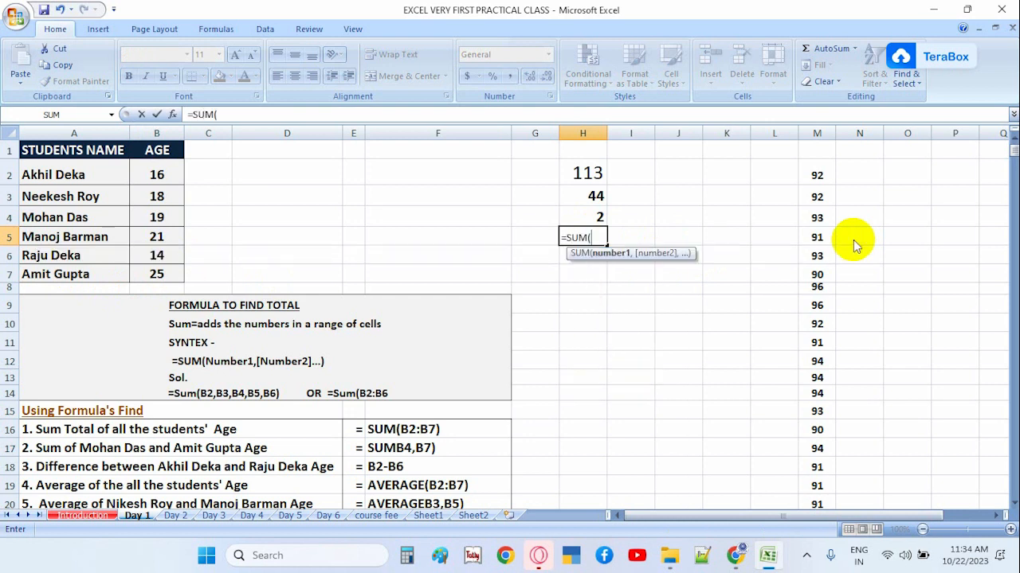
click(157, 173)
key(F8)
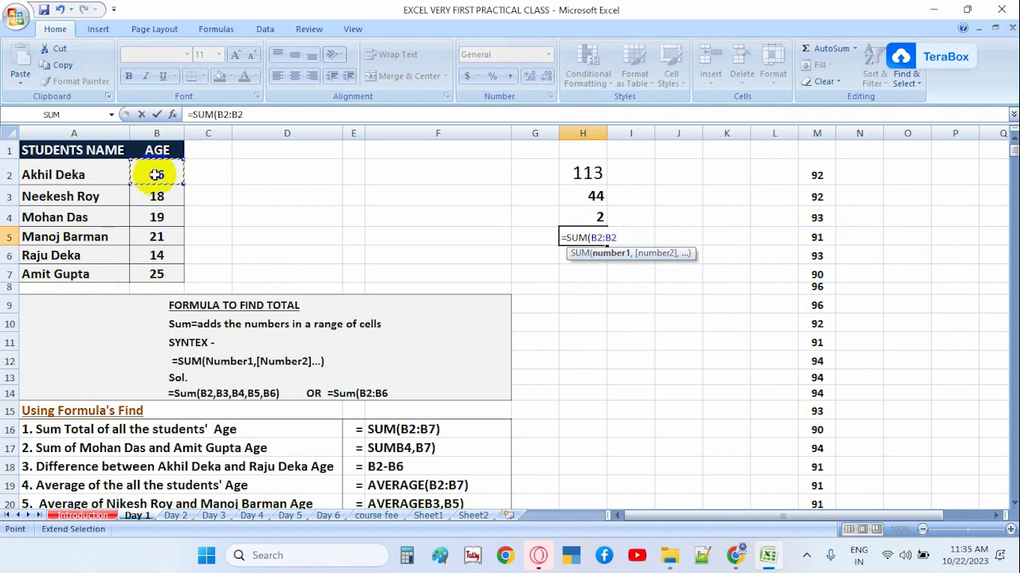
click(159, 255)
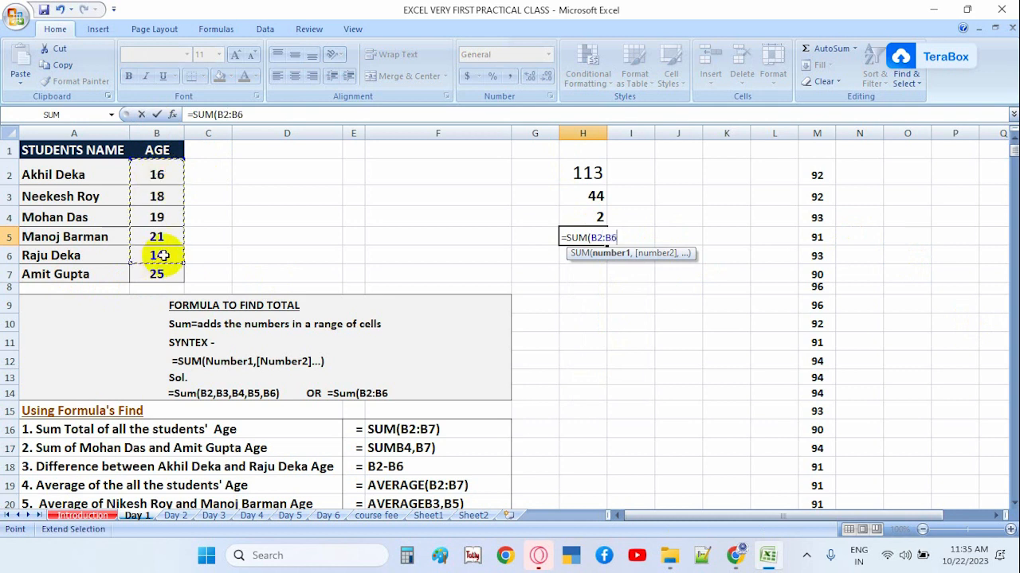
text())
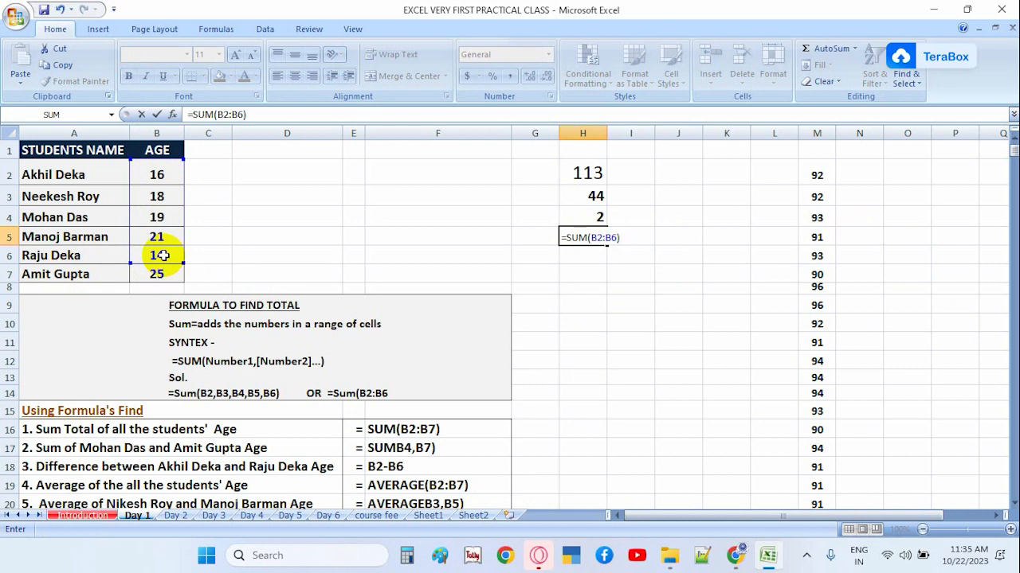
text(-)
click(151, 276)
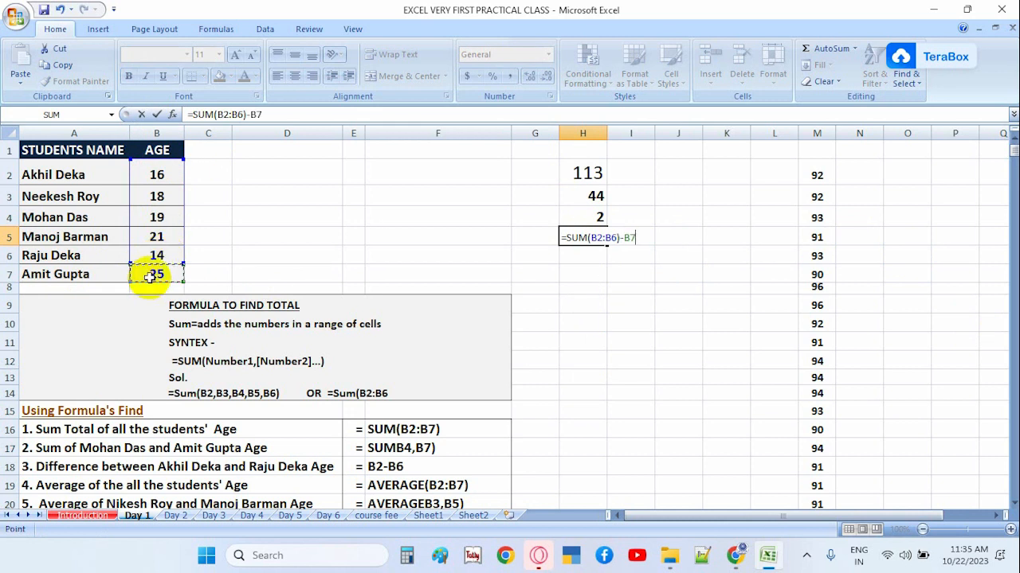
key(Return)
click(599, 235)
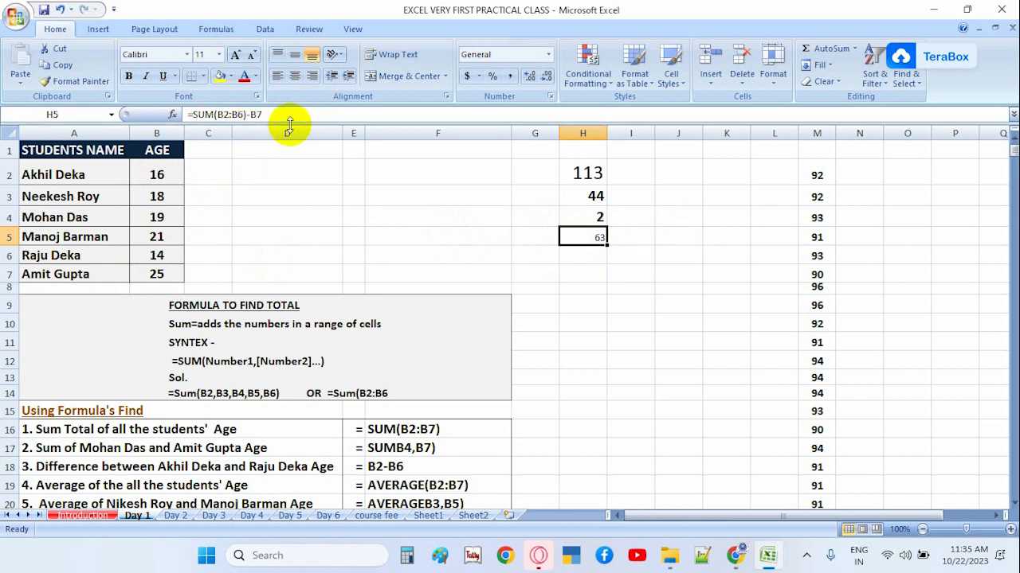
drag(177, 167, 174, 248)
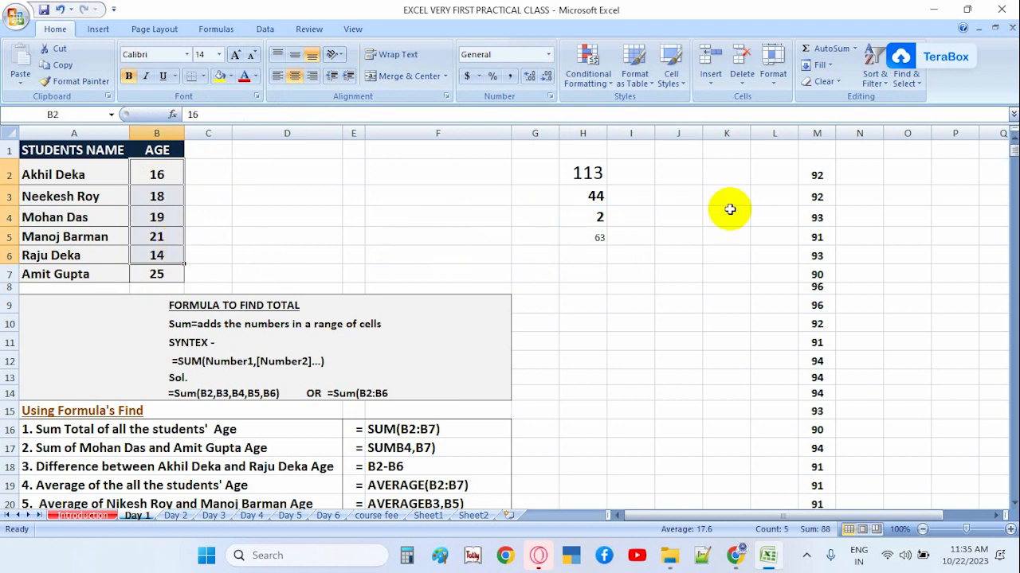
click(582, 240)
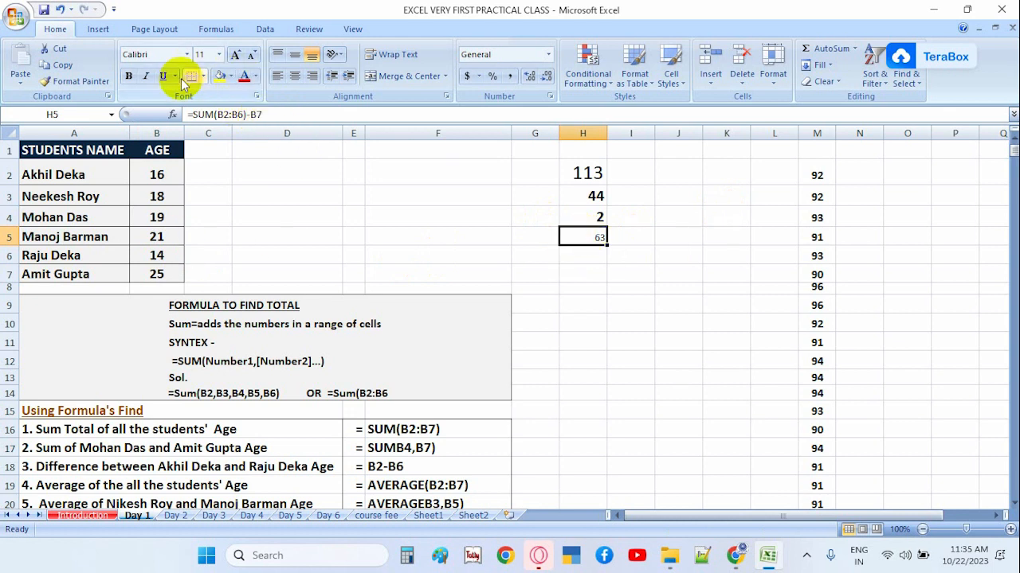
Try to copy the formatting of H2:H4 onto H4:H12 with Format Painter.
click(639, 294)
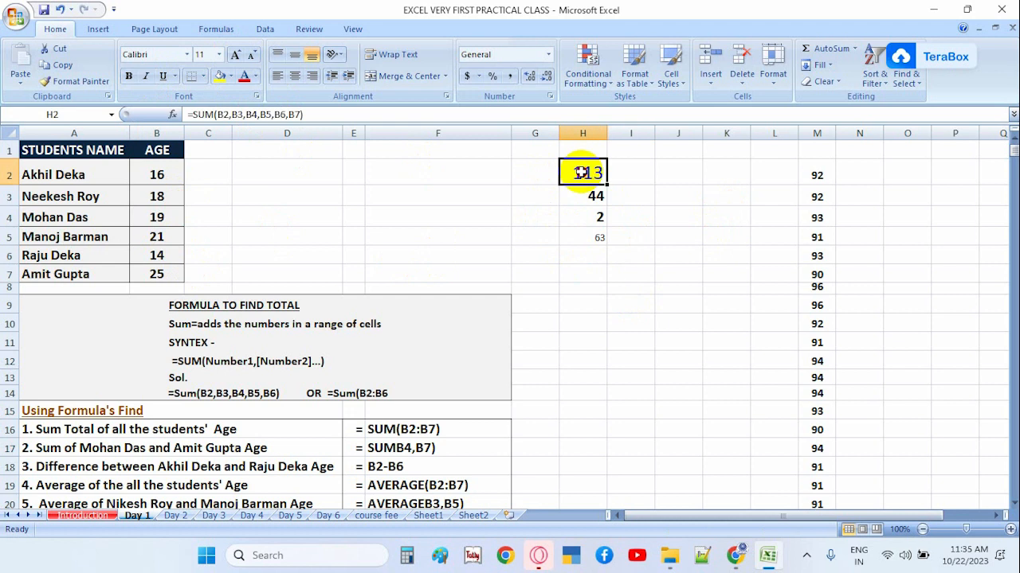
drag(582, 170, 590, 217)
click(100, 84)
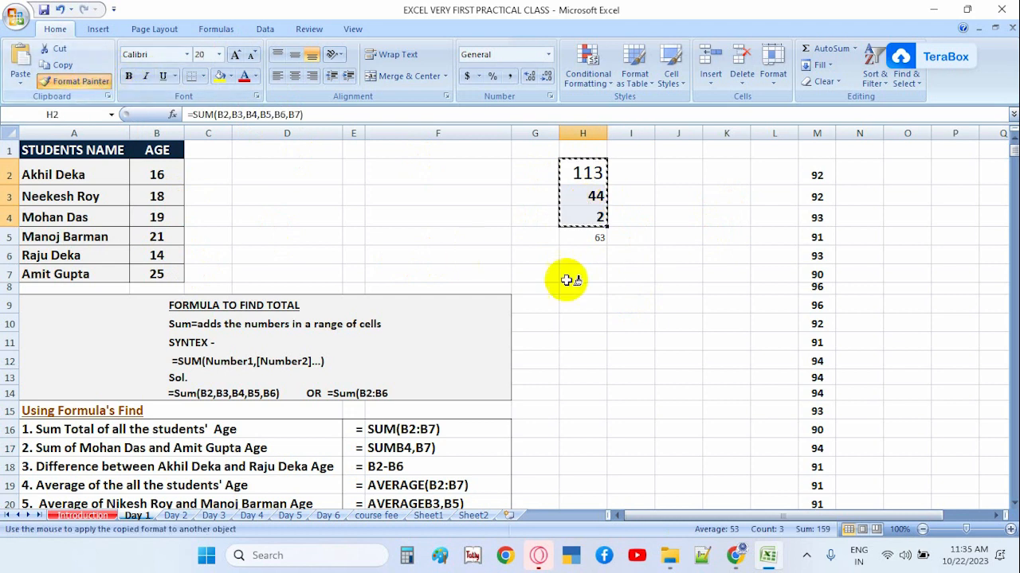
drag(587, 231, 587, 362)
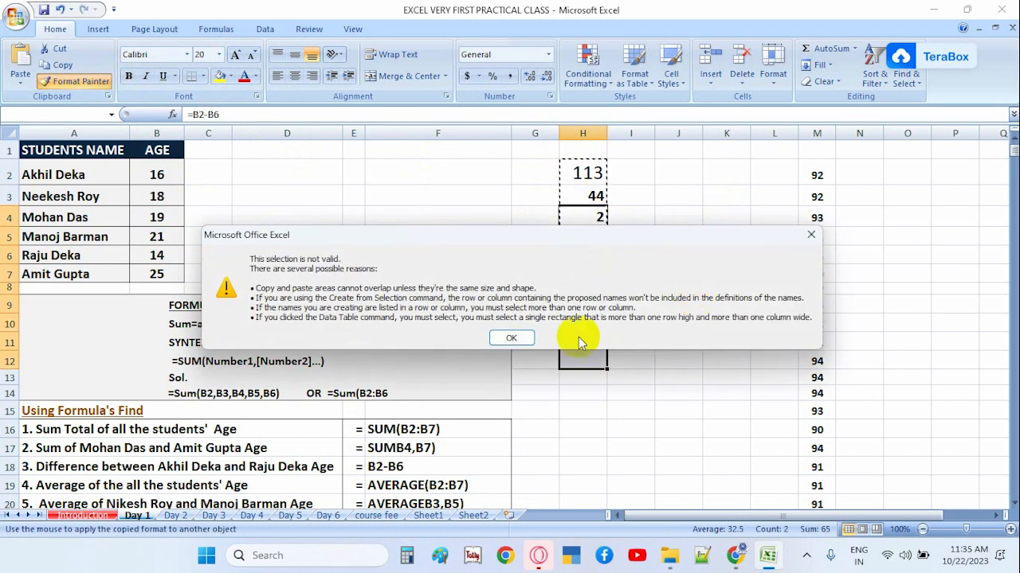
click(522, 335)
Copy the formatting of H3 onto H4:H8 with Format Painter so H5 matches the results above it.
click(598, 195)
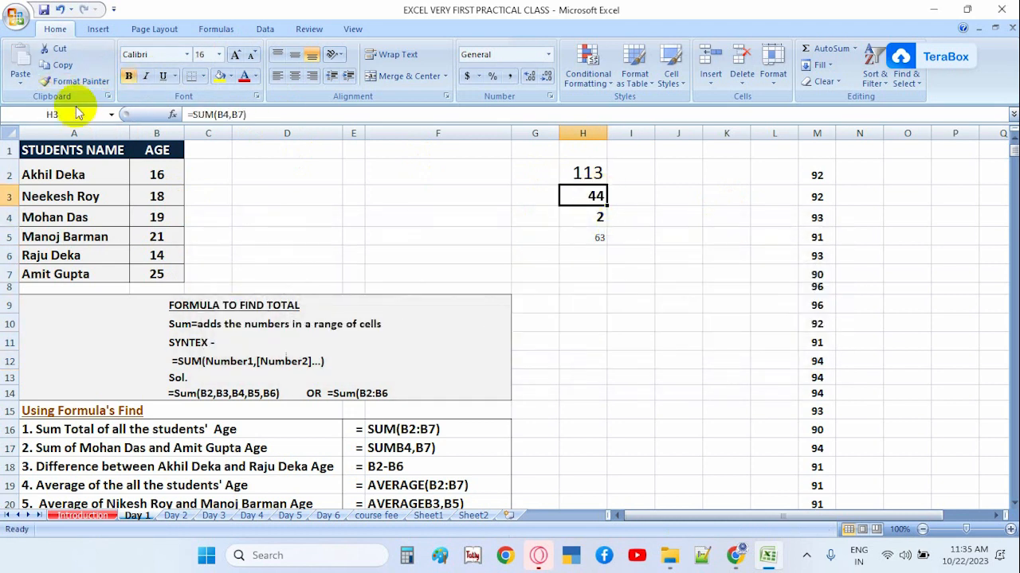
click(76, 81)
drag(594, 217, 589, 281)
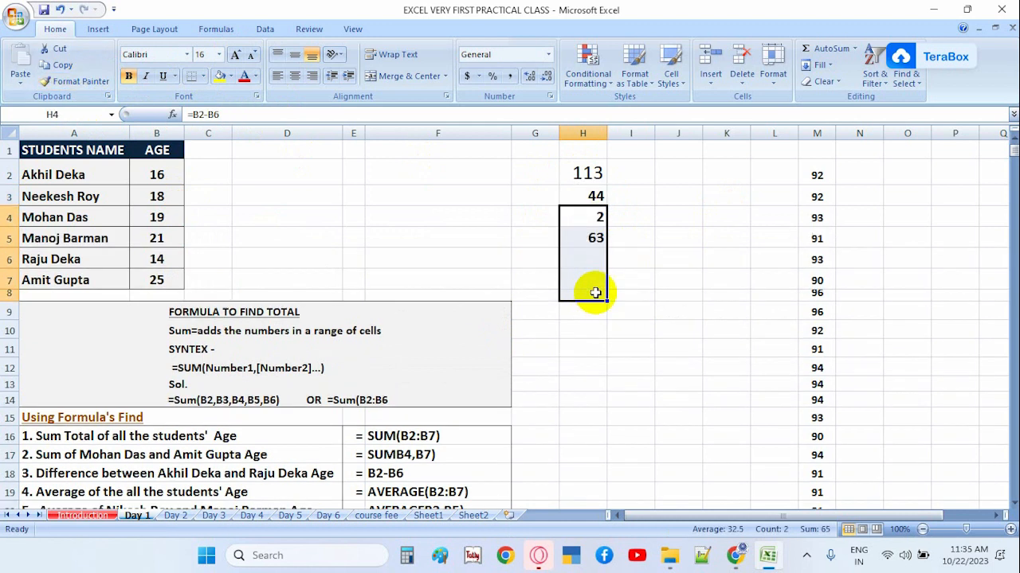
click(584, 239)
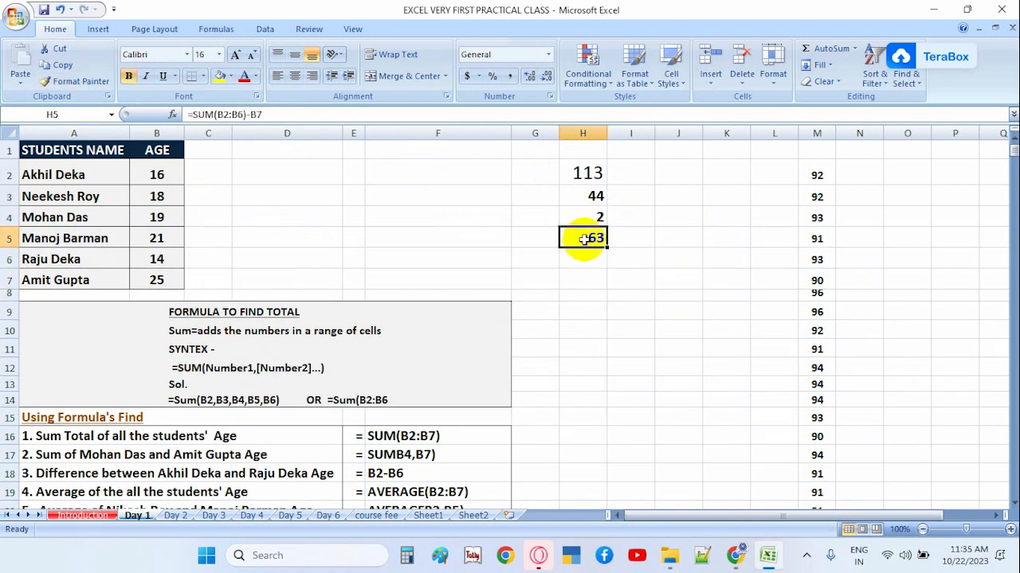
drag(597, 196, 594, 240)
Enter the formula =AVERAGE(B2:B7) in H6 to find the average age of all the students for exercise 4.
click(591, 260)
scroll(382, 368, down, 1)
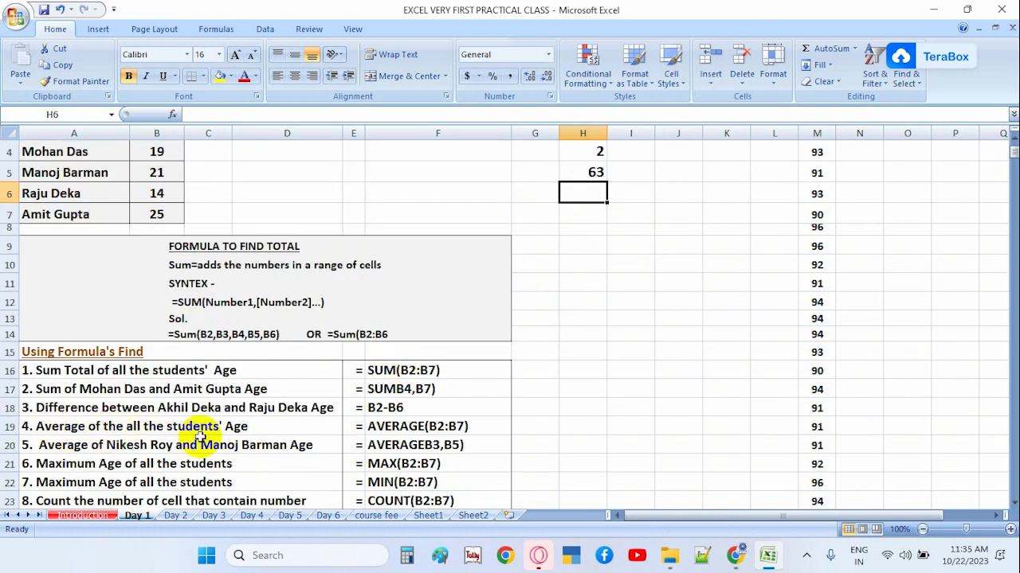
scroll(601, 220, up, 1)
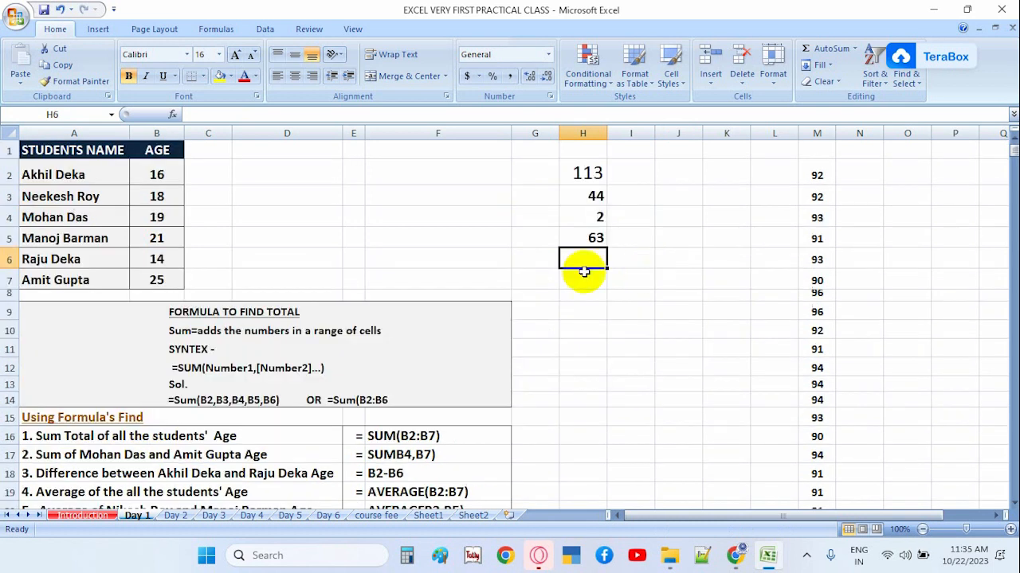
drag(164, 172, 172, 269)
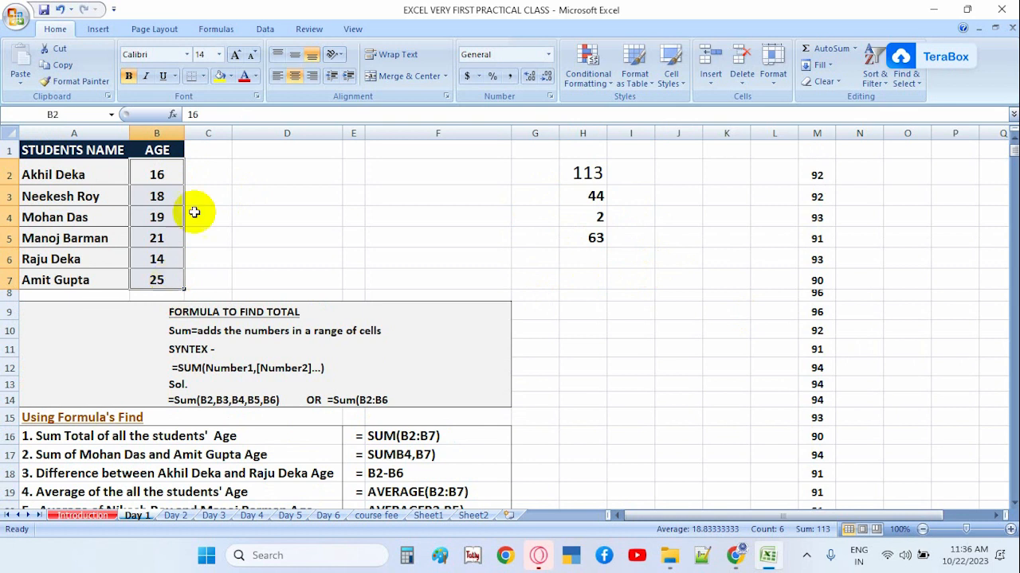
drag(212, 173, 212, 266)
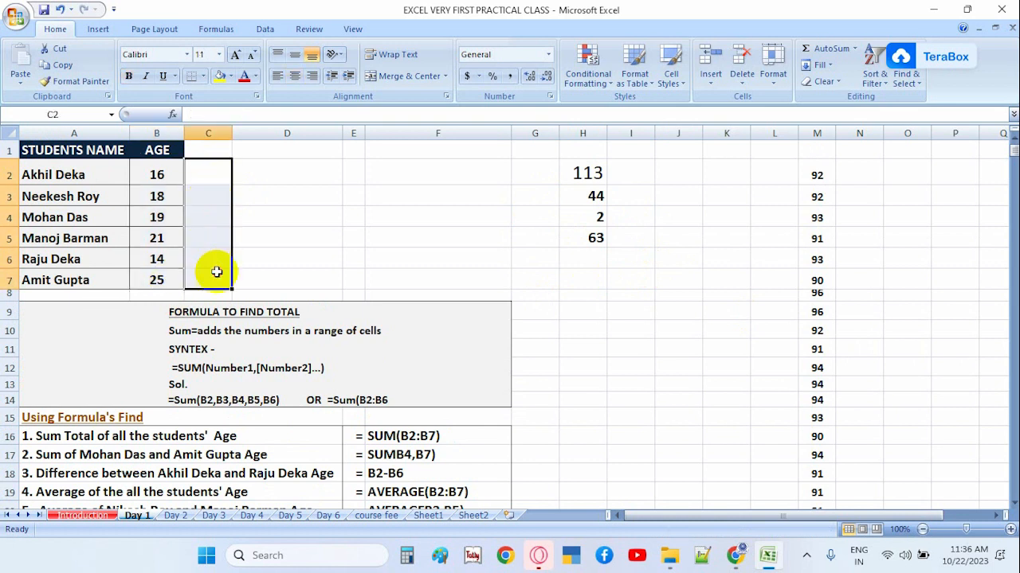
click(602, 261)
text(=)
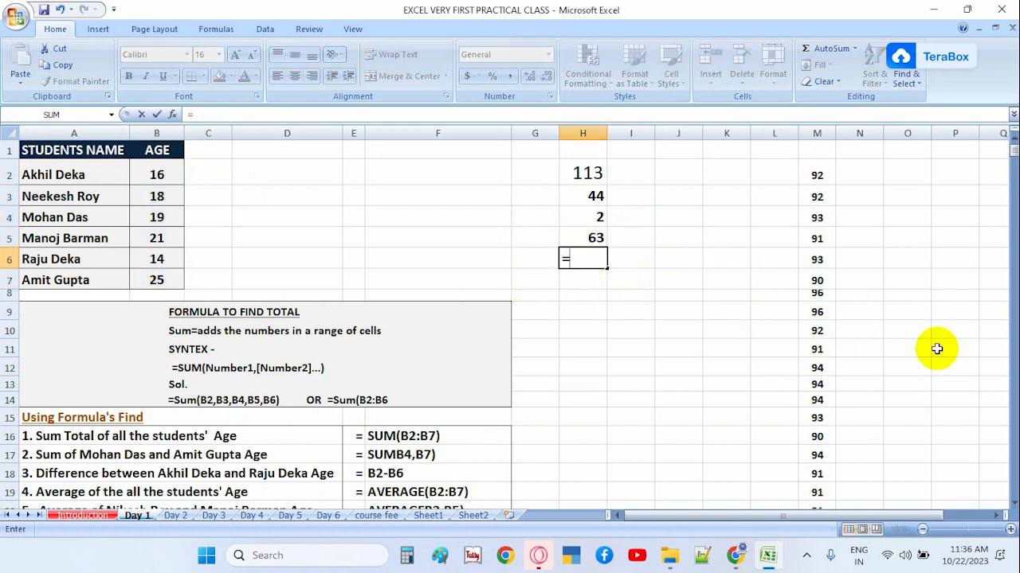
text(AVERAGE)
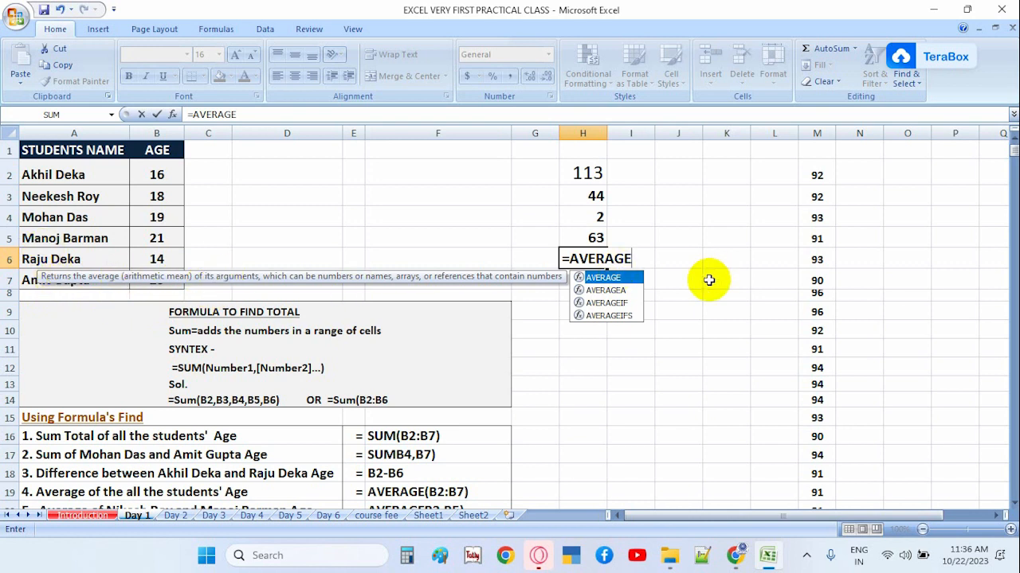
text(()
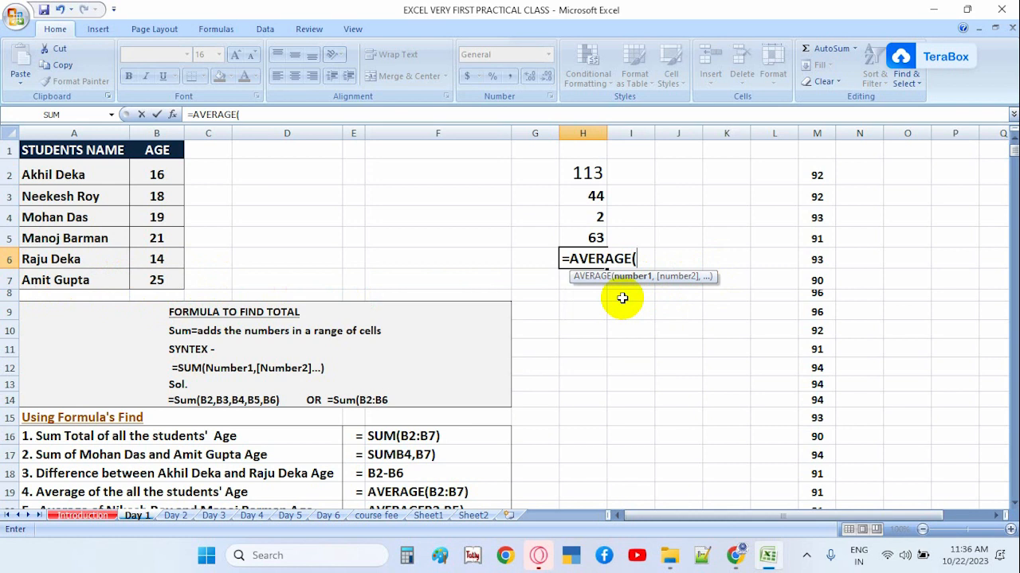
text(B)
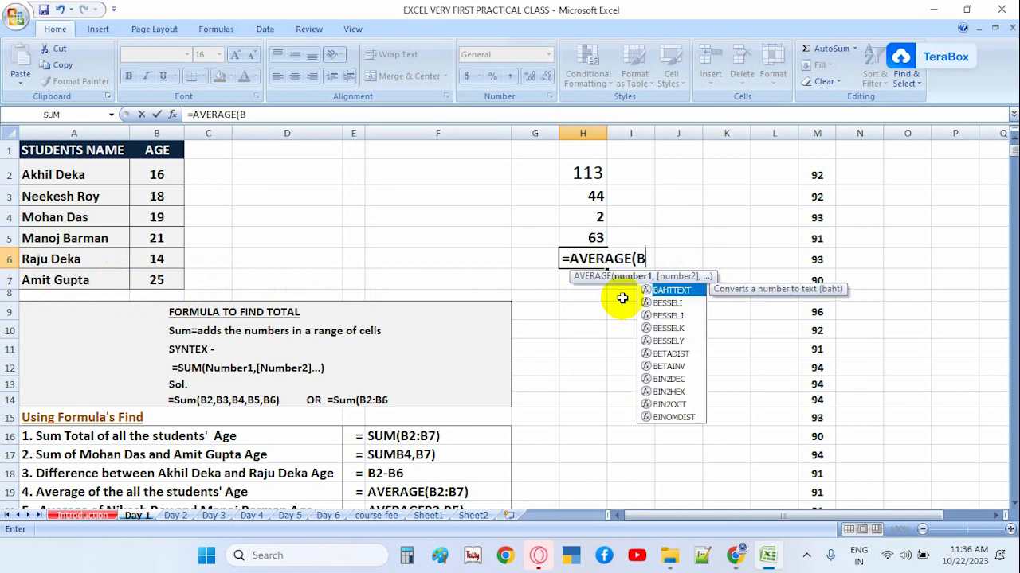
text(2:)
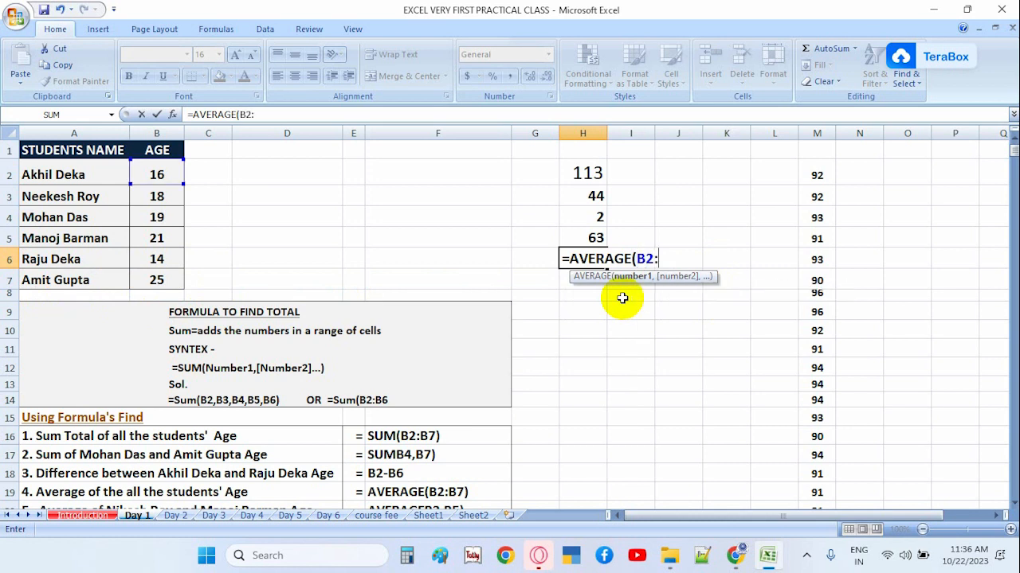
text(B6)
key(BackSpace)
text(7)
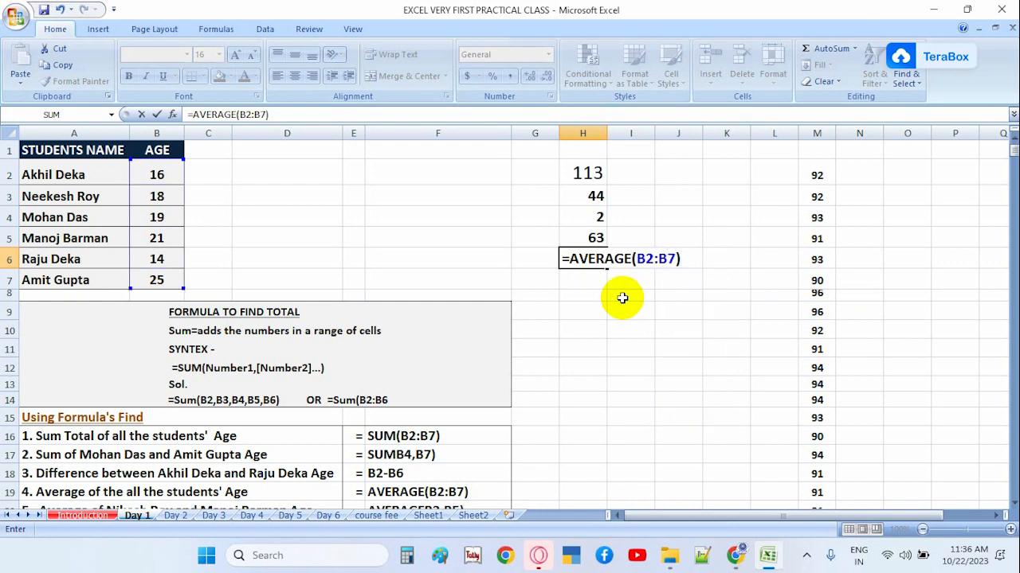
key(Return)
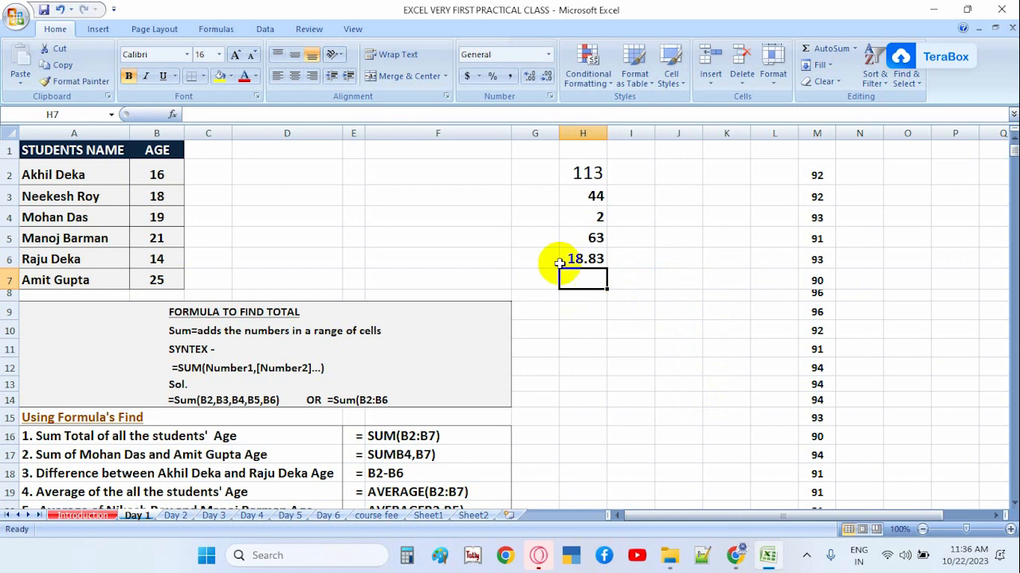
Review the formulas behind the results in H2 through H5.
click(583, 172)
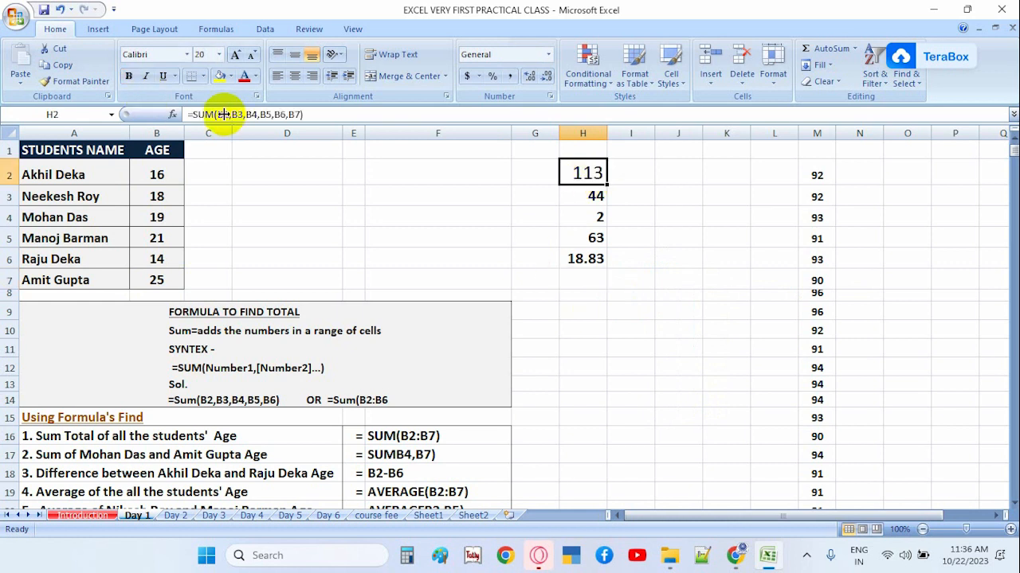
click(587, 197)
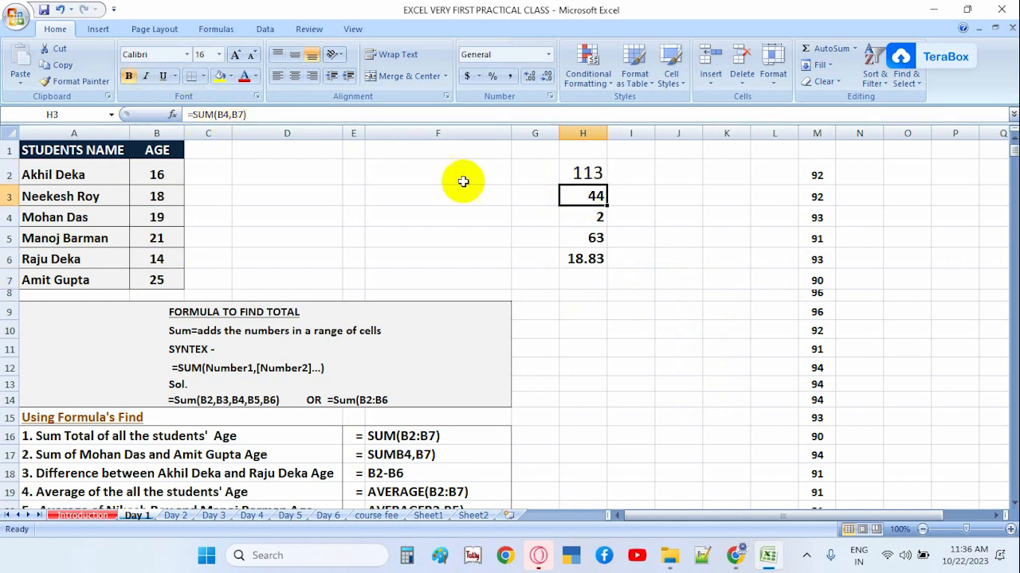
click(593, 238)
click(591, 217)
click(579, 175)
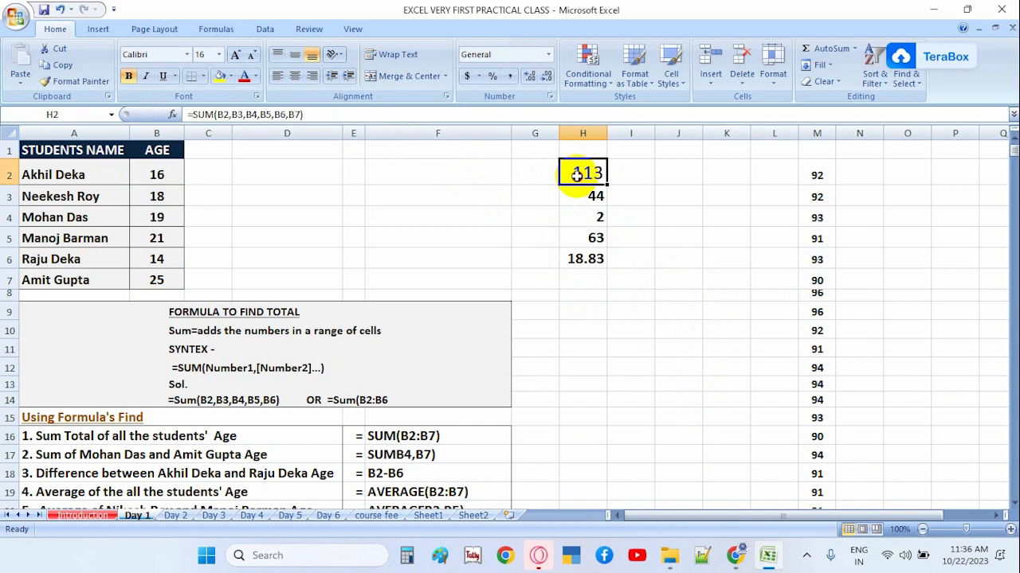
click(587, 195)
click(579, 172)
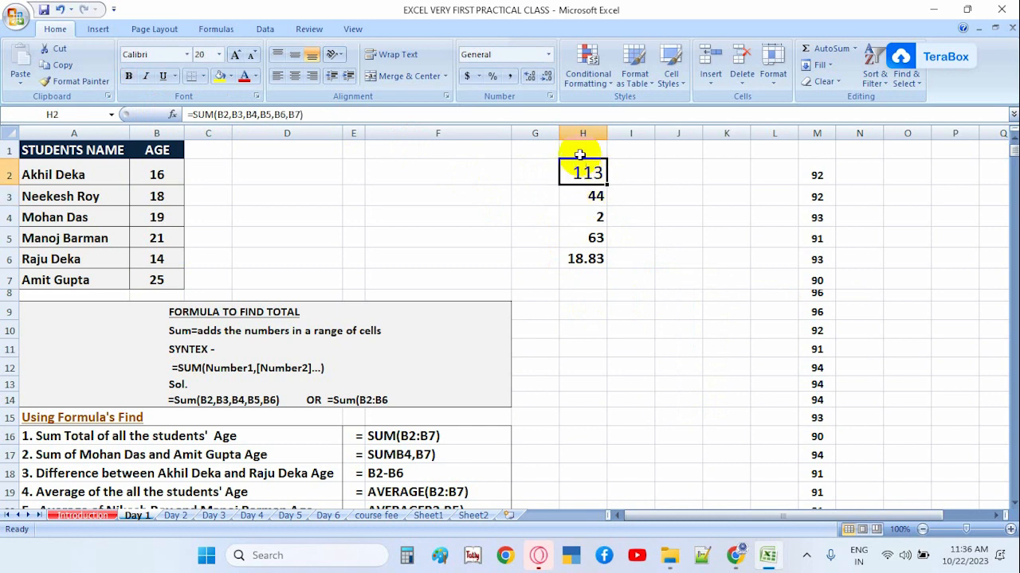
Enter the formula =SUM(B2:B7) in H1 to total all the students' ages with a range reference.
click(580, 148)
text(=SUM()
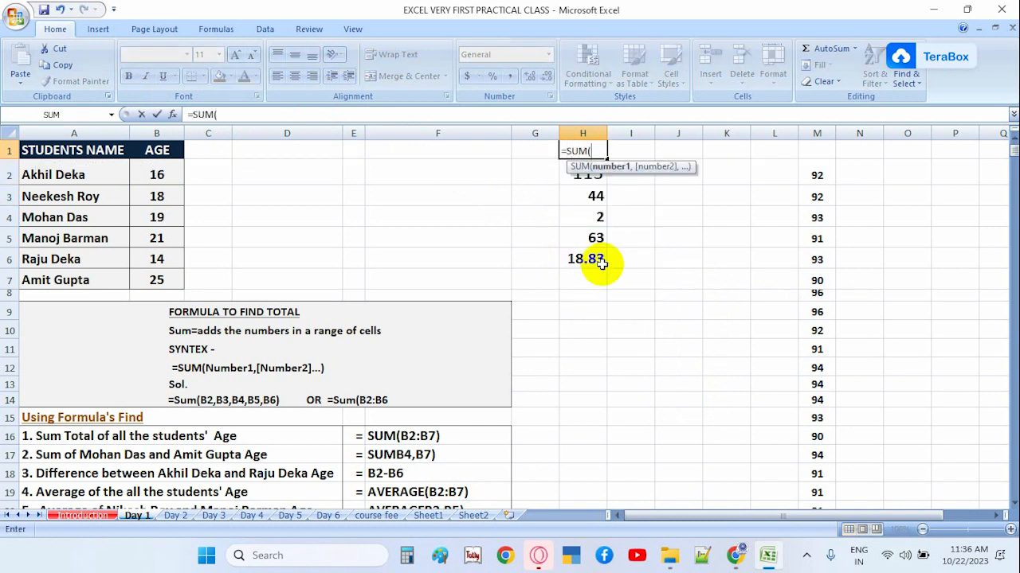
text(B2:B7)
key(Return)
click(598, 152)
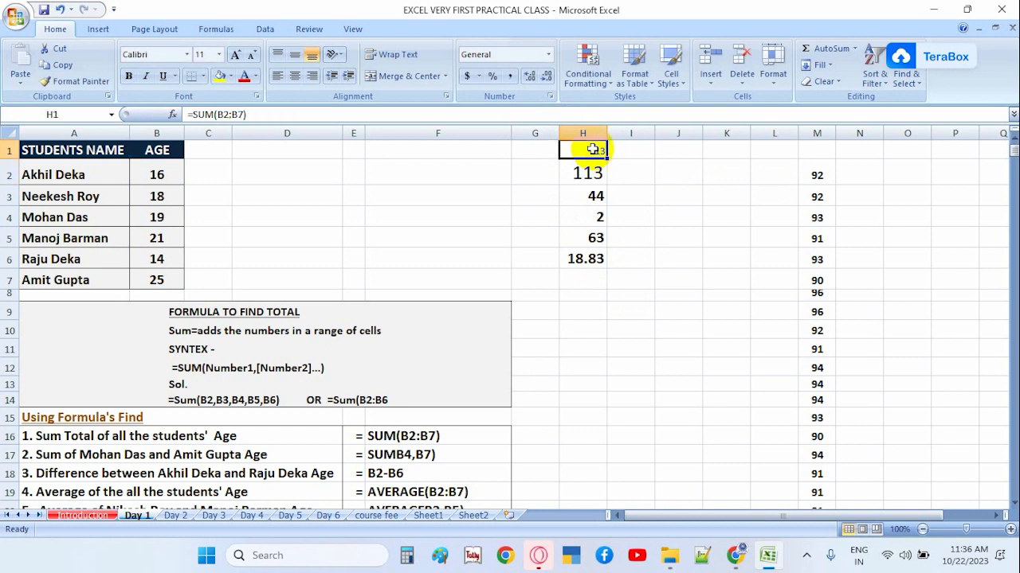
Copy the formatting of H2 onto H1 with Format Painter.
click(561, 171)
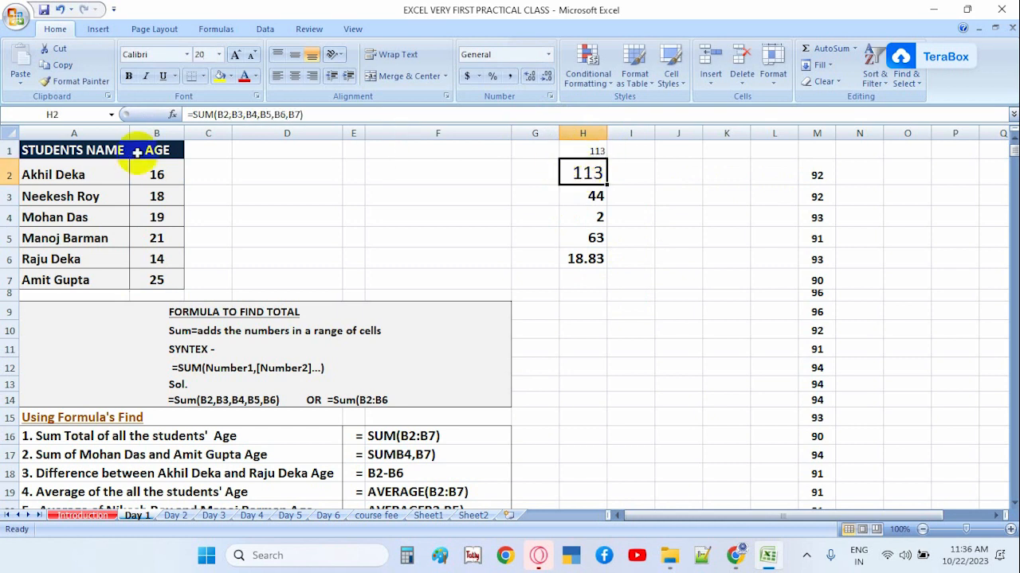
click(76, 82)
click(587, 151)
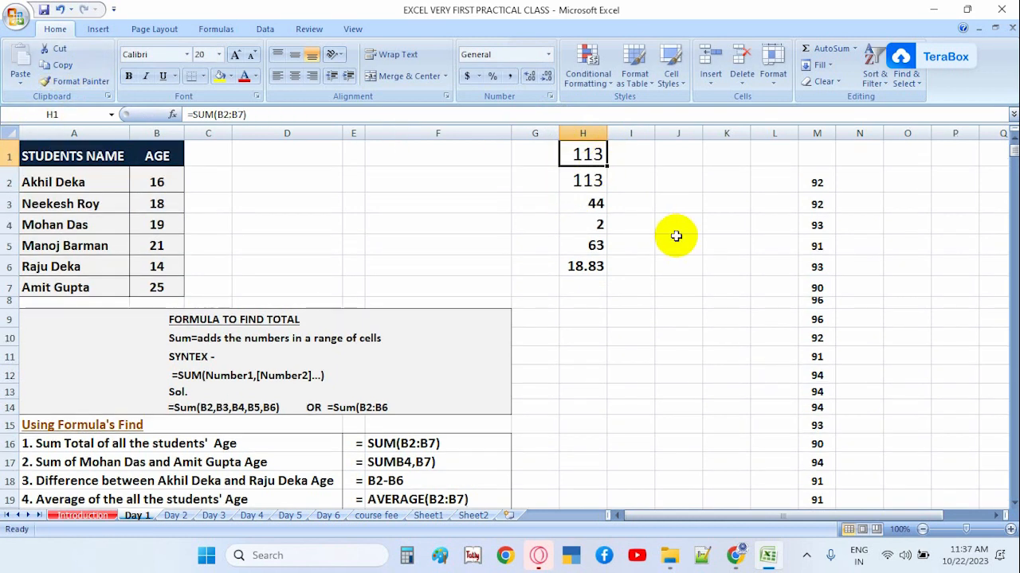
click(675, 237)
Enter the formula =AVERAGE(B3,B5) in H7 to average the second and fourth students' ages for exercise 5.
click(589, 268)
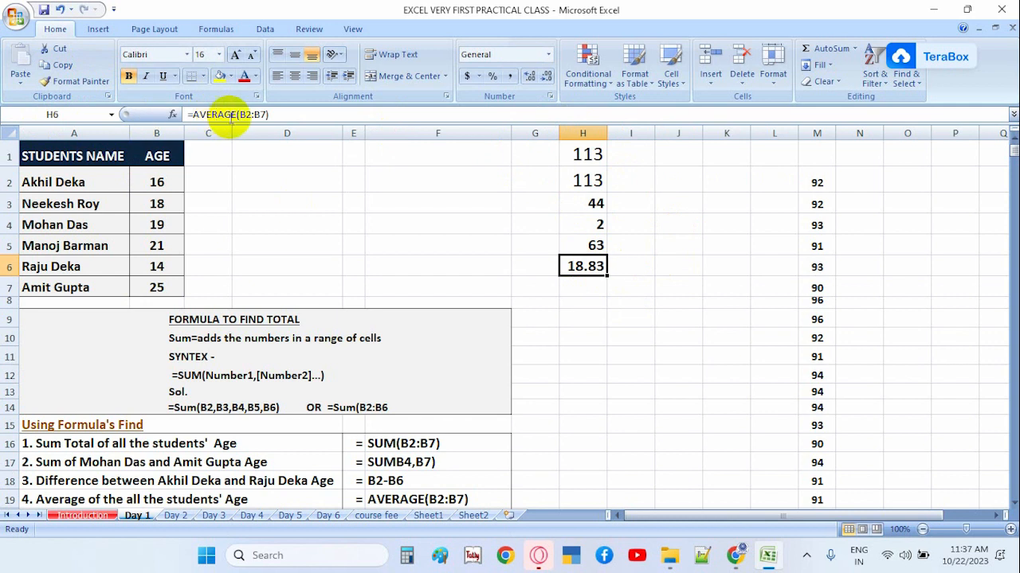
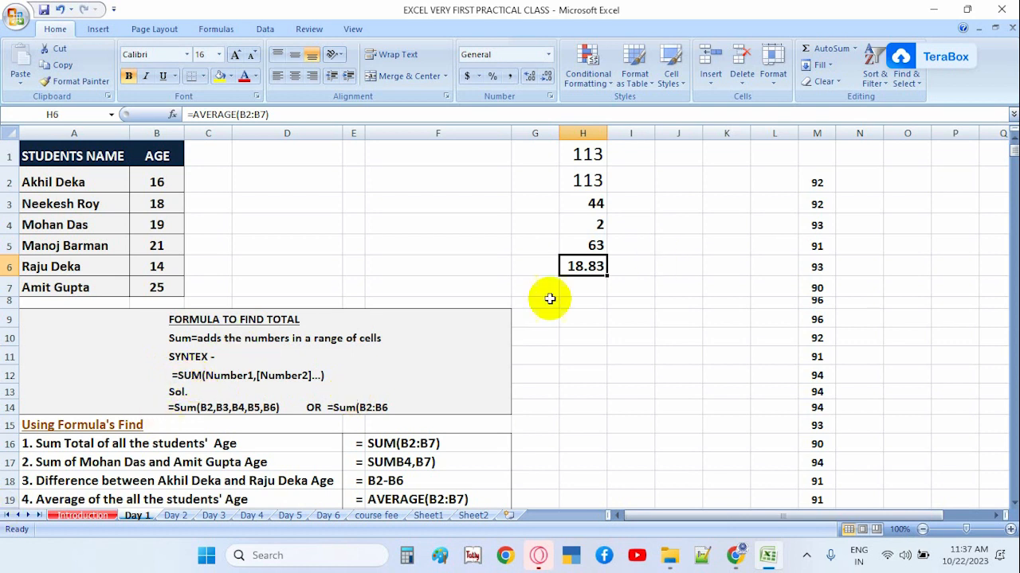
scroll(183, 458, down, 1)
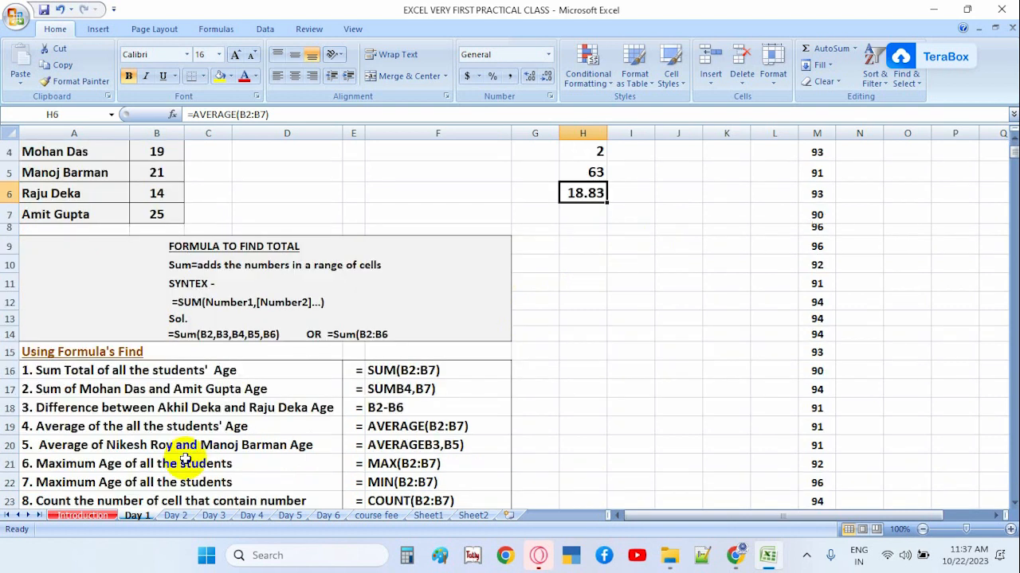
click(56, 430)
click(52, 447)
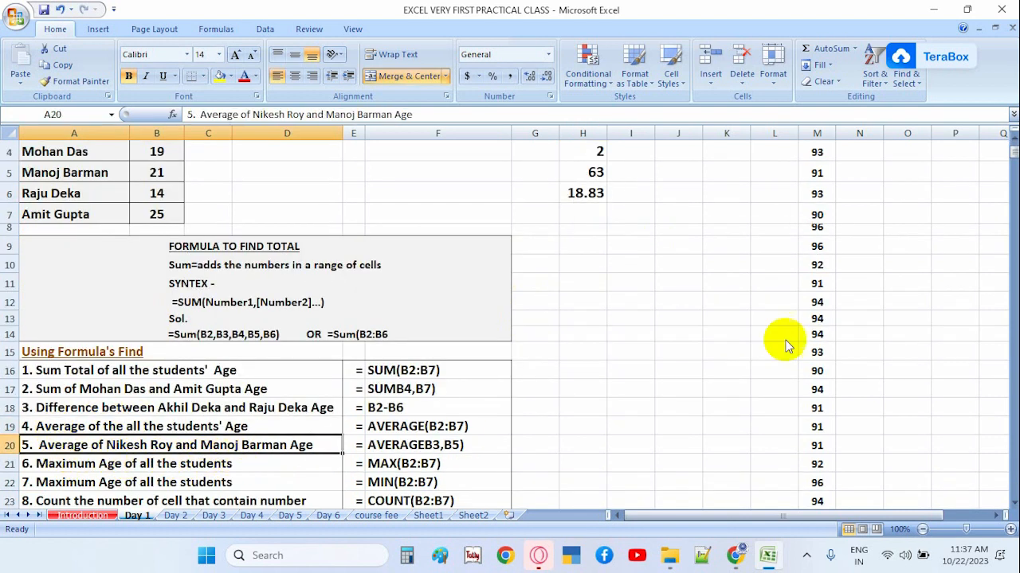
click(583, 216)
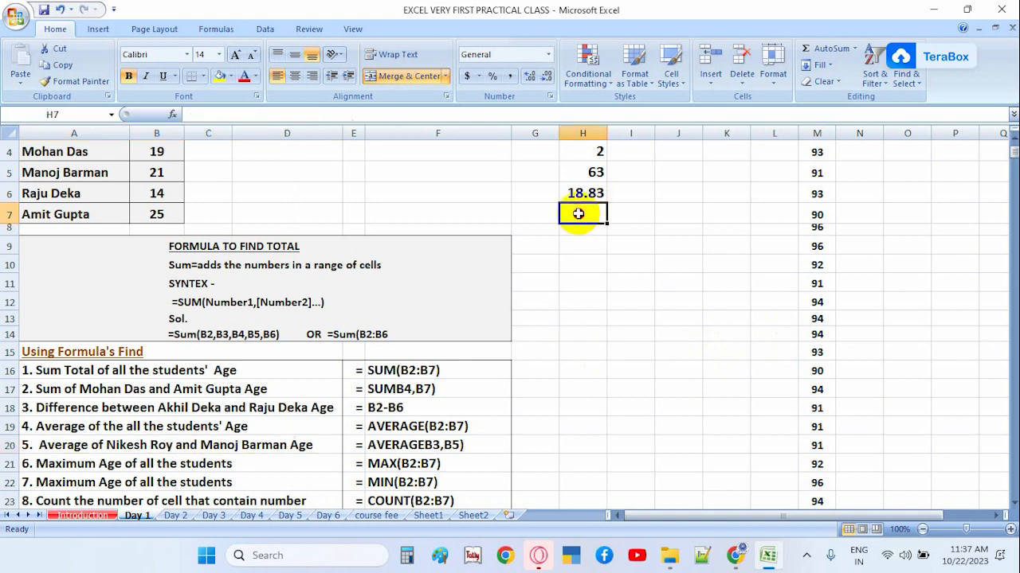
scroll(707, 334, up, 1)
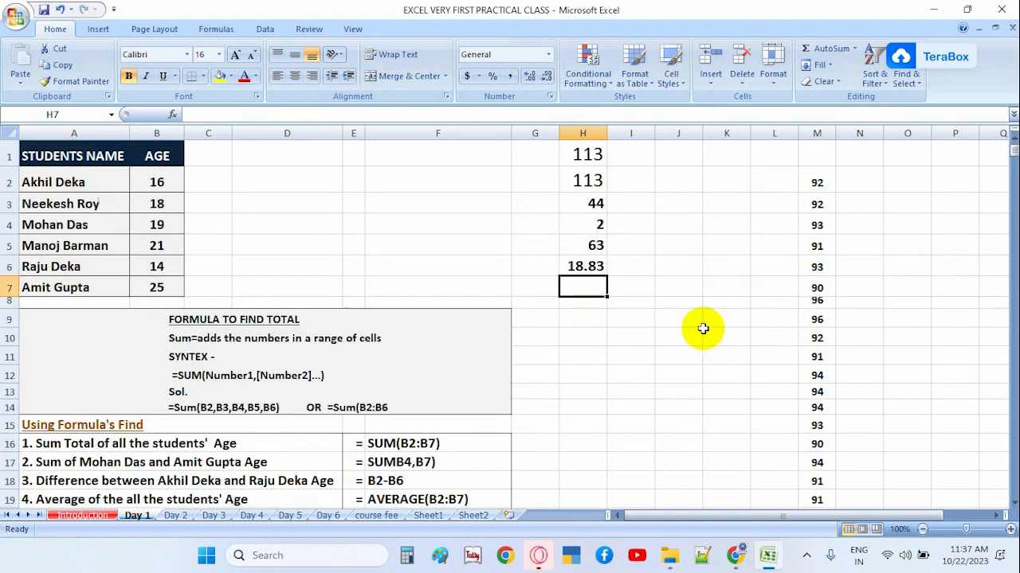
text(=AVER)
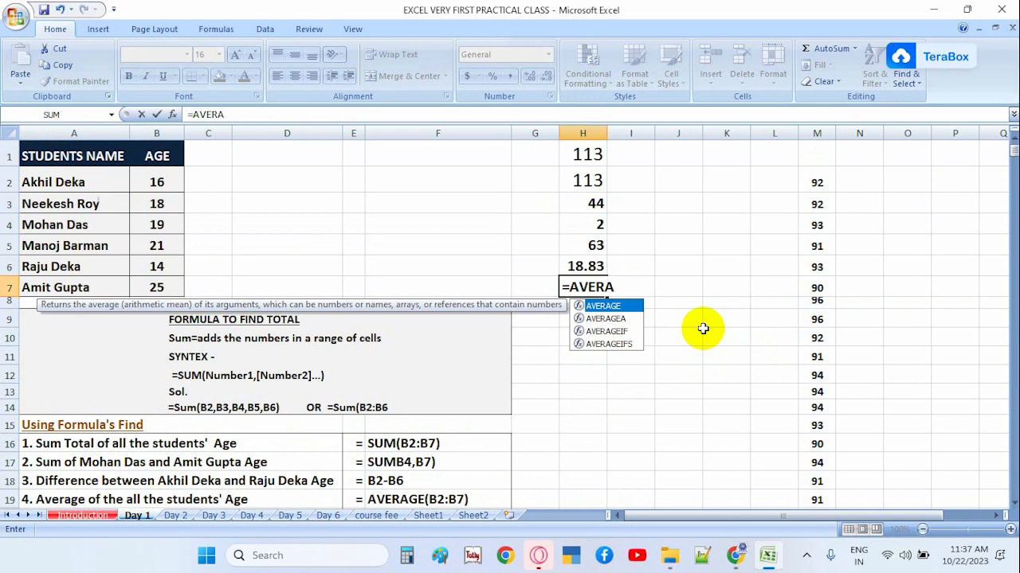
text(A)
key(Tab)
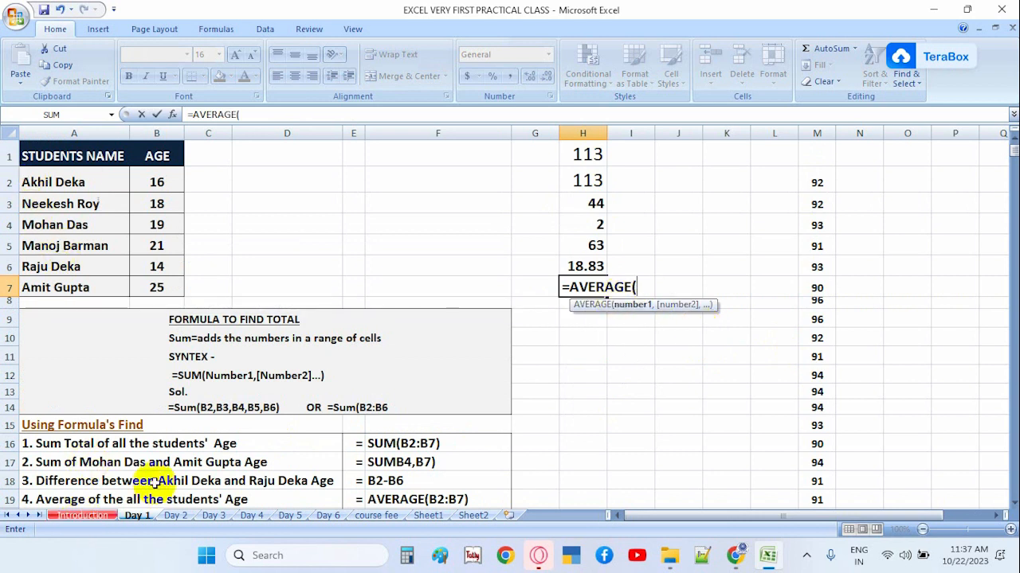
scroll(144, 478, down, 1)
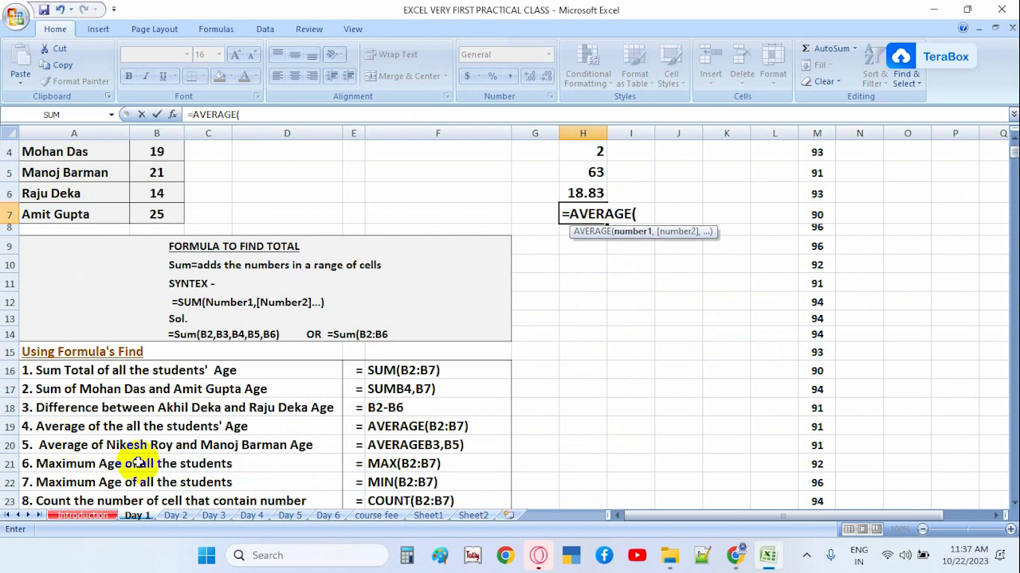
scroll(309, 352, up, 1)
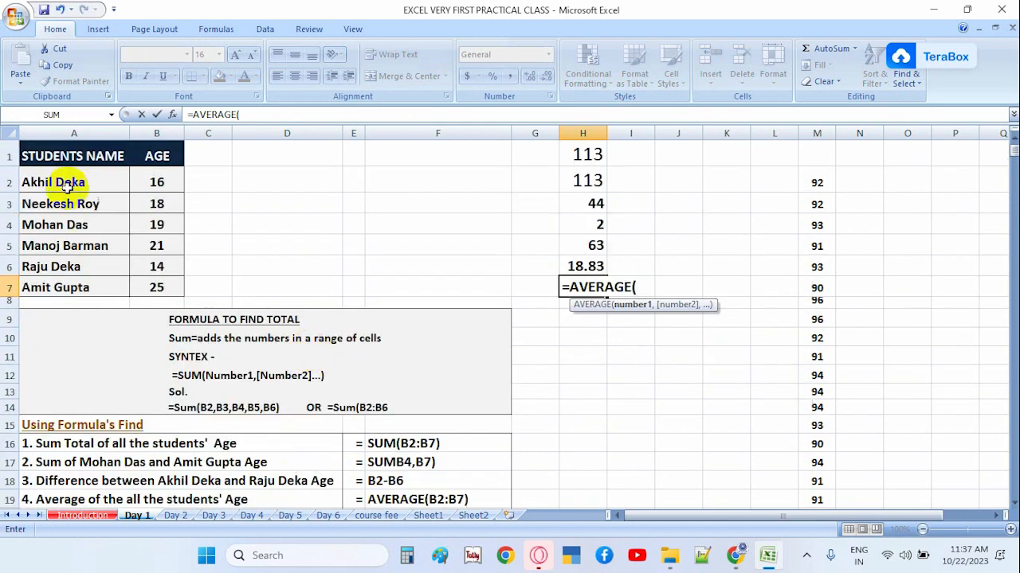
click(157, 204)
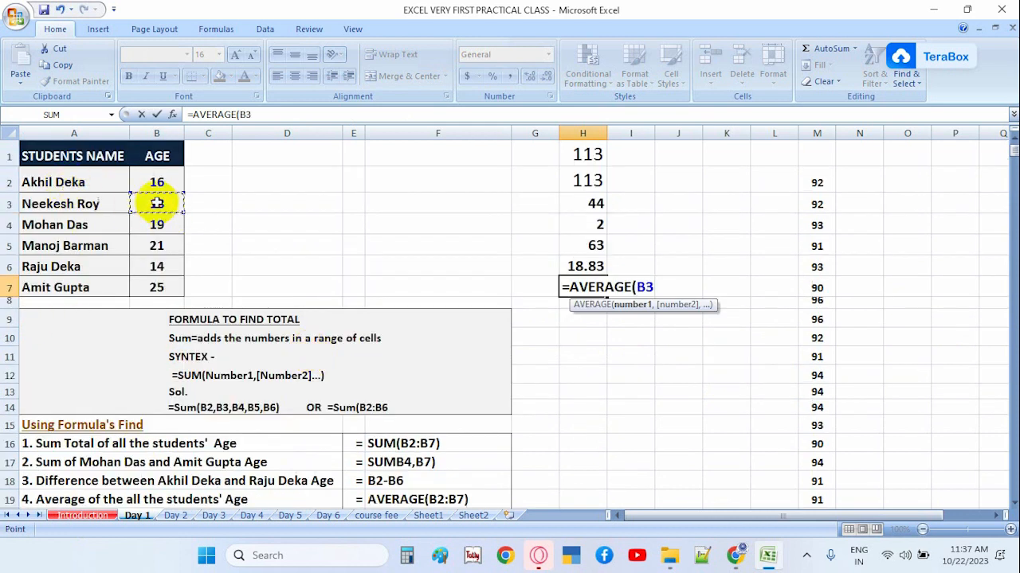
text(,)
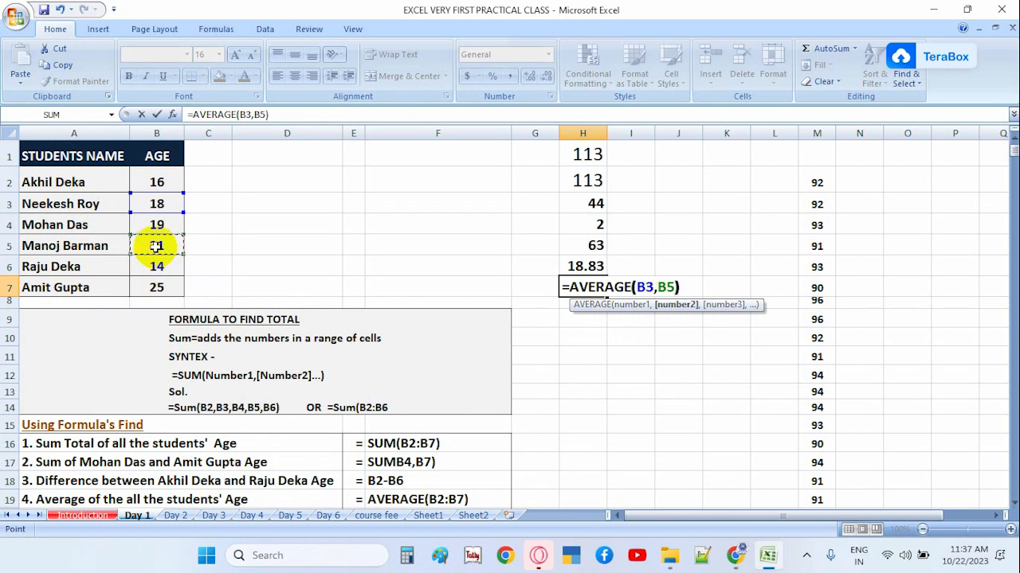
key(Return)
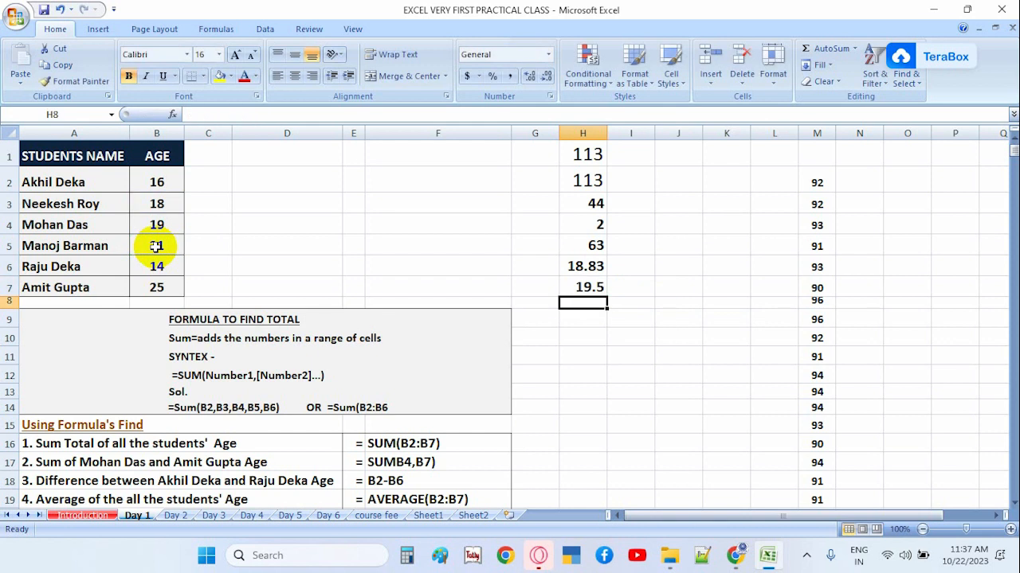
Enter the formula =MAX(B2:B7) in H9 to find the maximum age of all the students for exercise 6.
scroll(248, 312, down, 1)
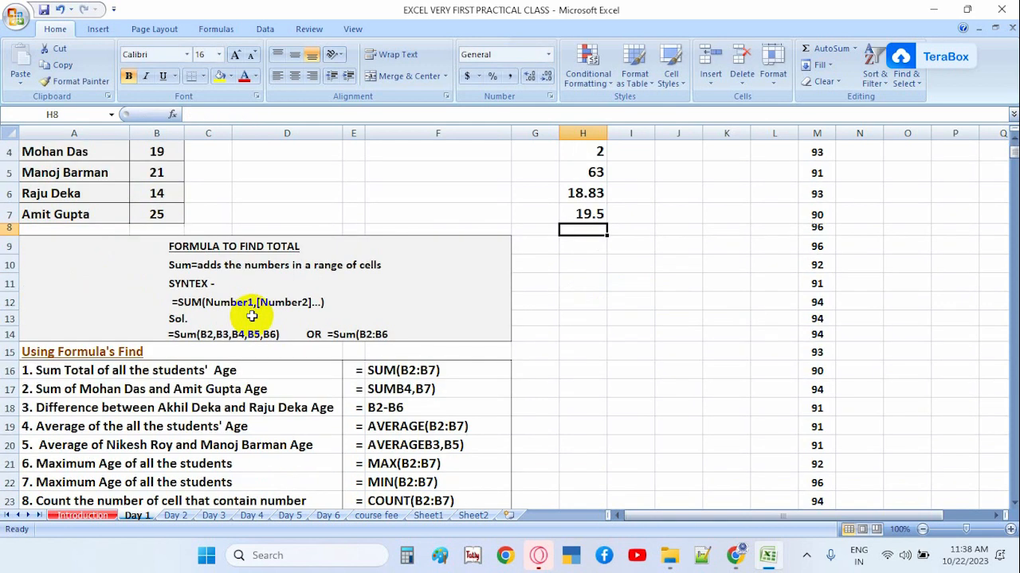
click(40, 468)
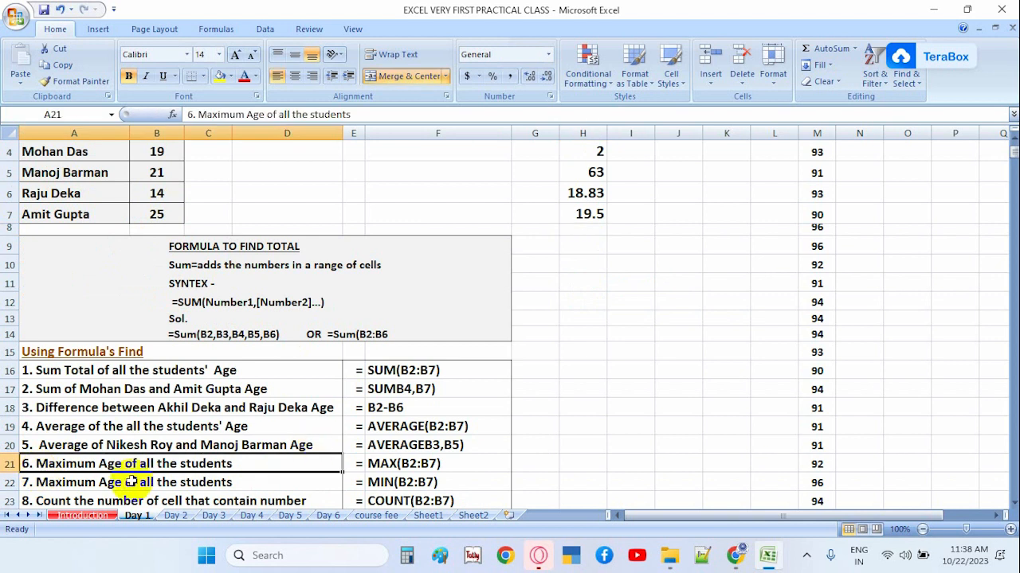
click(588, 243)
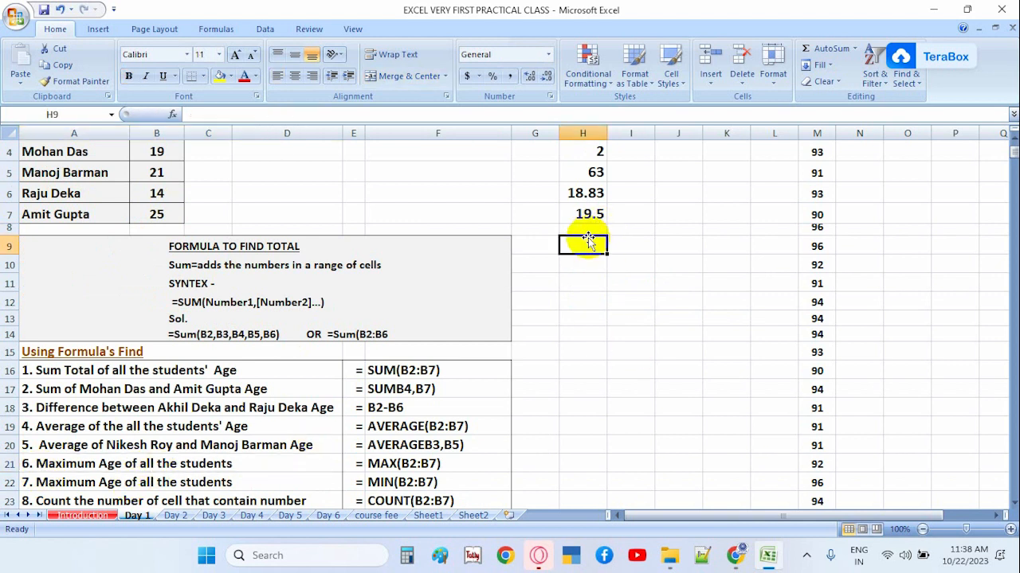
scroll(252, 266, up, 1)
drag(156, 182, 156, 287)
click(587, 317)
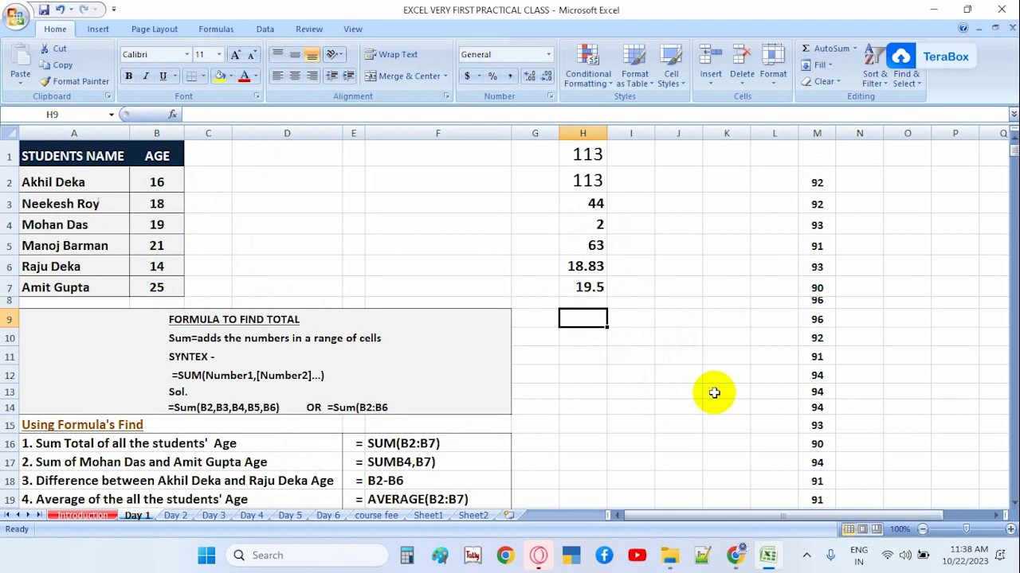
text(=MAX)
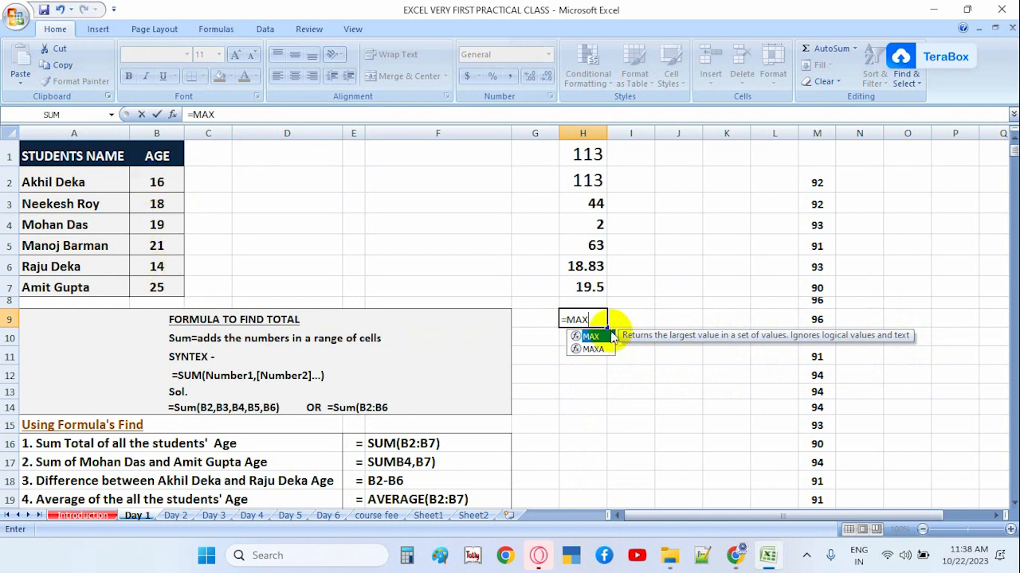
text(()
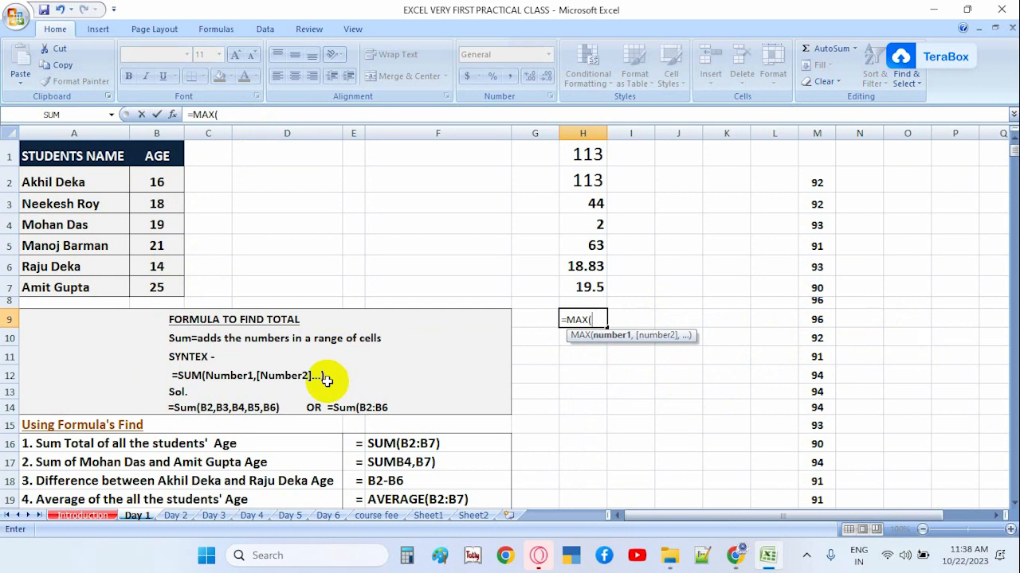
text(B2:B7))
key(Return)
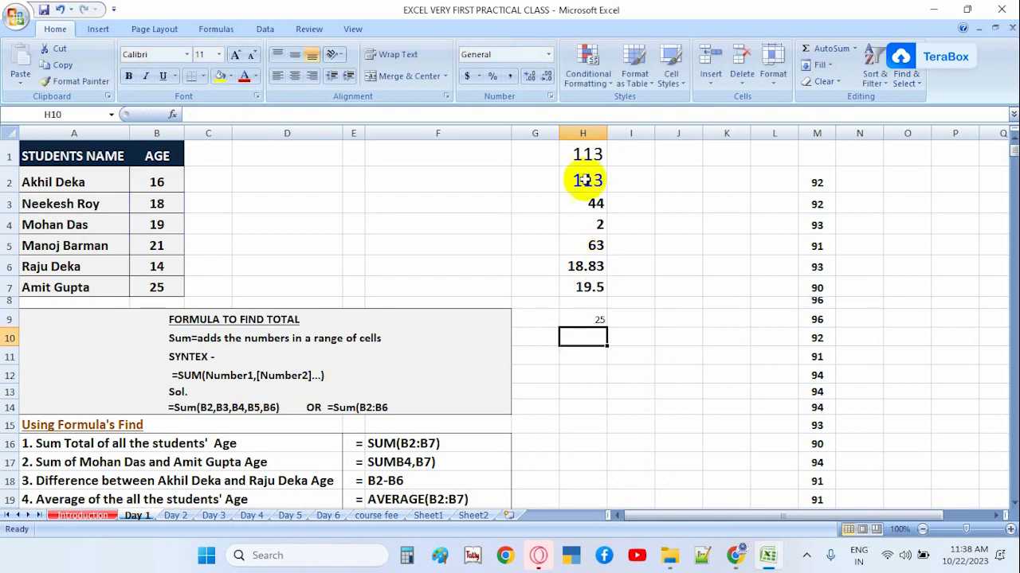
Copy the formatting of H7 onto H9:H13 with Format Painter.
click(590, 311)
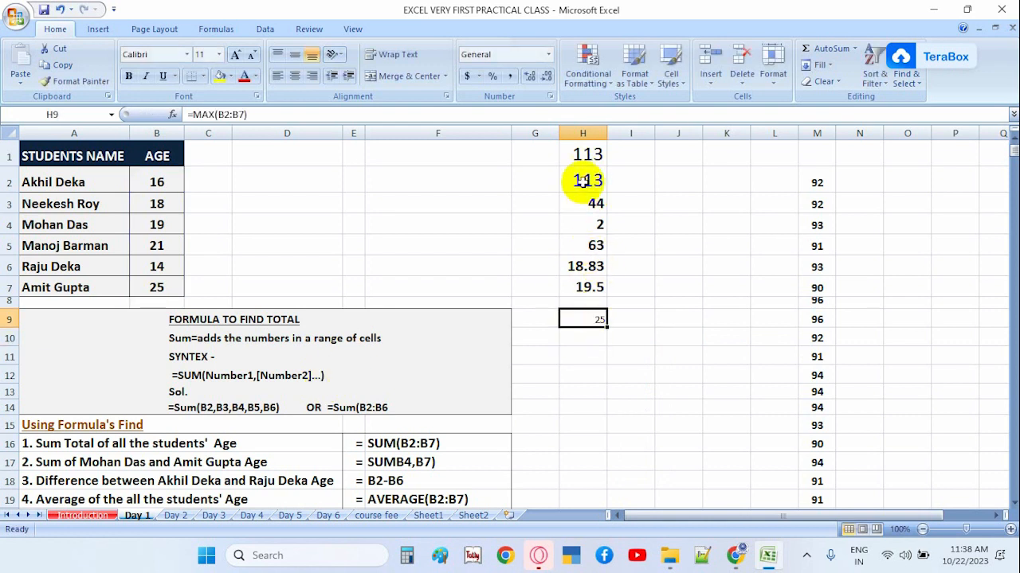
click(590, 288)
click(76, 80)
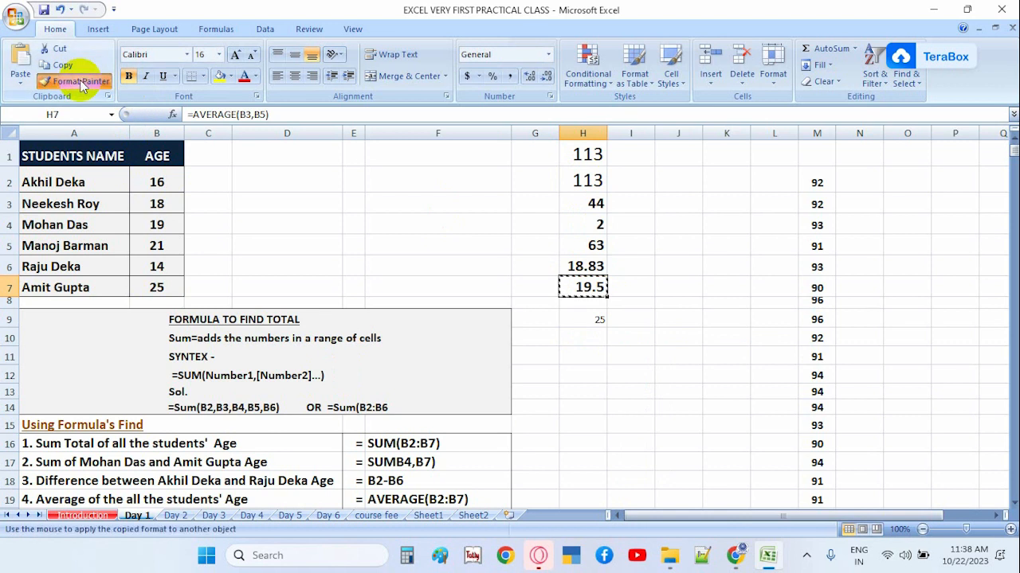
drag(596, 319, 576, 390)
click(646, 335)
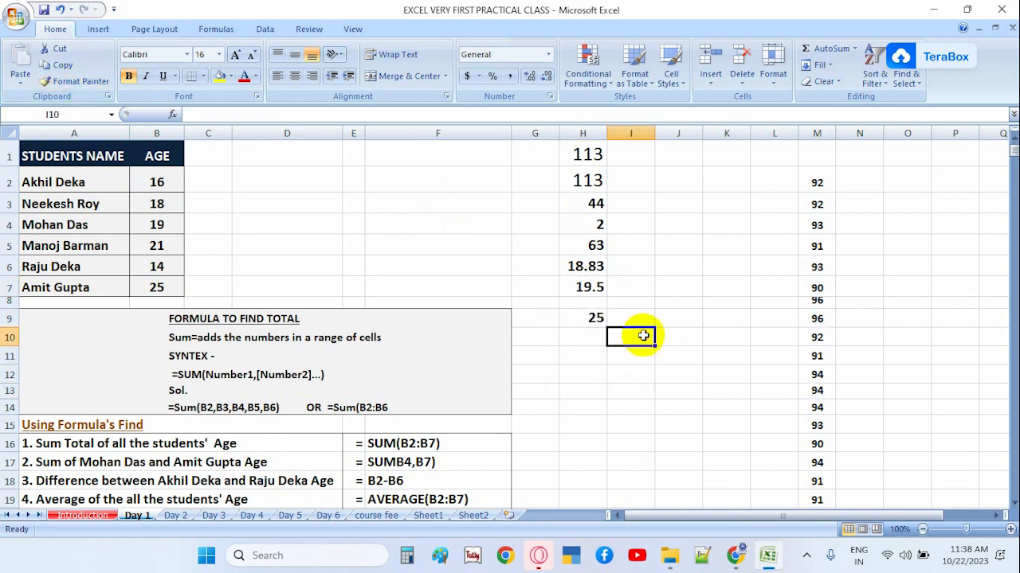
Copy the formatting of H9 onto H10:H18 with Format Painter locked on for repeated use.
click(587, 319)
click(71, 81)
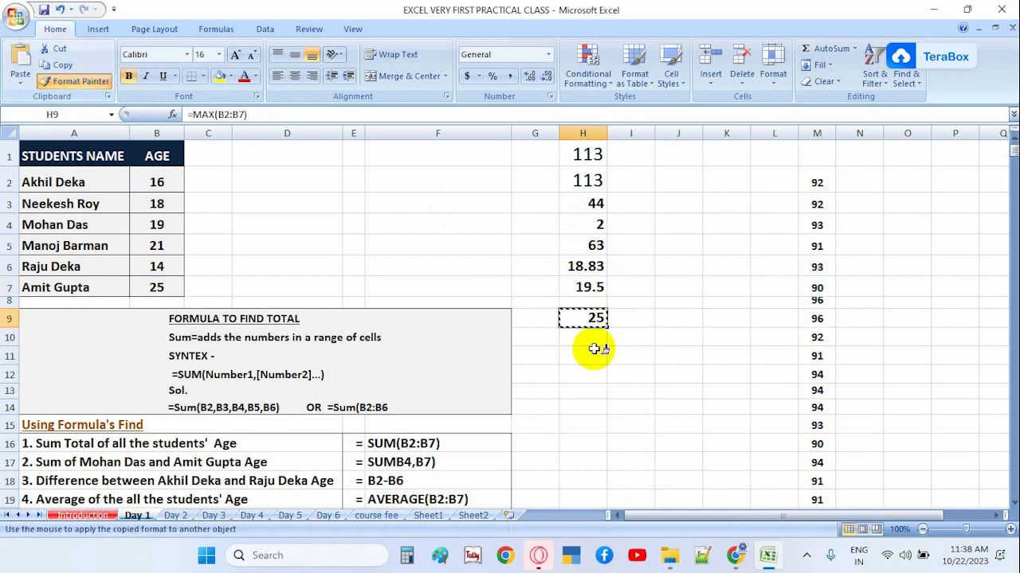
click(71, 84)
click(72, 84)
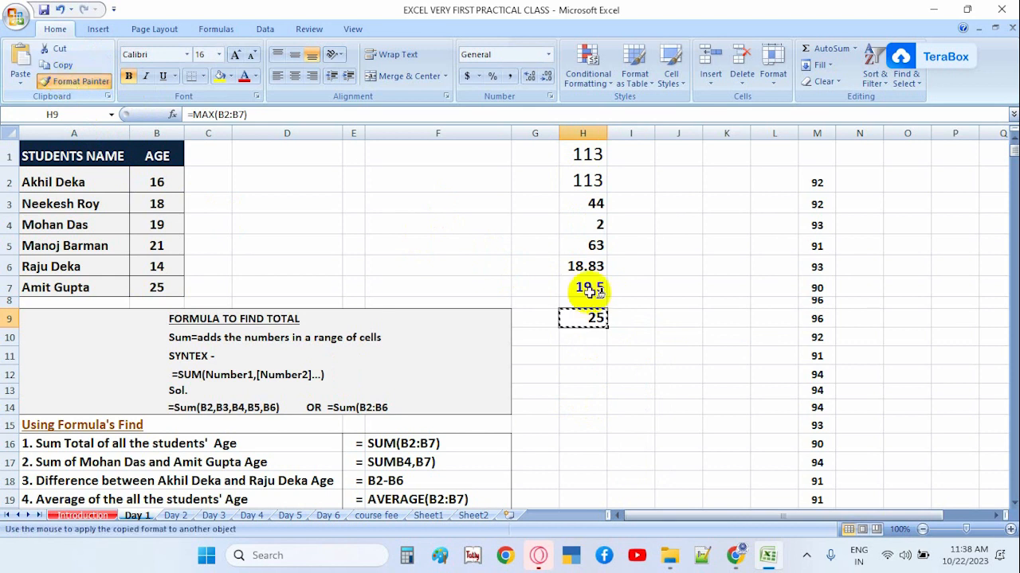
drag(582, 337, 587, 483)
click(666, 362)
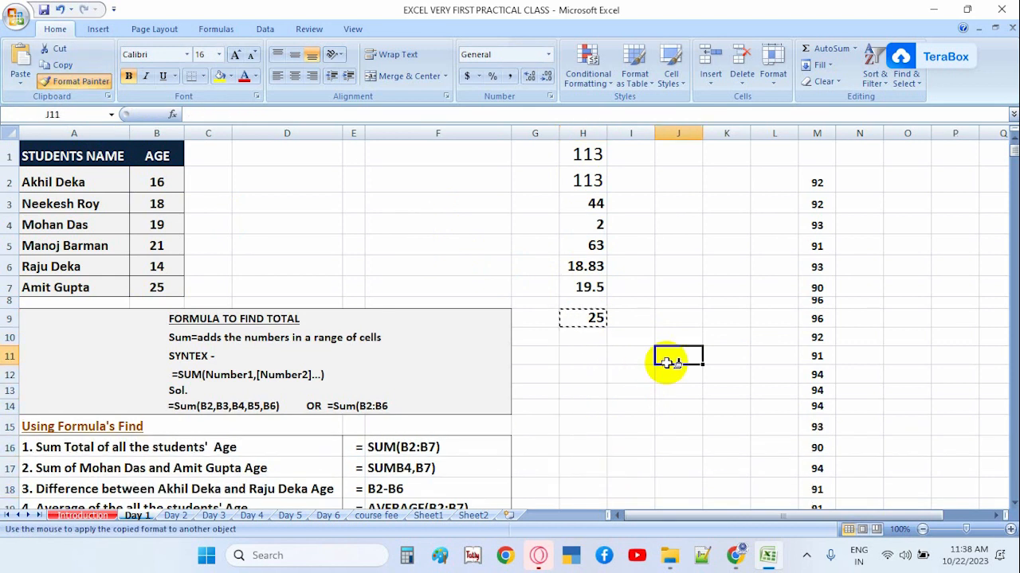
click(584, 343)
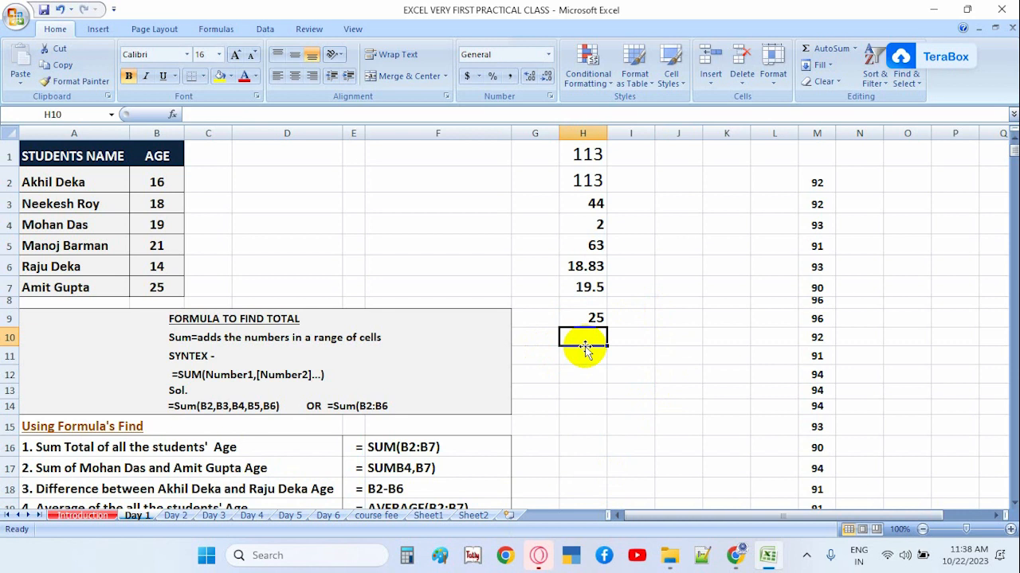
text(=)
scroll(280, 382, down, 2)
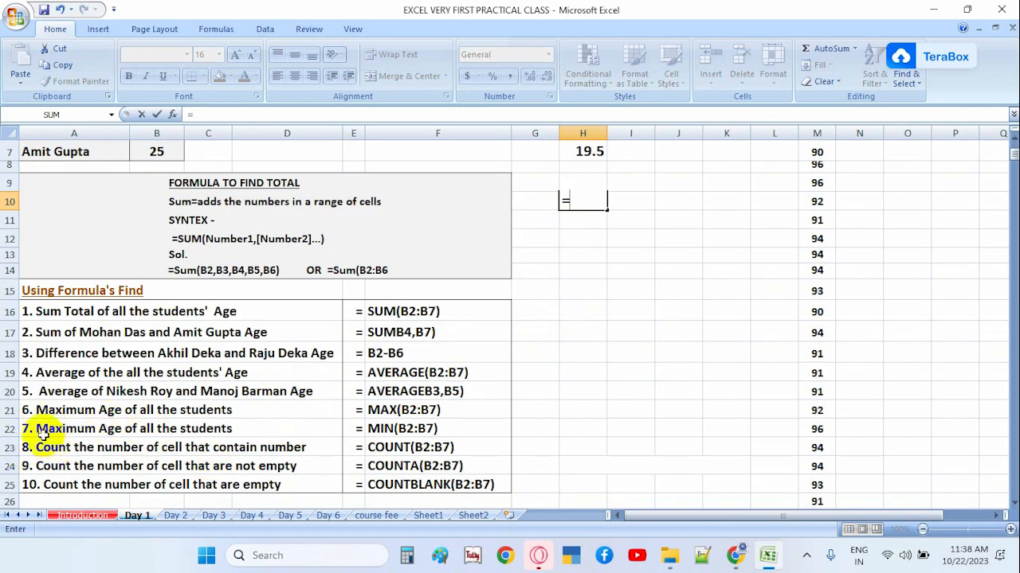
key(BackSpace)
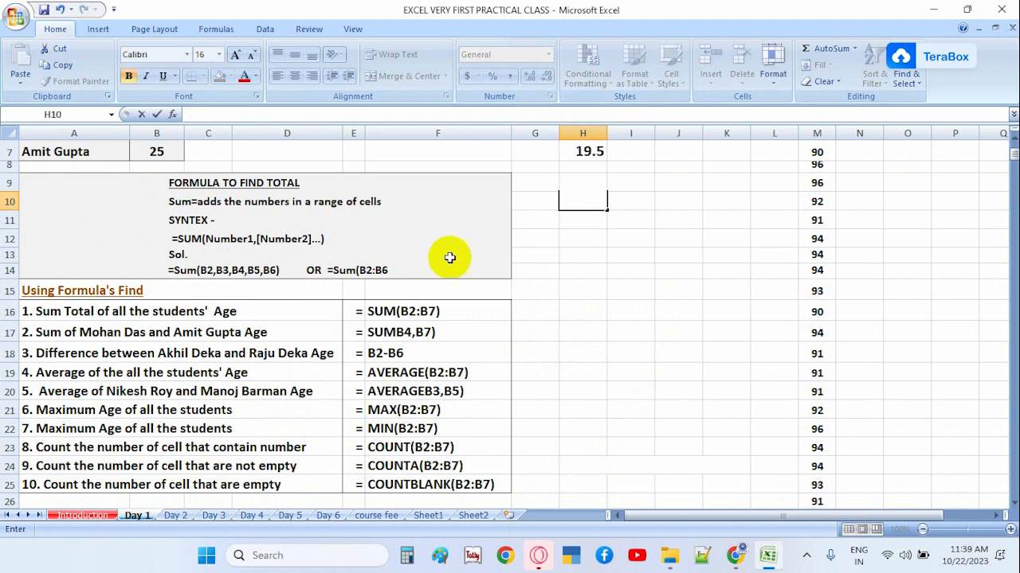
Correct the exercise 7 text in A22 to read "7. Minimum Age of all the students".
double_click(77, 430)
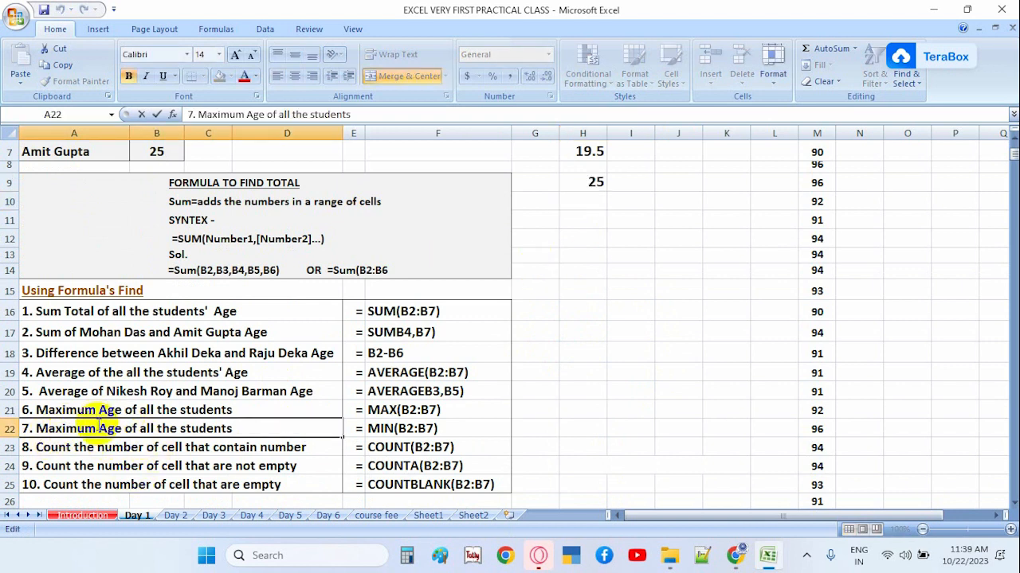
key(BackSpace)
key(BackSpace)
key(BackSpace)
key(BackSpace)
key(BackSpace)
key(BackSpace)
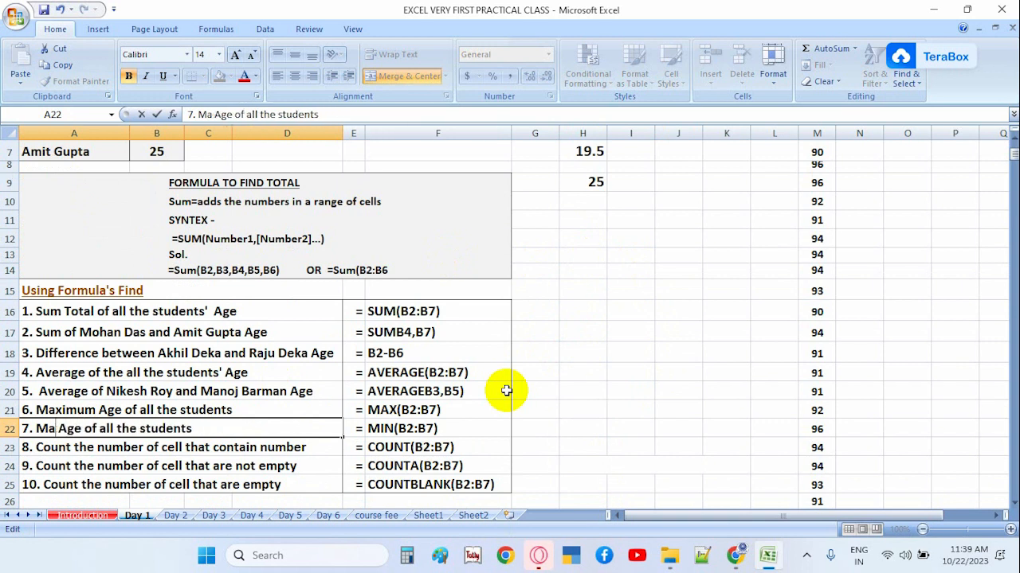
text(INIMUM)
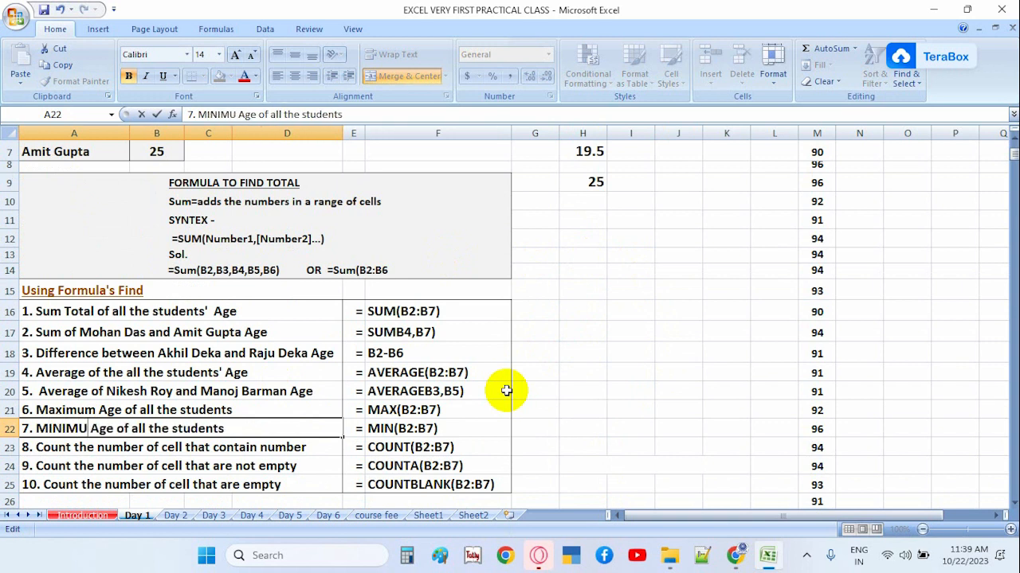
key(BackSpace)
key(BackSpace)
key(BackSpace)
key(BackSpace)
key(BackSpace)
key(BackSpace)
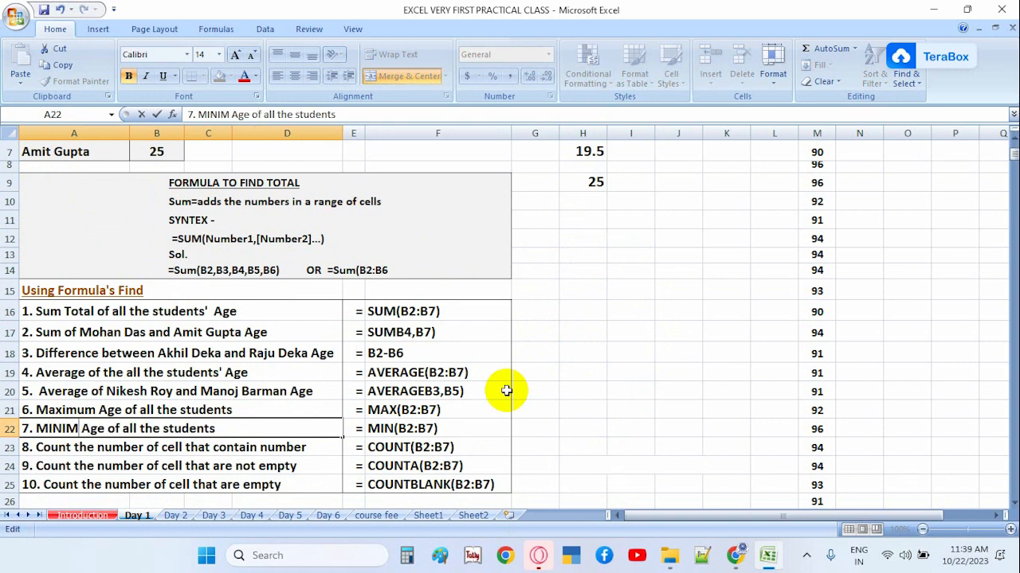
key(Caps_Lock)
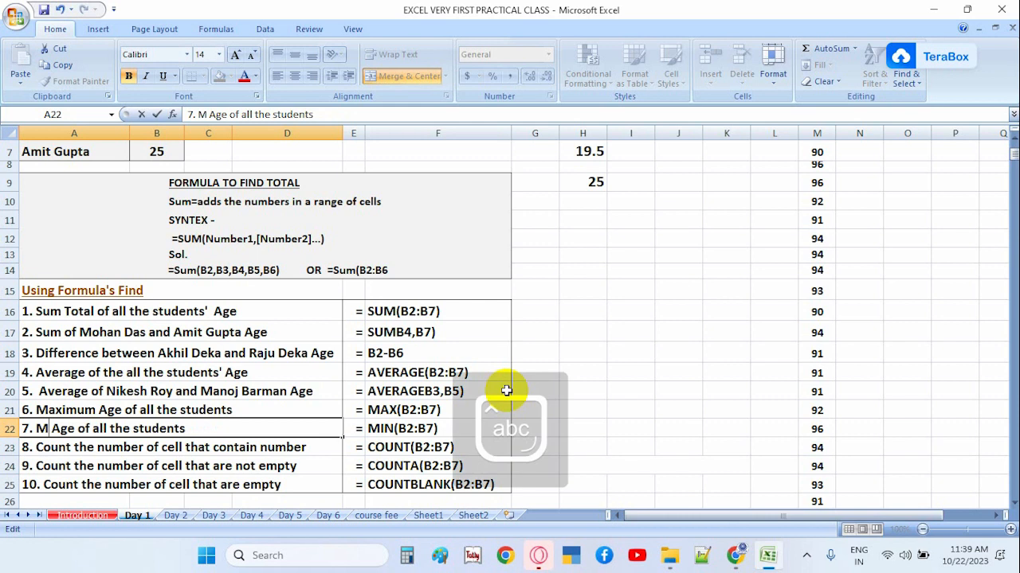
text(inimum)
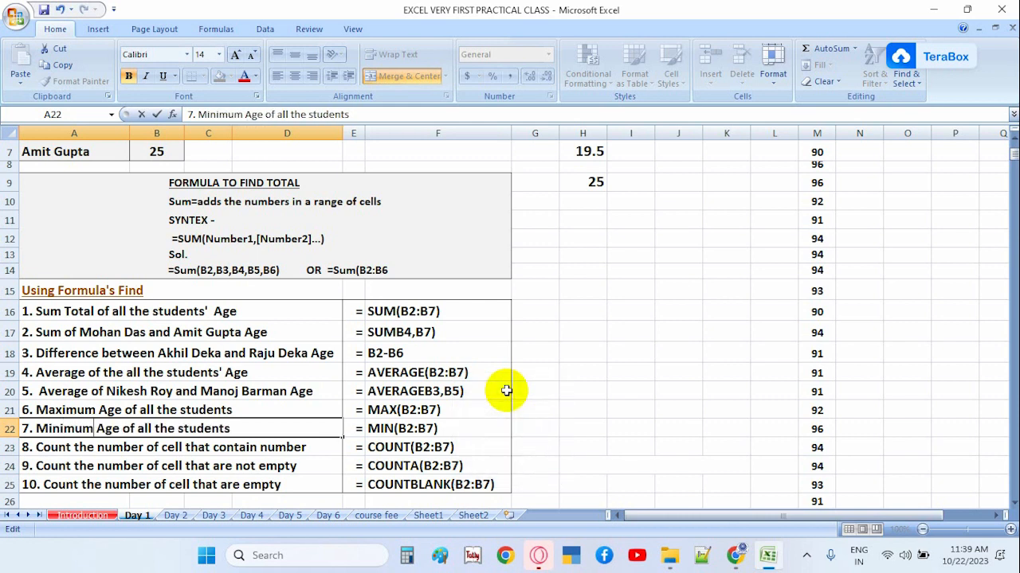
key(Return)
click(594, 331)
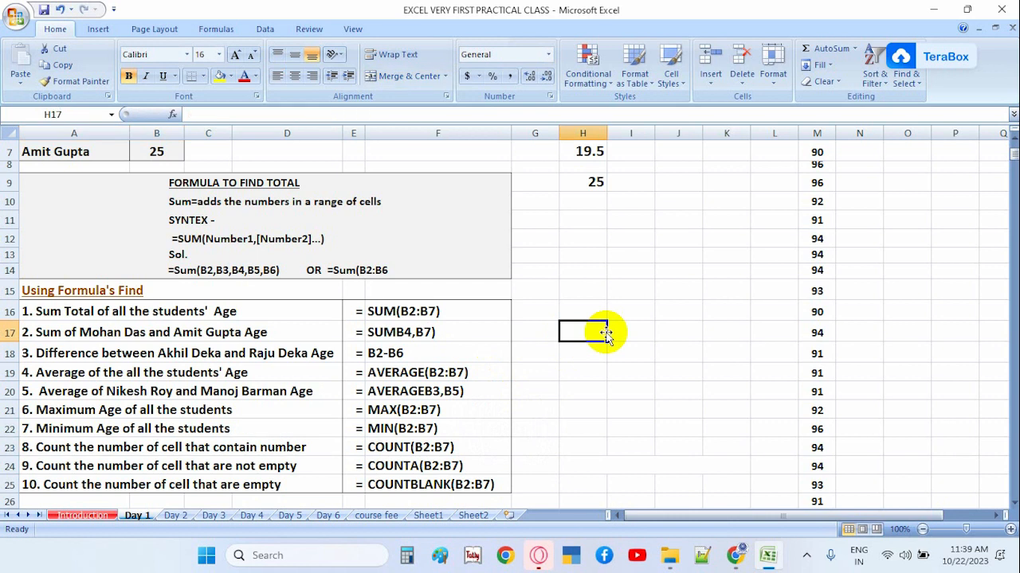
Switch to the browser to check the Google Meet call's participants, and return to the Excel workbook.
click(737, 558)
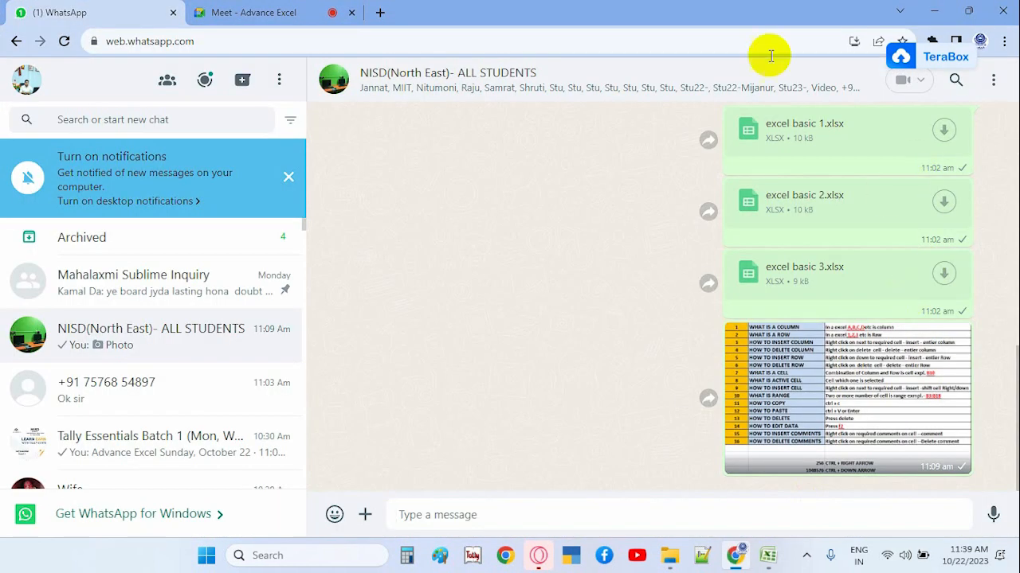
click(318, 12)
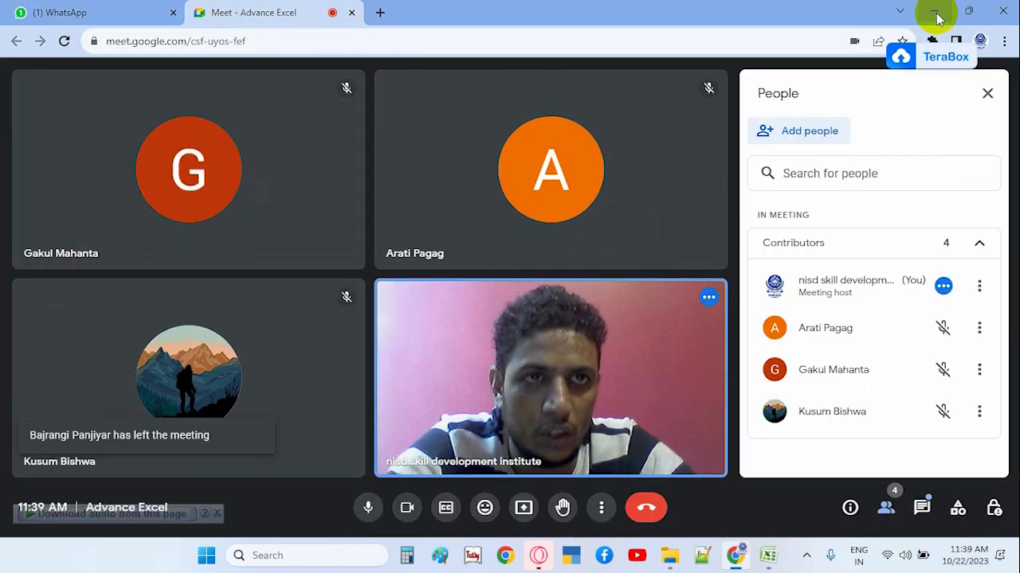
click(933, 12)
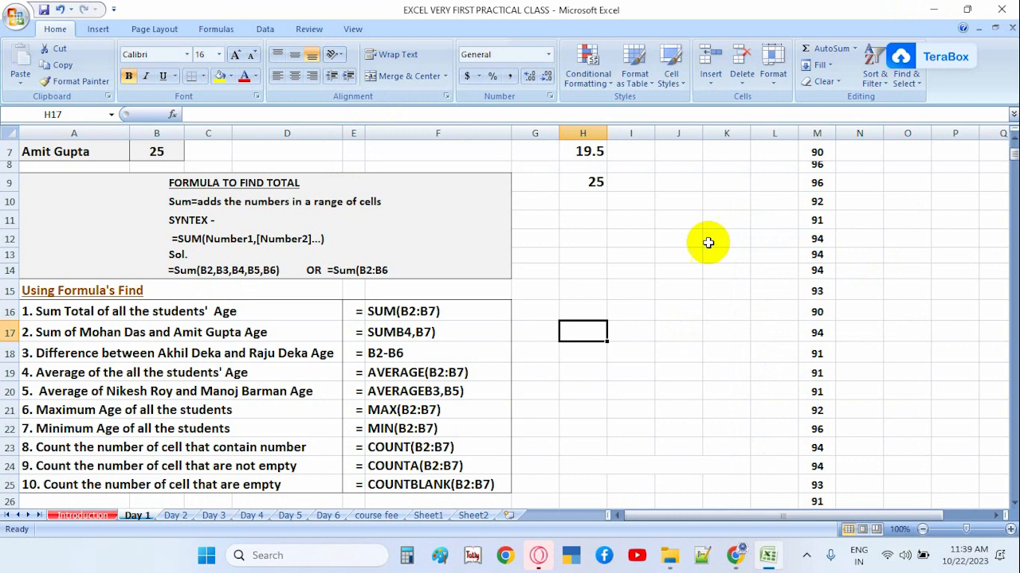
Enter the formula =MIN(B2:B7) in H10 to find the minimum age of all the students for exercise 7.
click(591, 205)
scroll(657, 371, down, 2)
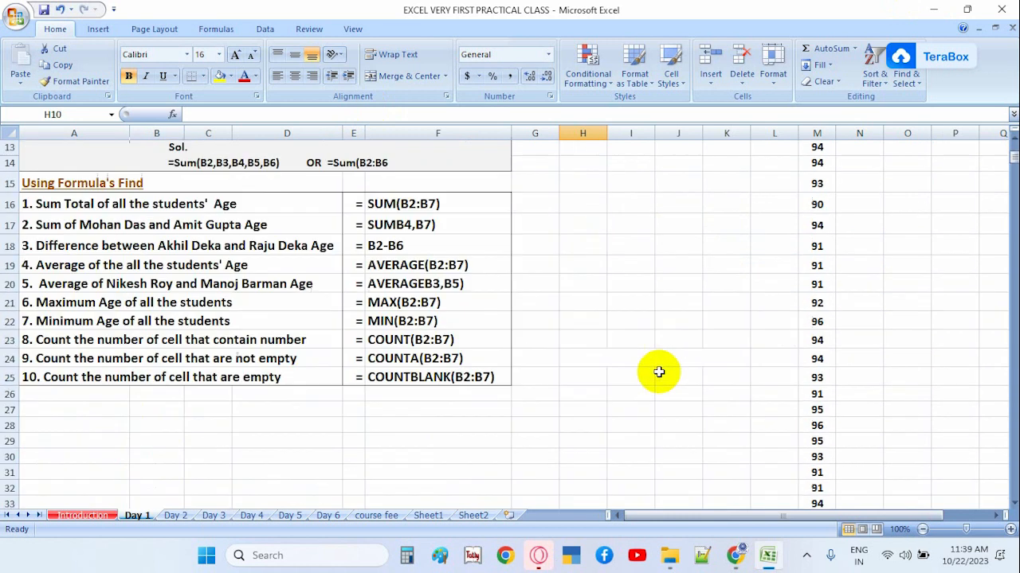
scroll(659, 372, up, 3)
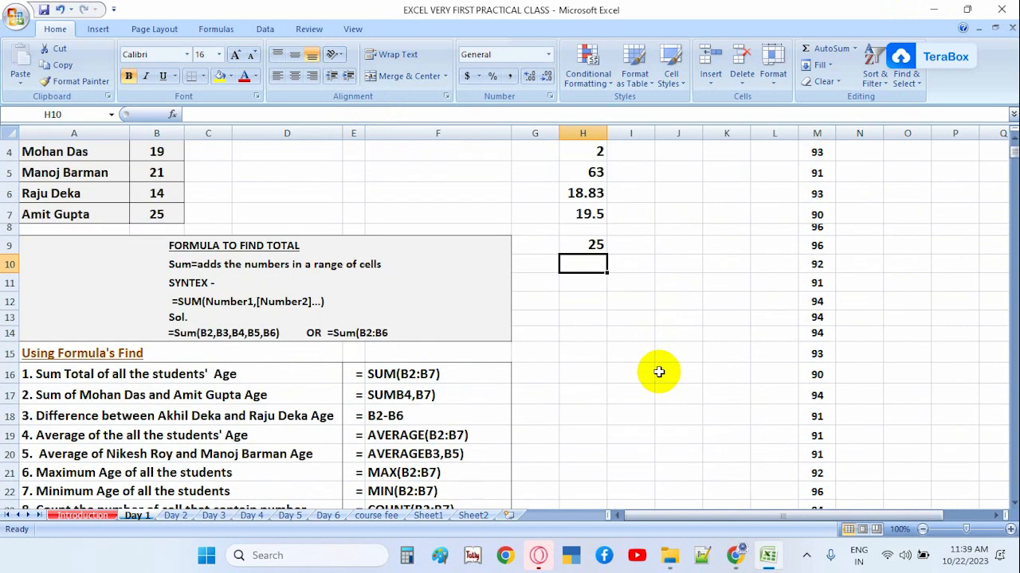
text(=)
scroll(406, 350, down, 1)
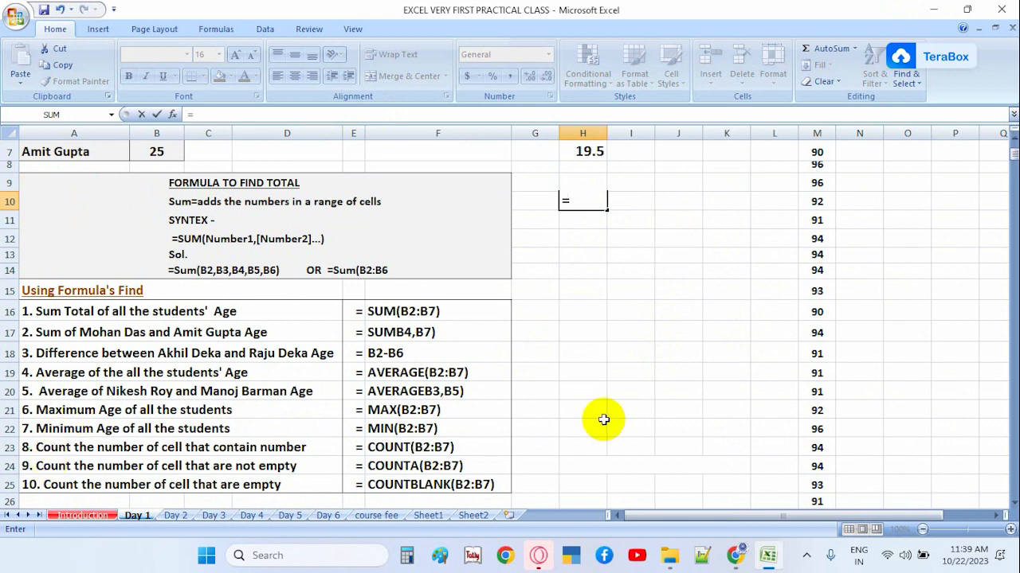
text(min)
key(Tab)
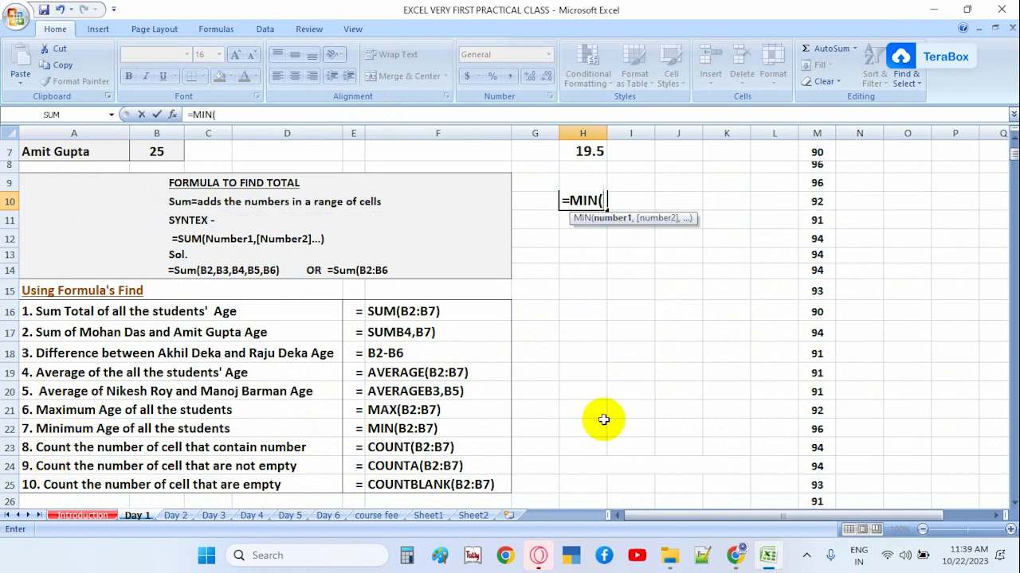
scroll(349, 370, up, 2)
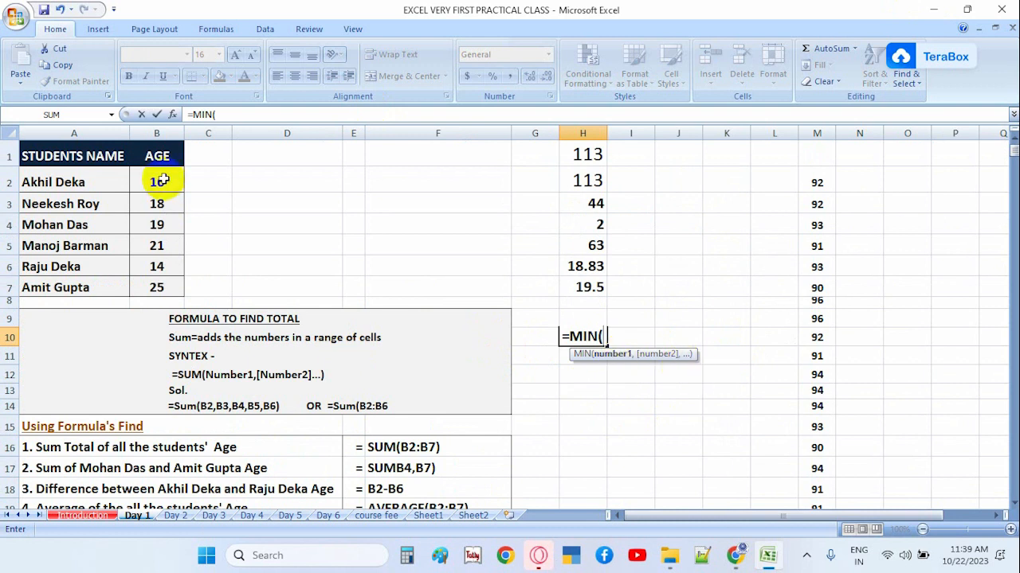
drag(159, 181, 172, 284)
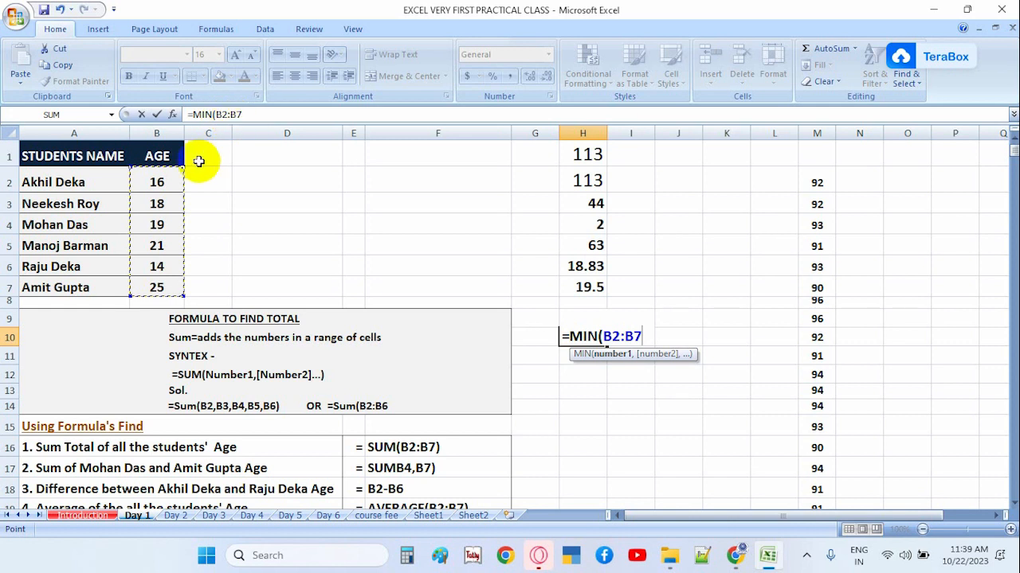
key(Return)
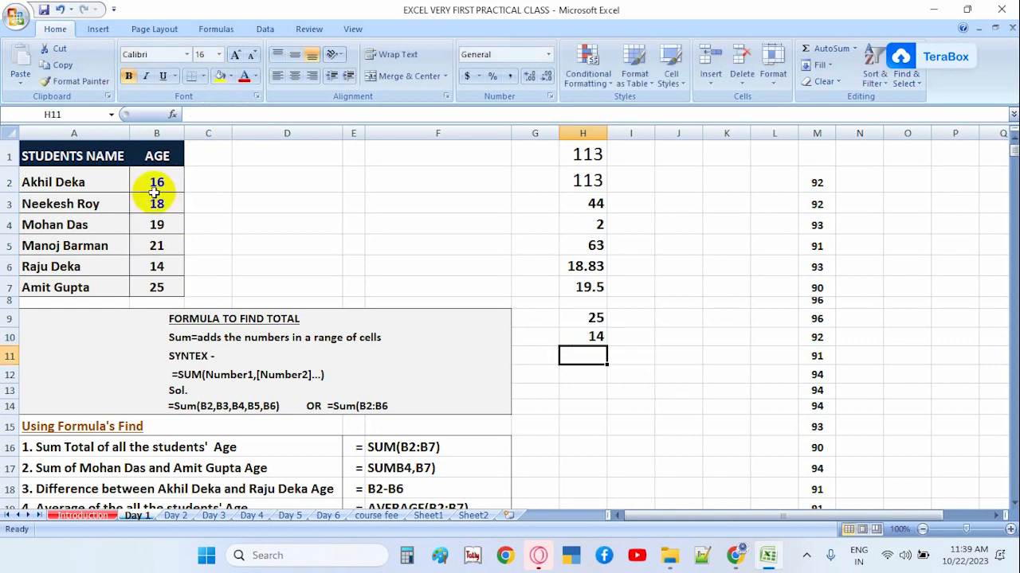
Compare the minimum formula in H10 and the maximum formula in H9 with the ages in column B.
click(584, 338)
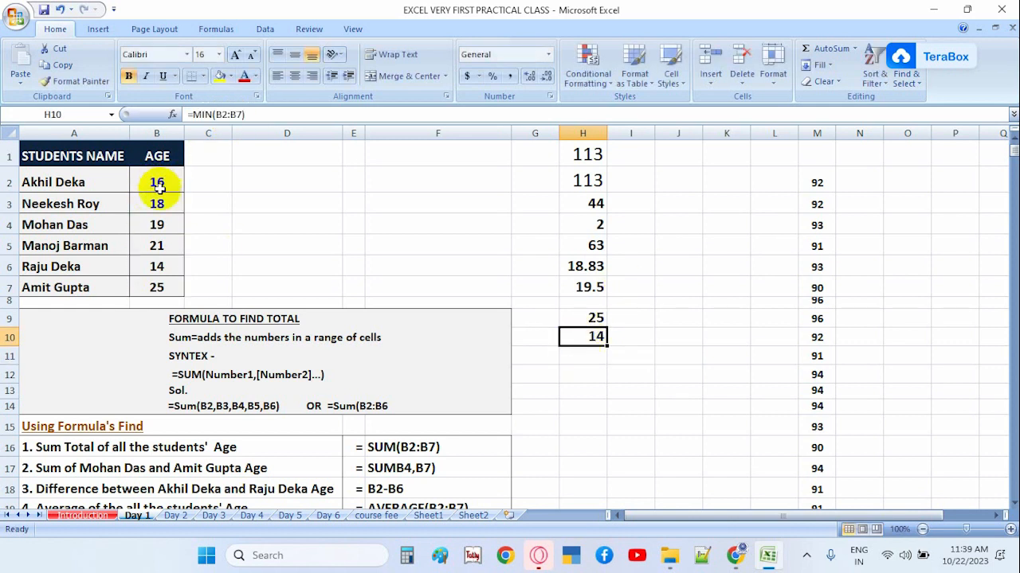
click(152, 268)
click(582, 318)
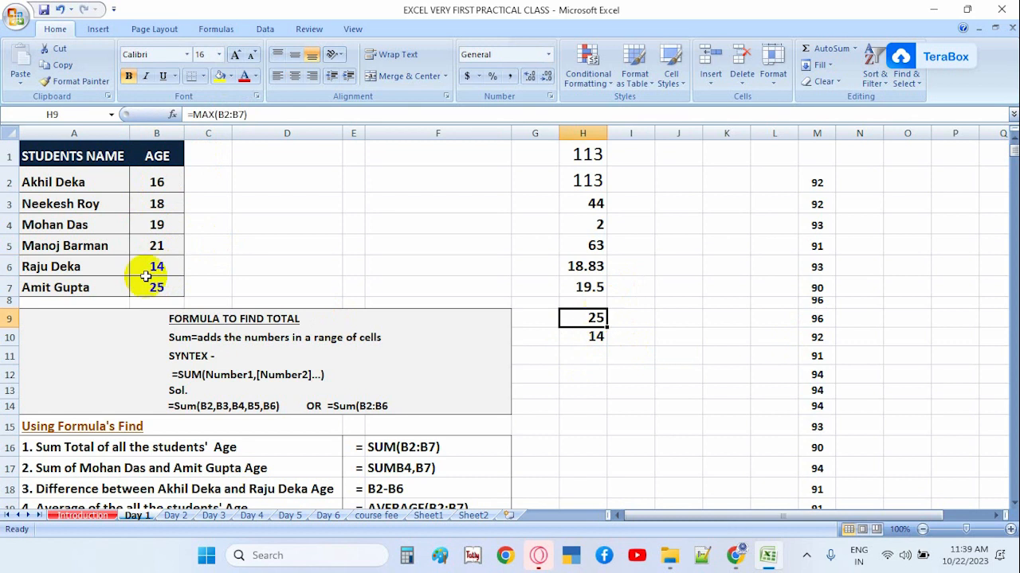
Enter the formula =COUNT(B2:B7) in H11 to count the age cells that contain numbers for exercise 8.
click(597, 351)
scroll(603, 349, down, 2)
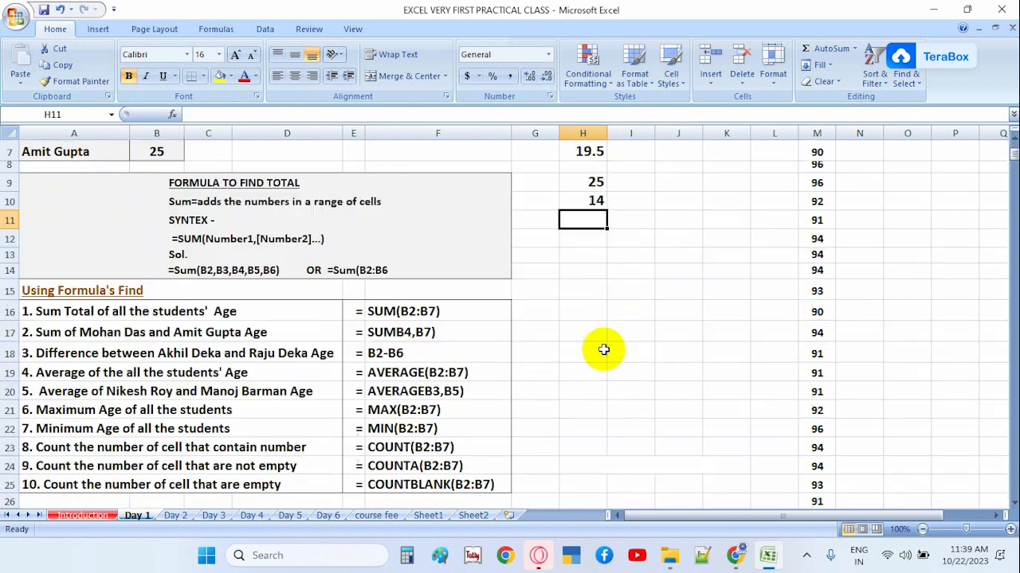
scroll(603, 350, down, 1)
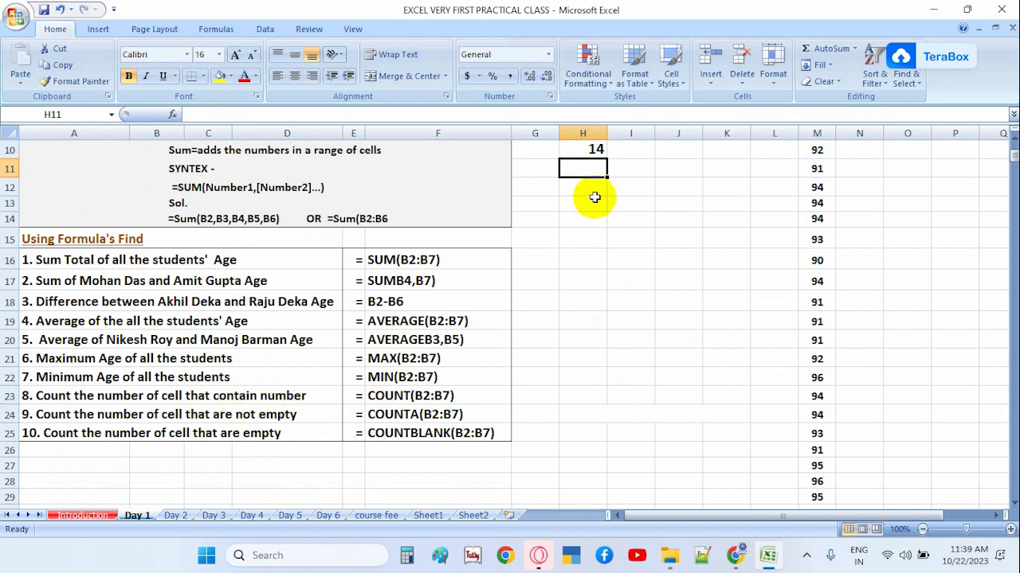
key(Return)
scroll(681, 326, up, 3)
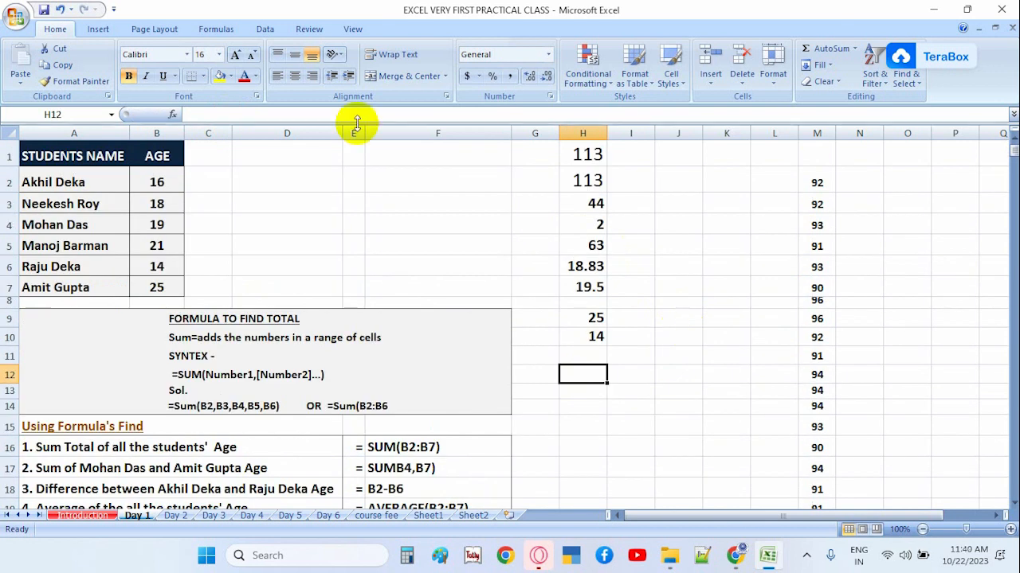
click(431, 187)
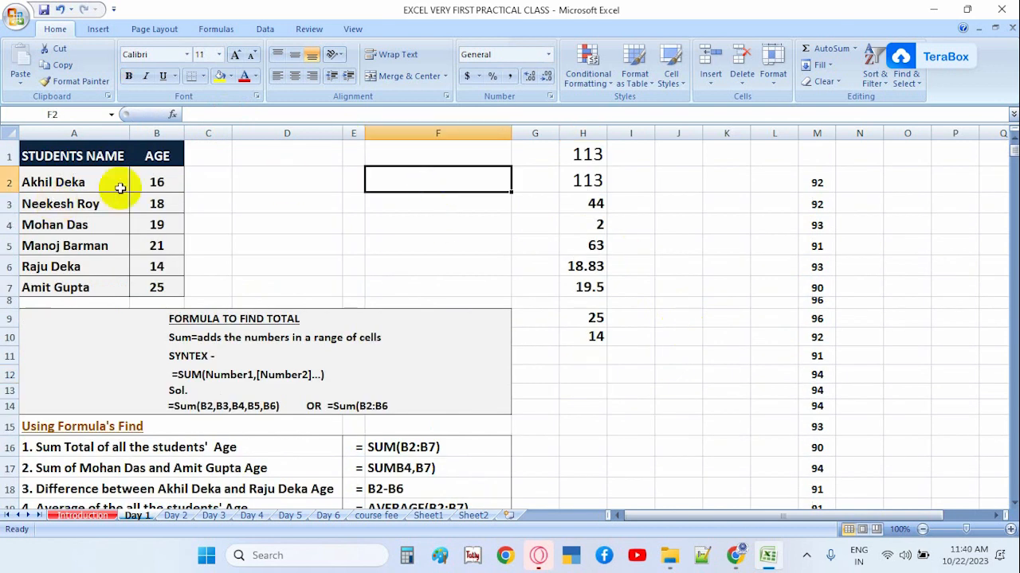
click(588, 362)
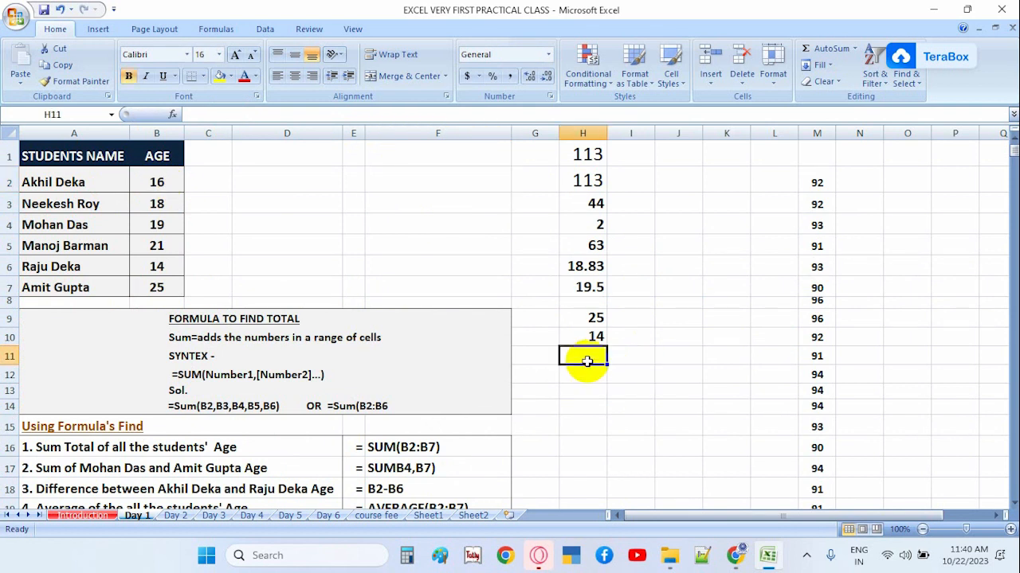
drag(155, 180, 156, 288)
click(587, 360)
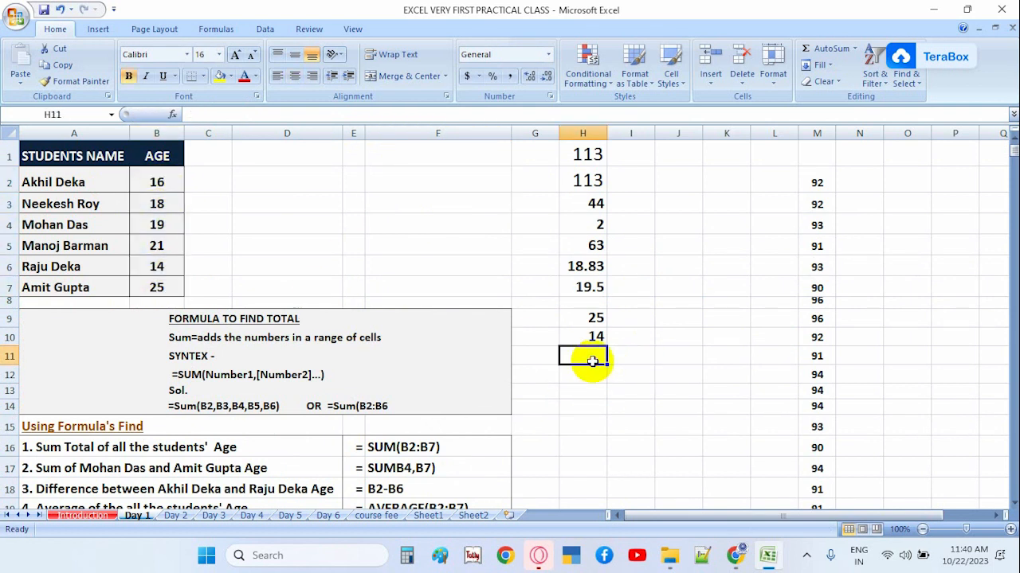
text(=count)
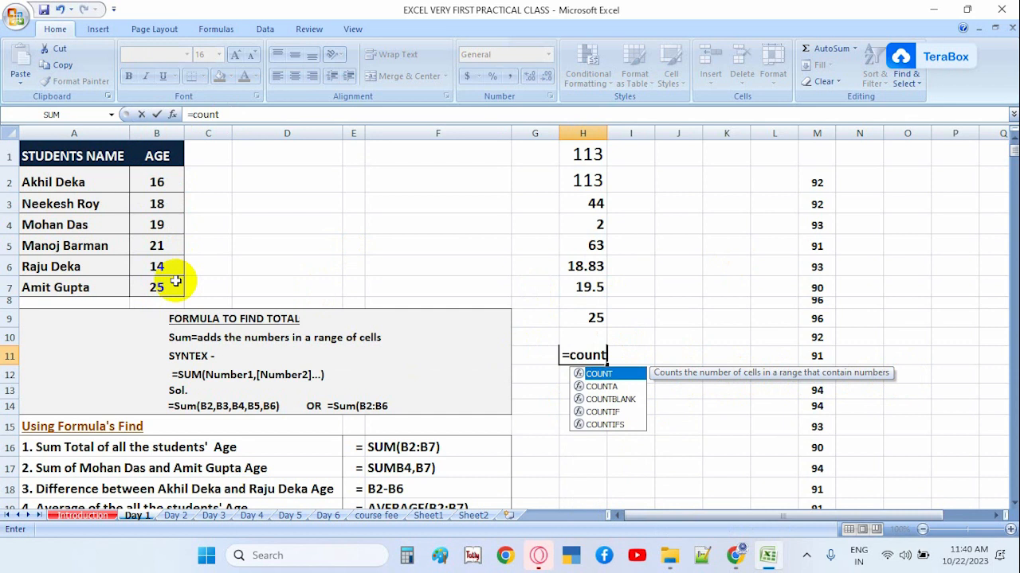
key(Tab)
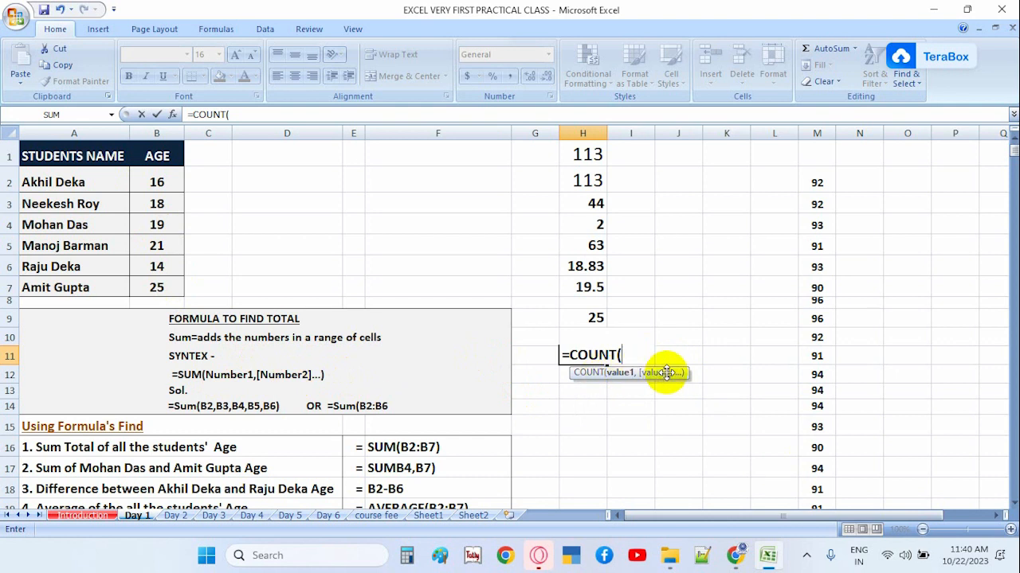
drag(159, 182, 144, 278)
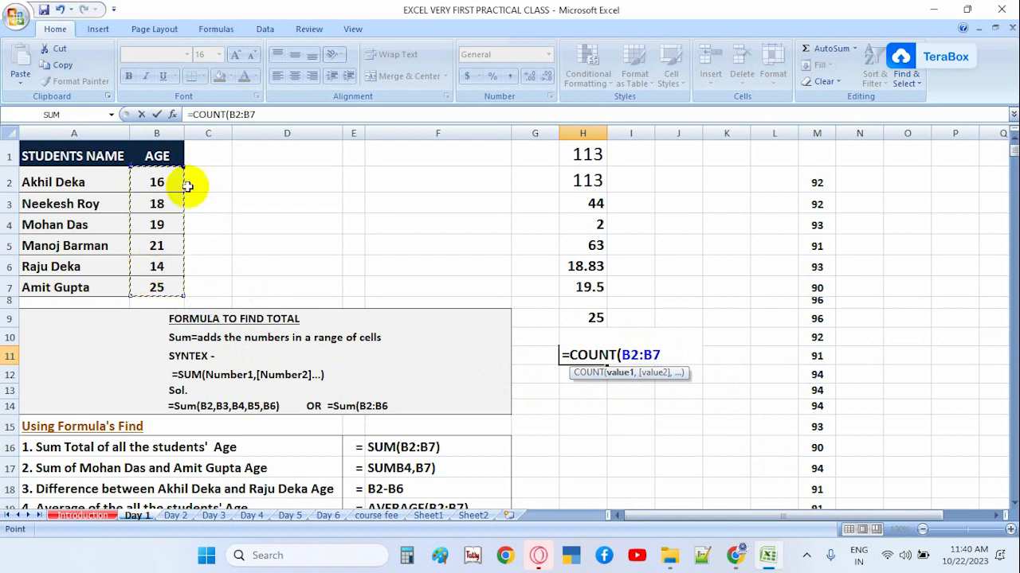
key(Return)
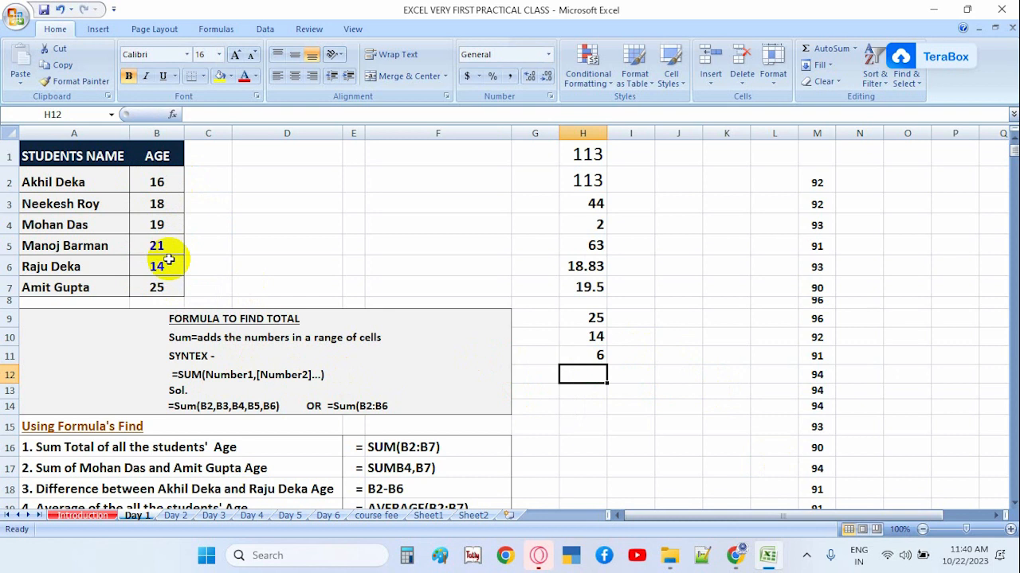
Go through the age cells B2 to B7 one by one and check them against the COUNT formula in H11.
click(159, 180)
click(157, 202)
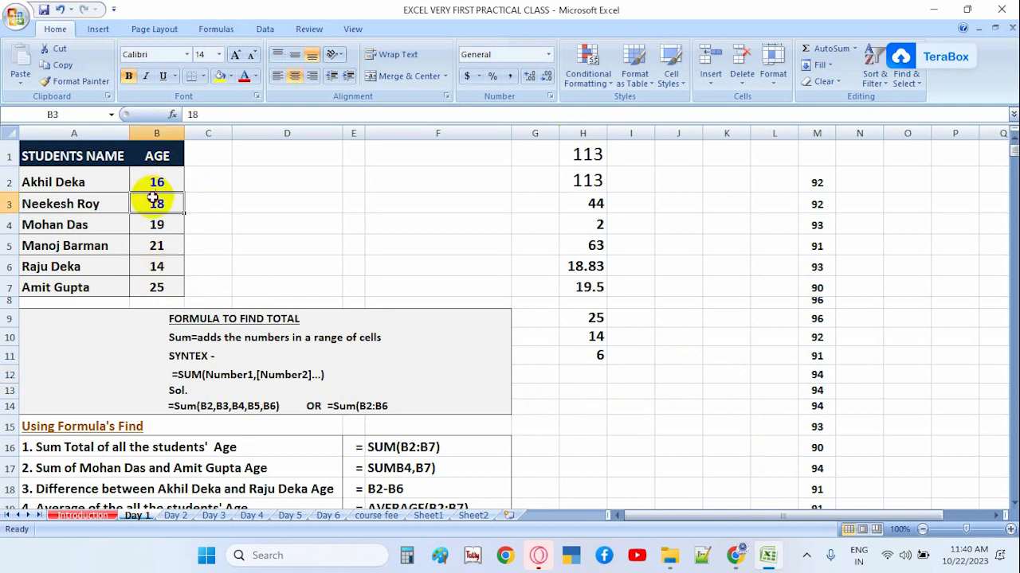
click(155, 227)
click(155, 246)
click(152, 267)
click(147, 287)
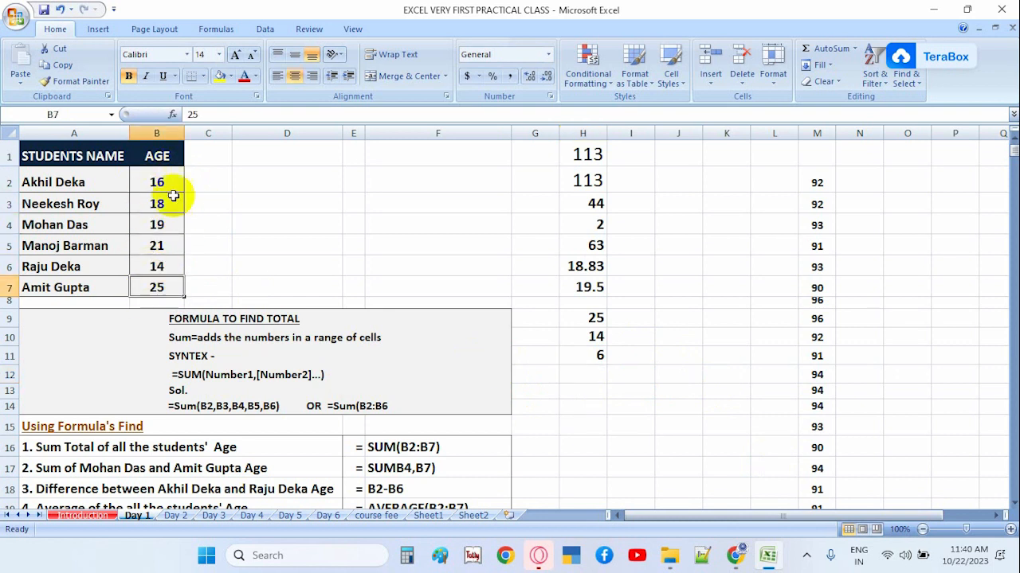
click(177, 180)
click(157, 203)
click(157, 224)
click(157, 245)
click(155, 267)
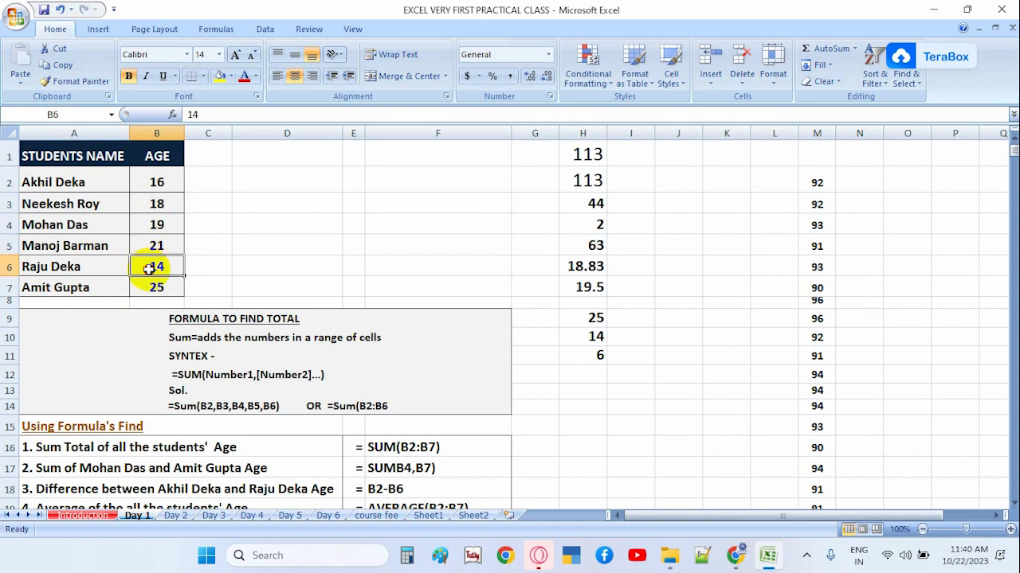
click(156, 288)
click(593, 356)
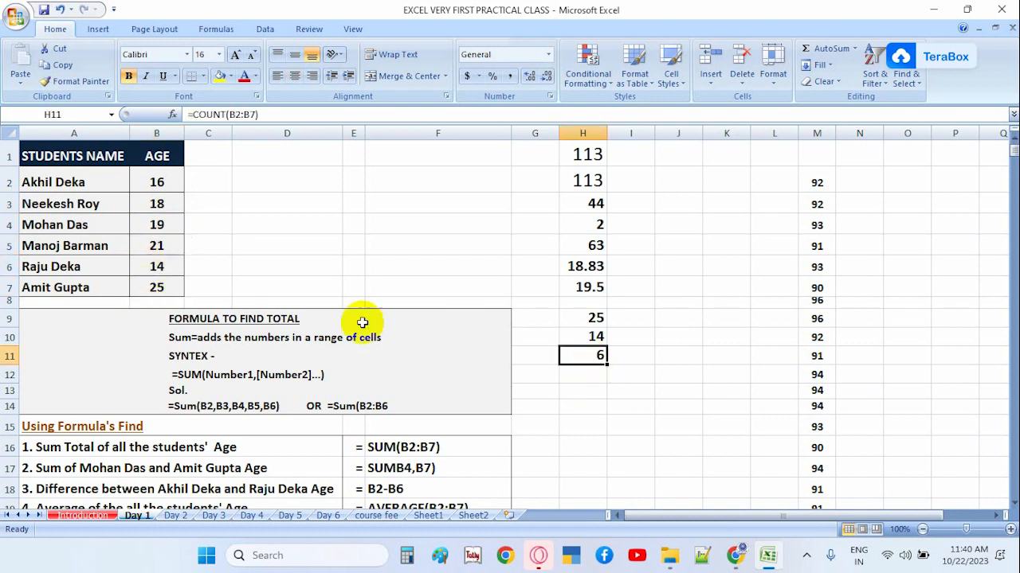
Clear the second student's age in B3 and check the COUNT formula in H11.
click(159, 201)
key(Delete)
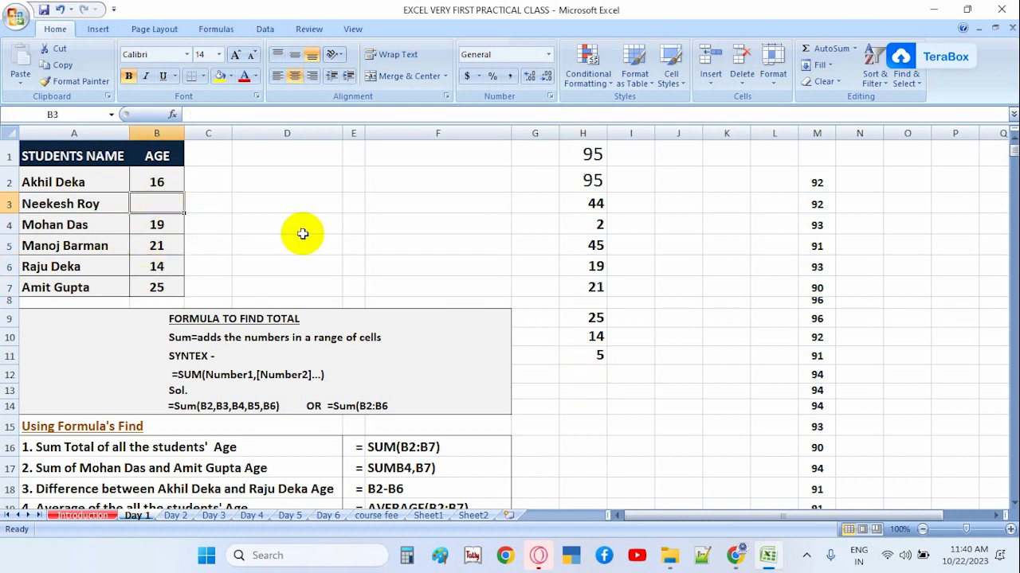
click(587, 358)
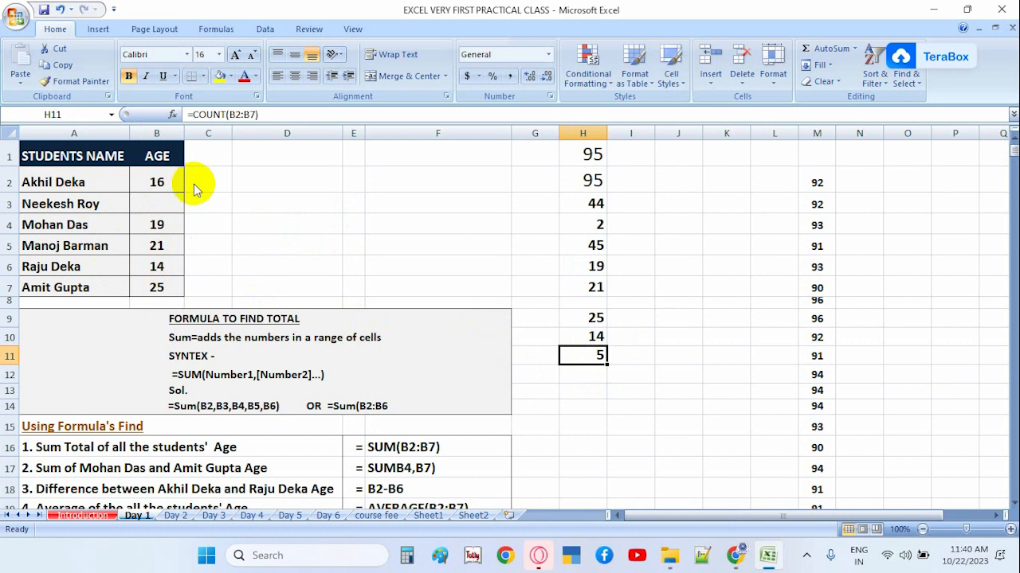
Undo the clearing of the second student's age in B3 and check the COUNT formula in H11.
key(ctrl+z)
click(587, 360)
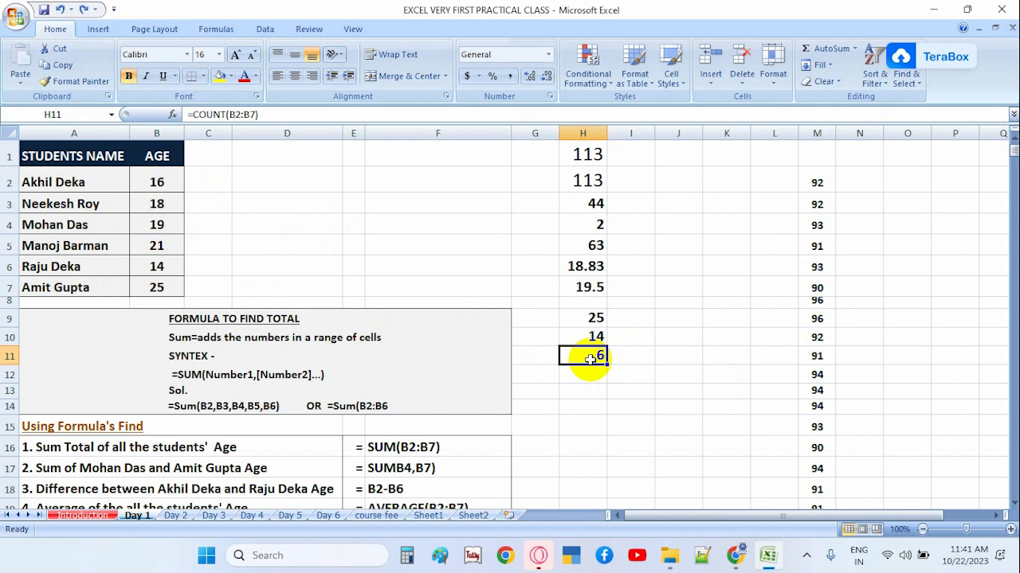
Enter the formula =COUNTA(B2:B7) in H12 to count the age cells that are not empty for exercise 9.
click(594, 376)
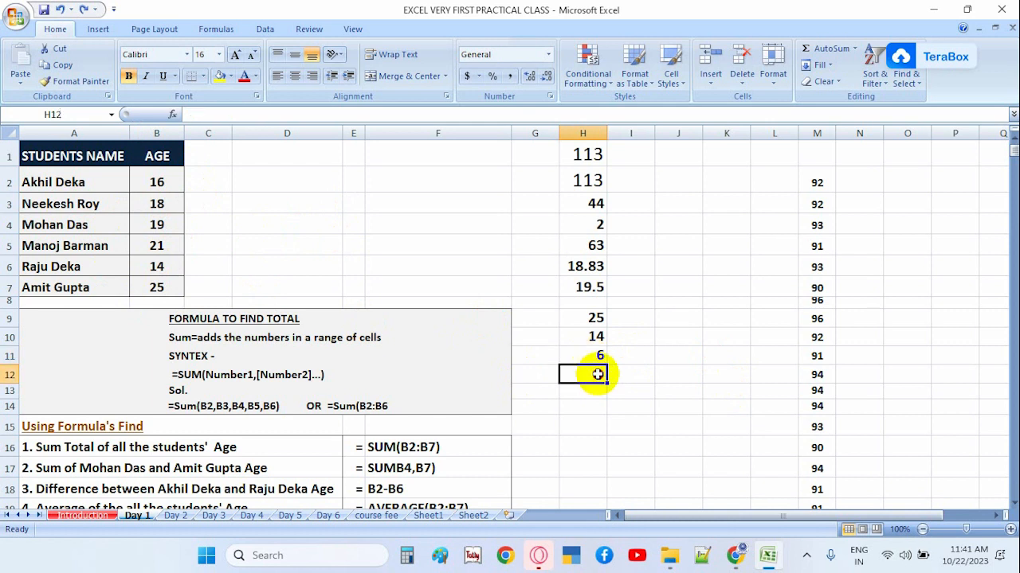
text(=co)
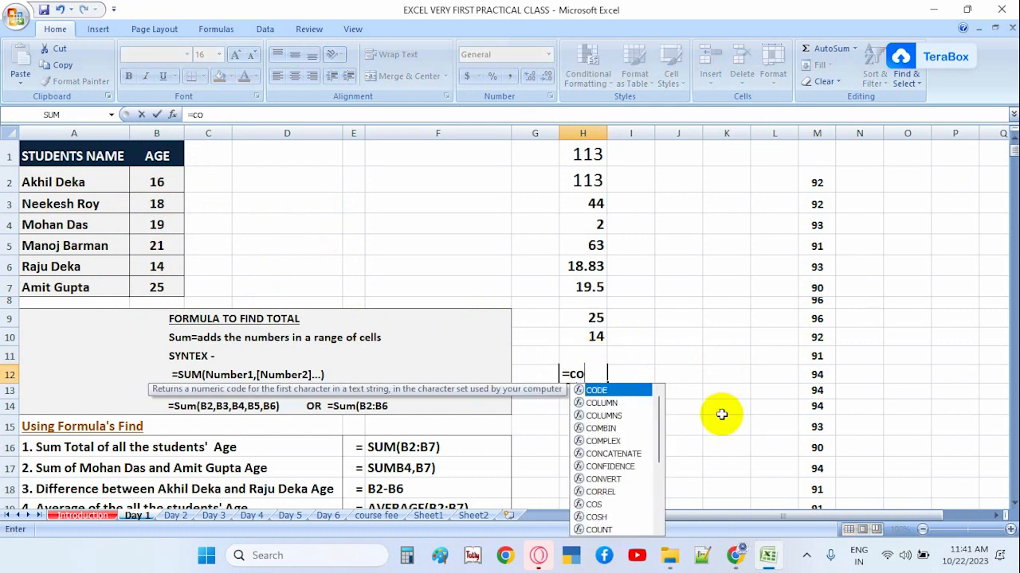
text(unta)
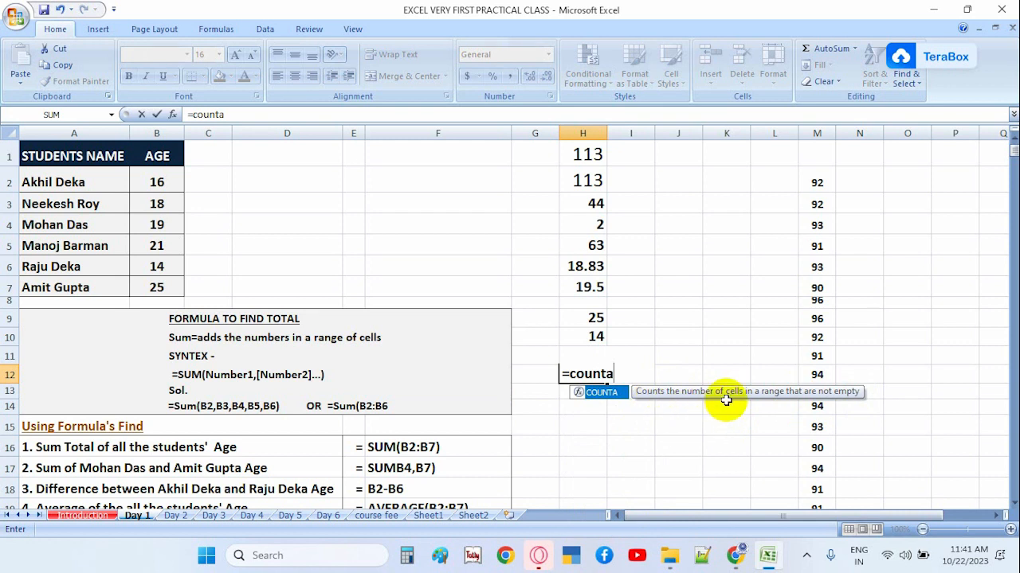
key(Tab)
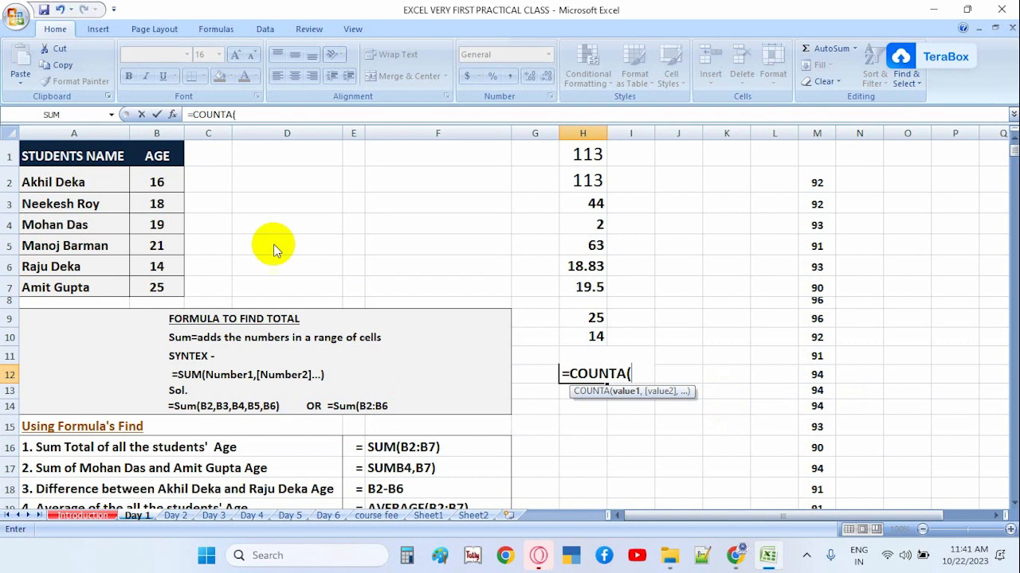
mouse_move(159, 183)
mouse_down()
mouse_move(159, 266)
mouse_move(168, 171)
mouse_up()
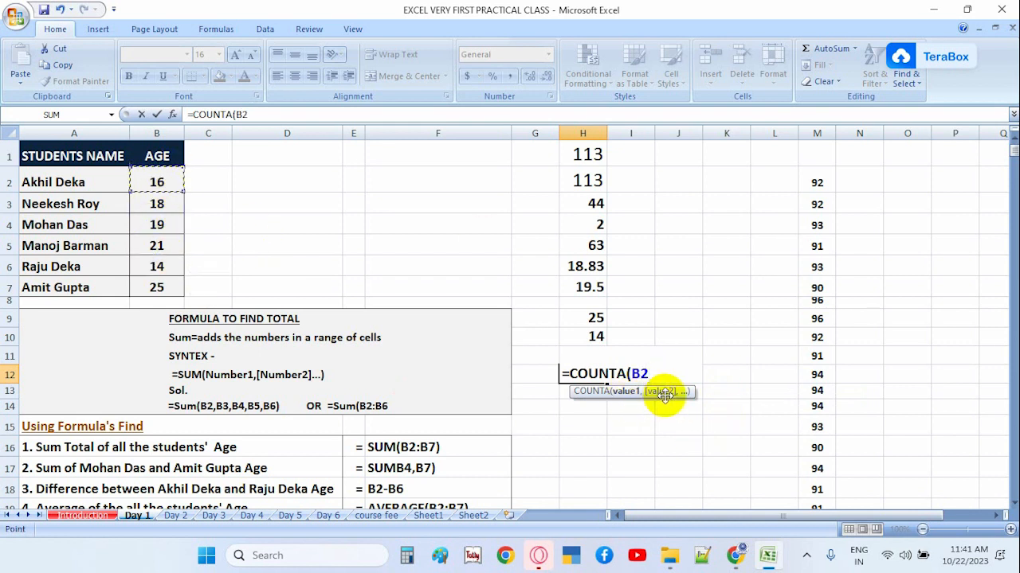
drag(155, 189, 147, 276)
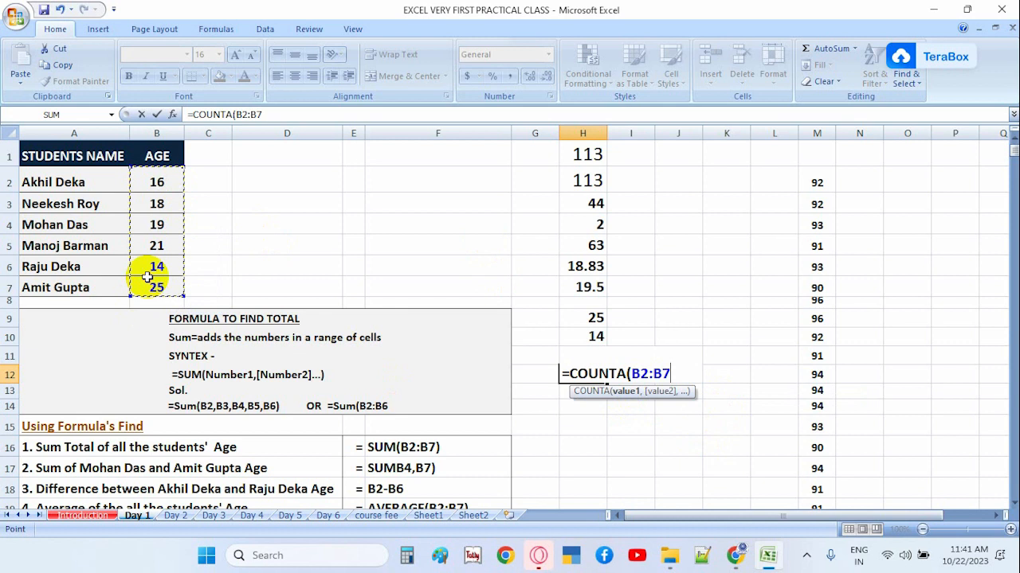
text())
key(Return)
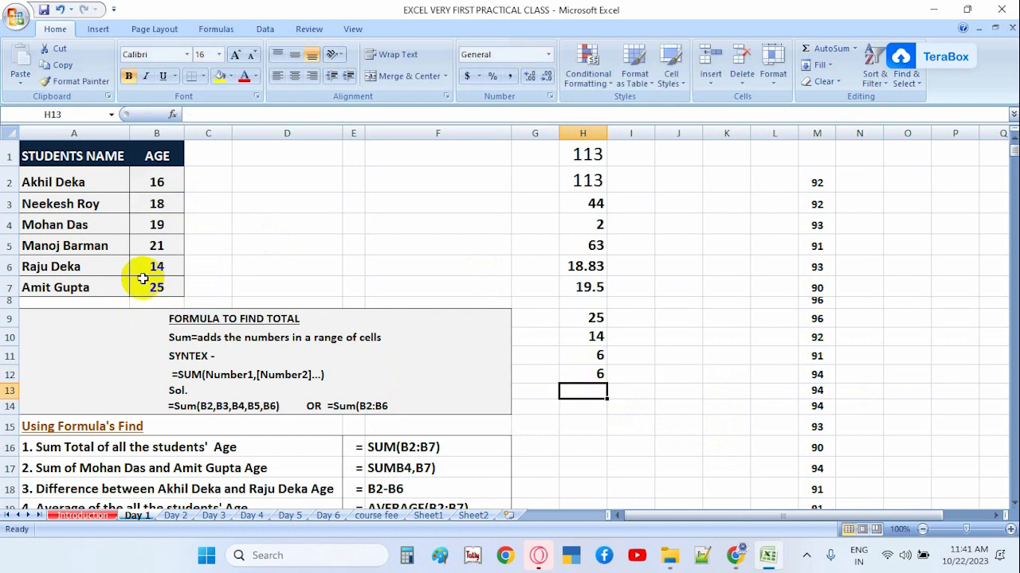
Review the COUNTA formula in H12, test it by clearing the last student's age in B7, and undo the clearing.
click(594, 376)
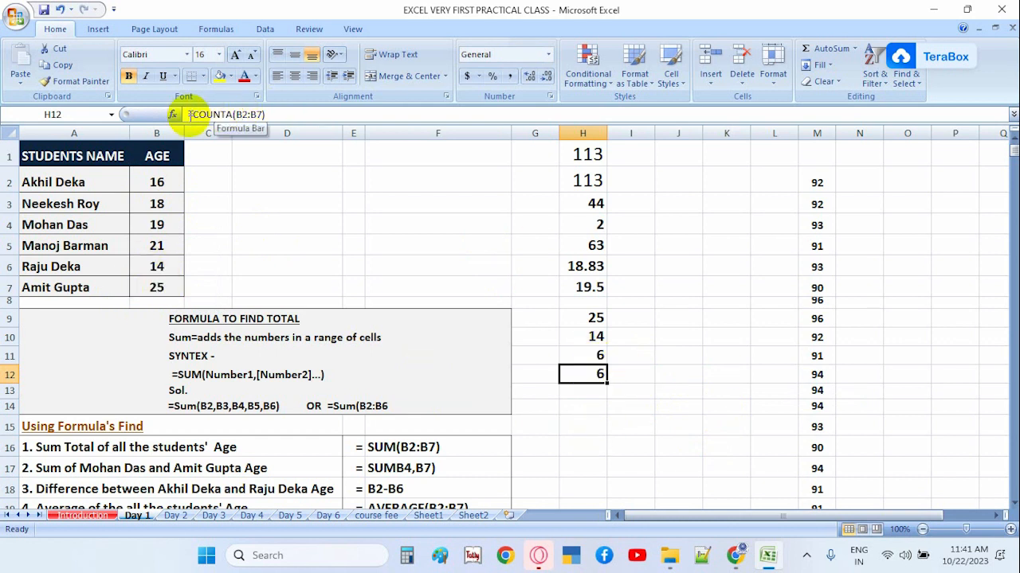
click(158, 288)
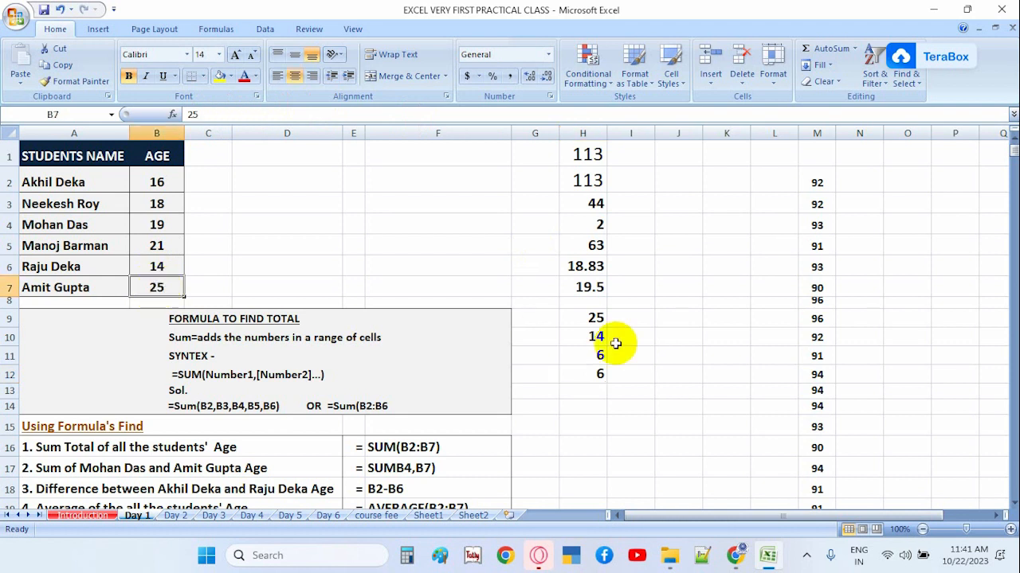
key(Delete)
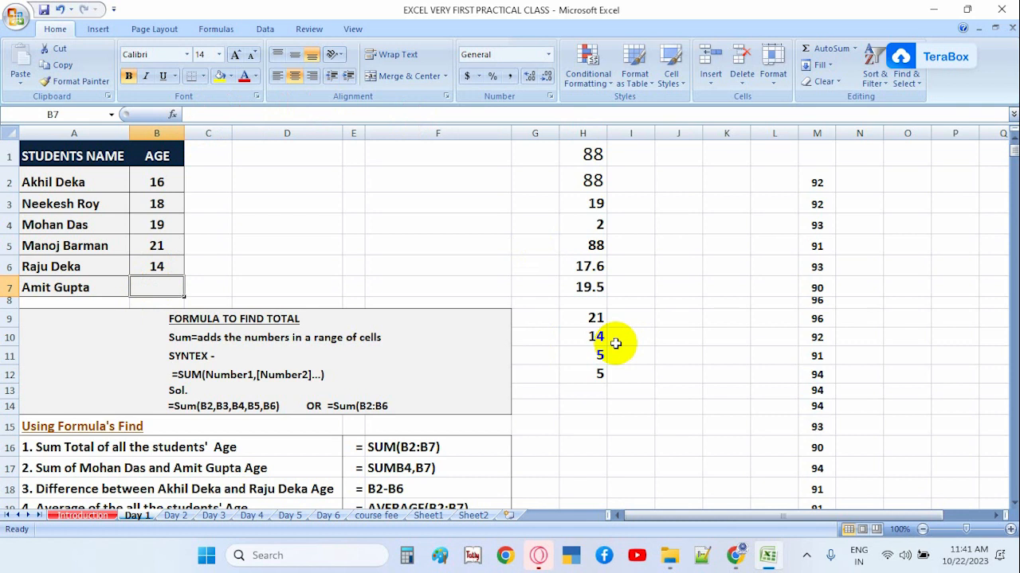
key(ctrl+z)
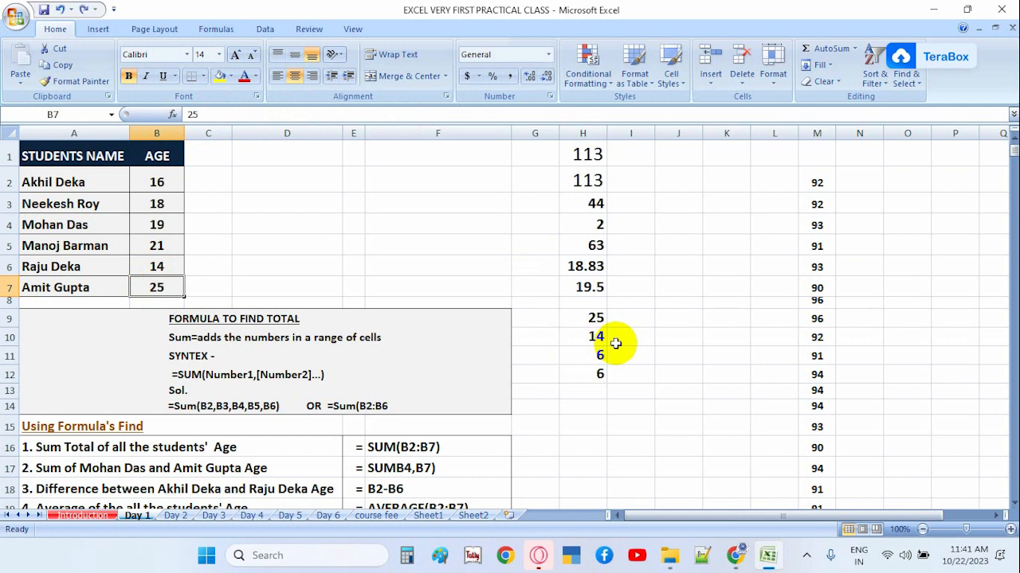
Replace the age in B3 with the text nisd and compare the COUNT formula in H11 with the COUNTA formula in H12.
click(153, 205)
text(nisd)
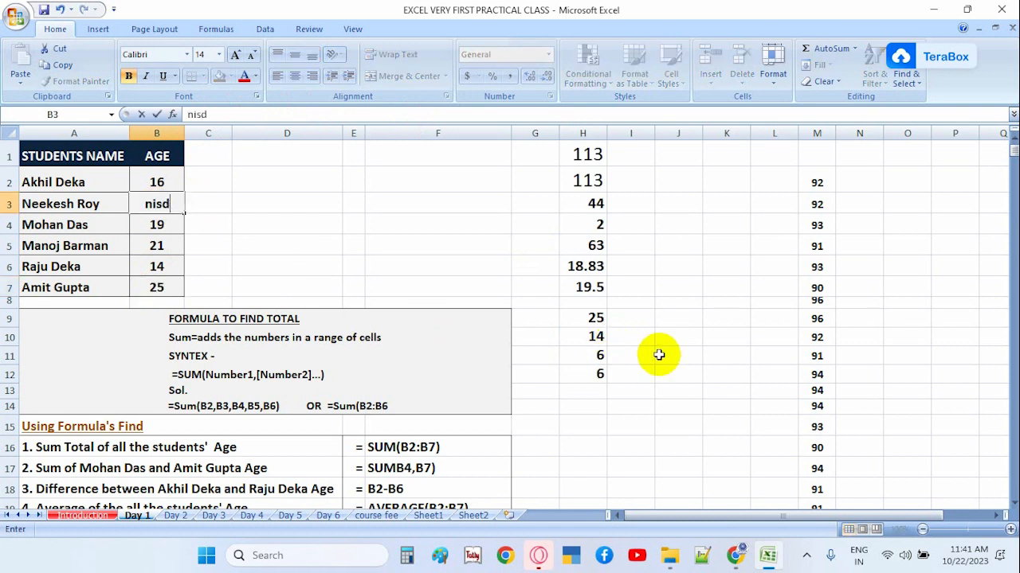
key(Return)
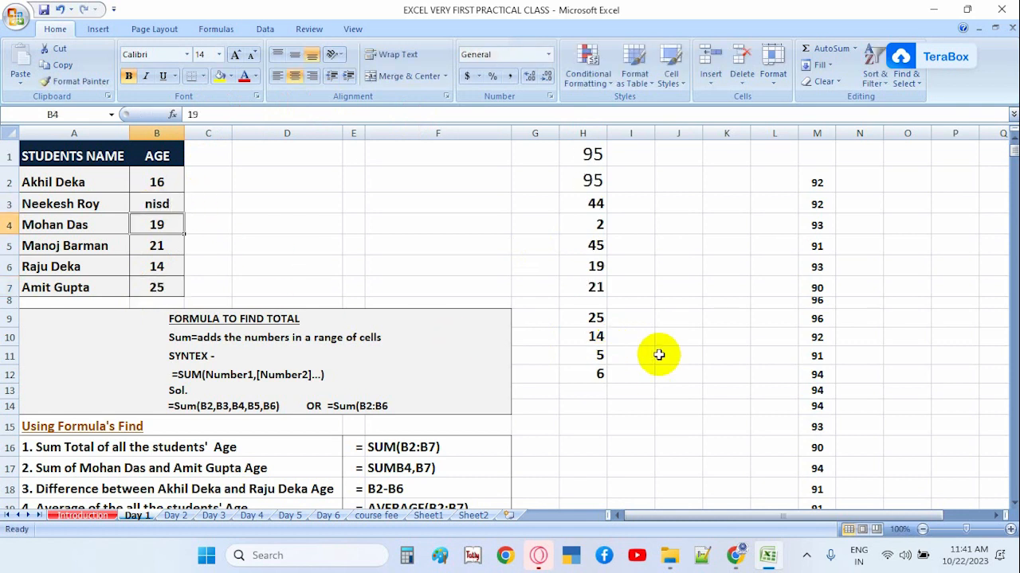
click(579, 353)
click(594, 375)
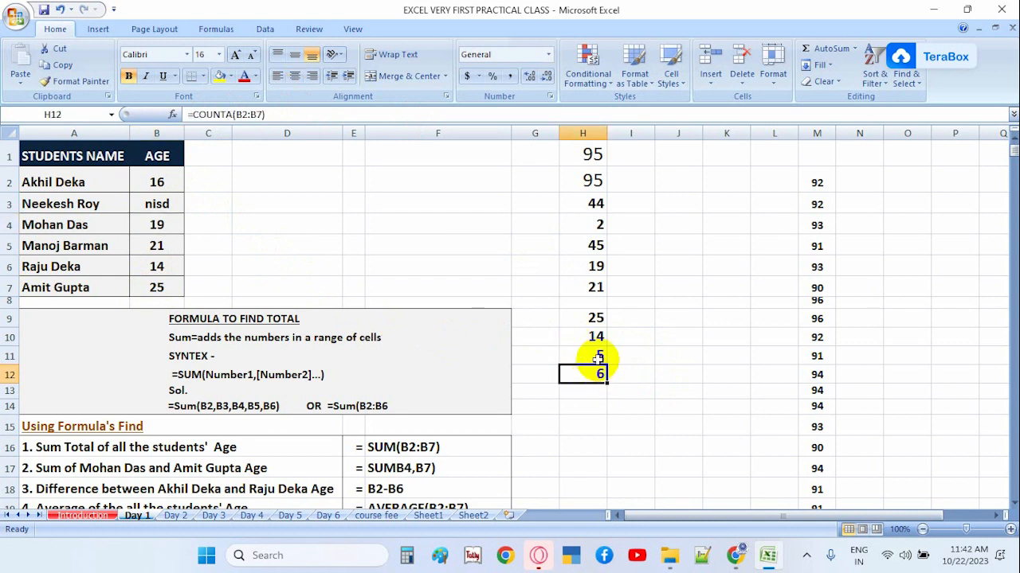
click(598, 353)
Check the age cells B2 to B7, including the text in B3, against the COUNTA formula in H12 and the COUNT formula in H11.
drag(155, 182, 170, 285)
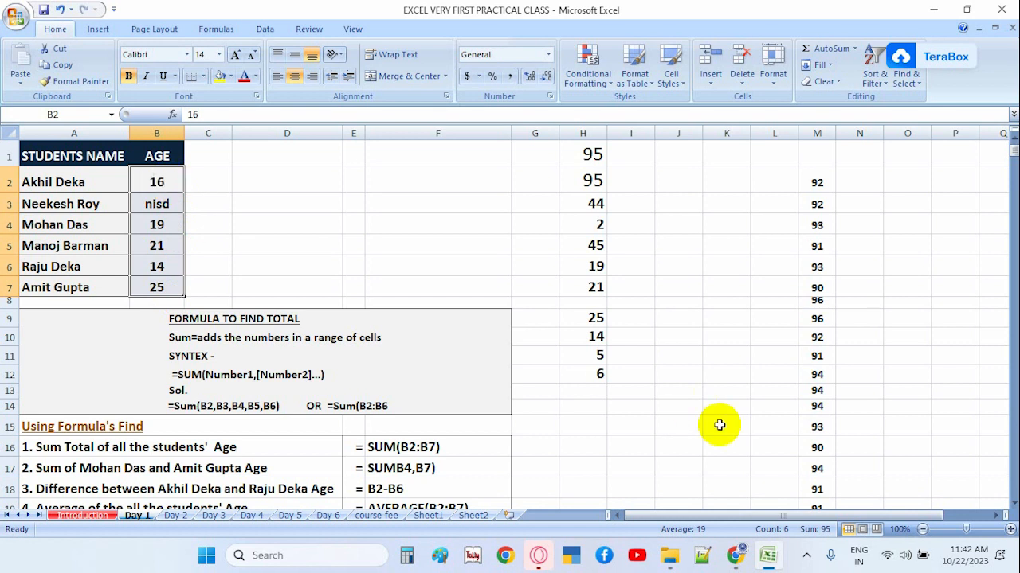
click(576, 374)
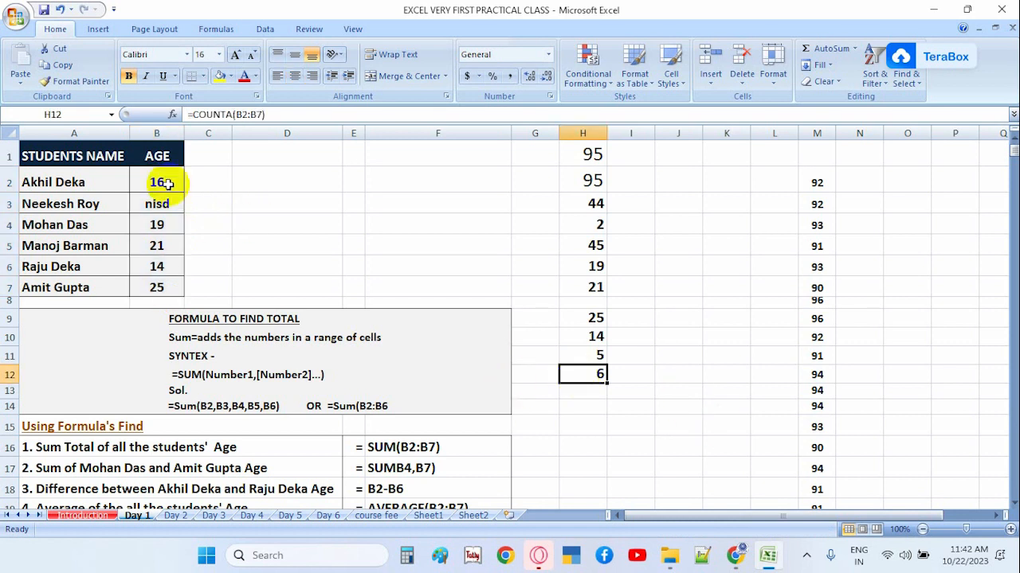
drag(164, 181, 164, 286)
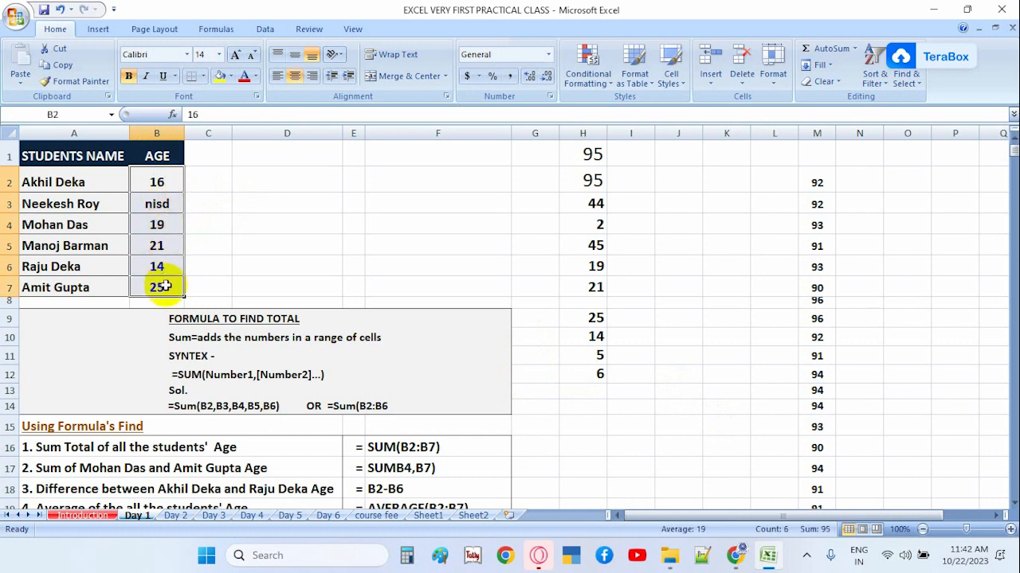
click(168, 182)
click(154, 204)
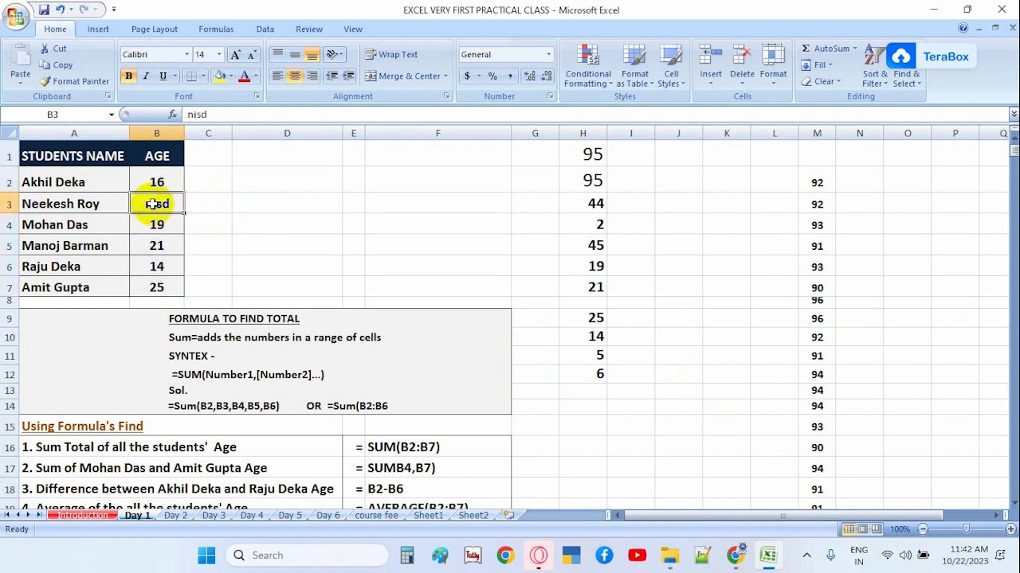
mouse_move(157, 194)
mouse_down()
mouse_move(160, 292)
mouse_move(196, 207)
mouse_move(143, 199)
mouse_up()
click(298, 210)
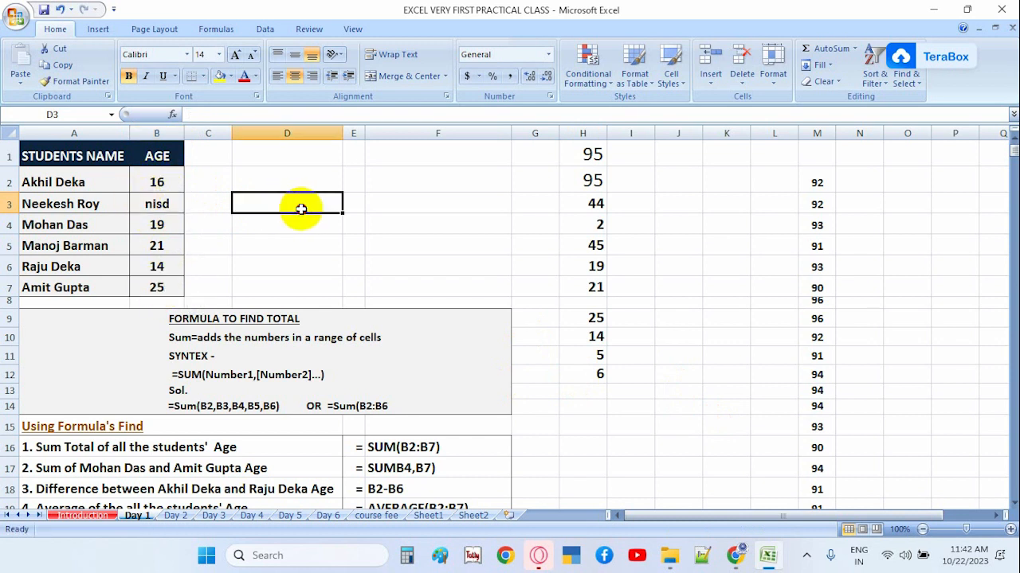
click(596, 376)
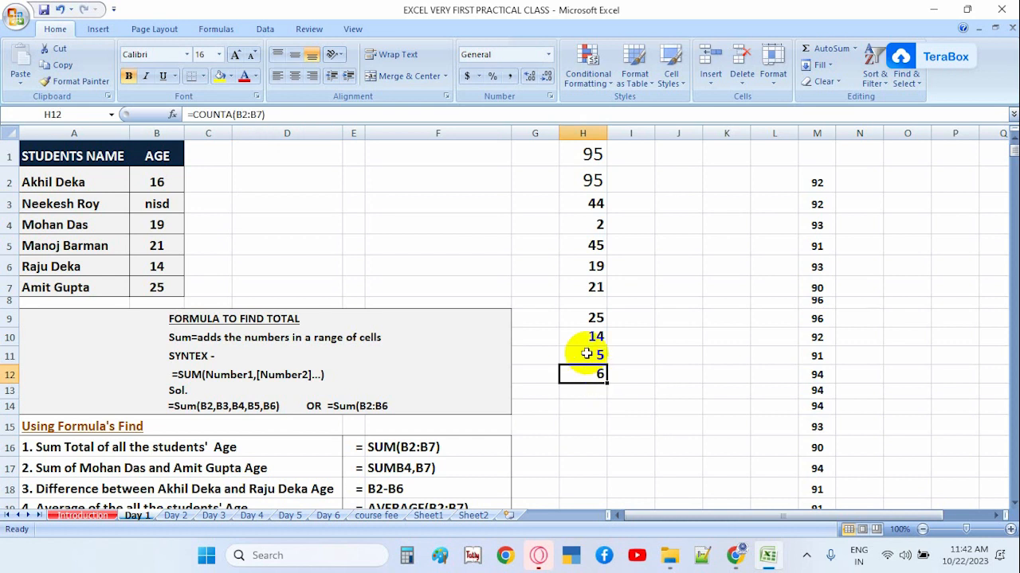
click(586, 355)
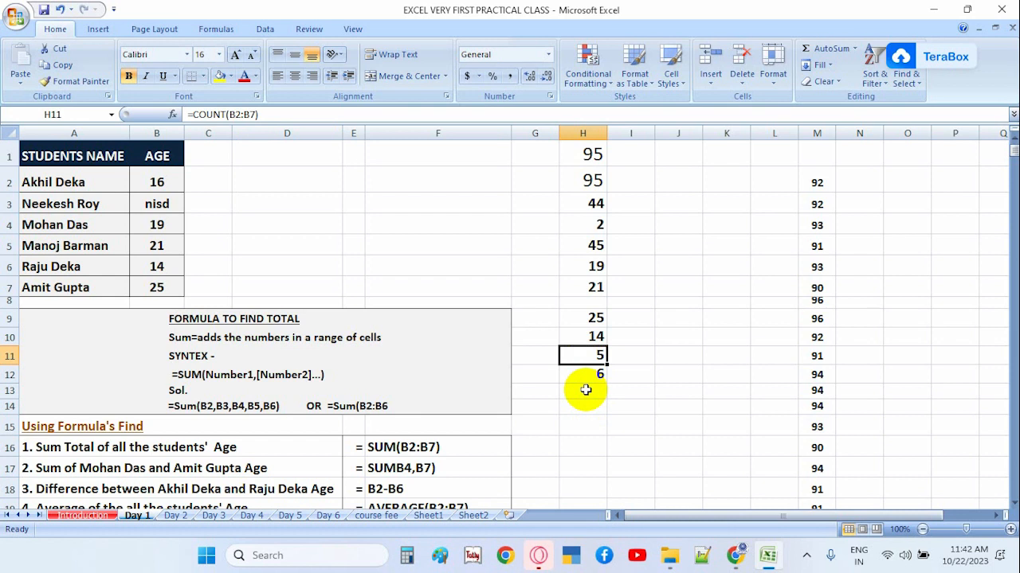
Enter the formula =COUNTBLANK(B2:B7) in H13 to count the empty age cells for exercise 10.
click(585, 389)
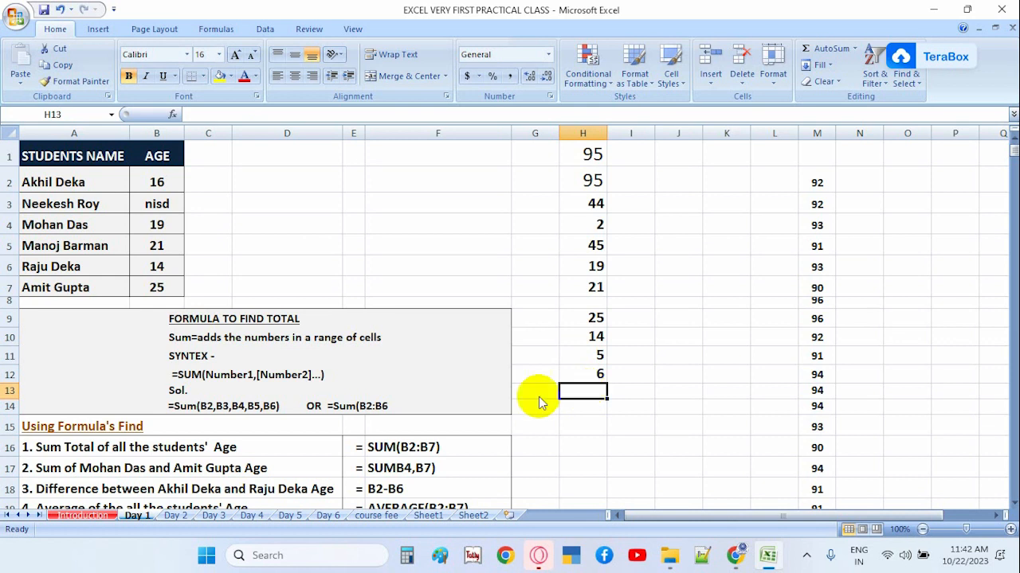
scroll(538, 396, down, 2)
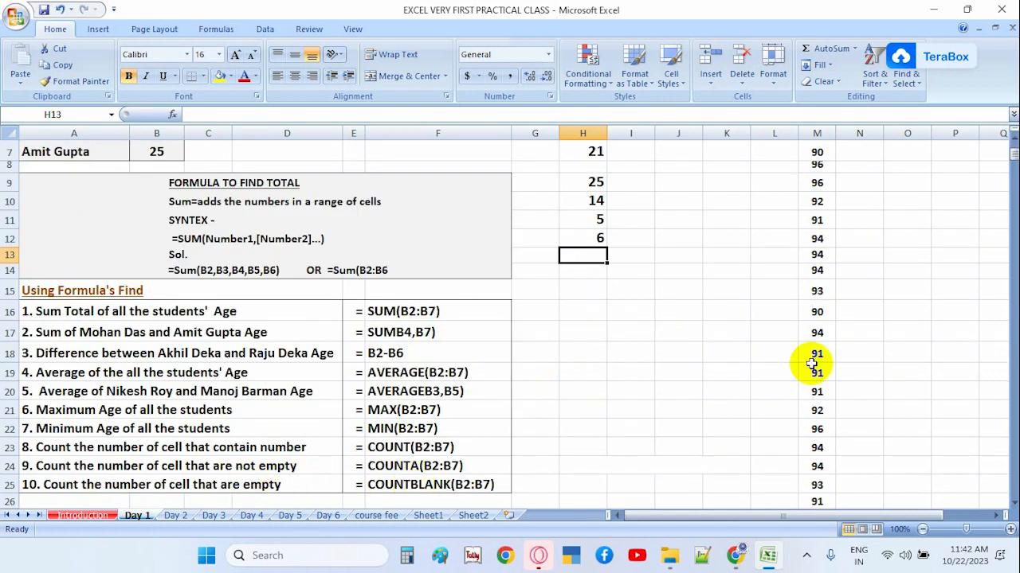
text(=countb)
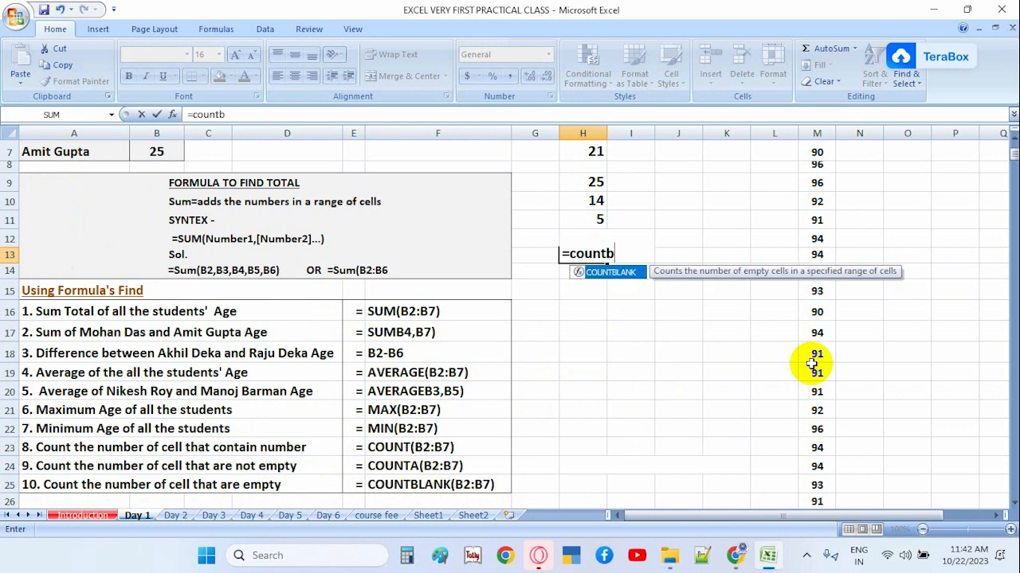
double_click(624, 271)
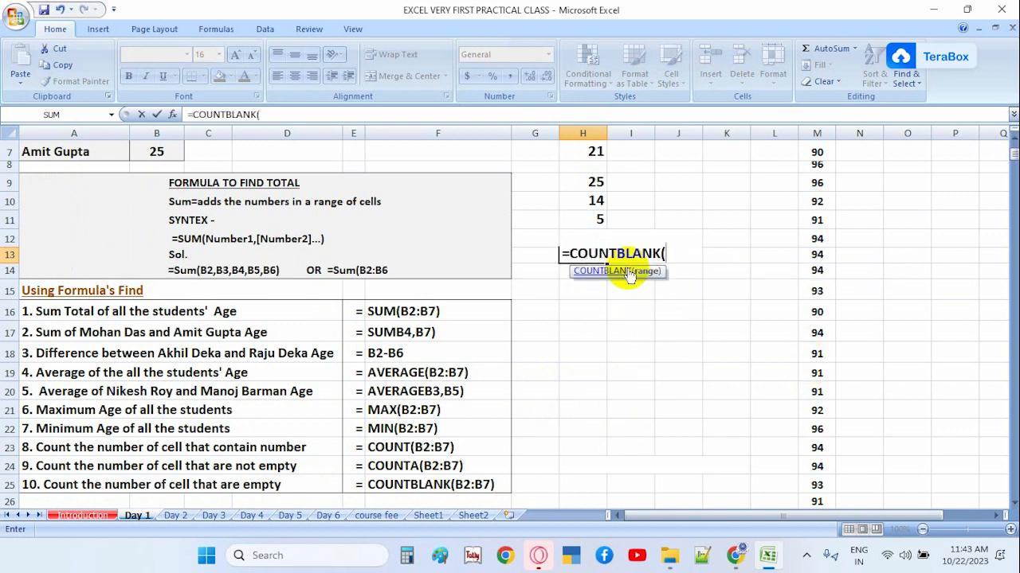
scroll(712, 309, up, 2)
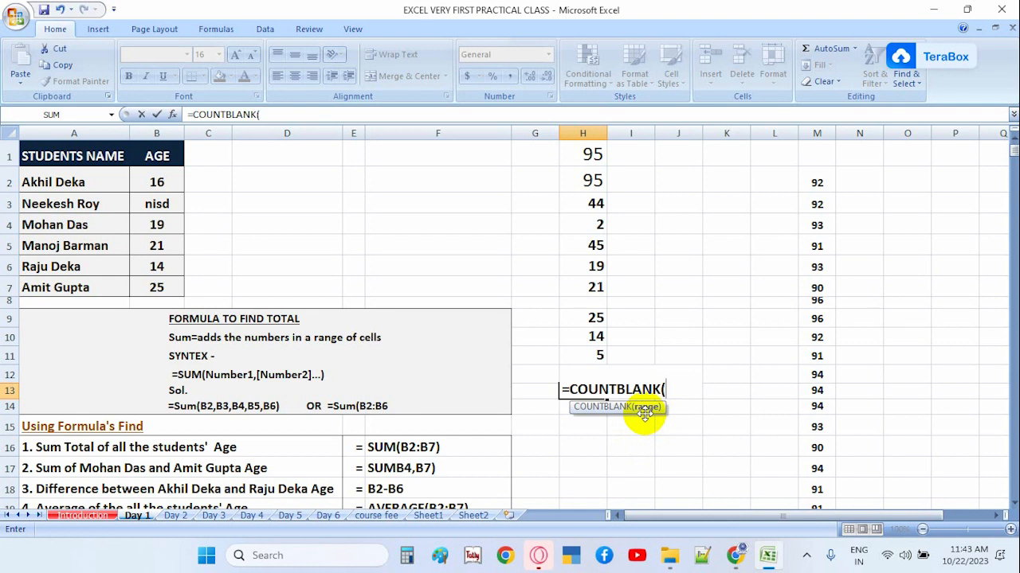
drag(152, 188, 155, 284)
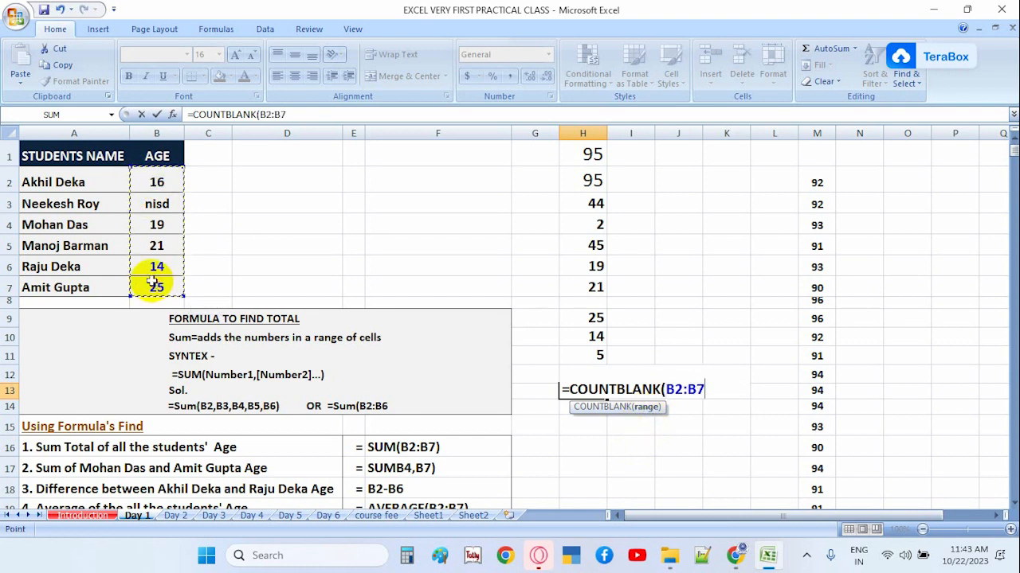
key(Return)
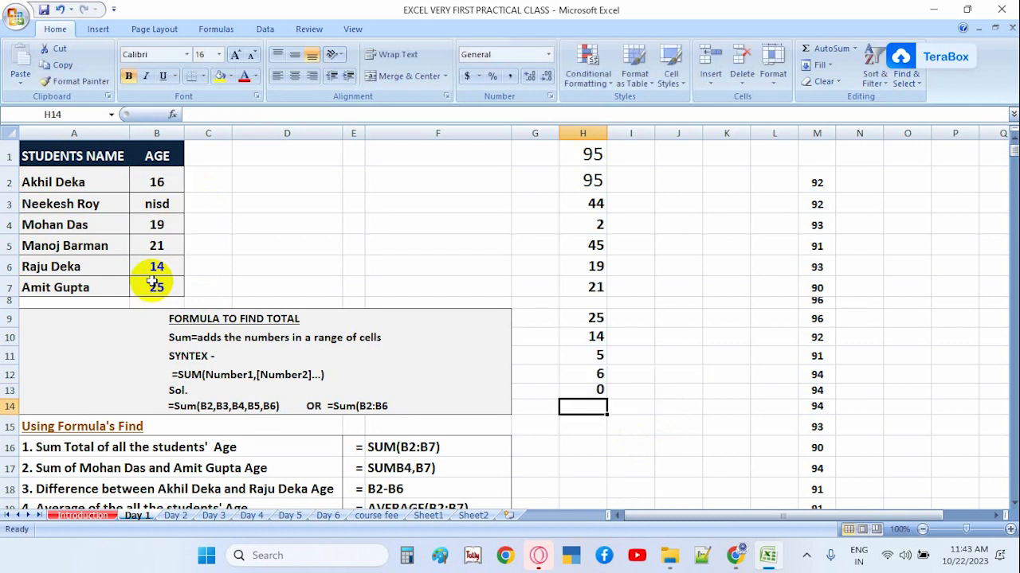
Clear the text in B3 and check the COUNTA formula in H12 and the COUNT formula in H11.
click(149, 205)
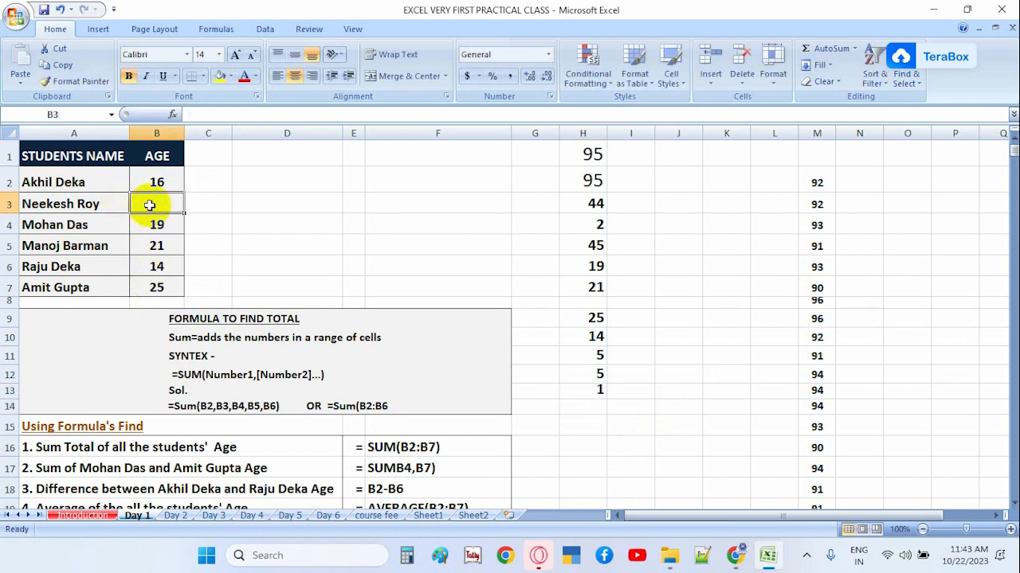
key(Delete)
click(727, 340)
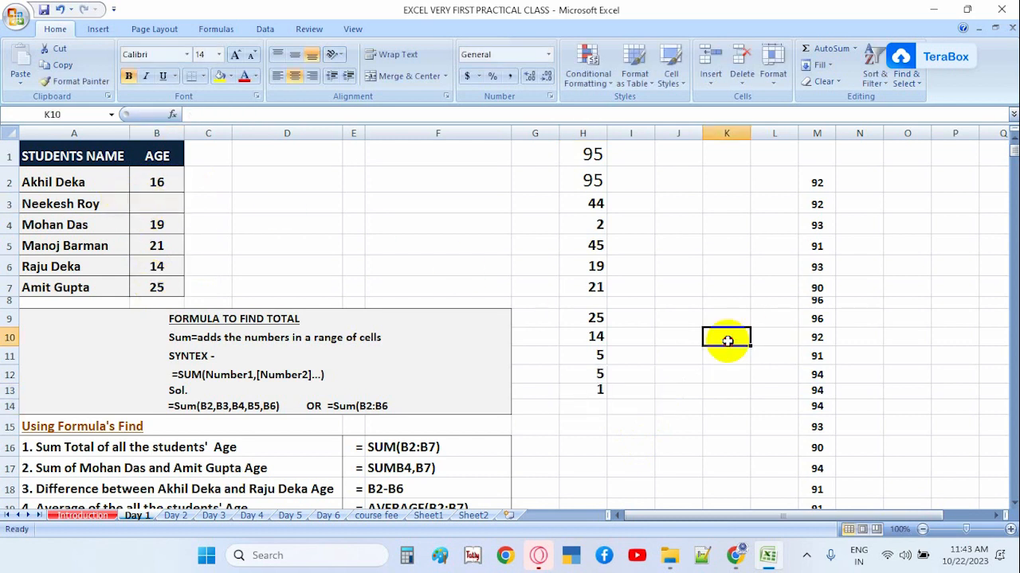
click(602, 374)
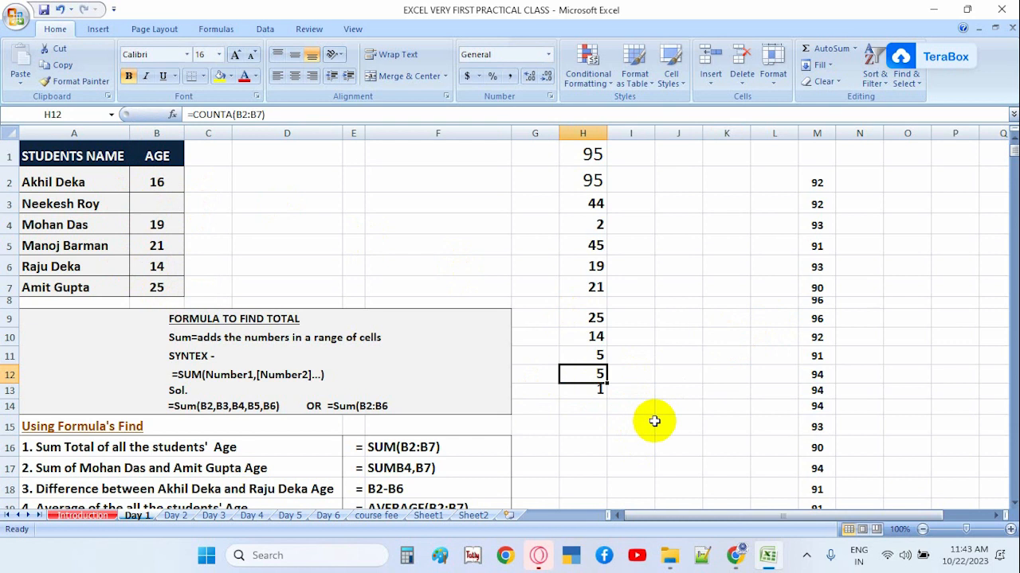
click(597, 354)
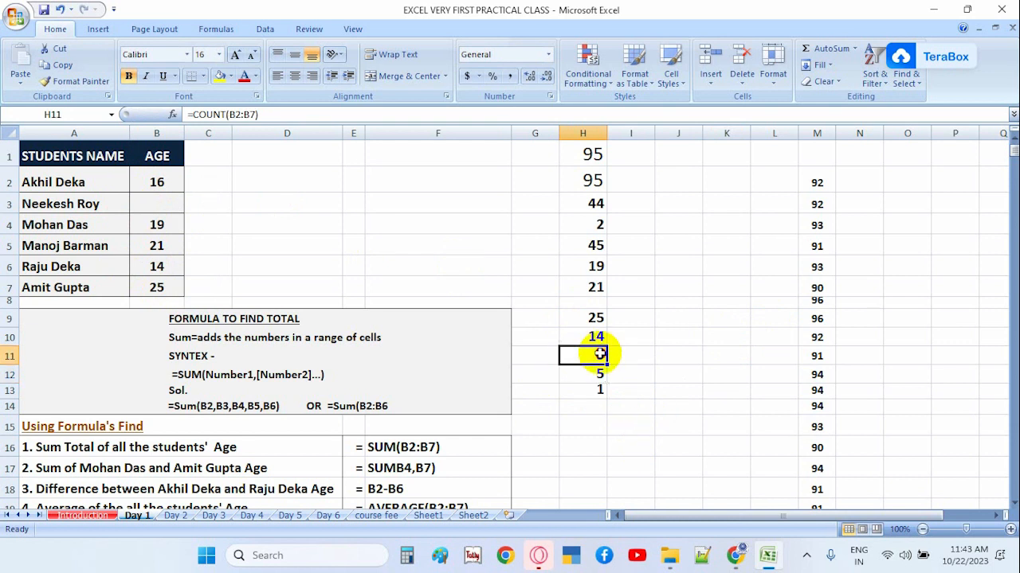
Replace the fourth student's age in B5 with the text nisd.
click(162, 243)
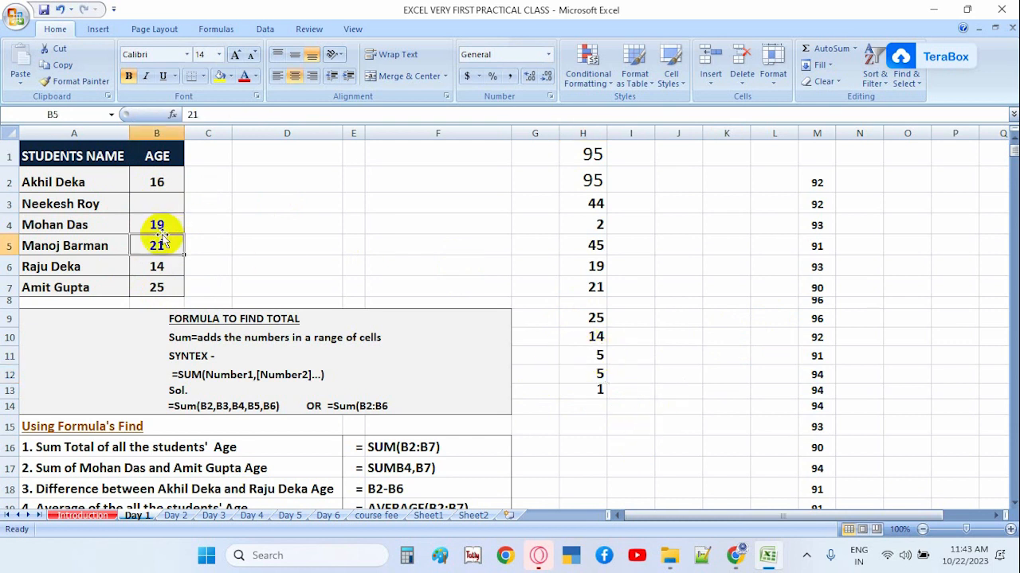
text(nisd)
key(Return)
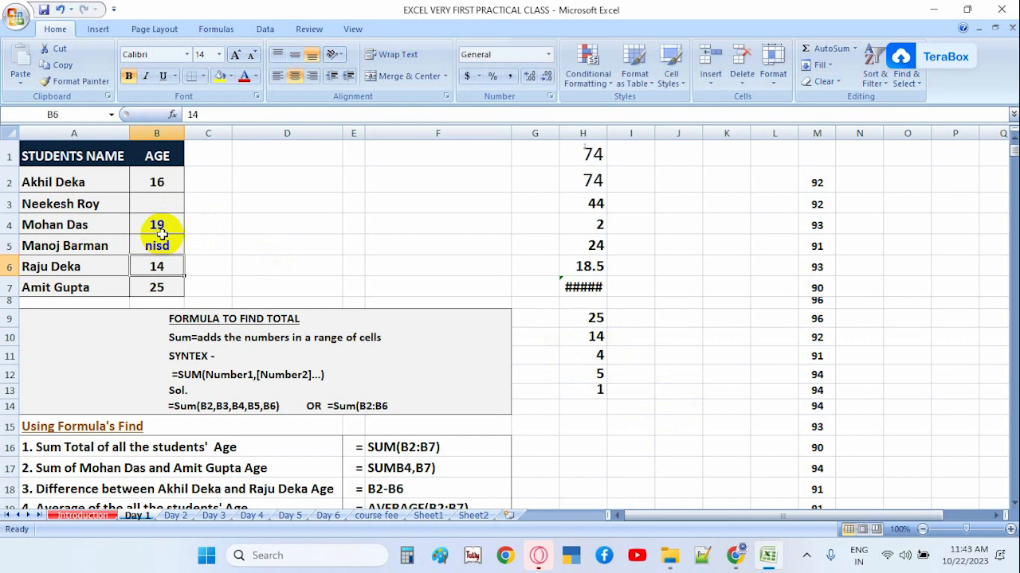
Compare the COUNT formula in H11 with the numeric ages in B2, B4, B6 and B7.
click(593, 352)
click(157, 182)
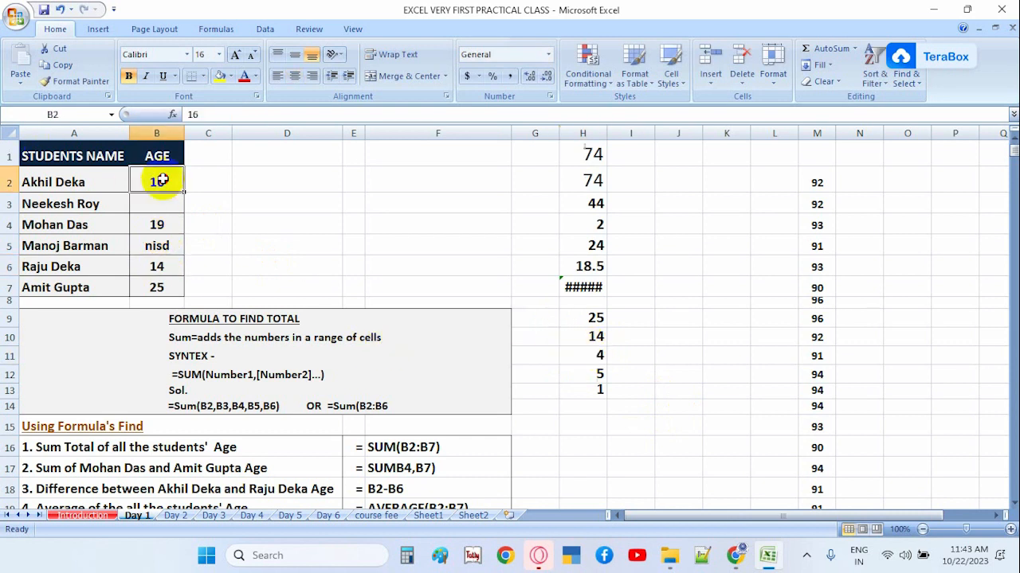
click(167, 229)
click(156, 268)
click(157, 288)
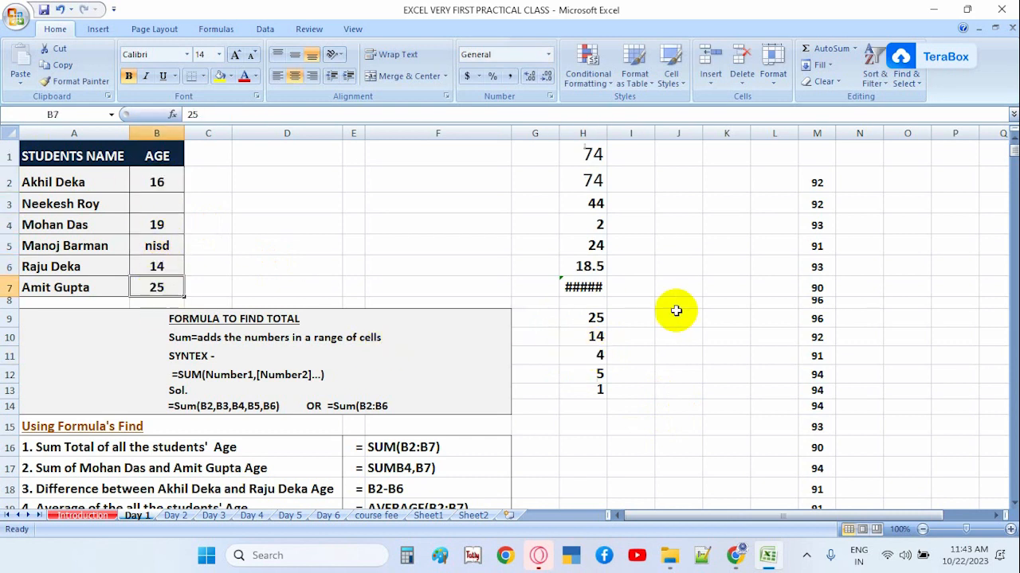
Check the COUNTA formula in H12 against the filled age cells and the COUNTBLANK formula in H13 against the empty B3.
click(599, 373)
click(156, 180)
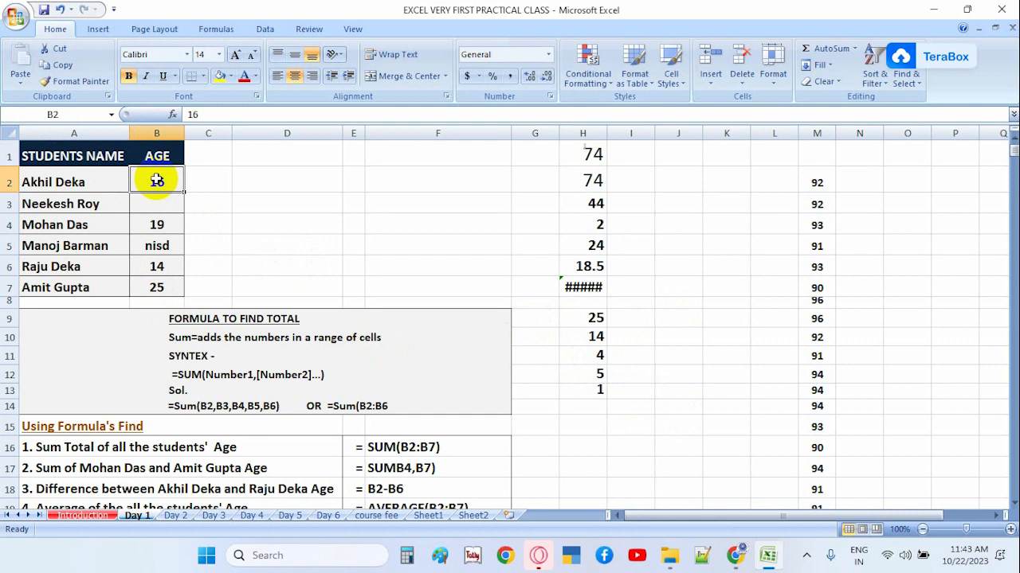
click(158, 227)
click(158, 250)
click(158, 267)
click(157, 287)
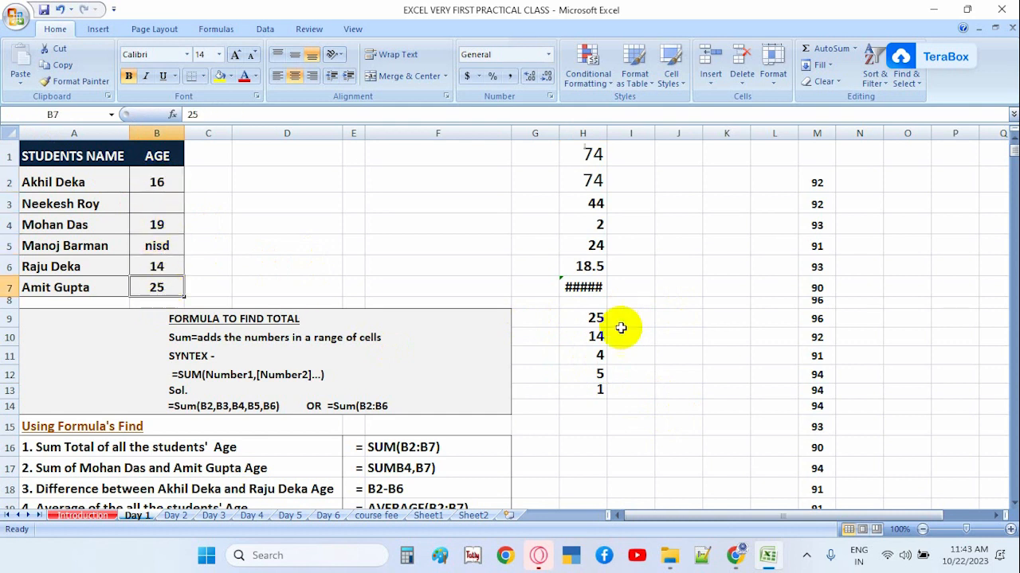
click(596, 390)
click(159, 205)
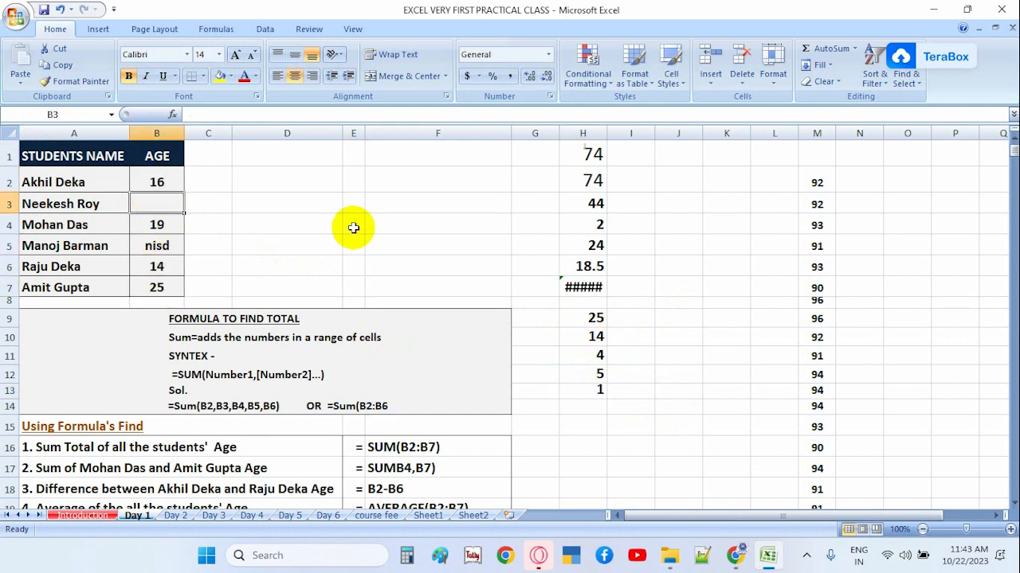
Fill the COUNT, COUNTA and COUNTBLANK result cells H11:H13 with yellow.
drag(596, 356, 596, 391)
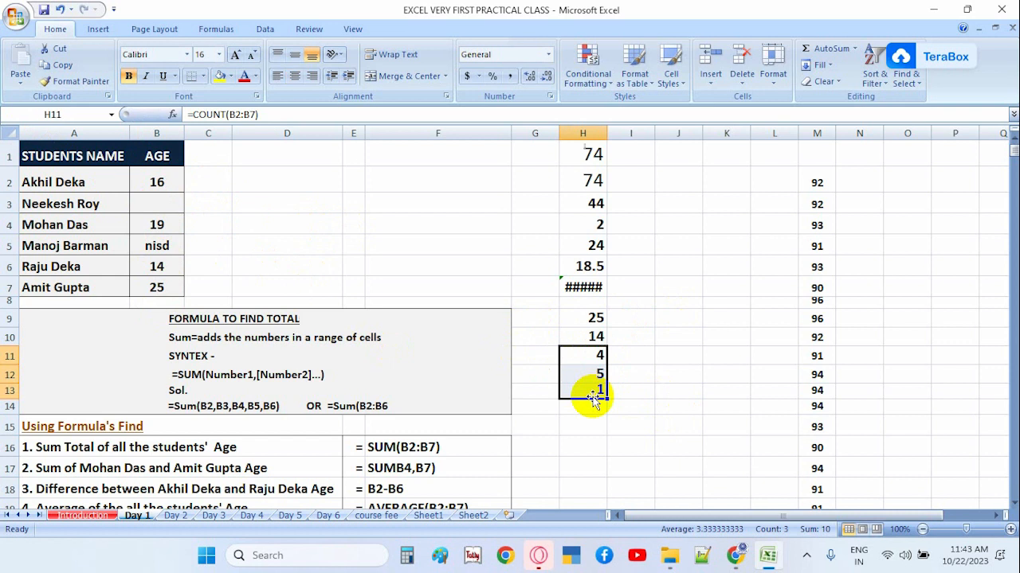
click(220, 80)
click(713, 355)
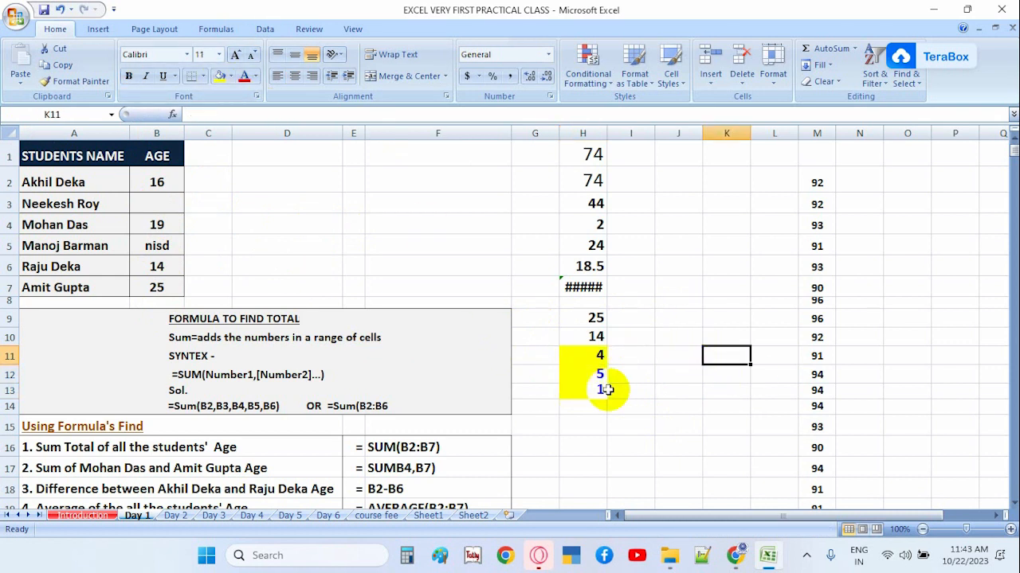
scroll(430, 434, down, 3)
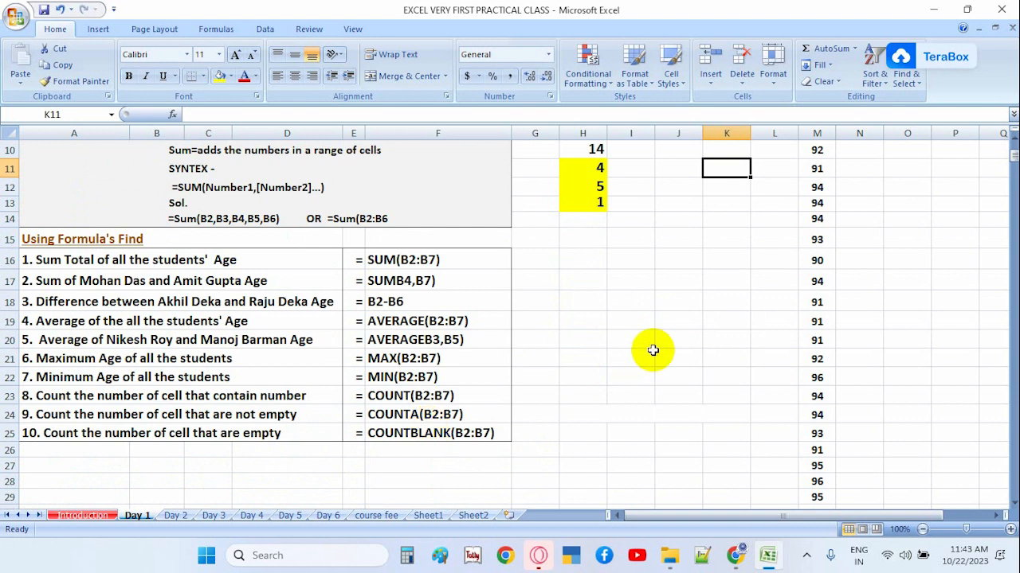
scroll(692, 321, up, 3)
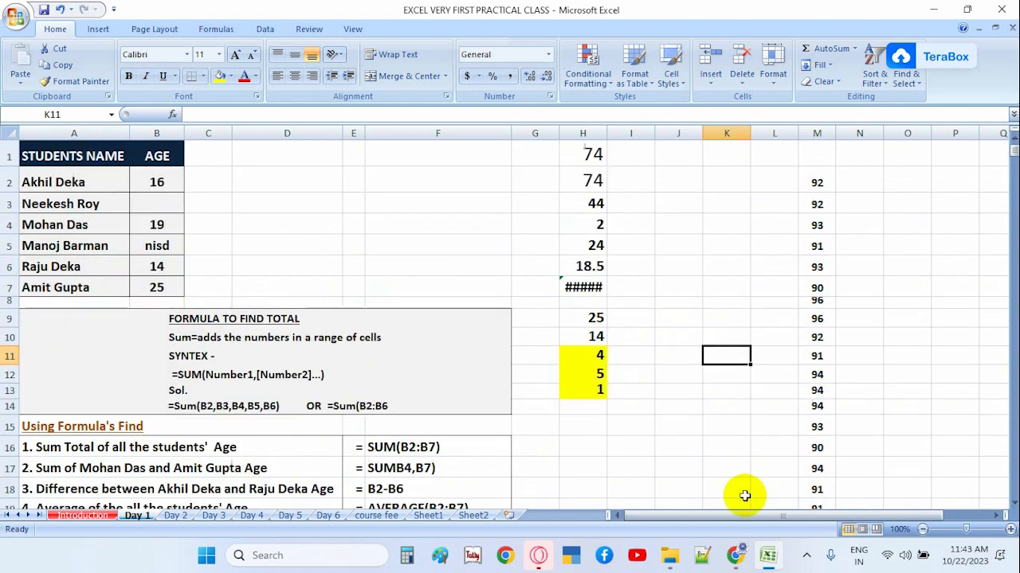
Switch to the Google Meet call in Chrome, check the contributors list, and return to the Excel workbook.
click(734, 555)
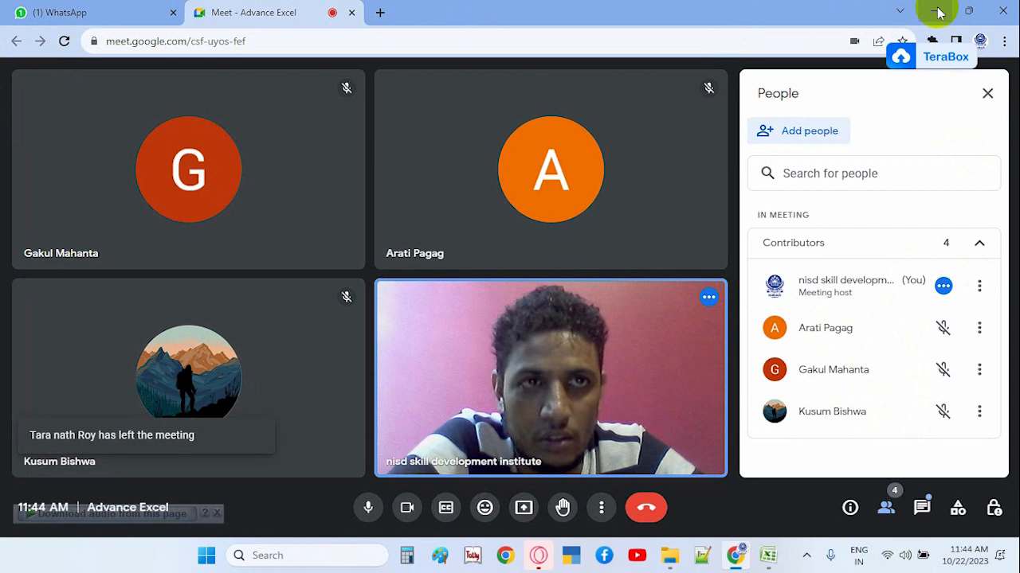
click(980, 245)
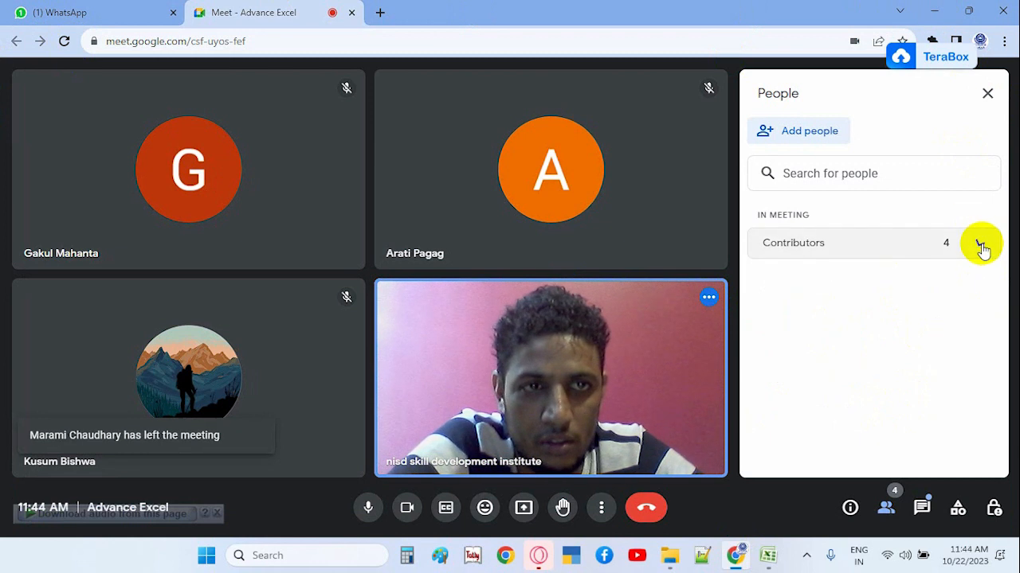
click(979, 246)
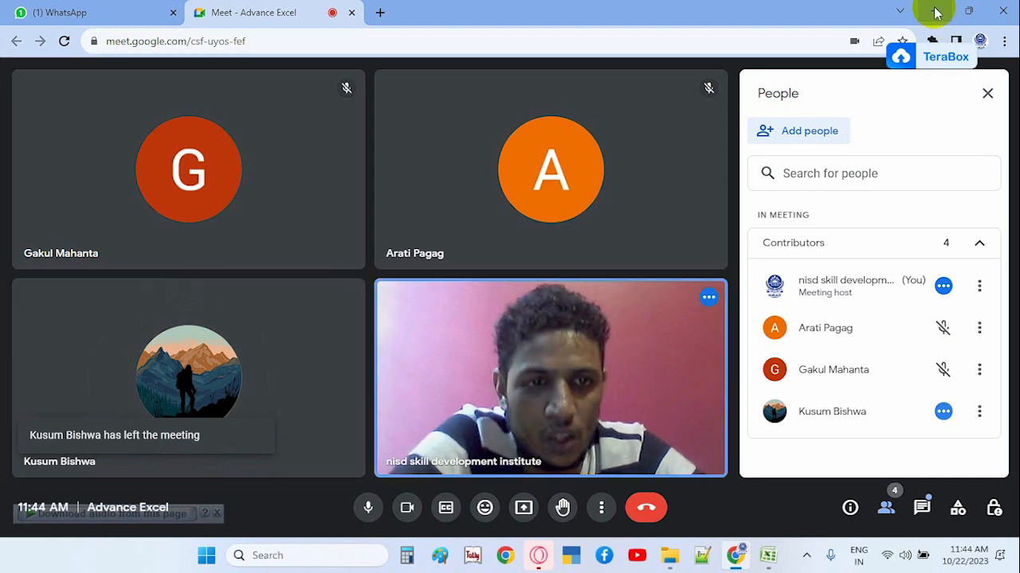
click(936, 12)
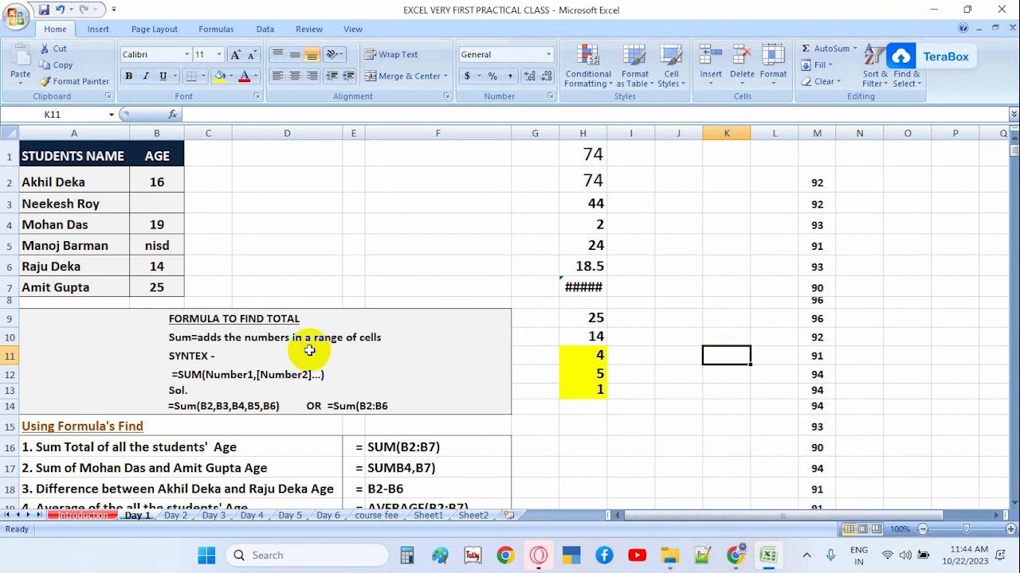
Open the Day 2 sheet and look over its age table and exercises 8 to 13.
scroll(270, 372, down, 3)
scroll(270, 371, up, 1)
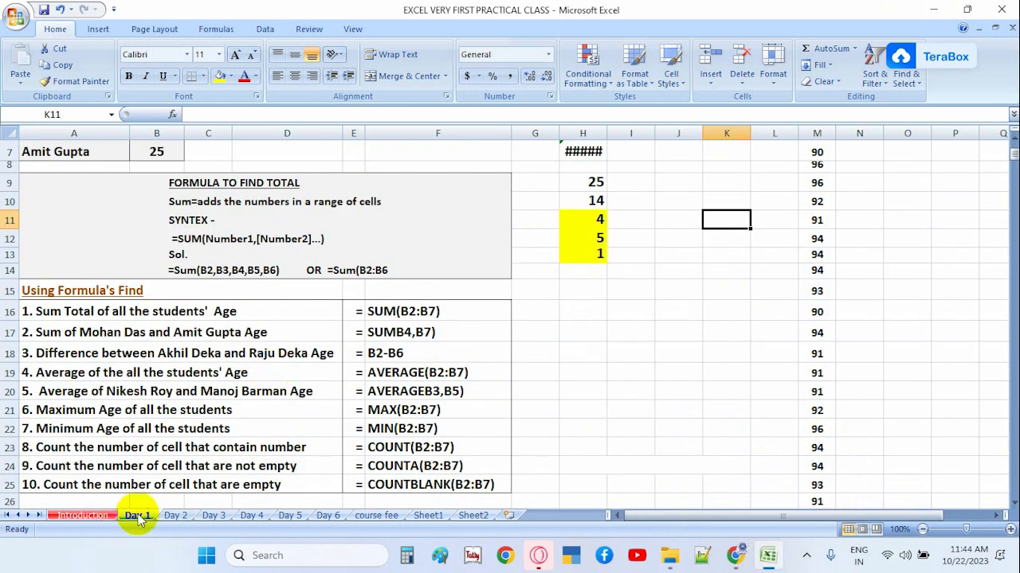
click(176, 517)
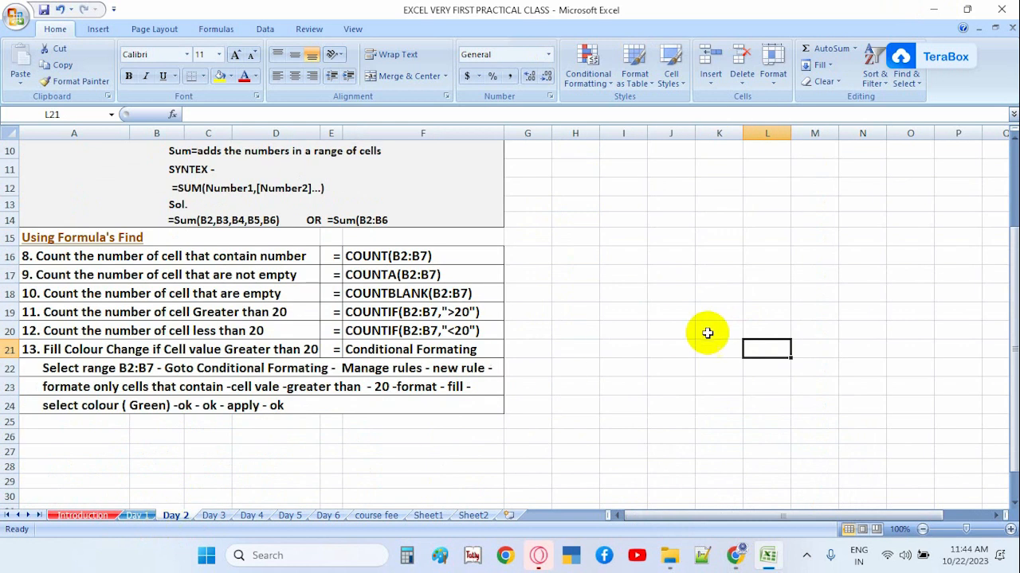
click(606, 349)
scroll(618, 369, up, 2)
scroll(617, 368, down, 1)
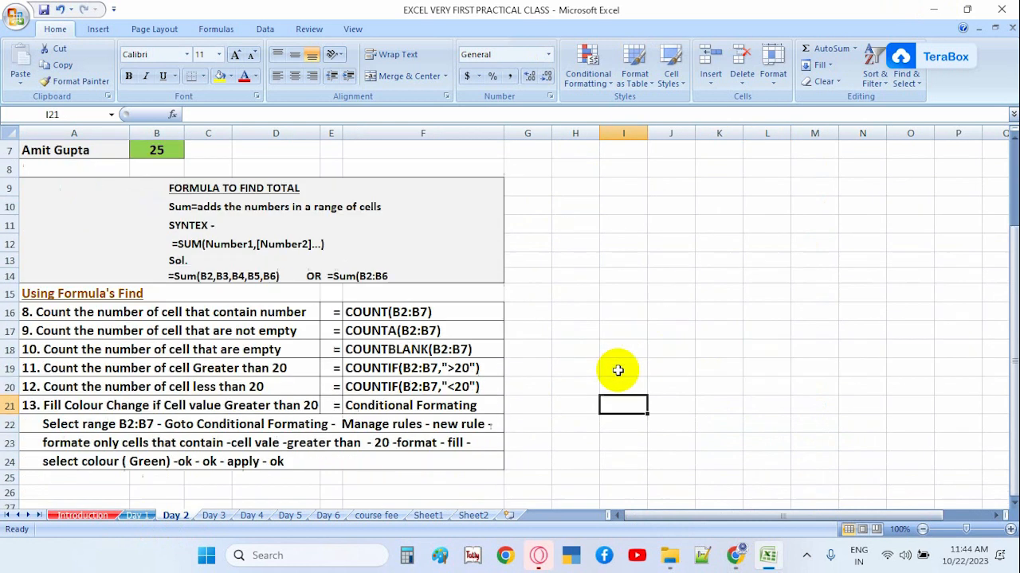
scroll(618, 369, up, 2)
scroll(617, 371, down, 2)
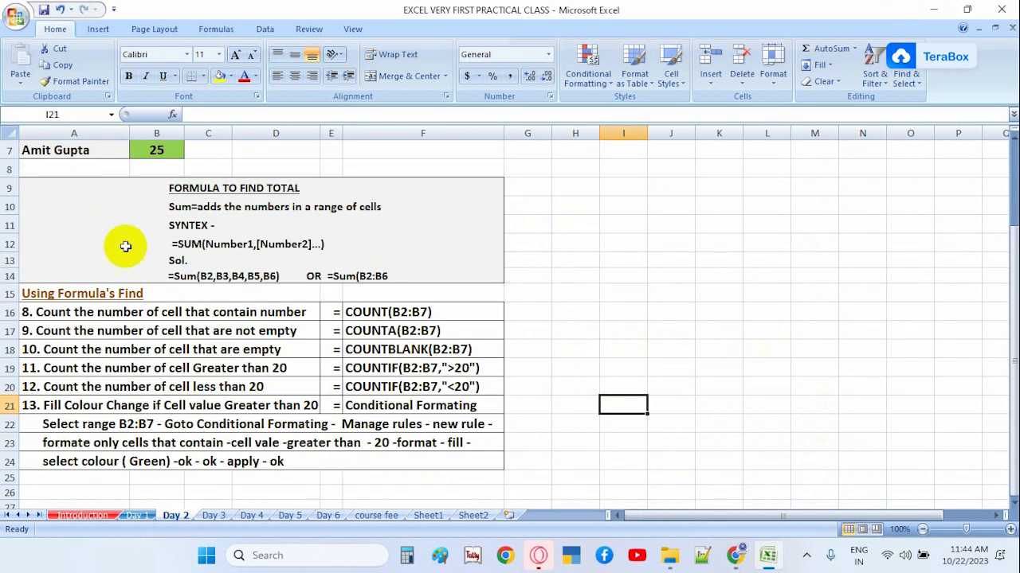
Review the formulas for exercises 8 to 11 in F16 to F19: COUNT, COUNTA, COUNTBLANK and COUNTIF.
click(54, 319)
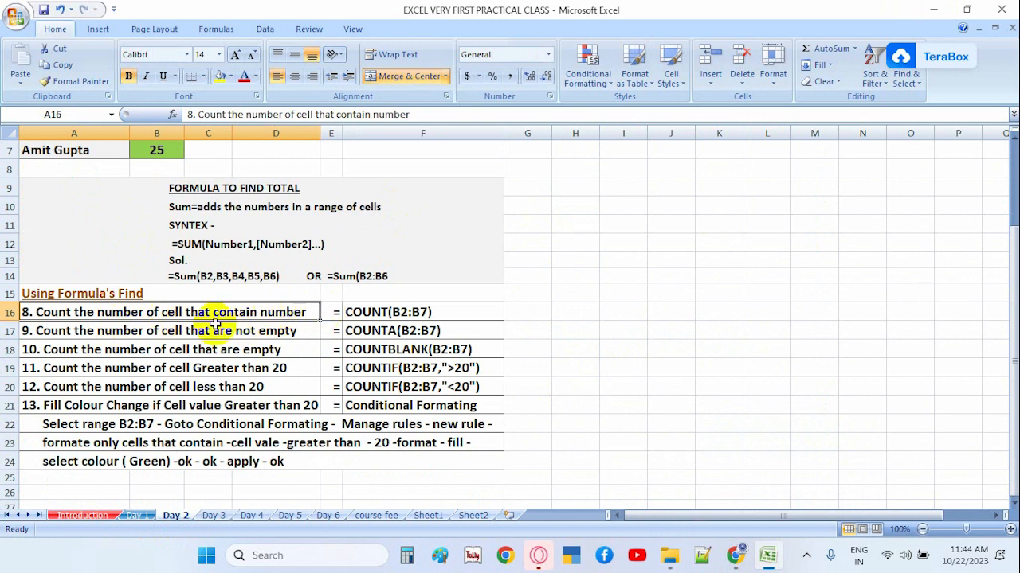
click(431, 316)
click(428, 329)
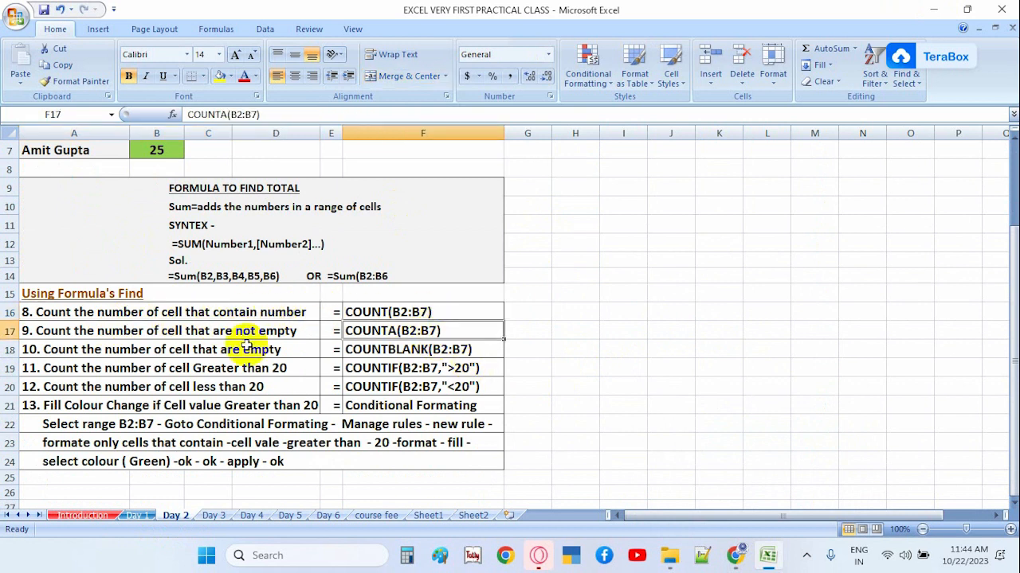
click(482, 350)
click(426, 369)
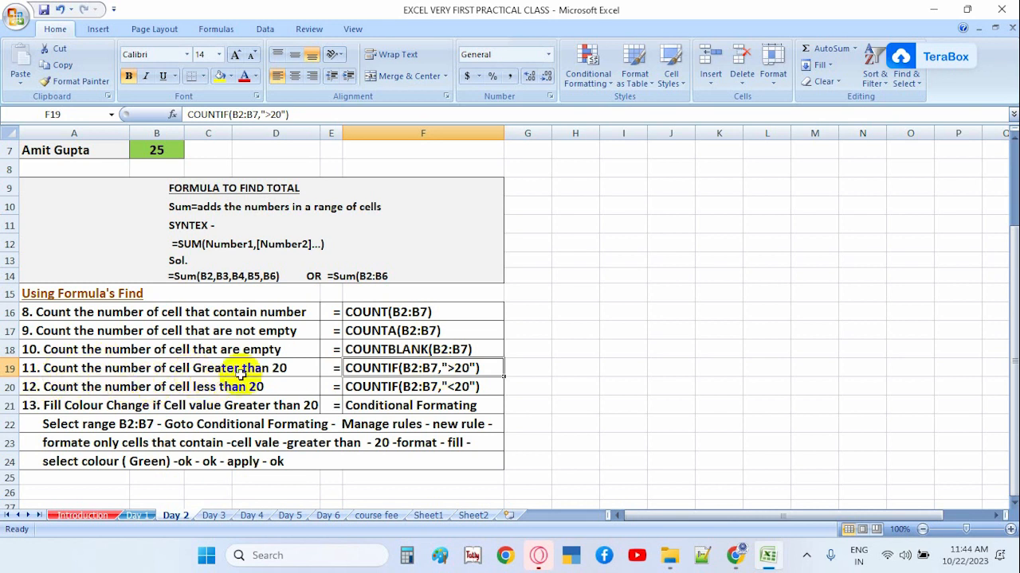
Highlight the student ages B2:B7 and compare them with the COUNTIF exercises listed below the table.
click(651, 365)
scroll(578, 292, up, 2)
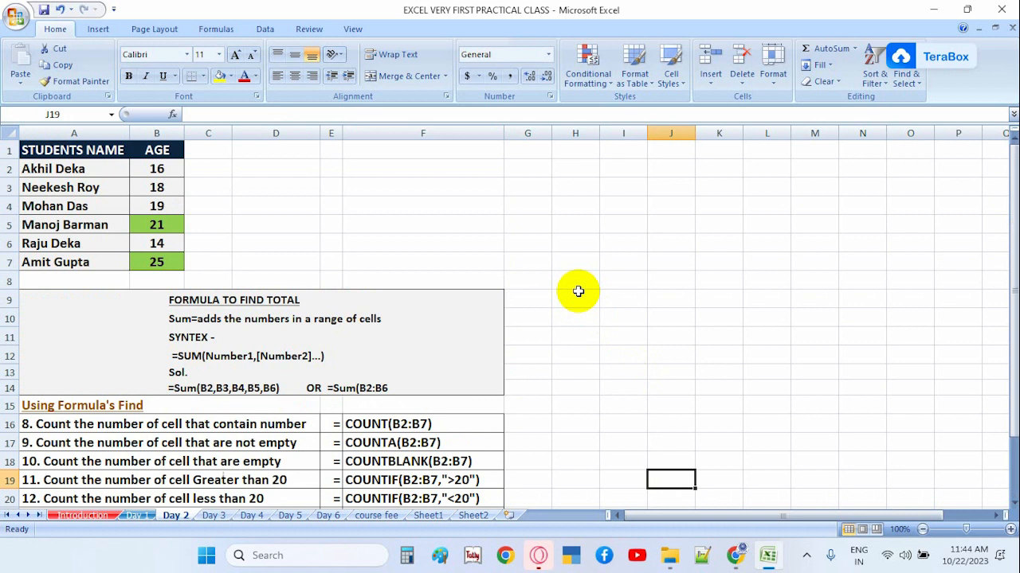
drag(156, 169, 158, 262)
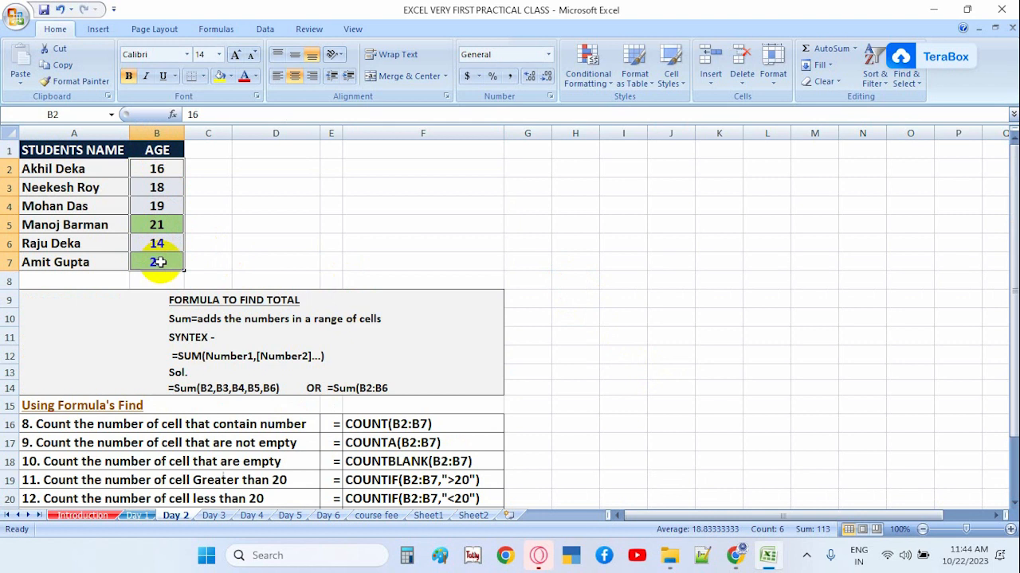
scroll(392, 312, down, 2)
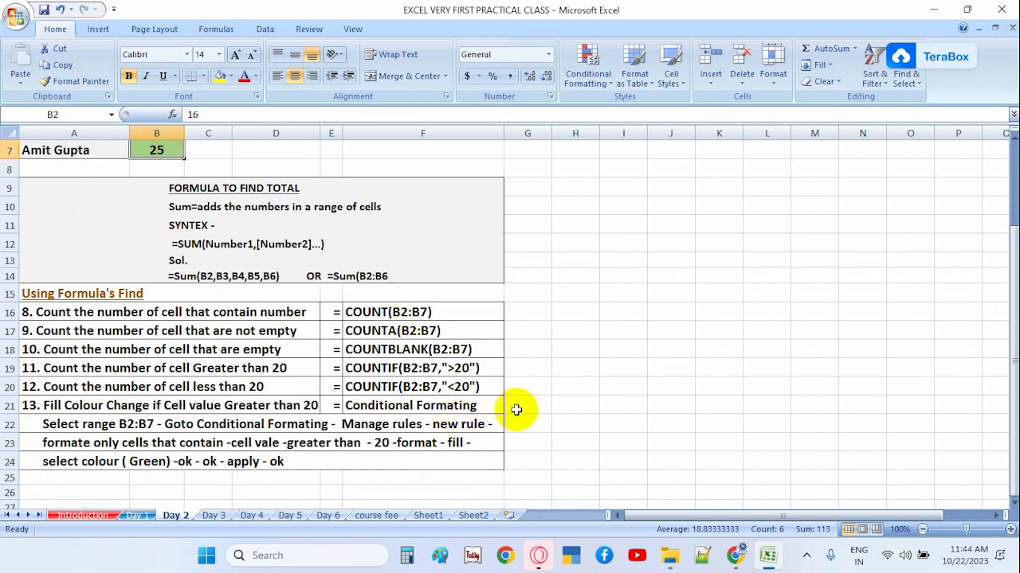
scroll(516, 409, up, 2)
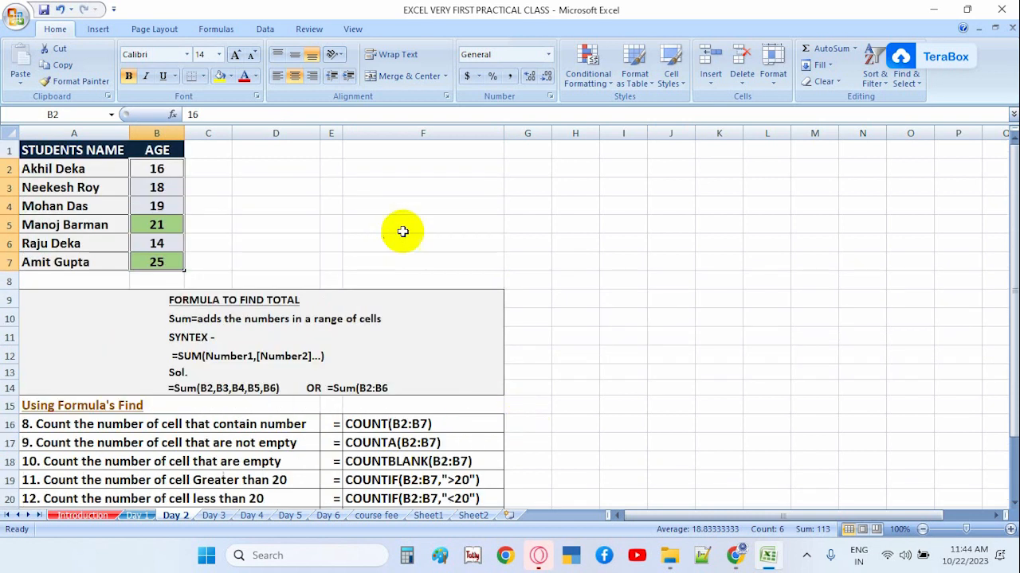
Enter the formula =COUNTIF(B2:B7,">20") in F2 to count the ages greater than 20 for exercise 11.
click(396, 169)
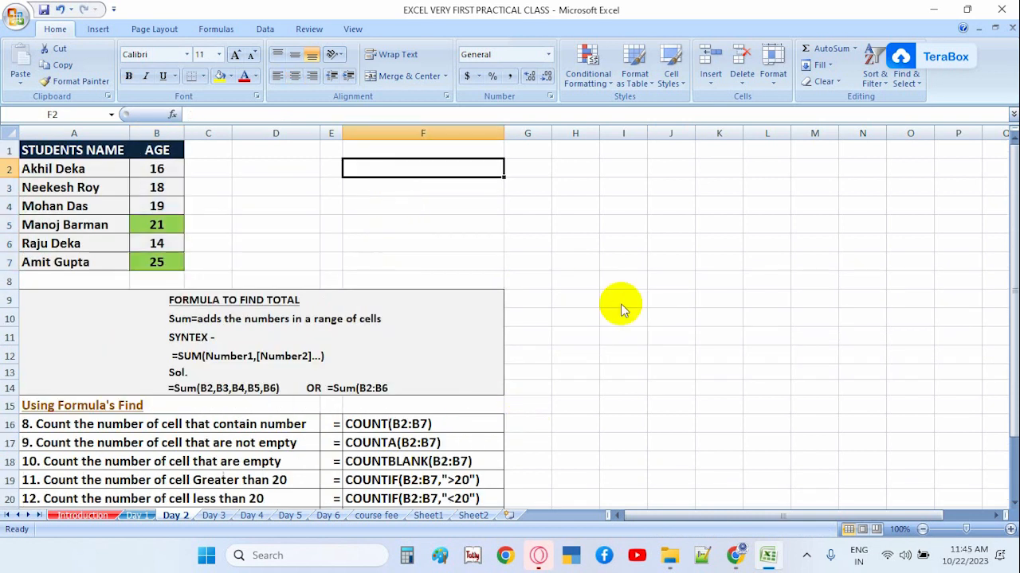
text(=counti)
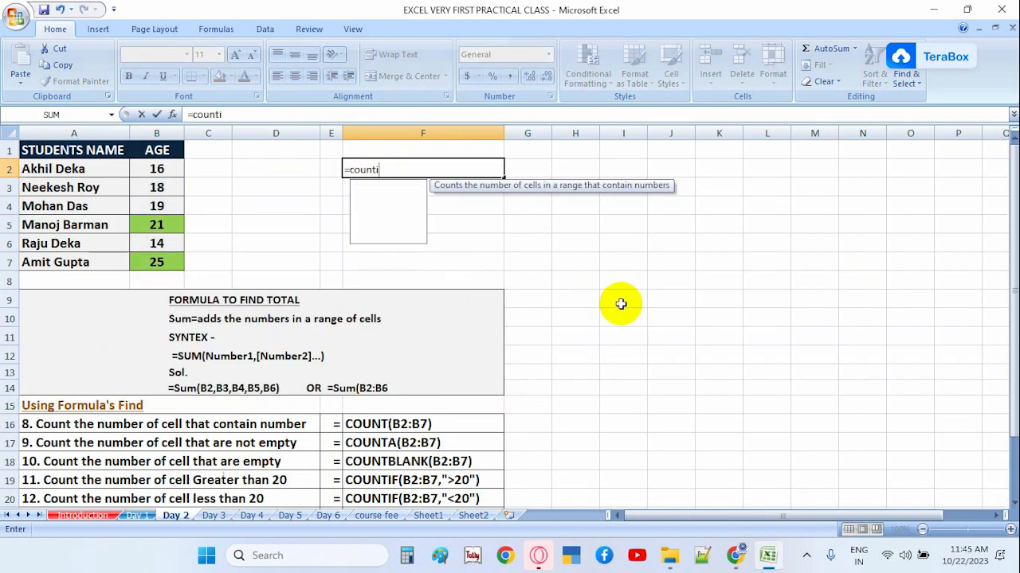
text(f)
key(Tab)
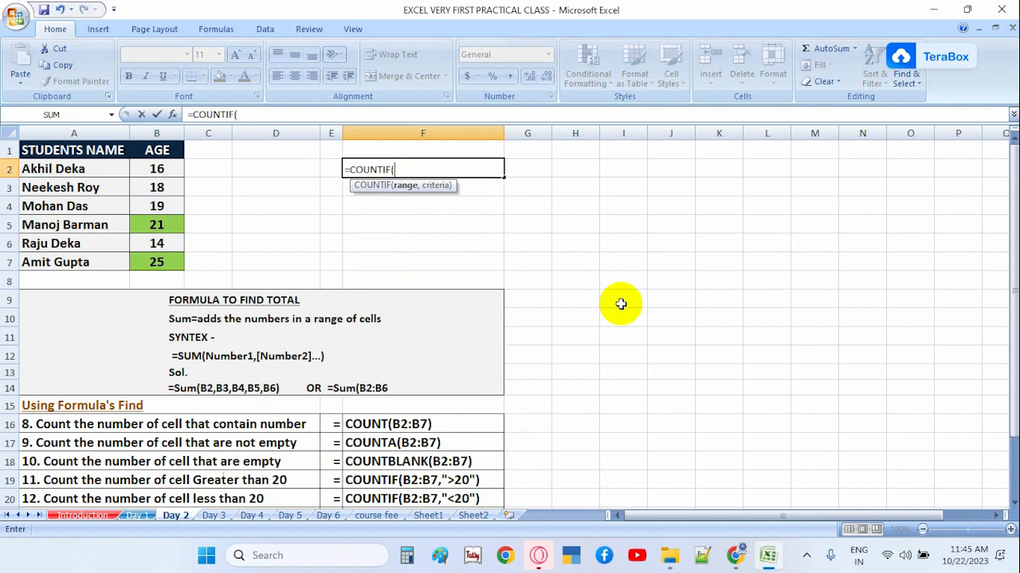
key(BackSpace)
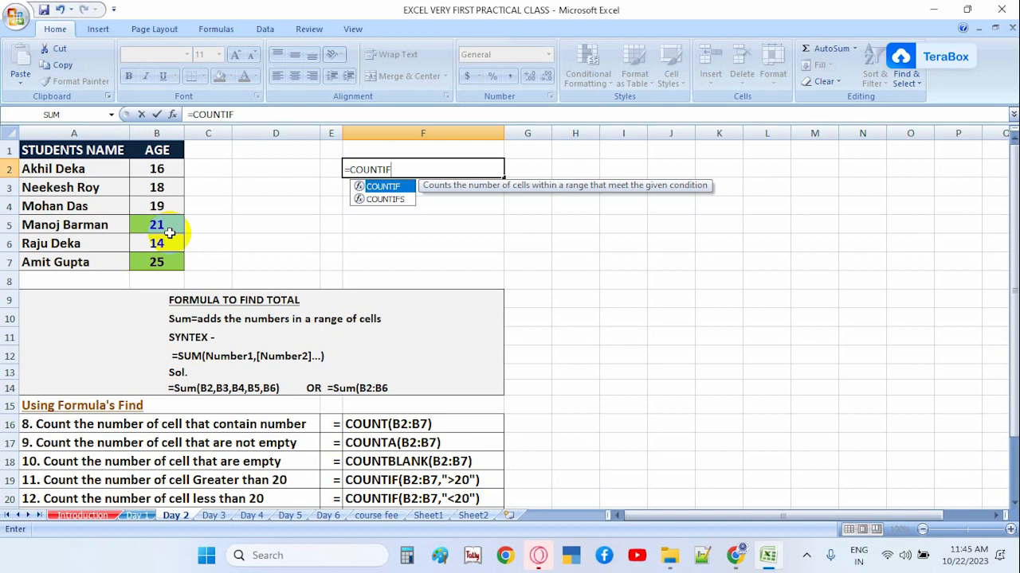
text(()
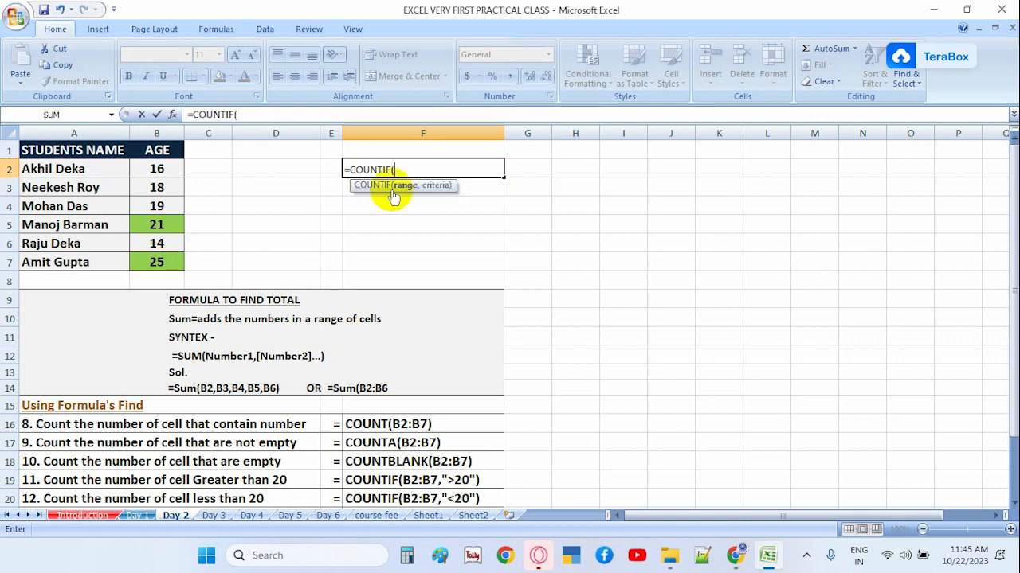
drag(159, 170, 145, 266)
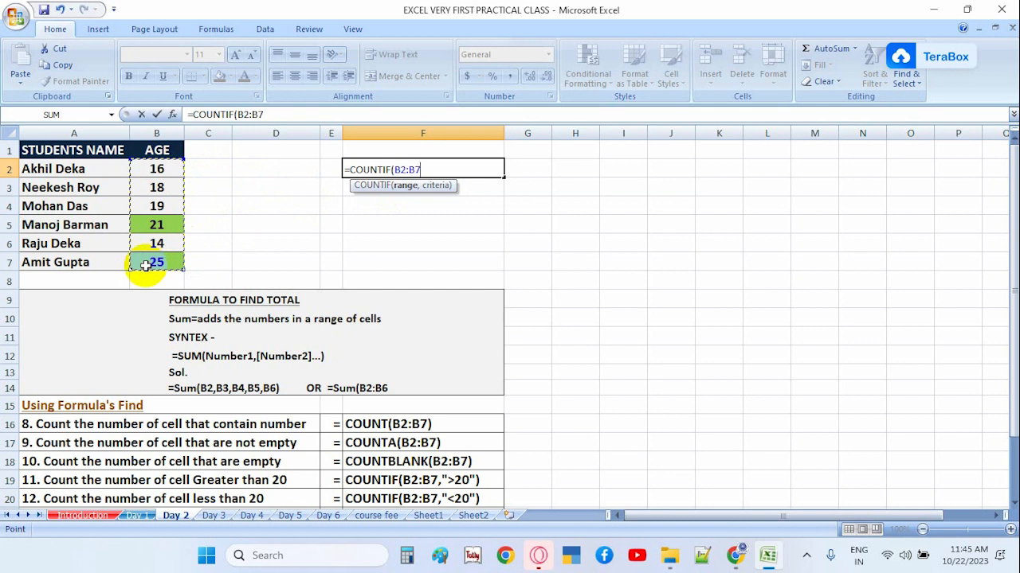
text(,">20)
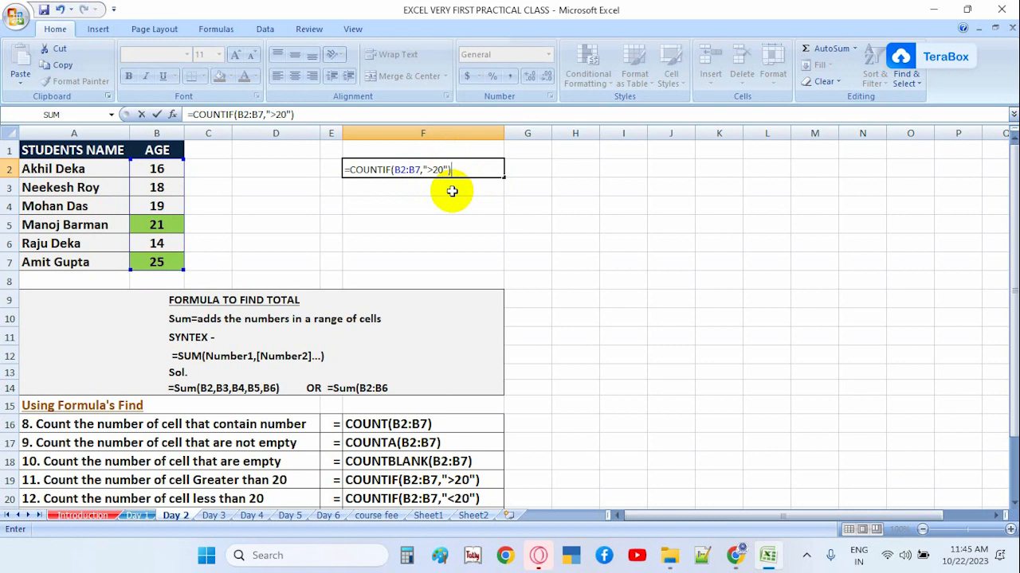
key(Return)
Format the COUNTIF result in F2 as bold with font size 14.
click(484, 169)
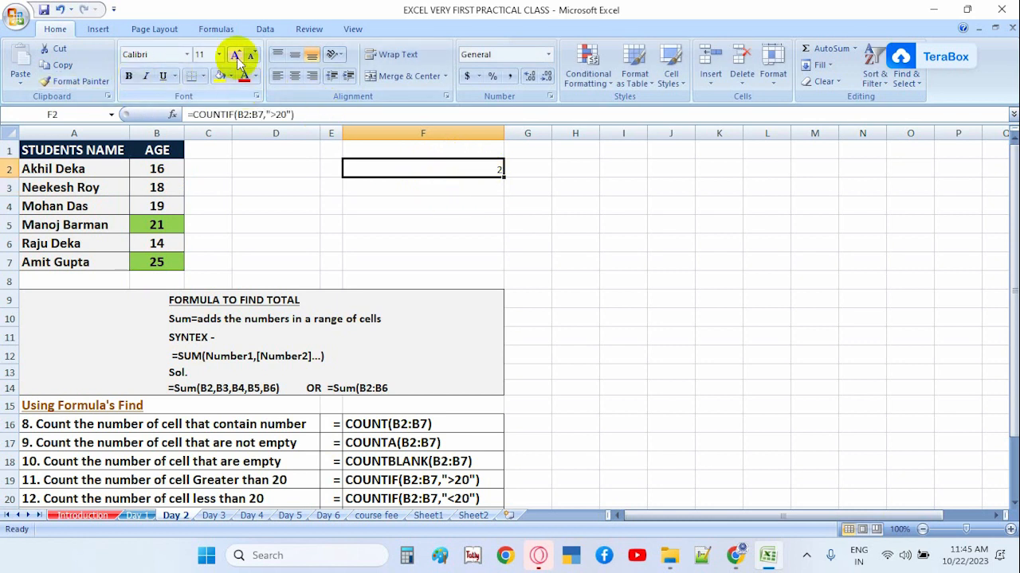
click(130, 76)
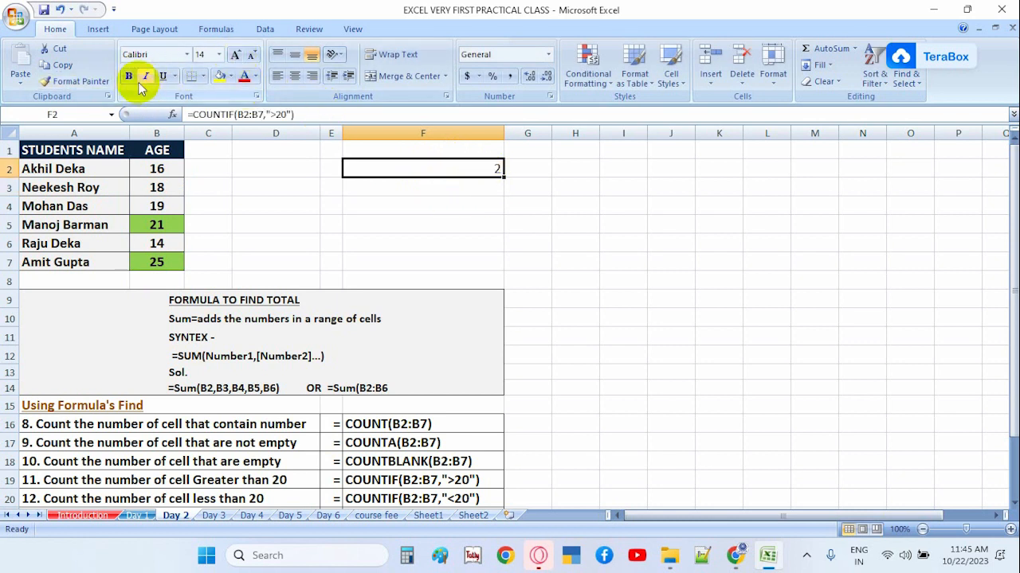
click(307, 213)
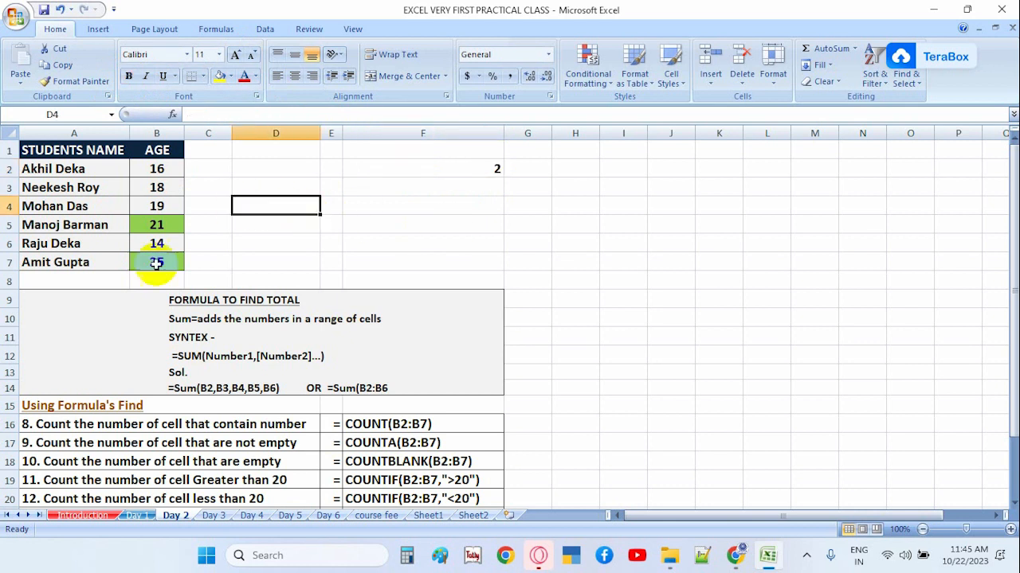
Try the age 25 in B3 to test the greater-than-20 count, and undo the change.
click(167, 265)
click(163, 191)
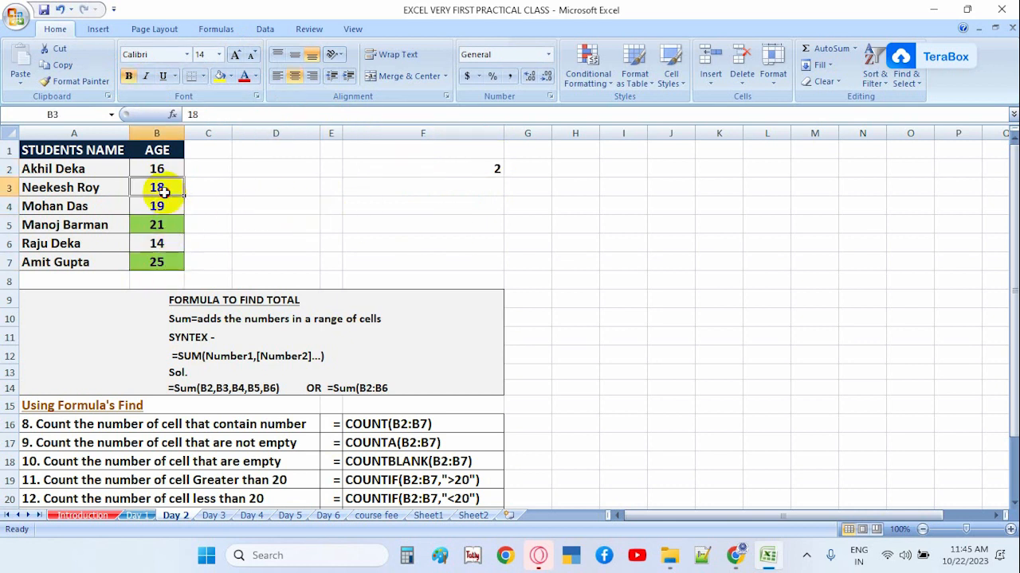
text(2)
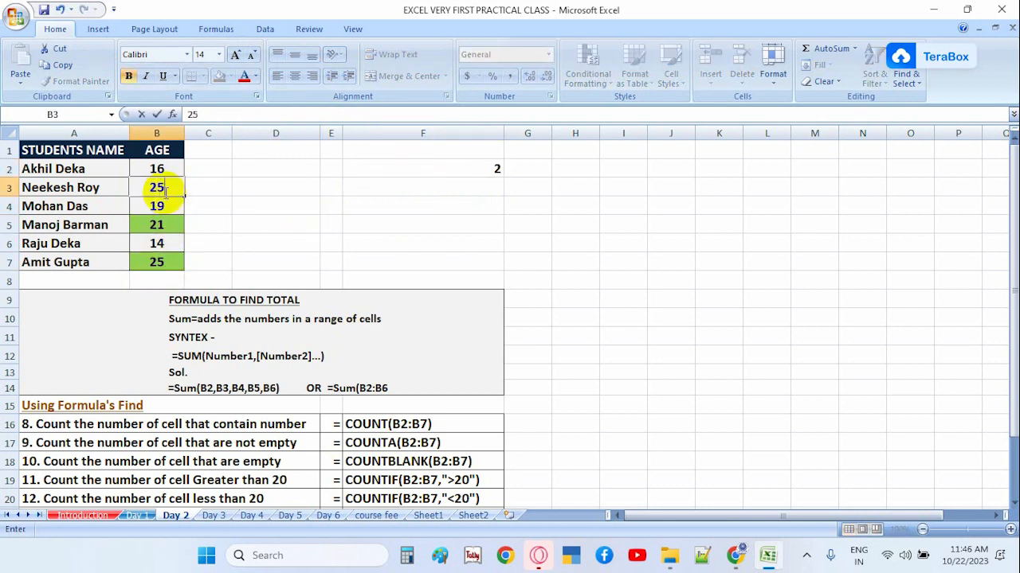
text(5)
key(Return)
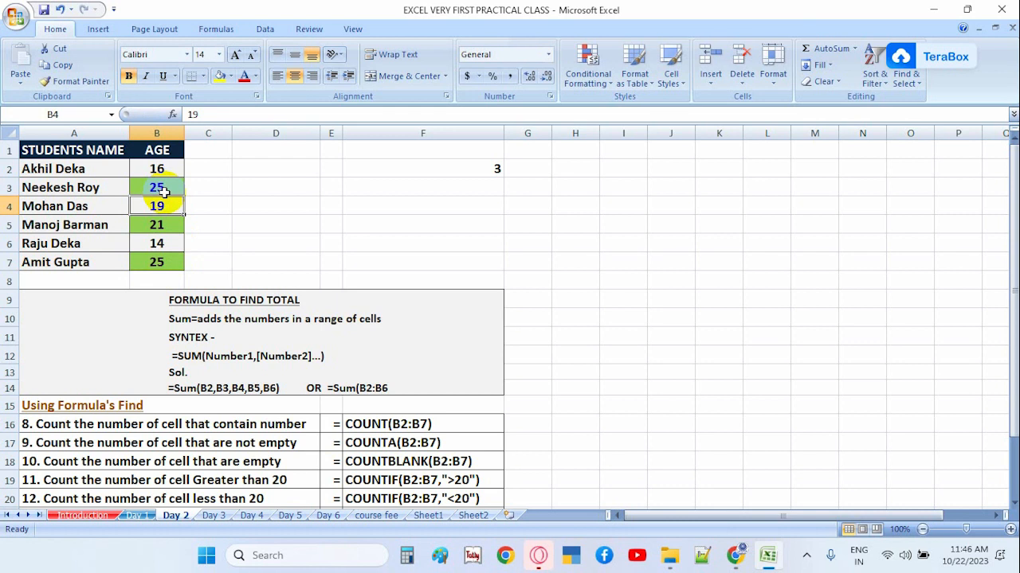
key(ctrl+z)
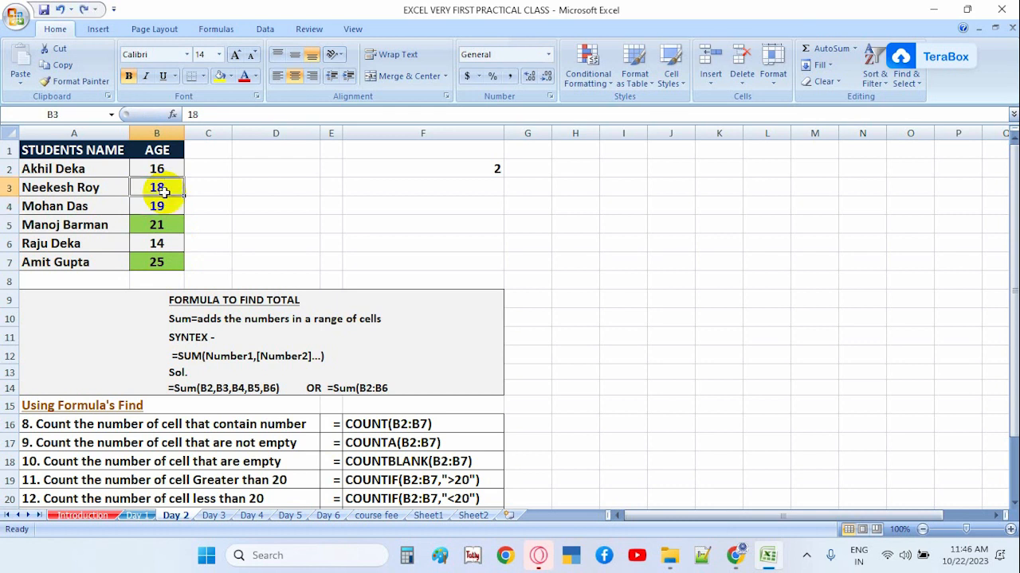
Enter the formula =COUNTIF(B2:B7,"20") in F3 for exercise 12.
click(483, 196)
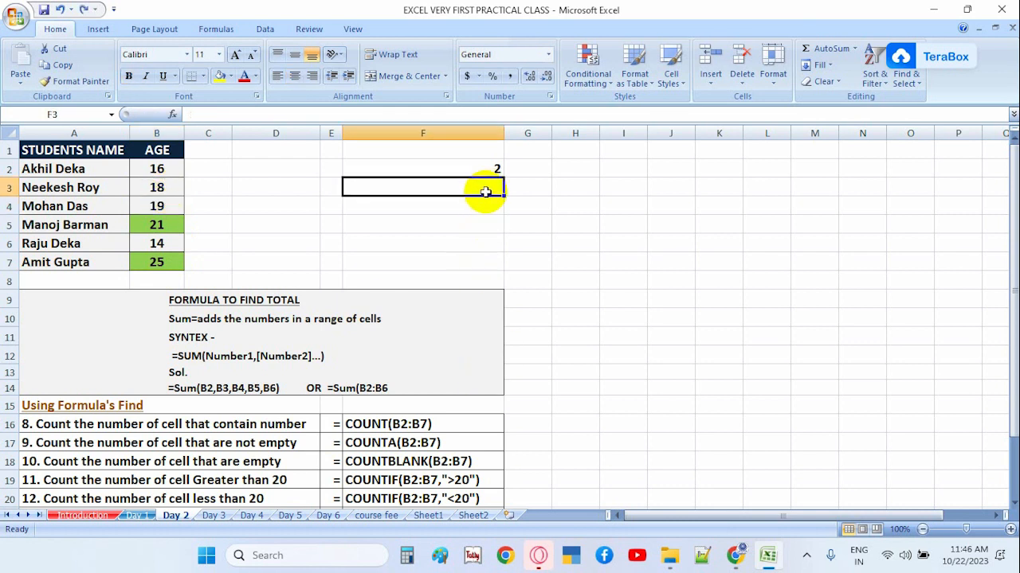
scroll(547, 453, down, 3)
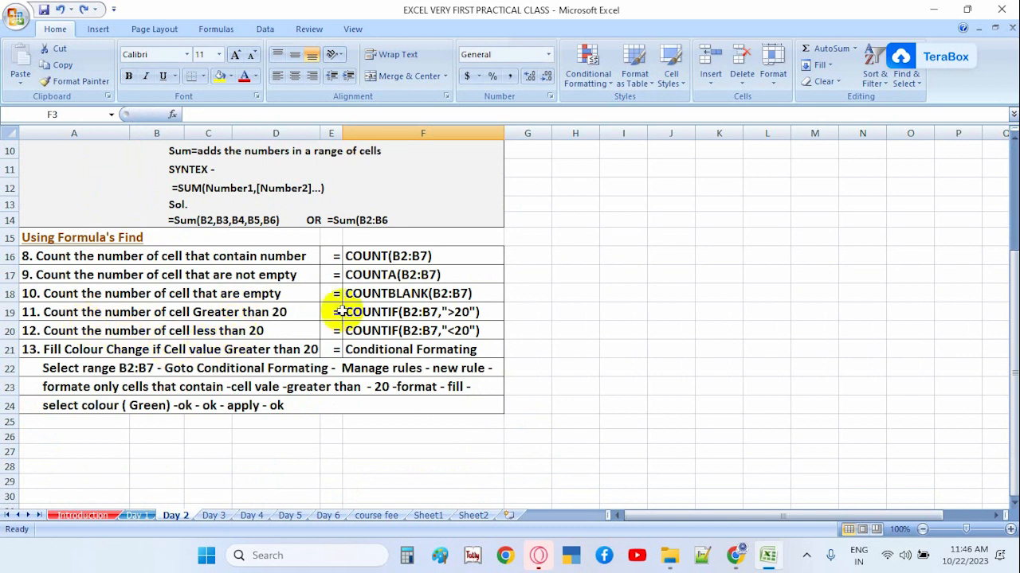
scroll(653, 357, up, 3)
text(=)
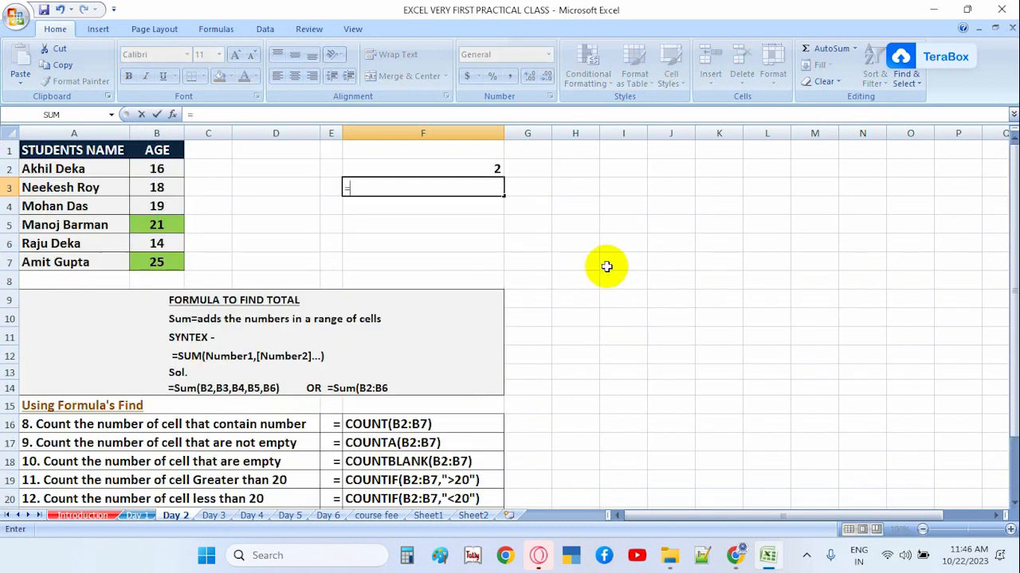
text(counti)
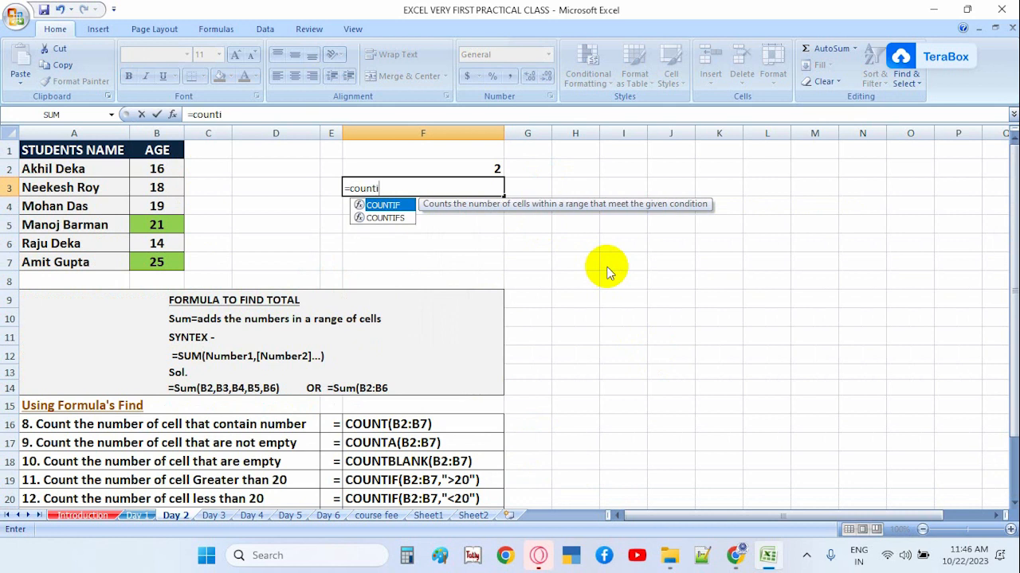
text(f)
key(Tab)
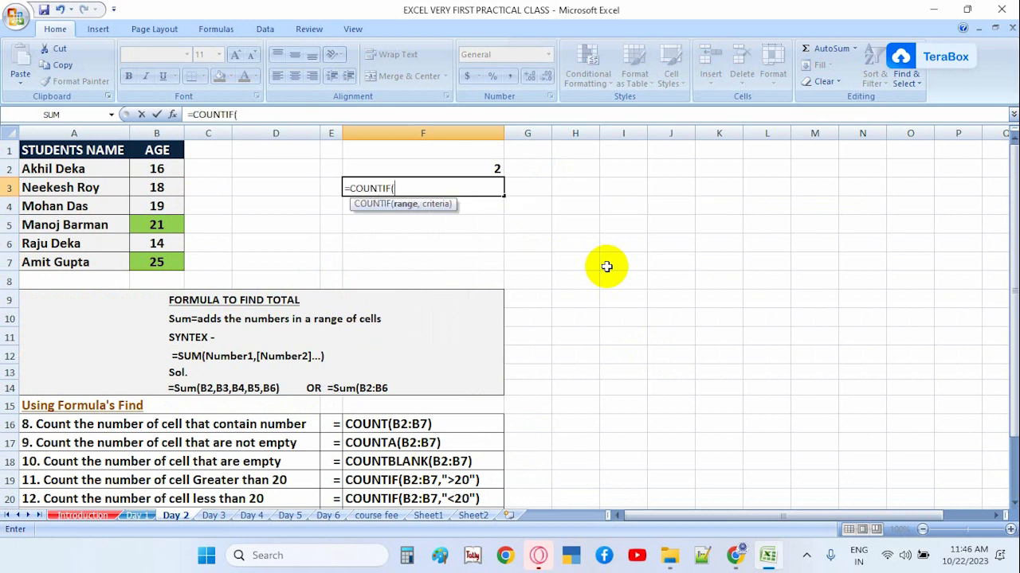
drag(164, 171, 175, 260)
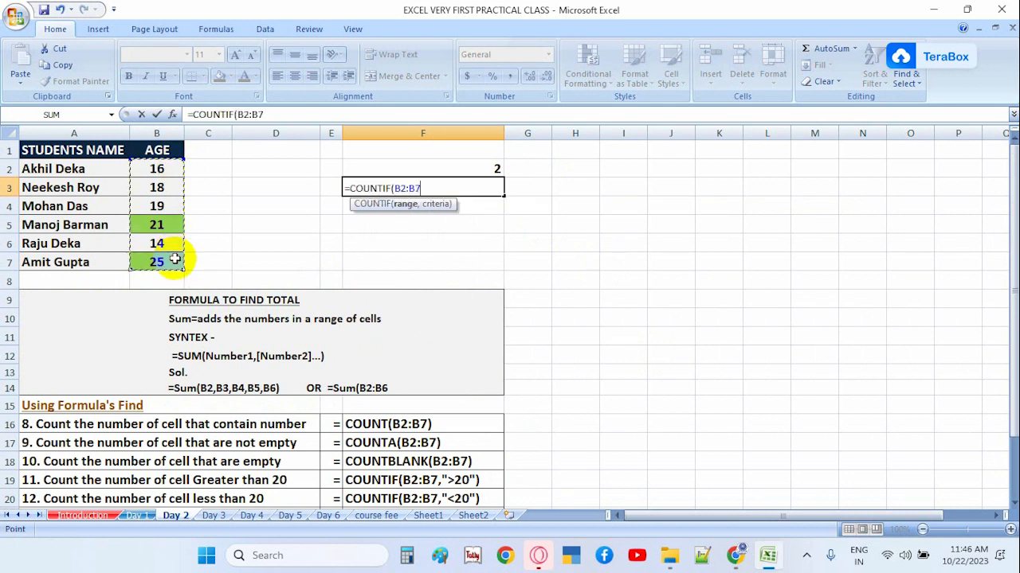
text(>)
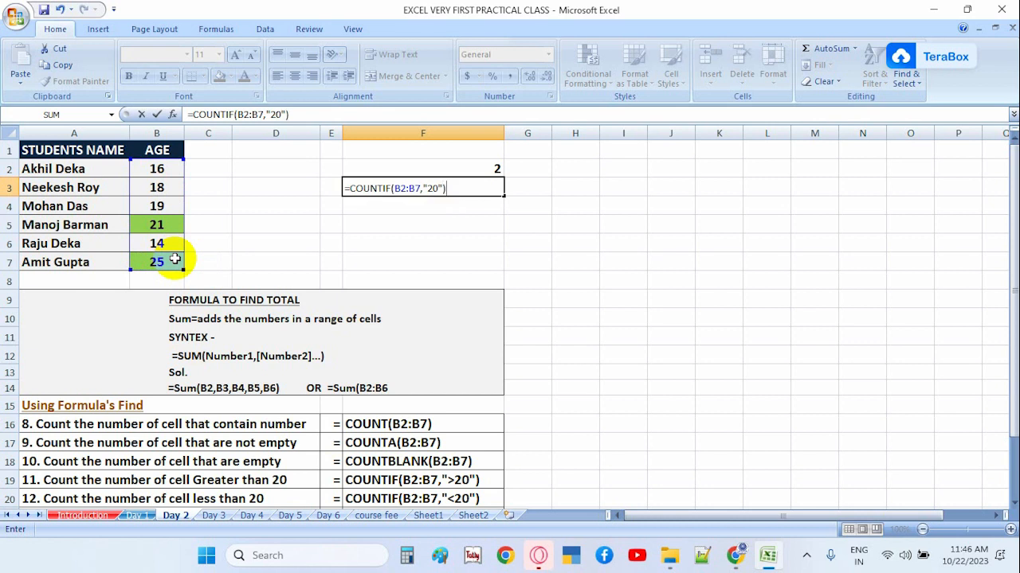
key(Return)
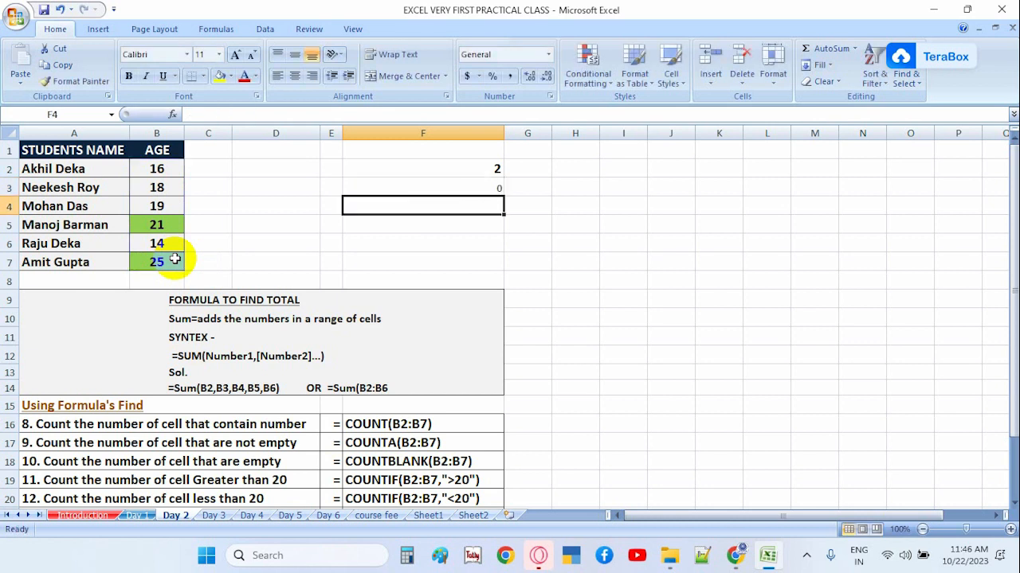
Correct the criteria of the COUNTIF formula in F3 to "<20" so that it counts the ages less than 20.
click(473, 190)
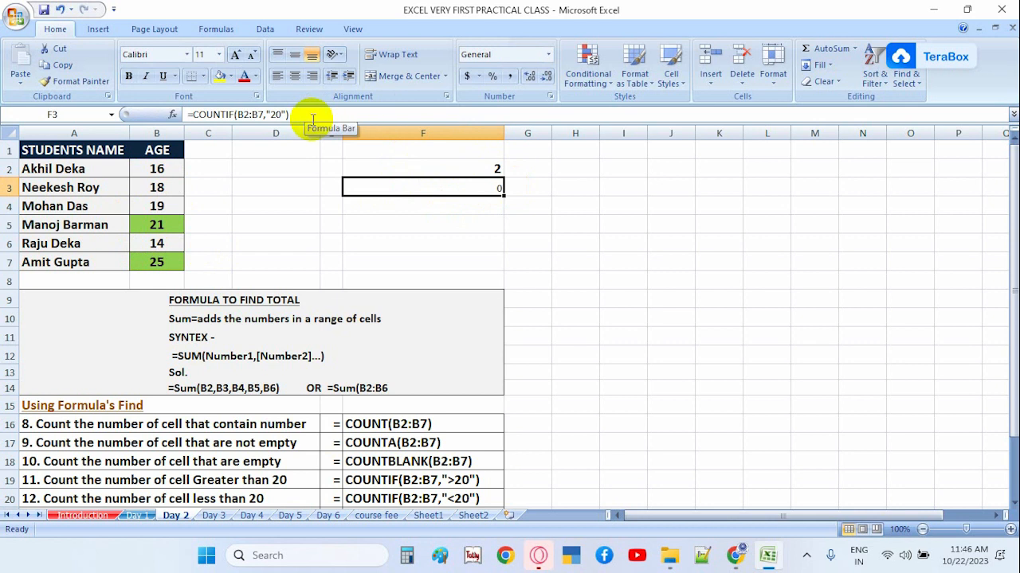
click(272, 115)
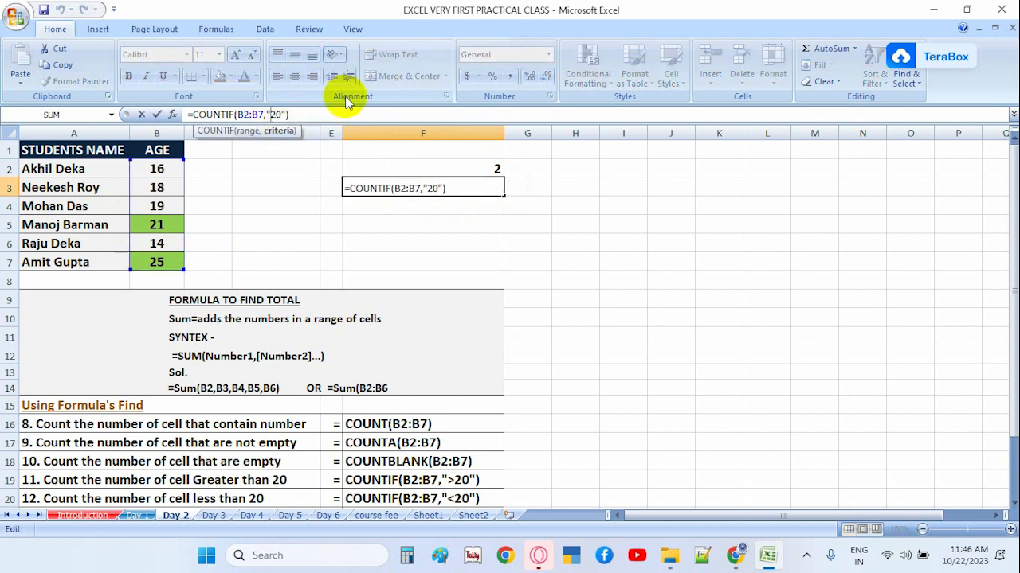
text(>)
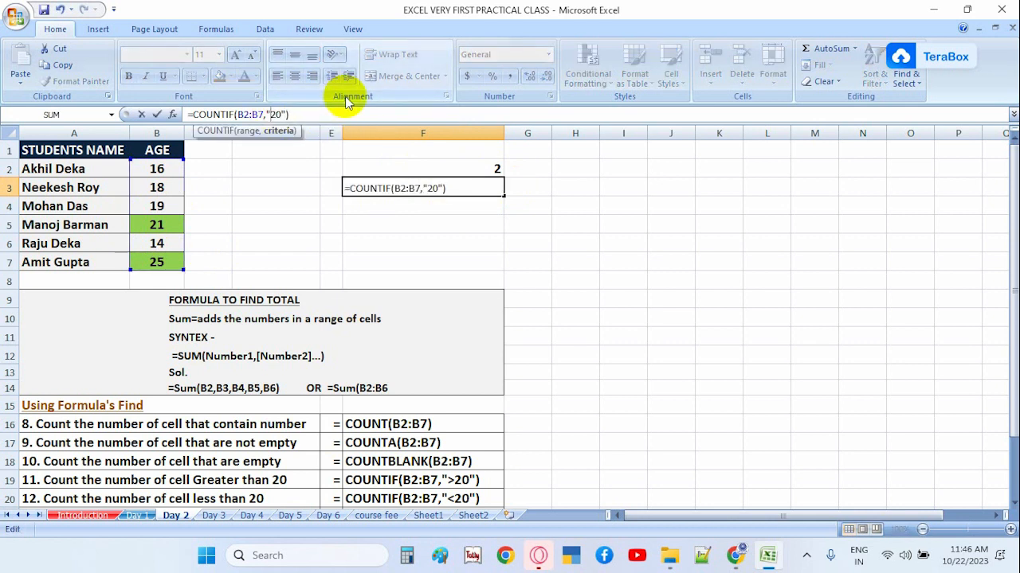
key(Return)
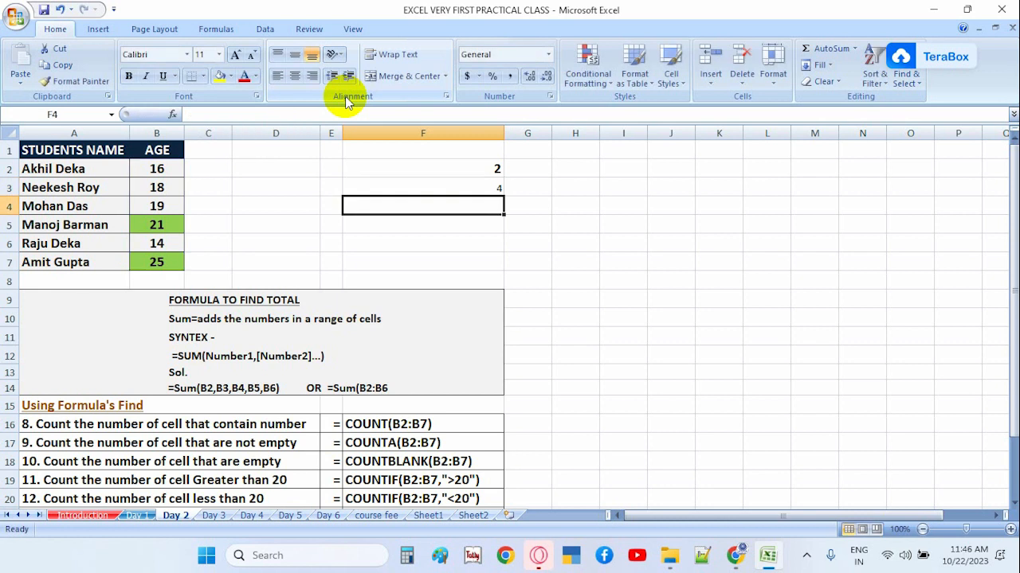
Format the COUNTIF result in F3 as bold with font size 14.
click(485, 185)
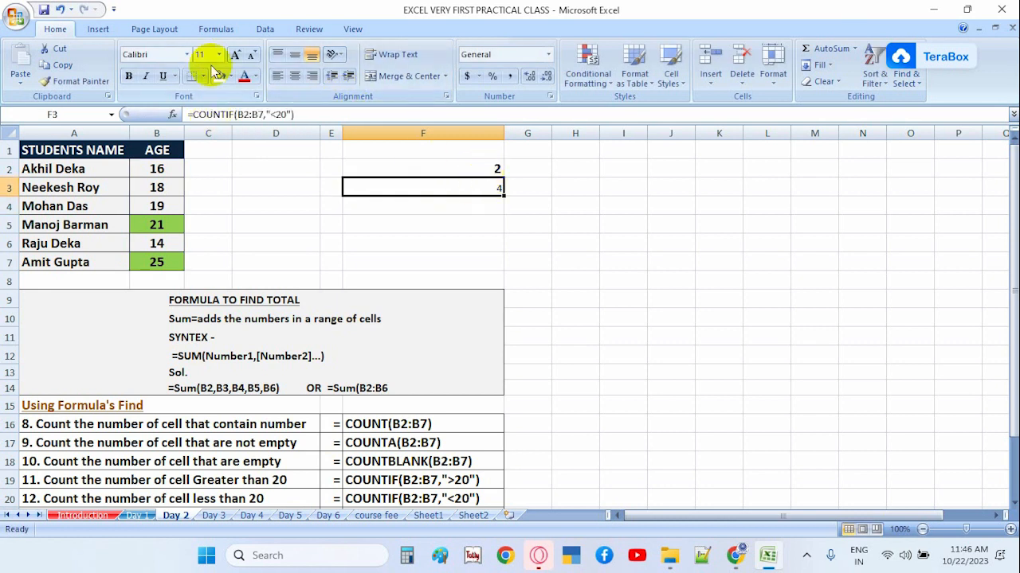
click(128, 76)
click(235, 54)
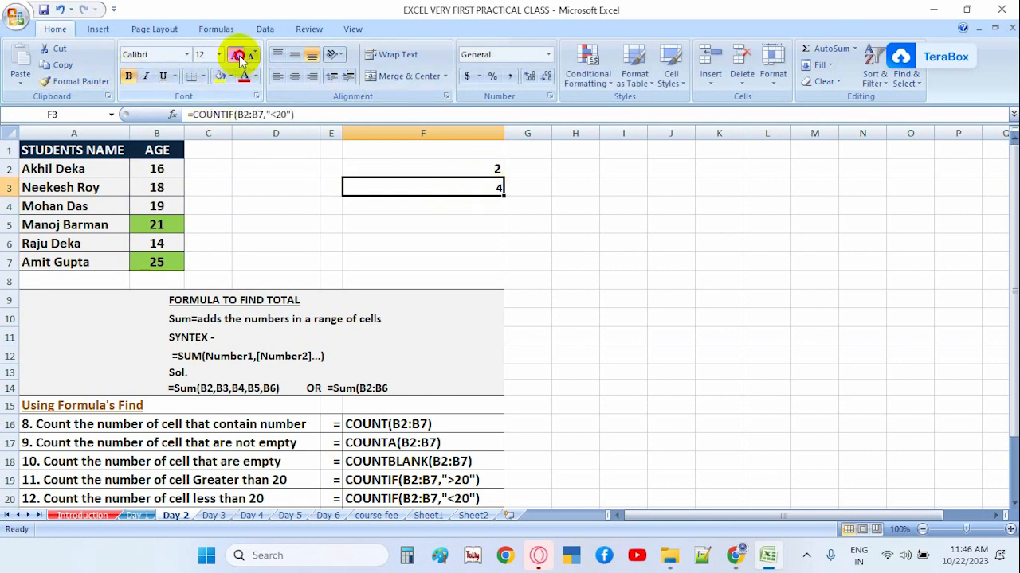
click(235, 54)
click(624, 238)
Check the ages less than 20 one by one in B2, B3, B4 and B6 against the COUNTIF result in F3.
click(155, 170)
click(156, 188)
click(155, 204)
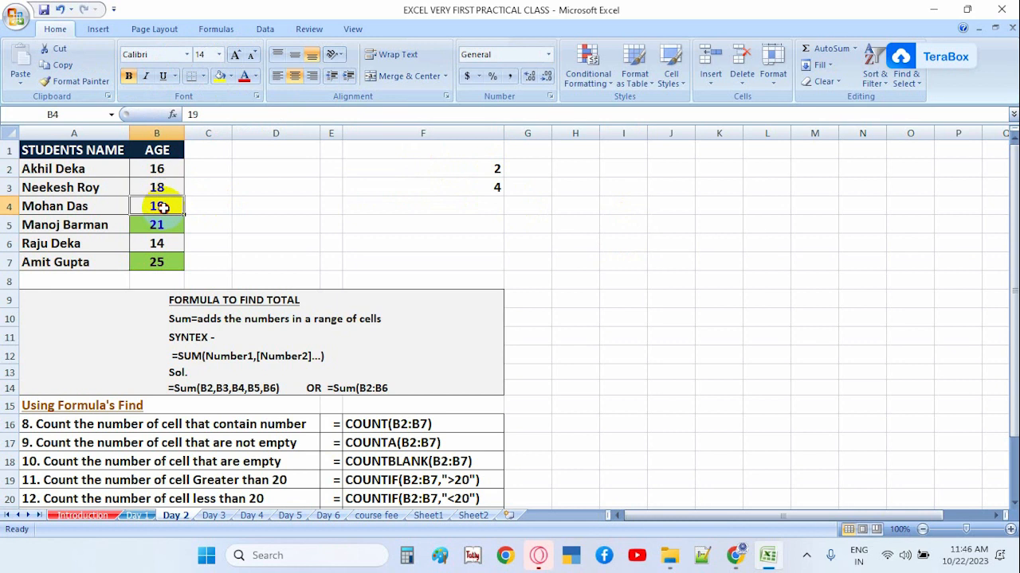
click(158, 244)
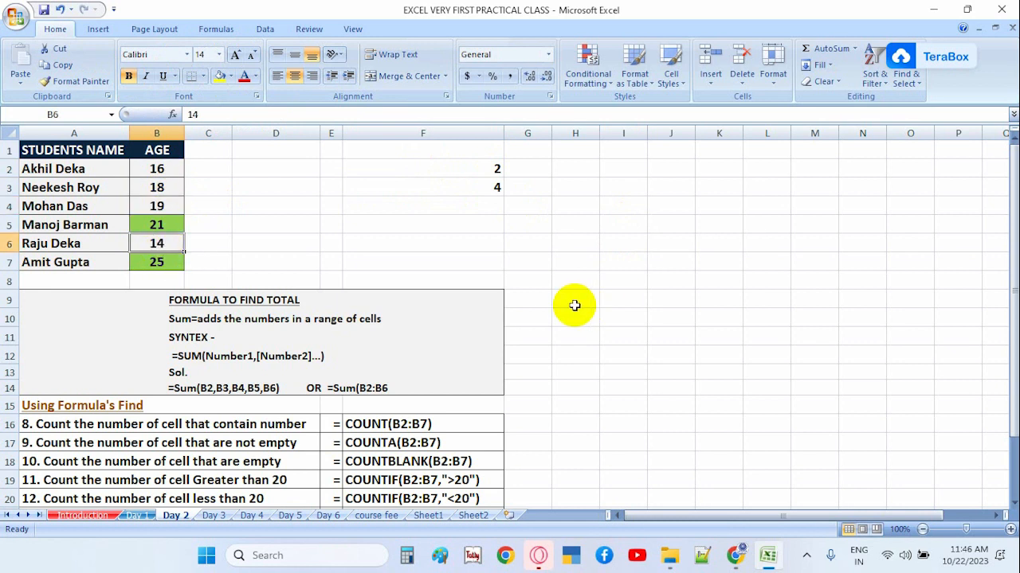
Read exercise 13 on changing the fill colour of values greater than 20, and compare it with the coloured ages in B2:B7.
scroll(581, 269, down, 3)
scroll(576, 280, up, 3)
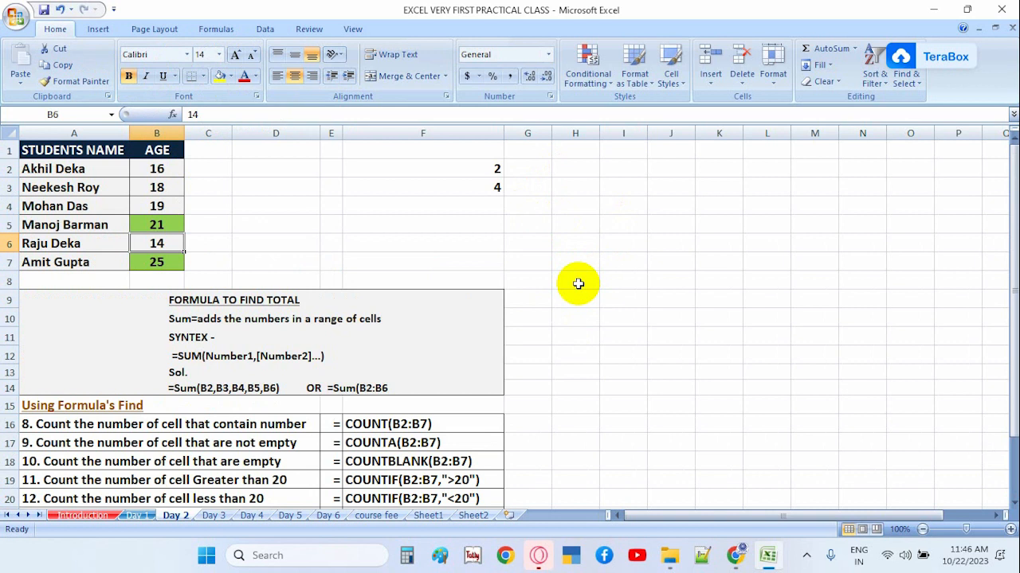
scroll(576, 280, down, 3)
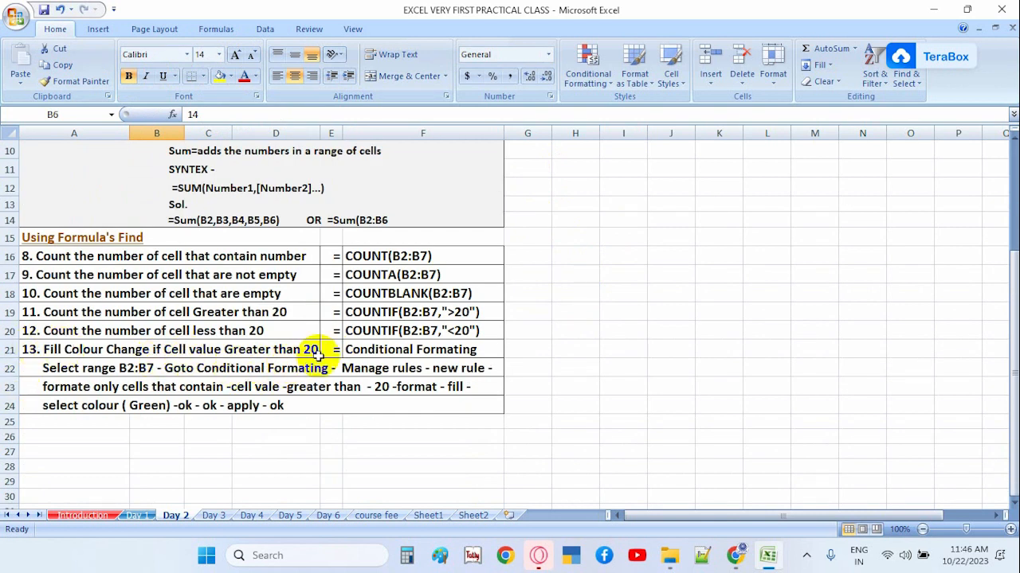
scroll(486, 366, up, 3)
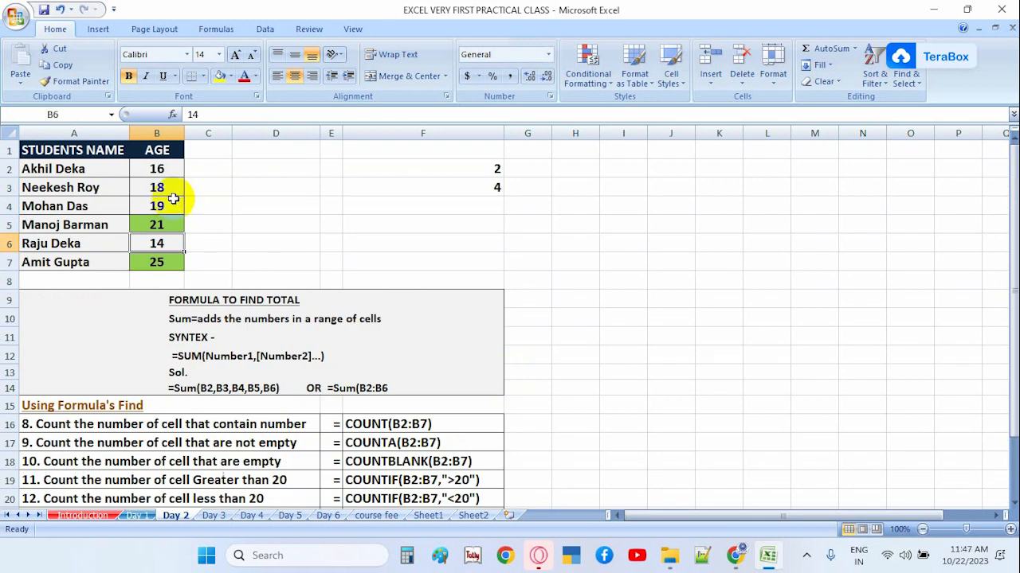
drag(157, 170, 154, 258)
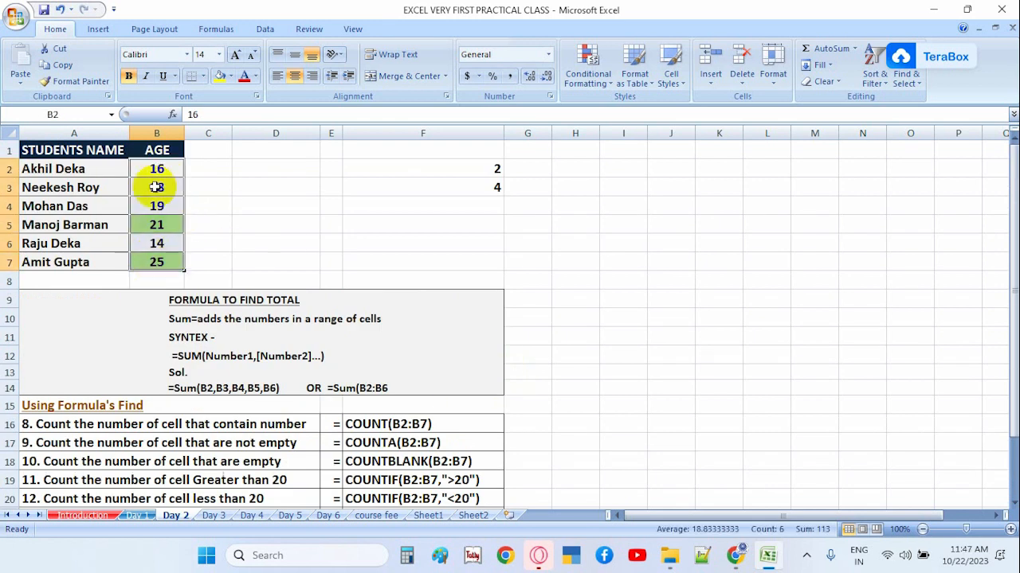
click(288, 236)
click(141, 225)
click(142, 261)
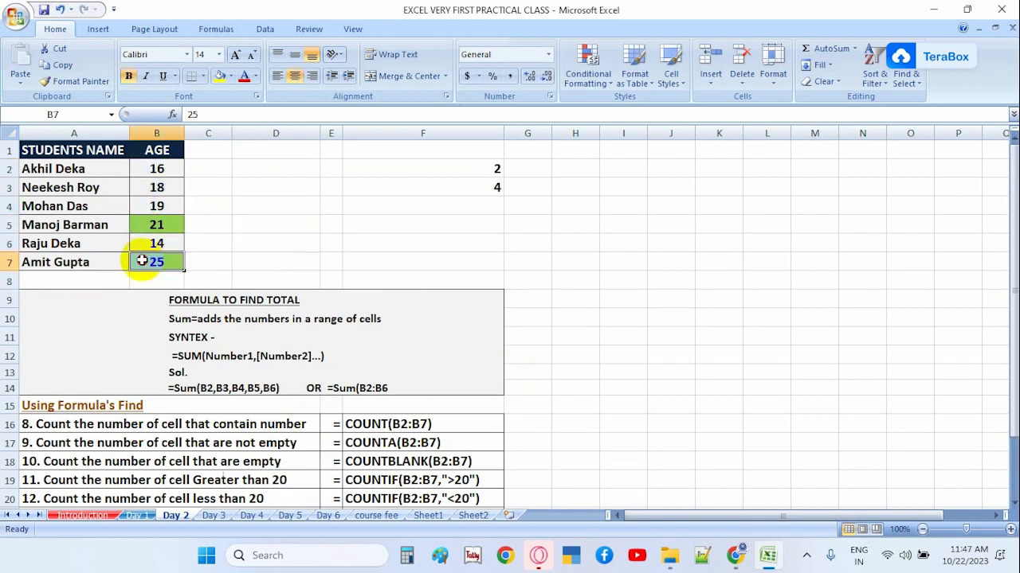
click(151, 223)
click(150, 258)
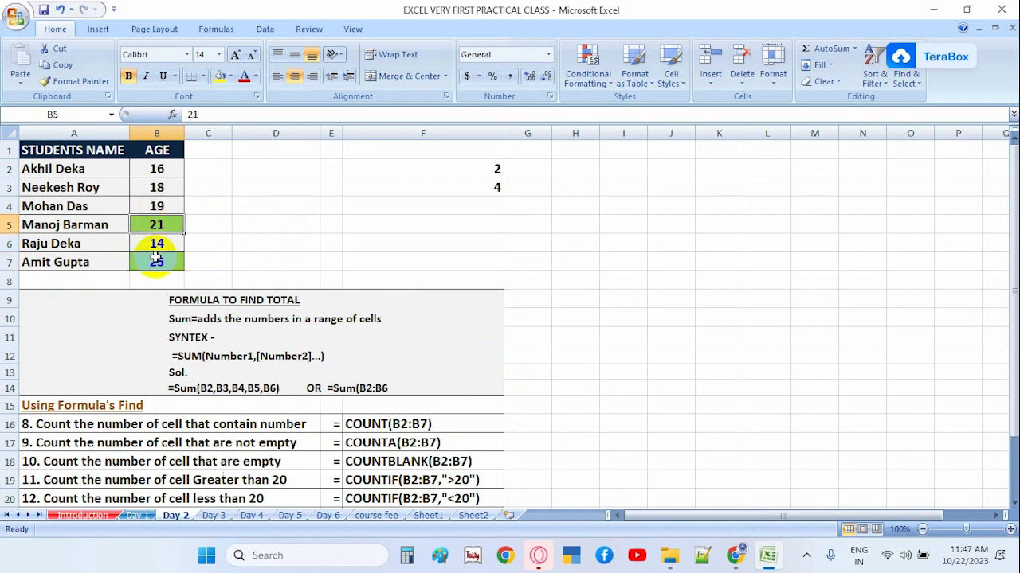
click(158, 216)
Try the age 23 in B3 to test the fill colour and both COUNTIF results, and undo the change.
click(157, 188)
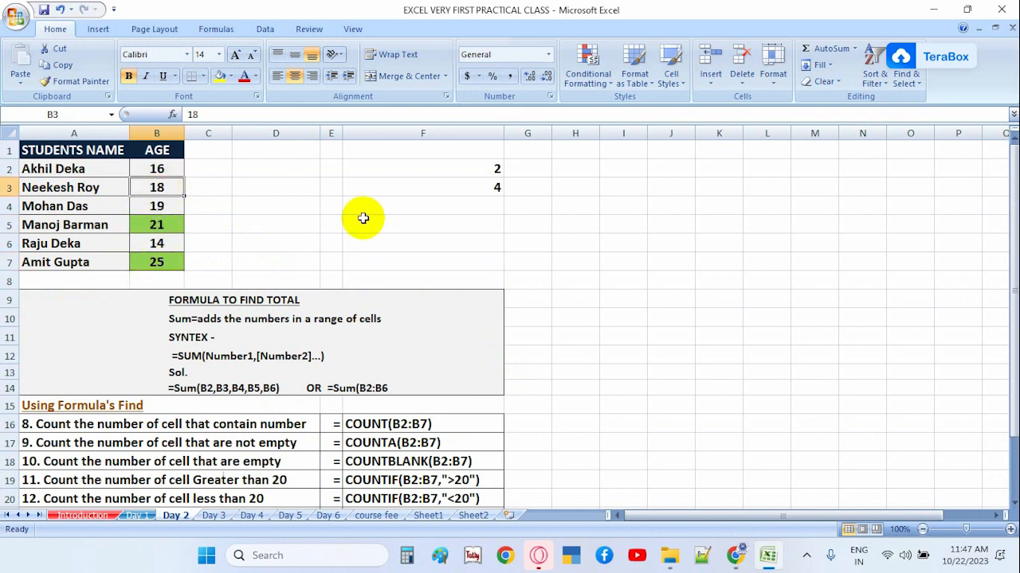
text(23)
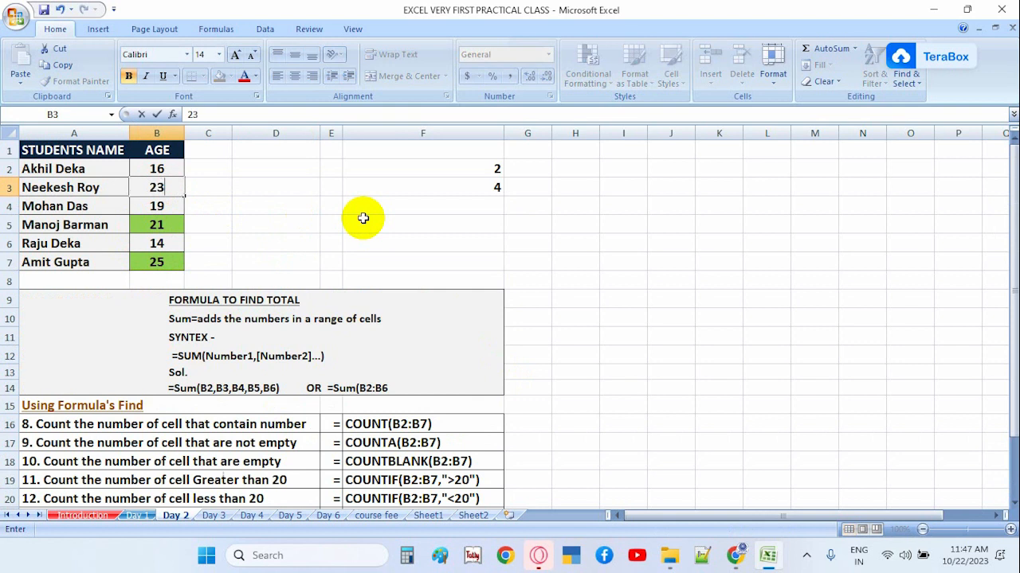
key(Return)
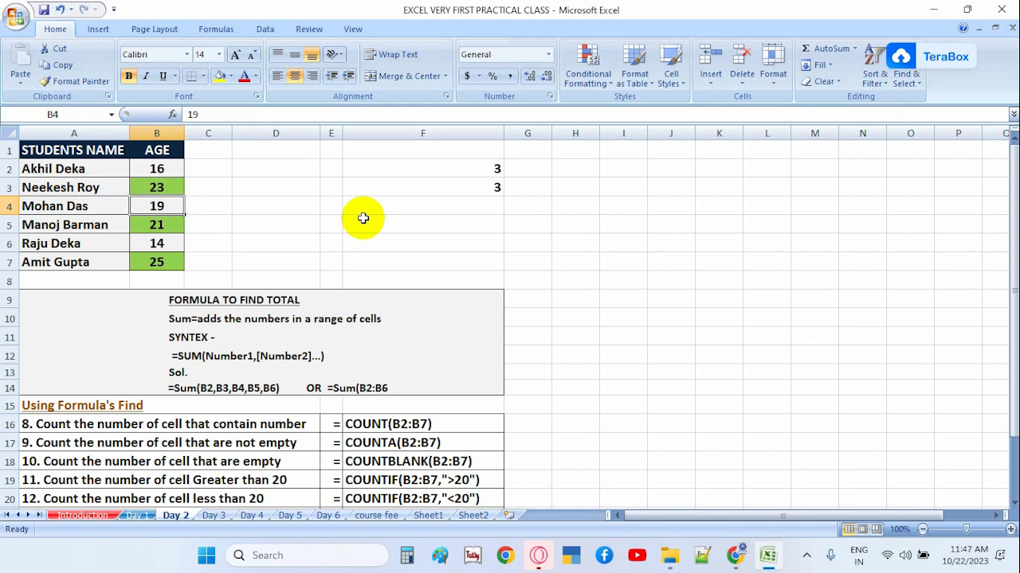
key(ctrl+z)
click(298, 206)
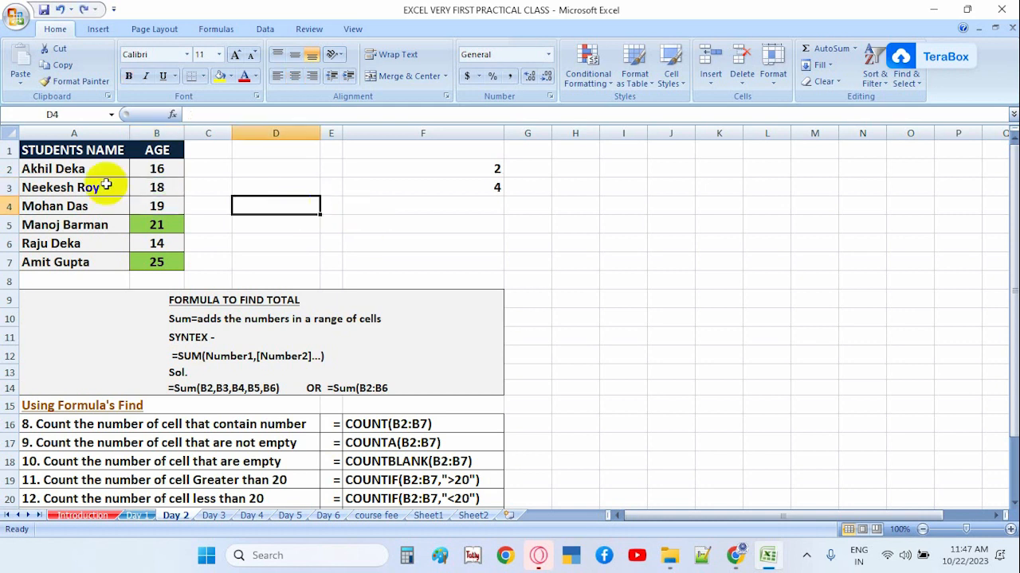
Start a new conditional formatting rule for the ages in B2:B7.
drag(154, 168, 156, 256)
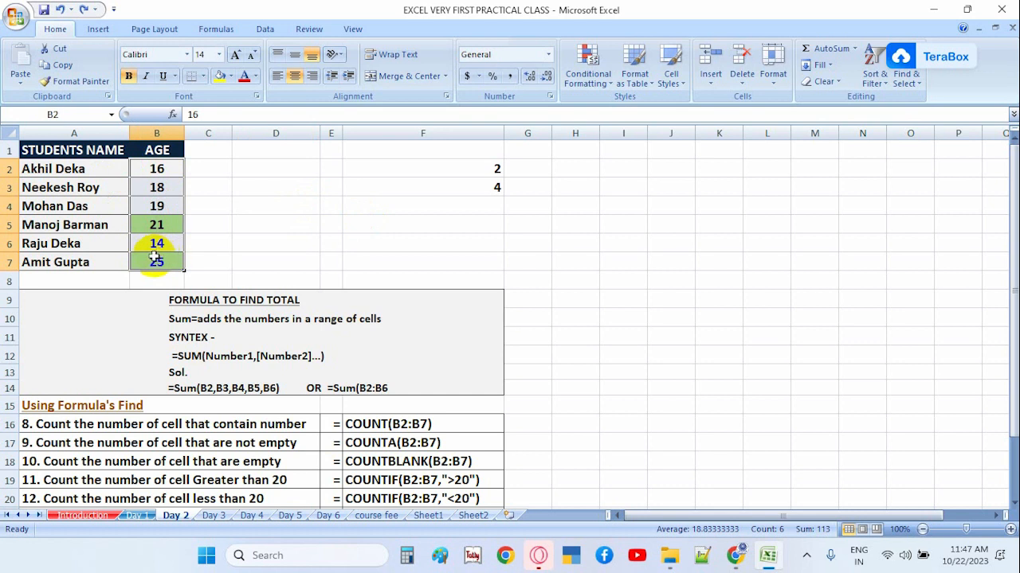
click(587, 71)
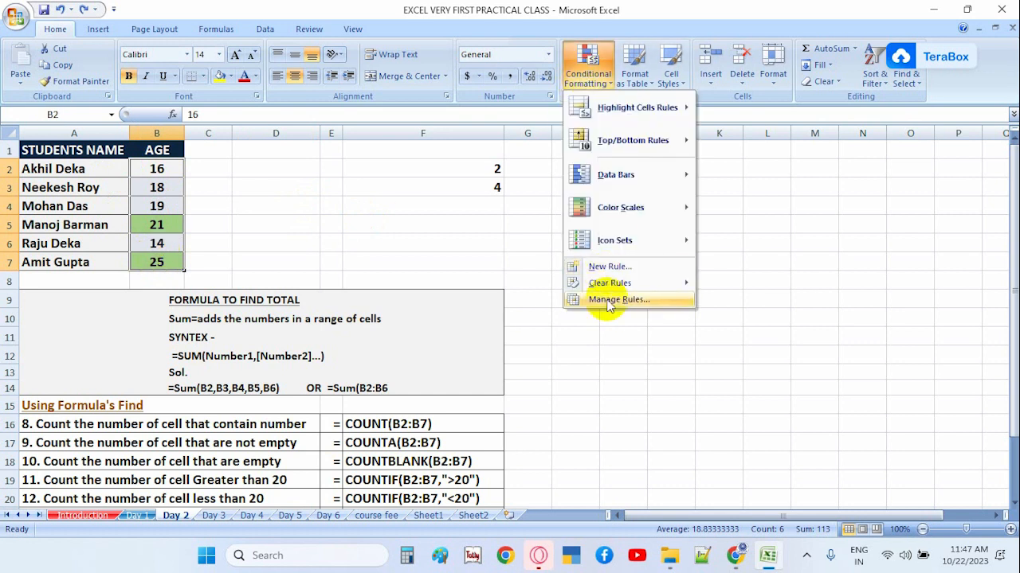
click(610, 266)
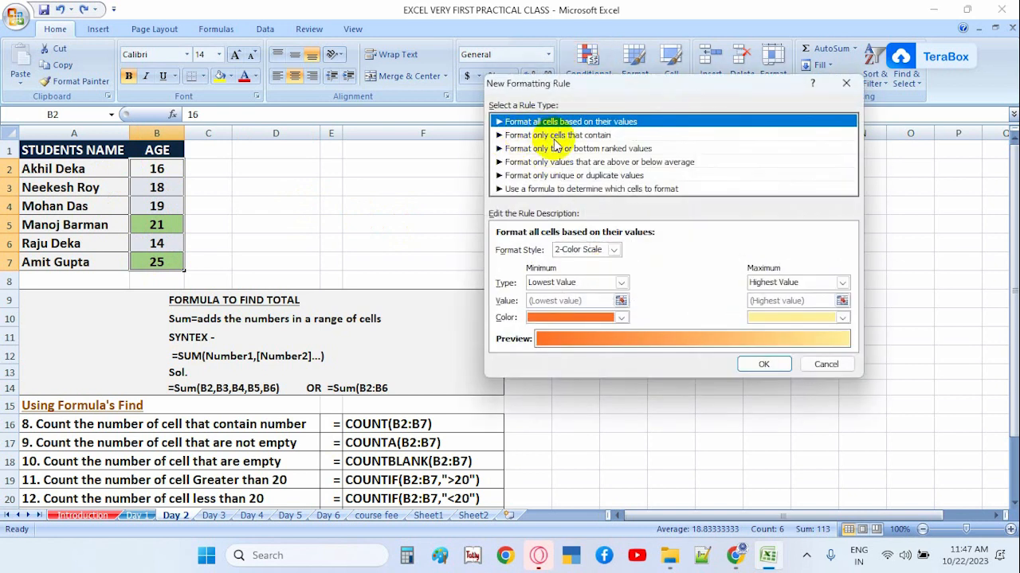
Look through the available formatting rule types, including their specific text, colour scale, top or bottom ranking and formula options.
click(584, 135)
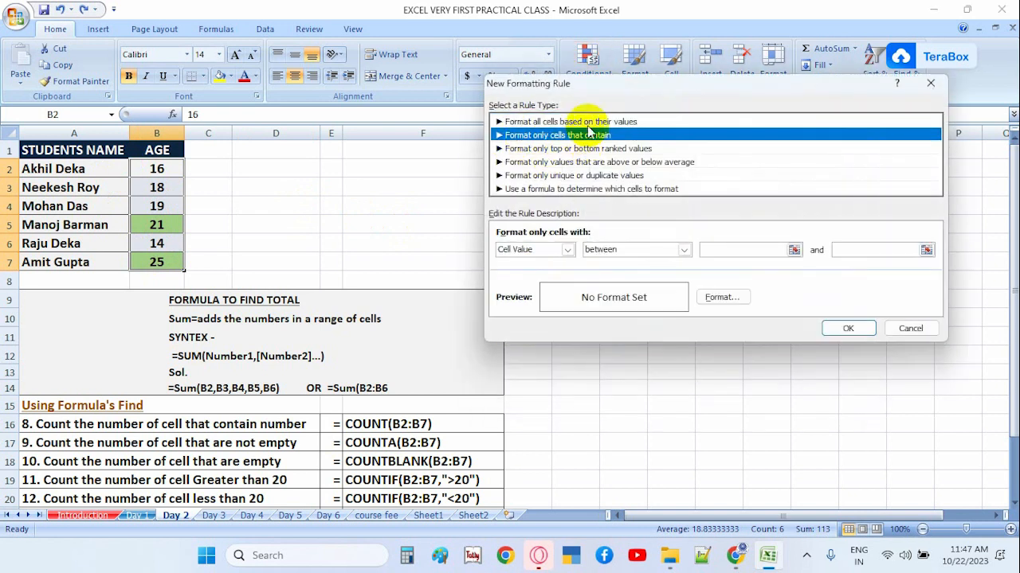
click(567, 250)
click(530, 273)
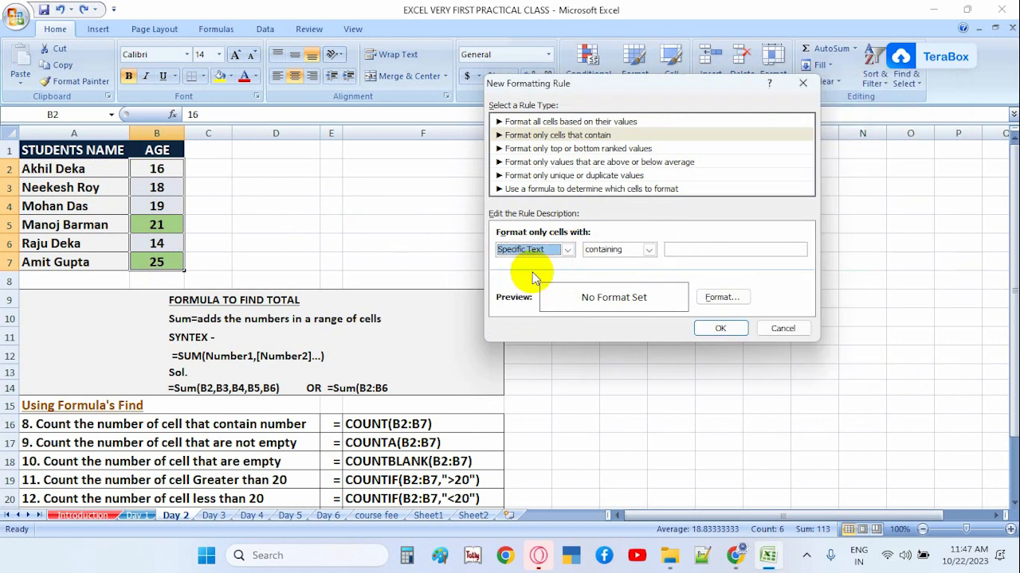
click(695, 252)
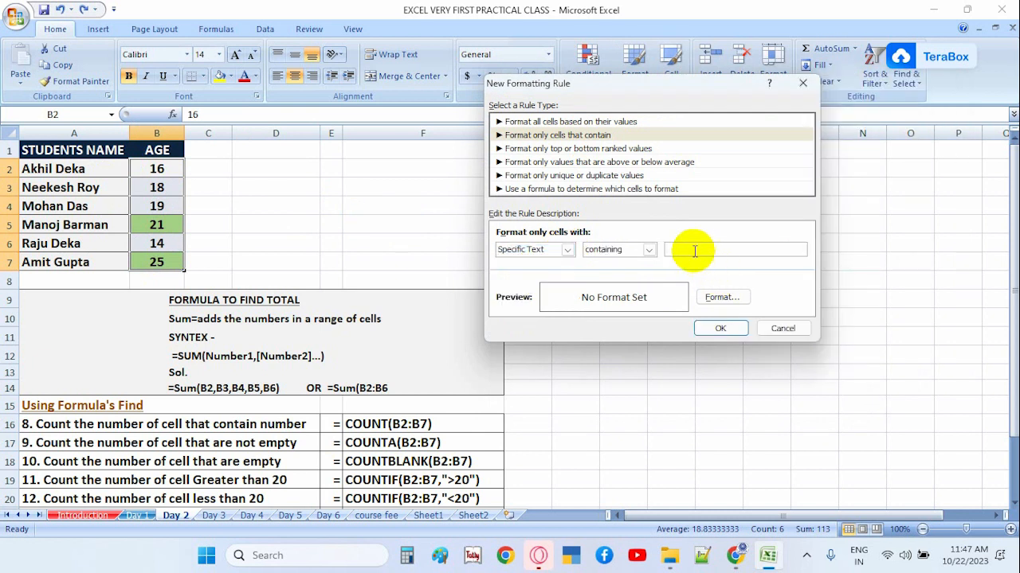
click(648, 251)
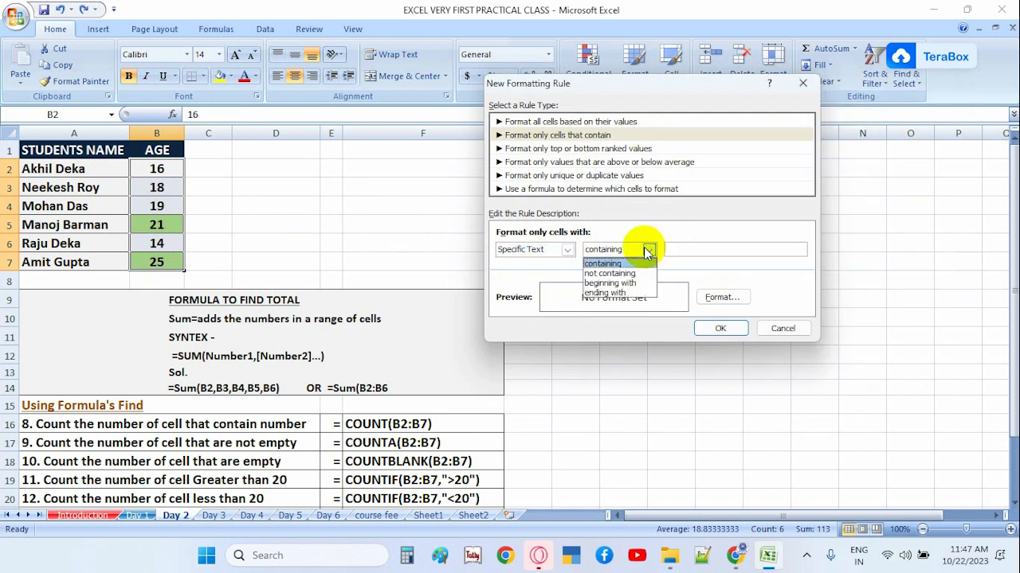
click(647, 251)
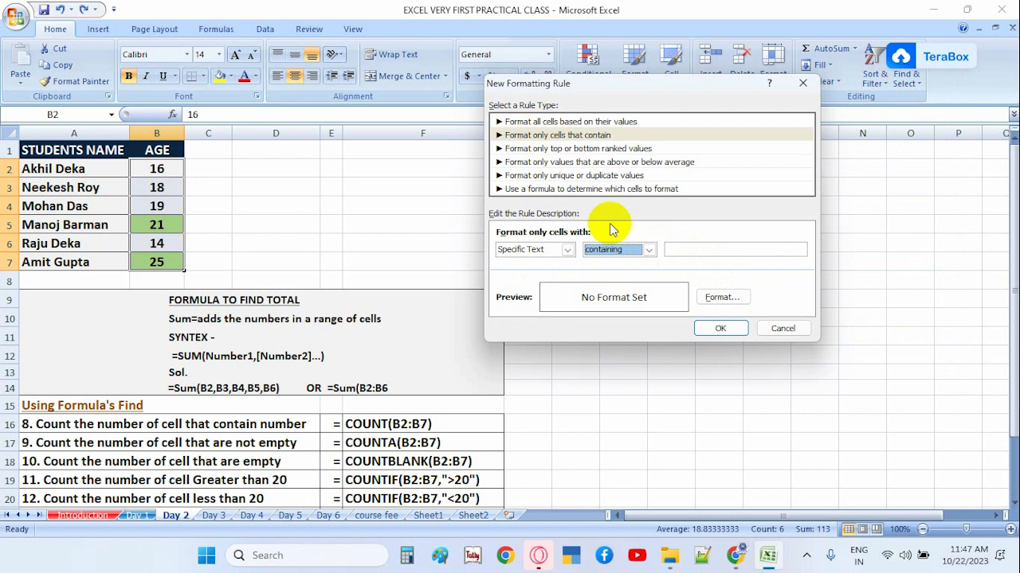
click(545, 121)
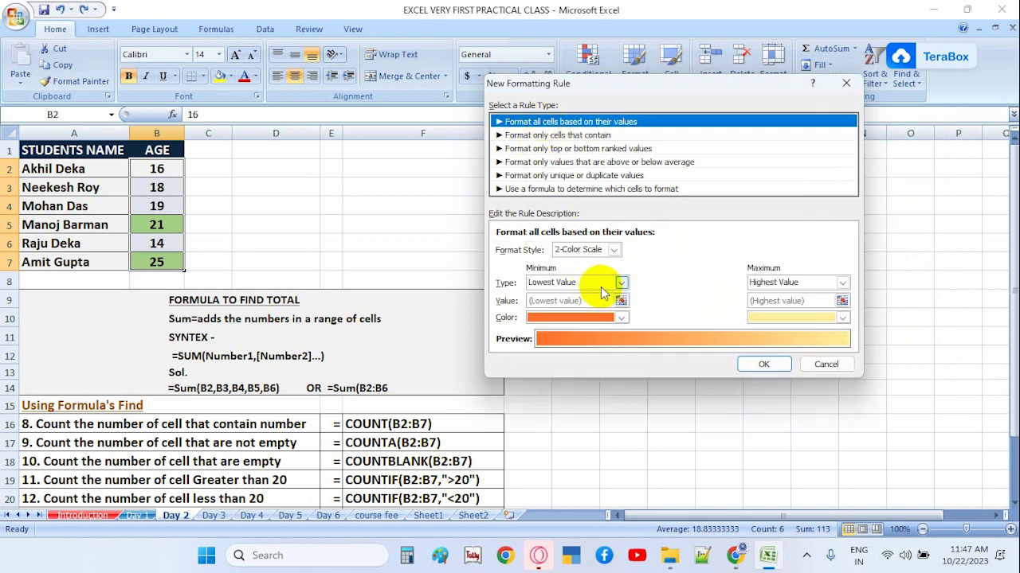
click(621, 282)
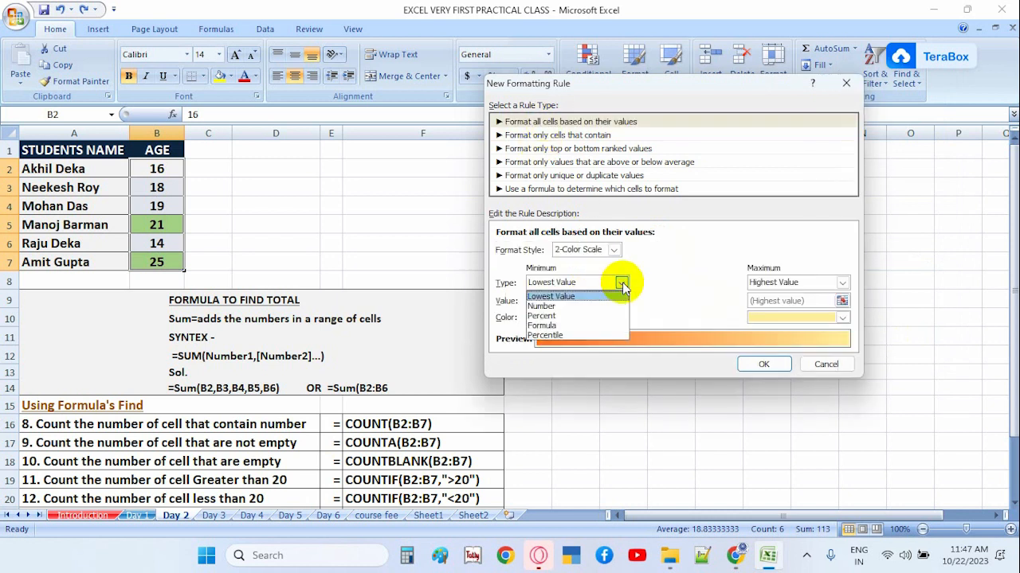
click(621, 284)
click(614, 250)
click(615, 248)
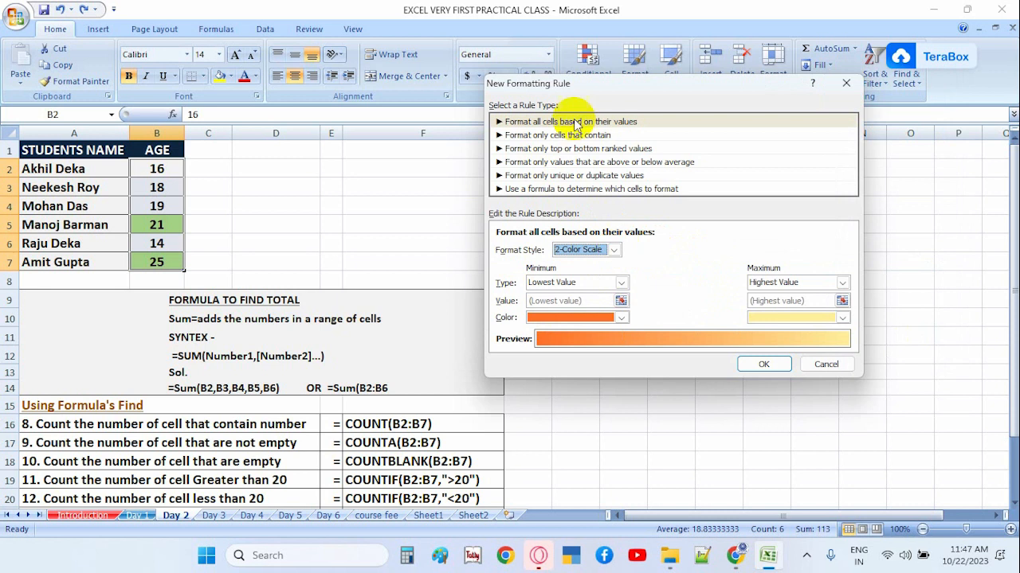
click(550, 149)
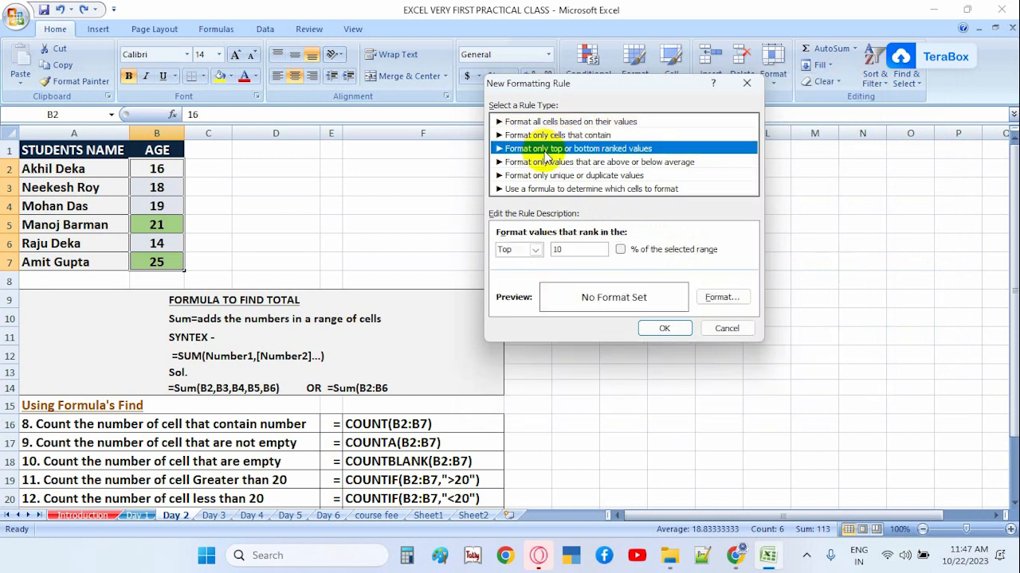
click(537, 250)
click(536, 250)
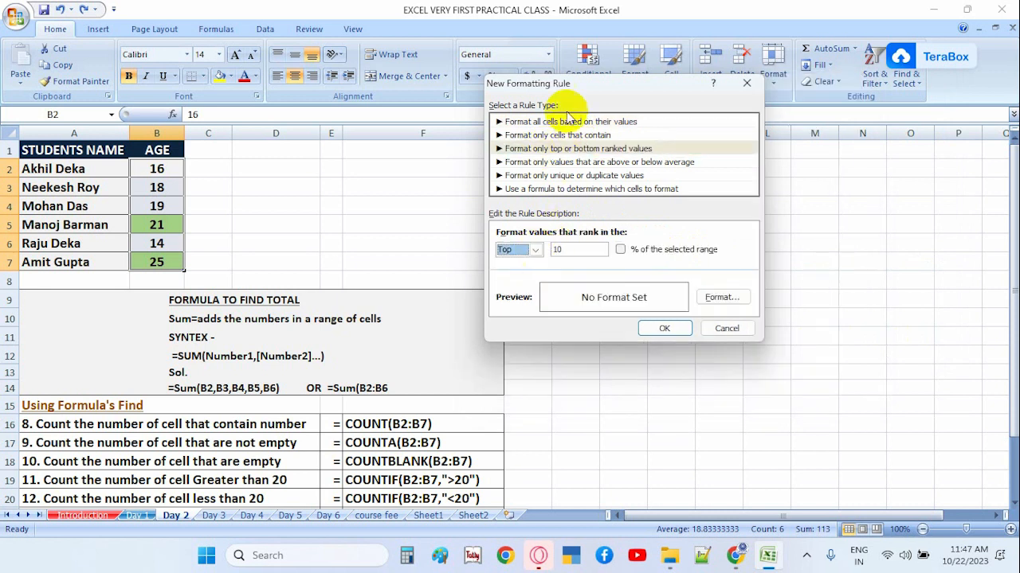
click(571, 162)
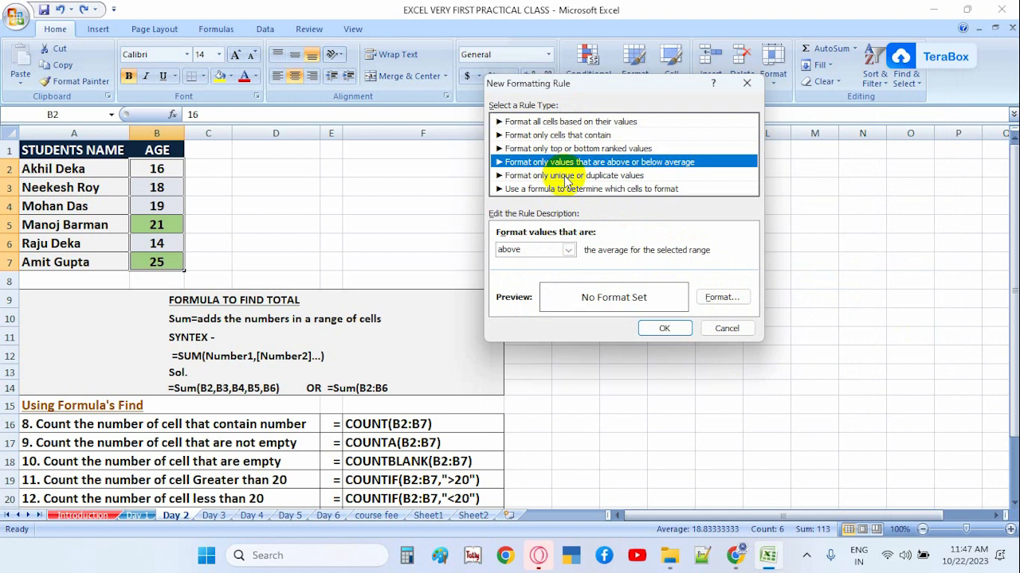
click(567, 176)
click(567, 189)
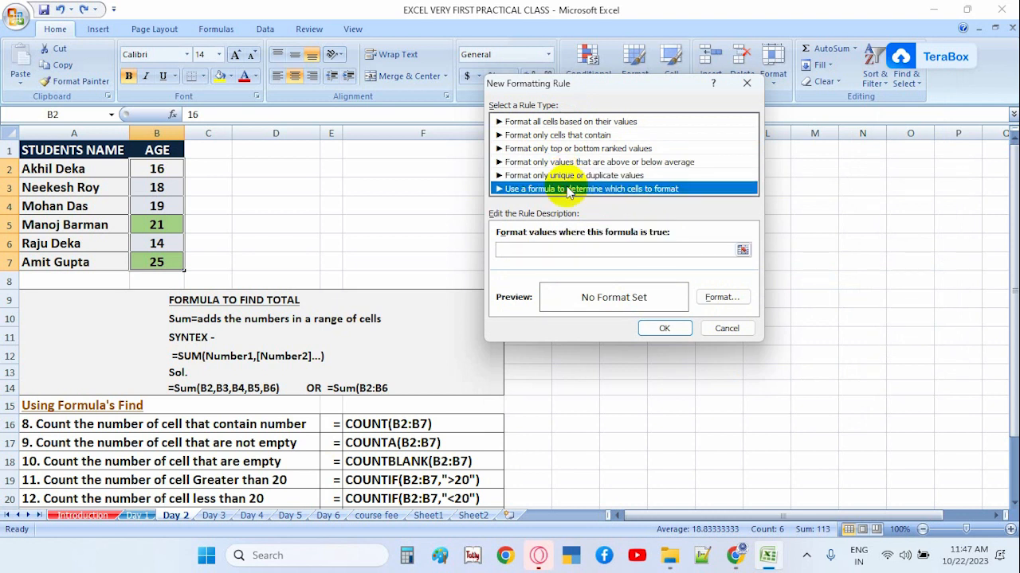
Define the rule to format only cells that contain a cell value less than 20.
click(570, 135)
click(567, 249)
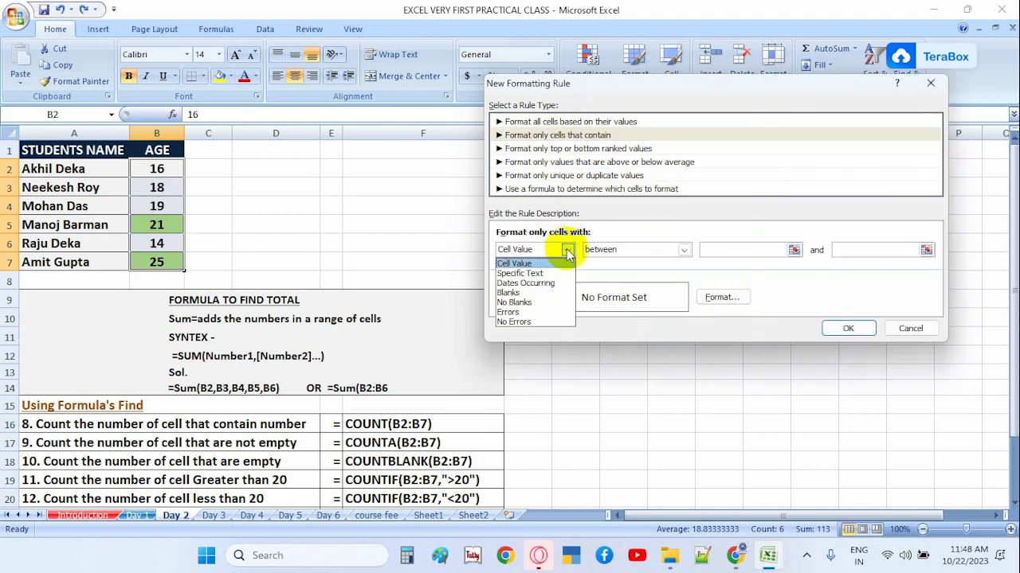
click(568, 250)
click(683, 250)
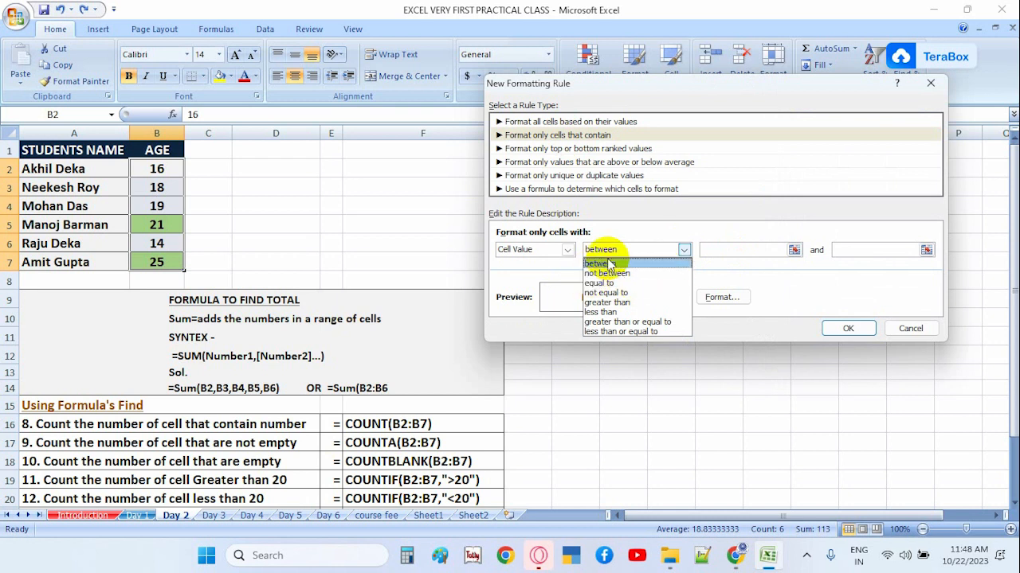
click(629, 303)
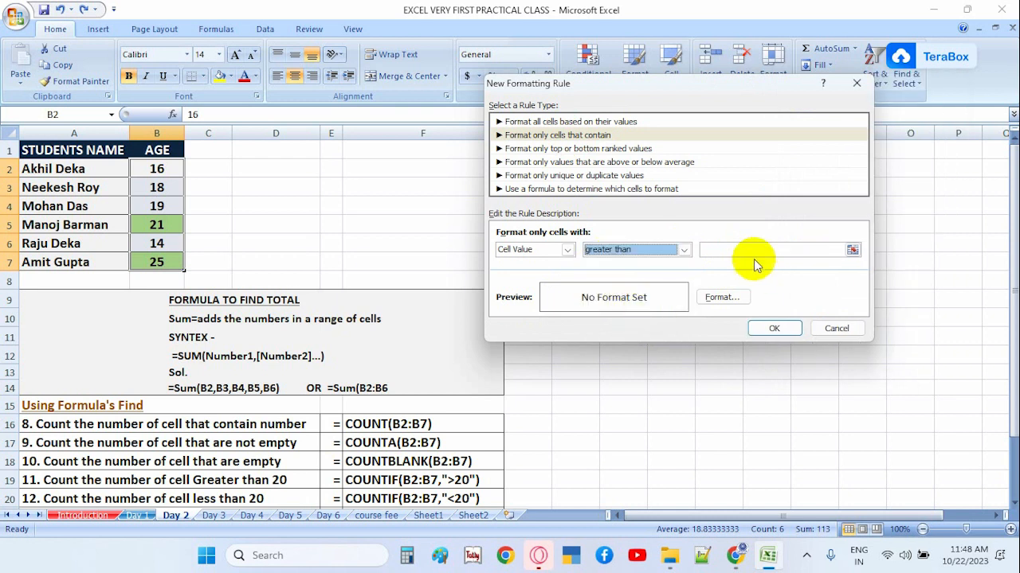
click(683, 250)
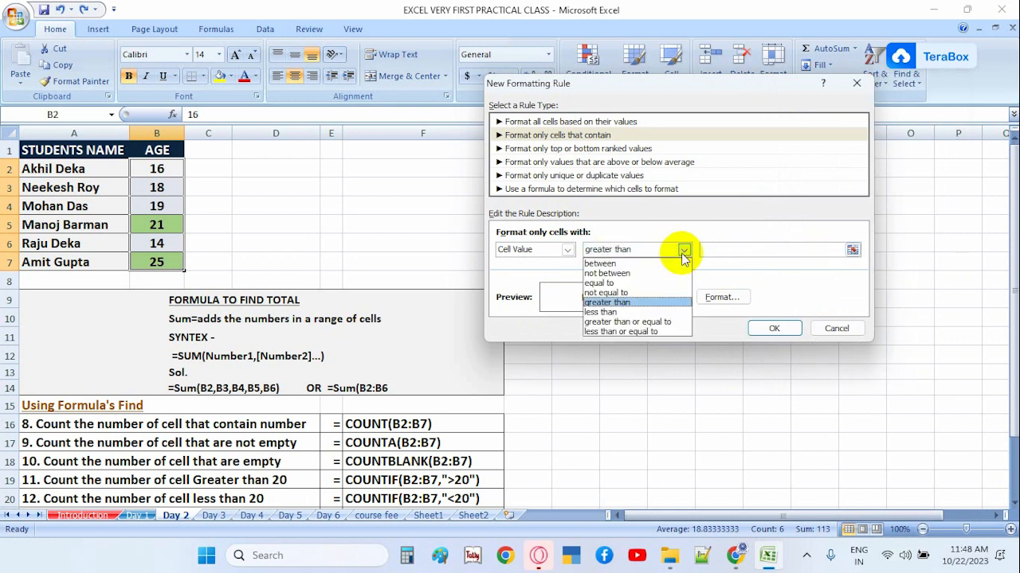
click(638, 311)
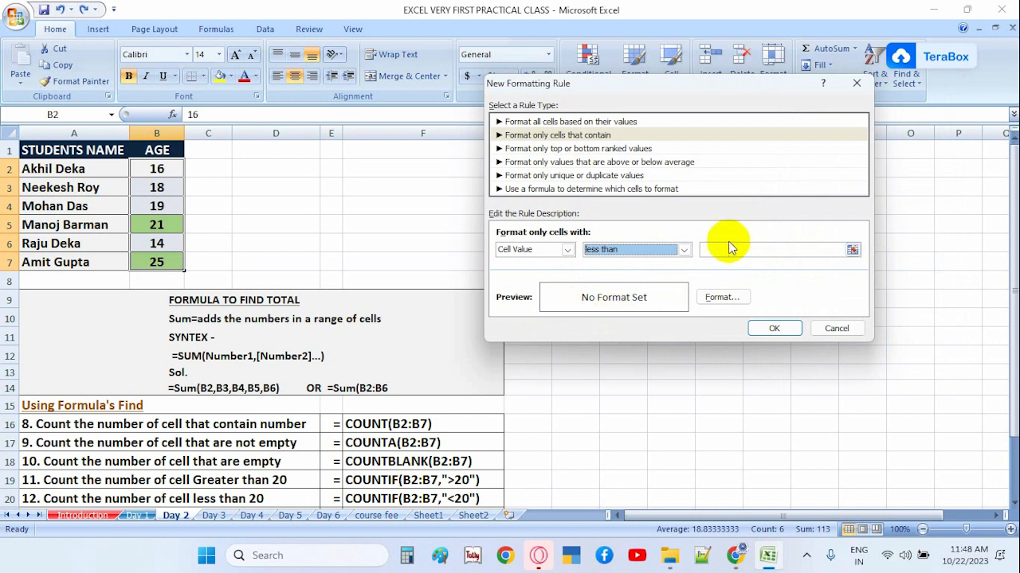
click(731, 249)
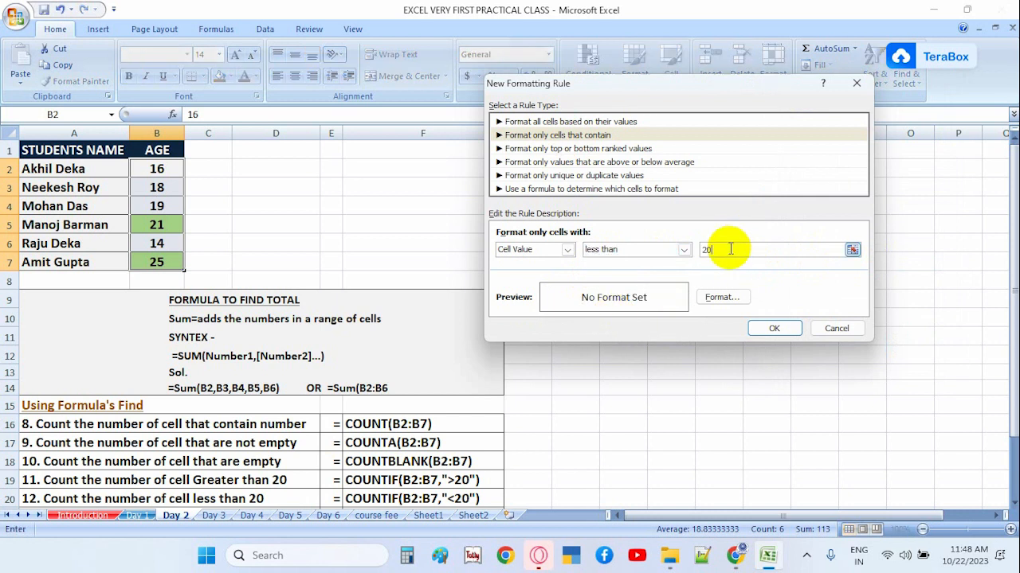
text(20)
Give the less-than-20 rule an orange fill and apply it to the ages in B2:B7.
click(714, 302)
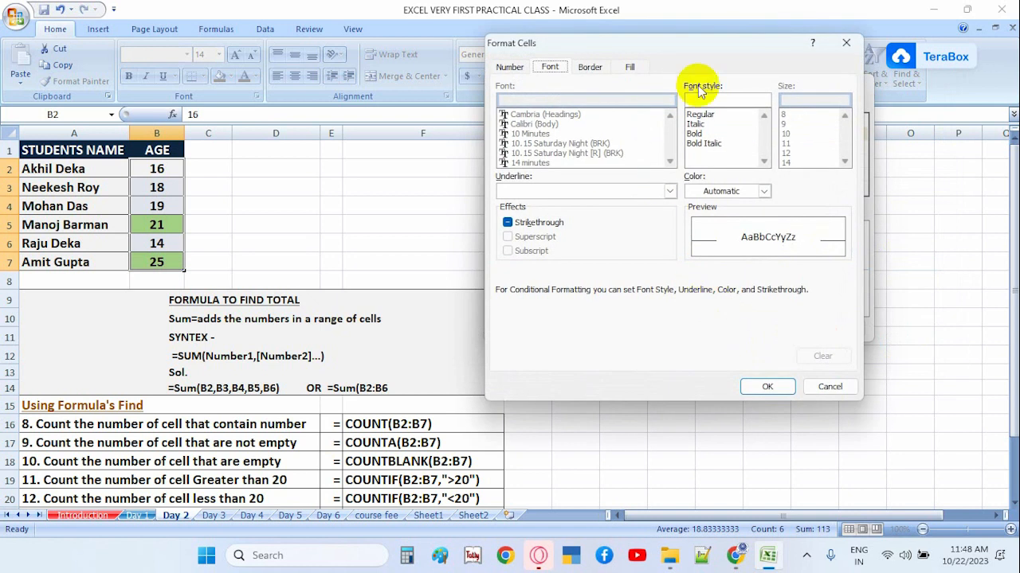
click(630, 68)
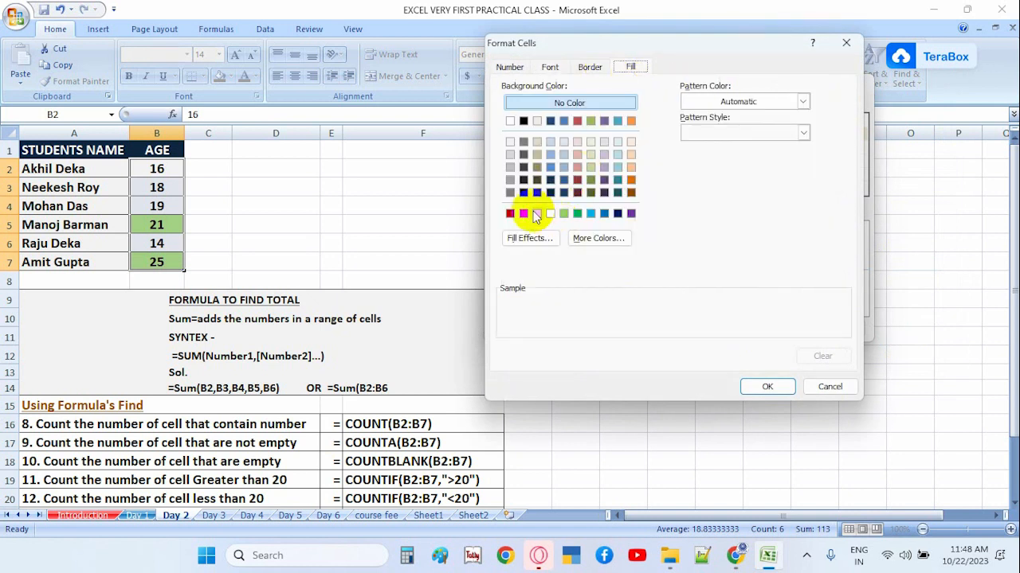
click(537, 213)
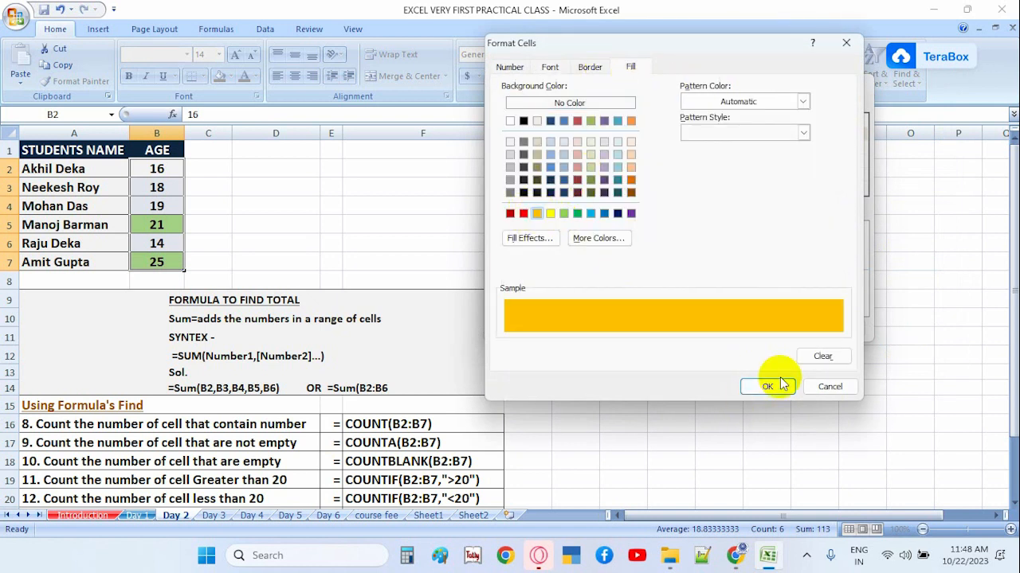
click(767, 386)
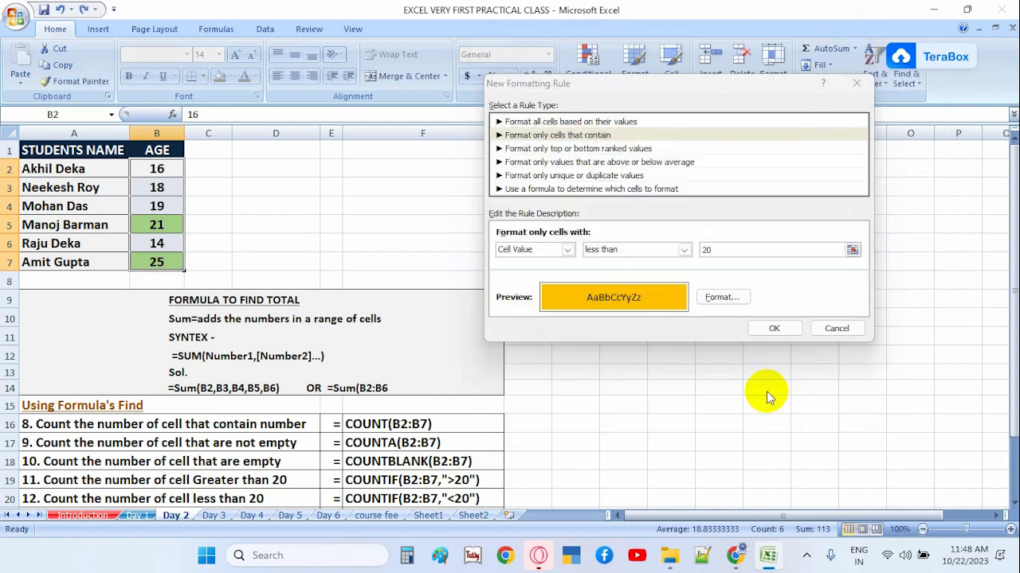
click(770, 329)
click(279, 209)
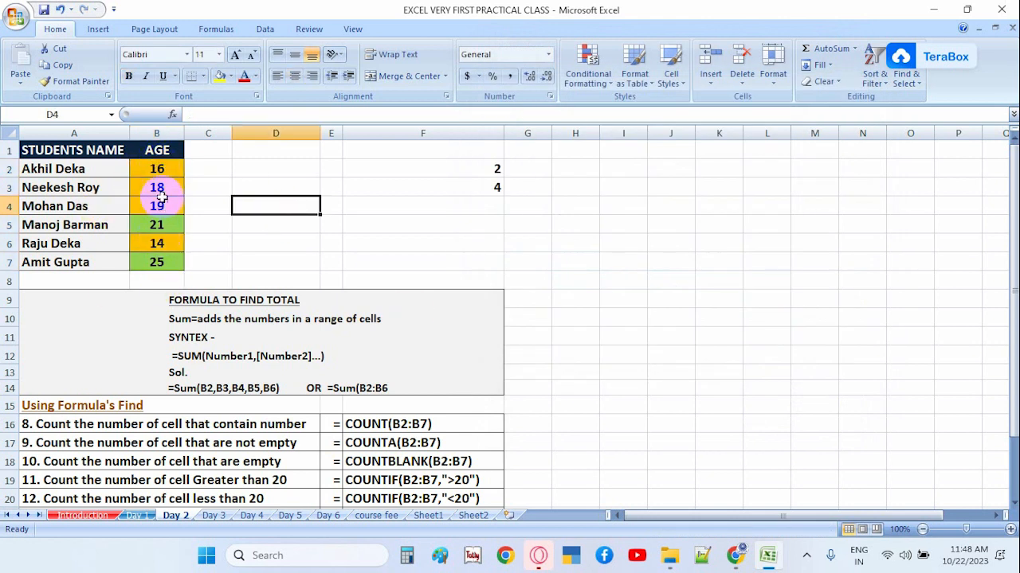
Test the fill colour rules by setting the age in B5 to 12 and the age in B3 to 23.
click(156, 225)
text(12)
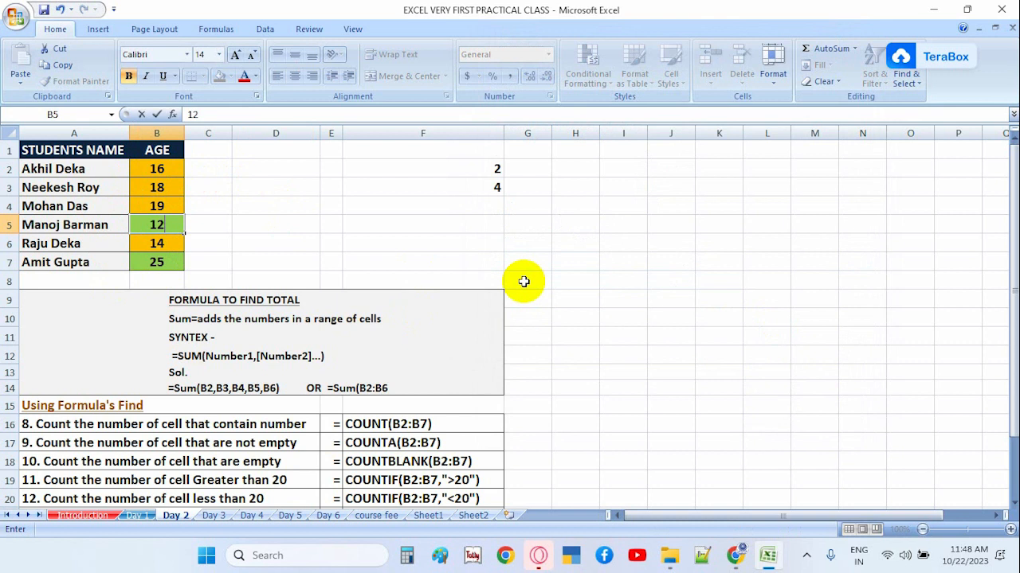
key(Return)
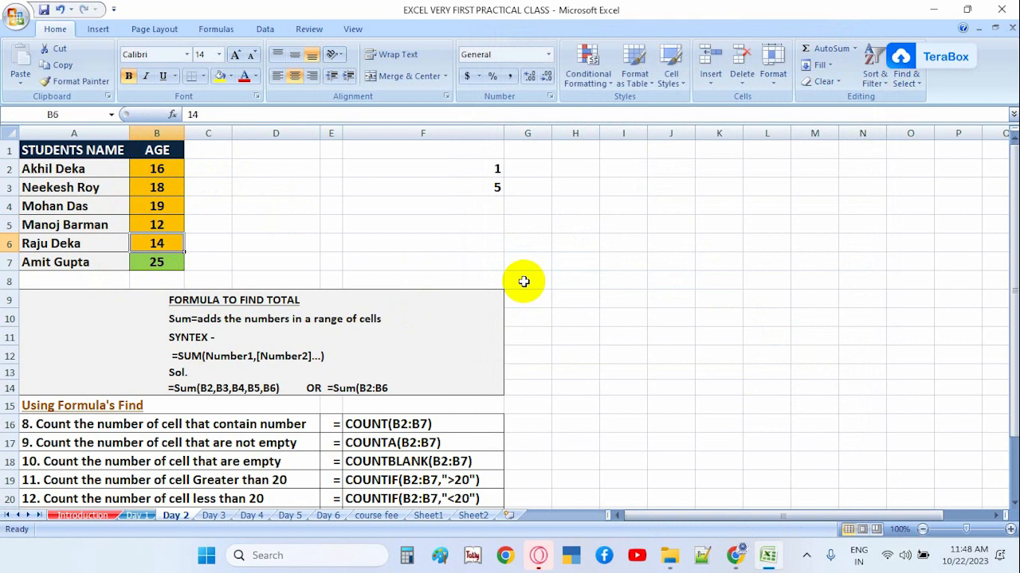
key(Up)
key(Up)
key(Up)
text(23)
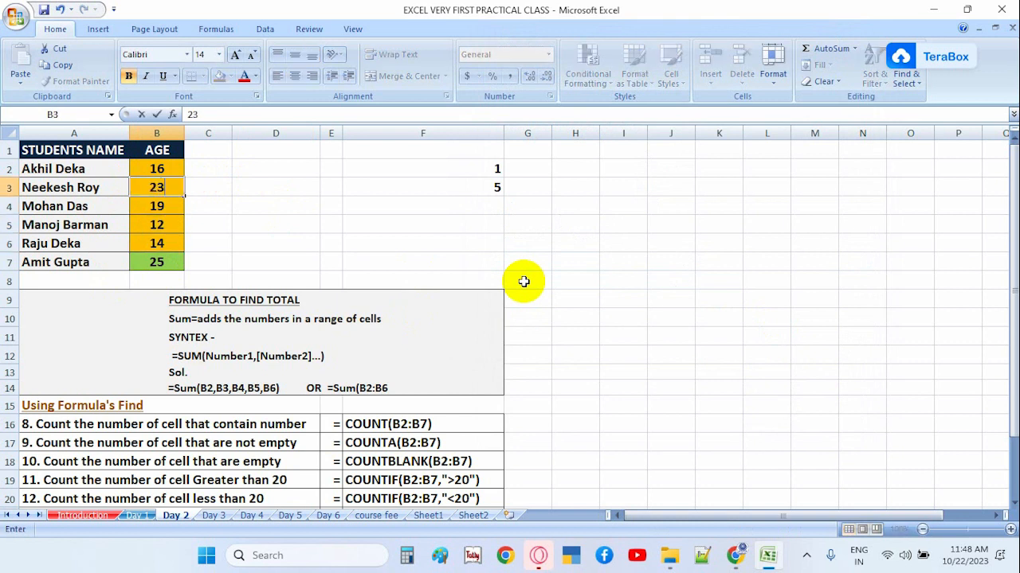
key(Up)
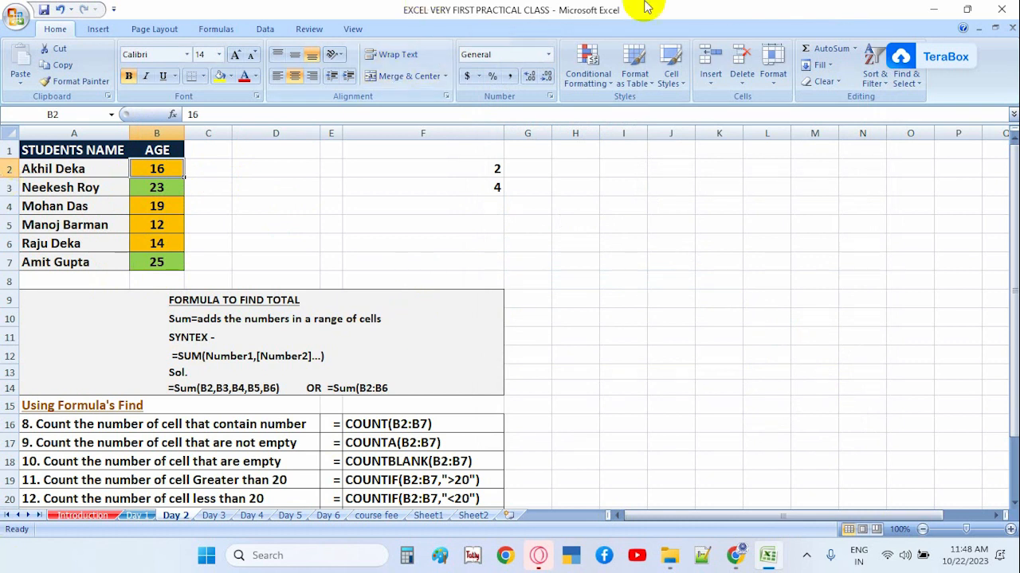
Clear both COUNTIF results from F2:F3 and return to the exercise list.
scroll(438, 209, down, 3)
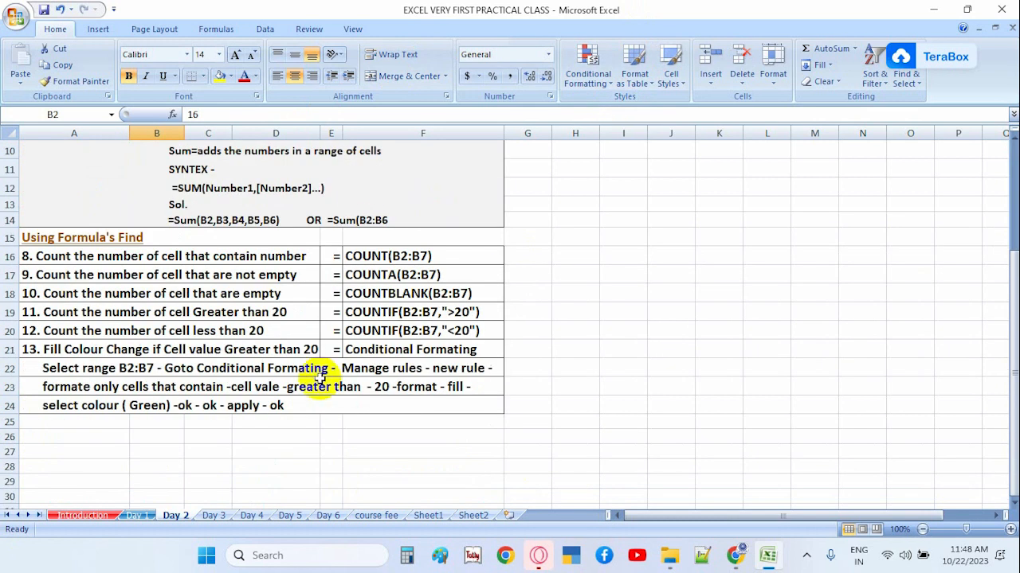
scroll(130, 296, up, 3)
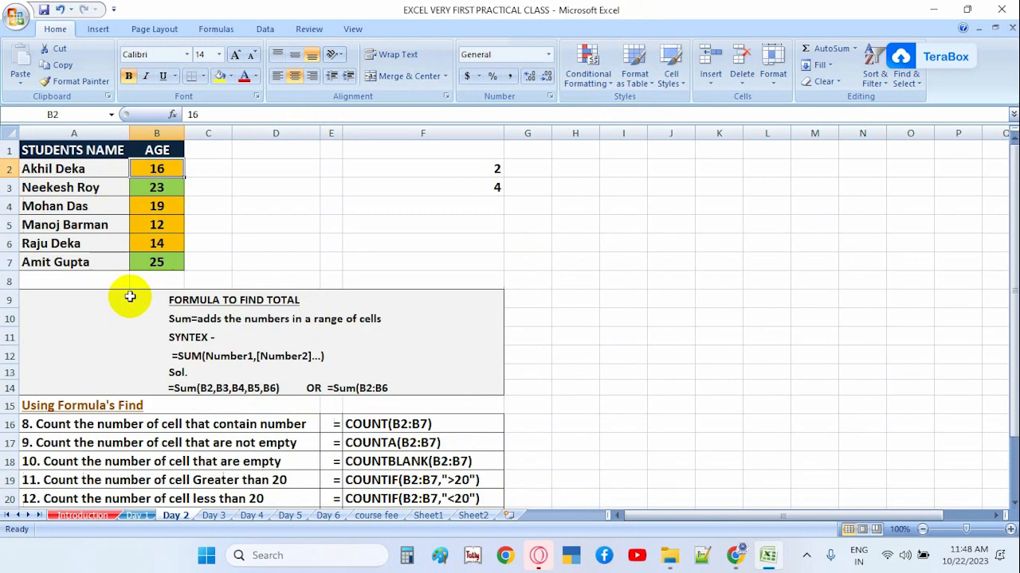
drag(32, 146, 406, 286)
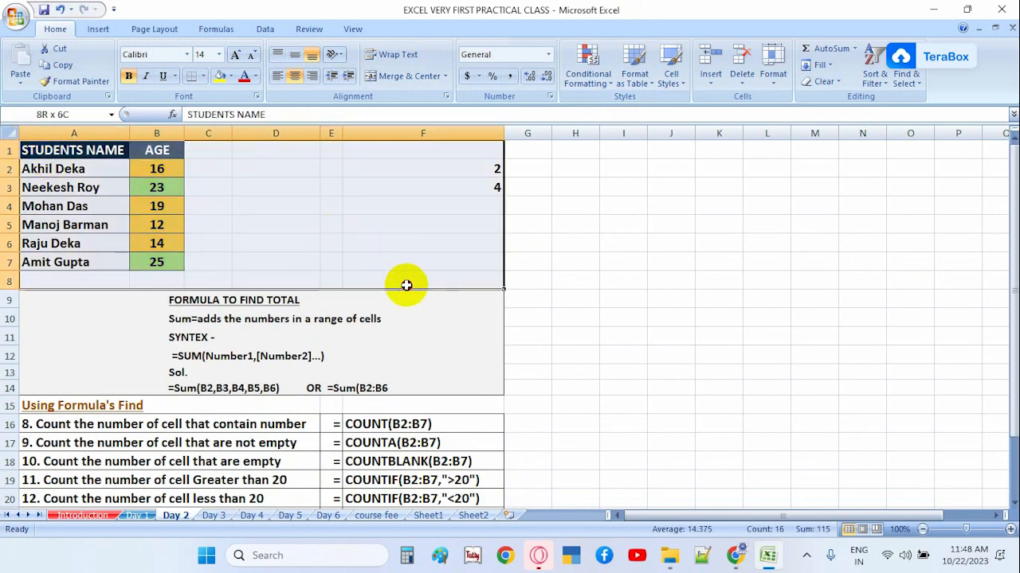
click(553, 239)
drag(482, 169, 484, 184)
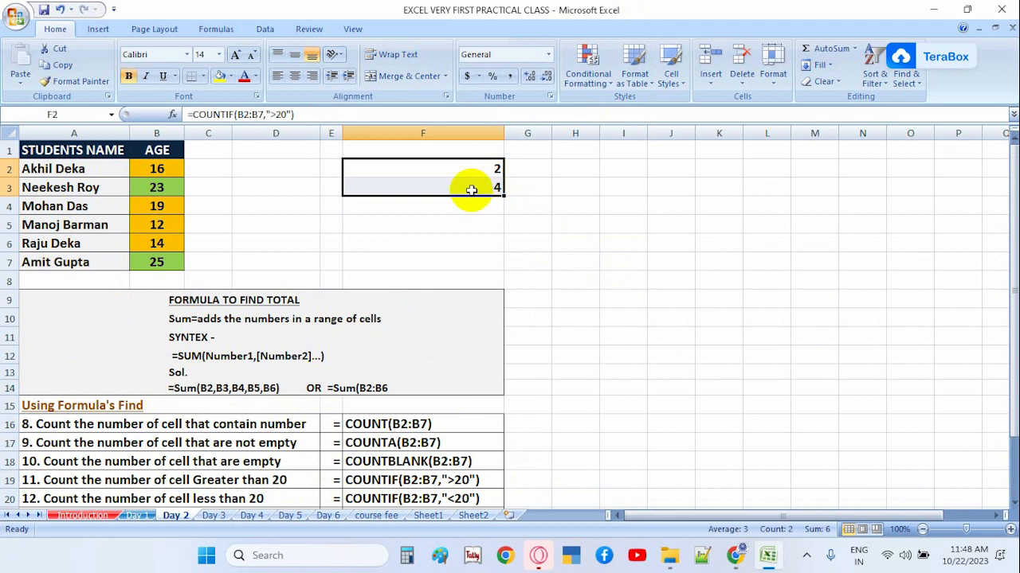
key(Delete)
scroll(438, 299, down, 2)
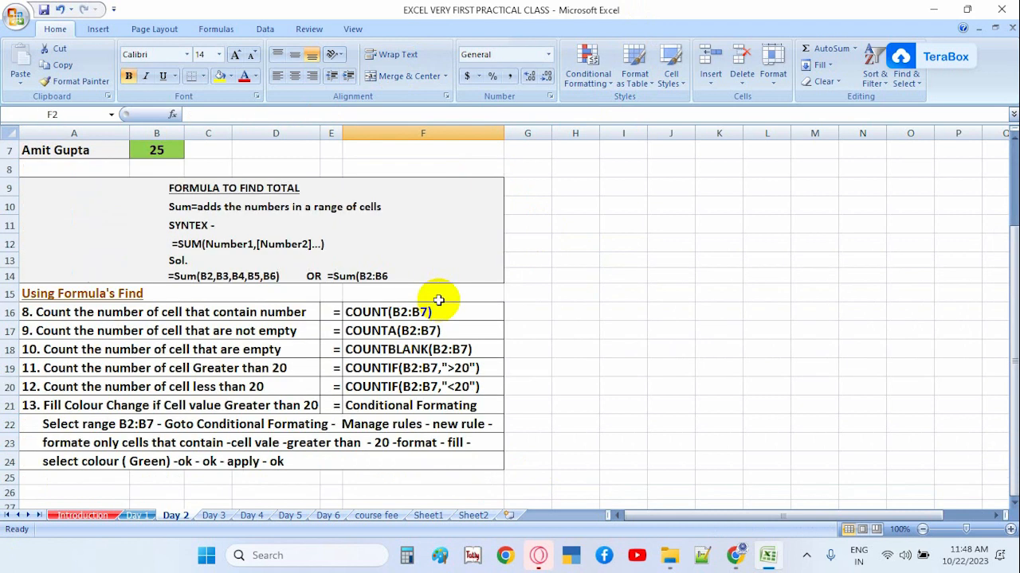
Copy the whole Day 2 lesson range A1:F24, from the student table through the conditional formatting instructions.
scroll(438, 300, up, 2)
drag(48, 152, 462, 448)
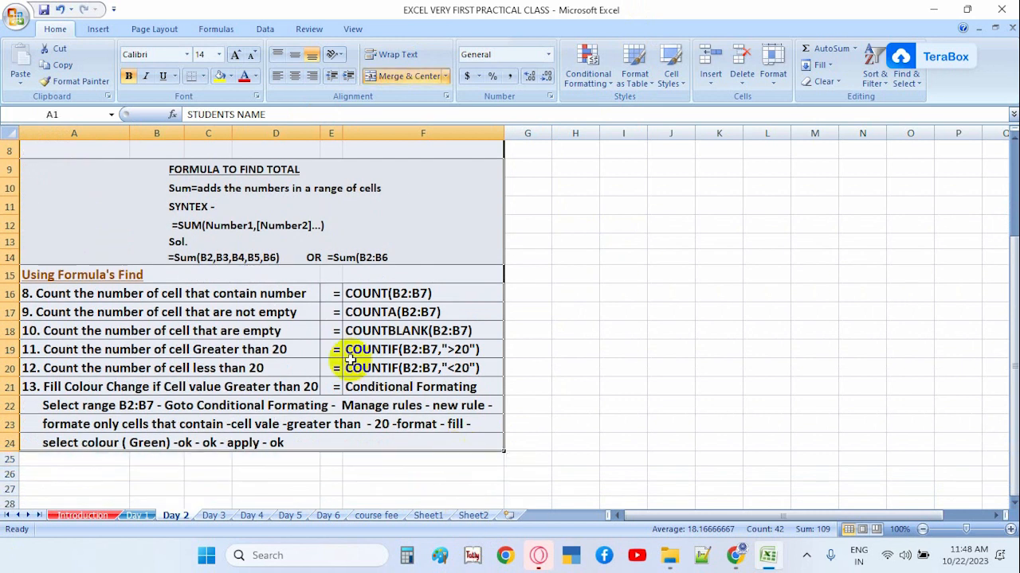
right_click(345, 358)
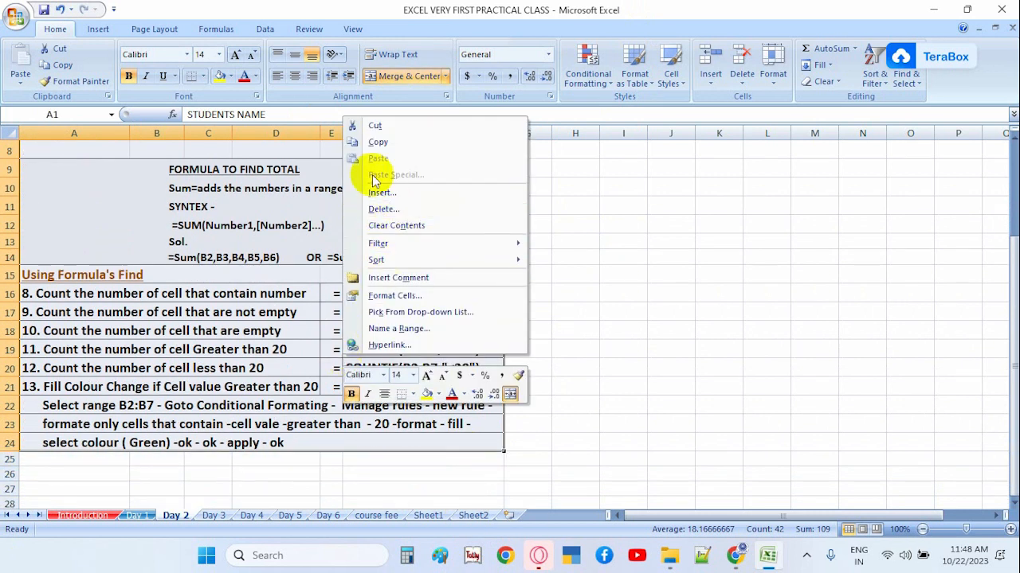
click(378, 144)
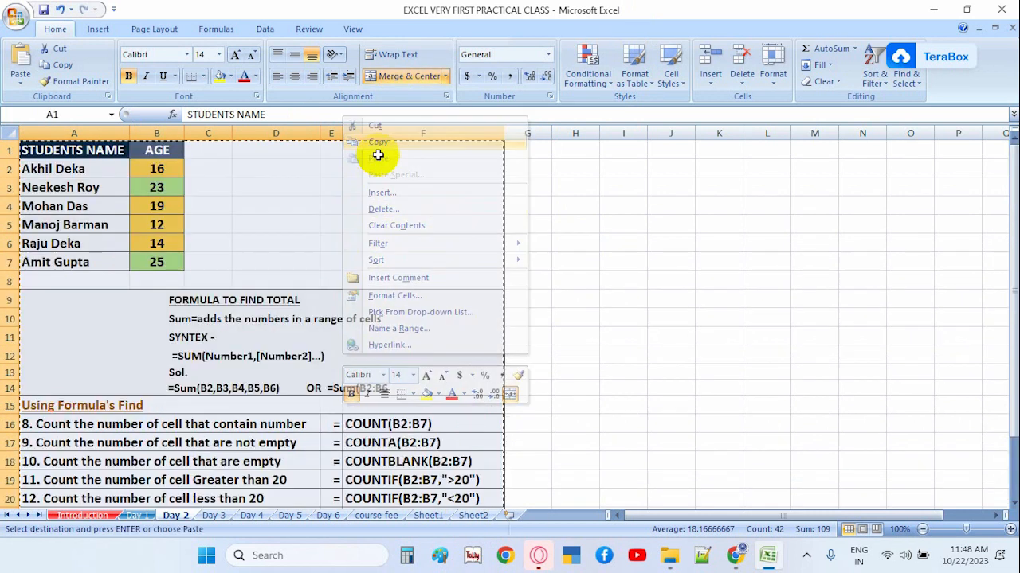
Switch to WhatsApp Web, send the copied range as an image to the NISD(North East)- ALL STUDENTS group, and return to the Meet call.
click(736, 555)
click(109, 13)
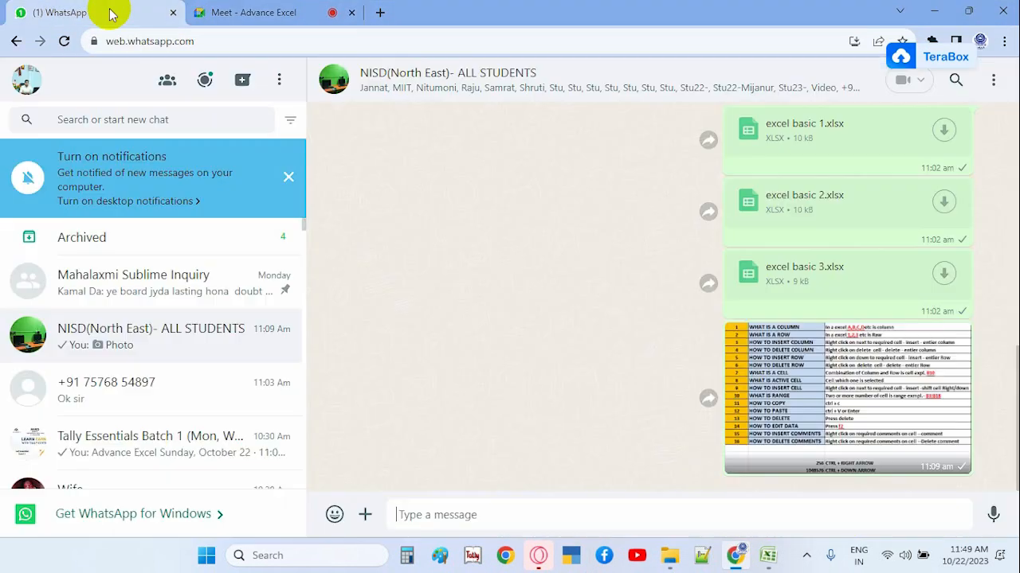
click(556, 518)
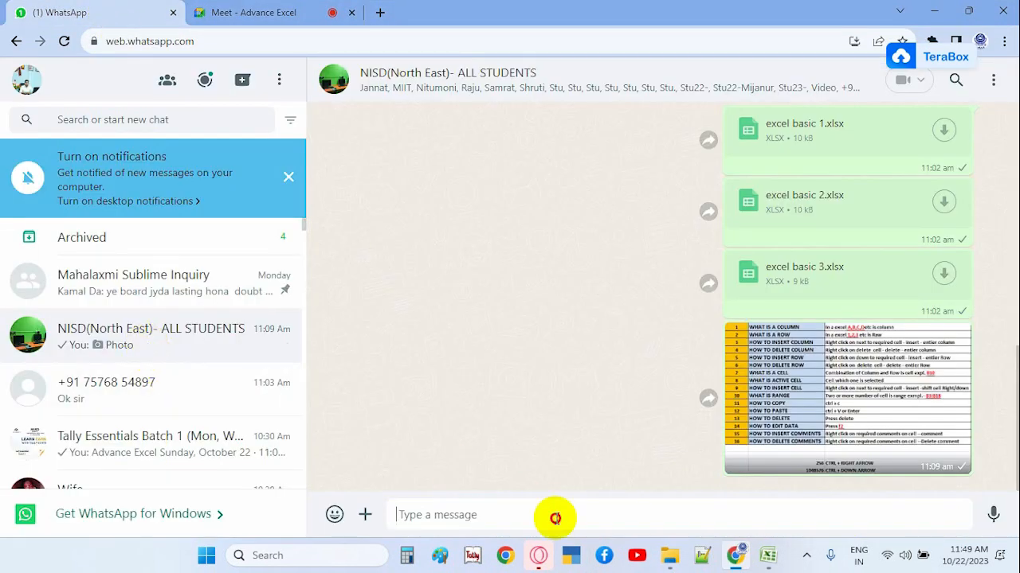
key(ctrl+v)
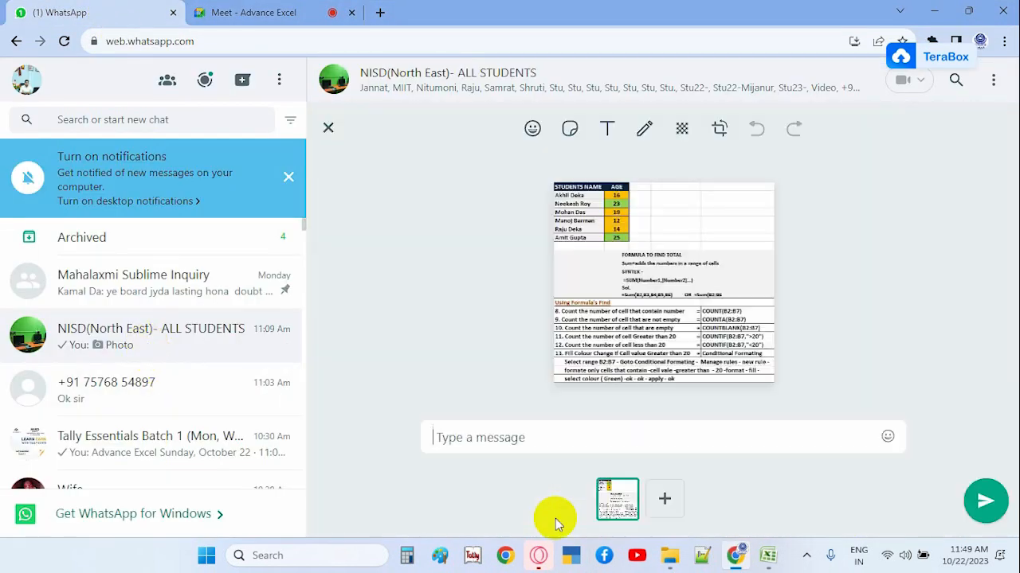
click(986, 502)
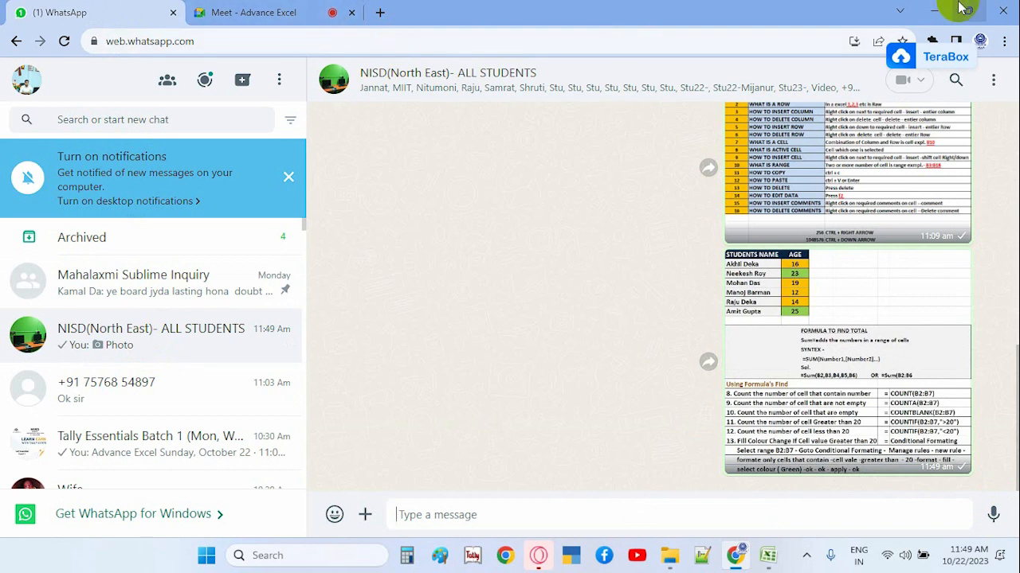
click(282, 12)
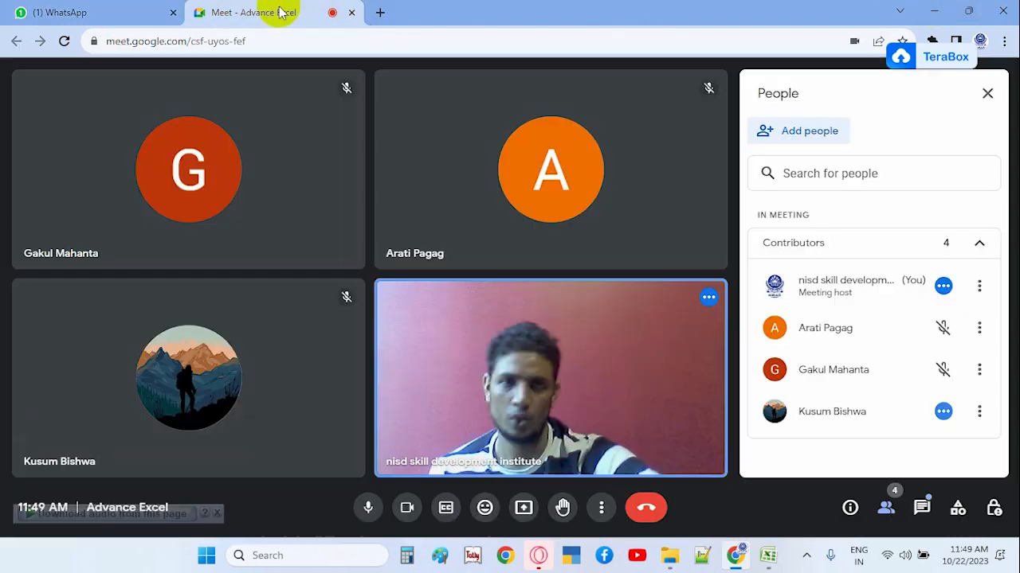